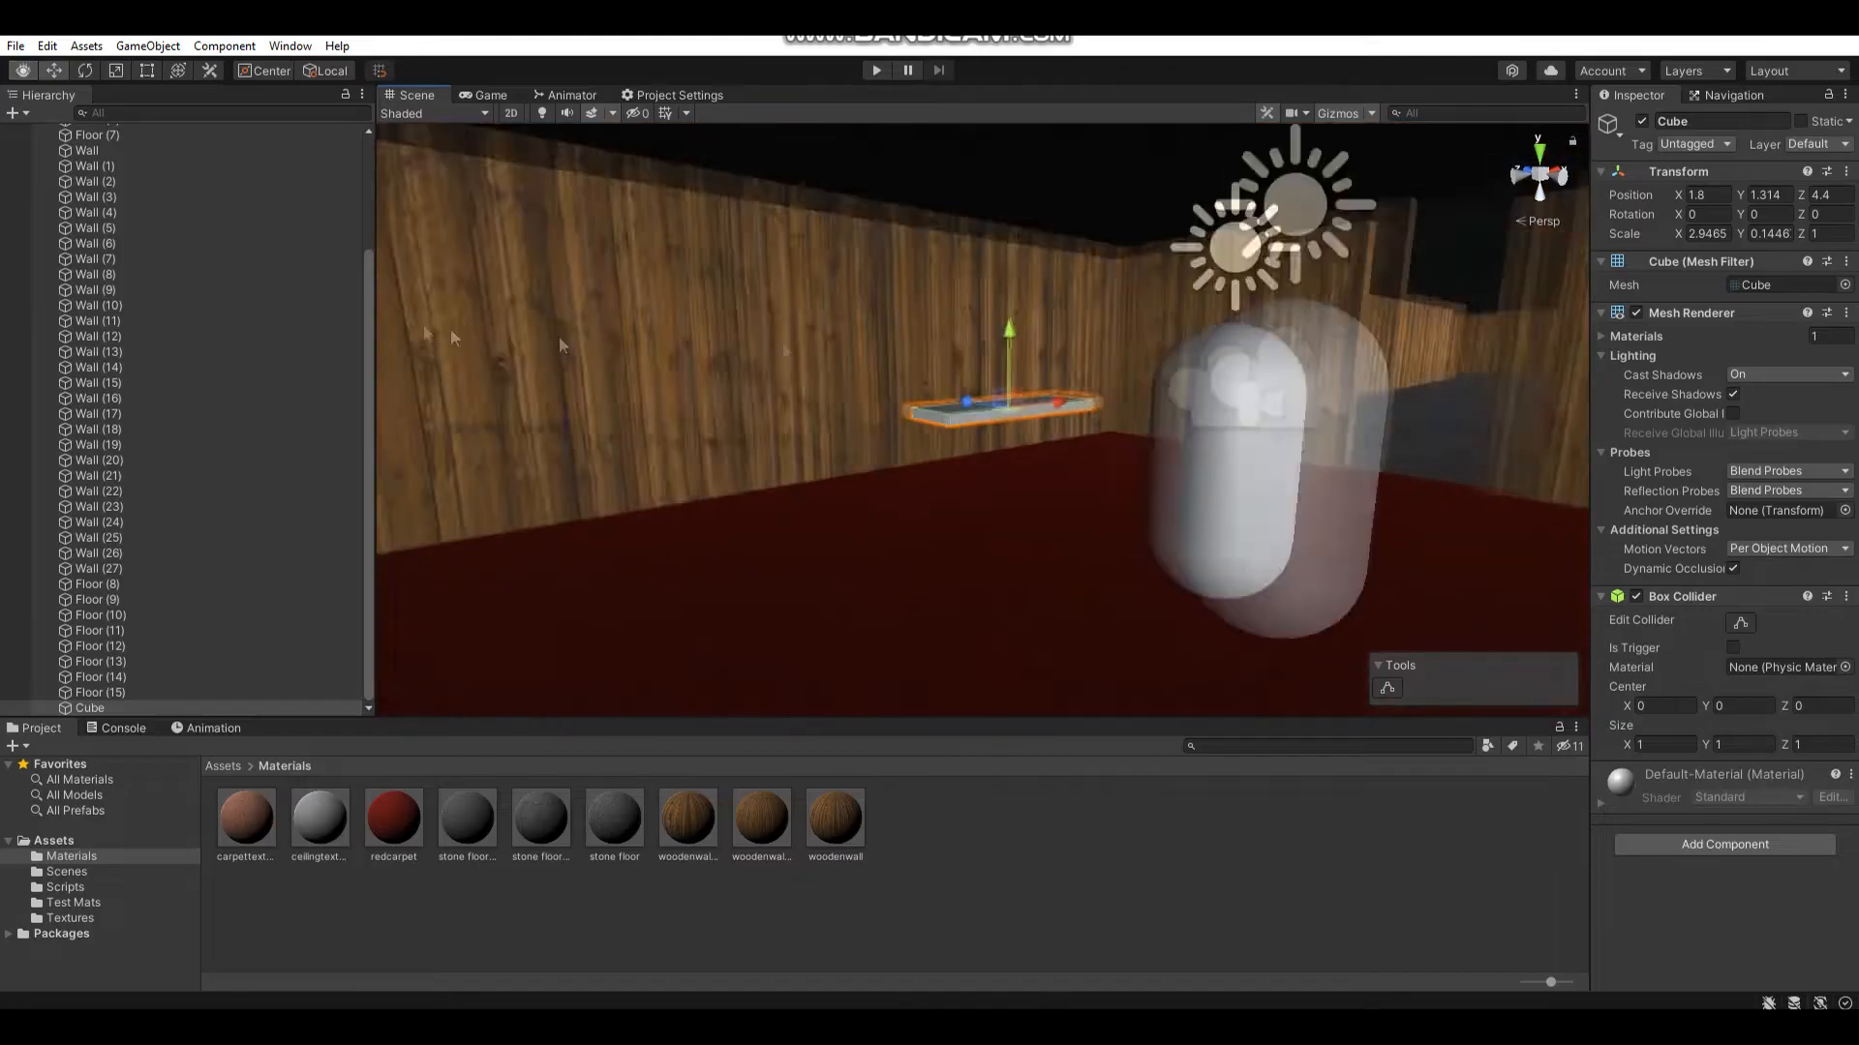
- Lower the flat tabletop cube to Y 1.27 and duplicate it
{"action": "right_click_drag", "start_coordinate": [1008, 335], "coordinate": [1123, 374]}
{"action": "key", "text": "w"}
{"action": "key", "text": "ctrl+d"}
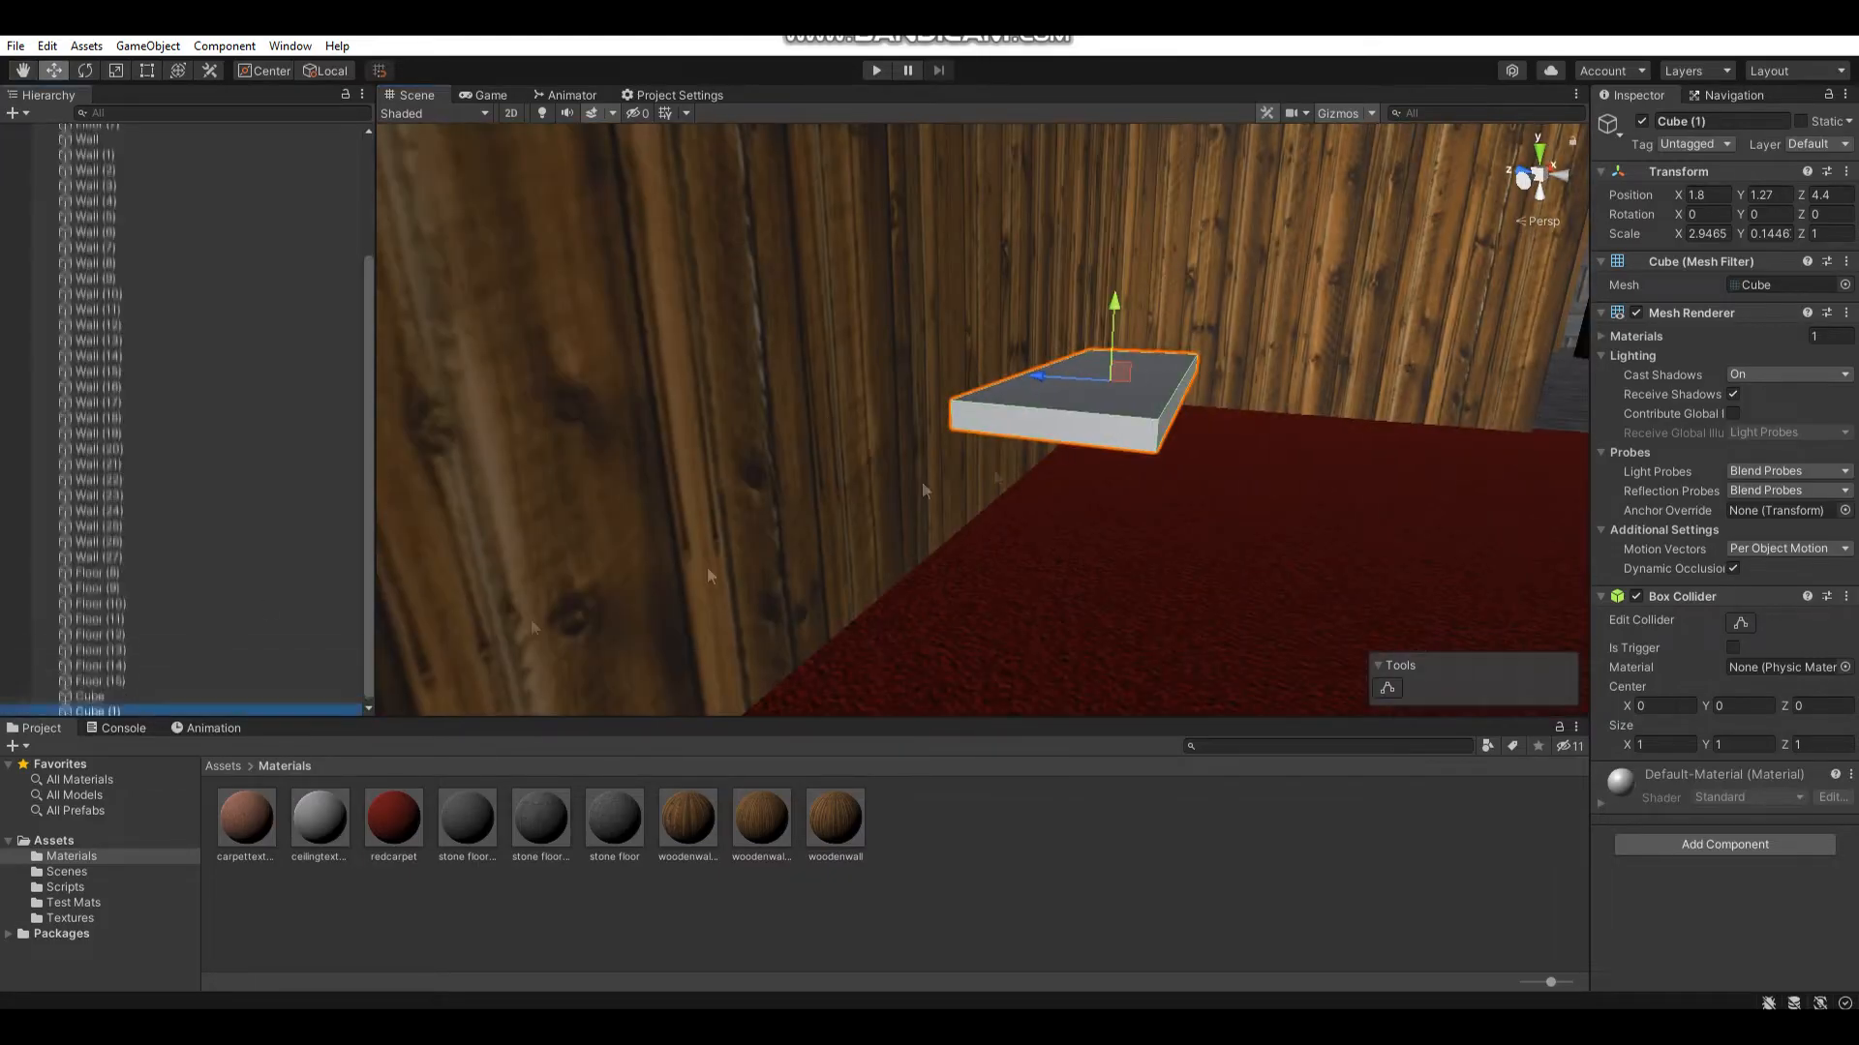
- Group every wall and floor object under a new empty parent named Level
{"action": "left_click", "coordinate": [132, 678]}
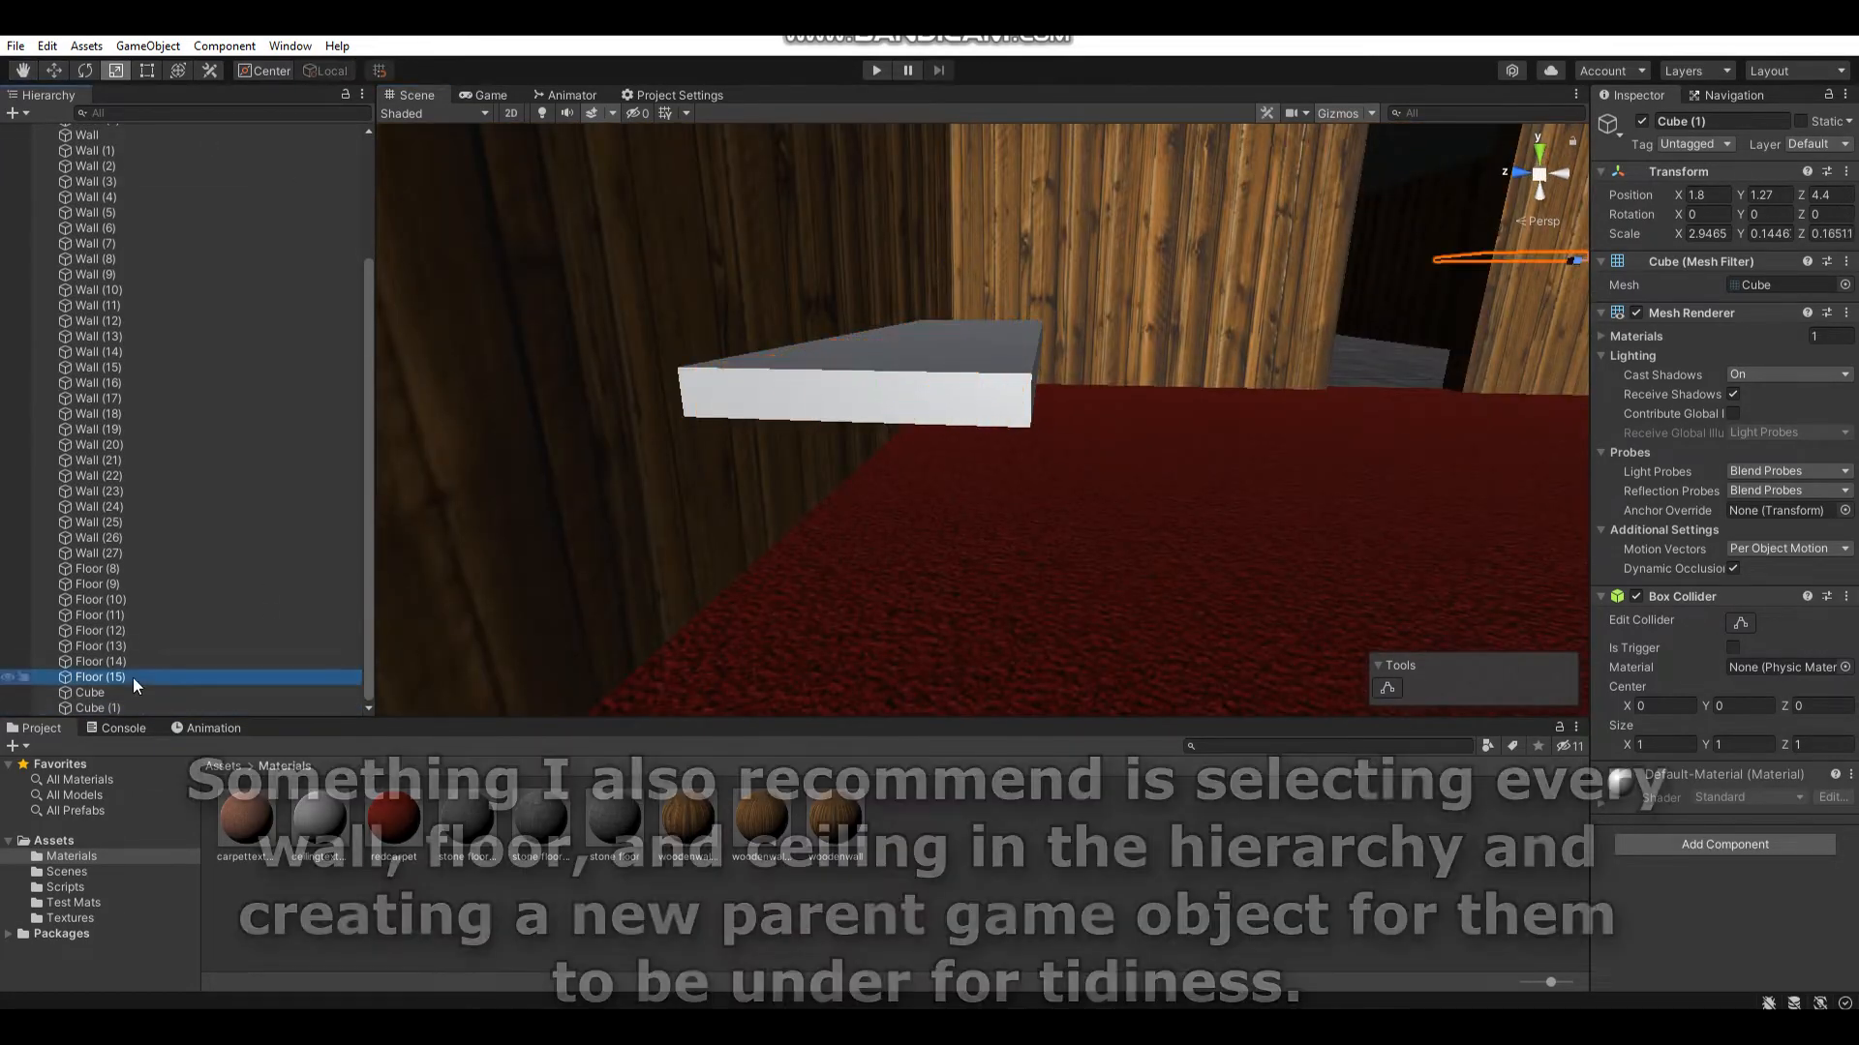
{"action": "scroll", "coordinate": [171, 500], "scroll_direction": "up", "scroll_amount": 4}
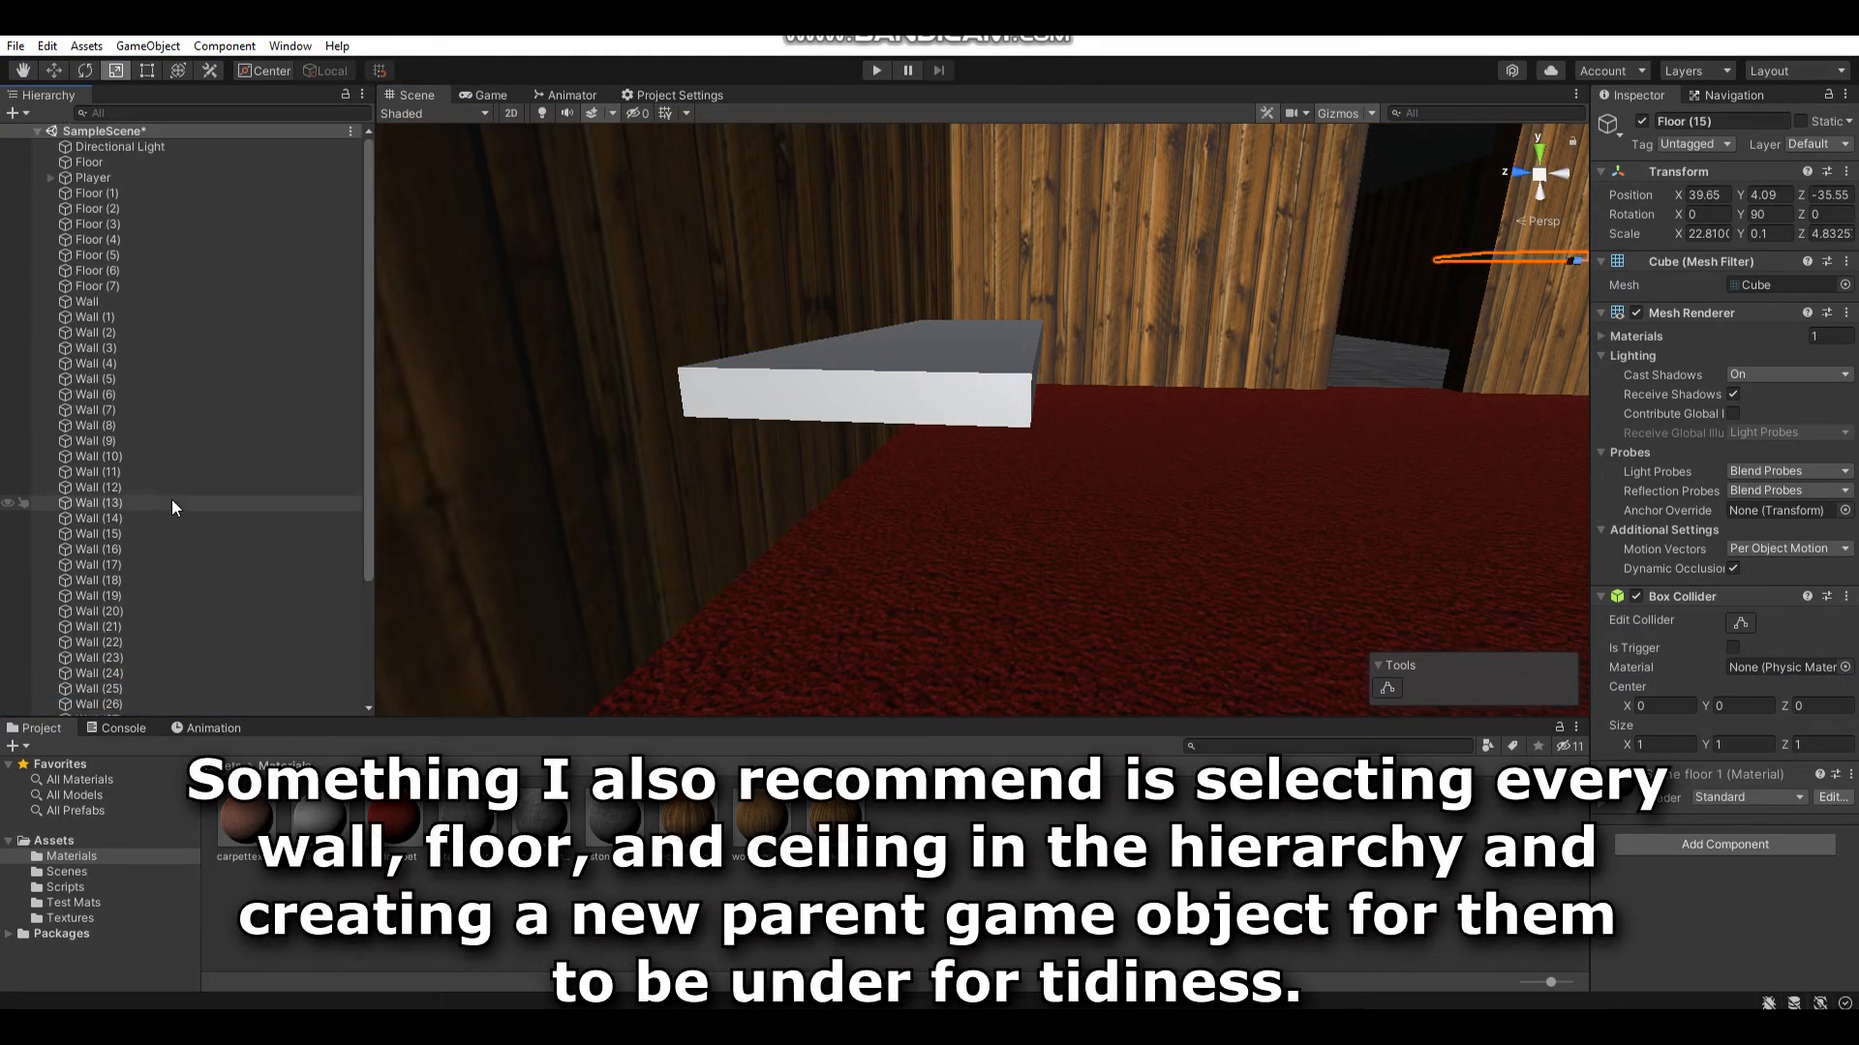
{"action": "left_click", "coordinate": [122, 193], "text": "shift"}
{"action": "left_click", "coordinate": [118, 165], "text": "shift"}
{"action": "right_click", "coordinate": [118, 165]}
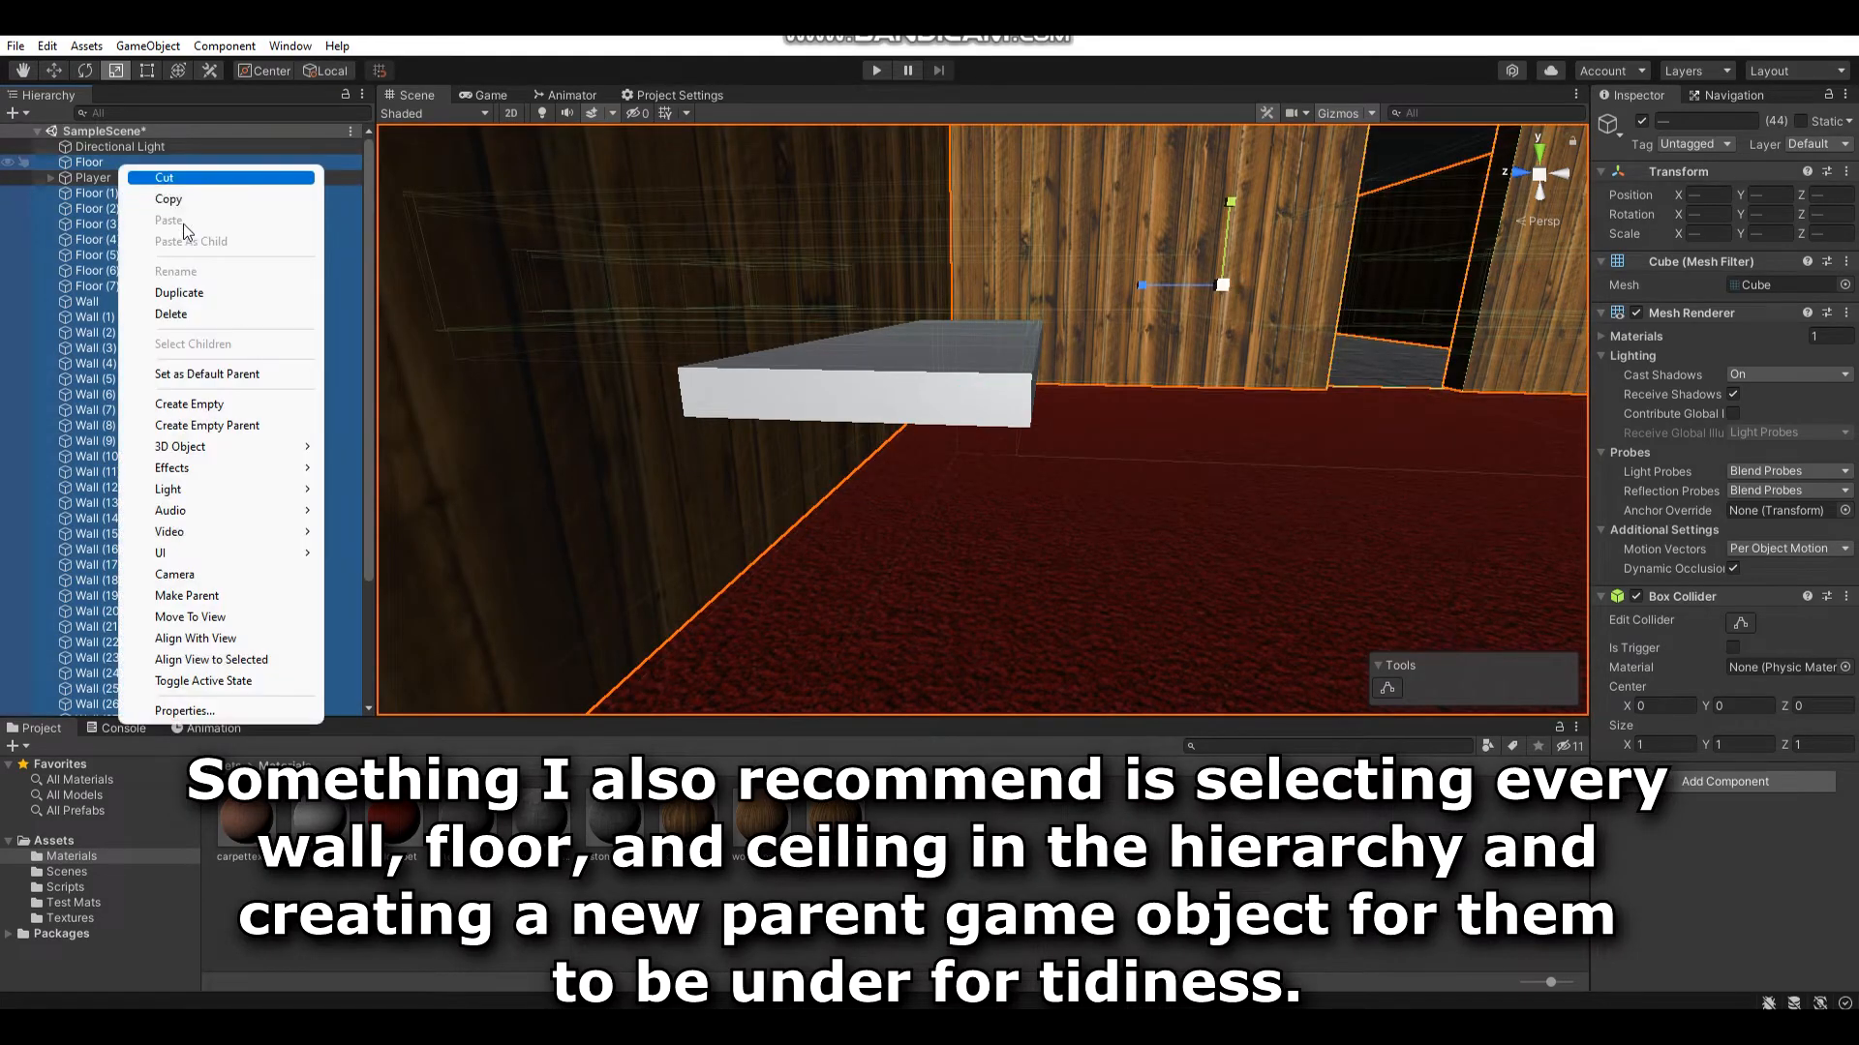
{"action": "left_click", "coordinate": [184, 422]}
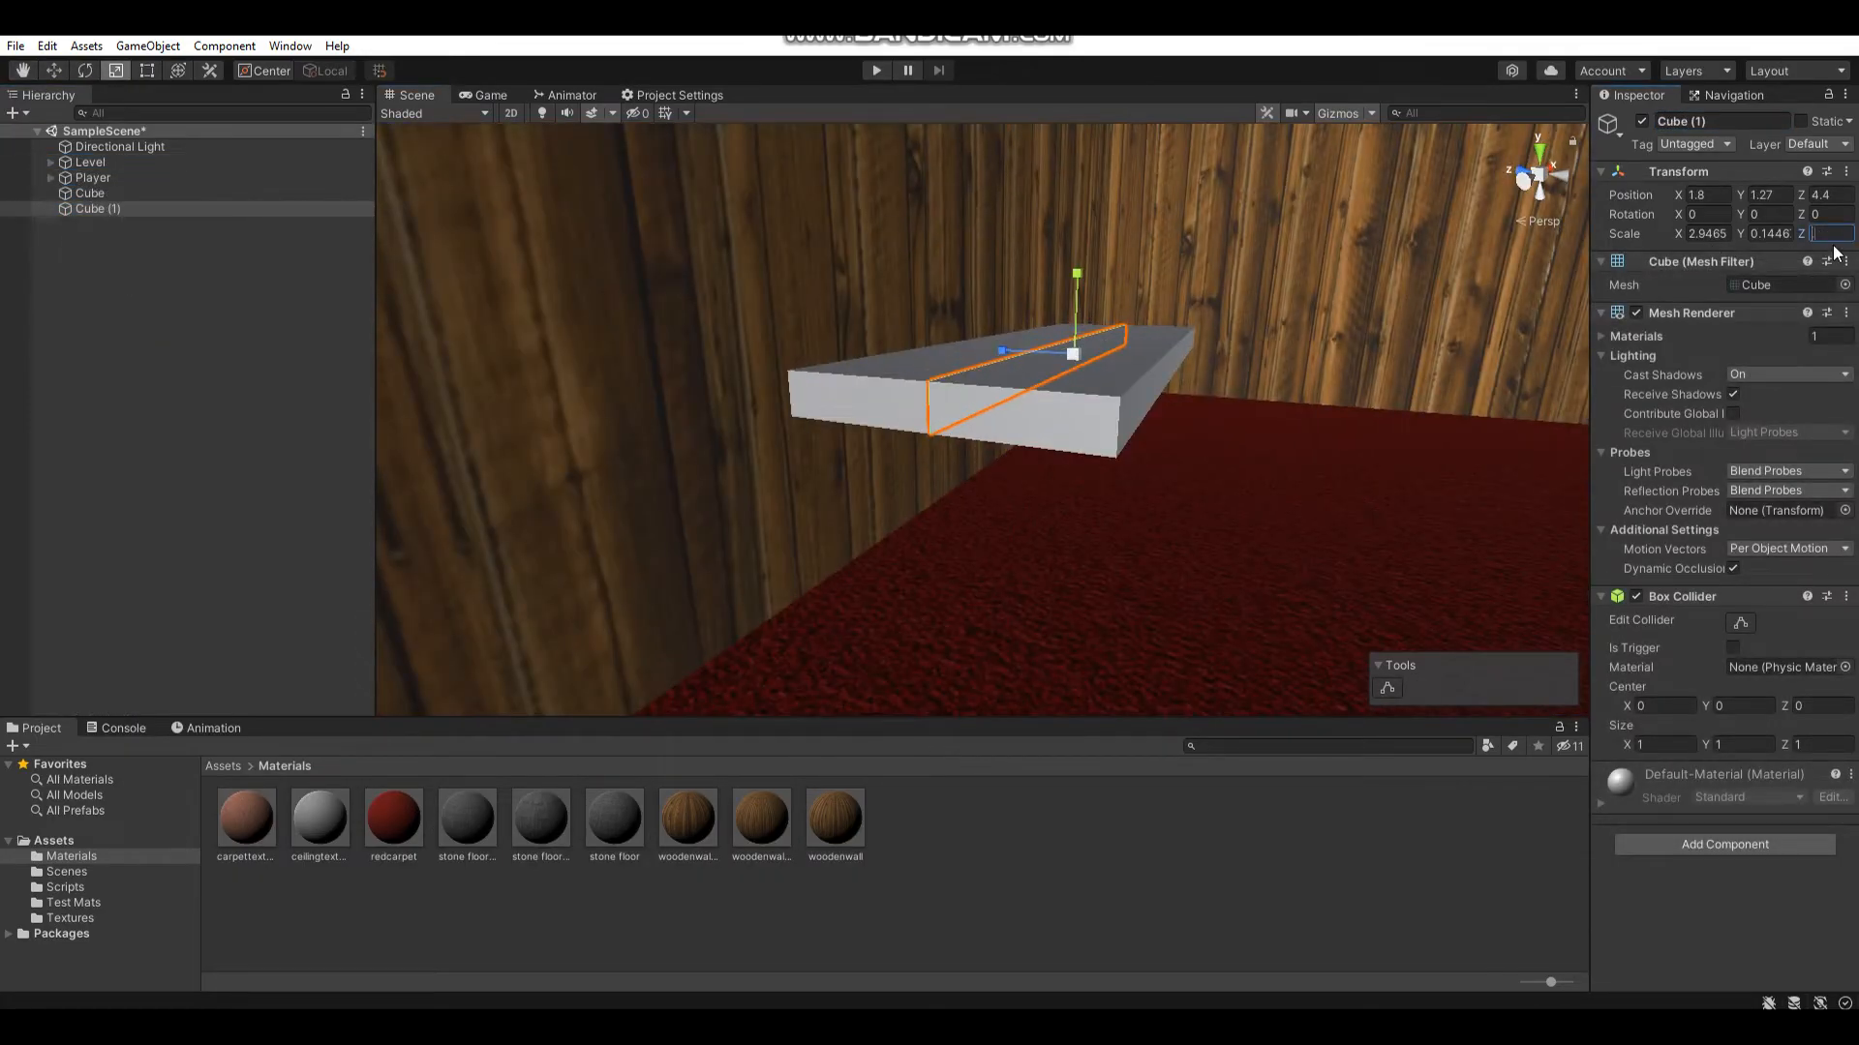
- Shape the thin cube copy into a table leg and place it under one corner of the tabletop
{"action": "key", "text": "w"}
{"action": "right_click_drag", "start_coordinate": [1085, 406], "coordinate": [823, 338]}
{"action": "left_click_drag", "start_coordinate": [821, 215], "coordinate": [828, 294]}
{"action": "right_click_drag", "start_coordinate": [978, 349], "coordinate": [871, 339]}
{"action": "left_click_drag", "start_coordinate": [1145, 348], "coordinate": [864, 341]}
{"action": "right_click_drag", "start_coordinate": [976, 339], "coordinate": [1346, 349]}
{"action": "left_click_drag", "start_coordinate": [937, 424], "coordinate": [1058, 426]}
- Duplicate the table leg and align the copy with the neighbouring corner of the tabletop
{"action": "key", "text": "ctrl+d"}
{"action": "right_click_drag", "start_coordinate": [978, 431], "coordinate": [871, 426]}
{"action": "left_click_drag", "start_coordinate": [918, 407], "coordinate": [927, 407]}
- Duplicate both legs together and place the copies under the opposite end of the tabletop
{"action": "right_click_drag", "start_coordinate": [929, 407], "coordinate": [735, 411]}
{"action": "left_click", "coordinate": [101, 209], "text": "ctrl"}
{"action": "key", "text": "ctrl+d"}
{"action": "left_click_drag", "start_coordinate": [704, 415], "coordinate": [1162, 412]}
{"action": "right_click_drag", "start_coordinate": [1162, 411], "coordinate": [1249, 436]}
{"action": "left_click_drag", "start_coordinate": [933, 399], "coordinate": [1050, 389]}
{"action": "left_click", "coordinate": [1032, 871]}
{"action": "right_click_drag", "start_coordinate": [900, 426], "coordinate": [1133, 484]}
- Group the tabletop and its four legs under a new empty parent named table
{"action": "left_click", "coordinate": [134, 195]}
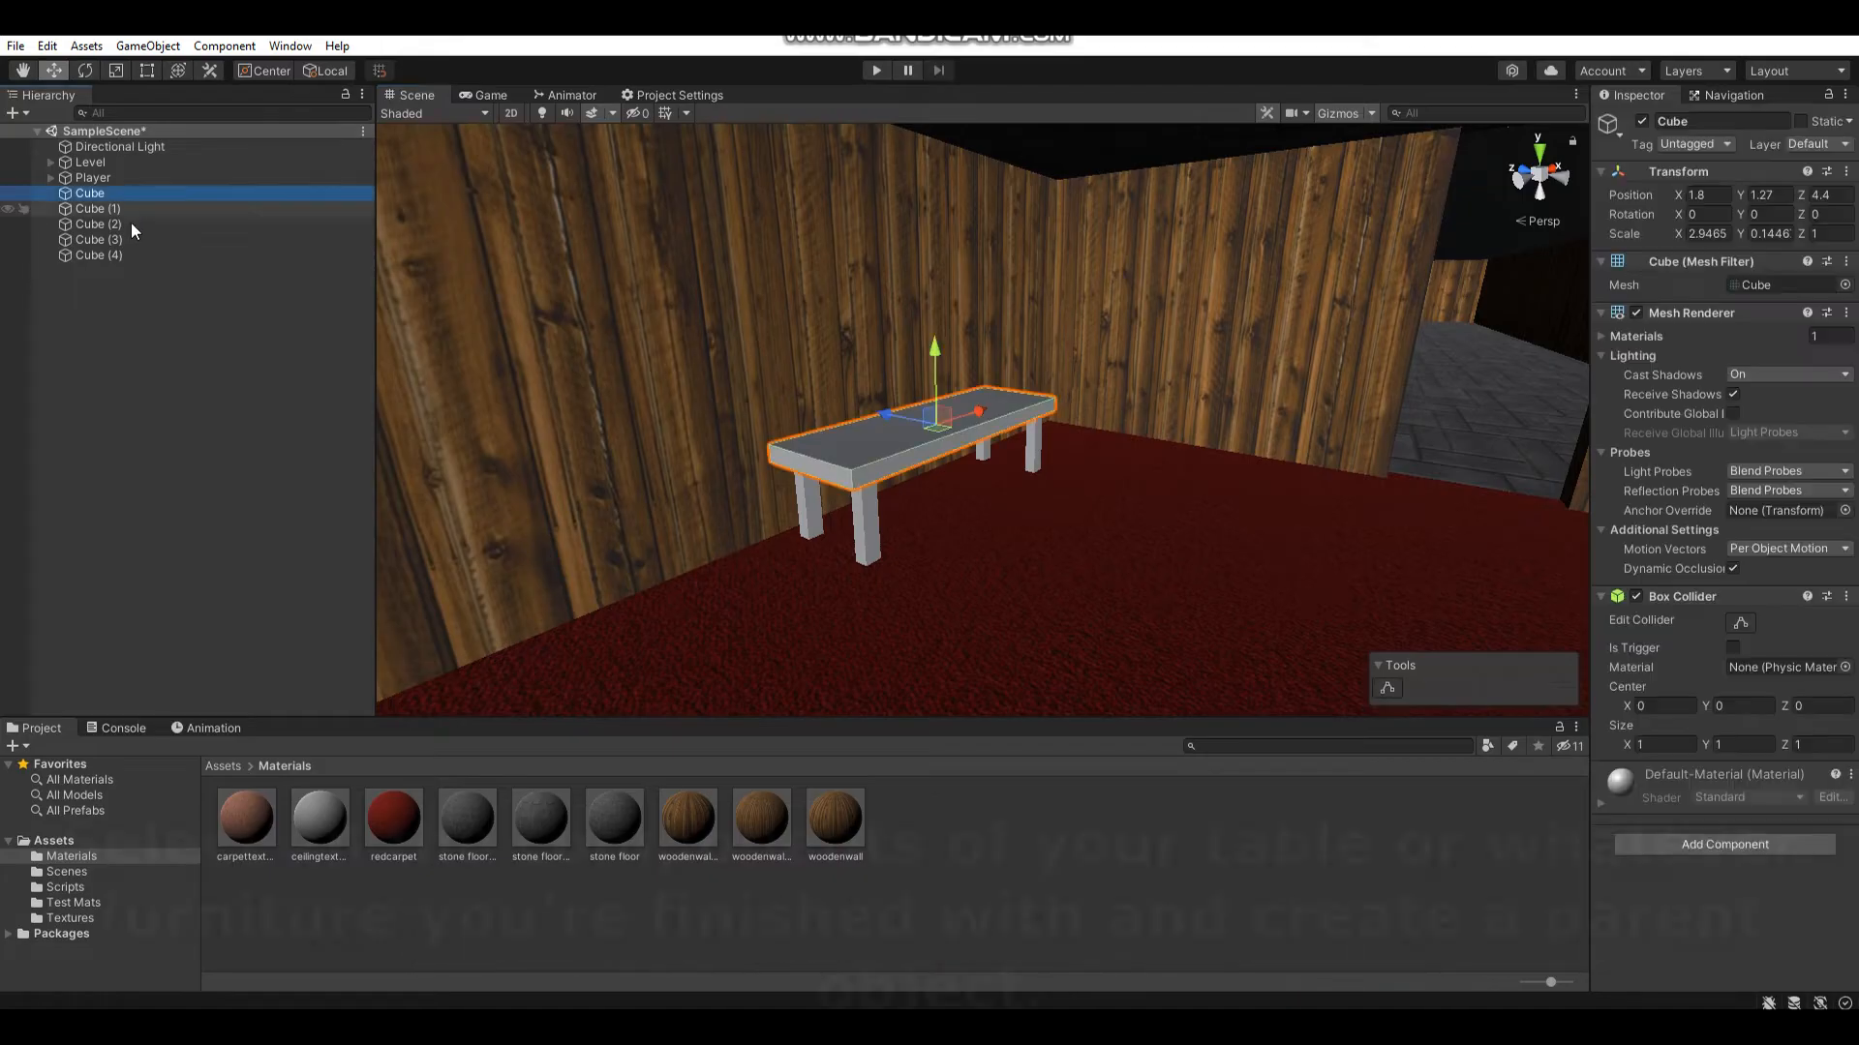
{"action": "left_click", "coordinate": [119, 255], "text": "shift"}
{"action": "right_click", "coordinate": [119, 255]}
{"action": "left_click", "coordinate": [234, 515]}
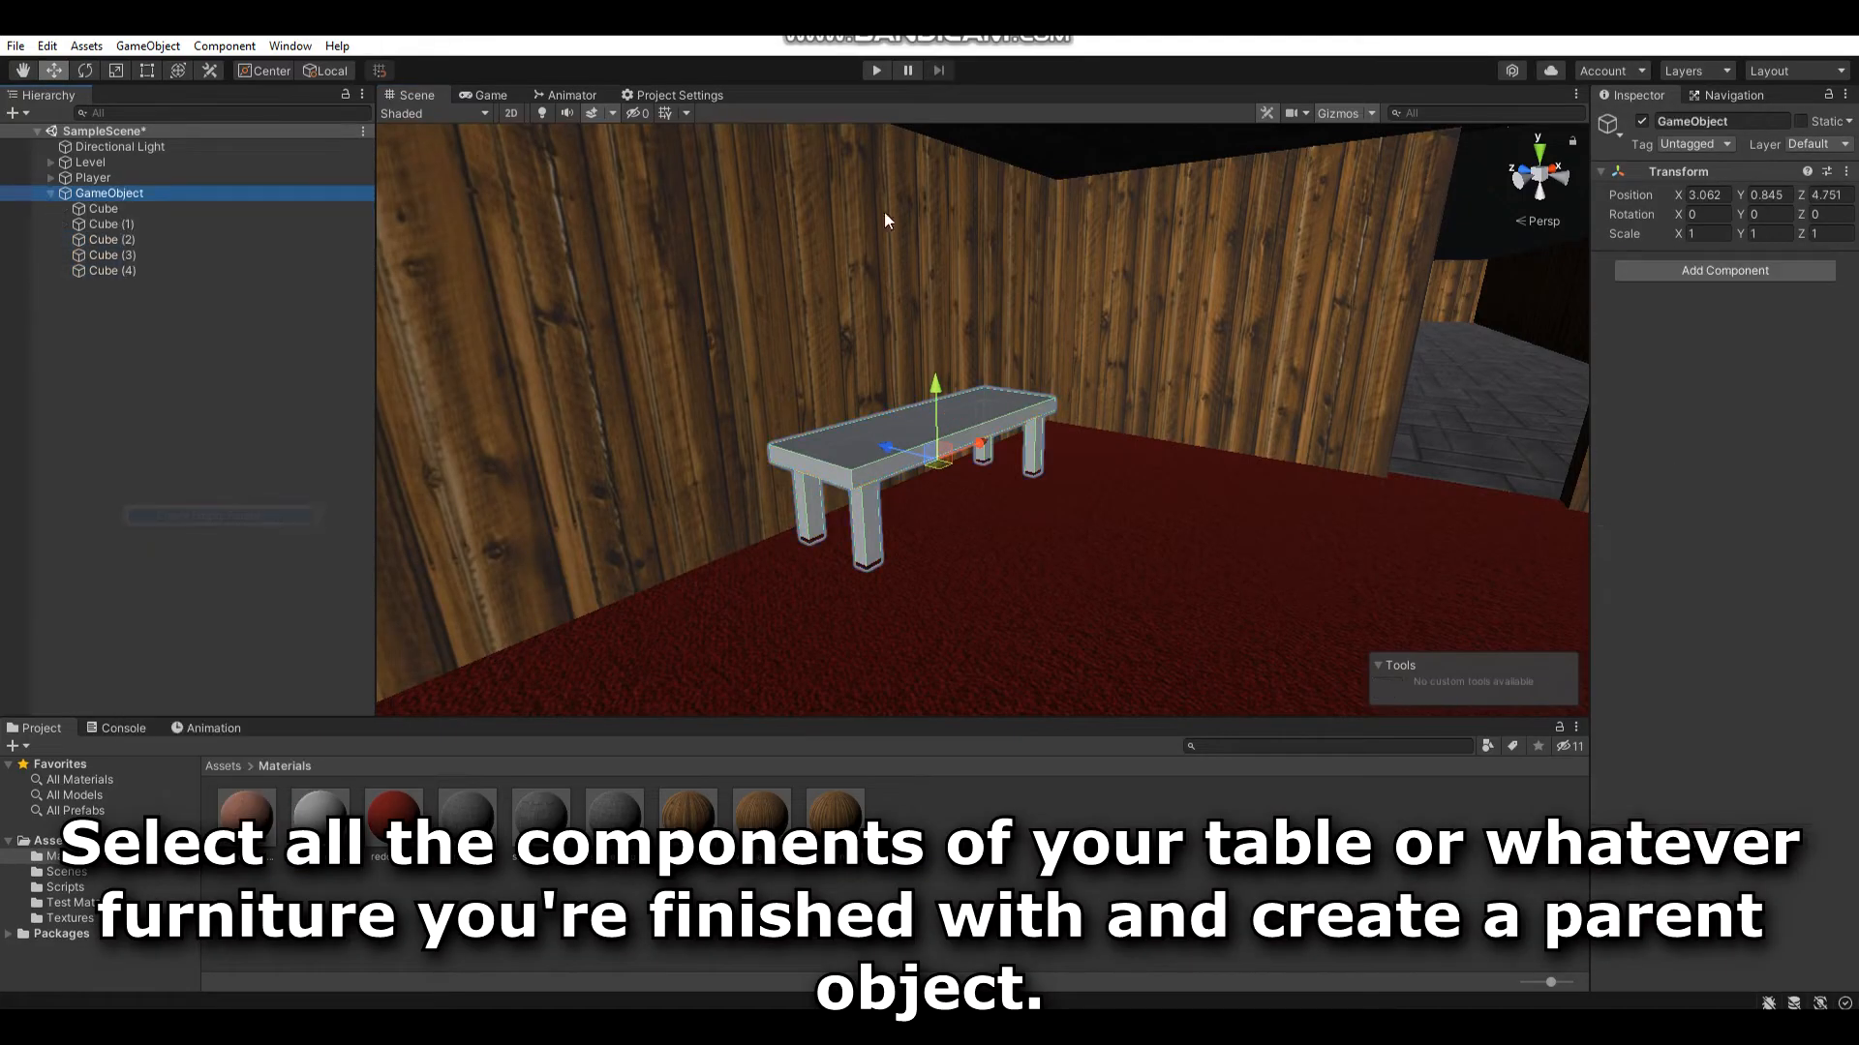
{"action": "left_click", "coordinate": [1716, 118]}
{"action": "type", "text": "table"}
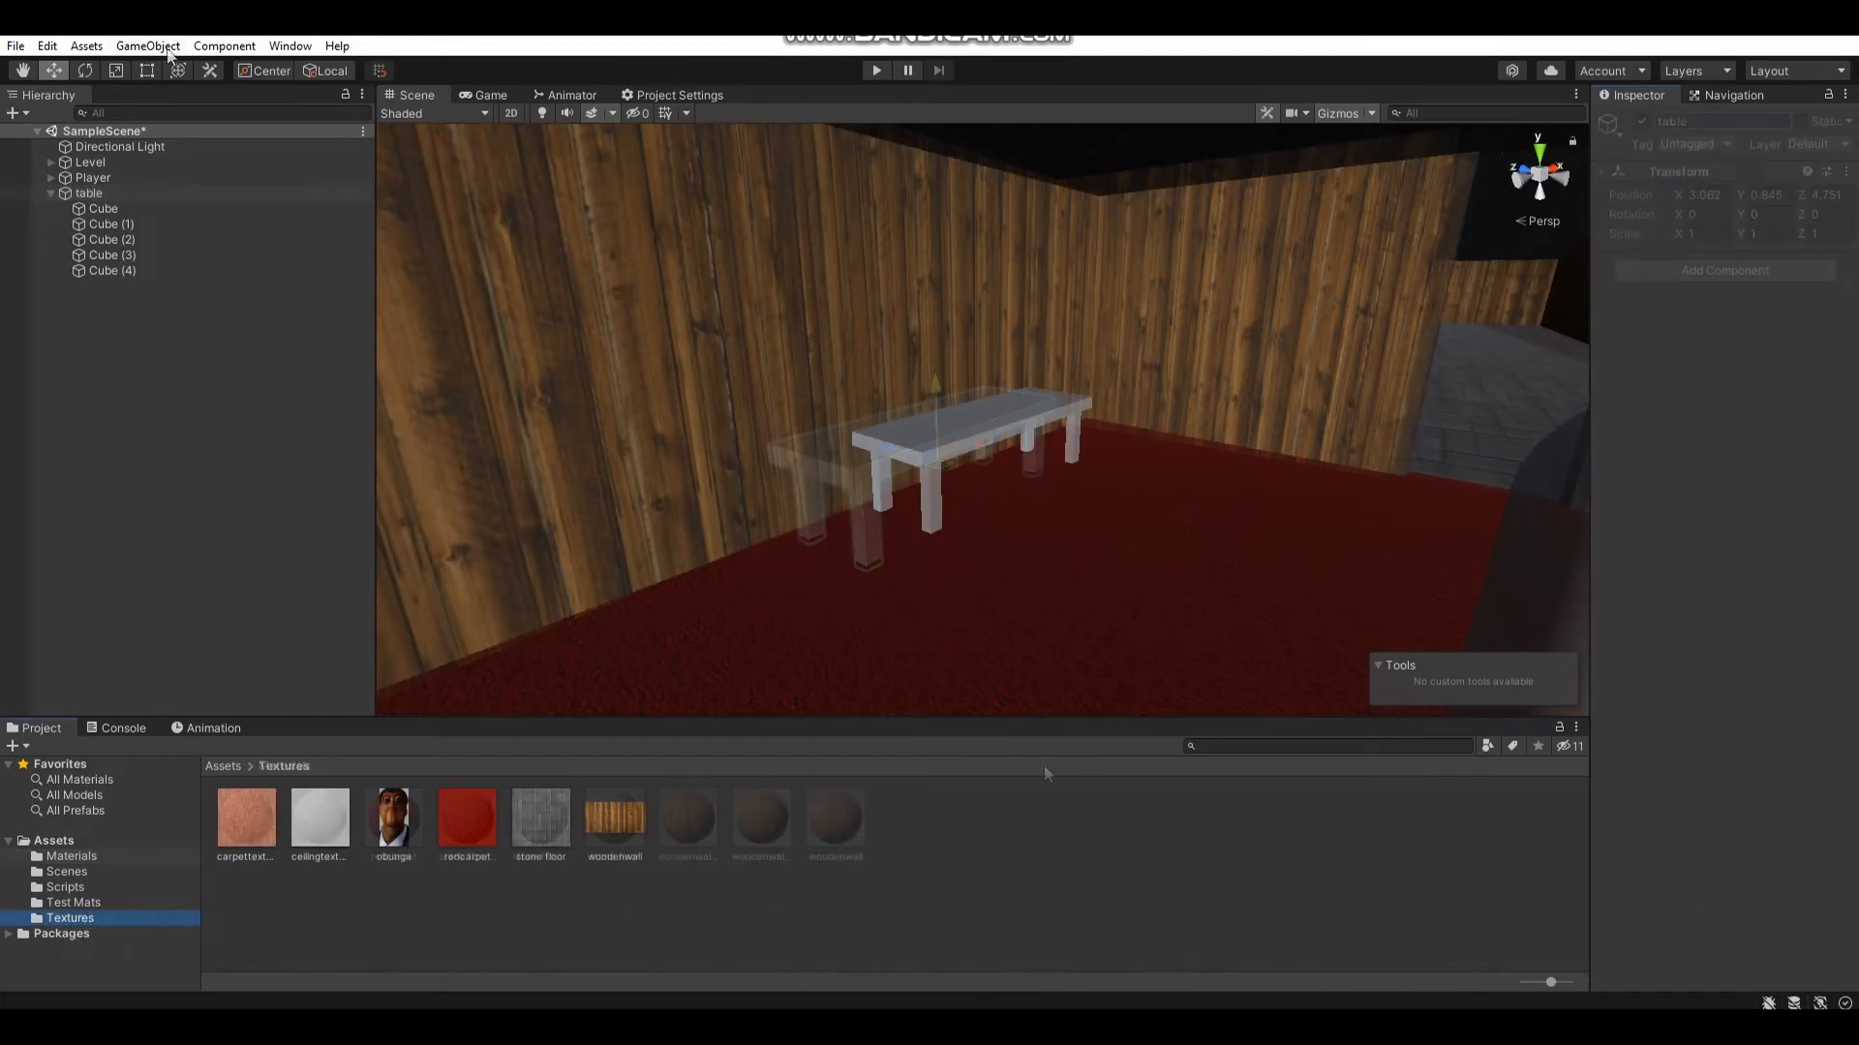
- Add a new cube and flatten it into a thin upright panel about 0.58 wide and 1 high for a painting
{"action": "left_click", "coordinate": [147, 45]}
{"action": "mouse_move", "coordinate": [202, 135]}
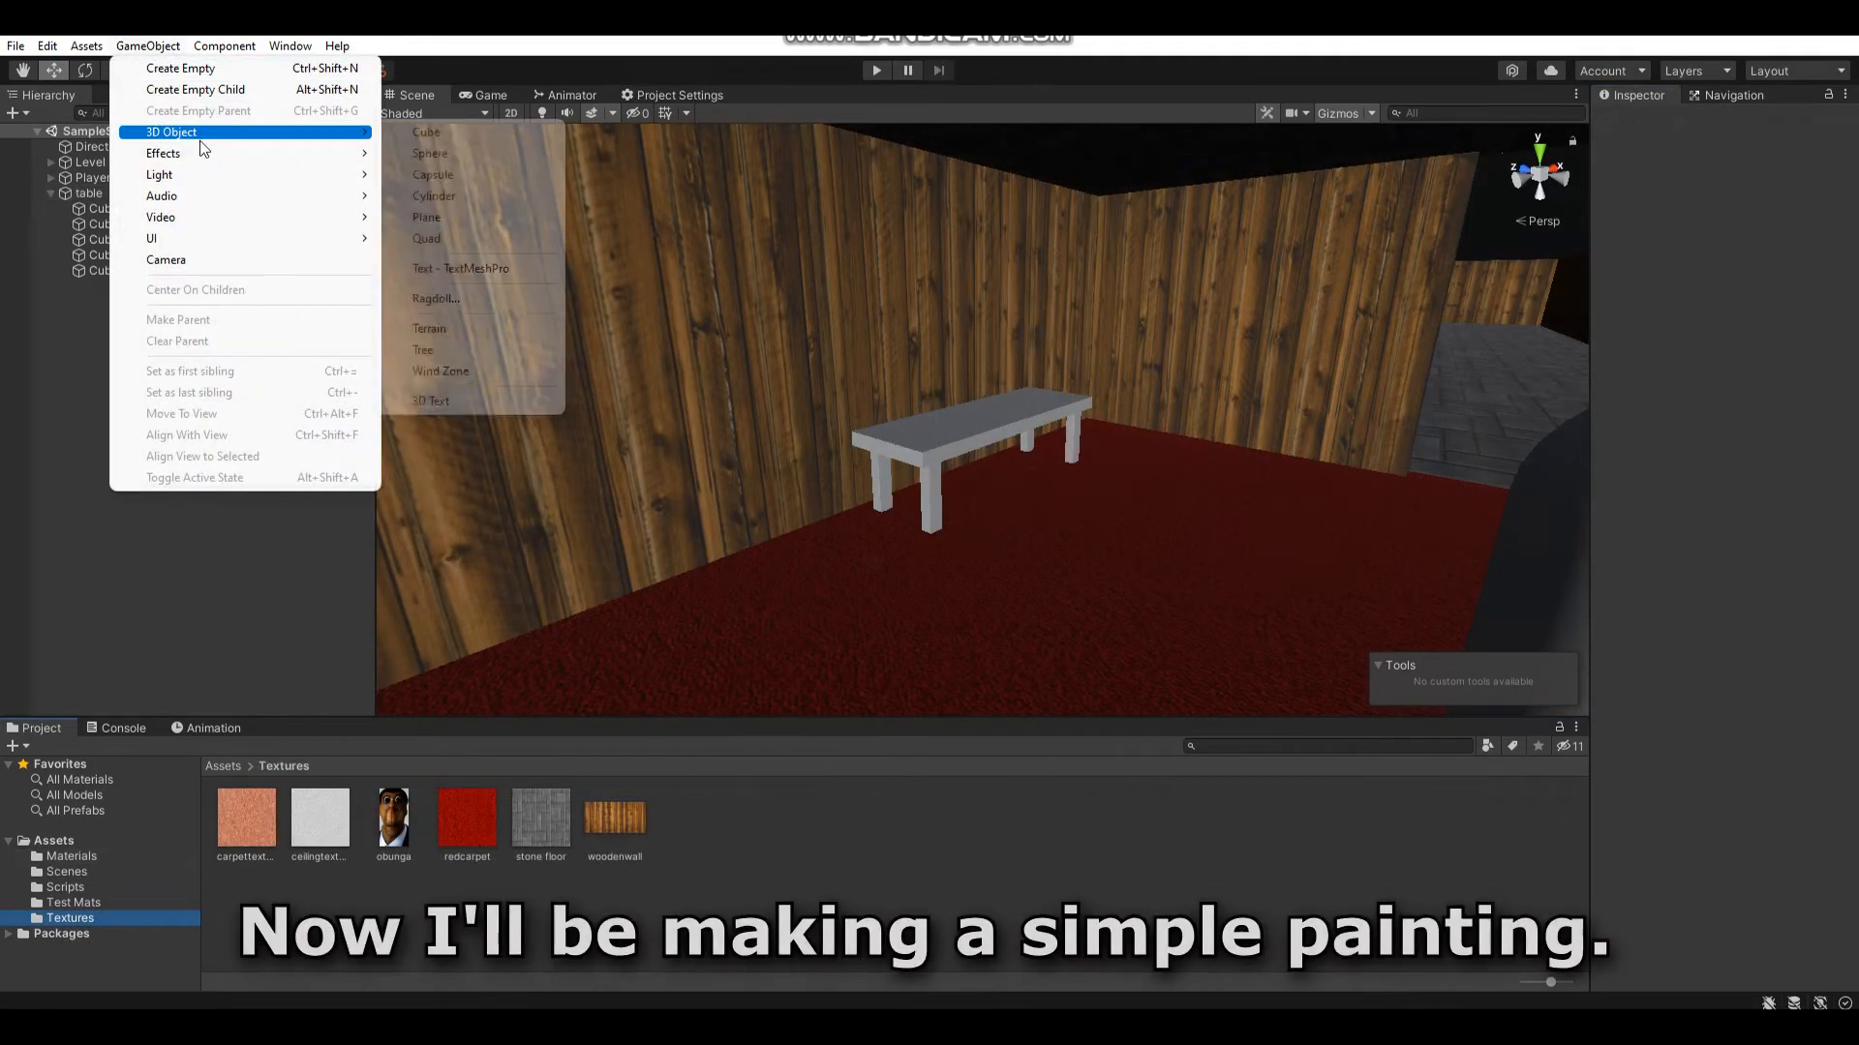
{"action": "mouse_move", "coordinate": [292, 137]}
{"action": "left_click", "coordinate": [414, 138]}
{"action": "right_click_drag", "start_coordinate": [809, 305], "coordinate": [920, 338]}
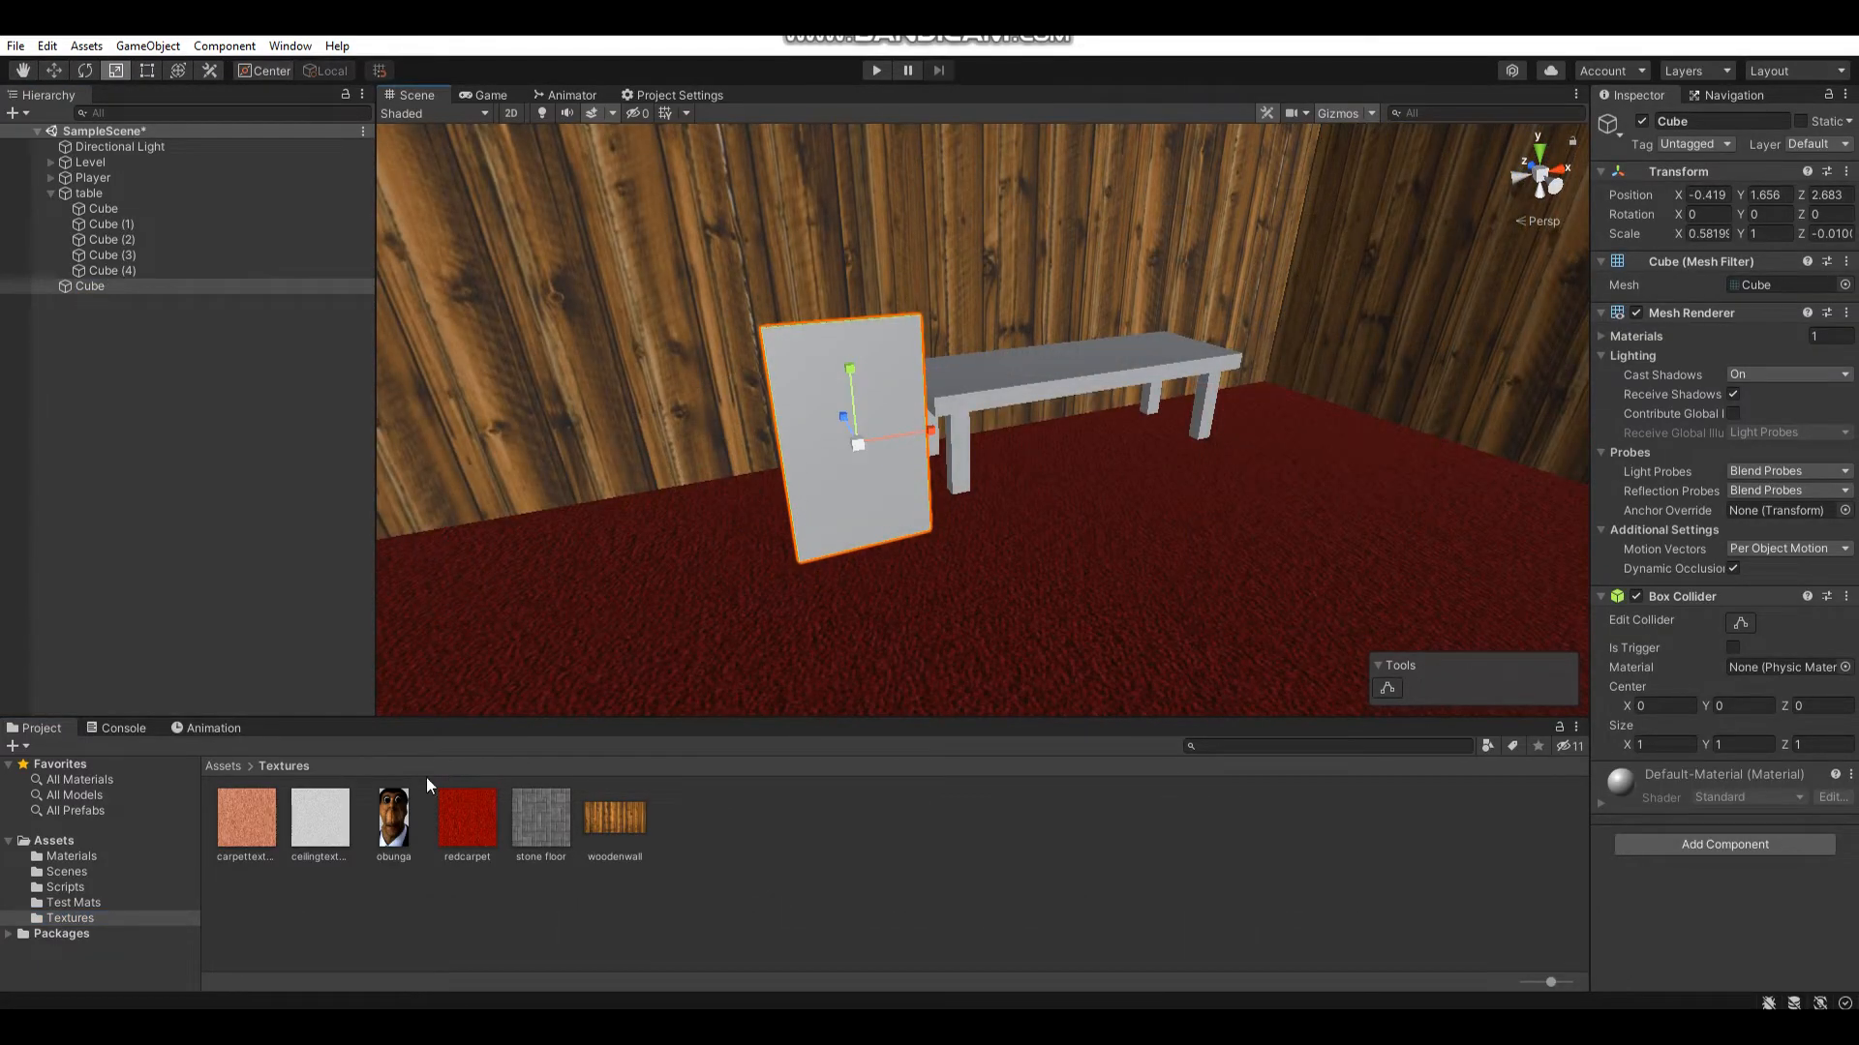
- Apply the obunga texture to the panel and hang it upright against the wall above the table
{"action": "left_click_drag", "start_coordinate": [842, 475], "coordinate": [840, 476]}
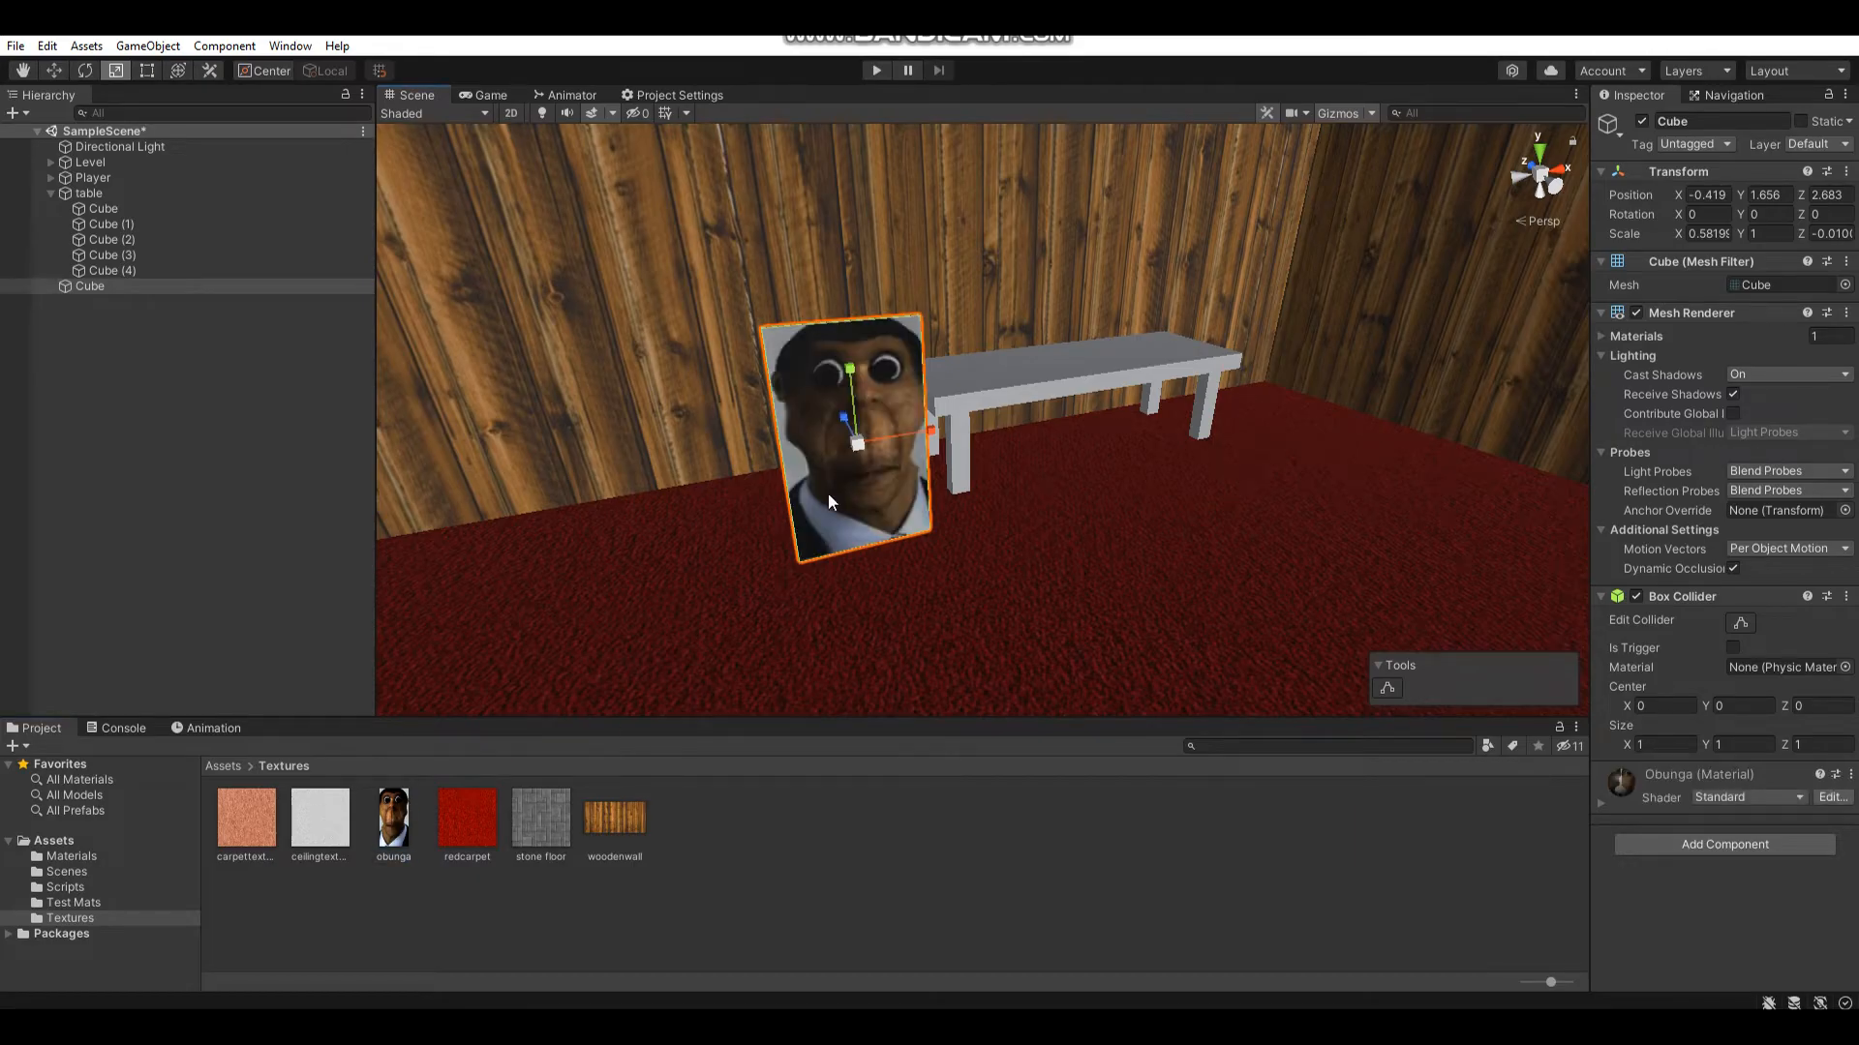
{"action": "scroll", "coordinate": [828, 494], "scroll_direction": "up", "scroll_amount": 3}
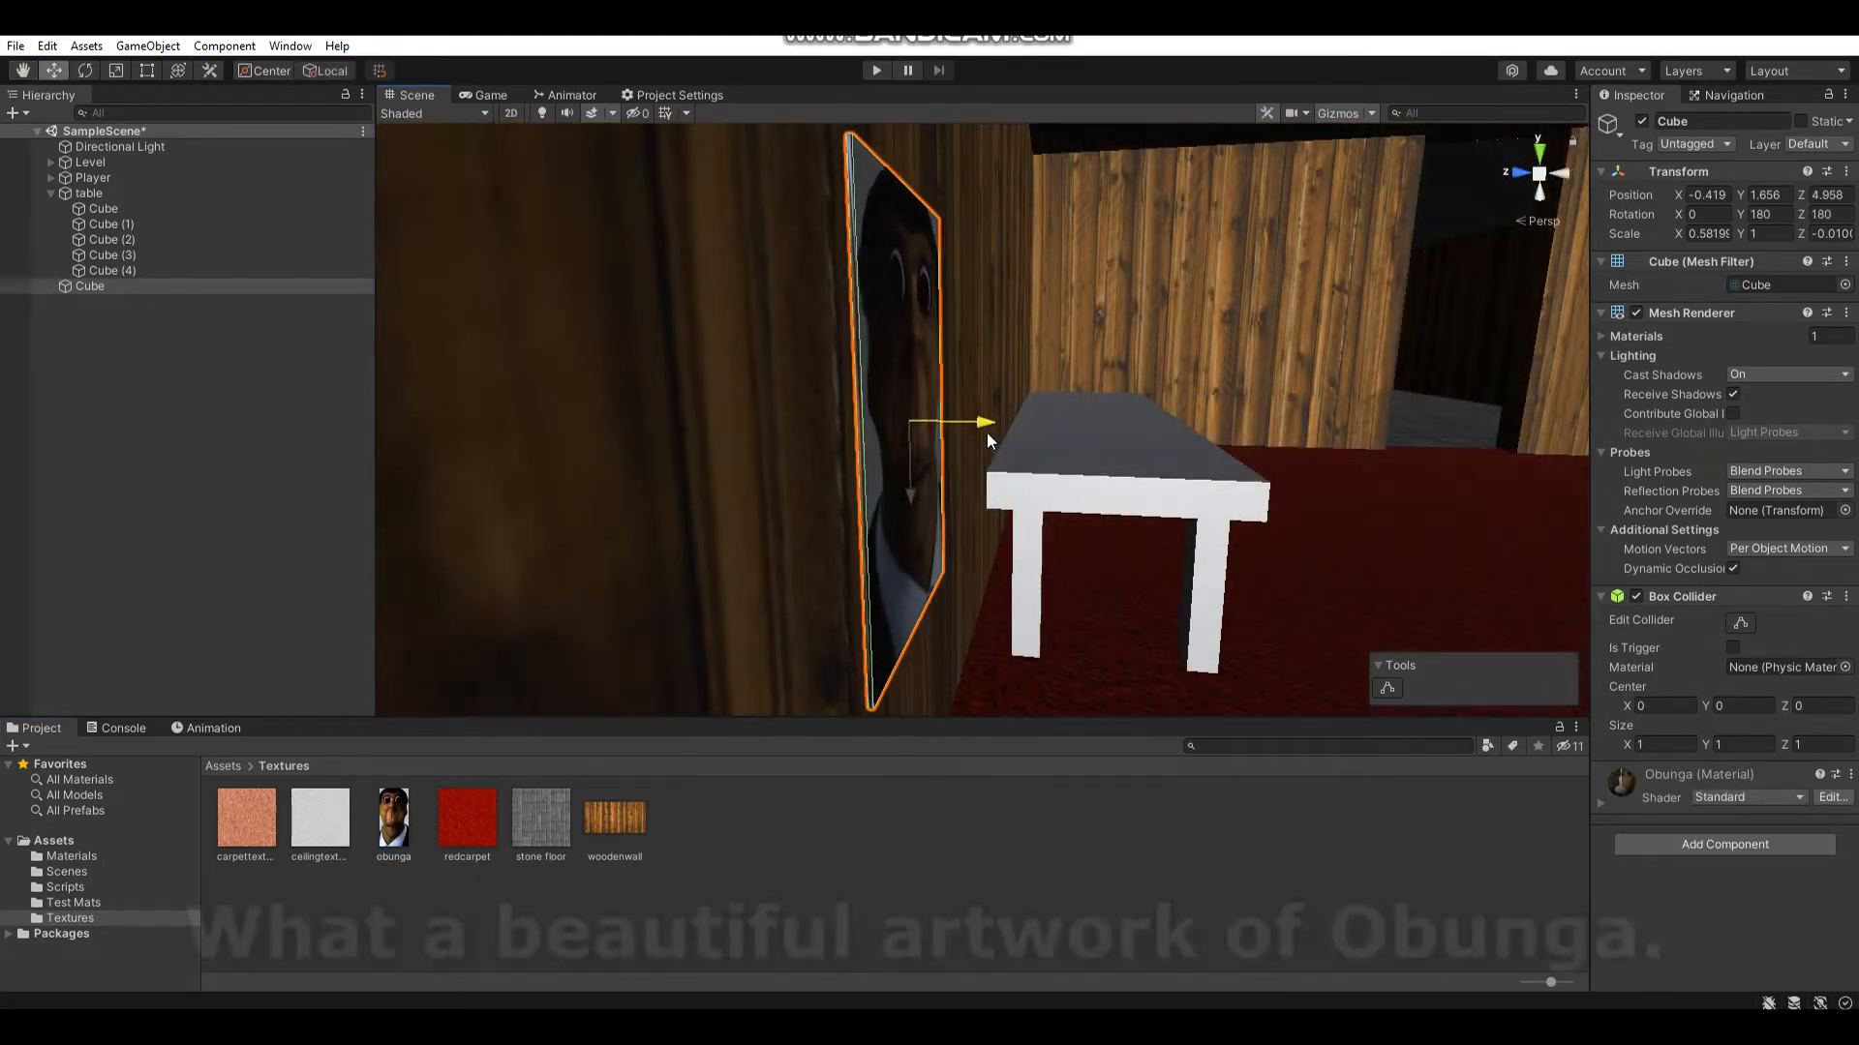
{"action": "left_click_drag", "start_coordinate": [985, 432], "coordinate": [978, 431]}
{"action": "right_click_drag", "start_coordinate": [978, 432], "coordinate": [581, 444]}
{"action": "key", "text": "s"}
{"action": "left_click_drag", "start_coordinate": [879, 489], "coordinate": [876, 405]}
{"action": "scroll", "coordinate": [875, 405], "scroll_direction": "down", "scroll_amount": 3}
{"action": "left_click_drag", "start_coordinate": [1150, 351], "coordinate": [1158, 346]}
{"action": "left_click", "coordinate": [1159, 346]}
{"action": "left_click", "coordinate": [1096, 356]}
{"action": "scroll", "coordinate": [1096, 356], "scroll_direction": "up", "scroll_amount": 3}
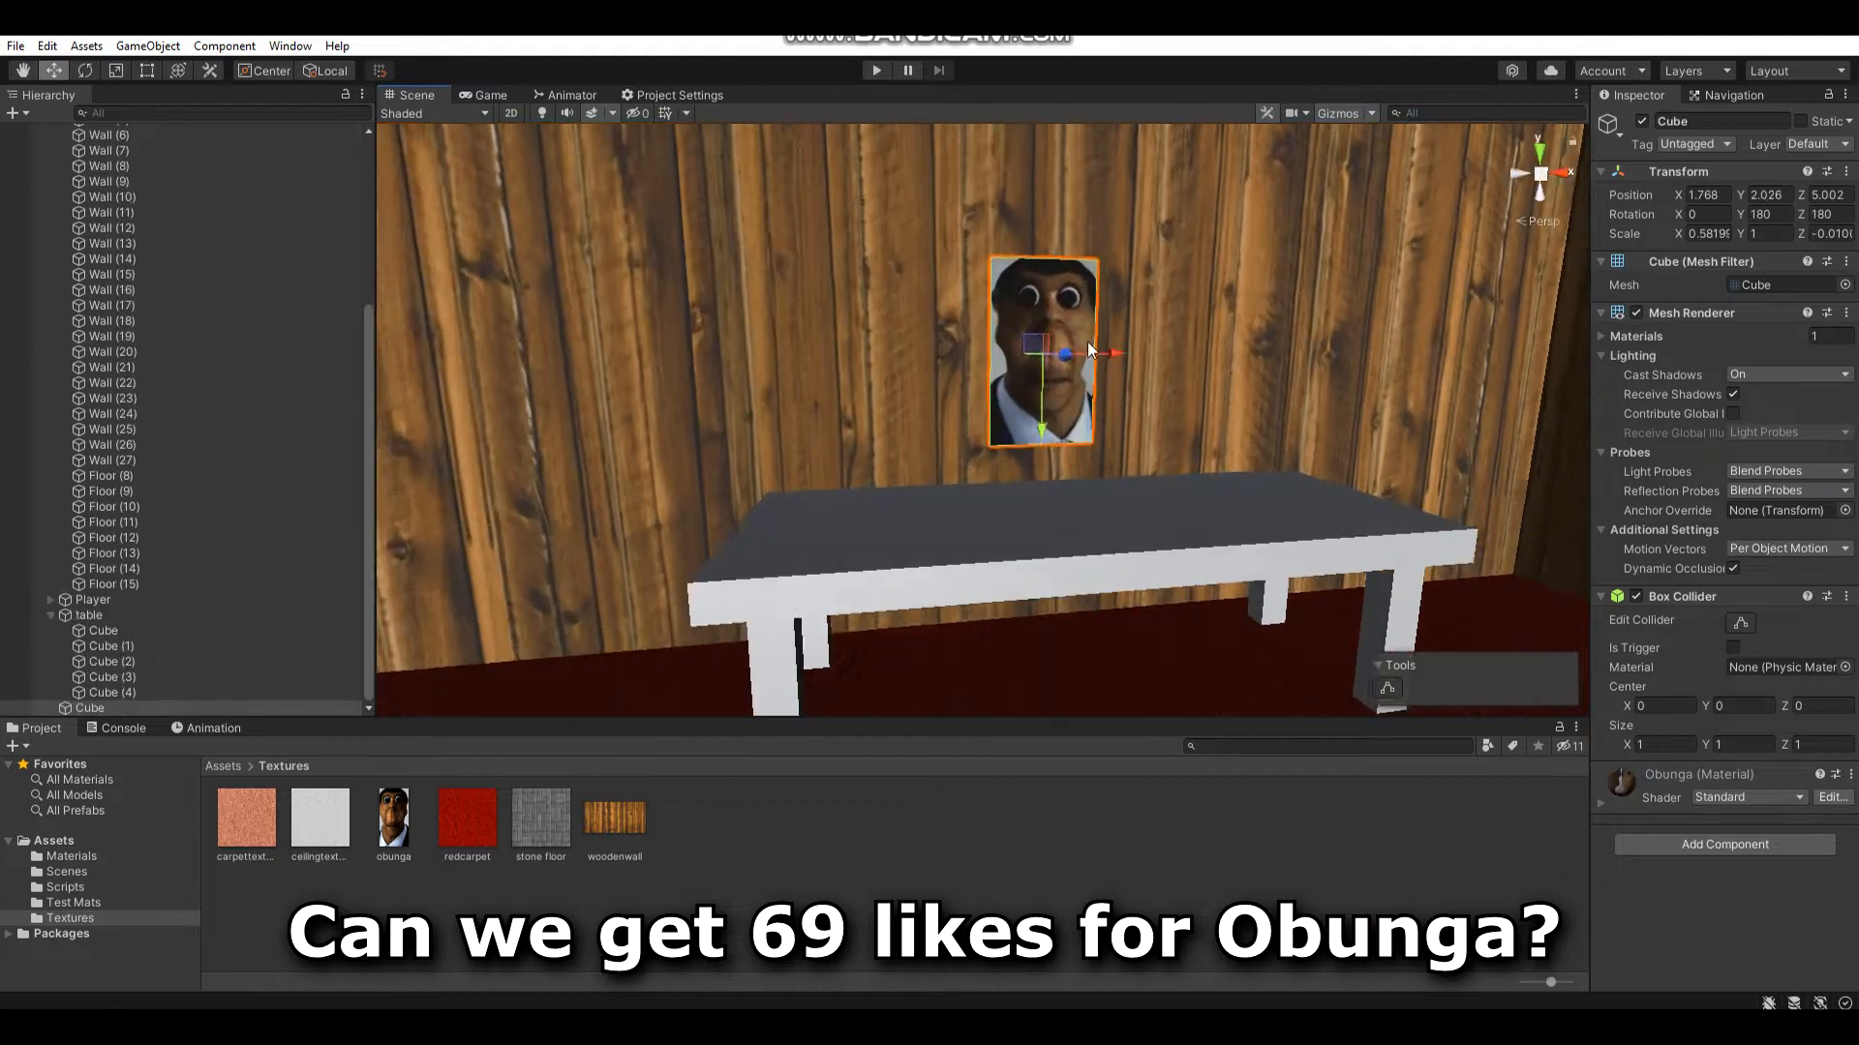
- Resize the picture on the wall and name the object painting
{"action": "left_click", "coordinate": [116, 72]}
{"action": "left_click_drag", "start_coordinate": [1026, 420], "coordinate": [1029, 429]}
{"action": "left_click", "coordinate": [742, 477]}
- Duplicate the table group and move the copy in front of the original to about Z 3.26
{"action": "right_click_drag", "start_coordinate": [742, 477], "coordinate": [904, 494]}
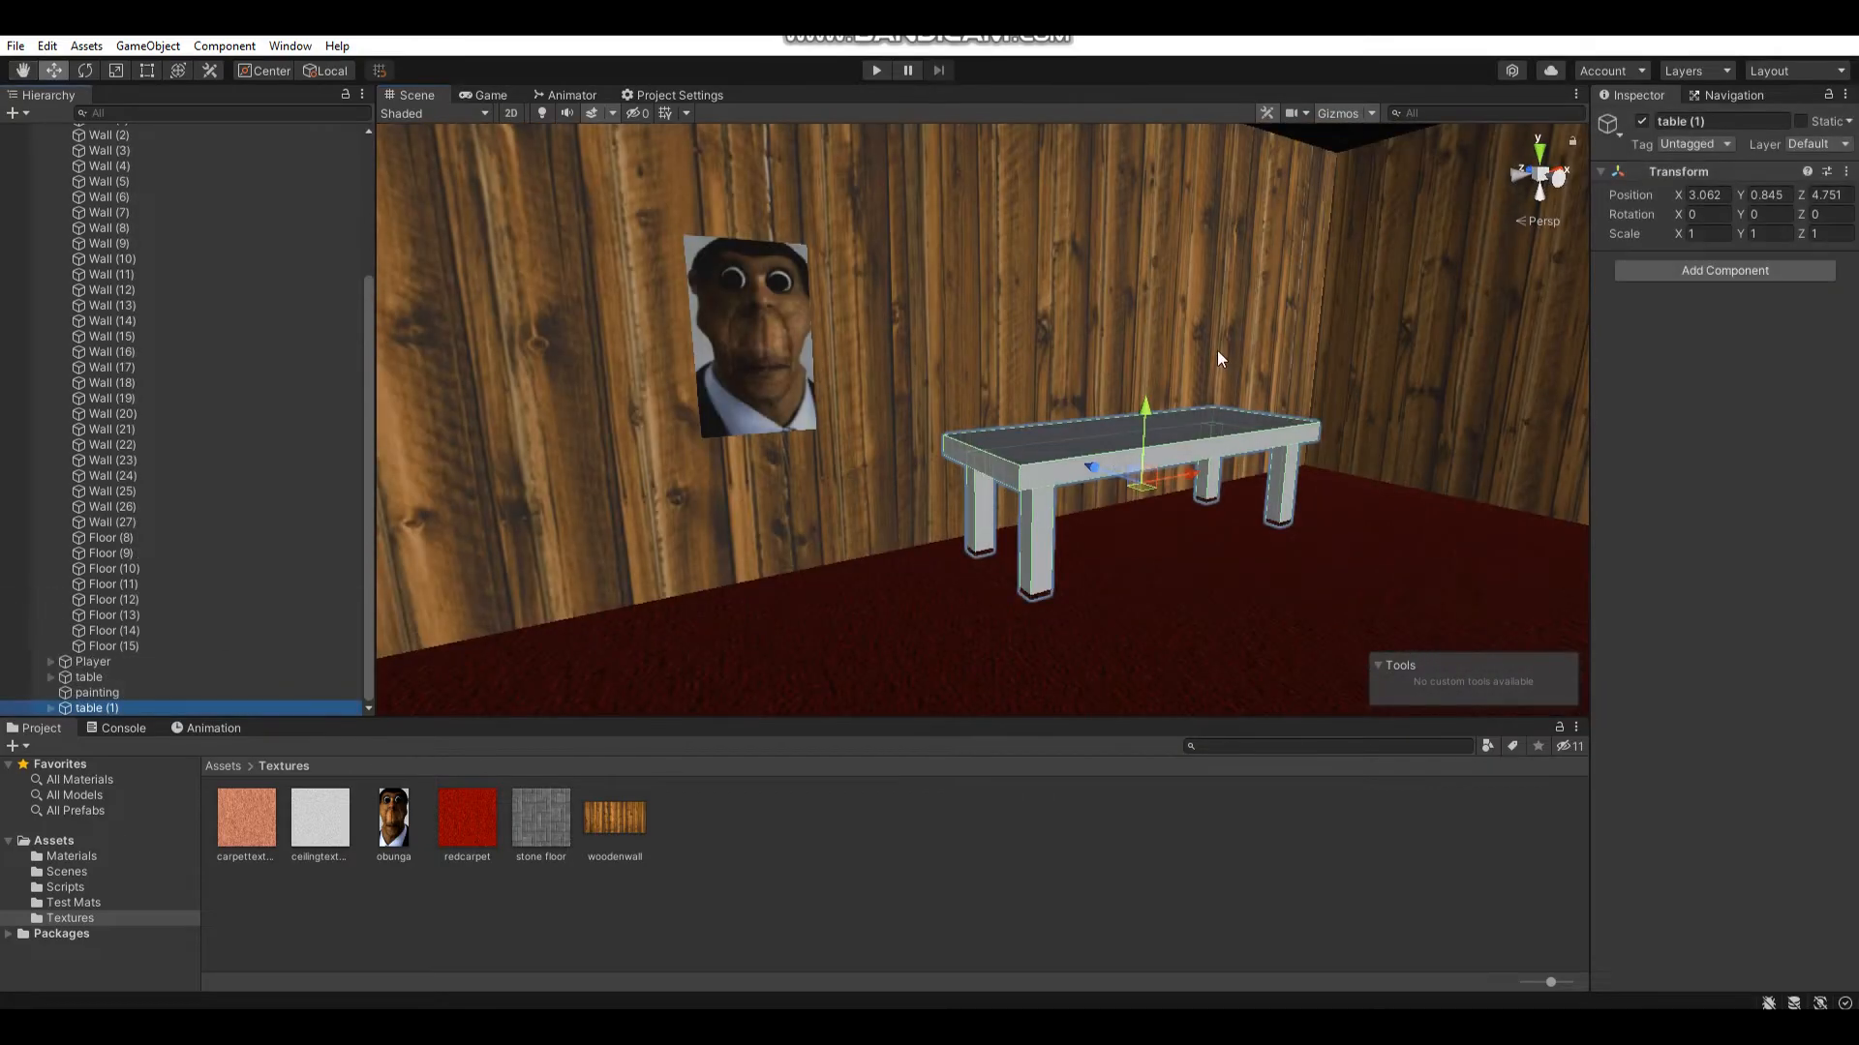
{"action": "right_click_drag", "start_coordinate": [1217, 350], "coordinate": [1113, 464]}
{"action": "left_click_drag", "start_coordinate": [950, 424], "coordinate": [1071, 467]}
{"action": "right_click_drag", "start_coordinate": [1071, 484], "coordinate": [892, 478]}
{"action": "scroll", "coordinate": [892, 478], "scroll_direction": "down", "scroll_amount": 2}
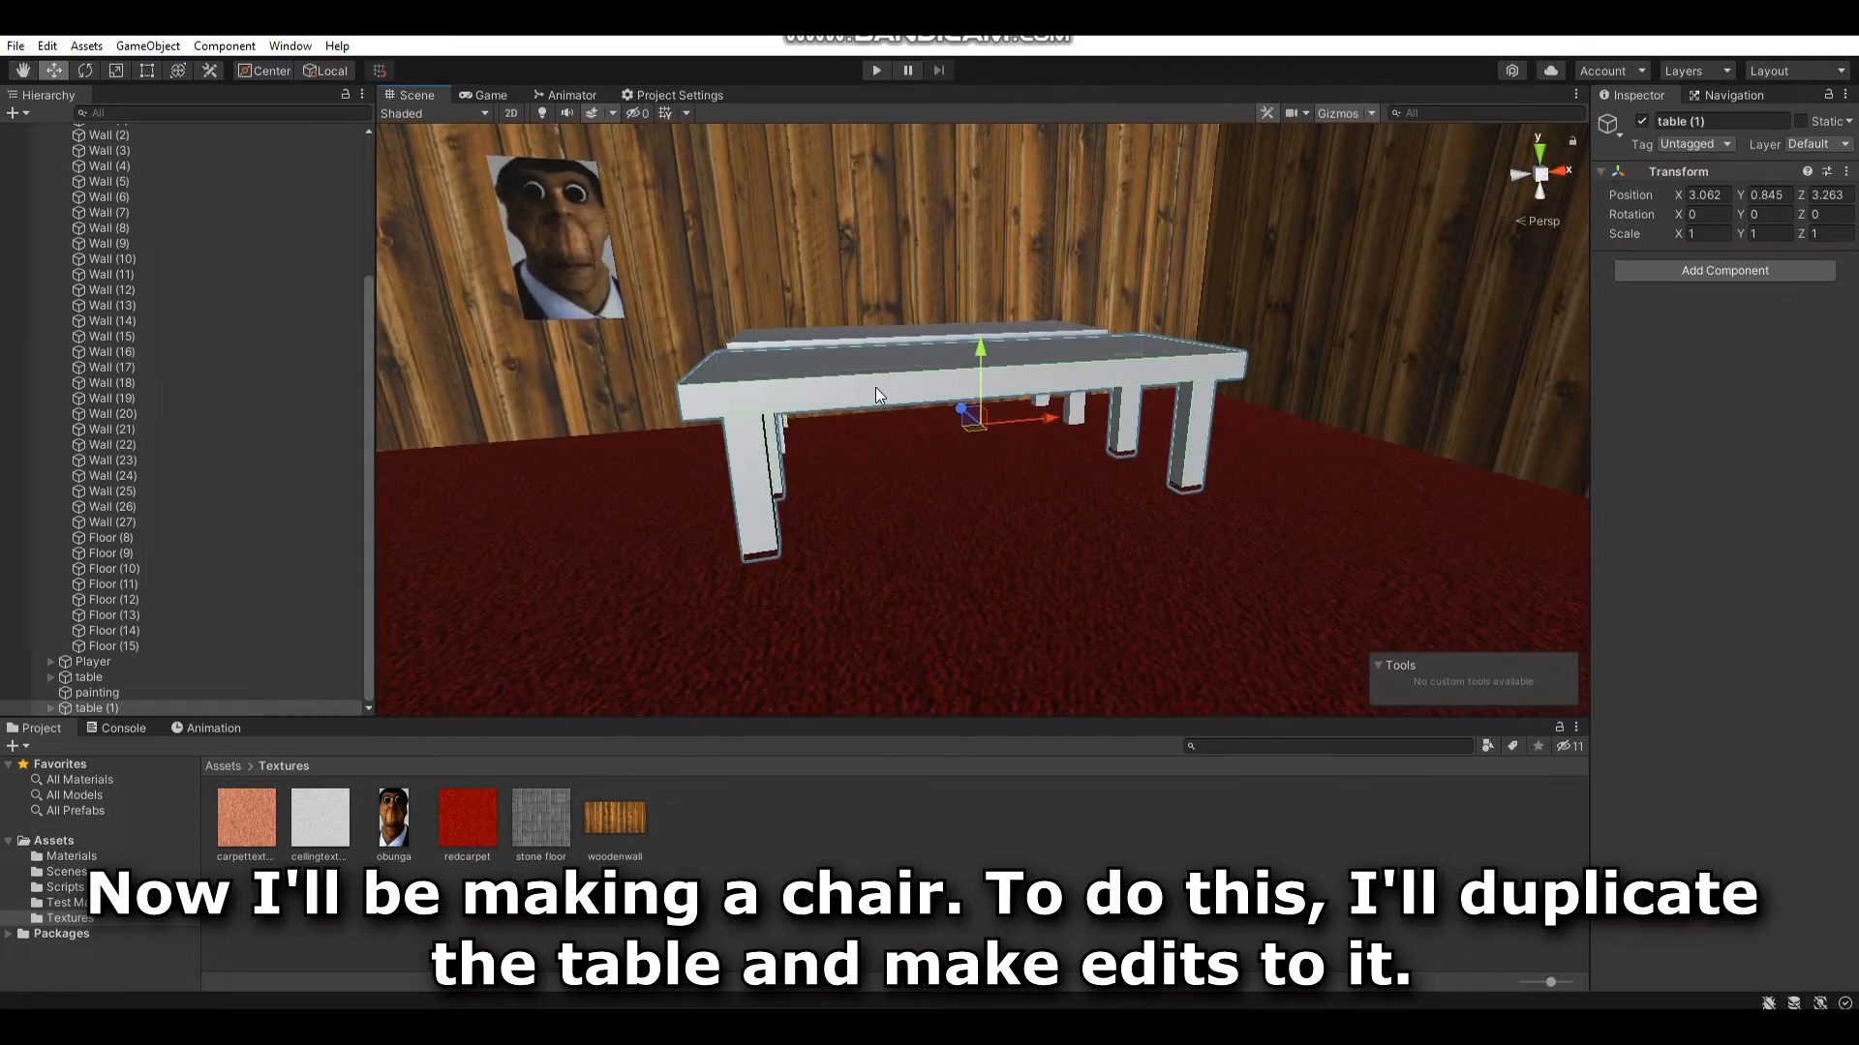
- Shrink the copied table's top into a small chair seat and adjust its position
{"action": "left_click", "coordinate": [875, 394]}
{"action": "left_click", "coordinate": [119, 64]}
{"action": "right_click_drag", "start_coordinate": [1076, 398], "coordinate": [1037, 443]}
{"action": "left_click_drag", "start_coordinate": [1035, 373], "coordinate": [972, 377]}
{"action": "right_click_drag", "start_coordinate": [972, 379], "coordinate": [1047, 376]}
{"action": "left_click_drag", "start_coordinate": [1047, 376], "coordinate": [1115, 392]}
{"action": "right_click_drag", "start_coordinate": [1115, 392], "coordinate": [1573, 410]}
{"action": "left_click_drag", "start_coordinate": [954, 418], "coordinate": [1008, 416]}
{"action": "right_click_drag", "start_coordinate": [1010, 416], "coordinate": [1117, 325]}
{"action": "key", "text": "w"}
{"action": "left_click_drag", "start_coordinate": [1118, 323], "coordinate": [1118, 335]}
{"action": "right_click_drag", "start_coordinate": [1101, 370], "coordinate": [804, 426]}
- Move the copied table's legs into place under one side of the small seat
{"action": "left_click", "coordinate": [769, 422]}
{"action": "left_click_drag", "start_coordinate": [844, 411], "coordinate": [1067, 432]}
{"action": "right_click_drag", "start_coordinate": [1067, 432], "coordinate": [917, 329]}
{"action": "left_click_drag", "start_coordinate": [786, 396], "coordinate": [844, 399]}
{"action": "right_click_drag", "start_coordinate": [844, 399], "coordinate": [910, 334]}
{"action": "left_click_drag", "start_coordinate": [942, 322], "coordinate": [943, 450]}
{"action": "right_click_drag", "start_coordinate": [943, 450], "coordinate": [1056, 416]}
{"action": "left_click", "coordinate": [1096, 411]}
{"action": "left_click_drag", "start_coordinate": [1026, 356], "coordinate": [960, 358]}
{"action": "left_click_drag", "start_coordinate": [951, 475], "coordinate": [946, 474]}
{"action": "right_click_drag", "start_coordinate": [946, 475], "coordinate": [840, 464]}
- Delete the two surplus legs of the copied table
{"action": "left_click", "coordinate": [1078, 387]}
{"action": "left_click", "coordinate": [994, 397], "text": "shift"}
{"action": "key", "text": "Delete"}
- Duplicate the remaining two legs and move the copies under the other side of the seat
{"action": "left_click", "coordinate": [831, 387]}
{"action": "left_click", "coordinate": [775, 389], "text": "shift"}
{"action": "right_click_drag", "start_coordinate": [807, 391], "coordinate": [811, 398]}
{"action": "key", "text": "ctrl+d"}
{"action": "left_click_drag", "start_coordinate": [876, 419], "coordinate": [1090, 461]}
{"action": "right_click_drag", "start_coordinate": [1090, 461], "coordinate": [855, 488]}
- Raise copies of the two rear legs above the seat as backrest posts
{"action": "left_click", "coordinate": [978, 514]}
{"action": "left_click_drag", "start_coordinate": [879, 457], "coordinate": [877, 202]}
{"action": "right_click_drag", "start_coordinate": [877, 202], "coordinate": [915, 363]}
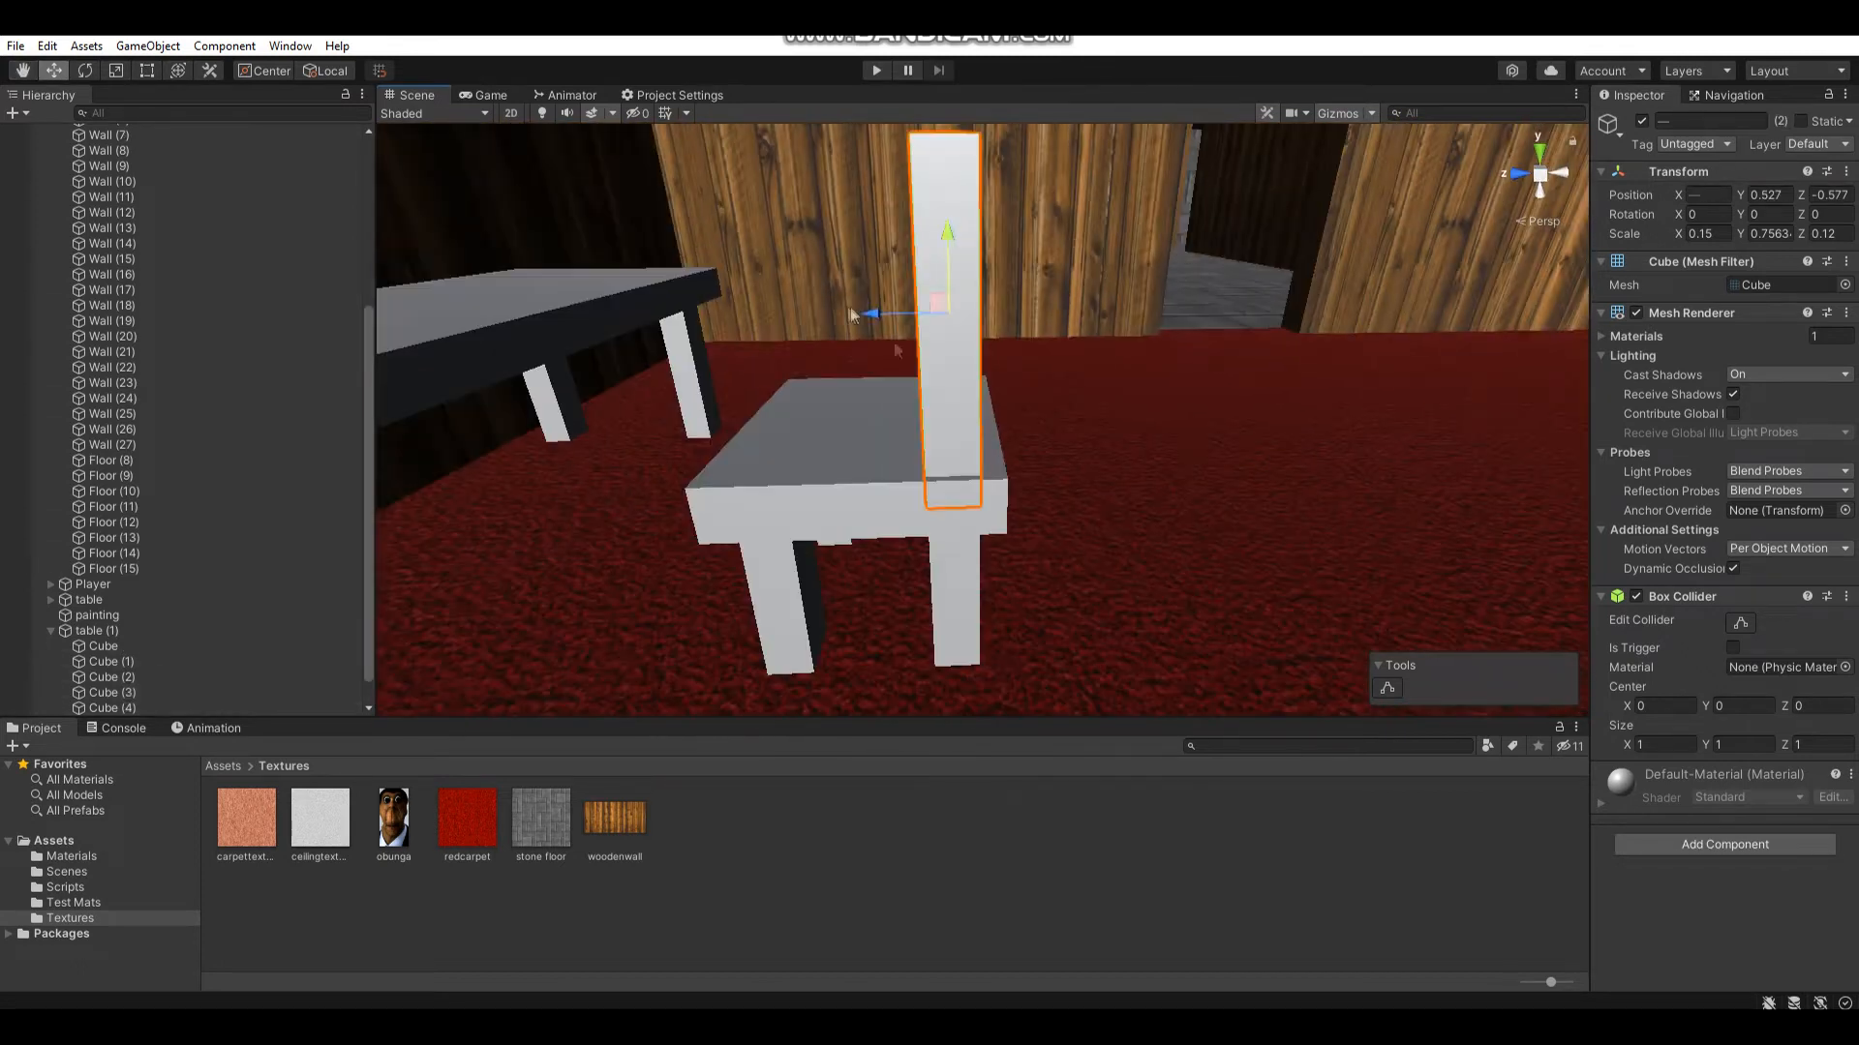
- Duplicate a backrest post, reshape it into a crosspiece, and position it between the two posts
{"action": "right_click_drag", "start_coordinate": [955, 206], "coordinate": [948, 426]}
{"action": "left_click", "coordinate": [949, 426]}
{"action": "key", "text": "ctrl+d"}
{"action": "key", "text": "r"}
{"action": "left_click_drag", "start_coordinate": [841, 453], "coordinate": [903, 445]}
{"action": "left_click_drag", "start_coordinate": [918, 363], "coordinate": [922, 276]}
{"action": "key", "text": "w"}
{"action": "left_click_drag", "start_coordinate": [976, 205], "coordinate": [978, 213]}
{"action": "right_click_drag", "start_coordinate": [977, 213], "coordinate": [509, 386]}
- Rename the parent of the copied table as chair and move it up to the table
{"action": "left_click", "coordinate": [110, 585]}
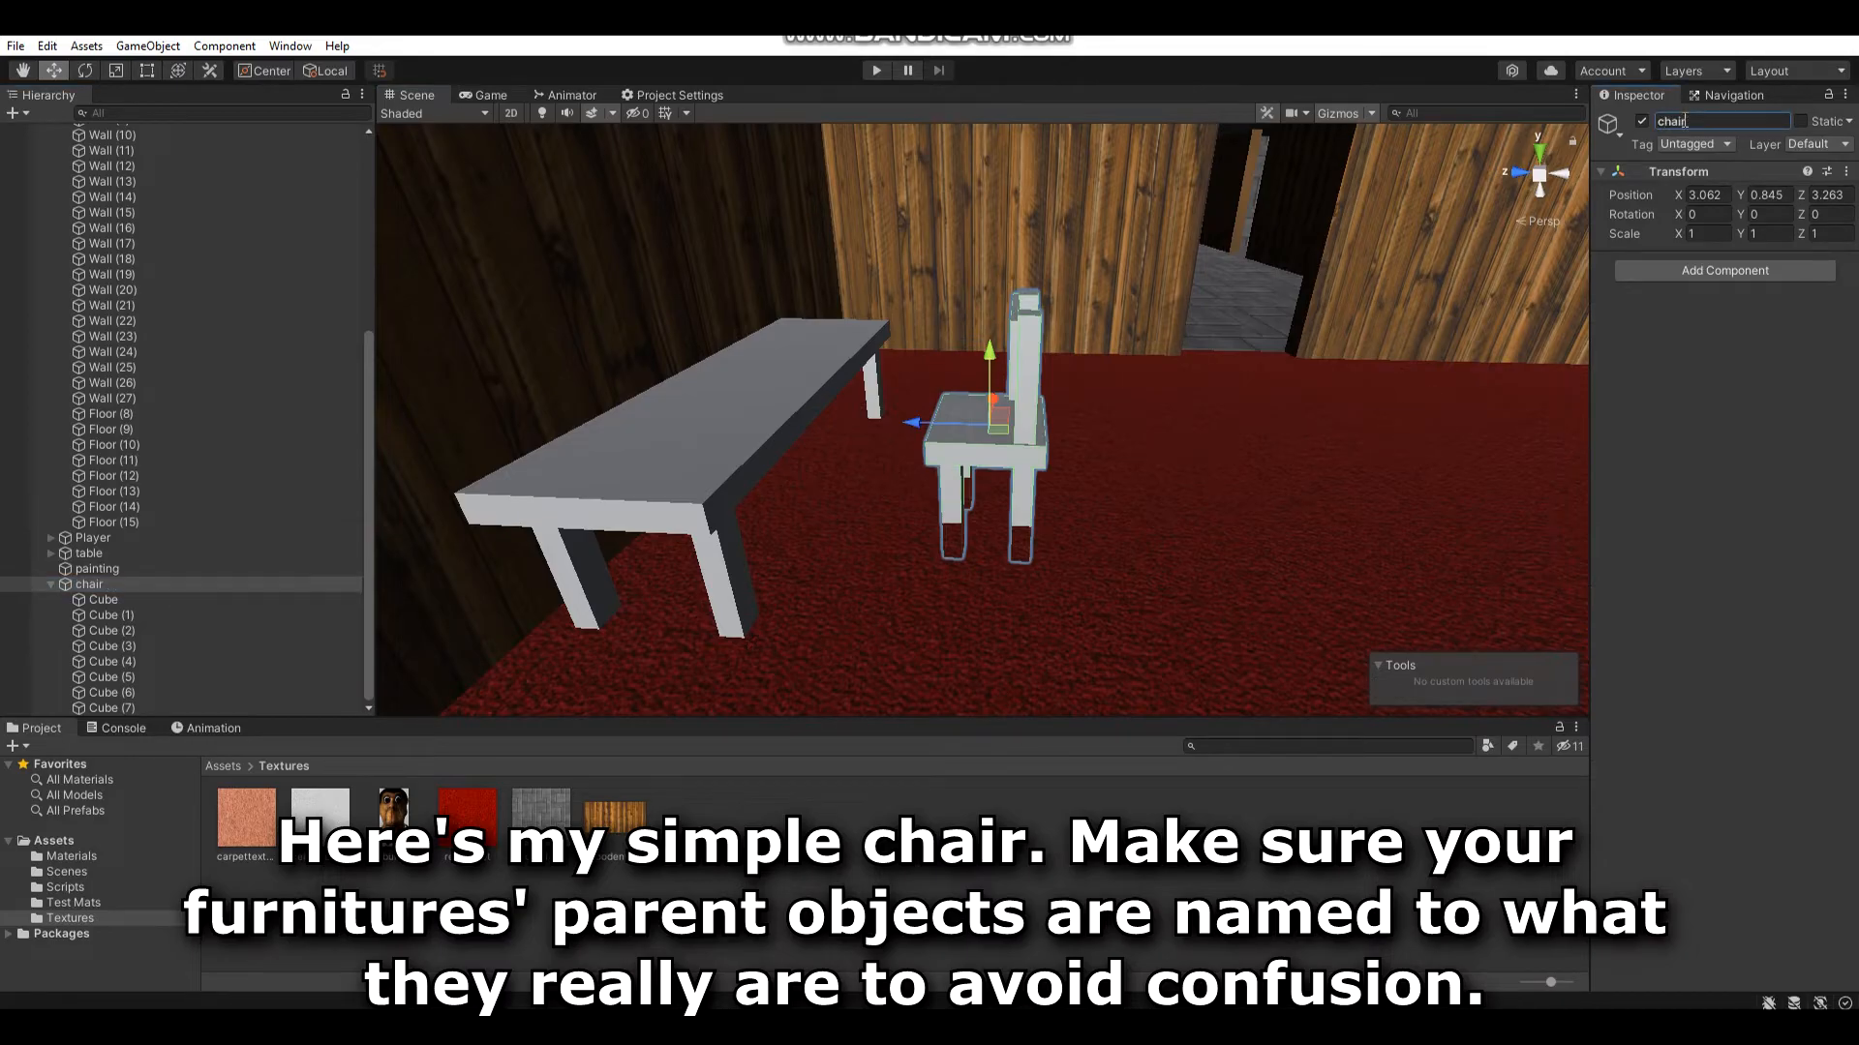
{"action": "right_click_drag", "start_coordinate": [866, 288], "coordinate": [886, 324]}
{"action": "key", "text": "w"}
{"action": "left_click_drag", "start_coordinate": [954, 392], "coordinate": [758, 392]}
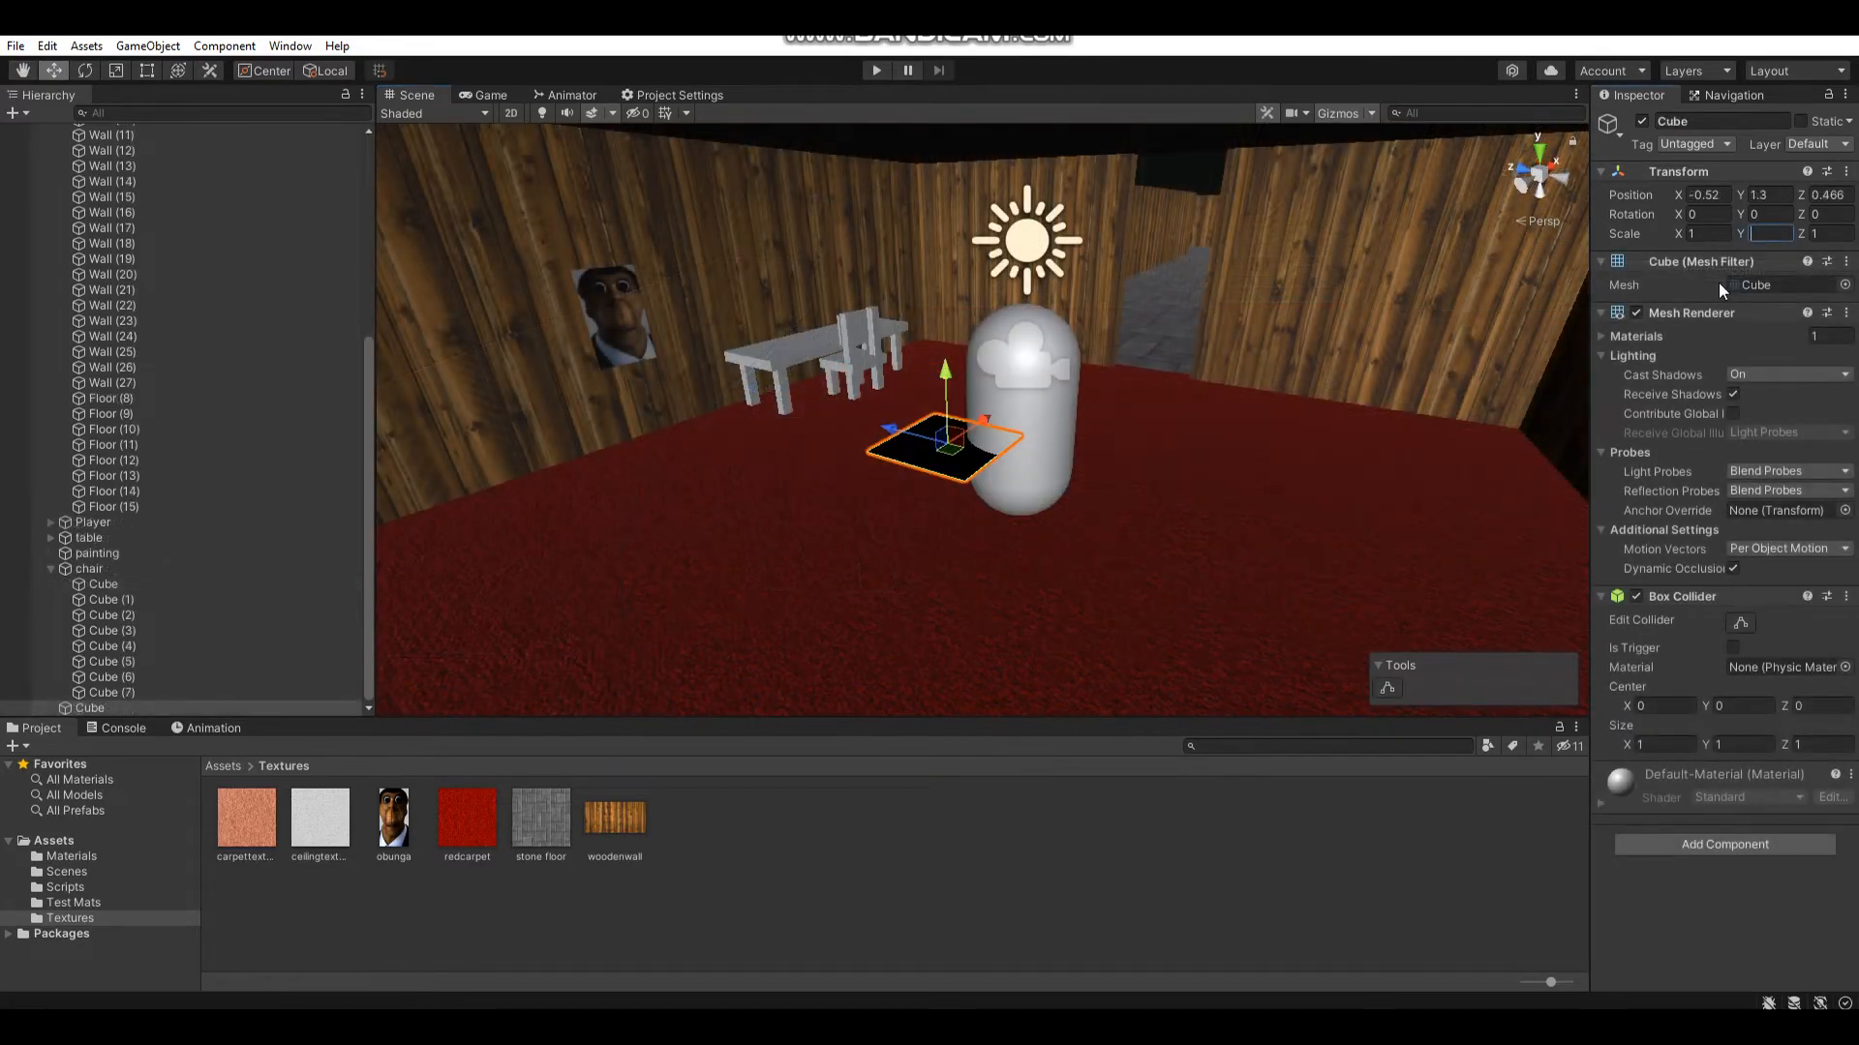
- Set the new cube's scale to X 3, Y 0.01 and Z 4 to form a flat rug
{"action": "type", "text": "0.01"}
{"action": "mouse_move", "coordinate": [1097, 427]}
{"action": "right_mouse_down"}
{"action": "mouse_move", "coordinate": [1047, 460]}
{"action": "mouse_move", "coordinate": [1059, 347]}
{"action": "right_mouse_up"}
{"action": "key", "text": "w"}
{"action": "key", "text": "BackSpace"}
{"action": "type", "text": "5"}
{"action": "key", "text": "BackSpace"}
{"action": "type", "text": "3"}
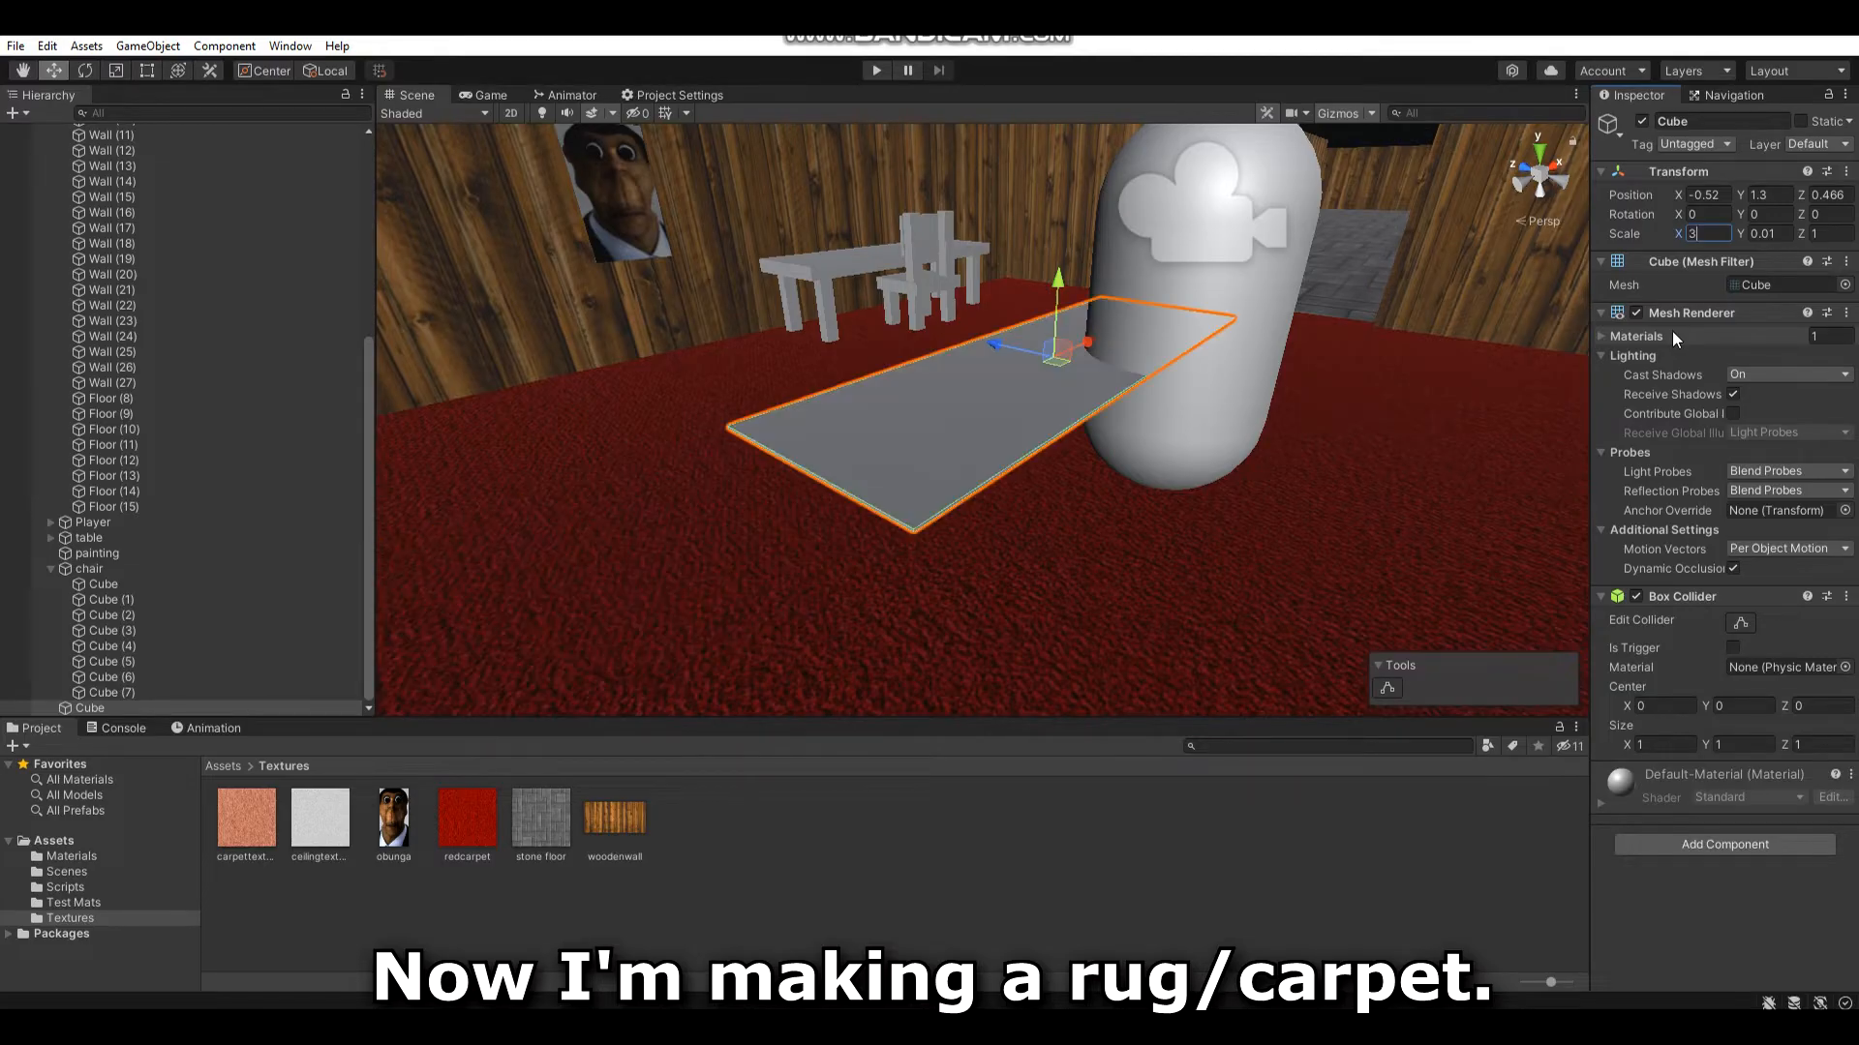
{"action": "left_click", "coordinate": [1827, 234]}
{"action": "type", "text": "4"}
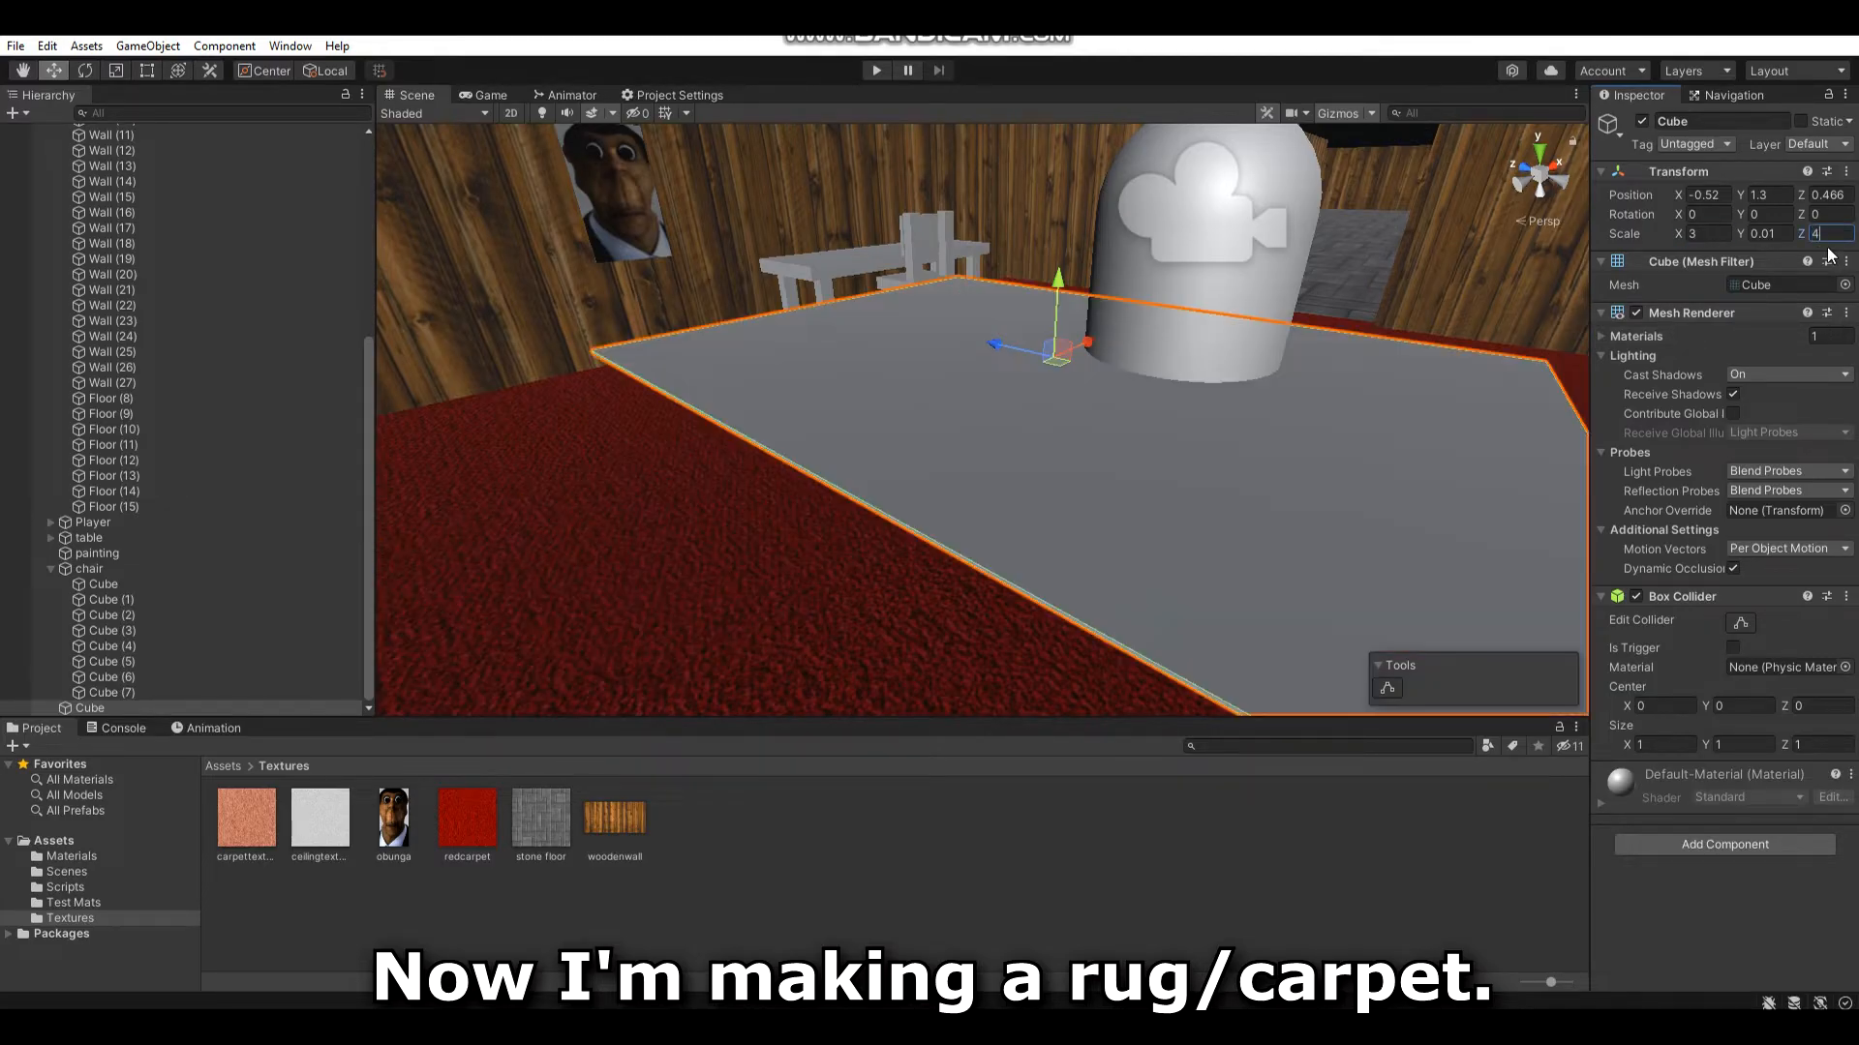
- Lower the rug to the floor, enlarge it to about 4.35 by 5.73, and apply the carpet texture
{"action": "scroll", "coordinate": [1286, 478], "scroll_direction": "down", "scroll_amount": 6}
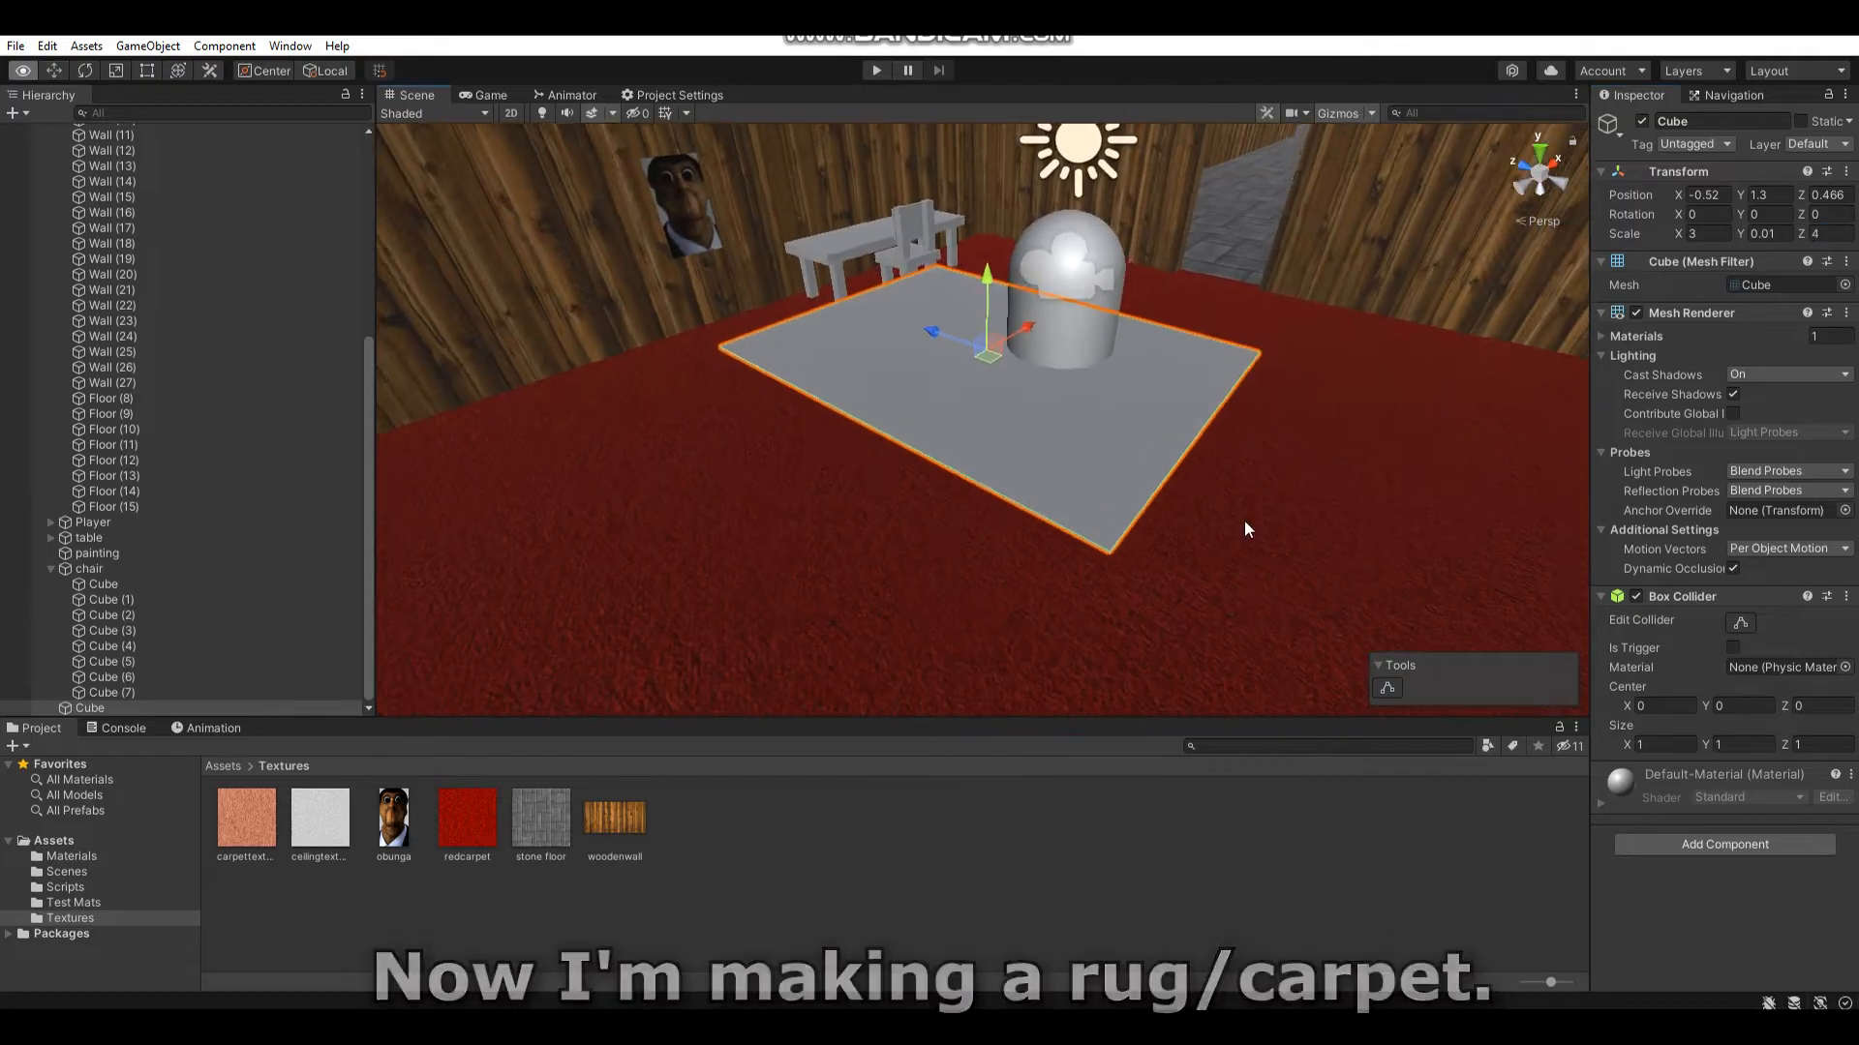
{"action": "left_click_drag", "start_coordinate": [247, 818], "coordinate": [361, 749]}
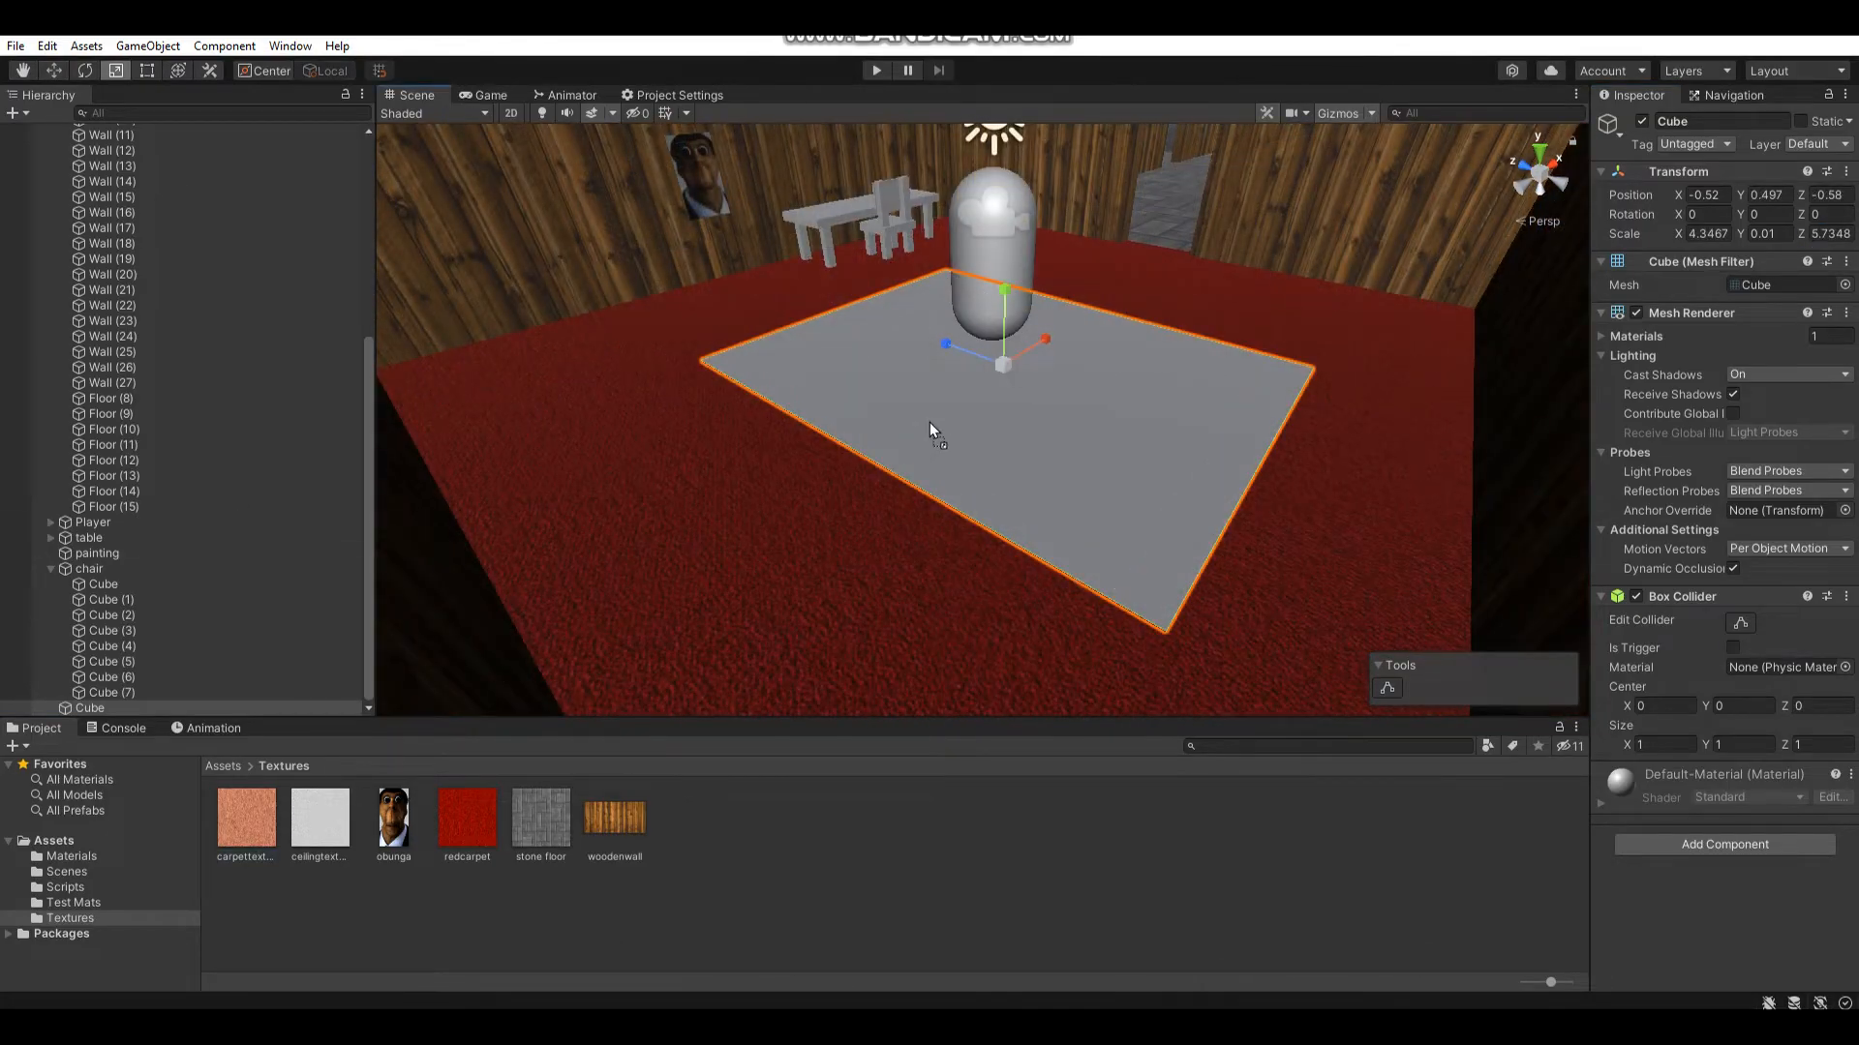
{"action": "left_click_drag", "start_coordinate": [929, 422], "coordinate": [927, 421]}
{"action": "scroll", "coordinate": [932, 417], "scroll_direction": "up", "scroll_amount": 2}
{"action": "scroll", "coordinate": [713, 360], "scroll_direction": "down", "scroll_amount": 3}
- Duplicate a wall piece, shorten it to about 1.34 high, and raise it over the doorway to Y 3.93
{"action": "left_click_drag", "start_coordinate": [714, 360], "coordinate": [676, 269], "text": "alt"}
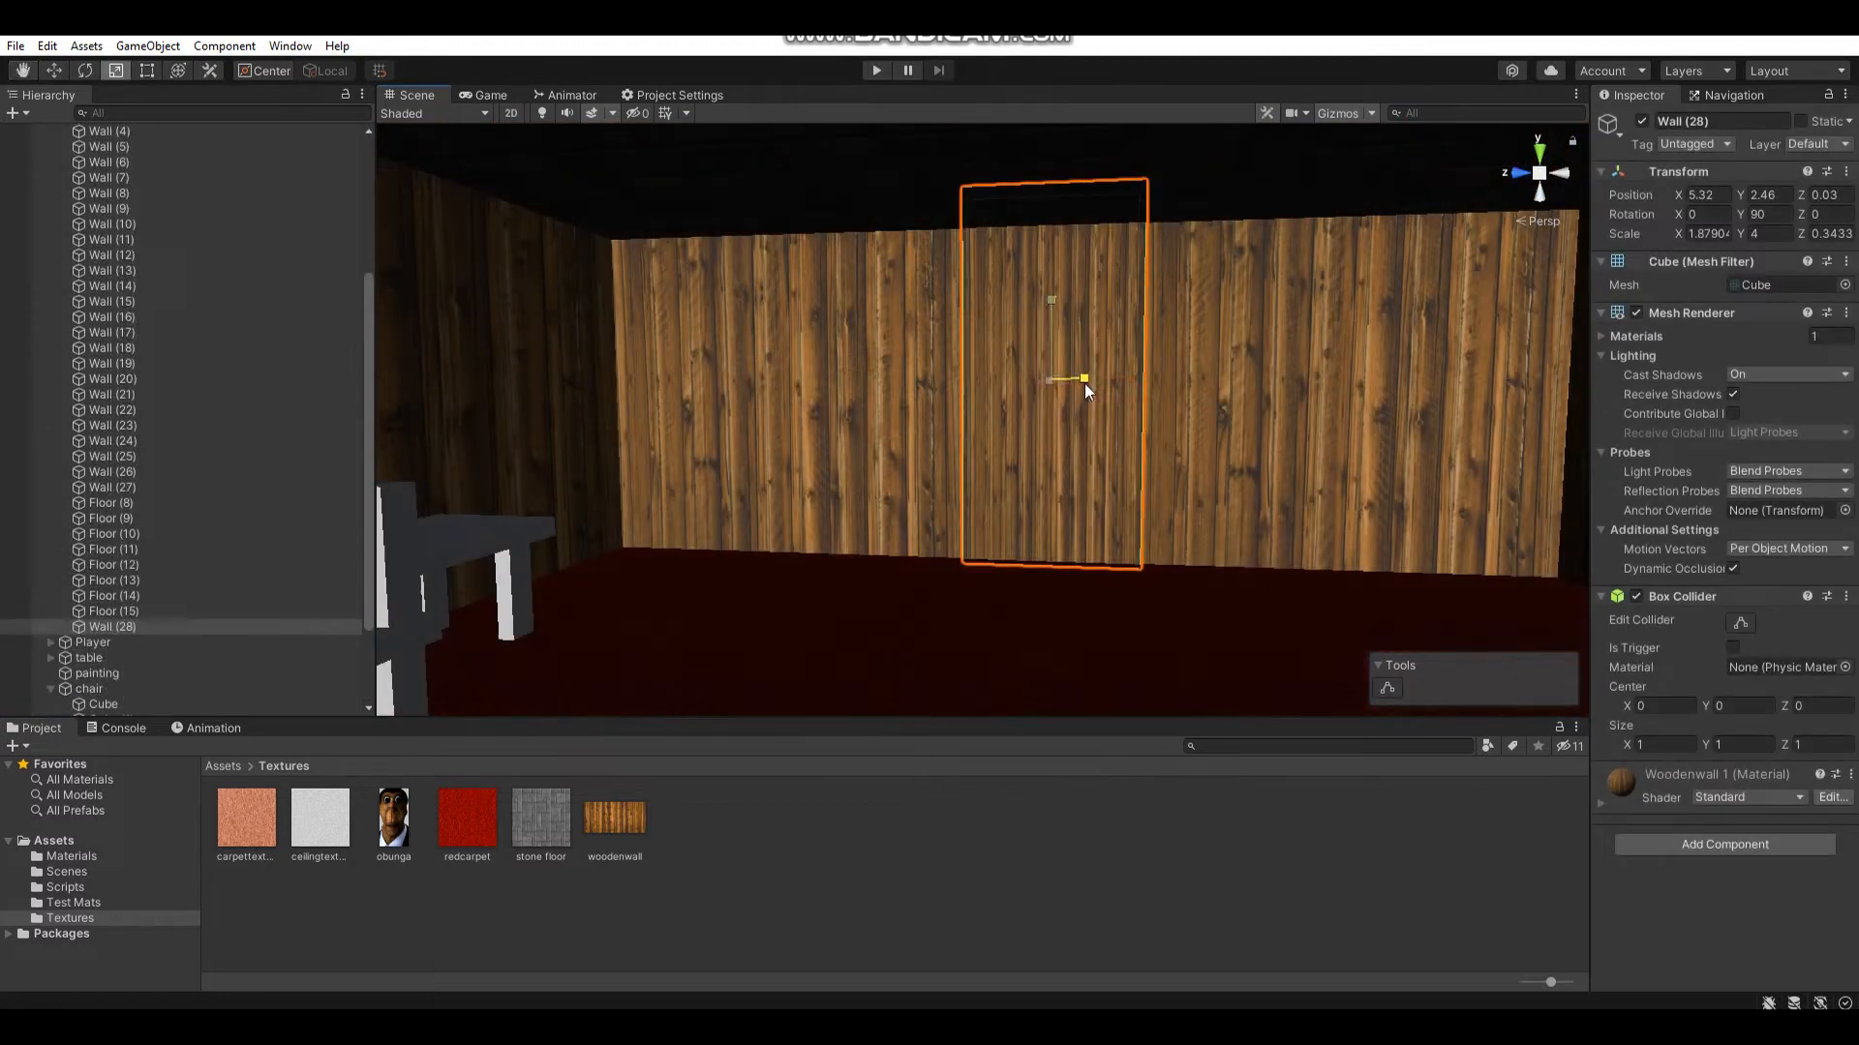
{"action": "mouse_move", "coordinate": [1084, 383]}
{"action": "right_mouse_down"}
{"action": "mouse_move", "coordinate": [1092, 427]}
{"action": "mouse_move", "coordinate": [1112, 377]}
{"action": "right_mouse_up"}
{"action": "left_click_drag", "start_coordinate": [964, 256], "coordinate": [968, 304]}
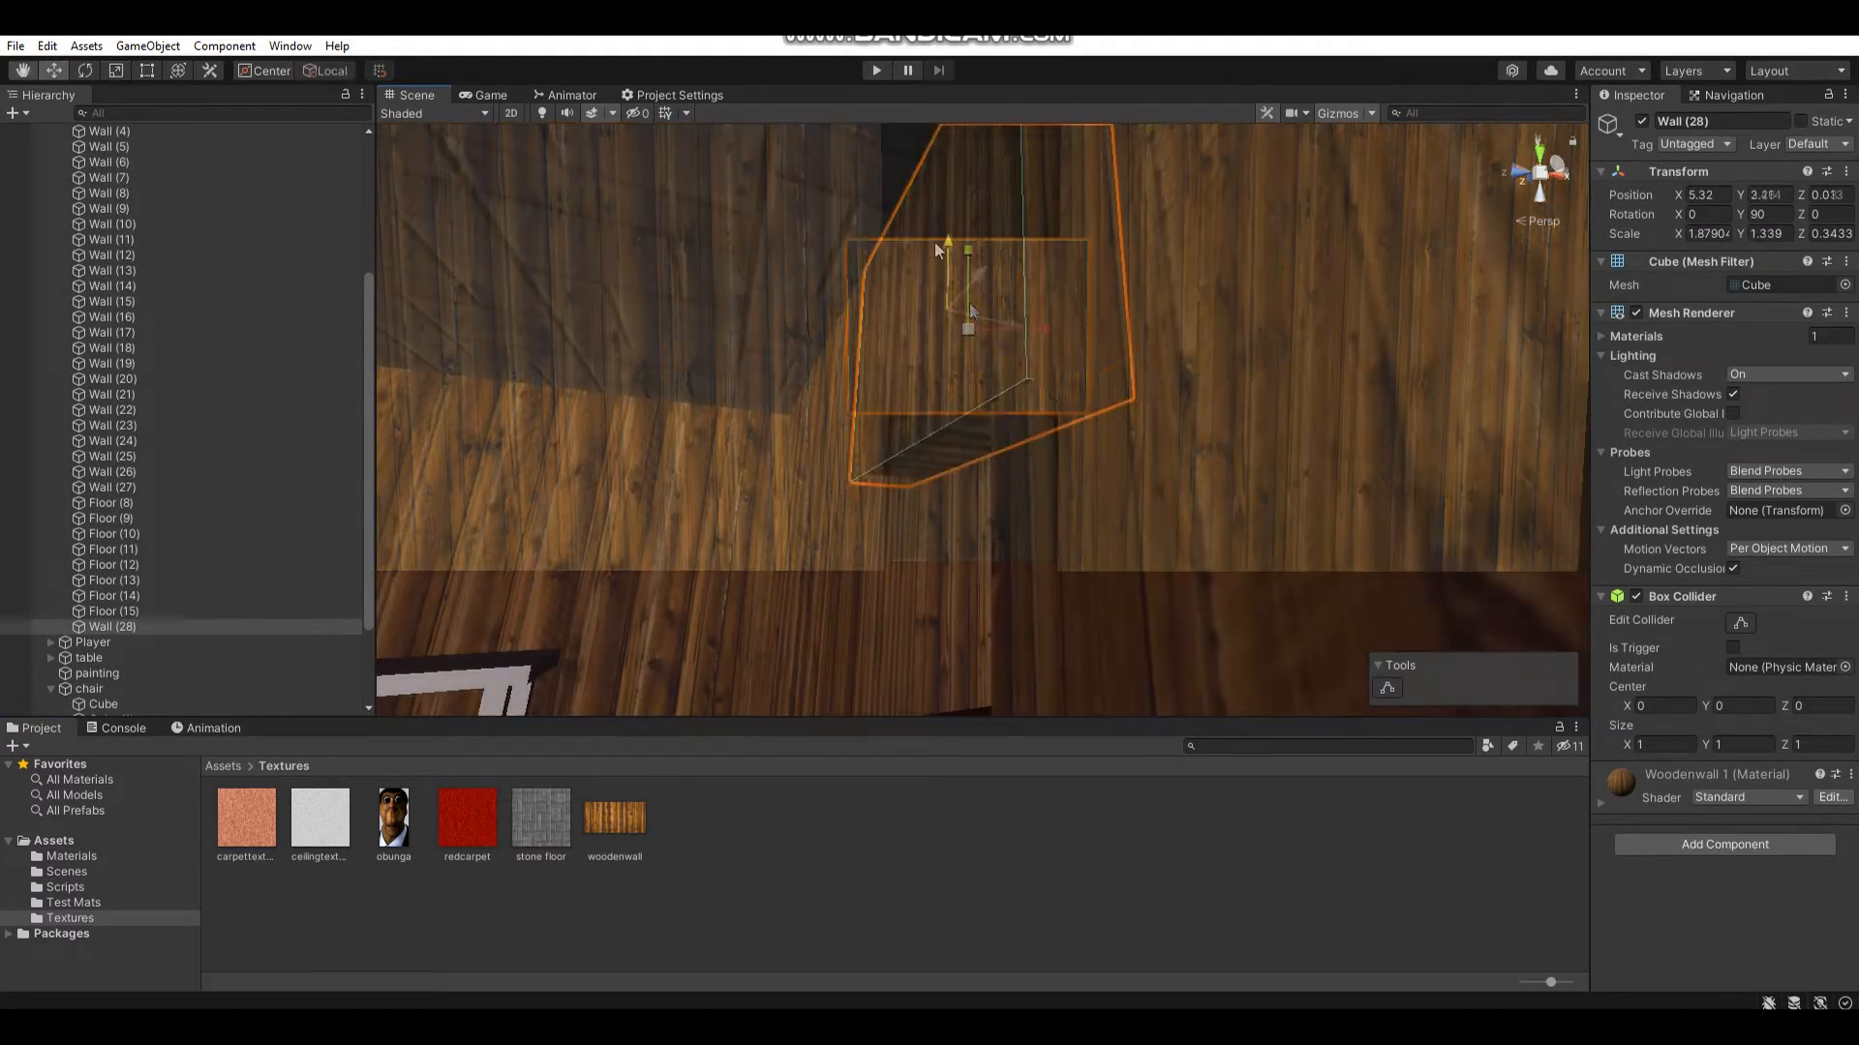
{"action": "left_click_drag", "start_coordinate": [933, 242], "coordinate": [933, 215]}
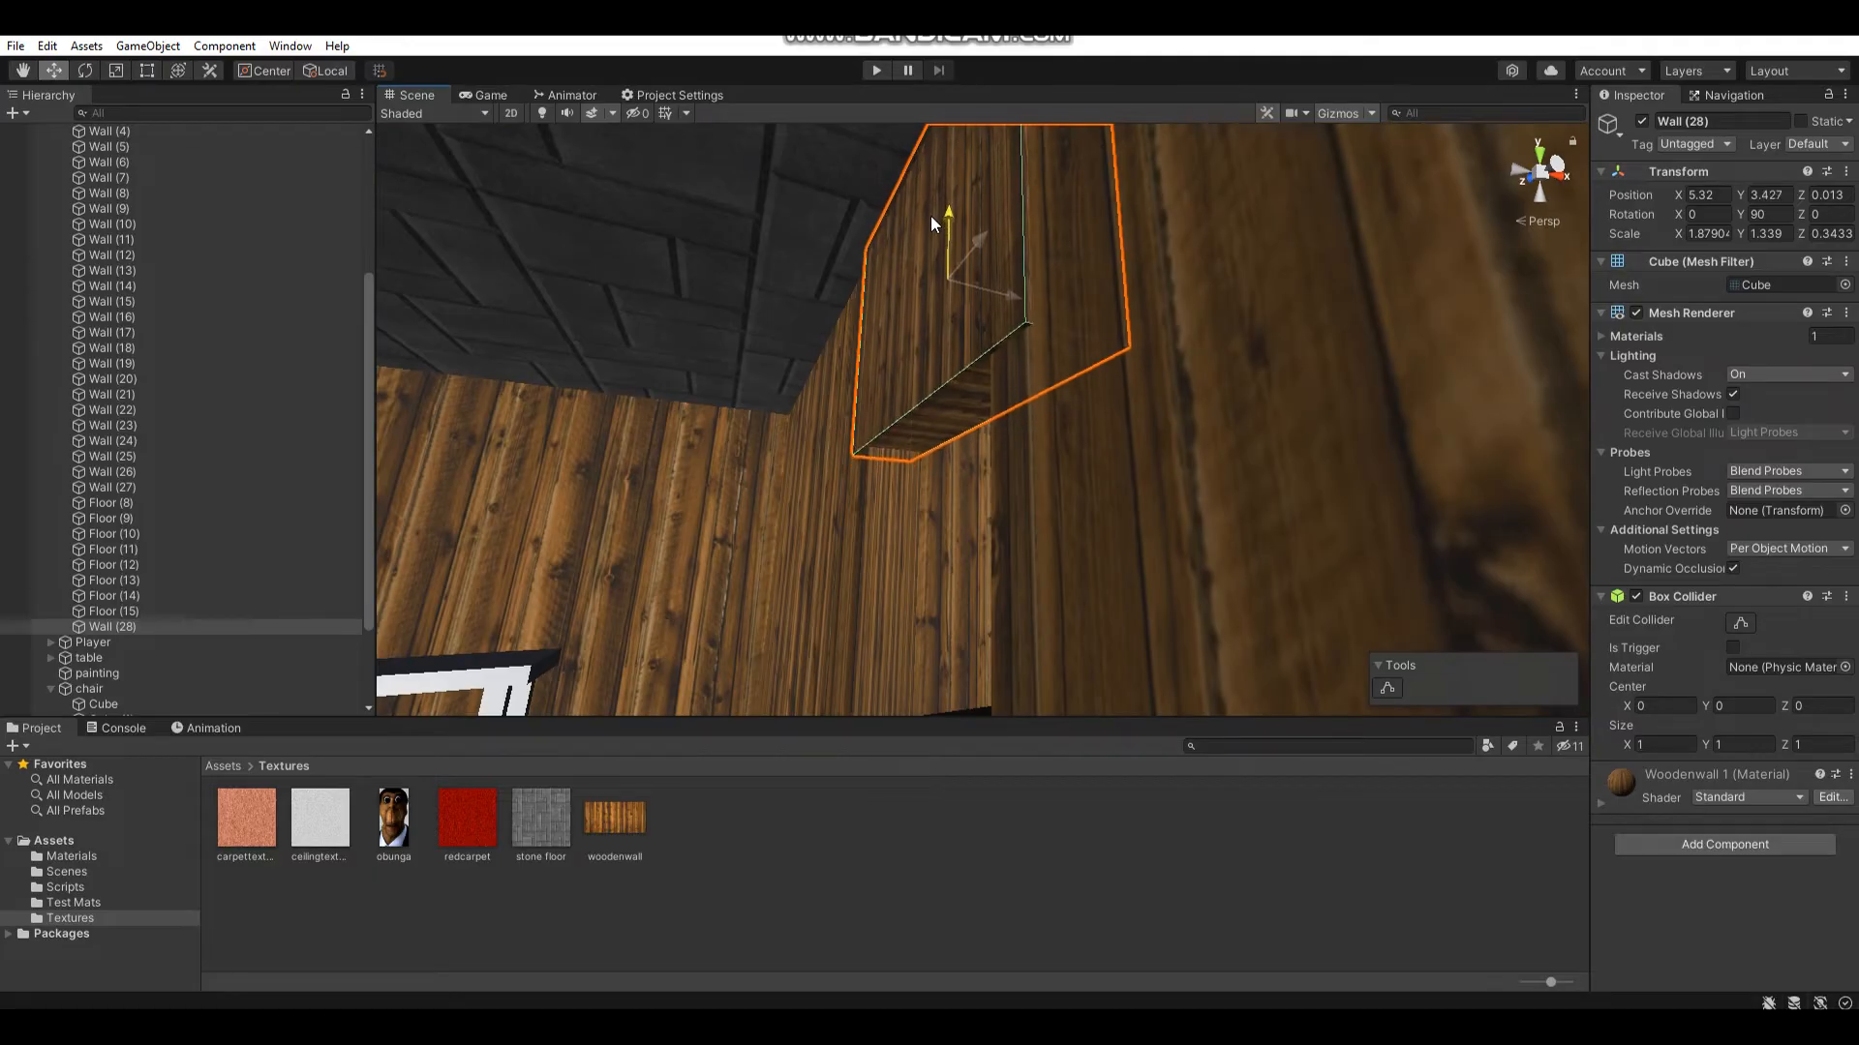
{"action": "left_click_drag", "start_coordinate": [1098, 159], "coordinate": [1100, 149]}
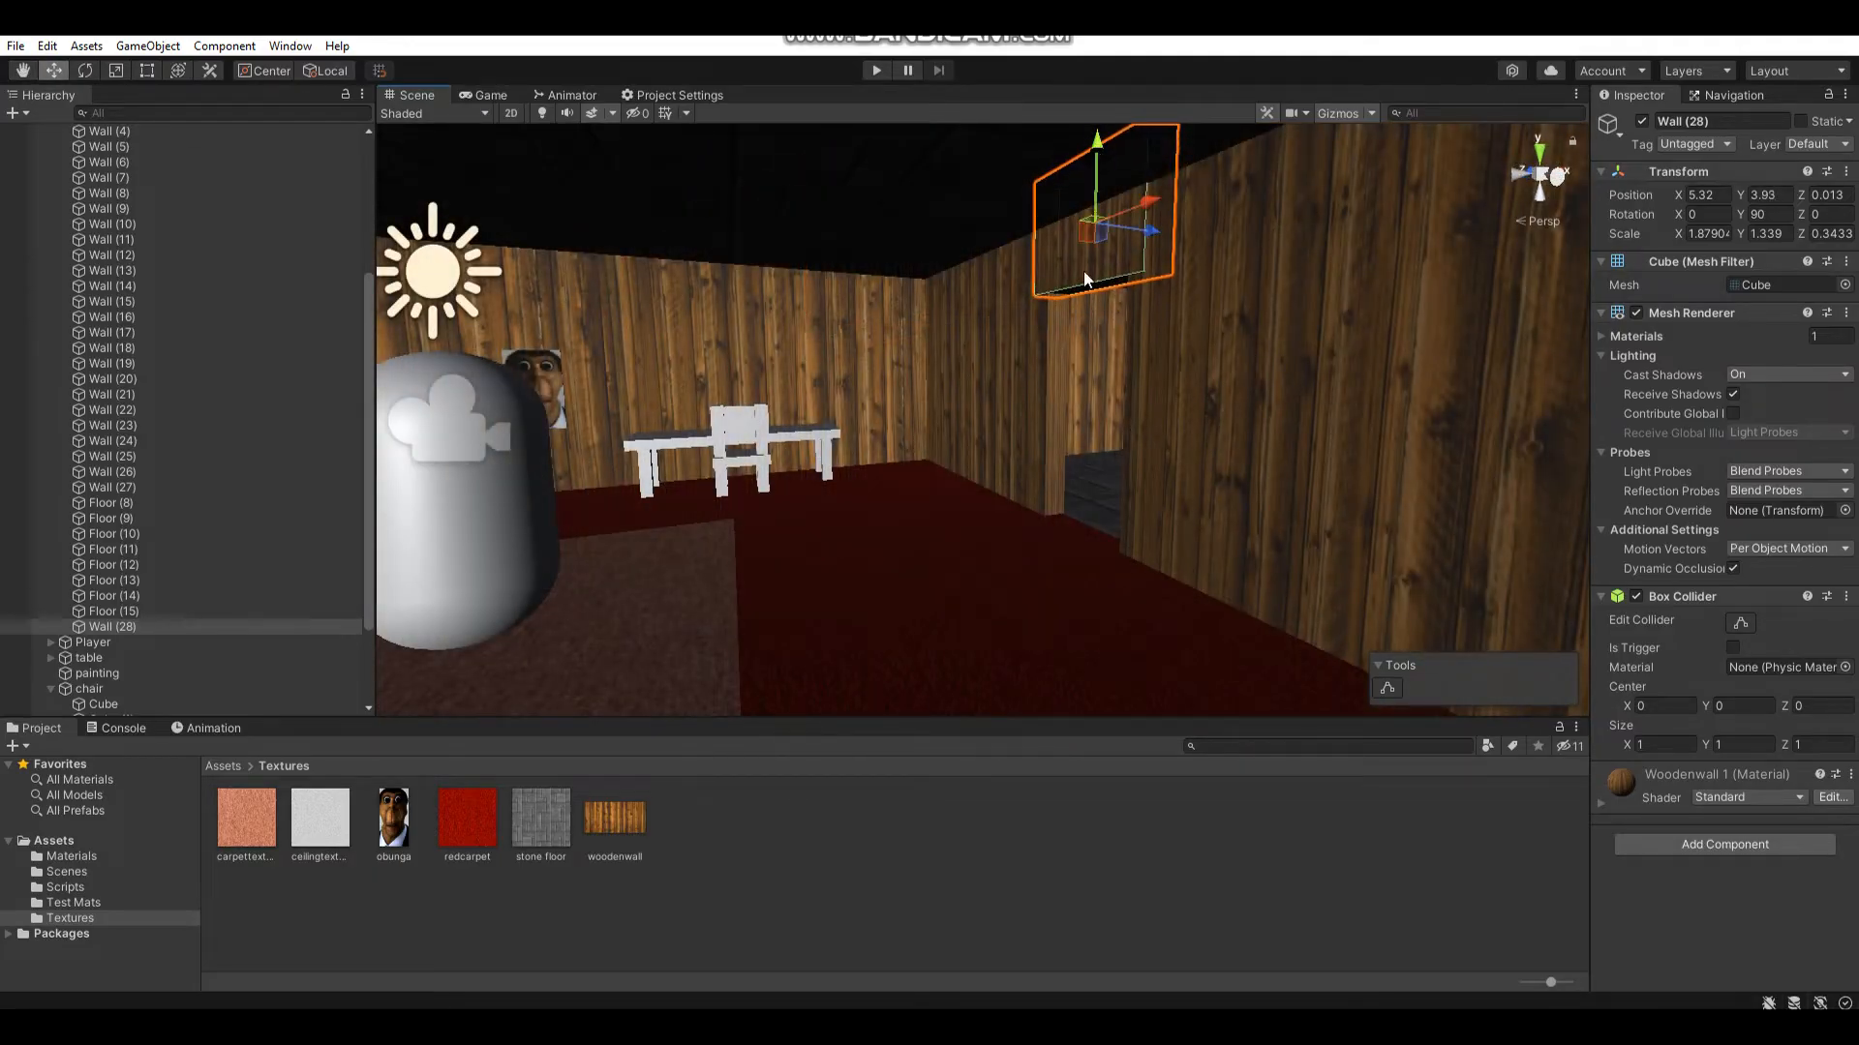
{"action": "left_click", "coordinate": [1012, 891]}
{"action": "right_click_drag", "start_coordinate": [948, 431], "coordinate": [1008, 444]}
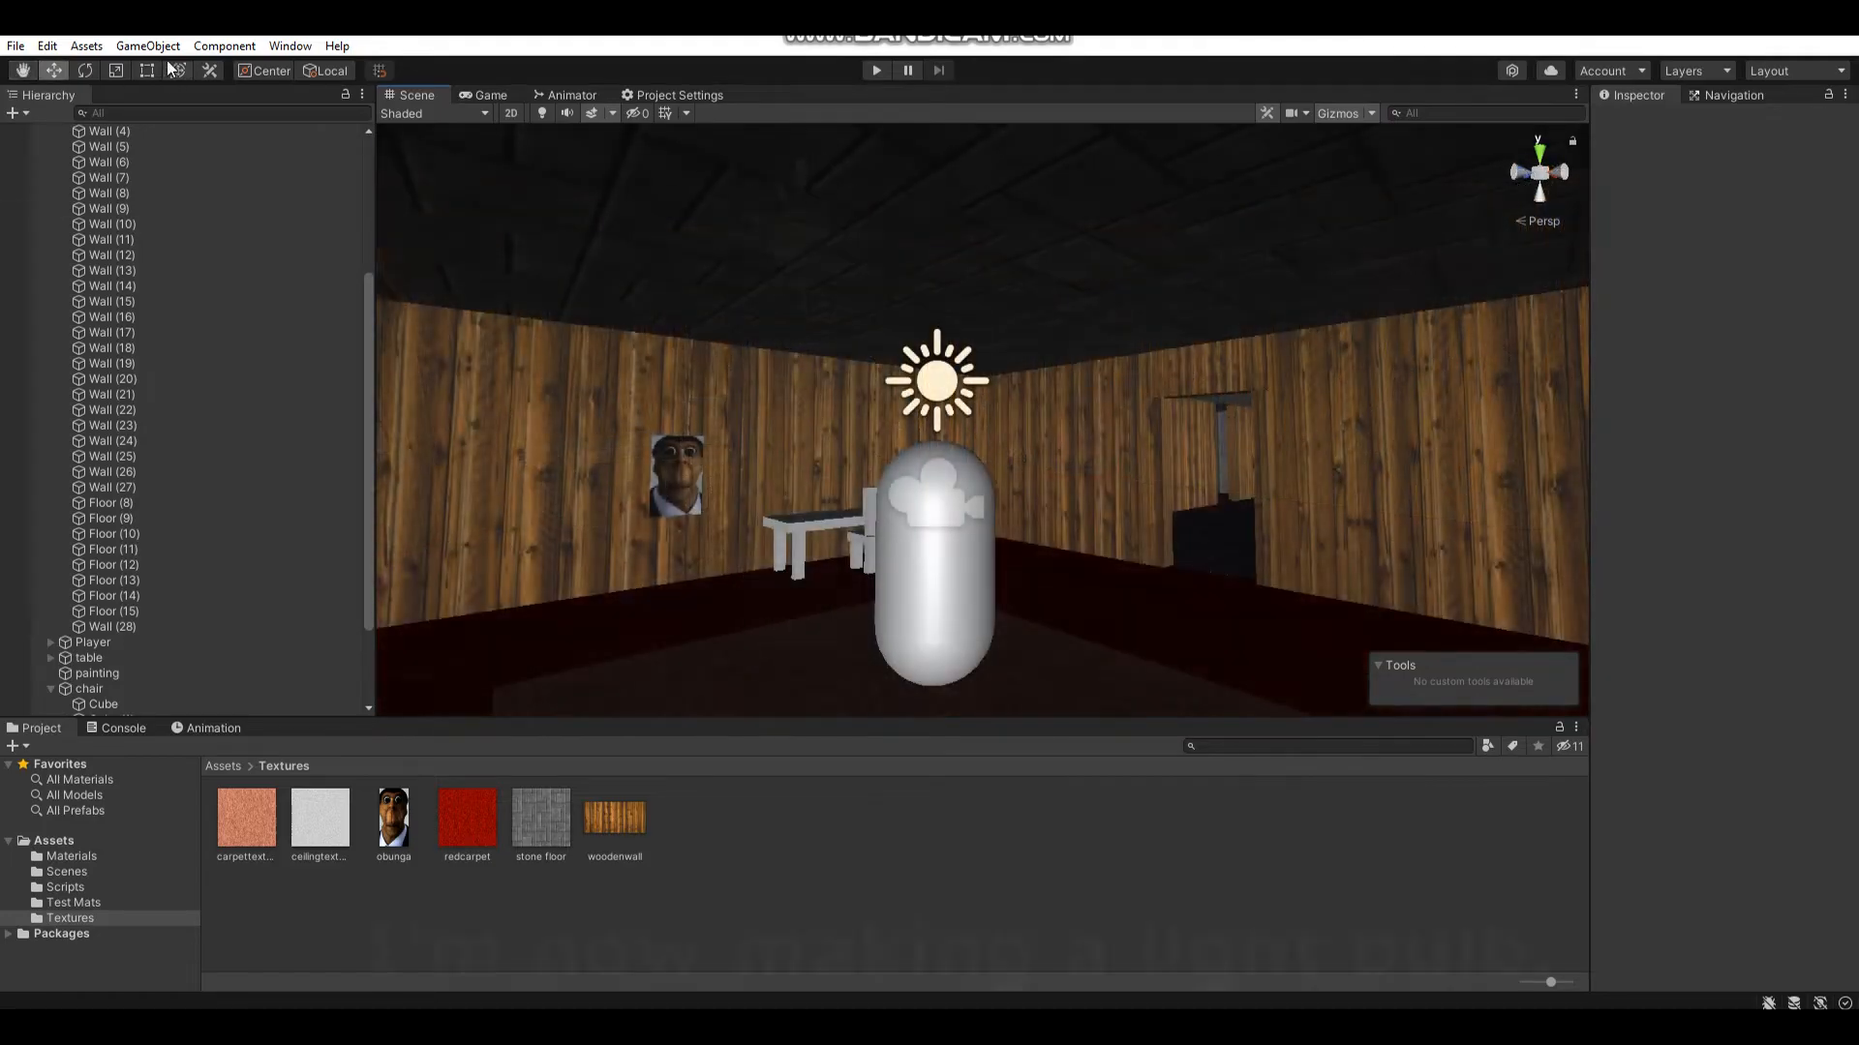
- Add a capsule for the light bulb and move it inside the room to about Z 2.43
{"action": "left_click", "coordinate": [148, 45]}
{"action": "mouse_move", "coordinate": [201, 133]}
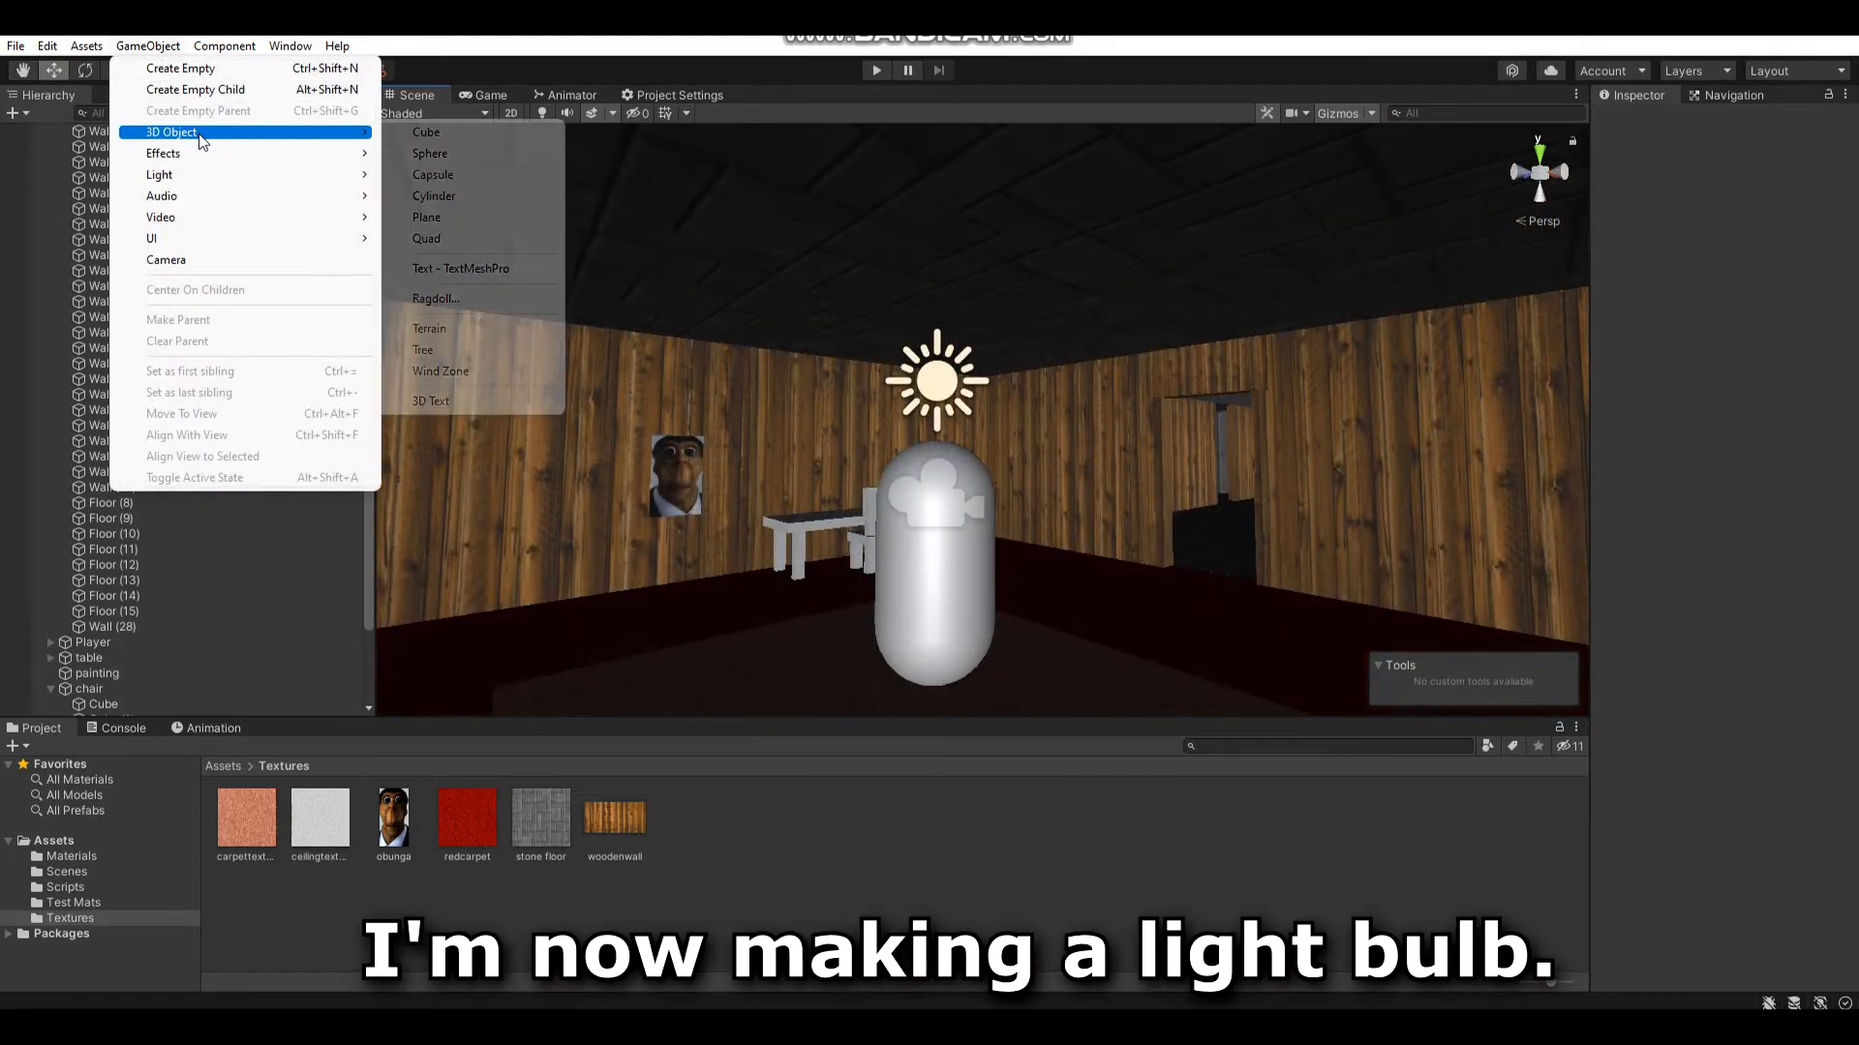
{"action": "left_click", "coordinate": [454, 181]}
{"action": "right_click_drag", "start_coordinate": [886, 310], "coordinate": [953, 358]}
{"action": "left_click_drag", "start_coordinate": [945, 334], "coordinate": [649, 326]}
{"action": "right_click_drag", "start_coordinate": [647, 327], "coordinate": [566, 314]}
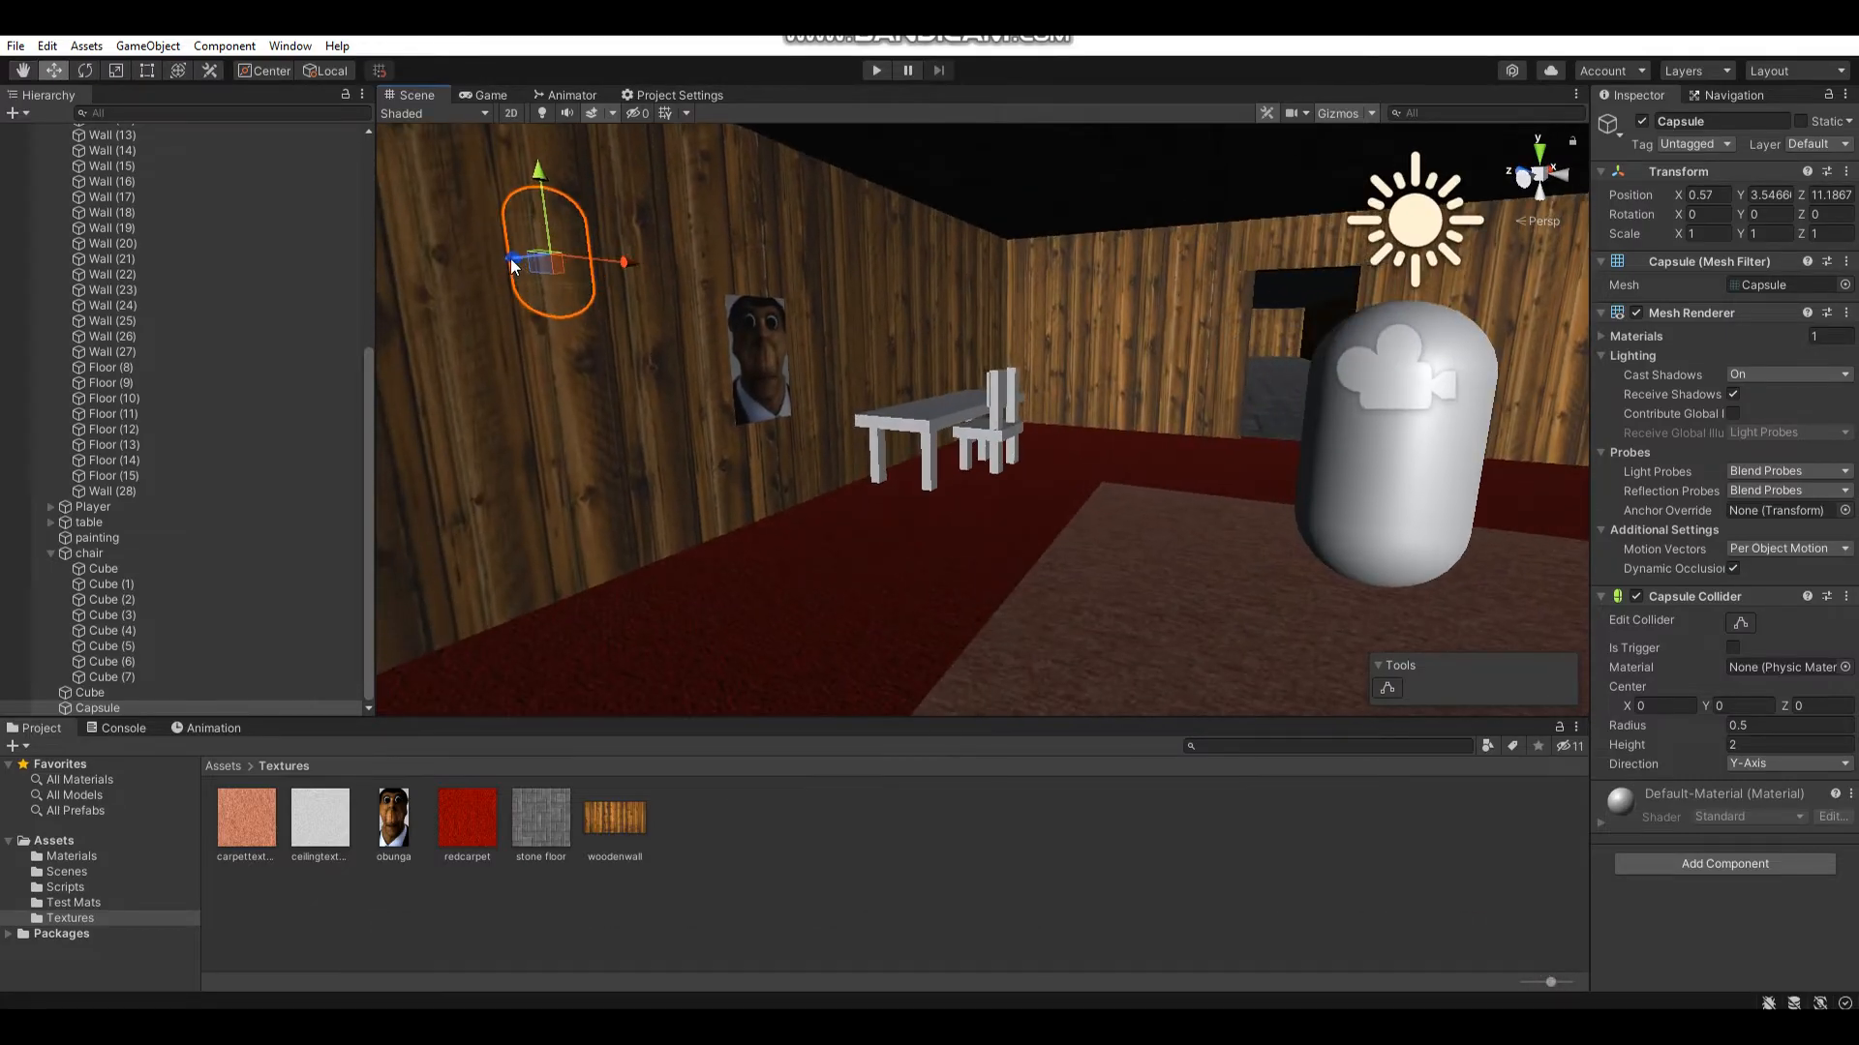
{"action": "left_click_drag", "start_coordinate": [940, 319], "coordinate": [1065, 314]}
{"action": "right_click_drag", "start_coordinate": [1064, 314], "coordinate": [968, 281]}
- Scale the capsule to 0.2 on all axes and place it below the ceiling's middle at about X -0.09, Y 3.94, Z 0.023
{"action": "left_click", "coordinate": [1709, 234]}
{"action": "type", "text": ".2"}
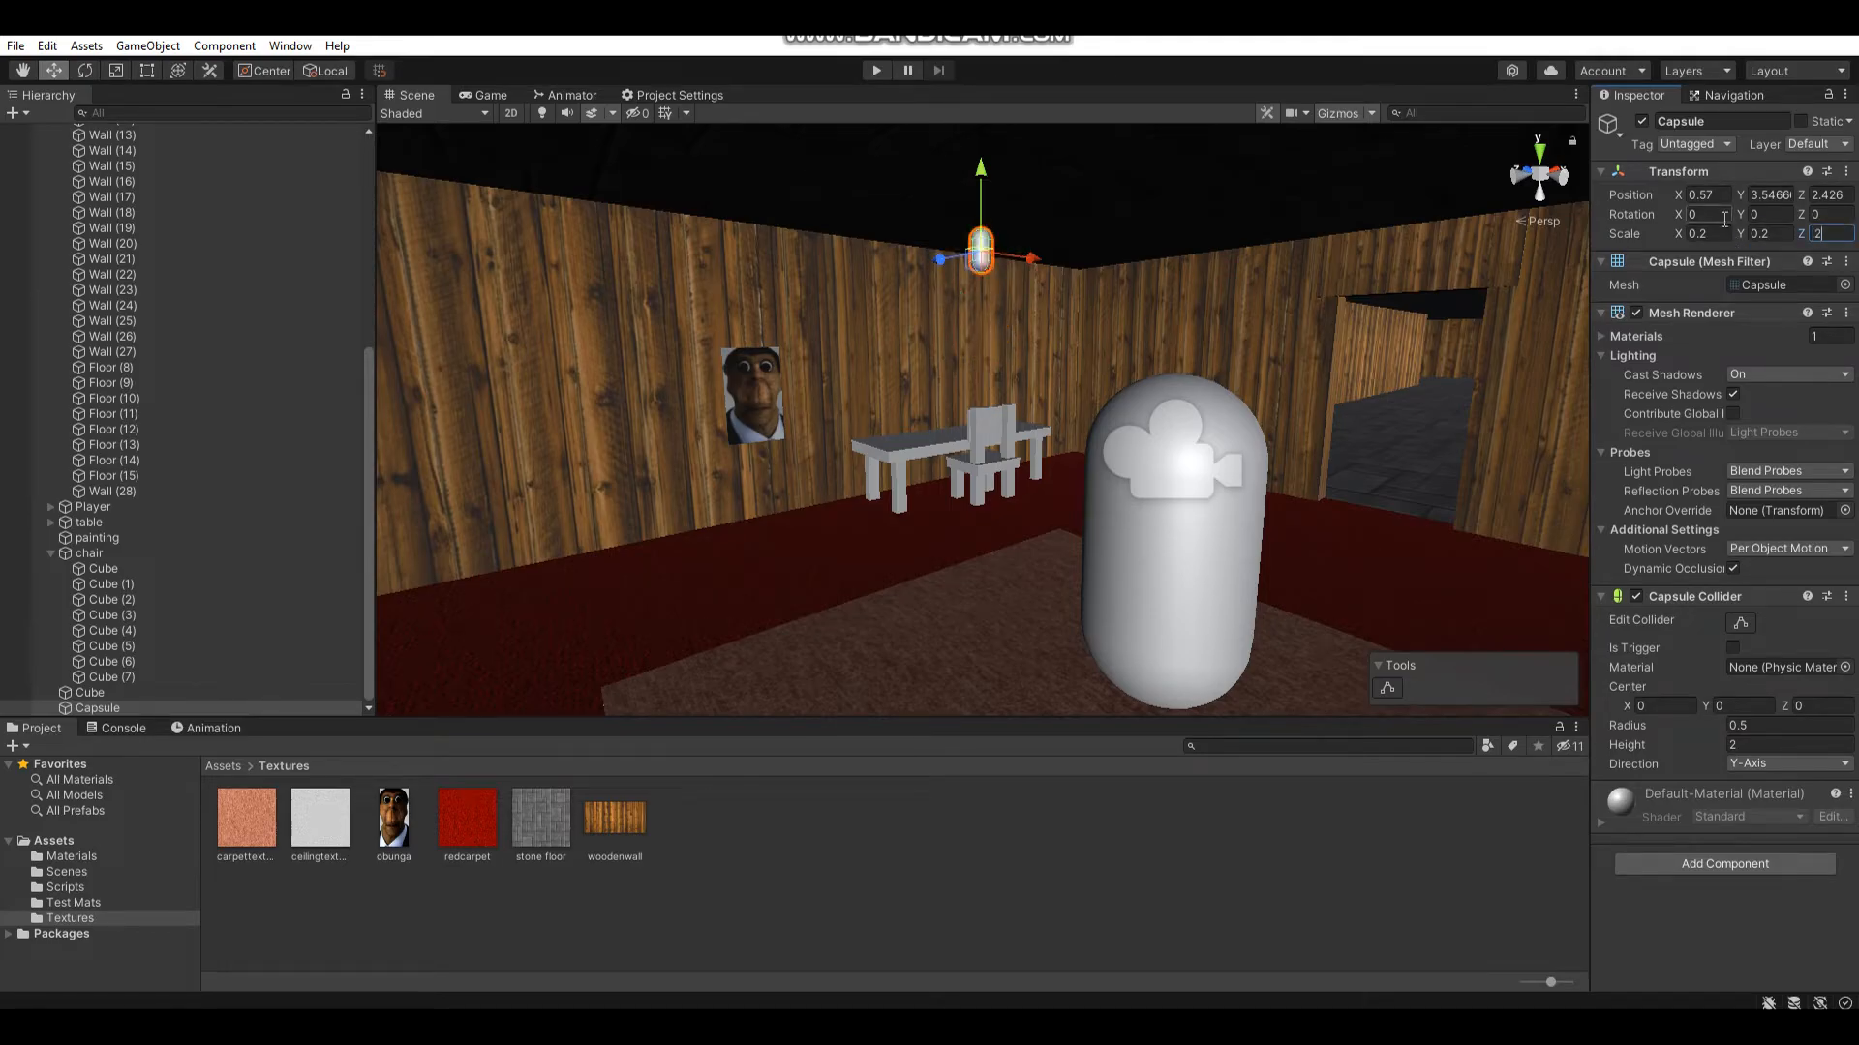
{"action": "left_click_drag", "start_coordinate": [867, 293], "coordinate": [892, 290]}
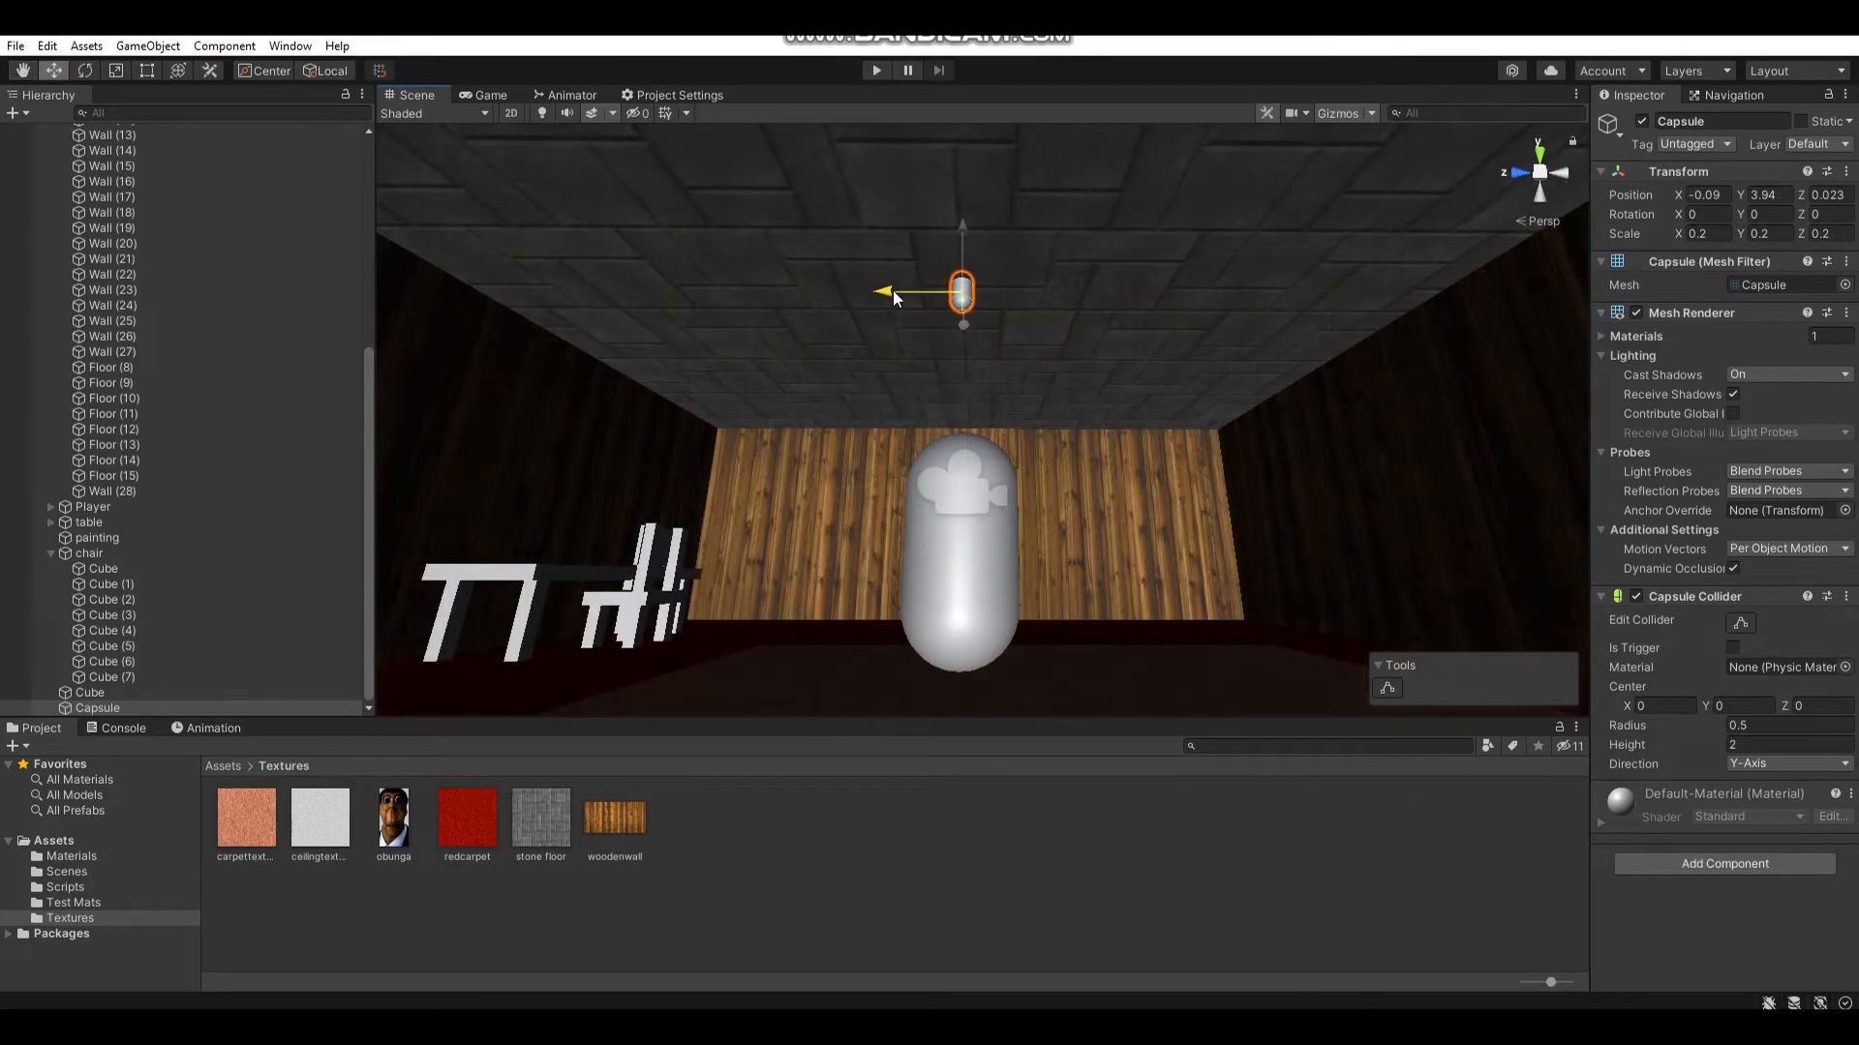
{"action": "right_click_drag", "start_coordinate": [857, 293], "coordinate": [956, 254]}
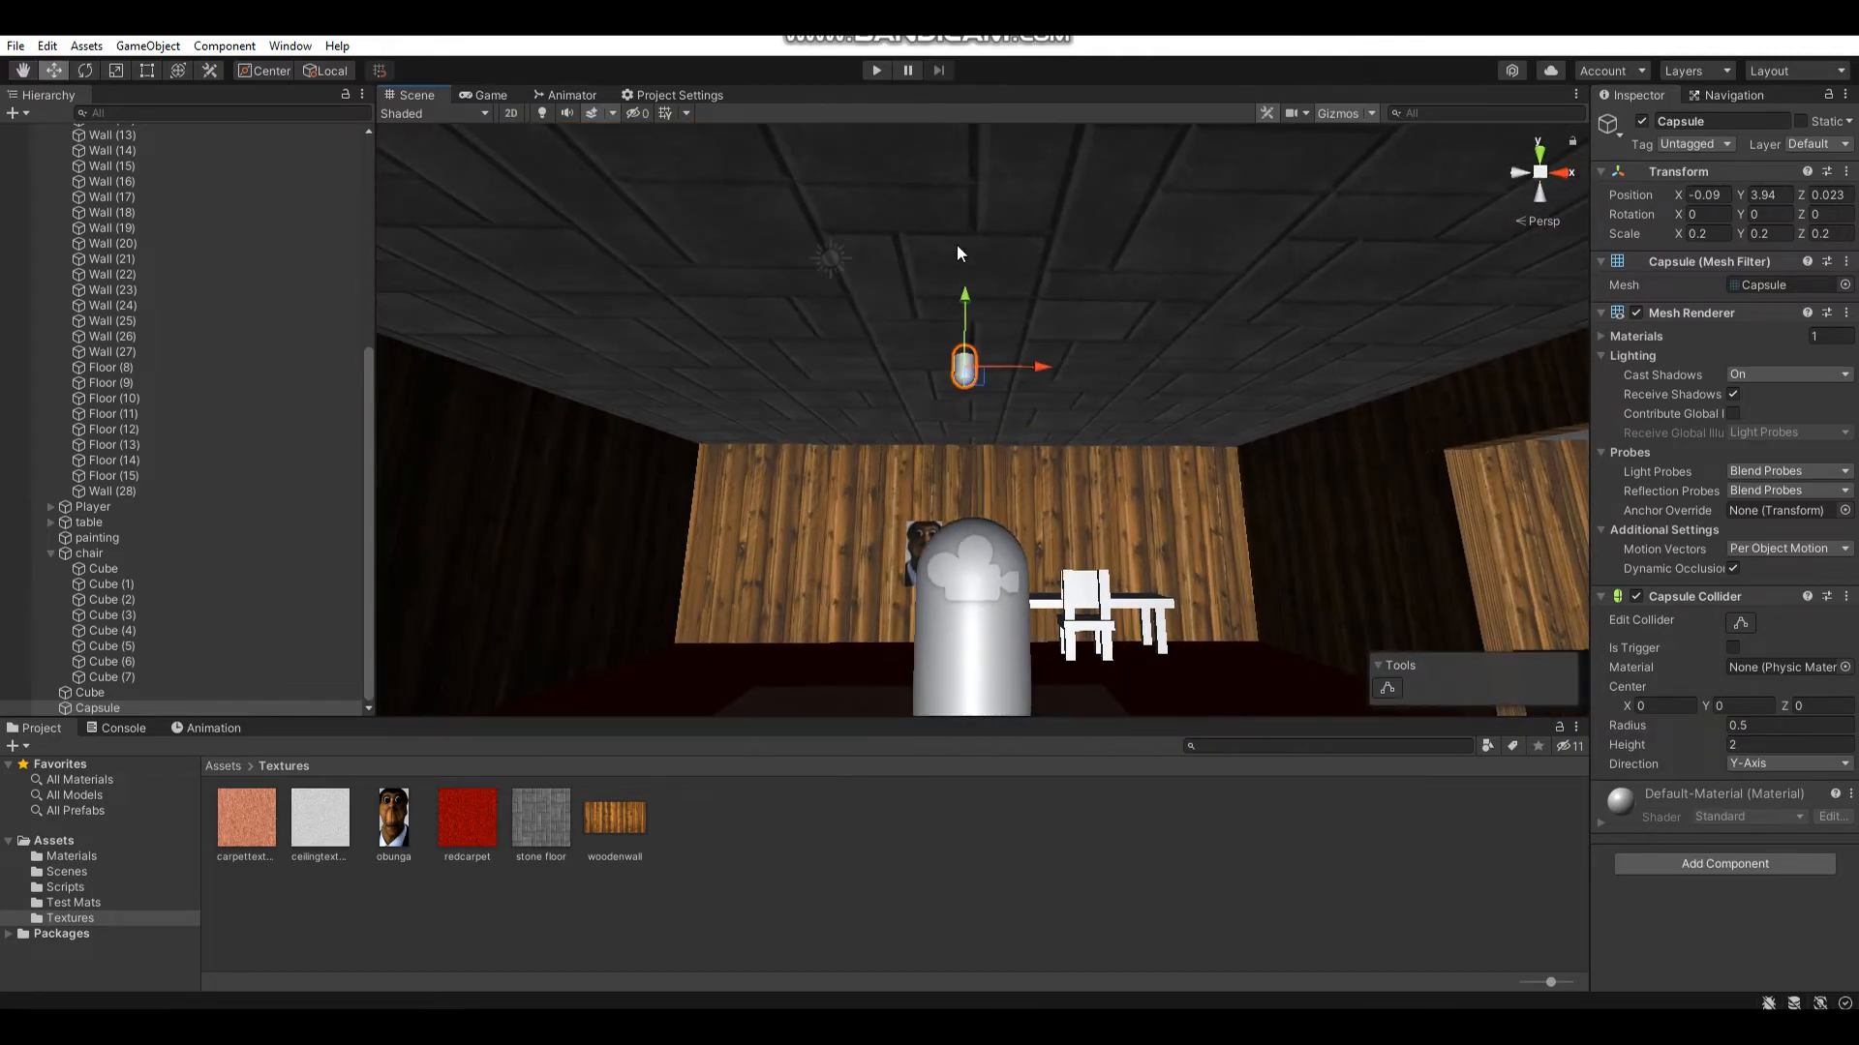
- Create an empty parent for the capsule and name it lightbulb
{"action": "right_click", "coordinate": [151, 706]}
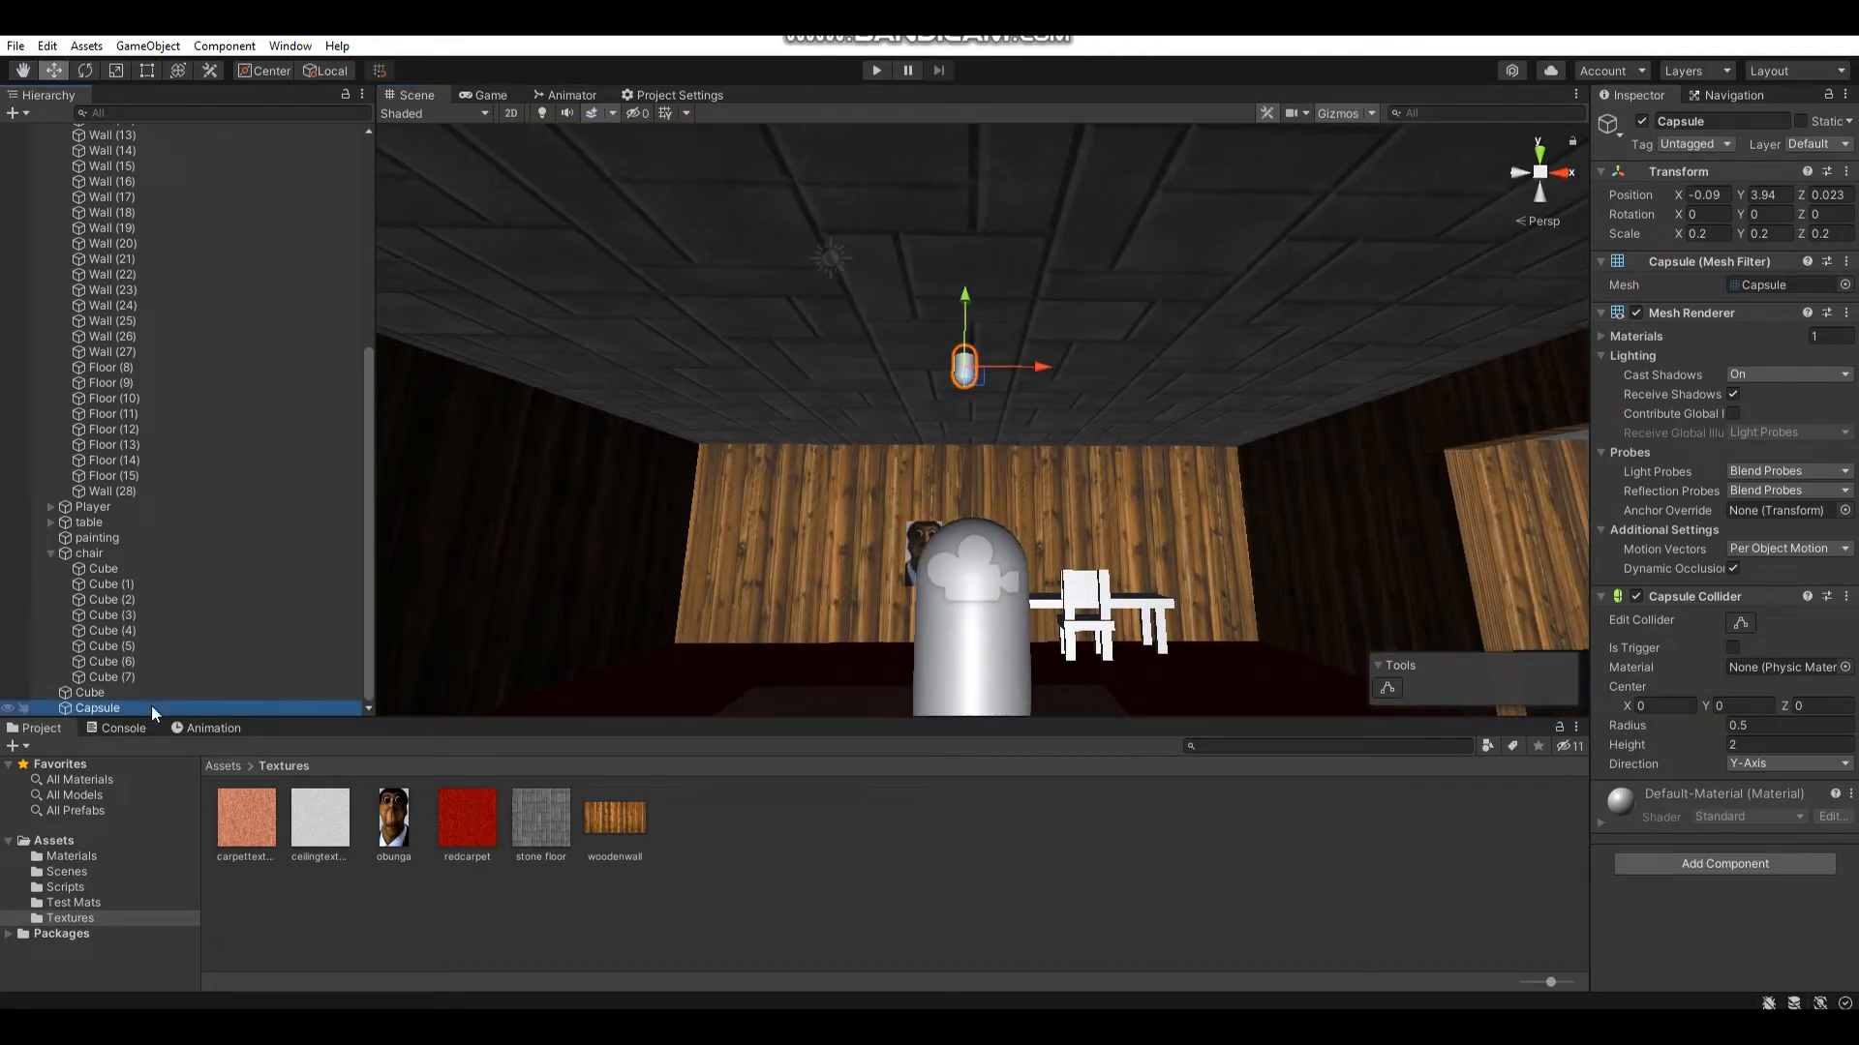
{"action": "left_click", "coordinate": [241, 427]}
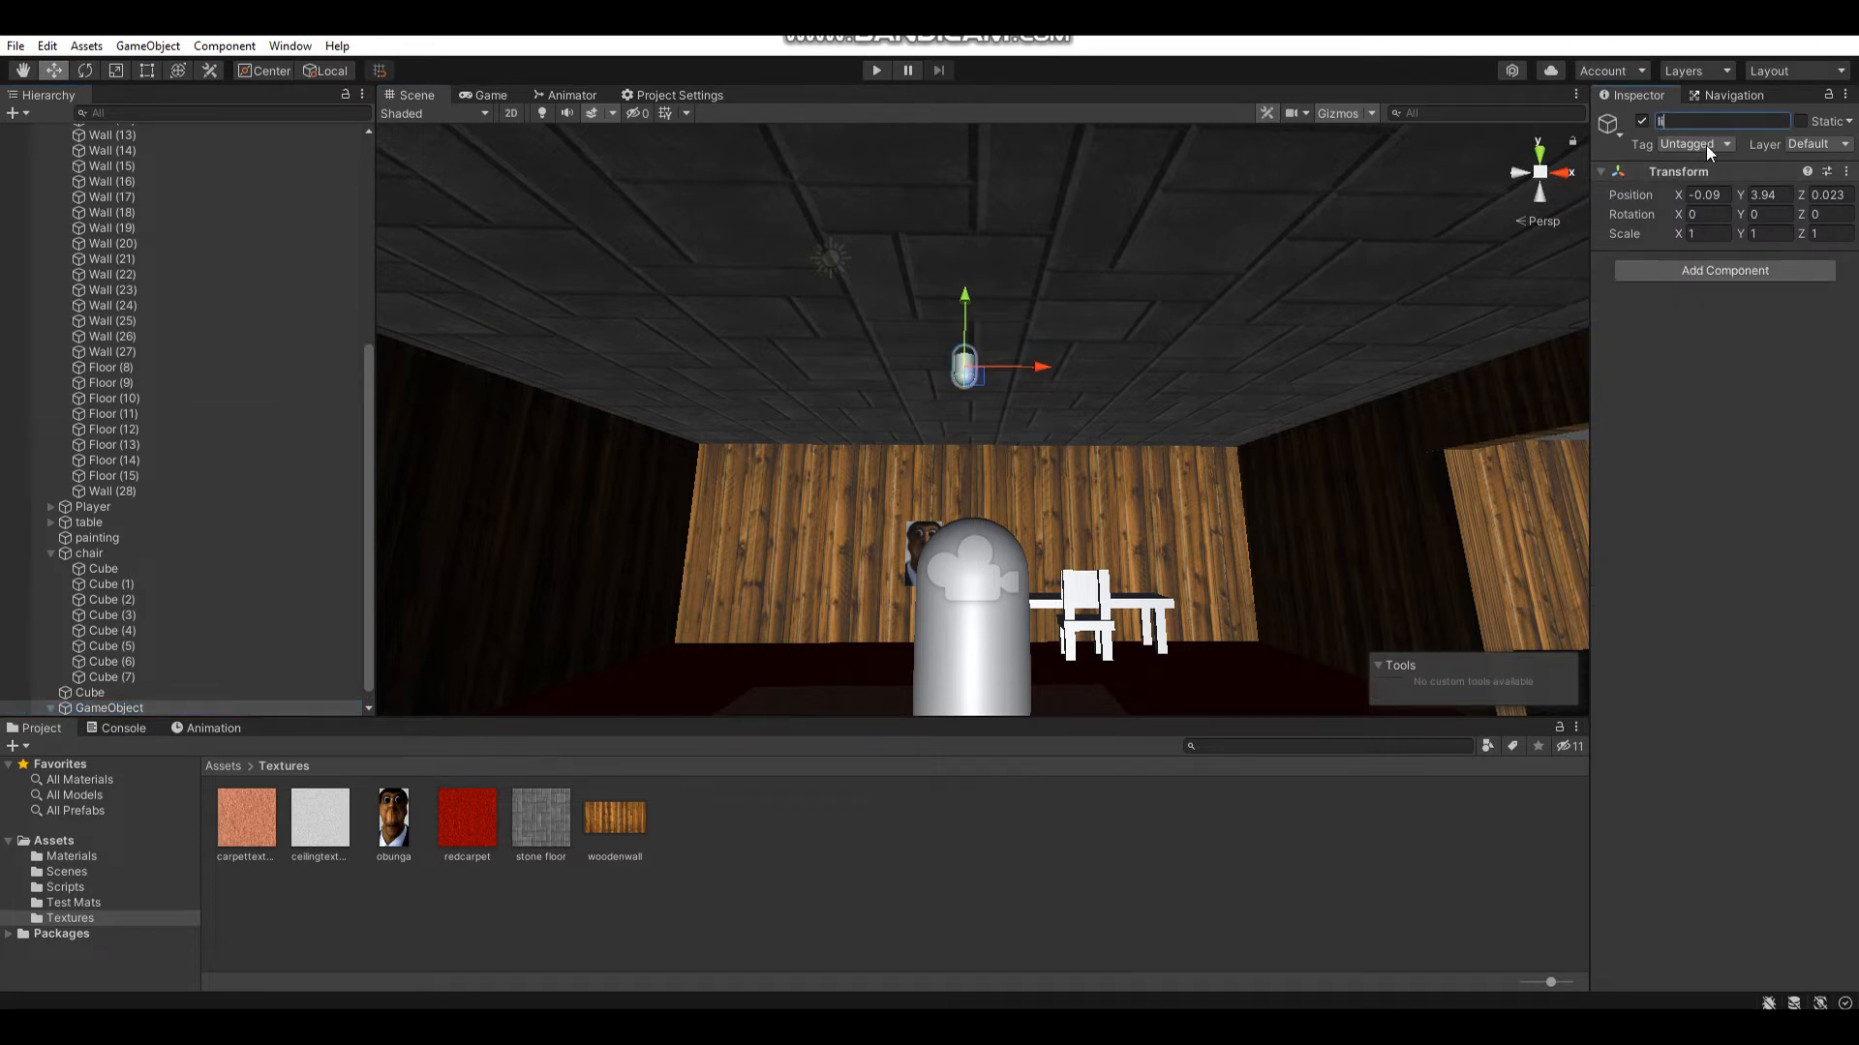
{"action": "key", "text": "Return"}
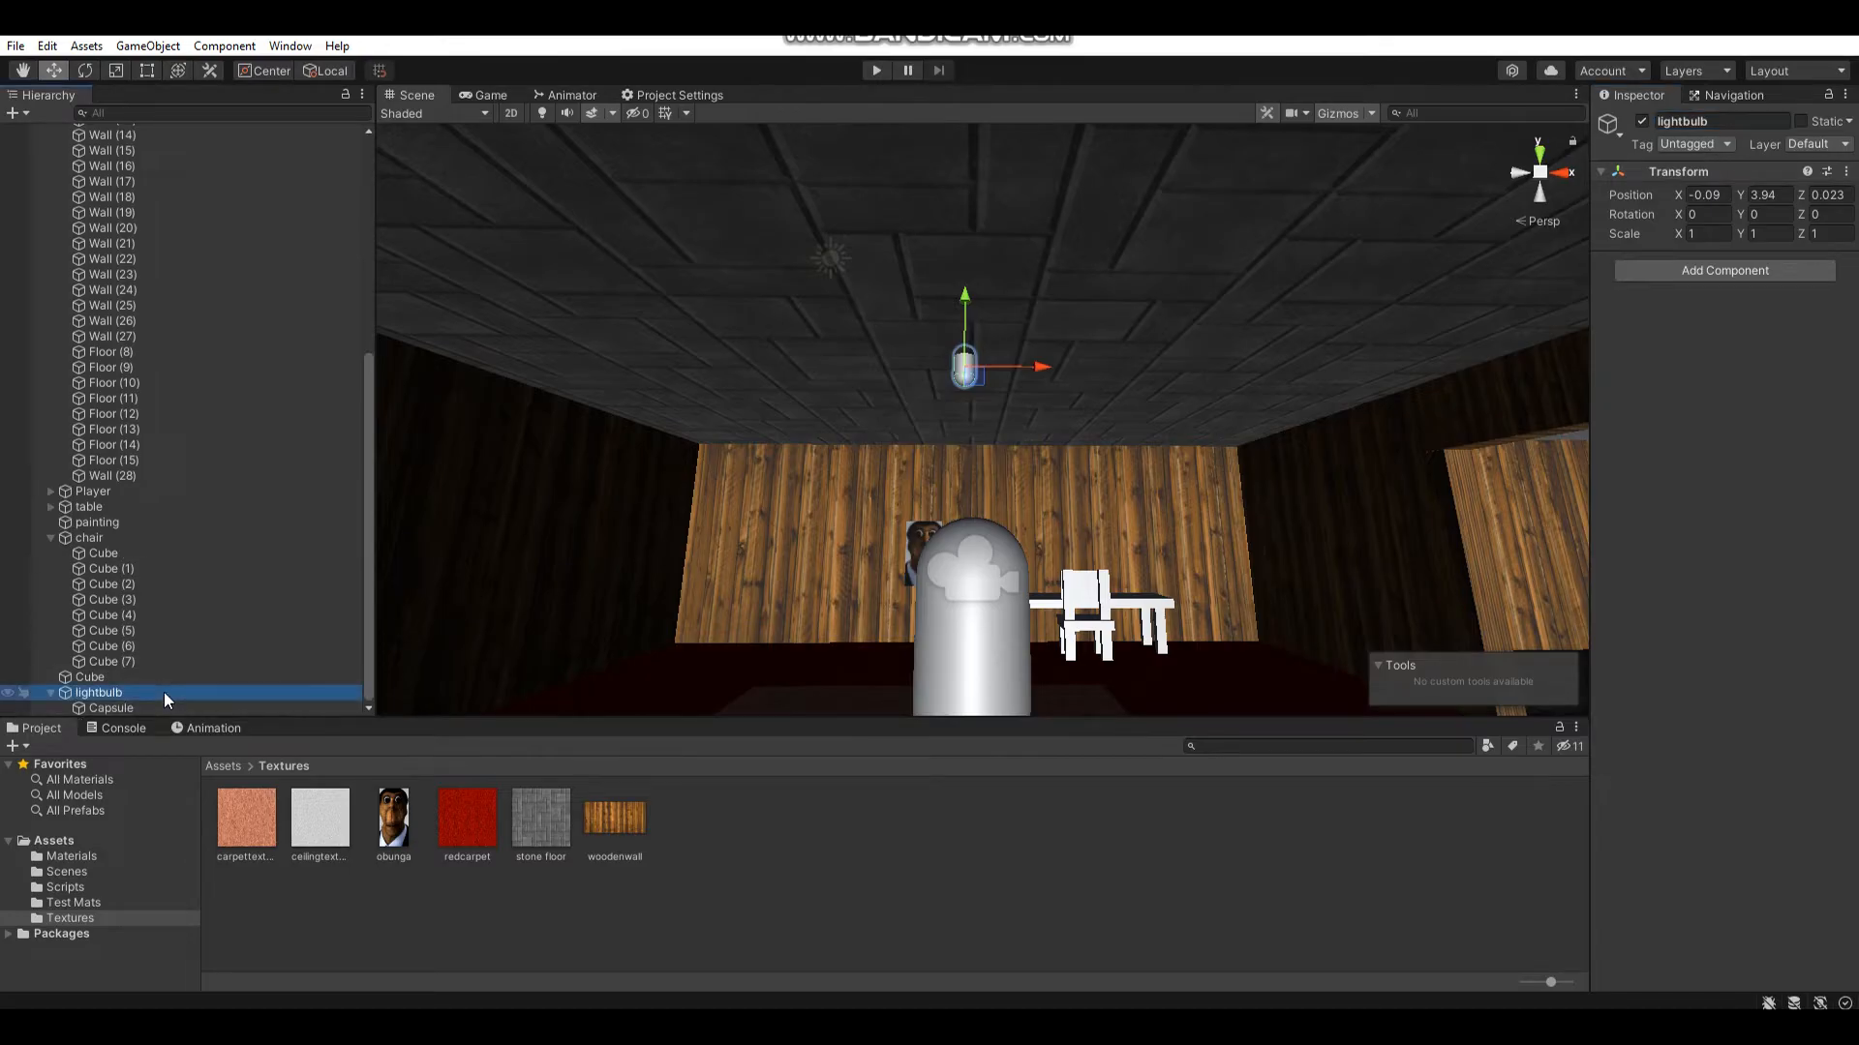
- Add a point light as a child of the lightbulb parent and lower it to about Y -0.408
{"action": "right_click", "coordinate": [164, 693]}
{"action": "mouse_move", "coordinate": [298, 443]}
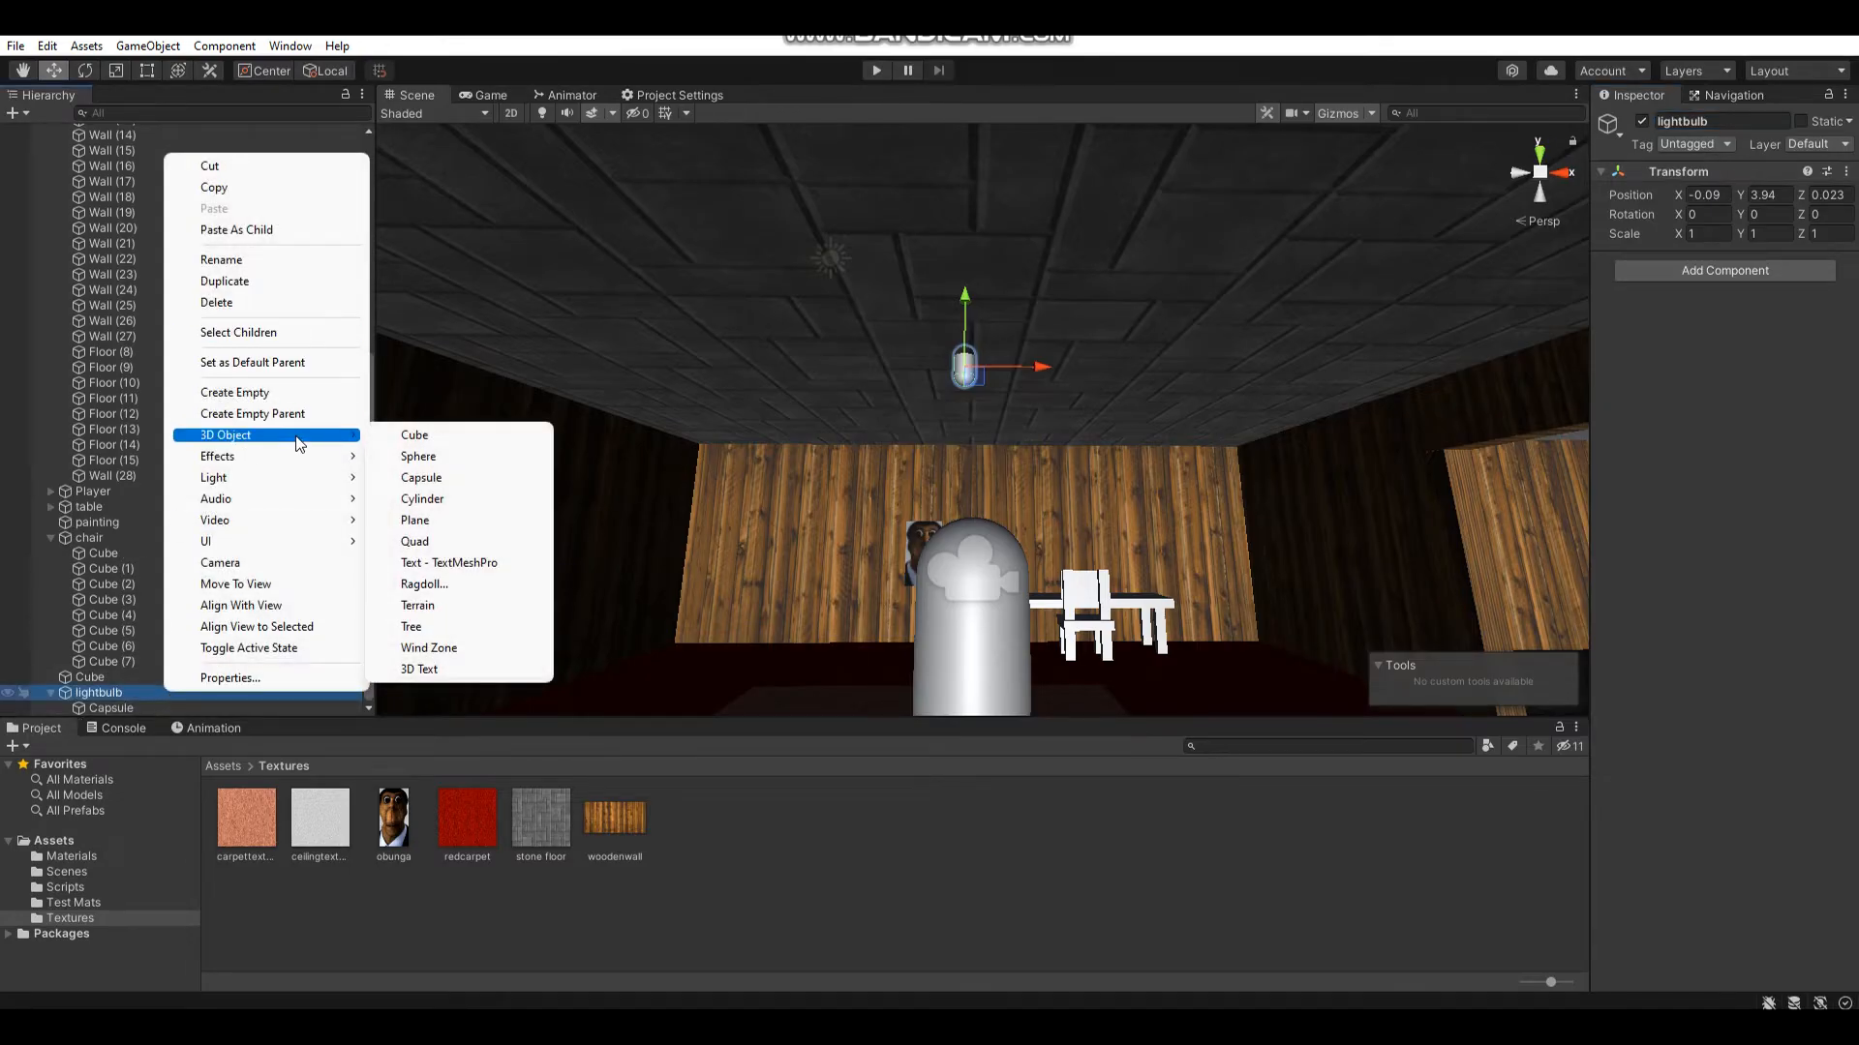
{"action": "mouse_move", "coordinate": [355, 484]}
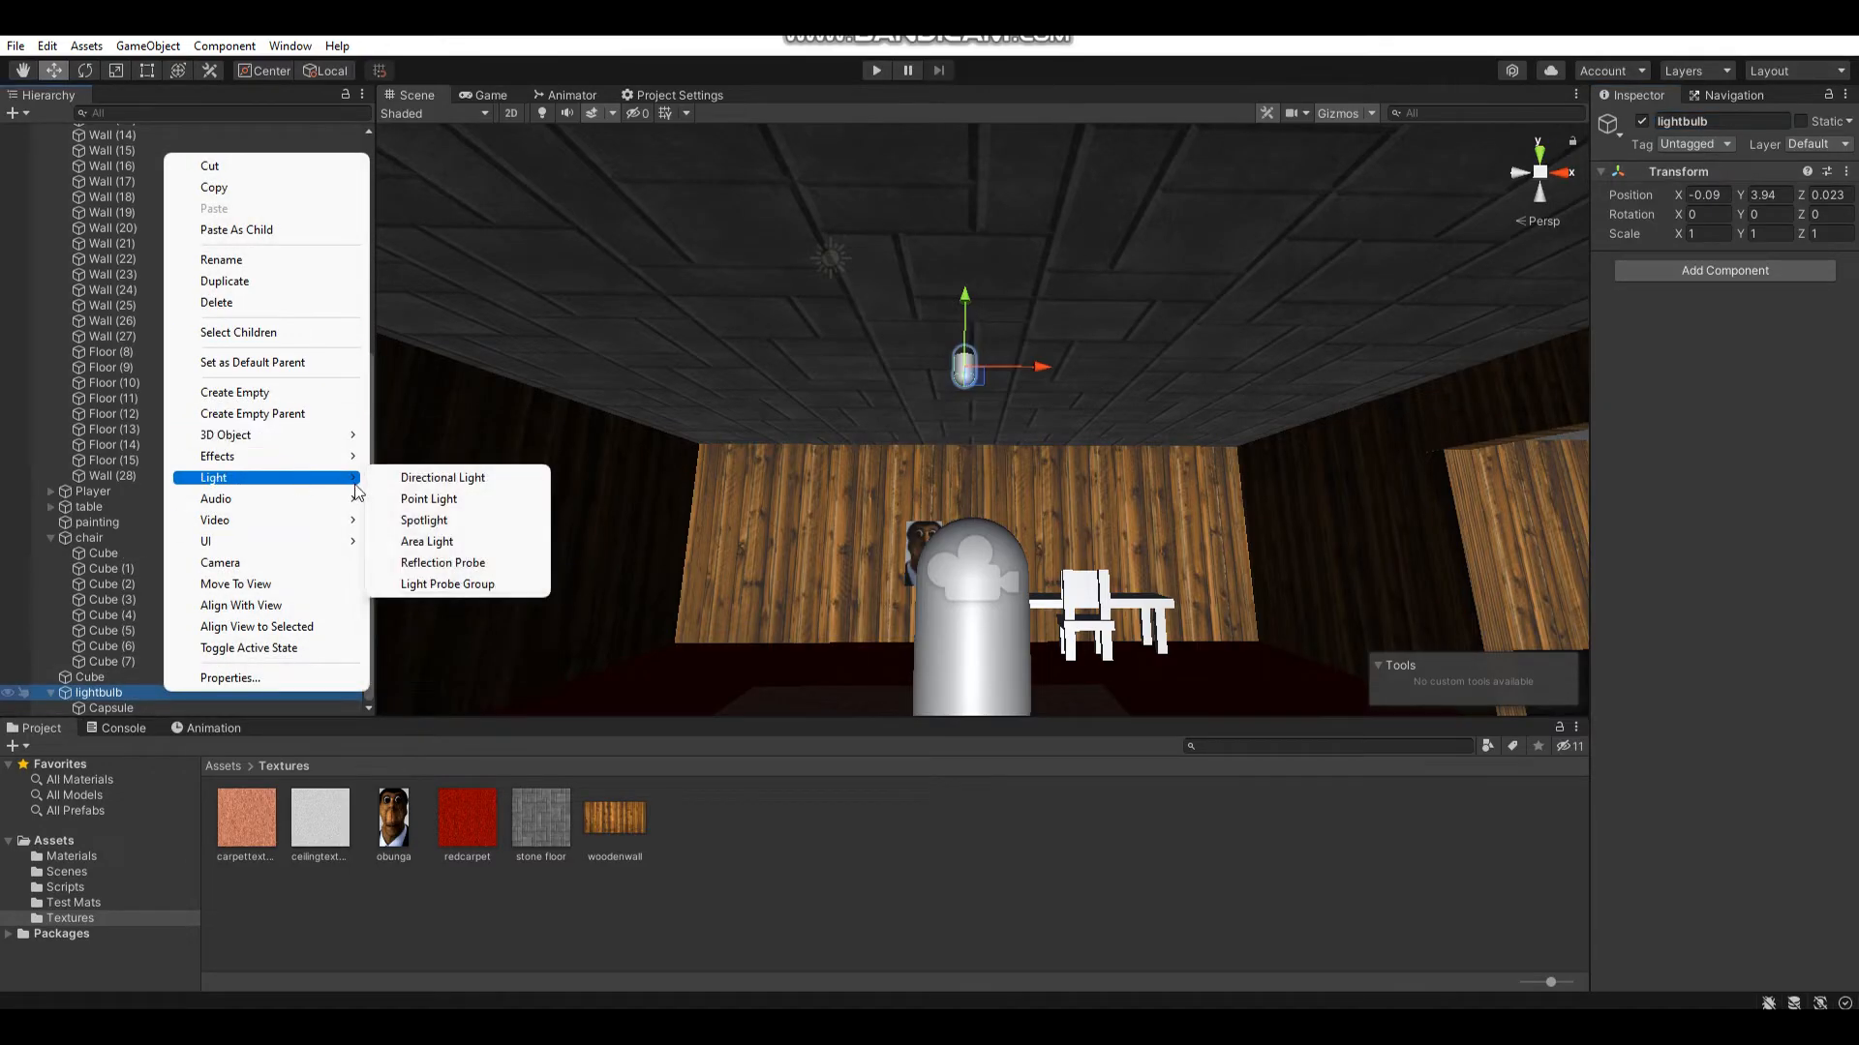
{"action": "left_click", "coordinate": [422, 501]}
{"action": "right_click_drag", "start_coordinate": [1017, 462], "coordinate": [1076, 306]}
{"action": "key", "text": "w"}
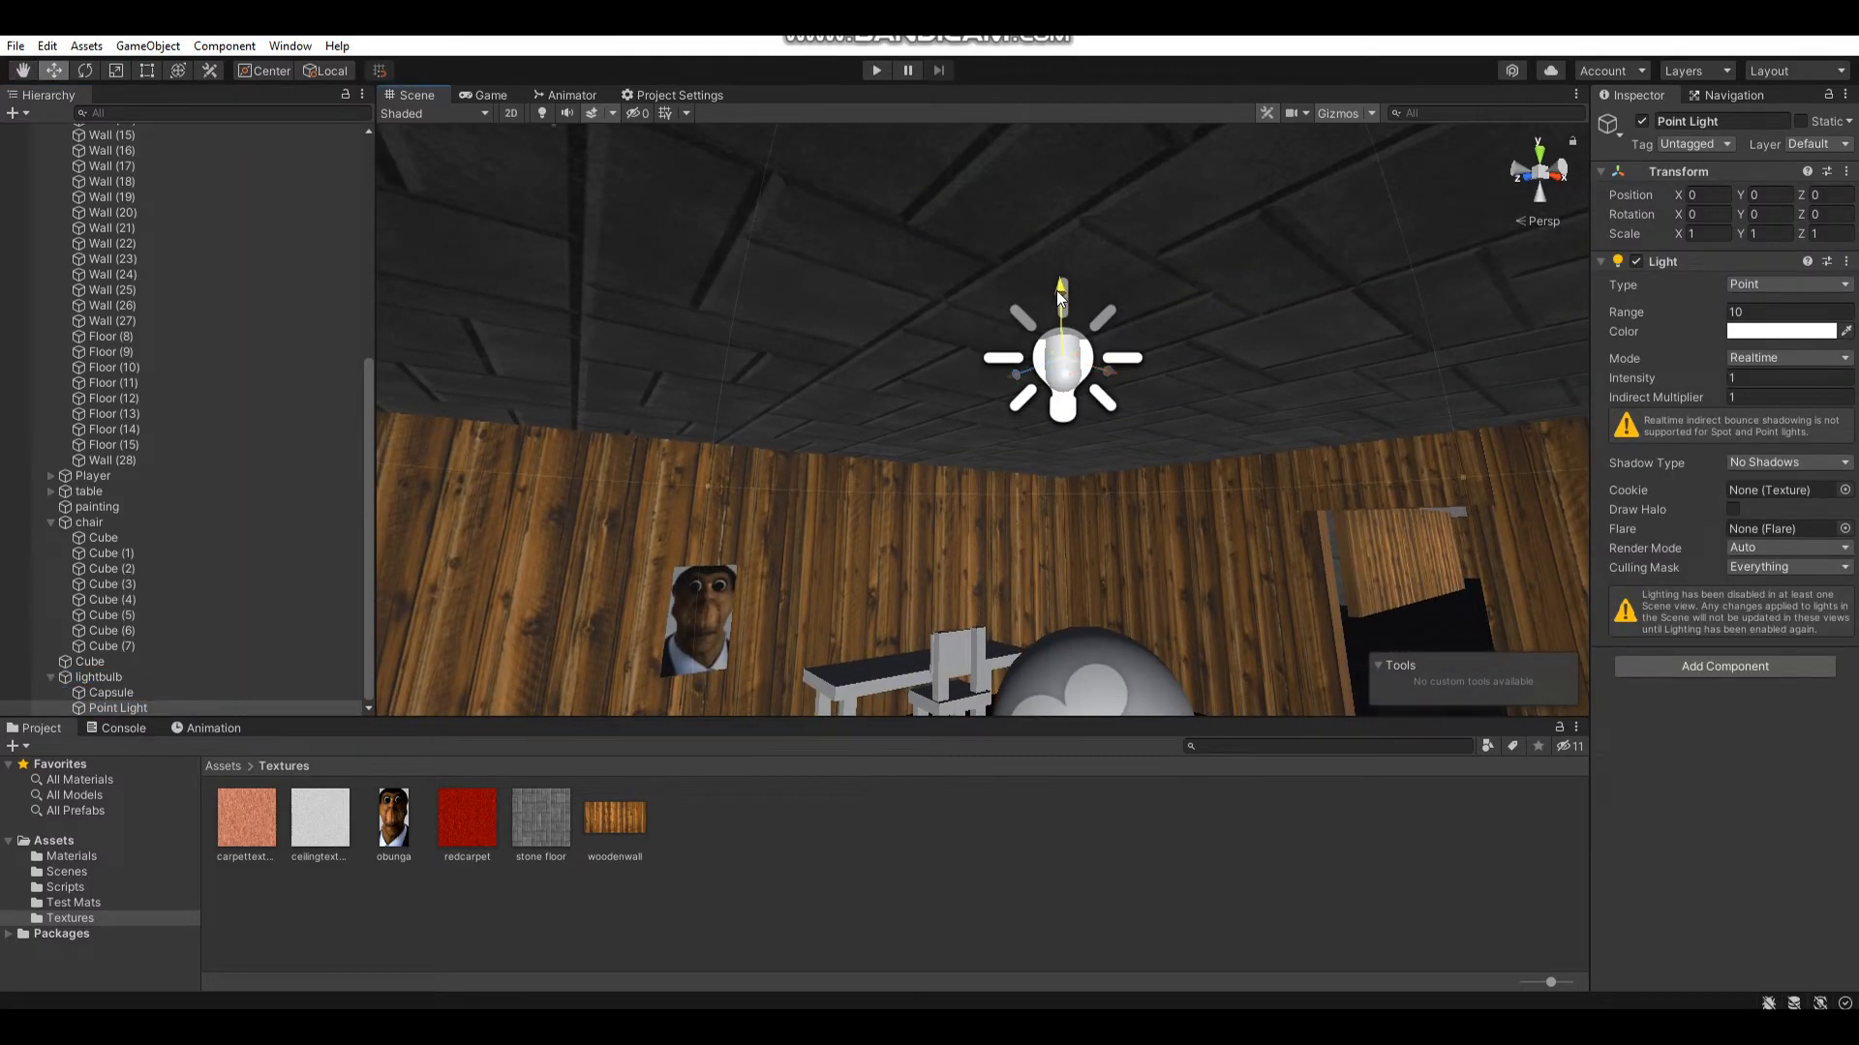
- Turn on the scene view's lighting and give the point light hard shadows and a range of about 9.66
{"action": "left_click", "coordinate": [543, 113]}
{"action": "right_click_drag", "start_coordinate": [1065, 435], "coordinate": [1064, 517]}
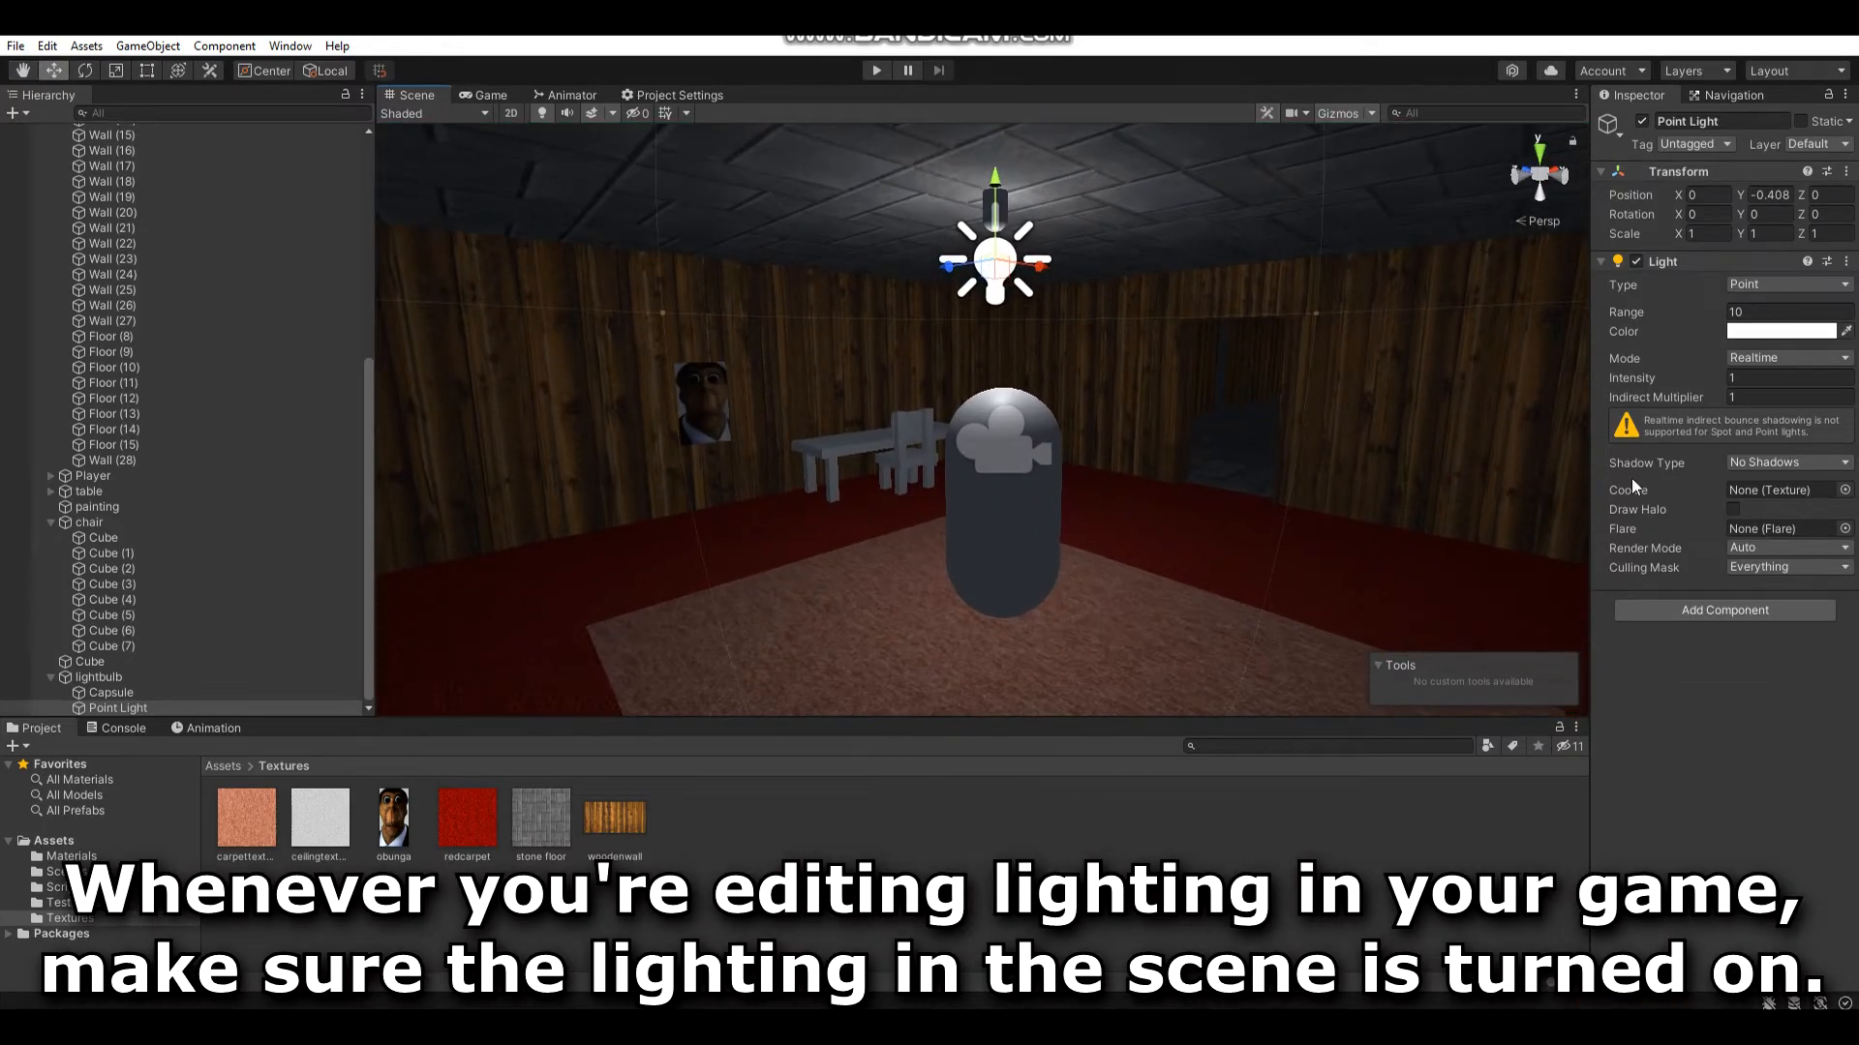
{"action": "left_click", "coordinate": [1791, 467]}
{"action": "left_click", "coordinate": [1776, 507]}
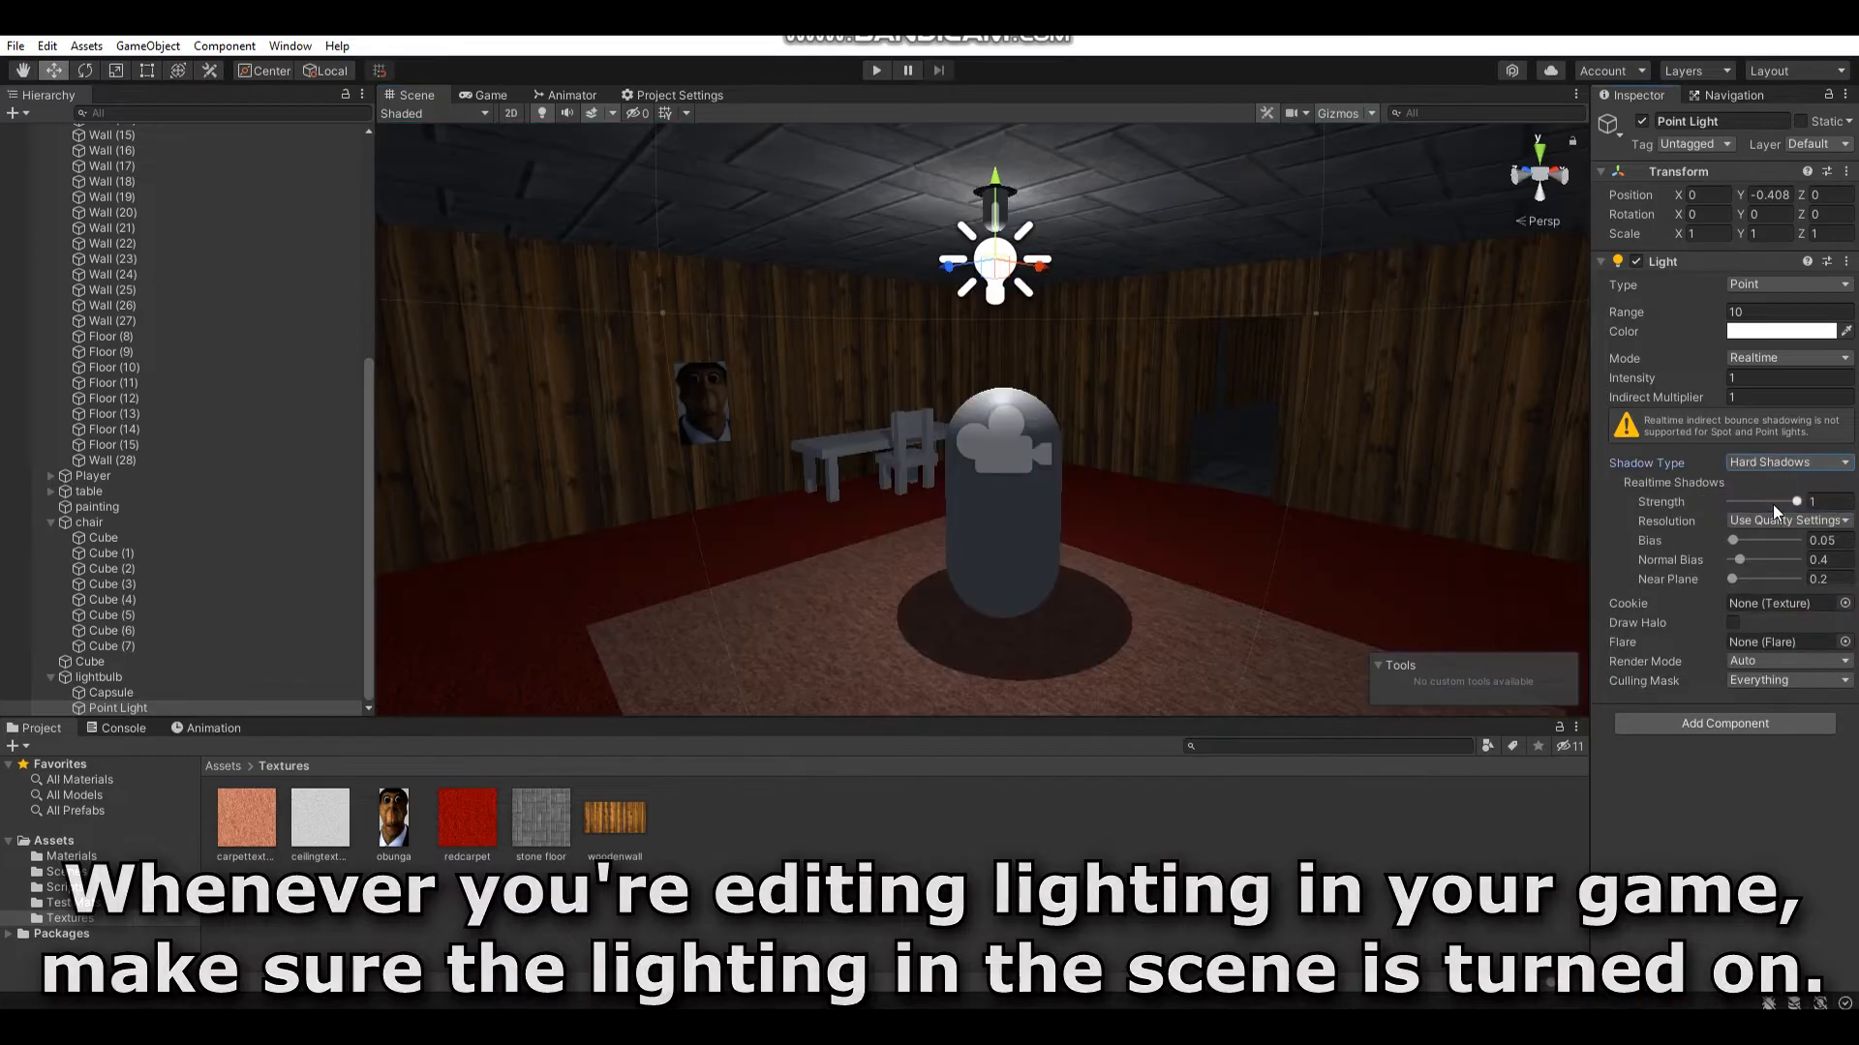
{"action": "right_click_drag", "start_coordinate": [1173, 400], "coordinate": [1169, 417]}
{"action": "mouse_move", "coordinate": [1309, 291]}
{"action": "left_mouse_down"}
{"action": "mouse_move", "coordinate": [1270, 287]}
{"action": "mouse_move", "coordinate": [1300, 291]}
{"action": "left_mouse_up"}
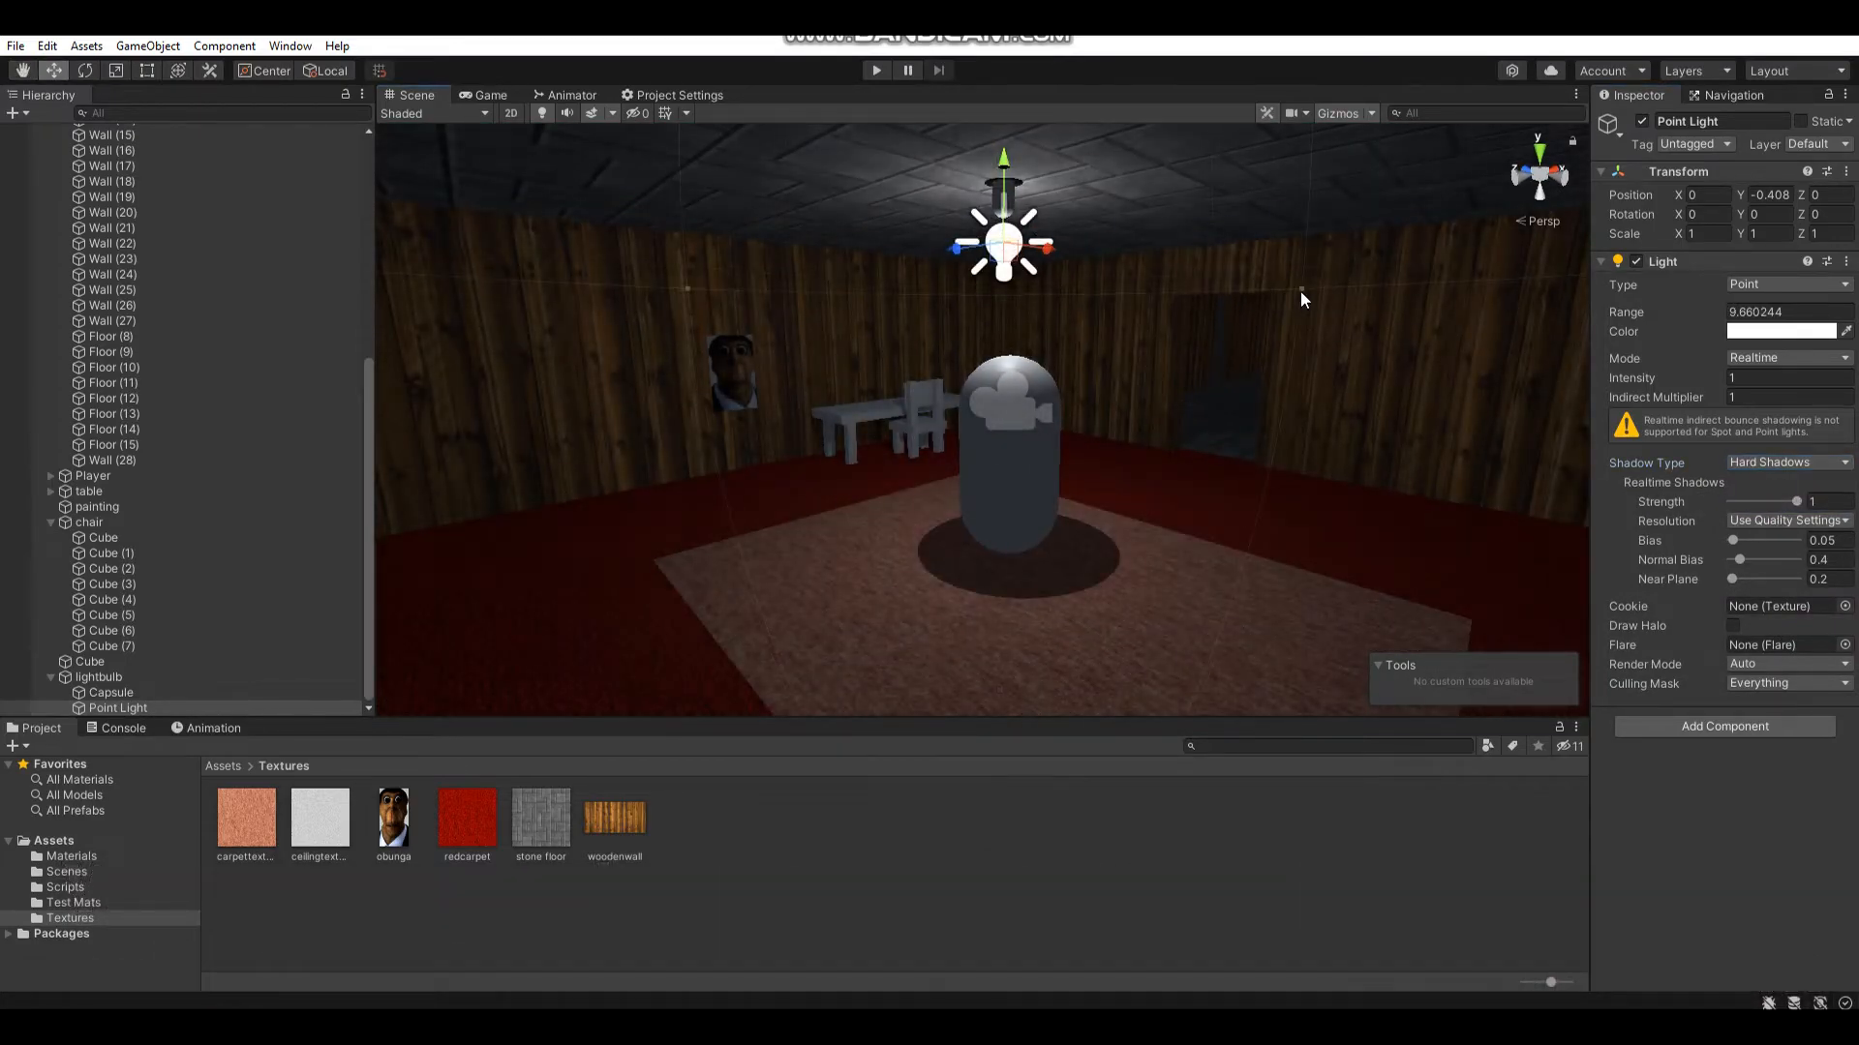
{"action": "left_click", "coordinate": [1140, 809]}
- Create a new material named light in the Test Mats folder
{"action": "right_click_drag", "start_coordinate": [1031, 474], "coordinate": [1017, 432]}
{"action": "right_click_drag", "start_coordinate": [1017, 431], "coordinate": [996, 394]}
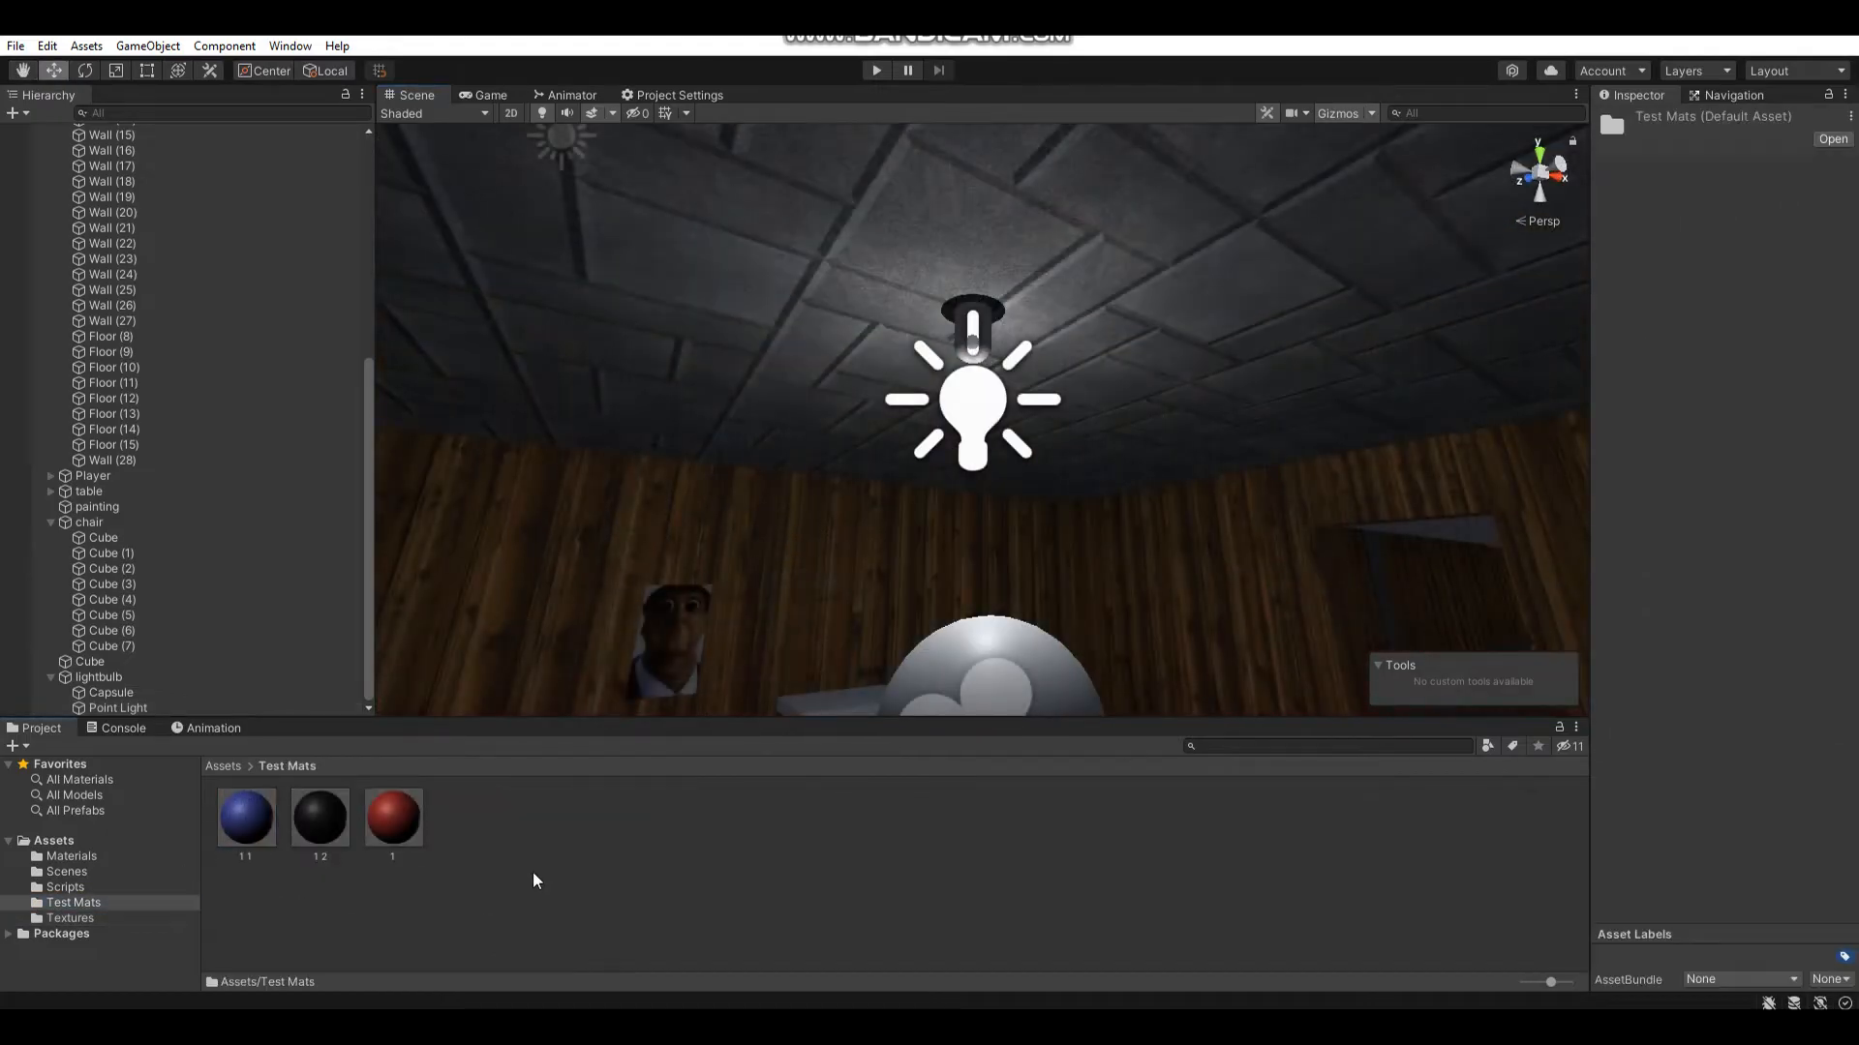
{"action": "right_click", "coordinate": [534, 878]}
{"action": "mouse_move", "coordinate": [635, 348]}
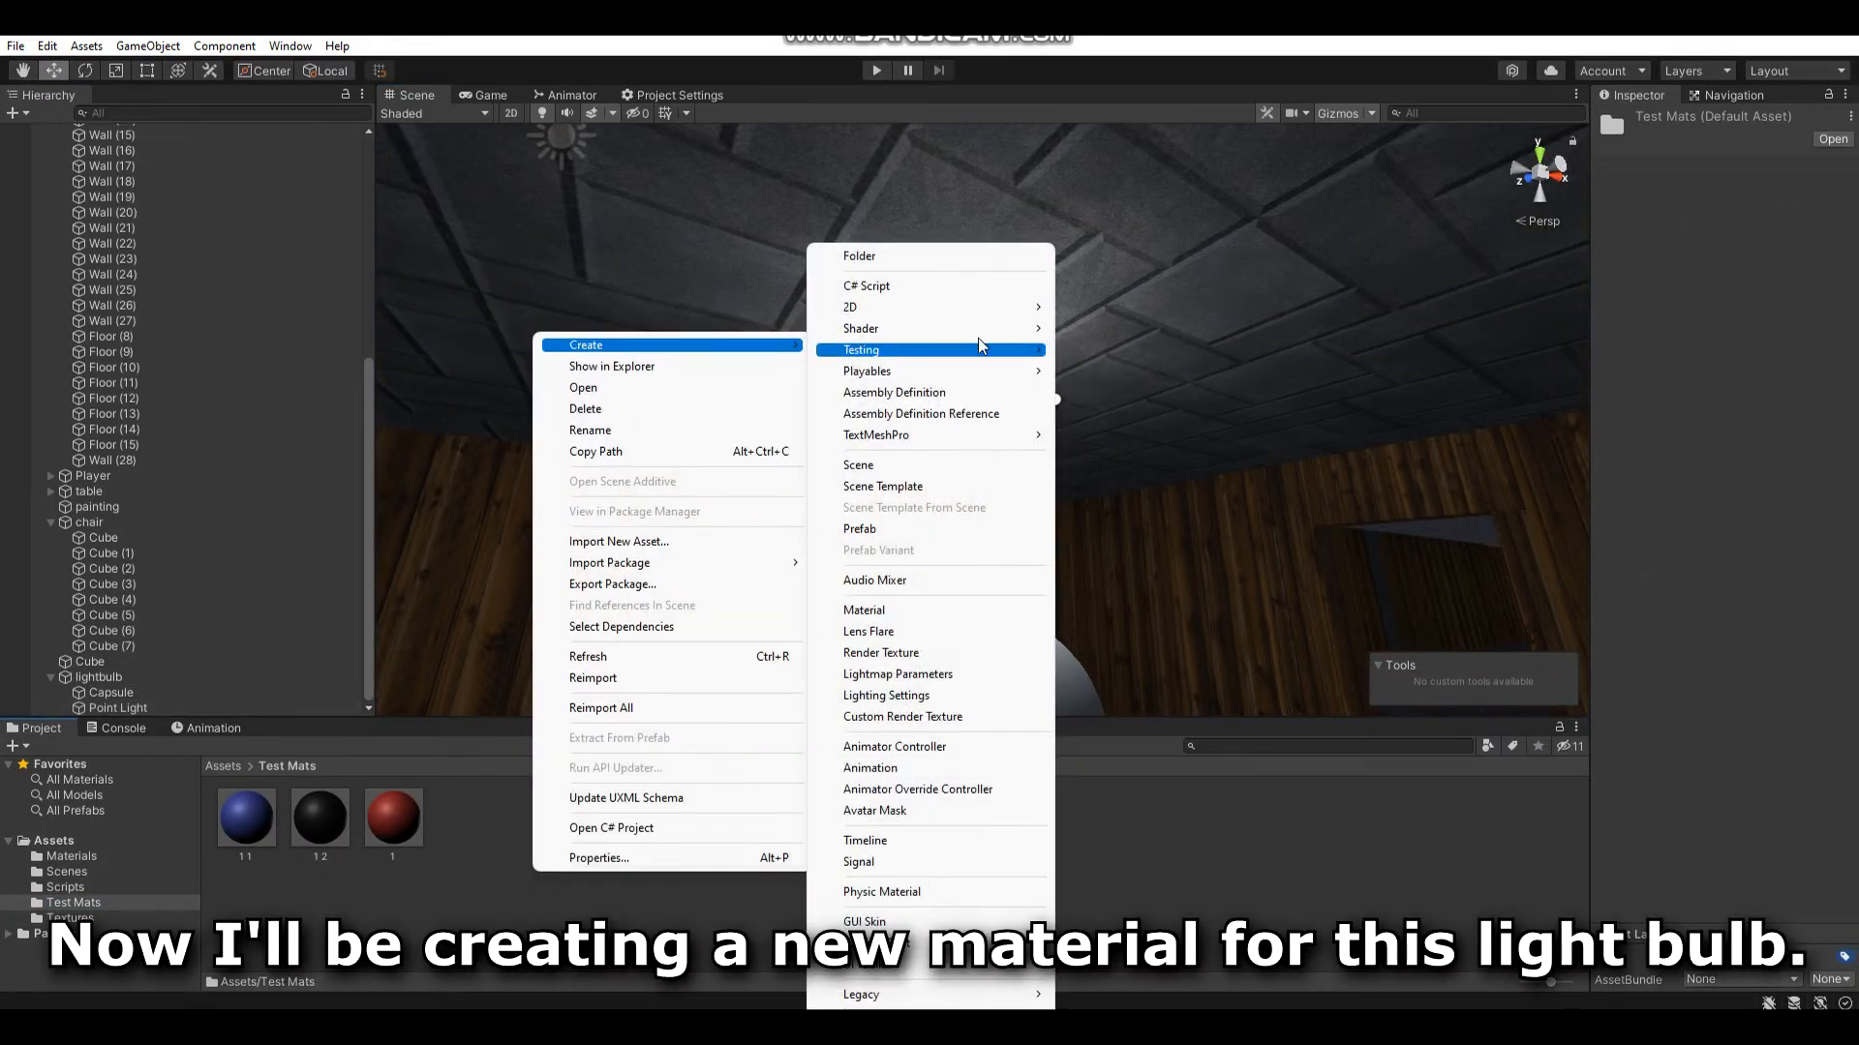
{"action": "left_click", "coordinate": [864, 610]}
{"action": "key", "text": "BackSpace"}
{"action": "type", "text": "light"}
{"action": "key", "text": "Return"}
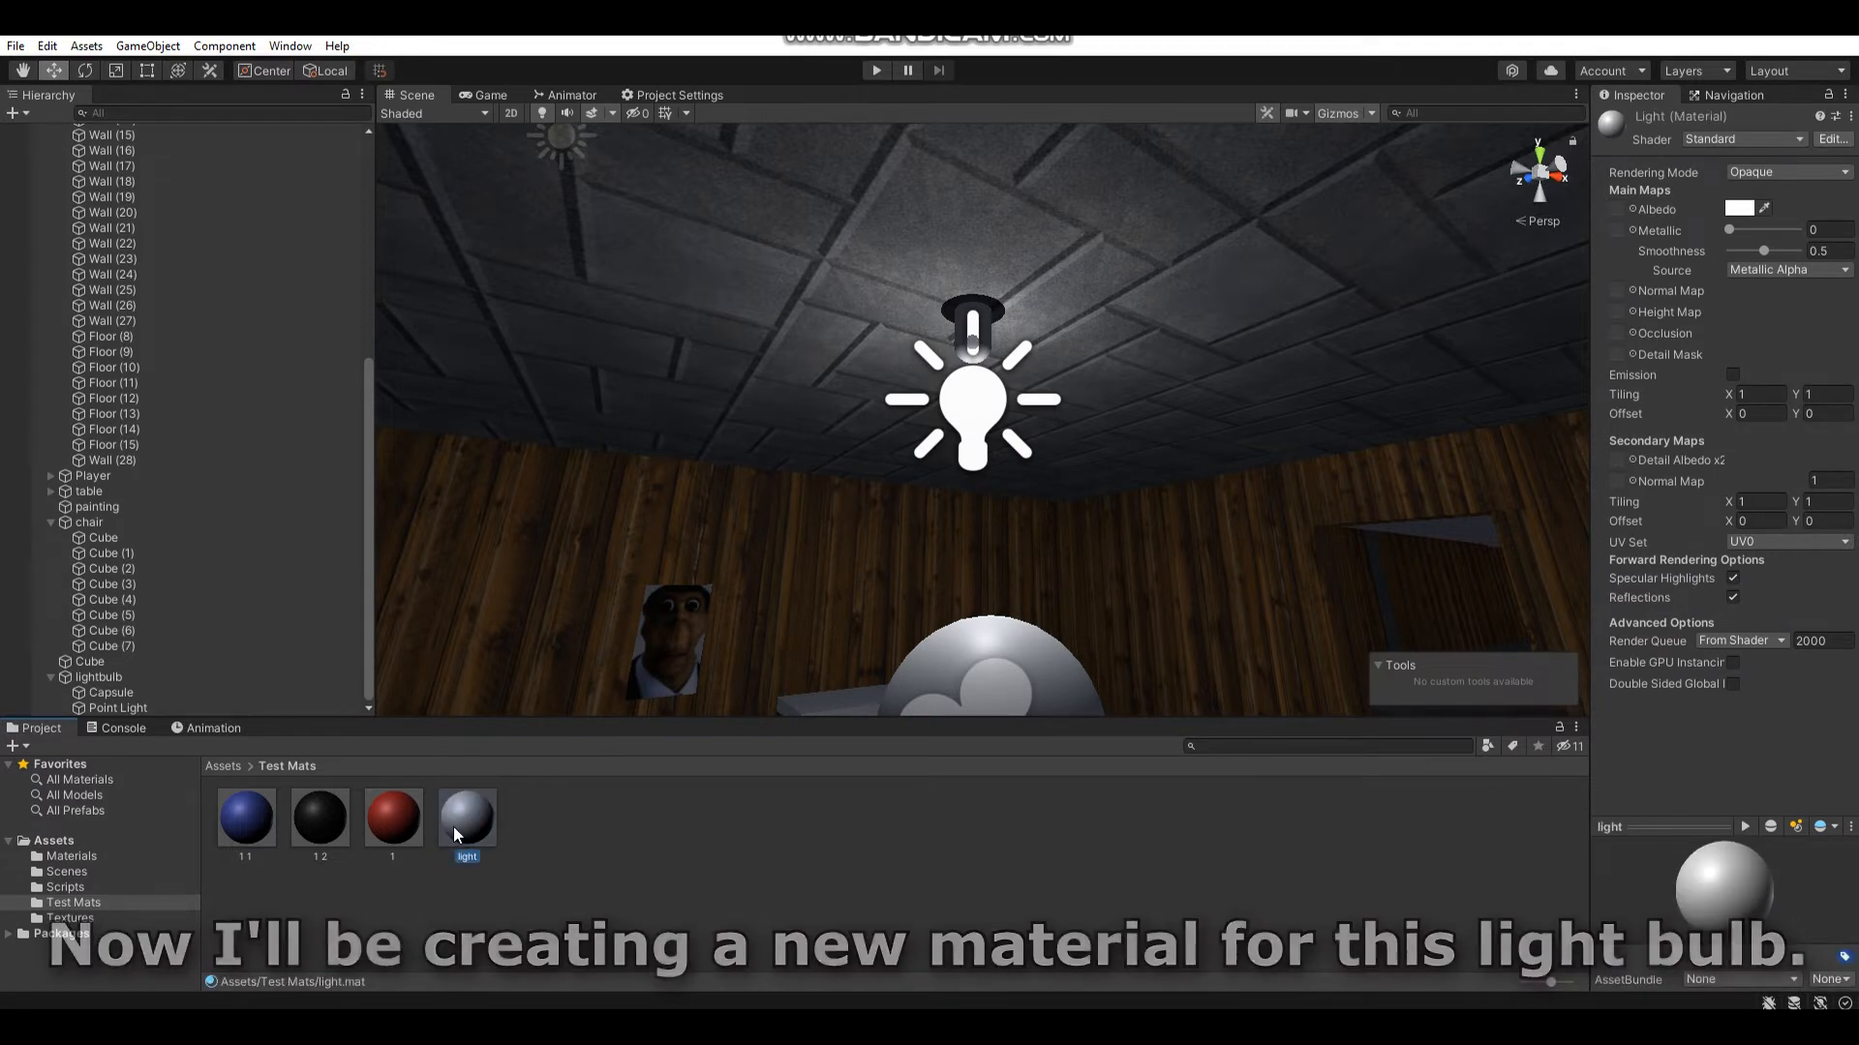
- Apply the light material to the bulb's capsule and change the material's shader to Unlit/Texture
{"action": "key", "text": "w"}
{"action": "right_click_drag", "start_coordinate": [1136, 430], "coordinate": [1128, 392]}
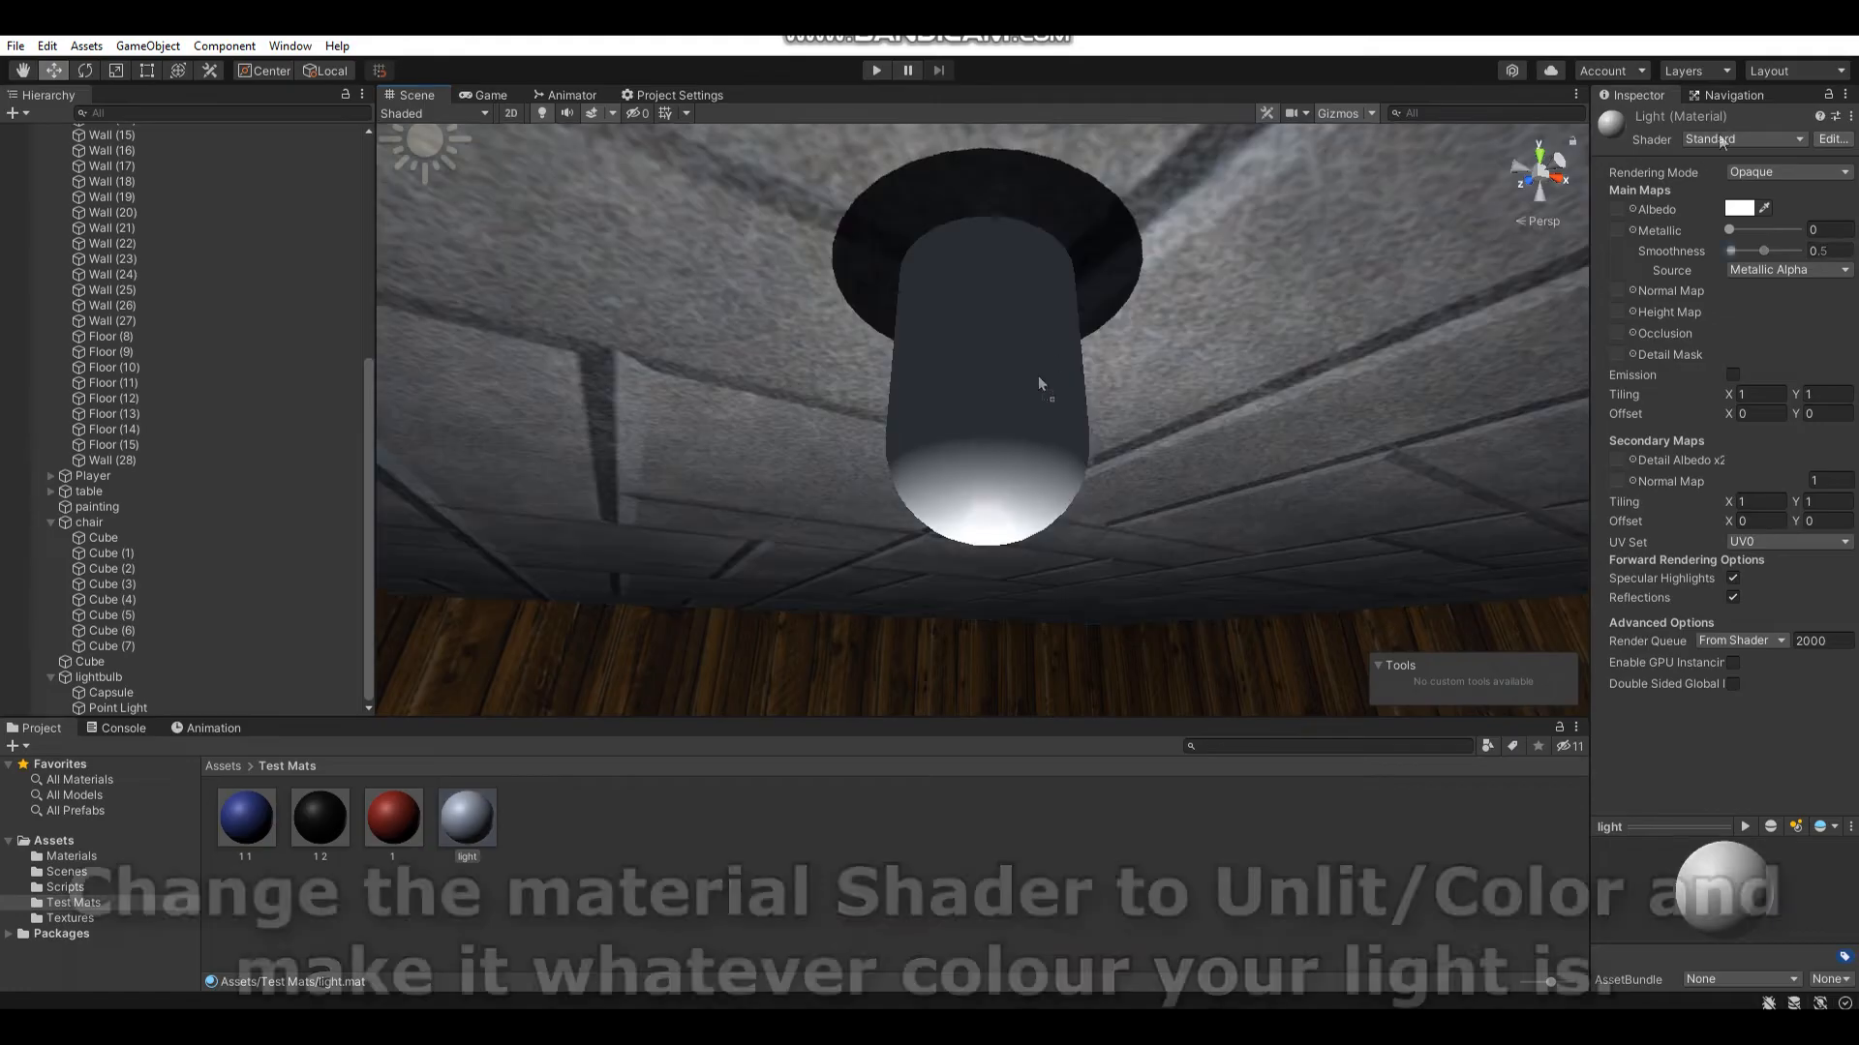
{"action": "left_click", "coordinate": [1716, 138]}
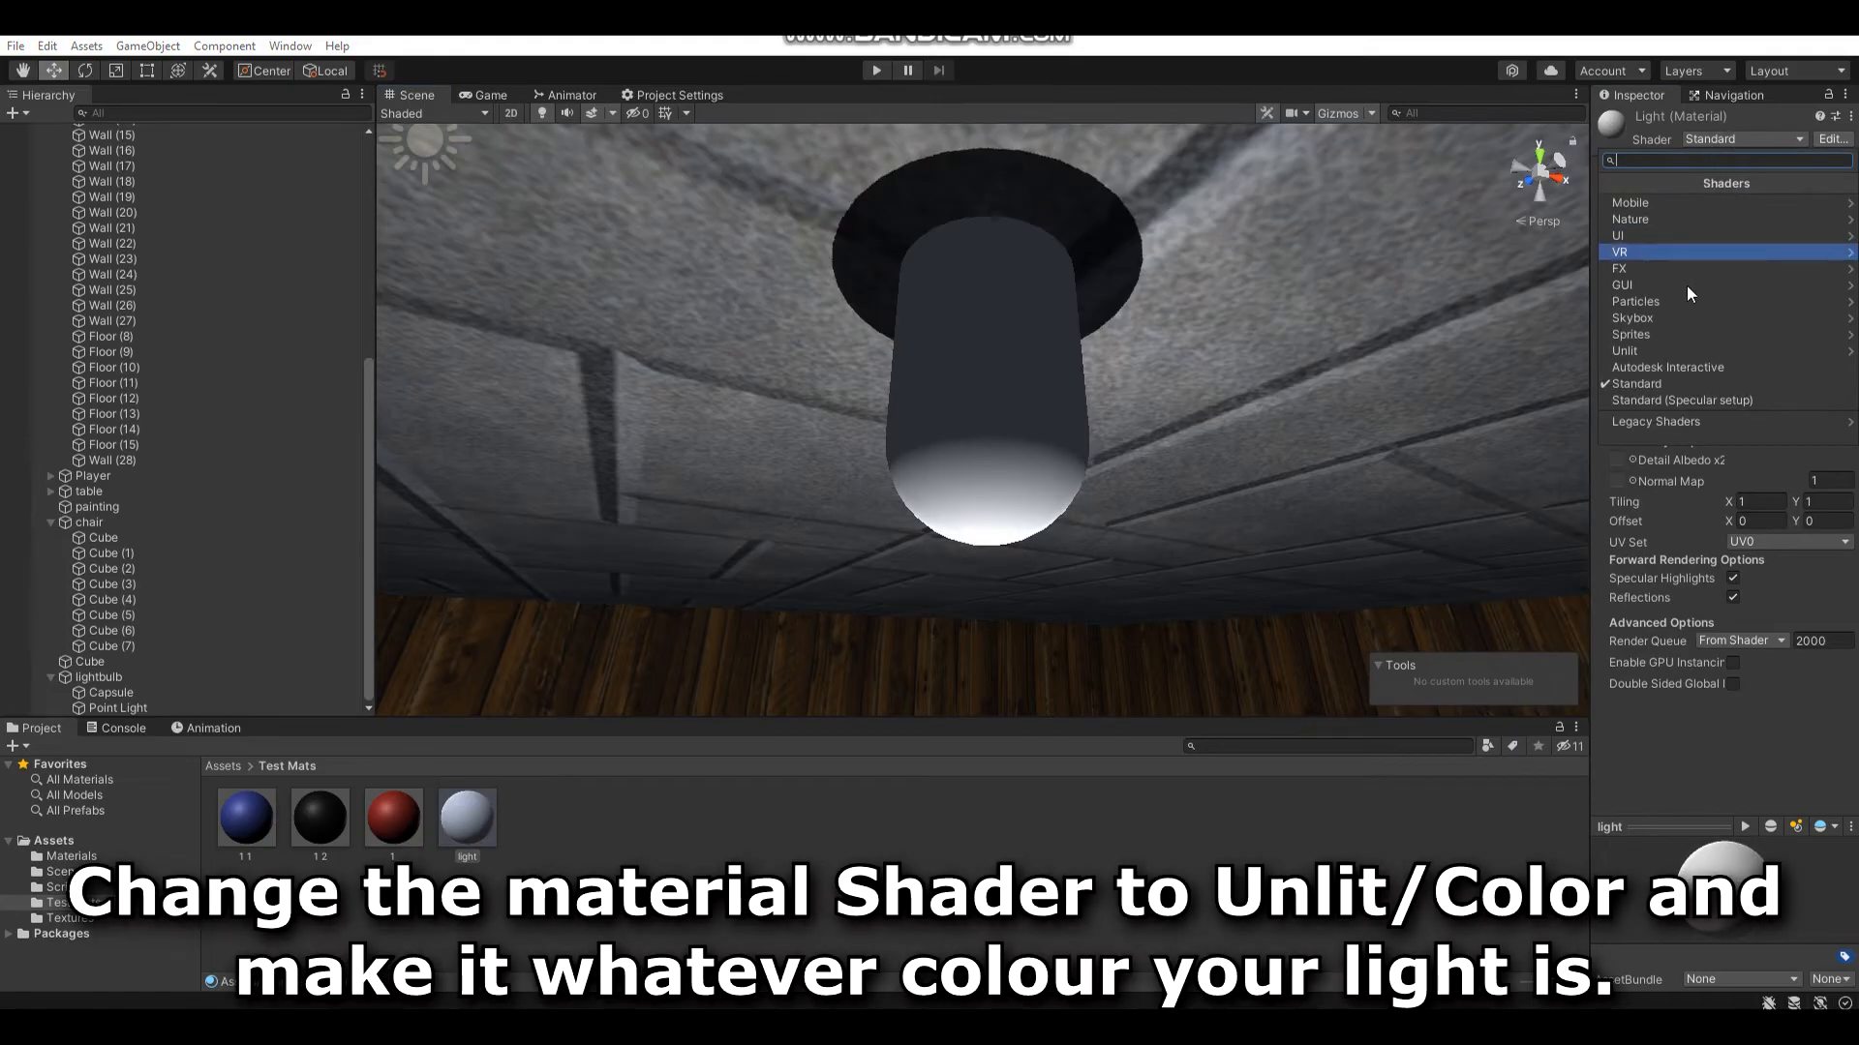
{"action": "left_click", "coordinate": [1665, 351]}
{"action": "left_click", "coordinate": [1661, 218]}
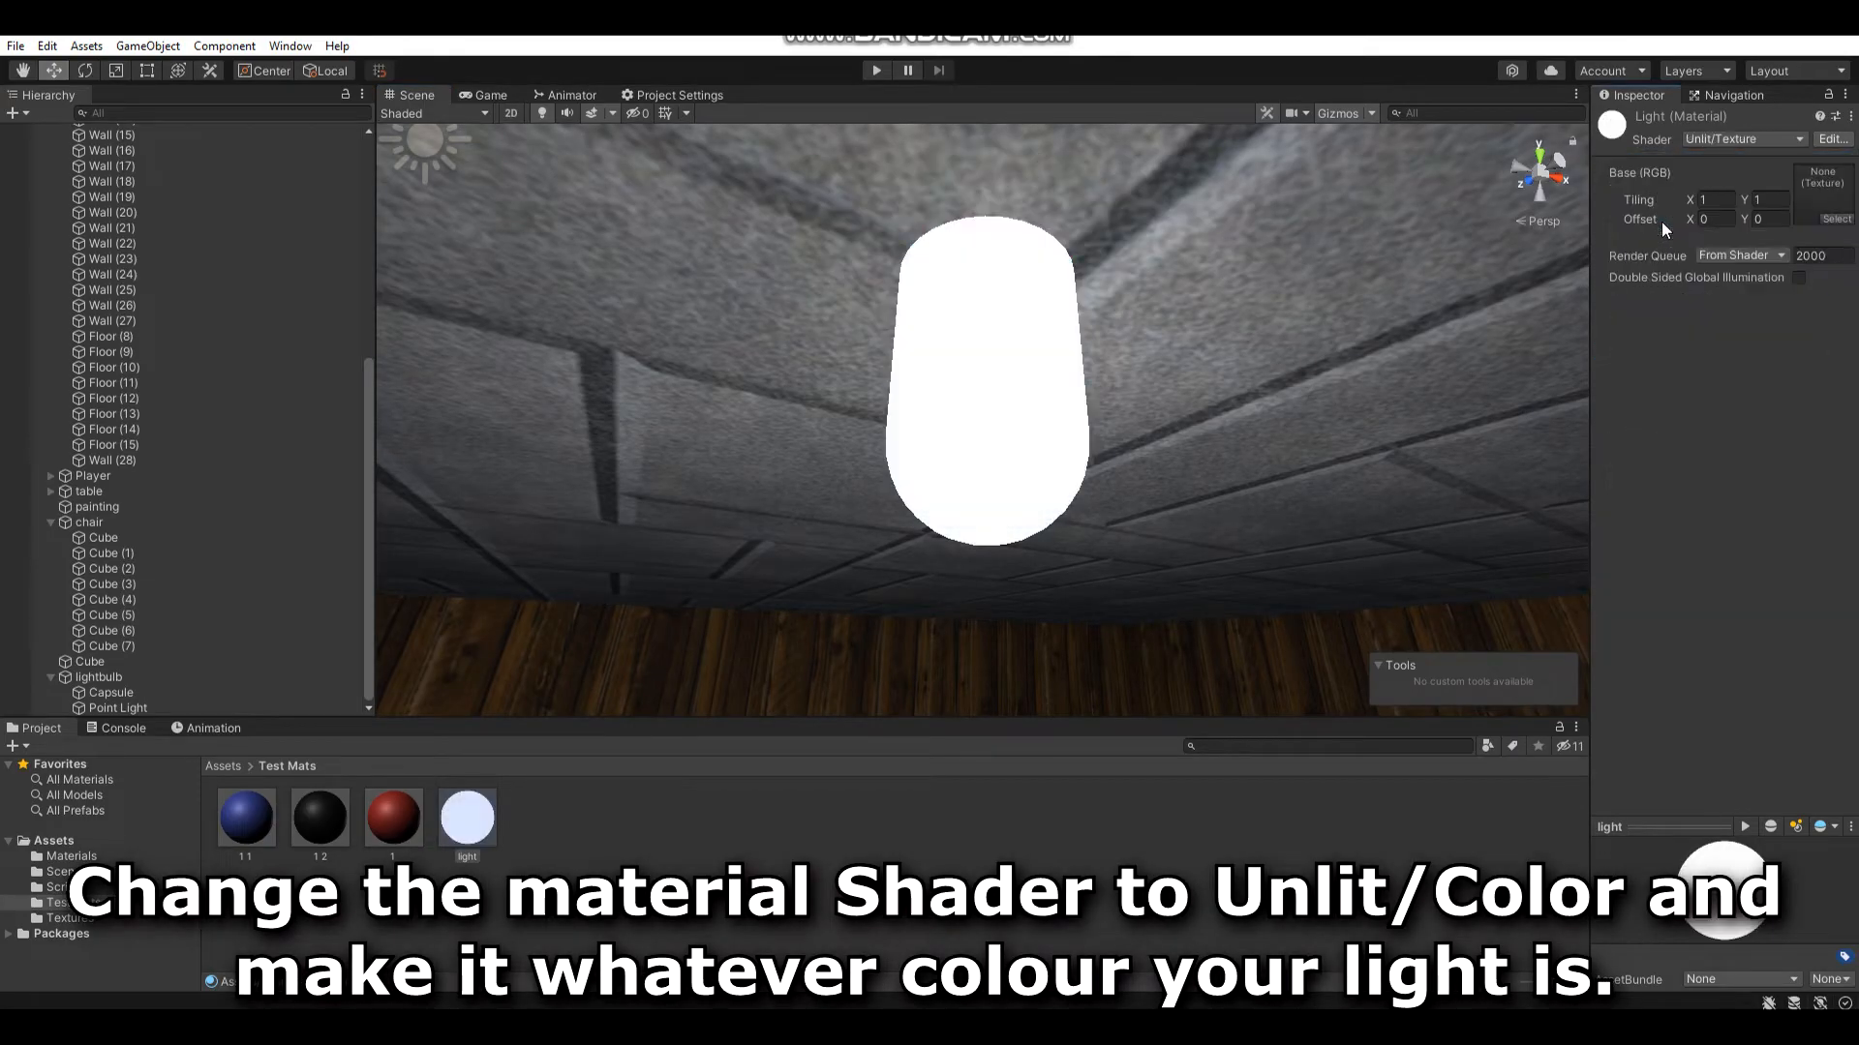
- Add a cube scaled to about 0.13 × 0.32 × 0.18 and place it on the wall beside the doorway at X 5.152, Y 1.893, Z -1.256
{"action": "right_click_drag", "start_coordinate": [1145, 276], "coordinate": [1101, 385]}
{"action": "key", "text": "s"}
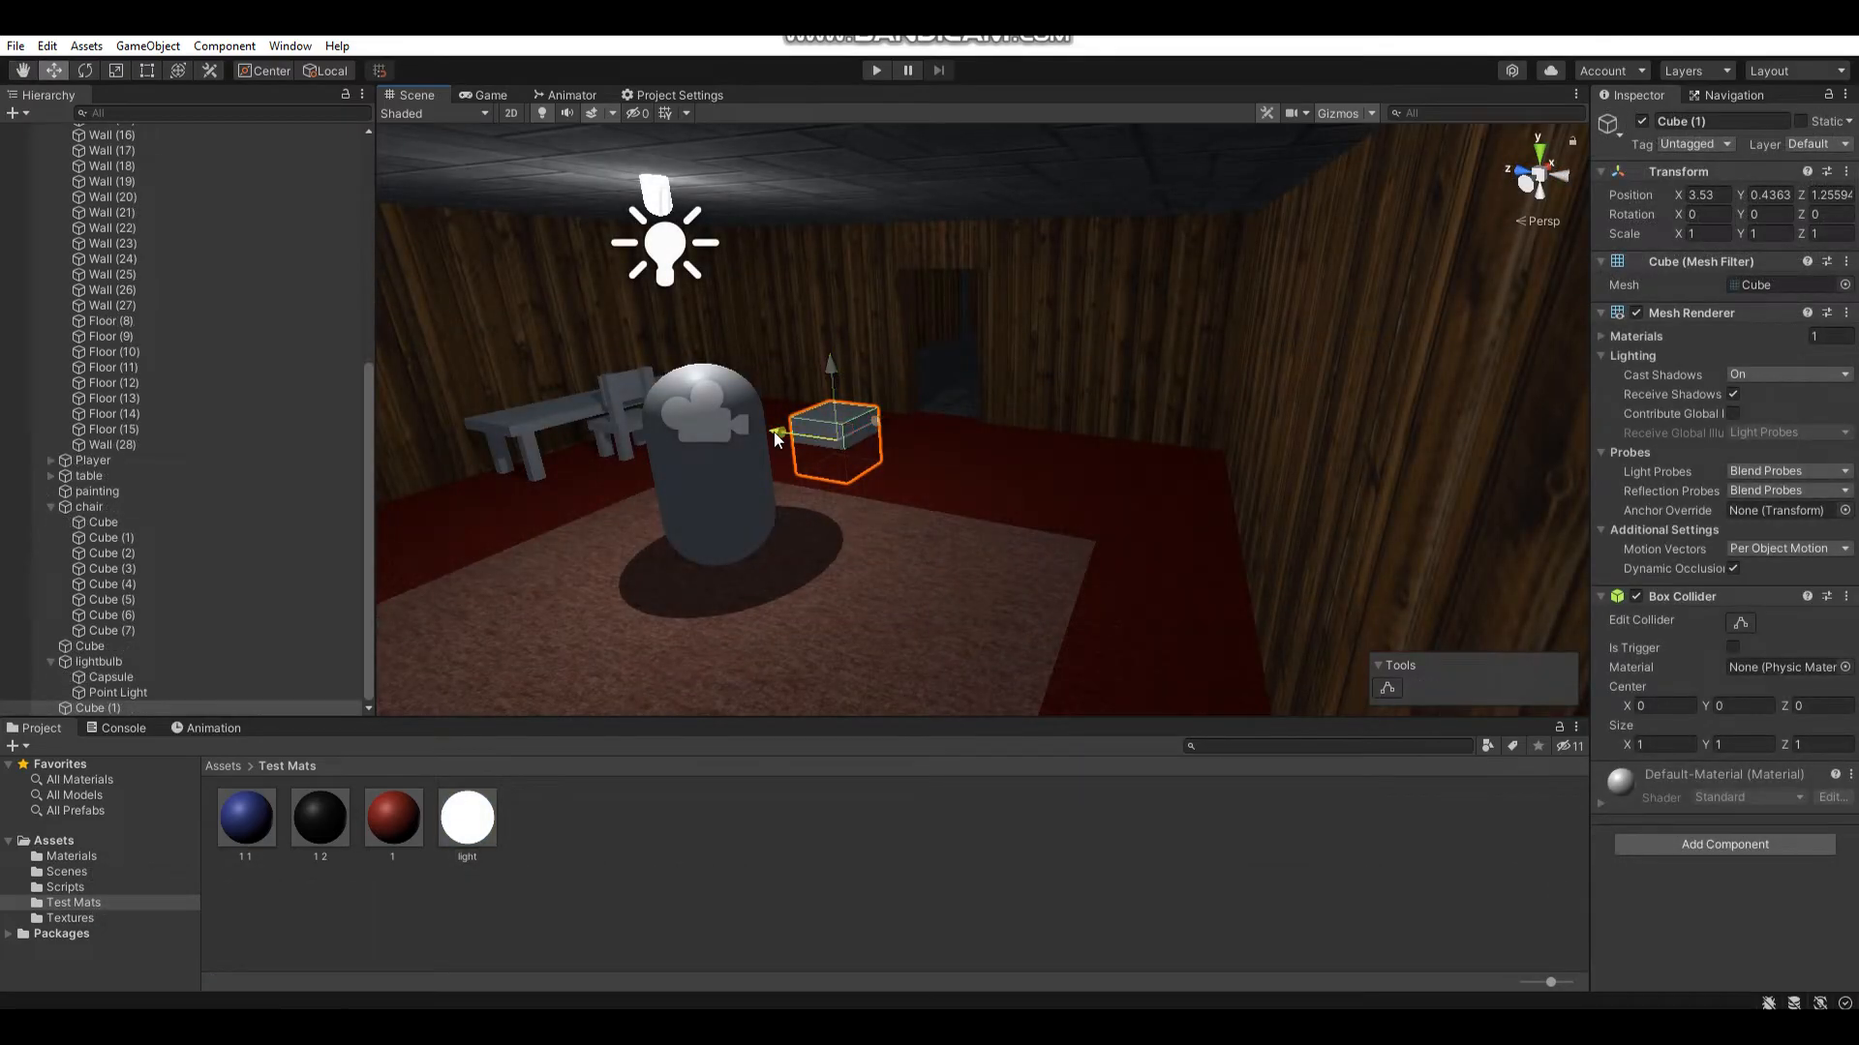
{"action": "left_click_drag", "start_coordinate": [779, 431], "coordinate": [978, 455]}
{"action": "right_click_drag", "start_coordinate": [968, 431], "coordinate": [973, 431]}
{"action": "left_click_drag", "start_coordinate": [980, 479], "coordinate": [953, 287]}
{"action": "right_click_drag", "start_coordinate": [953, 287], "coordinate": [894, 418]}
{"action": "left_click", "coordinate": [116, 71]}
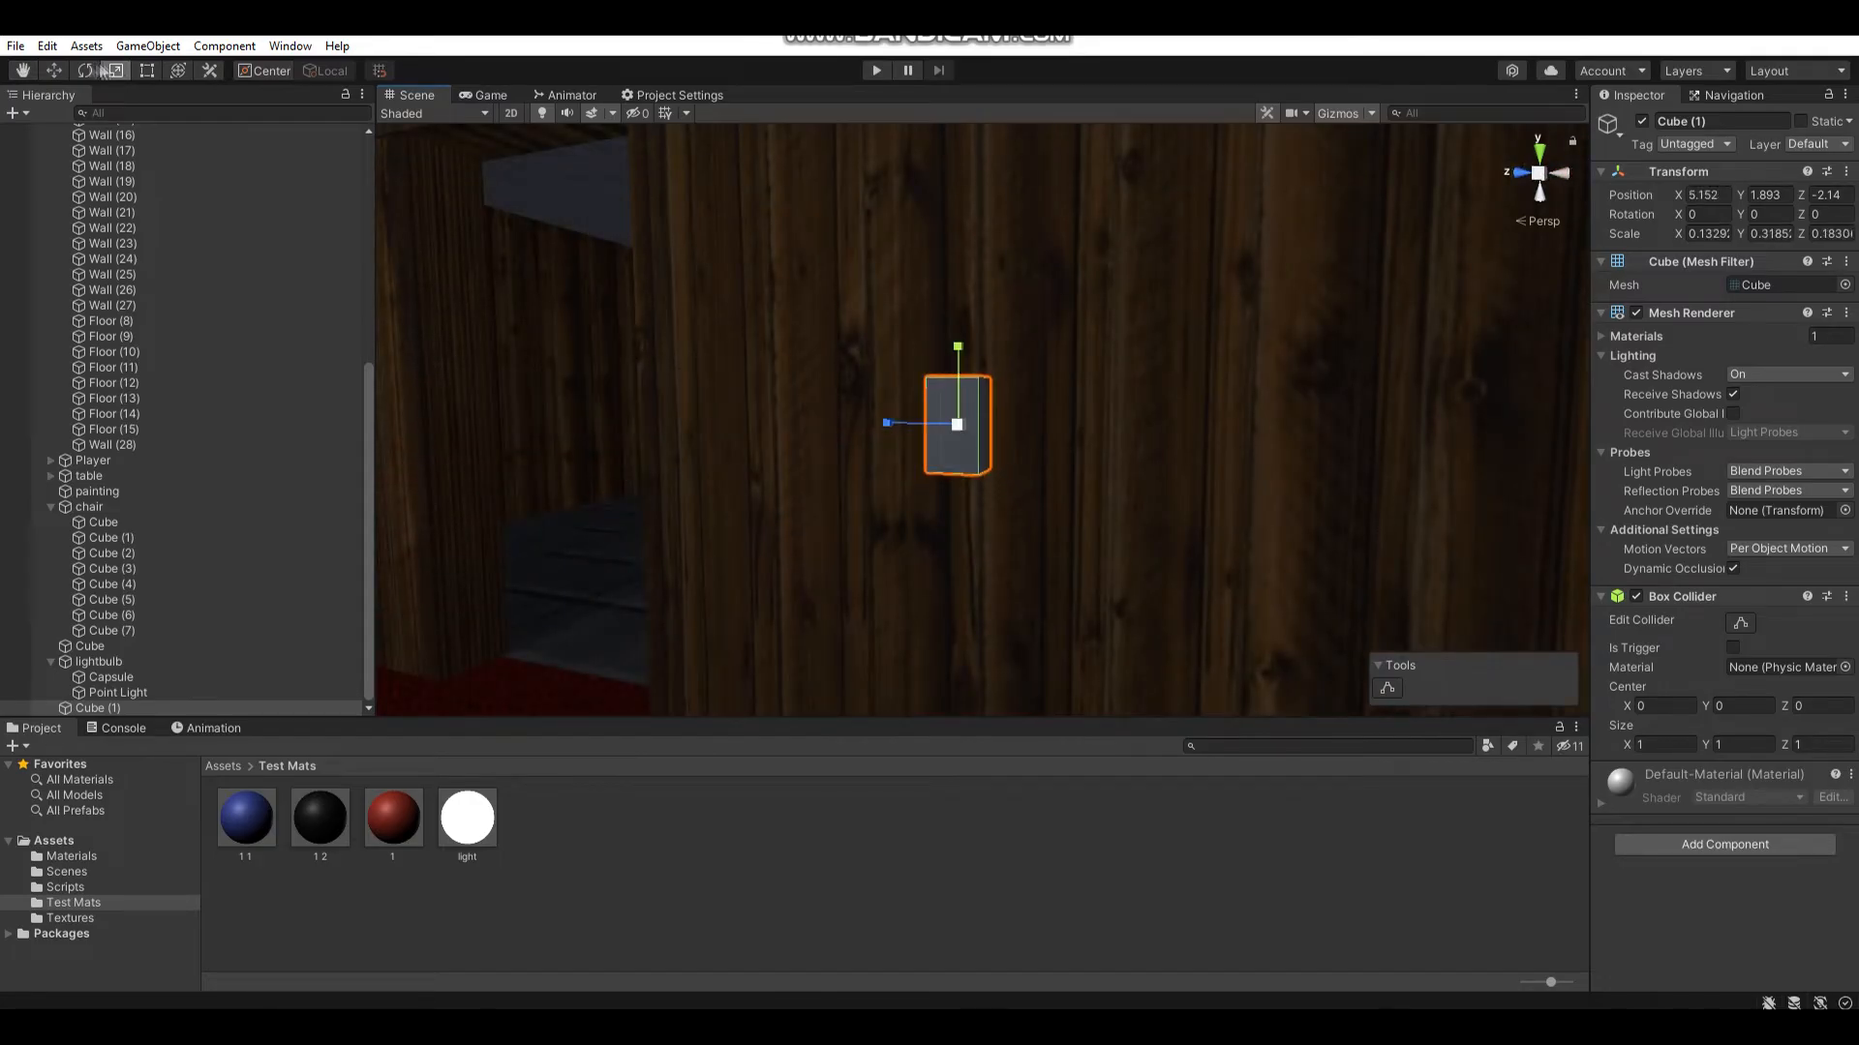
{"action": "left_click", "coordinate": [54, 71]}
{"action": "left_click_drag", "start_coordinate": [887, 423], "coordinate": [629, 423]}
{"action": "right_click_drag", "start_coordinate": [933, 416], "coordinate": [1158, 382]}
- Duplicate the switch plate cube, shrink the copy to about 0.10 high and 0.08 deep, and offset it from the plate's face
{"action": "left_click", "coordinate": [132, 710]}
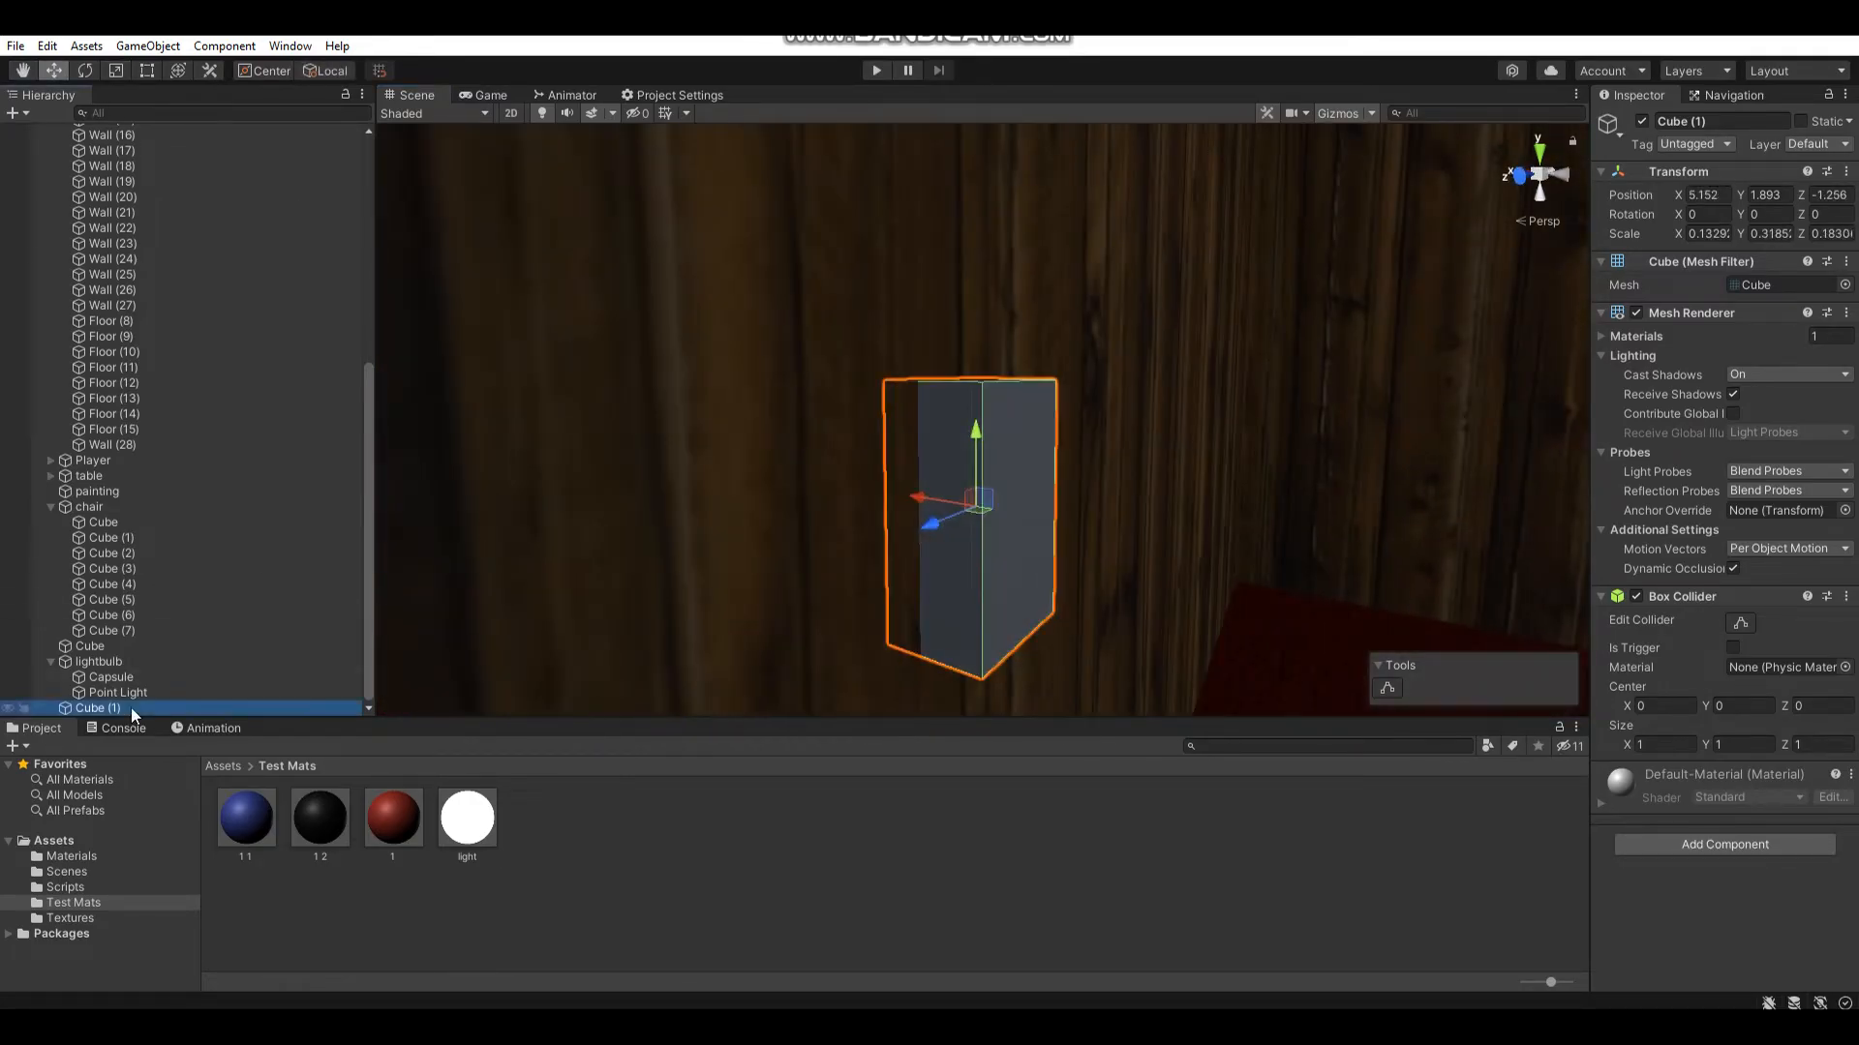
{"action": "key", "text": "ctrl+d"}
{"action": "right_click_drag", "start_coordinate": [978, 533], "coordinate": [830, 528]}
{"action": "key", "text": "r"}
{"action": "left_click_drag", "start_coordinate": [867, 491], "coordinate": [910, 488]}
{"action": "left_click_drag", "start_coordinate": [944, 410], "coordinate": [944, 463]}
{"action": "right_click_drag", "start_coordinate": [949, 465], "coordinate": [1045, 475]}
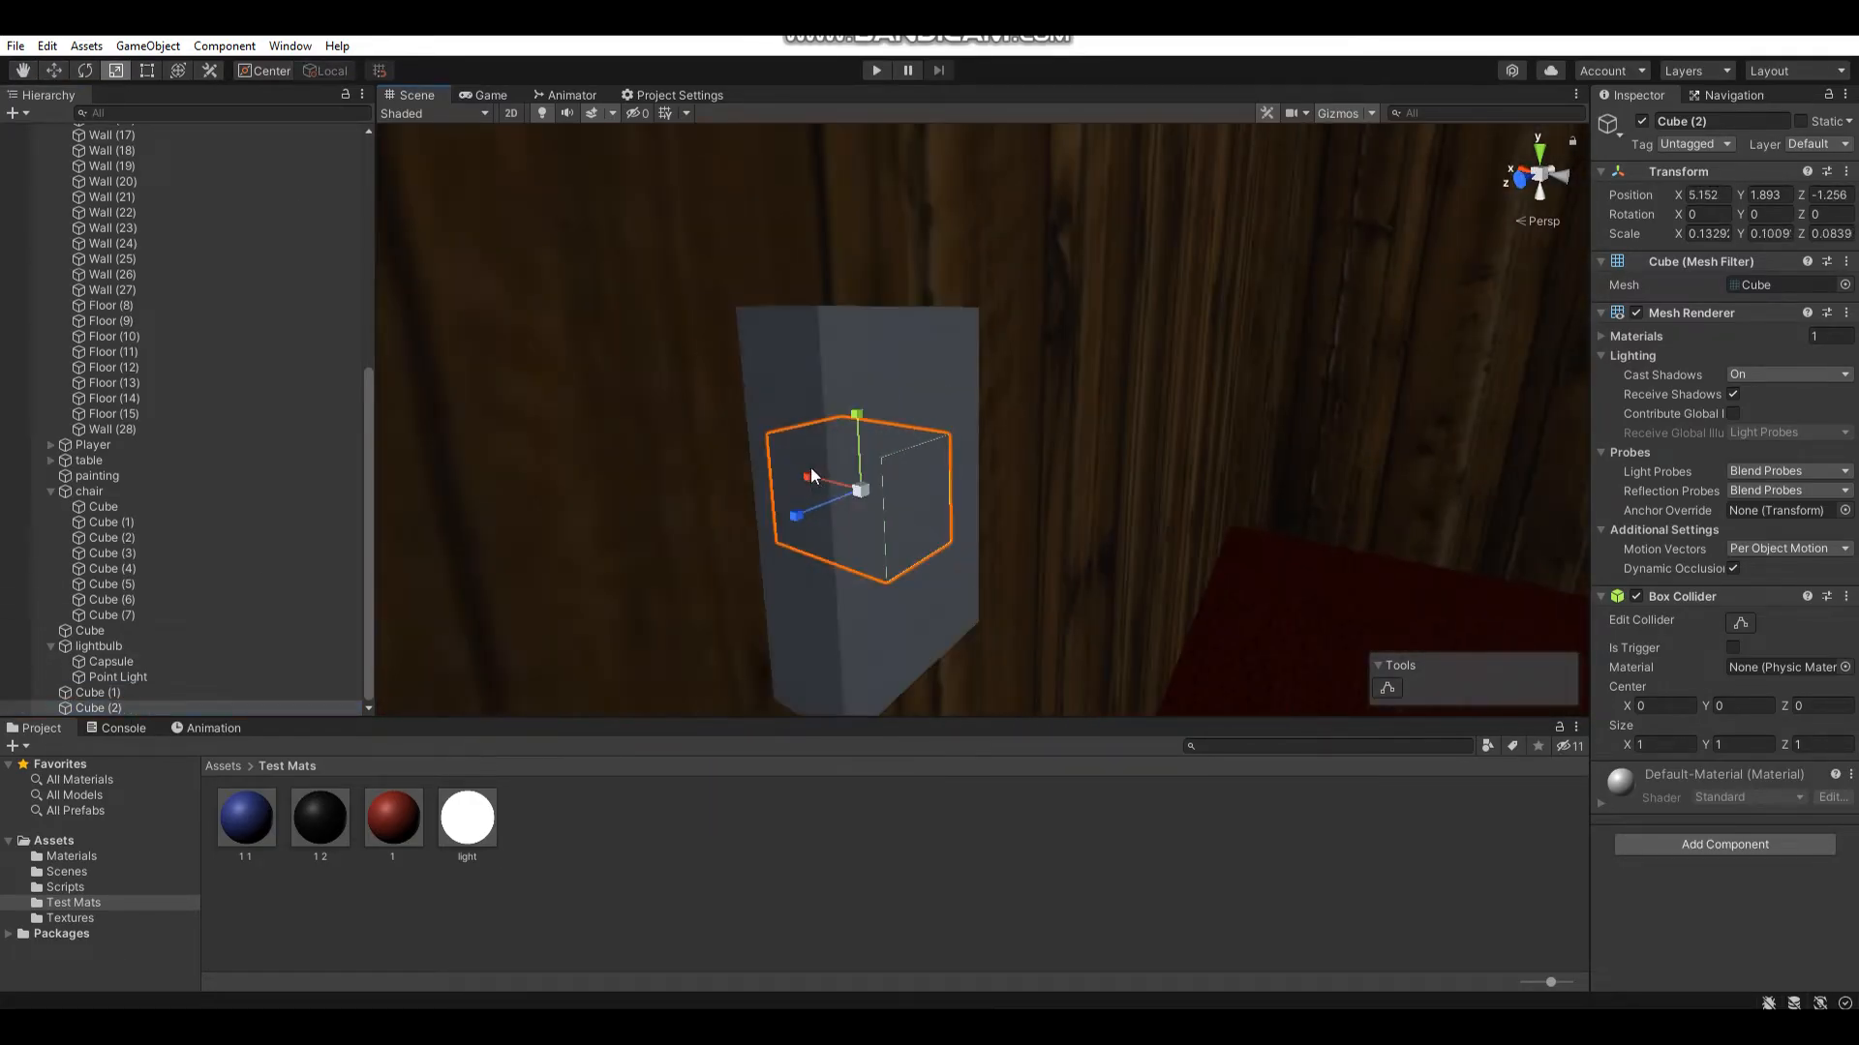
{"action": "key", "text": "w"}
- Duplicate the black material 1 2, apply the copy to the switch plate, and set its albedo to grey 747474
{"action": "left_click", "coordinate": [321, 820]}
{"action": "left_click_drag", "start_coordinate": [390, 843], "coordinate": [880, 597]}
{"action": "key", "text": "s"}
{"action": "right_click_drag", "start_coordinate": [879, 597], "coordinate": [773, 612]}
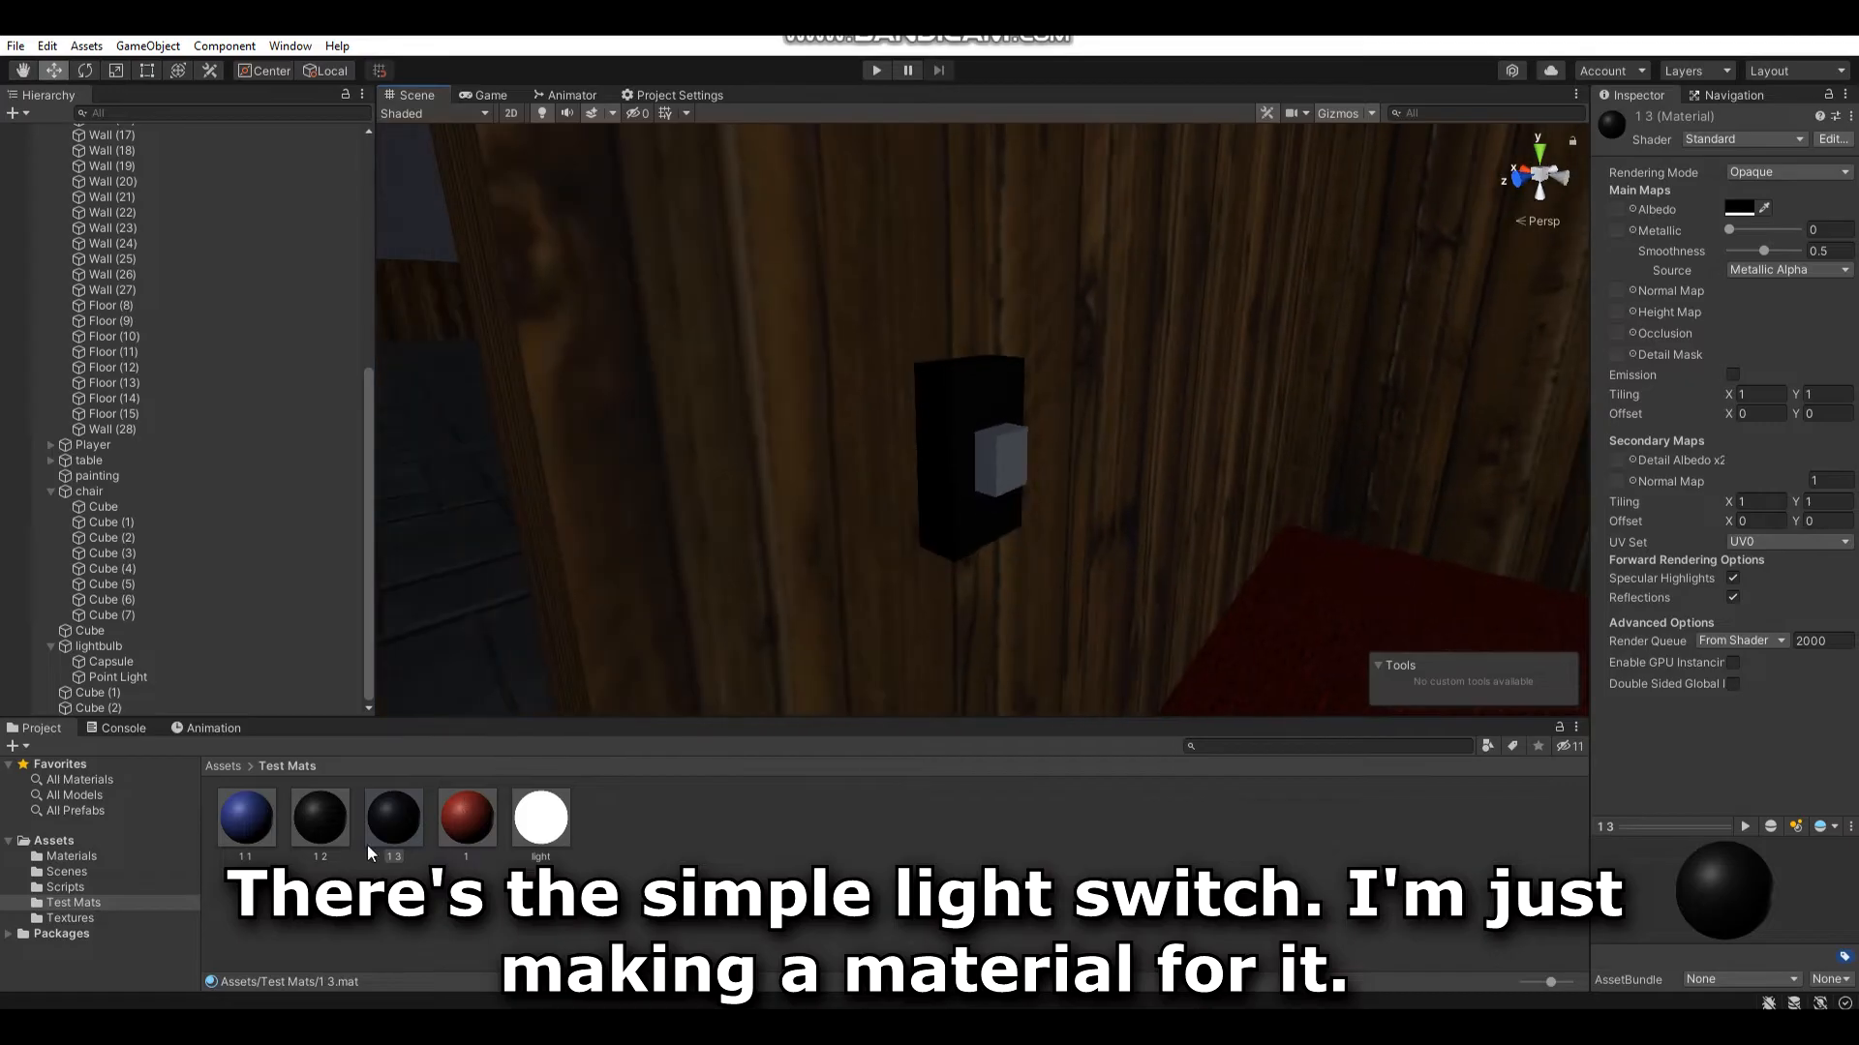
{"action": "left_click", "coordinate": [1738, 209]}
{"action": "left_click_drag", "start_coordinate": [1722, 344], "coordinate": [1612, 368]}
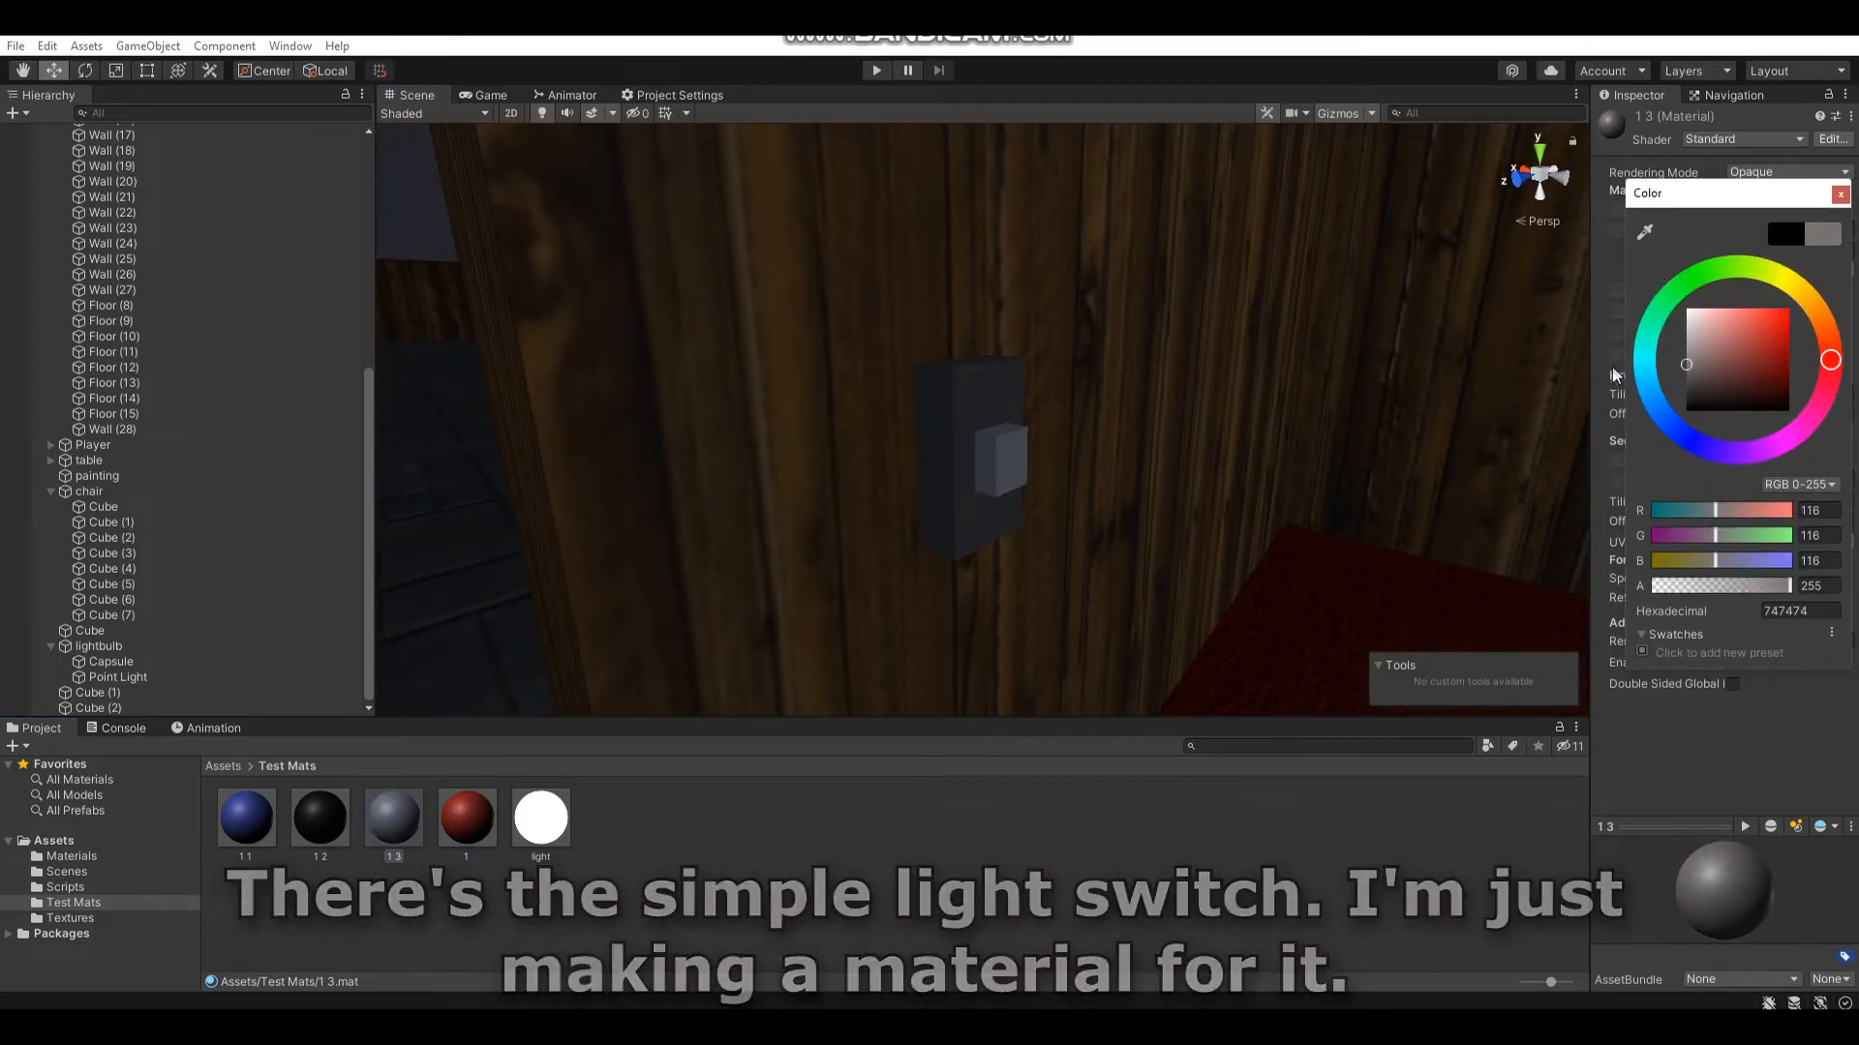
{"action": "left_click", "coordinate": [1838, 193]}
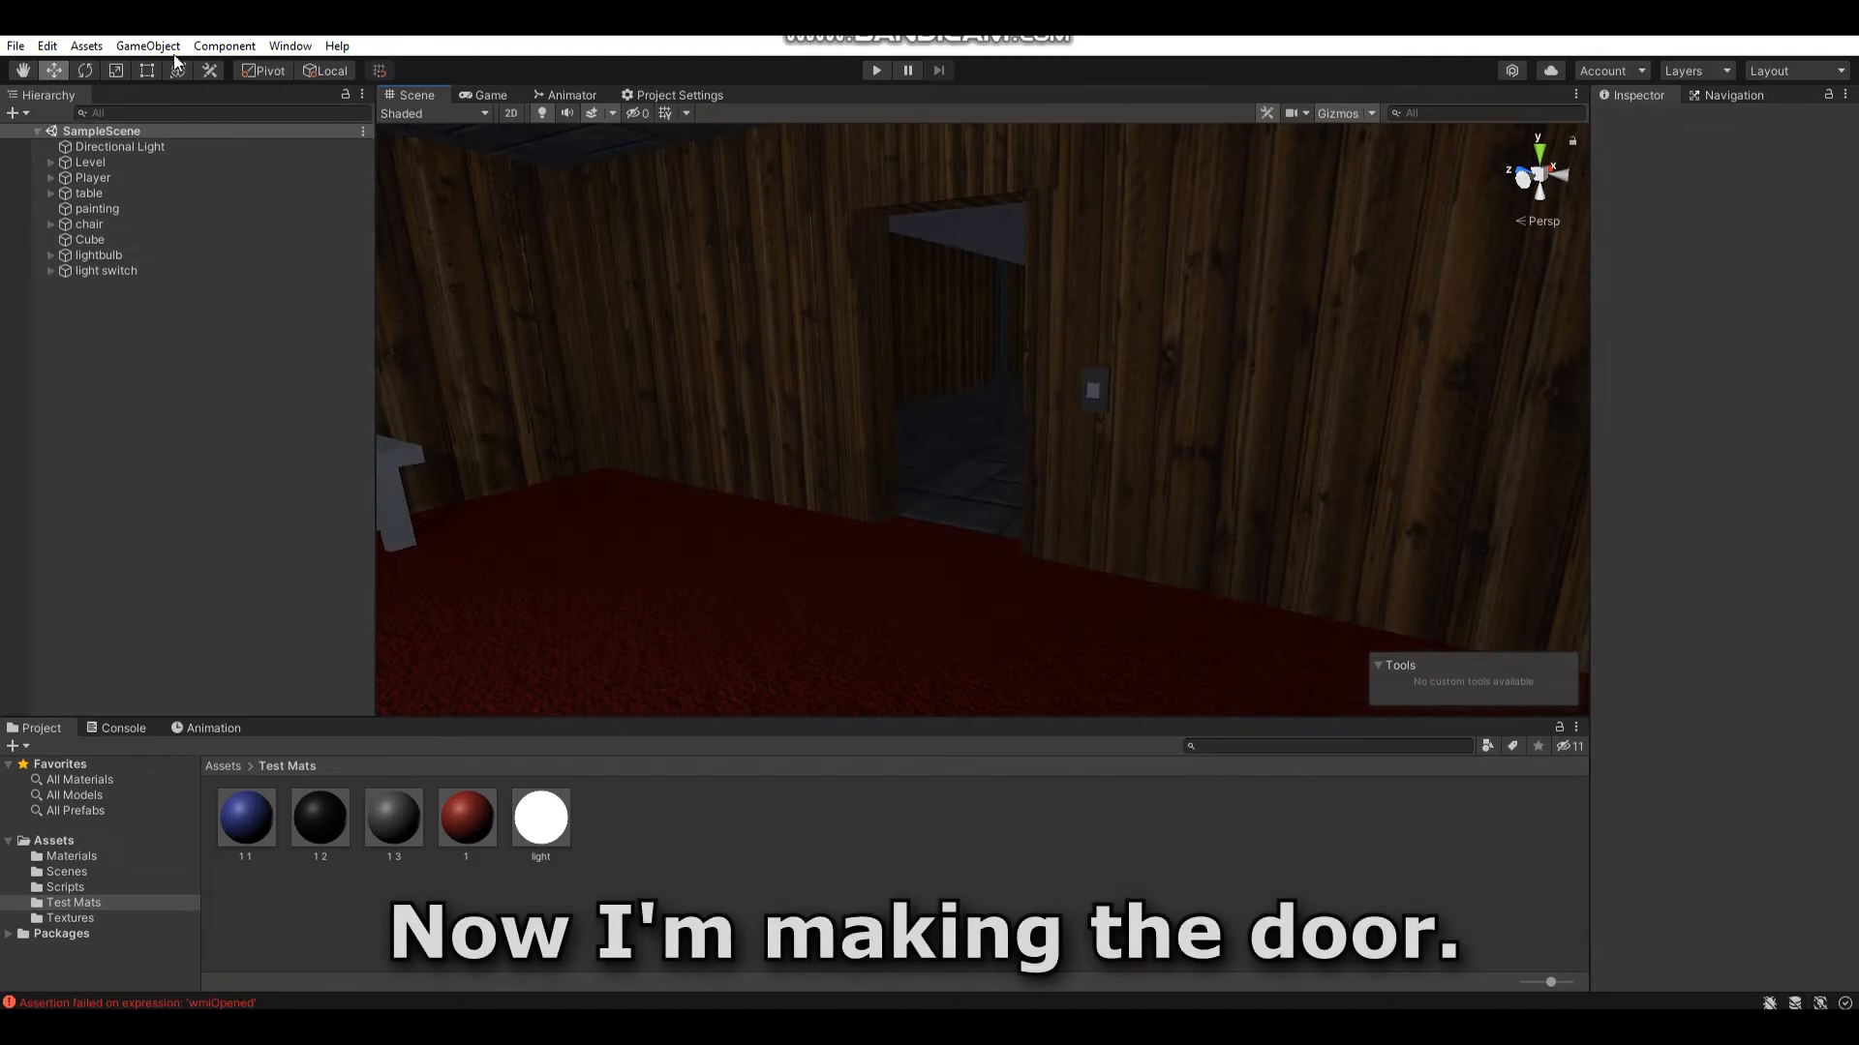
- Add a cube for the door, position it in the doorway at about X 5.292, Y 1.2, and scale it about 0.096 thick and 1.4 wide
{"action": "left_click", "coordinate": [148, 46]}
{"action": "mouse_move", "coordinate": [242, 143]}
{"action": "left_click", "coordinate": [407, 137]}
{"action": "right_click_drag", "start_coordinate": [833, 428], "coordinate": [972, 379]}
{"action": "left_click_drag", "start_coordinate": [943, 405], "coordinate": [765, 531]}
{"action": "left_click_drag", "start_coordinate": [629, 507], "coordinate": [868, 565]}
{"action": "left_click_drag", "start_coordinate": [930, 503], "coordinate": [914, 327]}
{"action": "right_click_drag", "start_coordinate": [1033, 380], "coordinate": [1034, 369]}
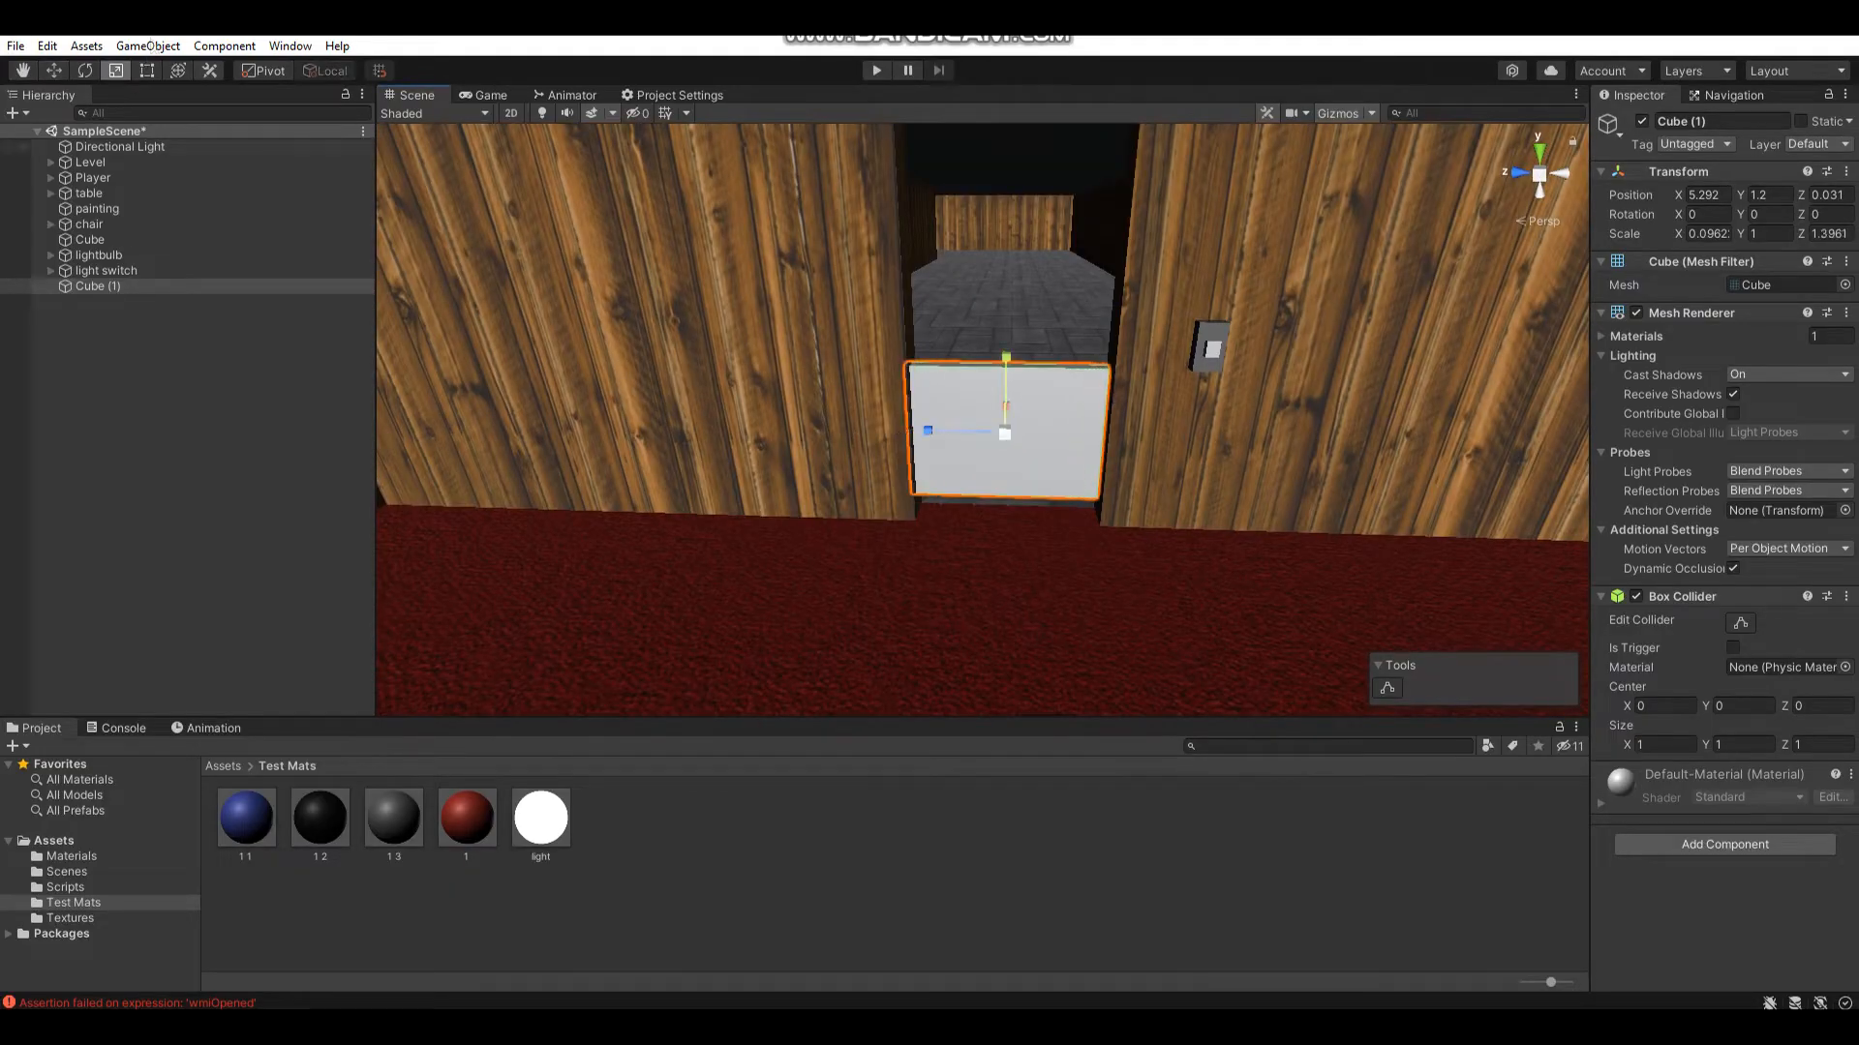
- Stretch the door cube to about 2.52 high and 1.41 wide, and raise it in the doorway to about Y 1.885
{"action": "key", "text": "w"}
{"action": "right_click_drag", "start_coordinate": [1002, 439], "coordinate": [978, 426]}
{"action": "key", "text": "s"}
{"action": "left_click_drag", "start_coordinate": [998, 381], "coordinate": [1001, 340]}
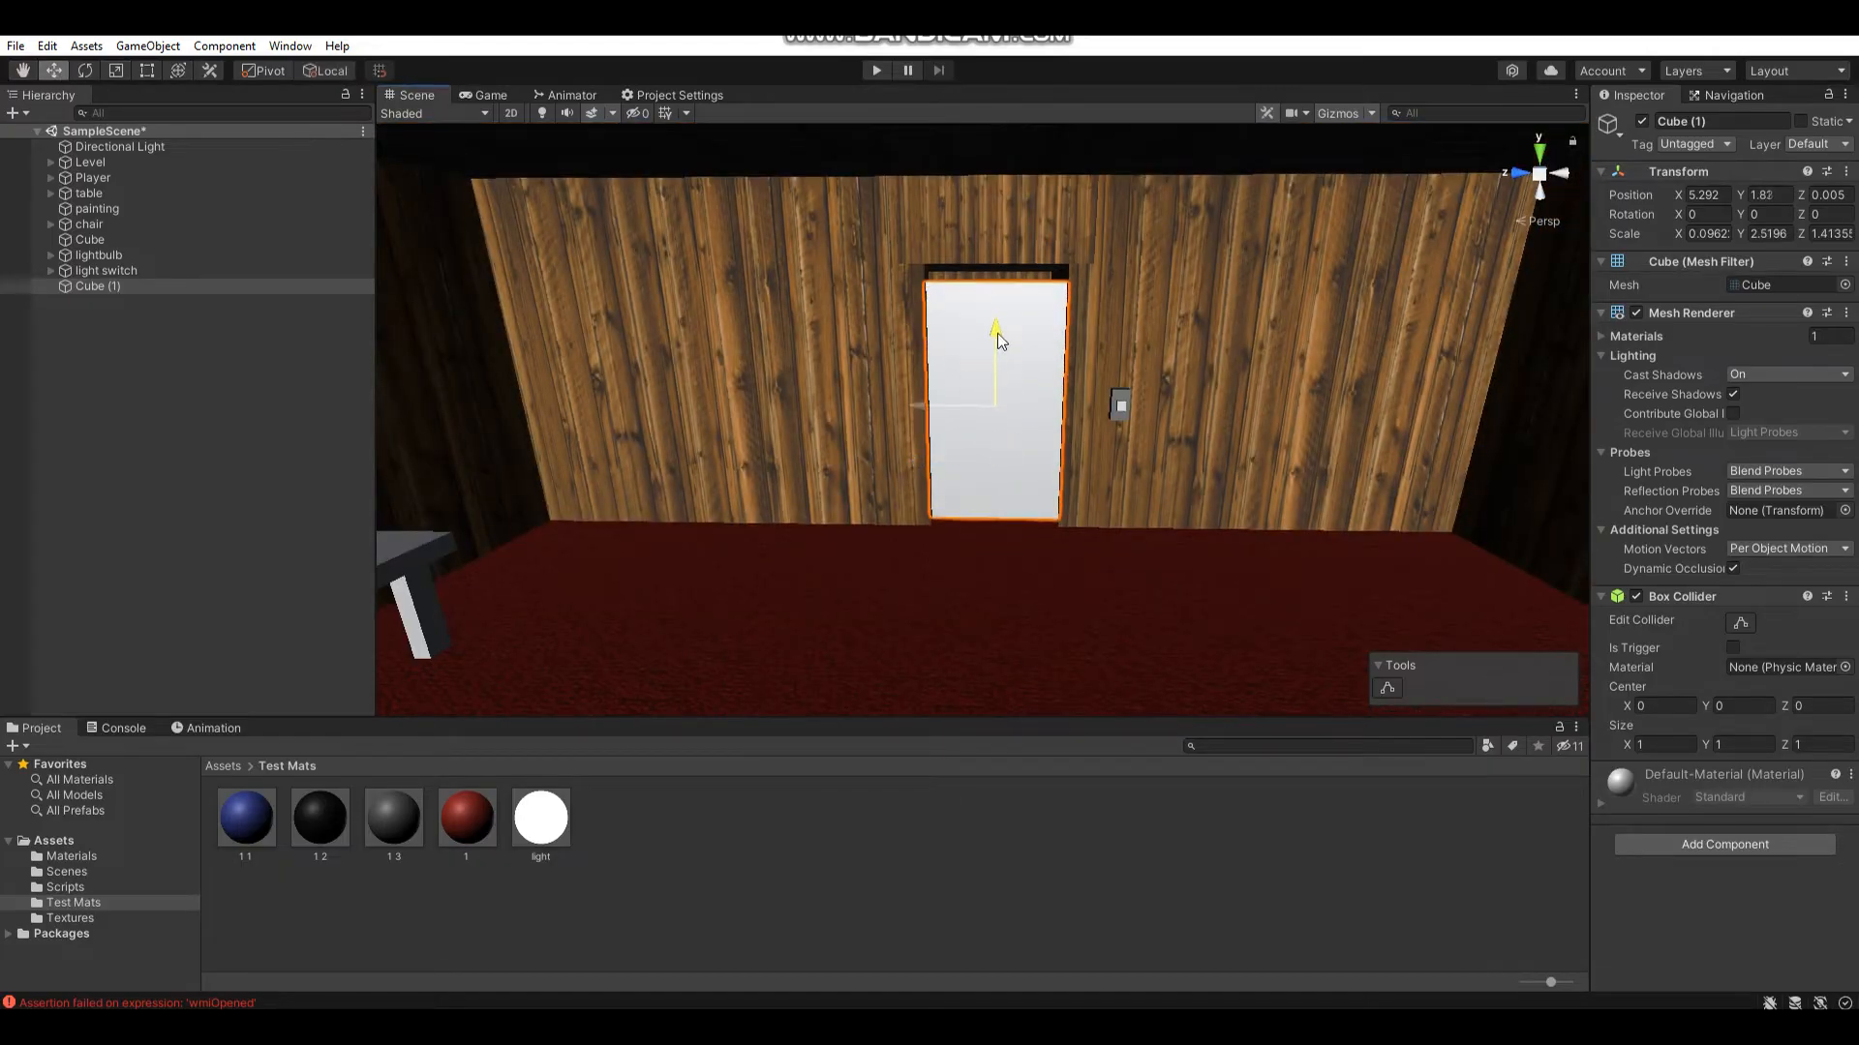
{"action": "key", "text": "w"}
{"action": "mouse_move", "coordinate": [993, 331]}
{"action": "right_mouse_down"}
{"action": "mouse_move", "coordinate": [1079, 420]}
{"action": "mouse_move", "coordinate": [1020, 317]}
{"action": "right_mouse_up"}
{"action": "left_click_drag", "start_coordinate": [1020, 317], "coordinate": [1020, 308]}
- Slide the door slab out of the doorway into the room along X
{"action": "key", "text": "s"}
{"action": "right_click_drag", "start_coordinate": [1021, 308], "coordinate": [1229, 319]}
{"action": "key", "text": "a"}
{"action": "left_click_drag", "start_coordinate": [974, 333], "coordinate": [1050, 336]}
{"action": "key", "text": "d"}
{"action": "right_click_drag", "start_coordinate": [1050, 337], "coordinate": [842, 294]}
- Duplicate a woodenwall material in the Materials folder and apply the copy to the door slab
{"action": "left_click", "coordinate": [296, 840]}
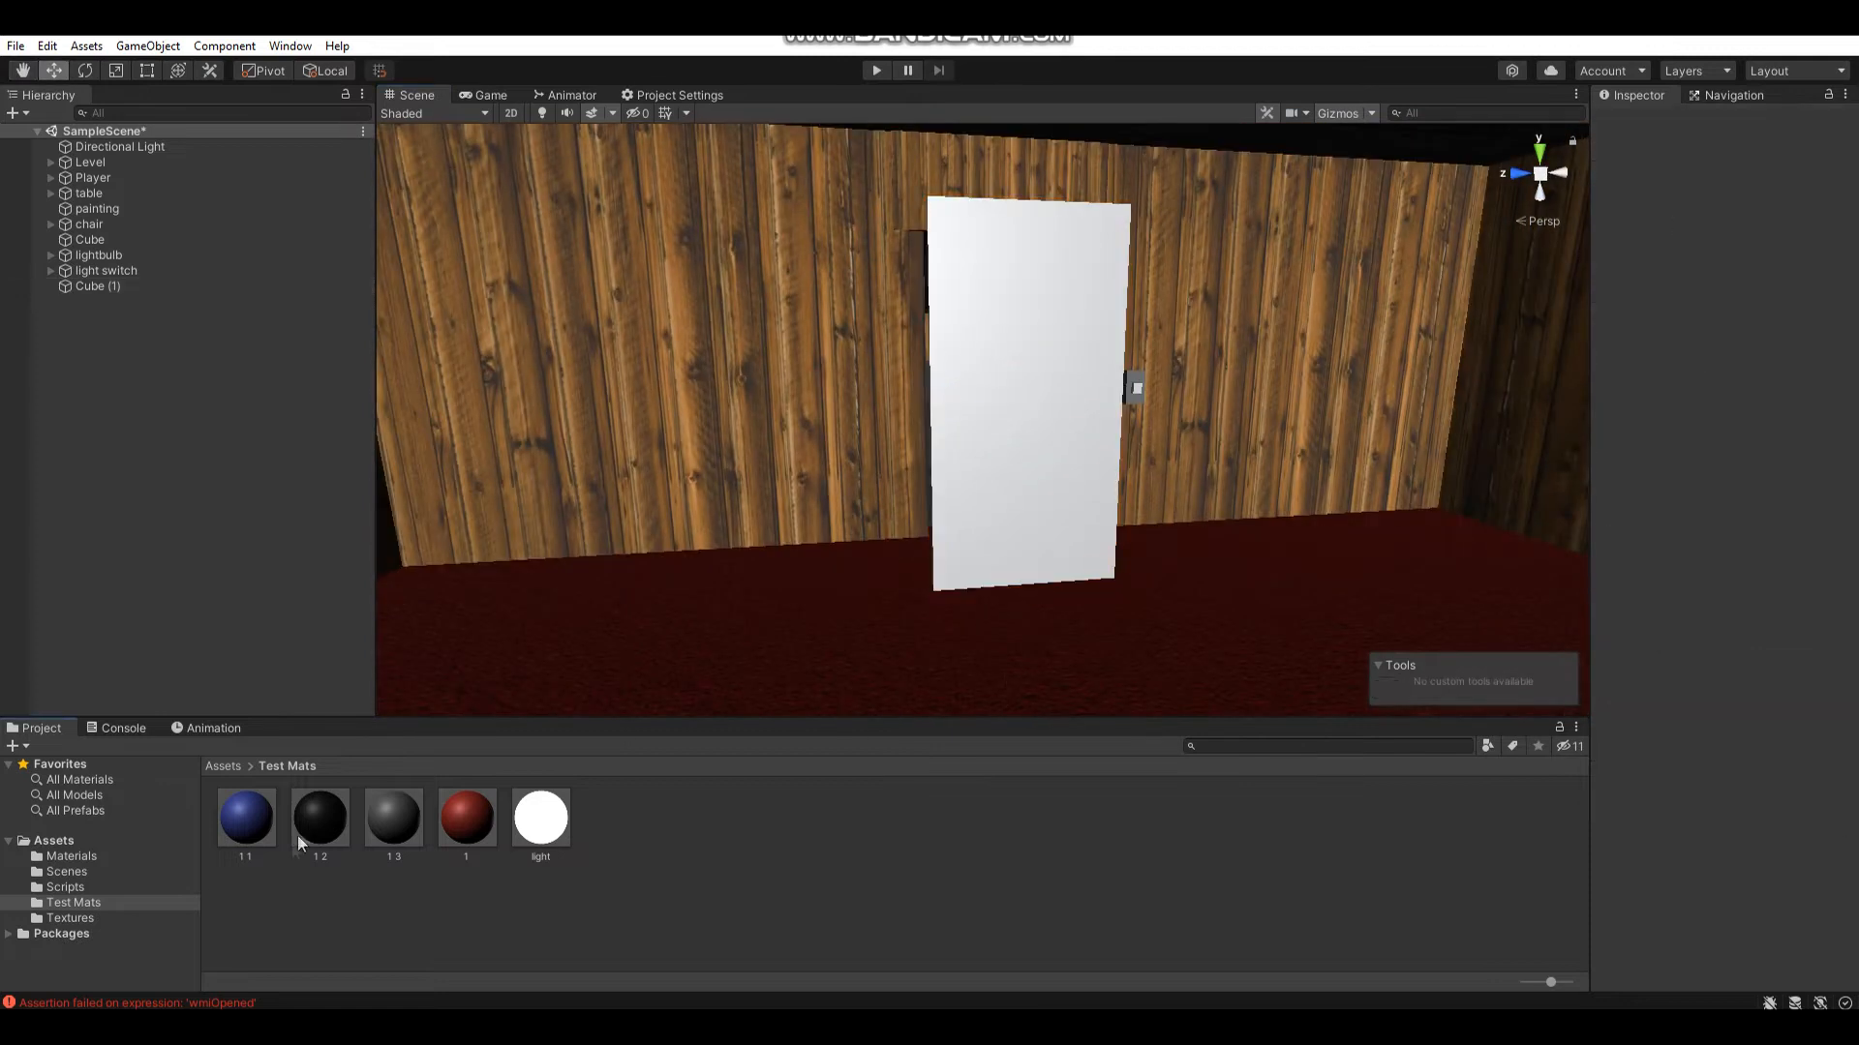
{"action": "left_click", "coordinate": [89, 875]}
{"action": "left_click", "coordinate": [82, 858]}
{"action": "left_click", "coordinate": [774, 831]}
{"action": "key", "text": "ctrl+d"}
{"action": "left_click_drag", "start_coordinate": [913, 822], "coordinate": [989, 544]}
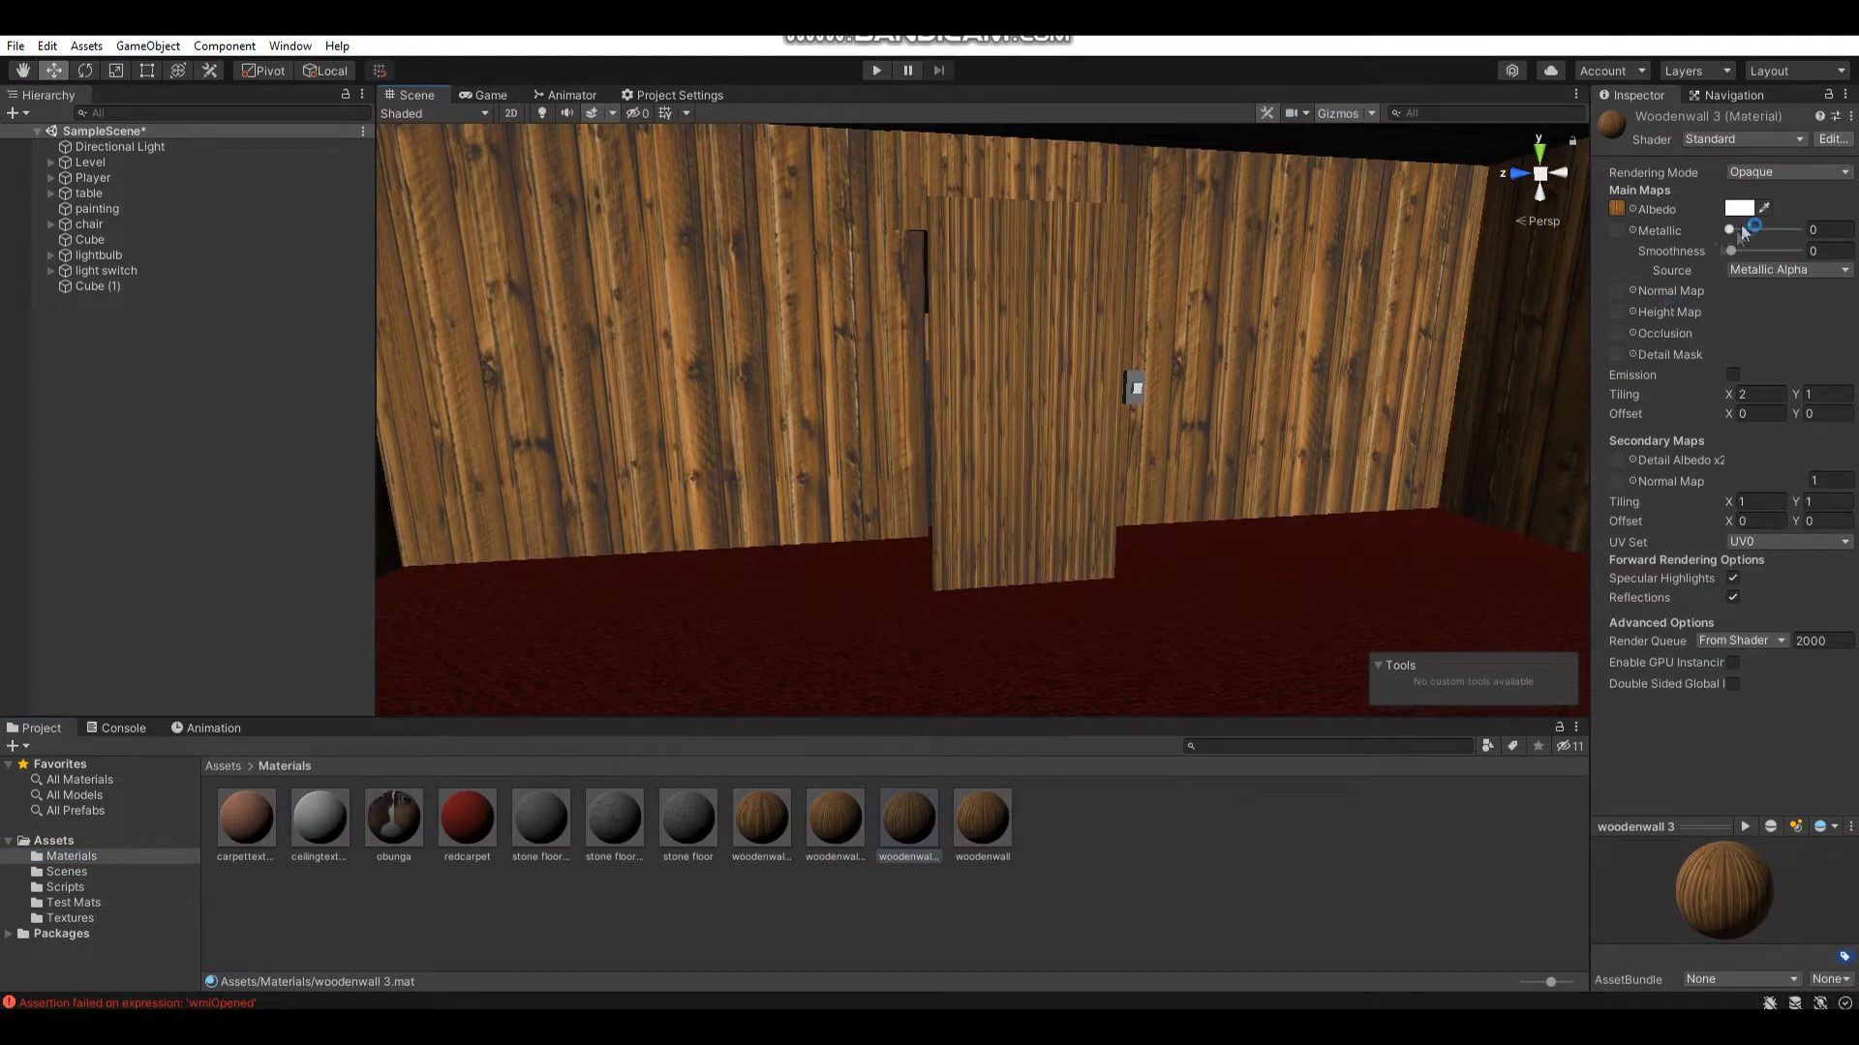
- Darken the copied wood material's albedo to grey and set its X tiling to 1
{"action": "left_click", "coordinate": [1739, 208]}
{"action": "left_click_drag", "start_coordinate": [1692, 346], "coordinate": [1611, 377]}
{"action": "left_click", "coordinate": [1842, 192]}
{"action": "left_click", "coordinate": [1758, 395]}
{"action": "type", "text": "1"}
- Shift the door slab to X 4.239, then create an empty parent for it named door
{"action": "right_click_drag", "start_coordinate": [842, 426], "coordinate": [984, 465]}
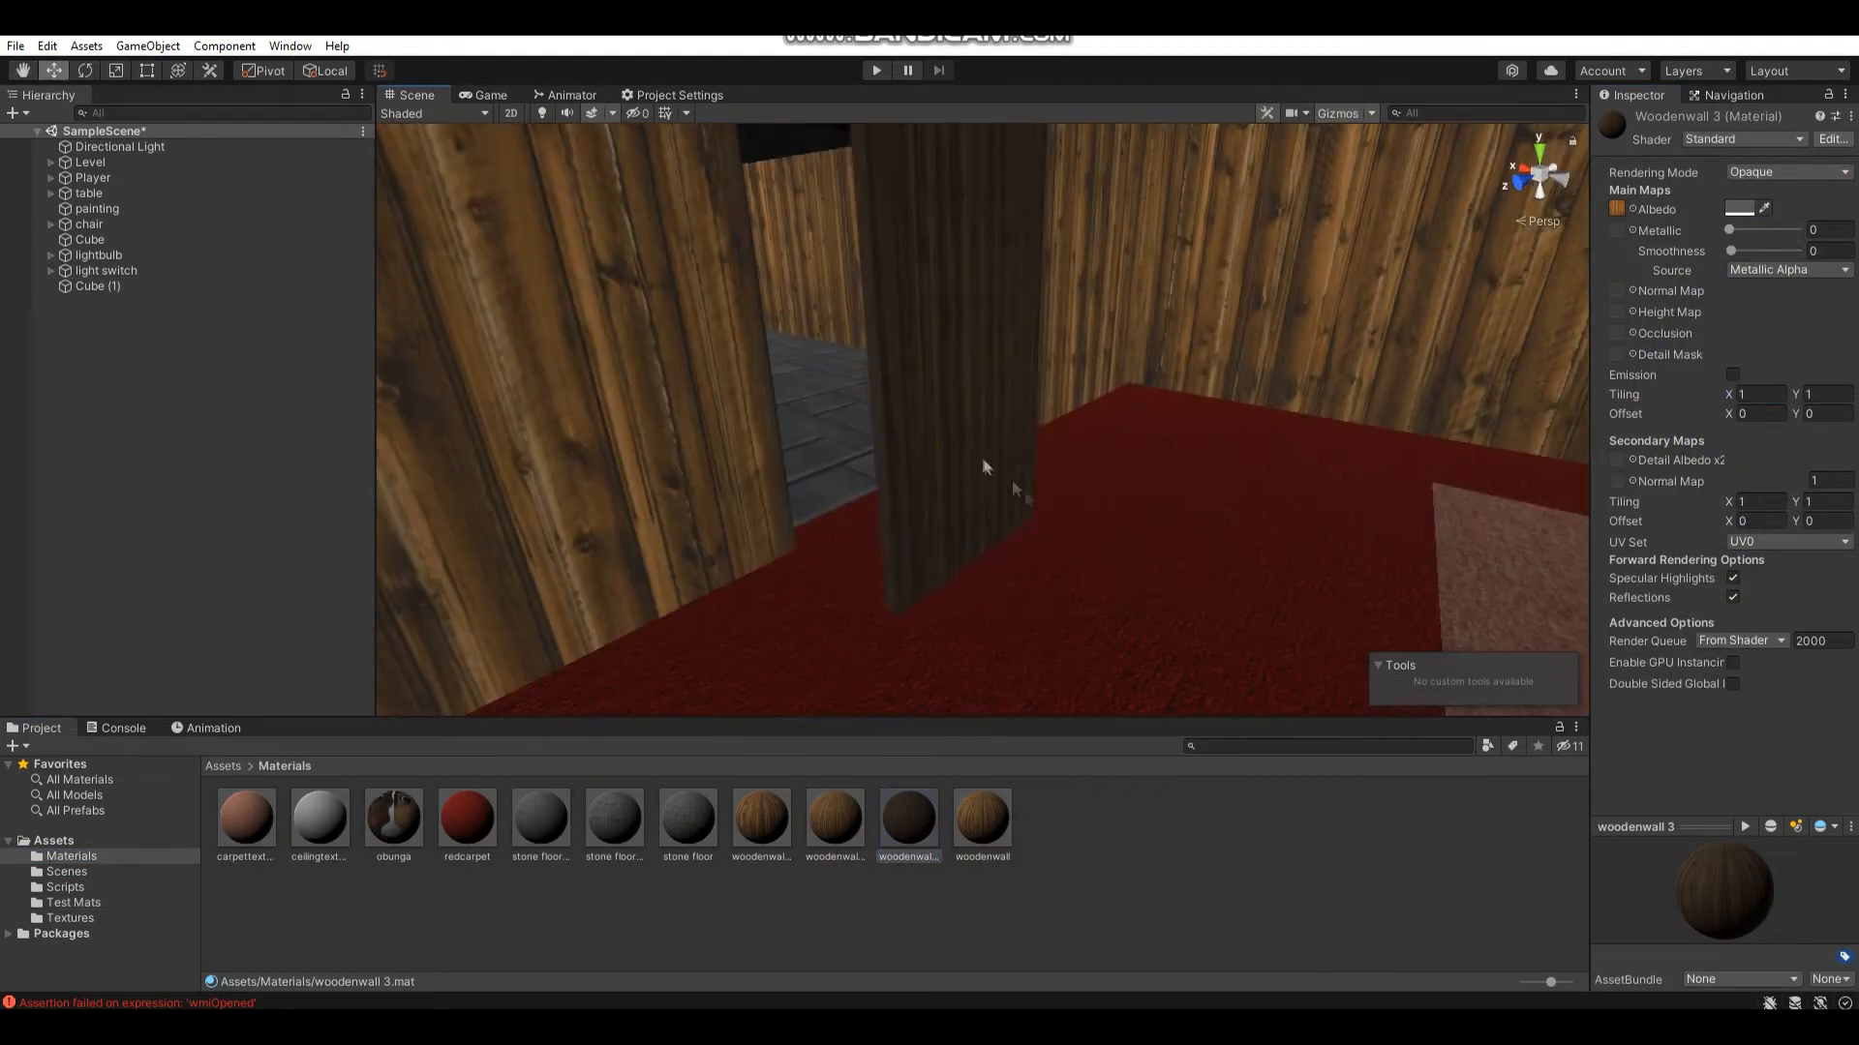
{"action": "left_click", "coordinate": [1011, 473]}
{"action": "left_click_drag", "start_coordinate": [982, 358], "coordinate": [948, 356]}
{"action": "right_click_drag", "start_coordinate": [944, 358], "coordinate": [677, 368]}
{"action": "right_click", "coordinate": [177, 286]}
{"action": "left_click", "coordinate": [257, 542]}
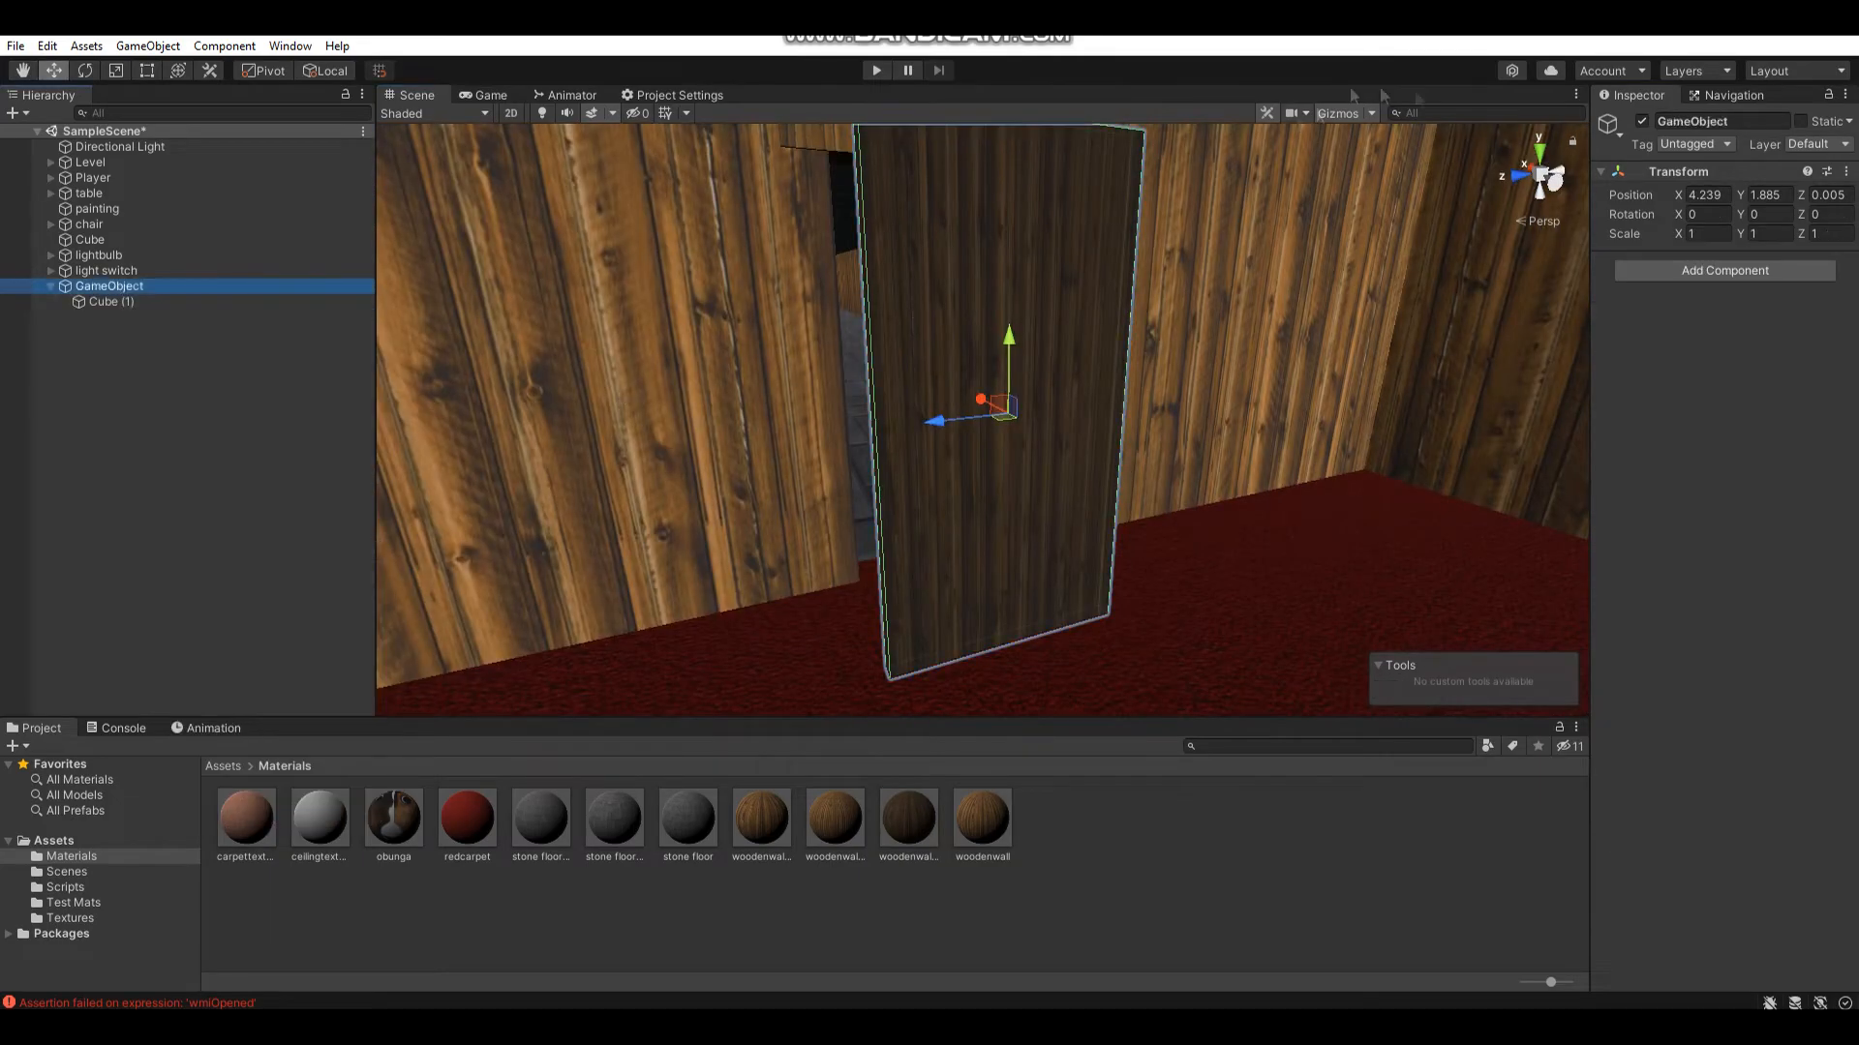
- Add a cylinder under door as its knob, rotated 90 on Z with scale X 0.15 and Y 0.2, and place it through the slab
{"action": "right_click", "coordinate": [162, 286]}
{"action": "mouse_move", "coordinate": [290, 570]}
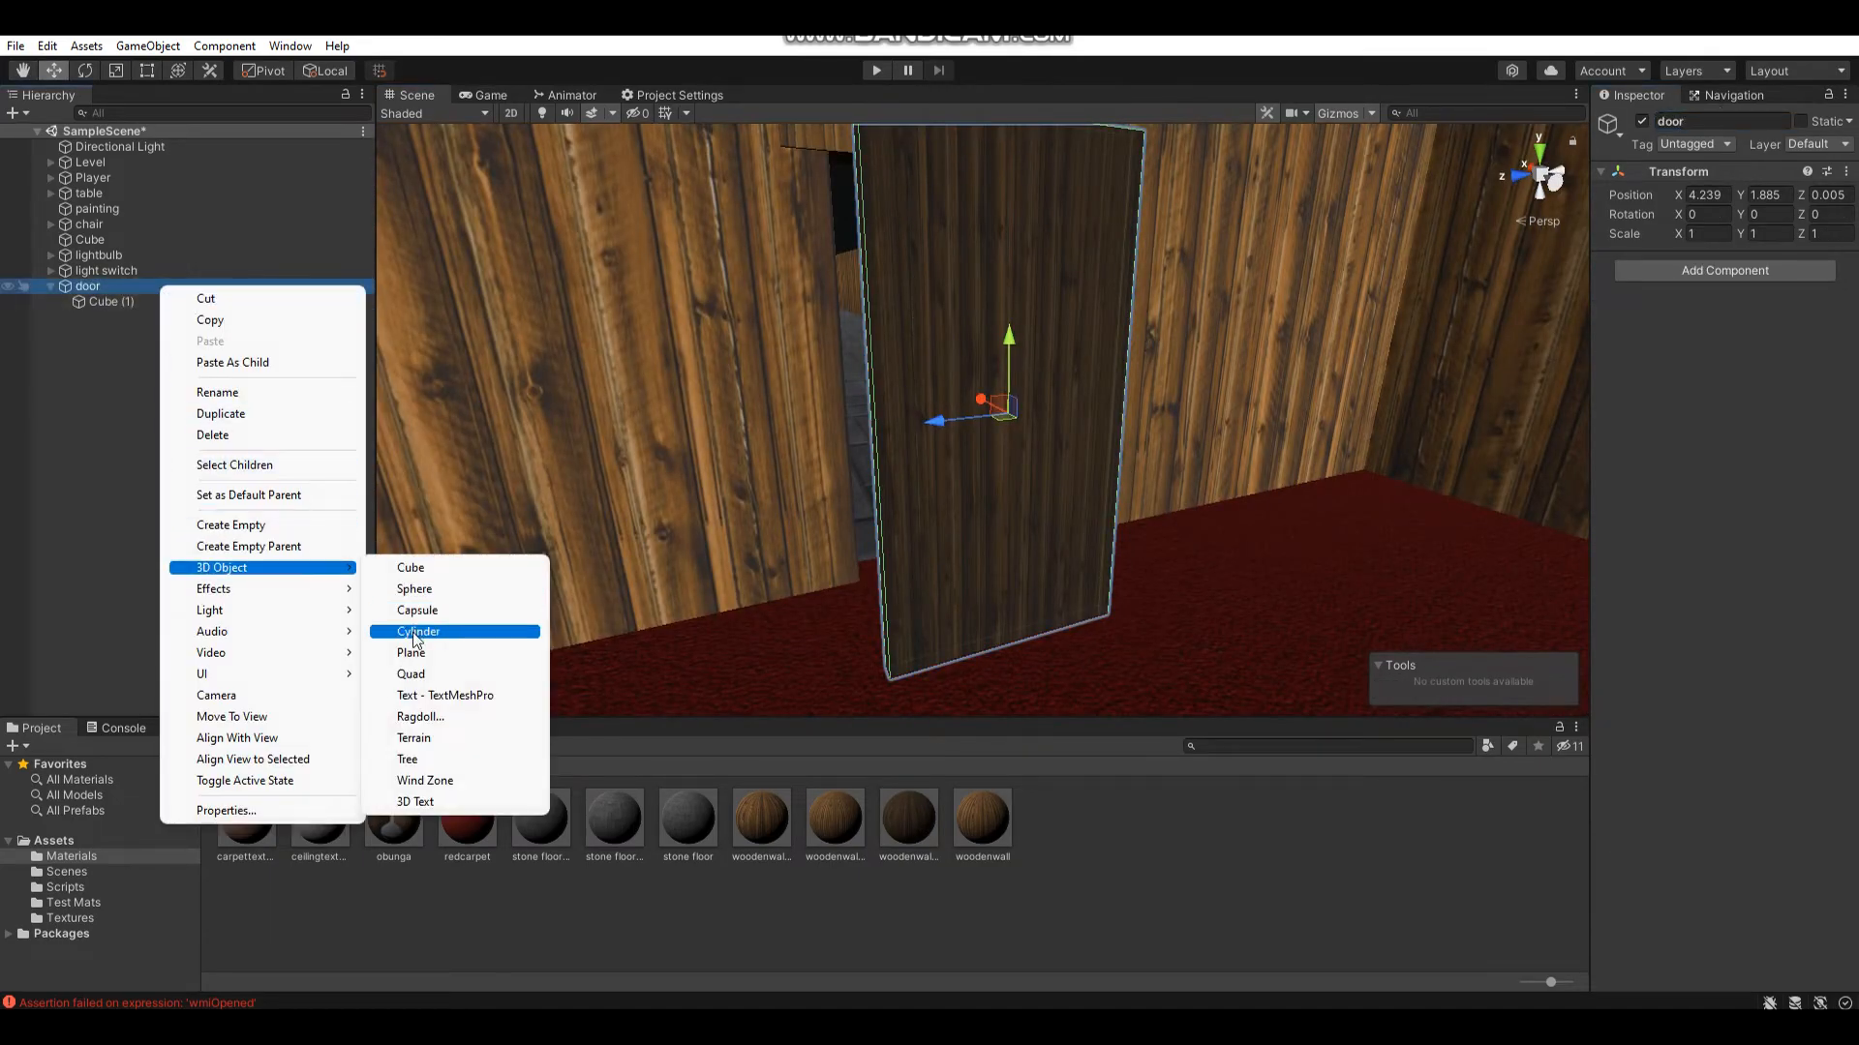
{"action": "left_click", "coordinate": [460, 630]}
{"action": "left_click", "coordinate": [1837, 216]}
{"action": "type", "text": "90"}
{"action": "left_click", "coordinate": [1774, 236]}
{"action": "type", "text": ".2"}
{"action": "left_click", "coordinate": [1723, 234]}
{"action": "type", "text": ".15"}
{"action": "left_click_drag", "start_coordinate": [1258, 462], "coordinate": [828, 435], "text": "alt"}
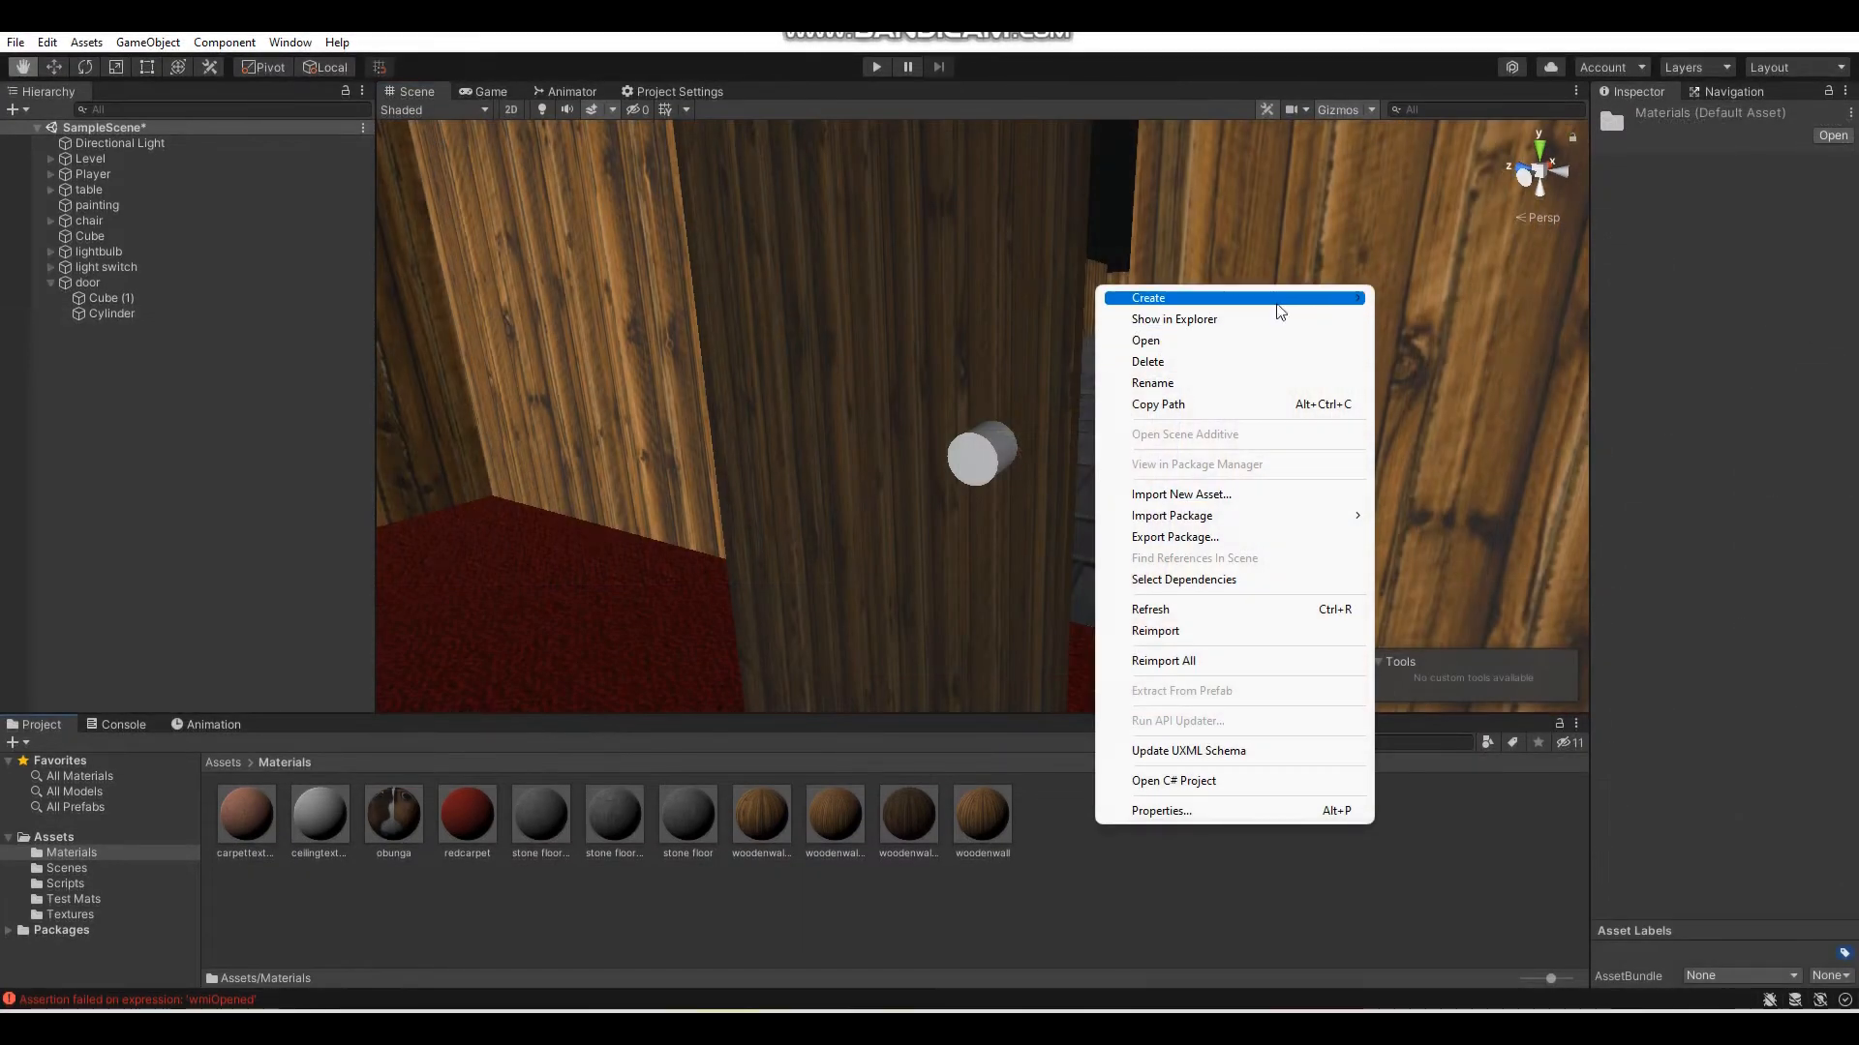
- Create a material named knob in the Materials folder and apply it to the door's cylinder
{"action": "mouse_move", "coordinate": [1249, 298]}
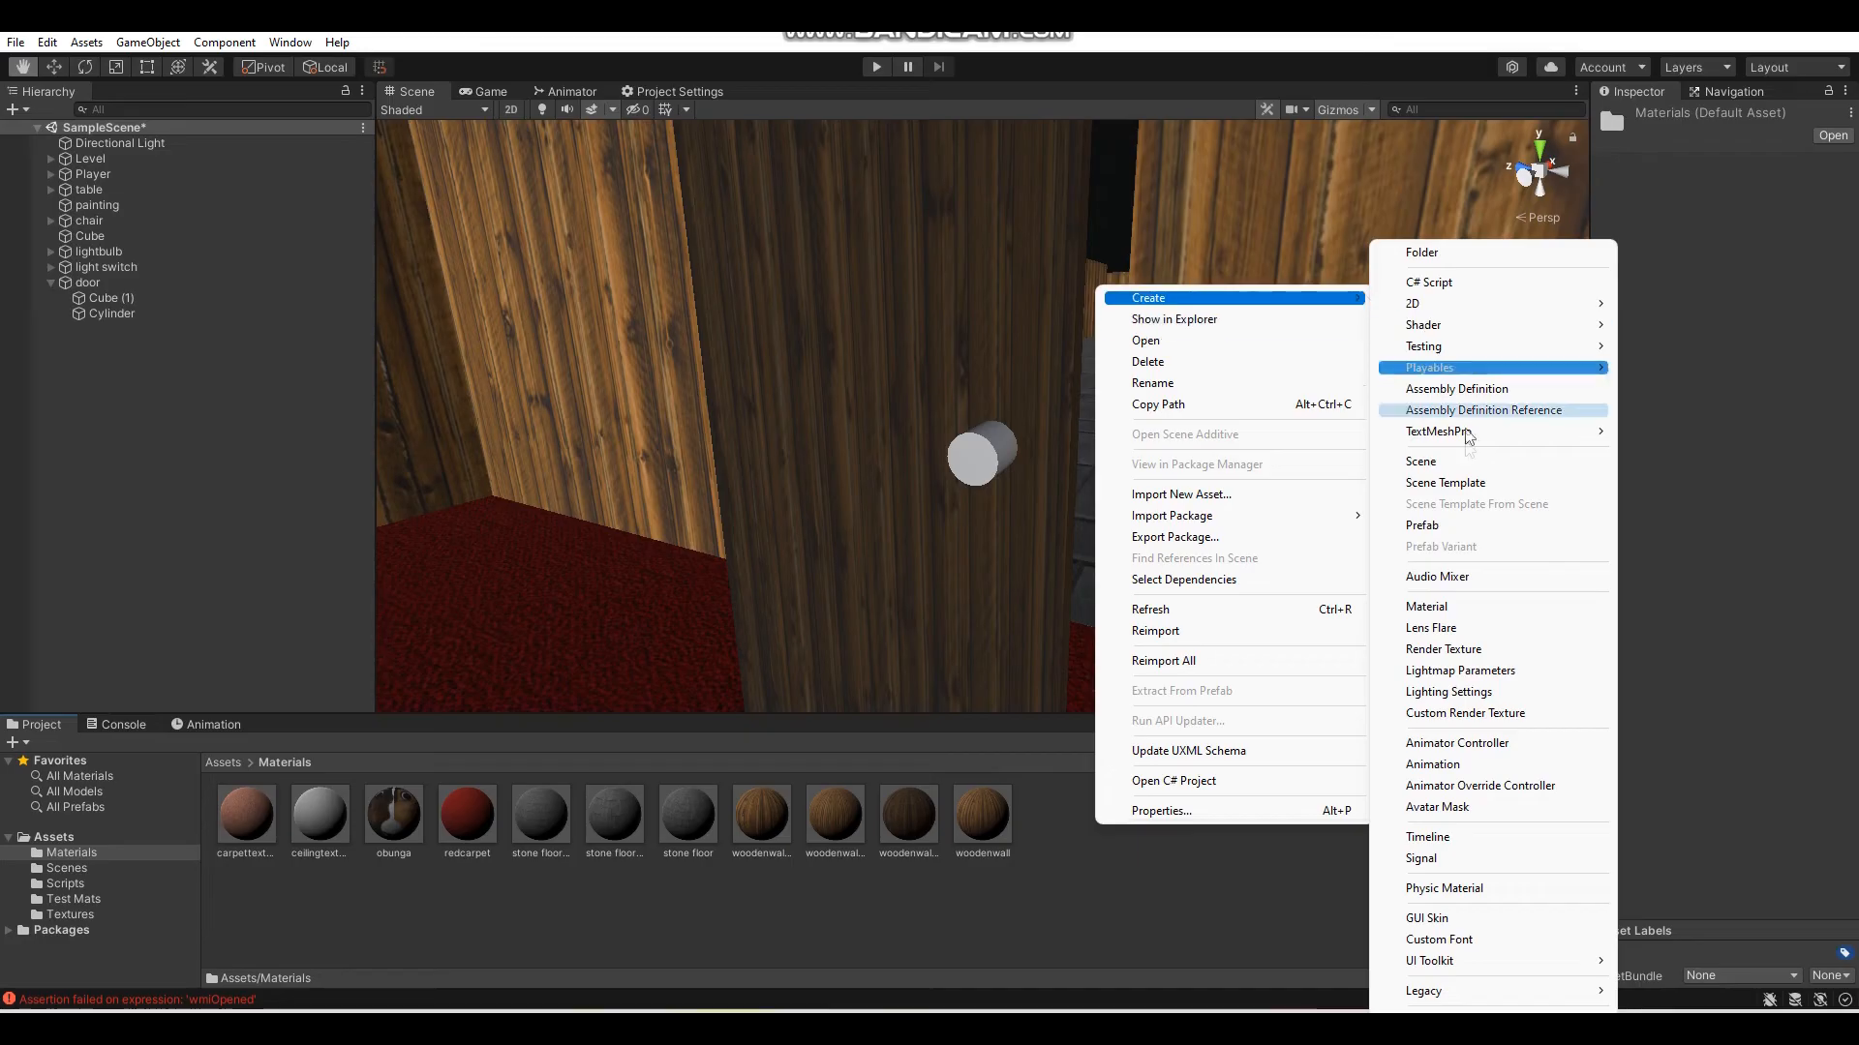
{"action": "left_click", "coordinate": [1439, 608]}
{"action": "type", "text": "knob"}
{"action": "key", "text": "Return"}
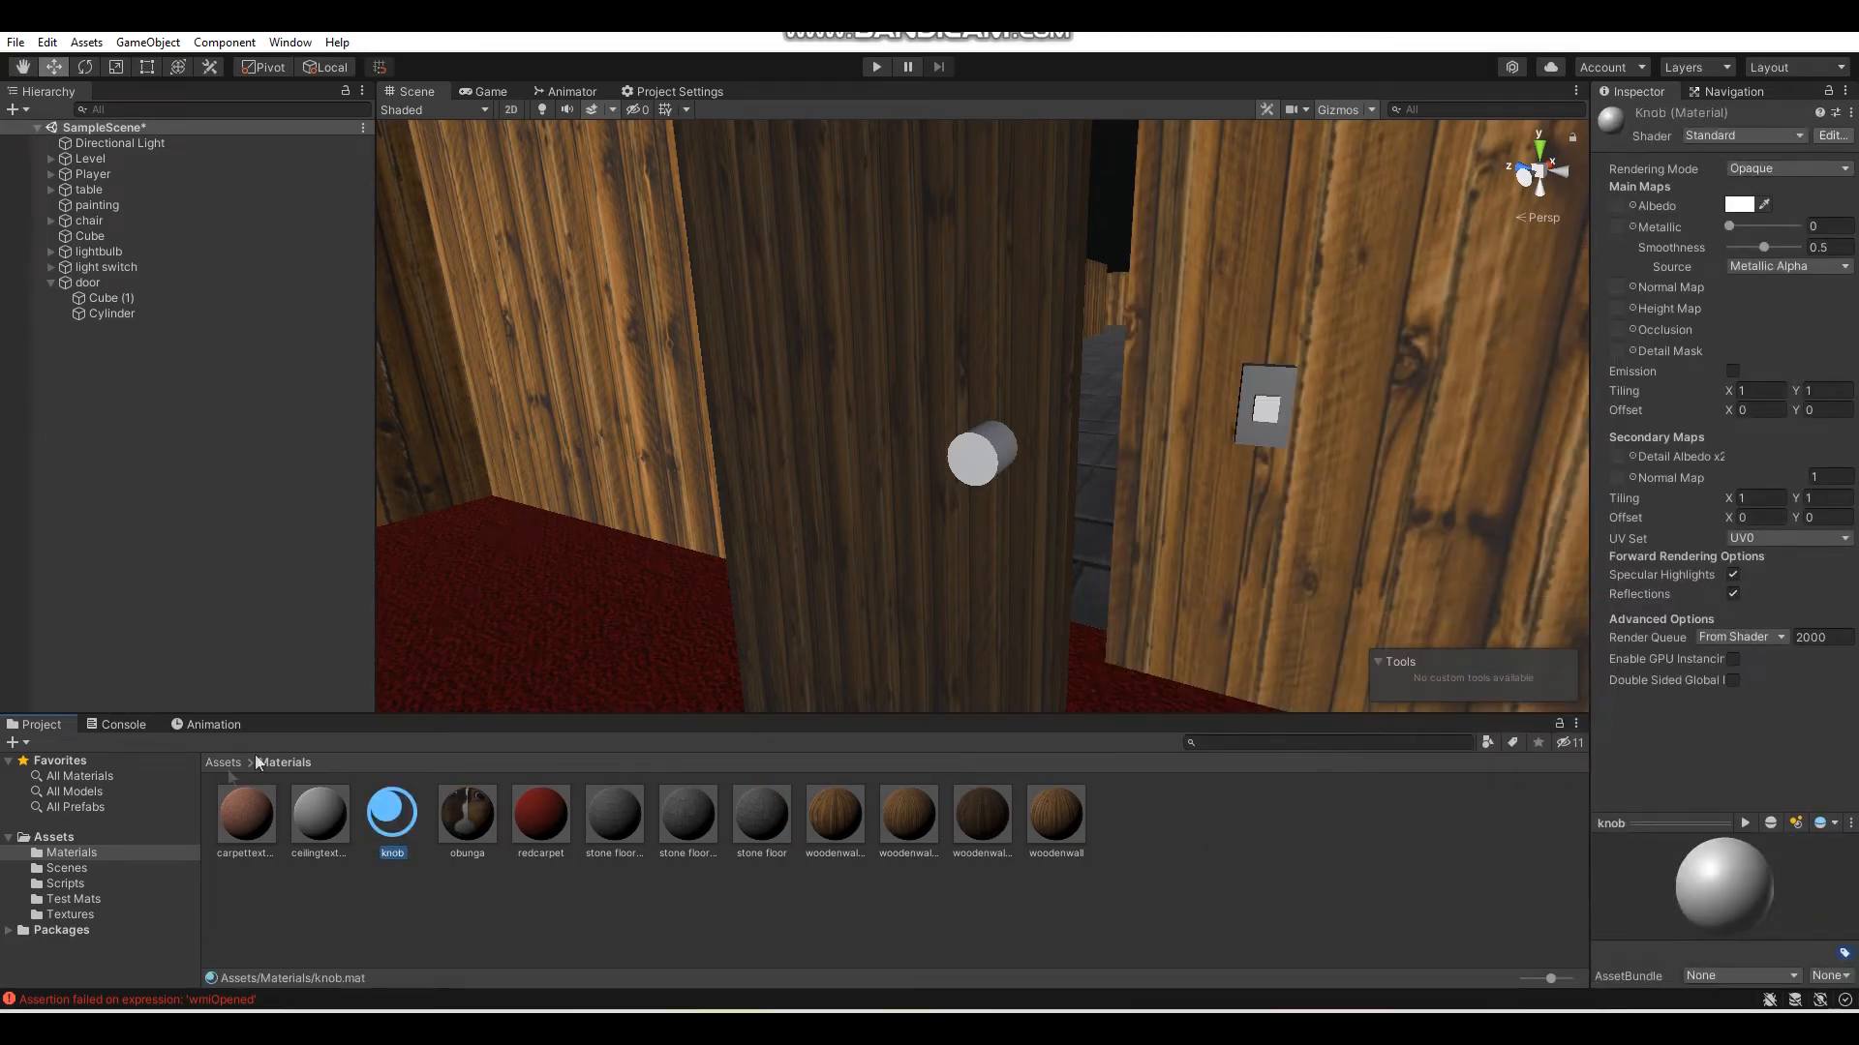
{"action": "left_click_drag", "start_coordinate": [415, 835], "coordinate": [980, 463]}
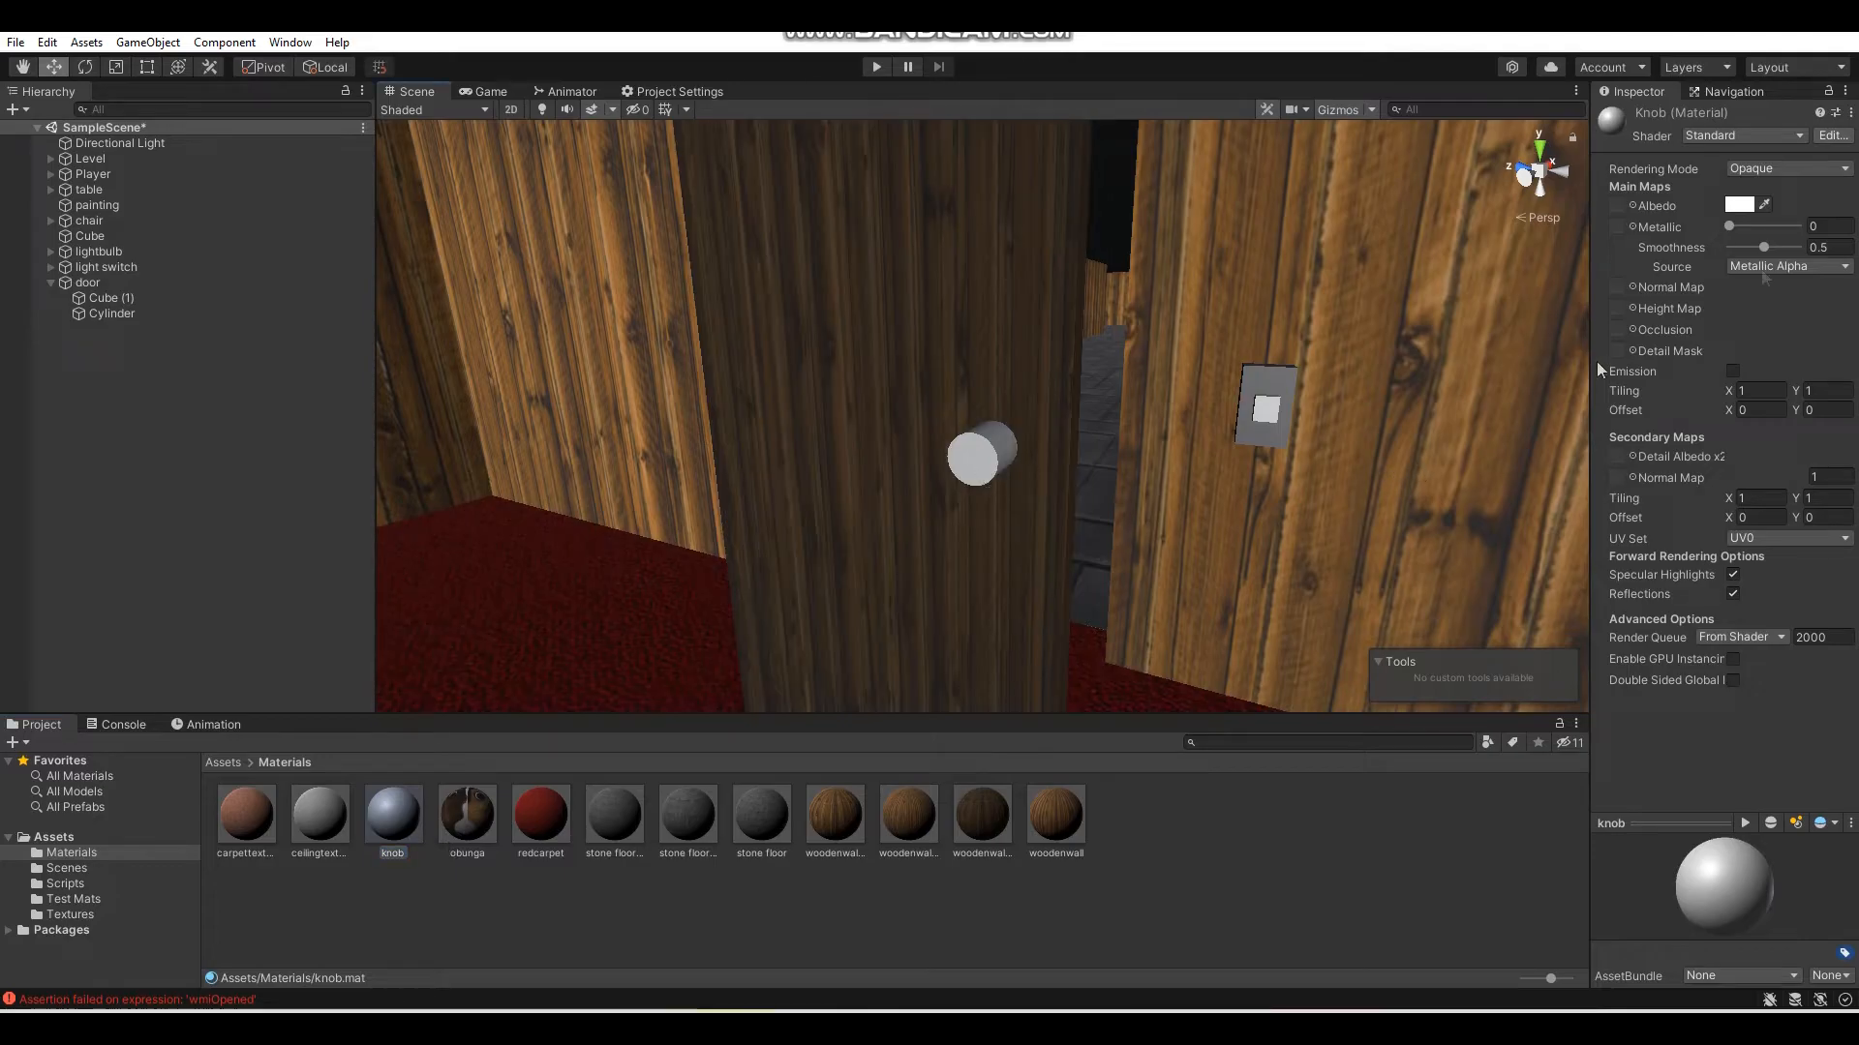
- Set the knob material's albedo to FFB400 and its metallic value to 1
{"action": "left_click", "coordinate": [1739, 205]}
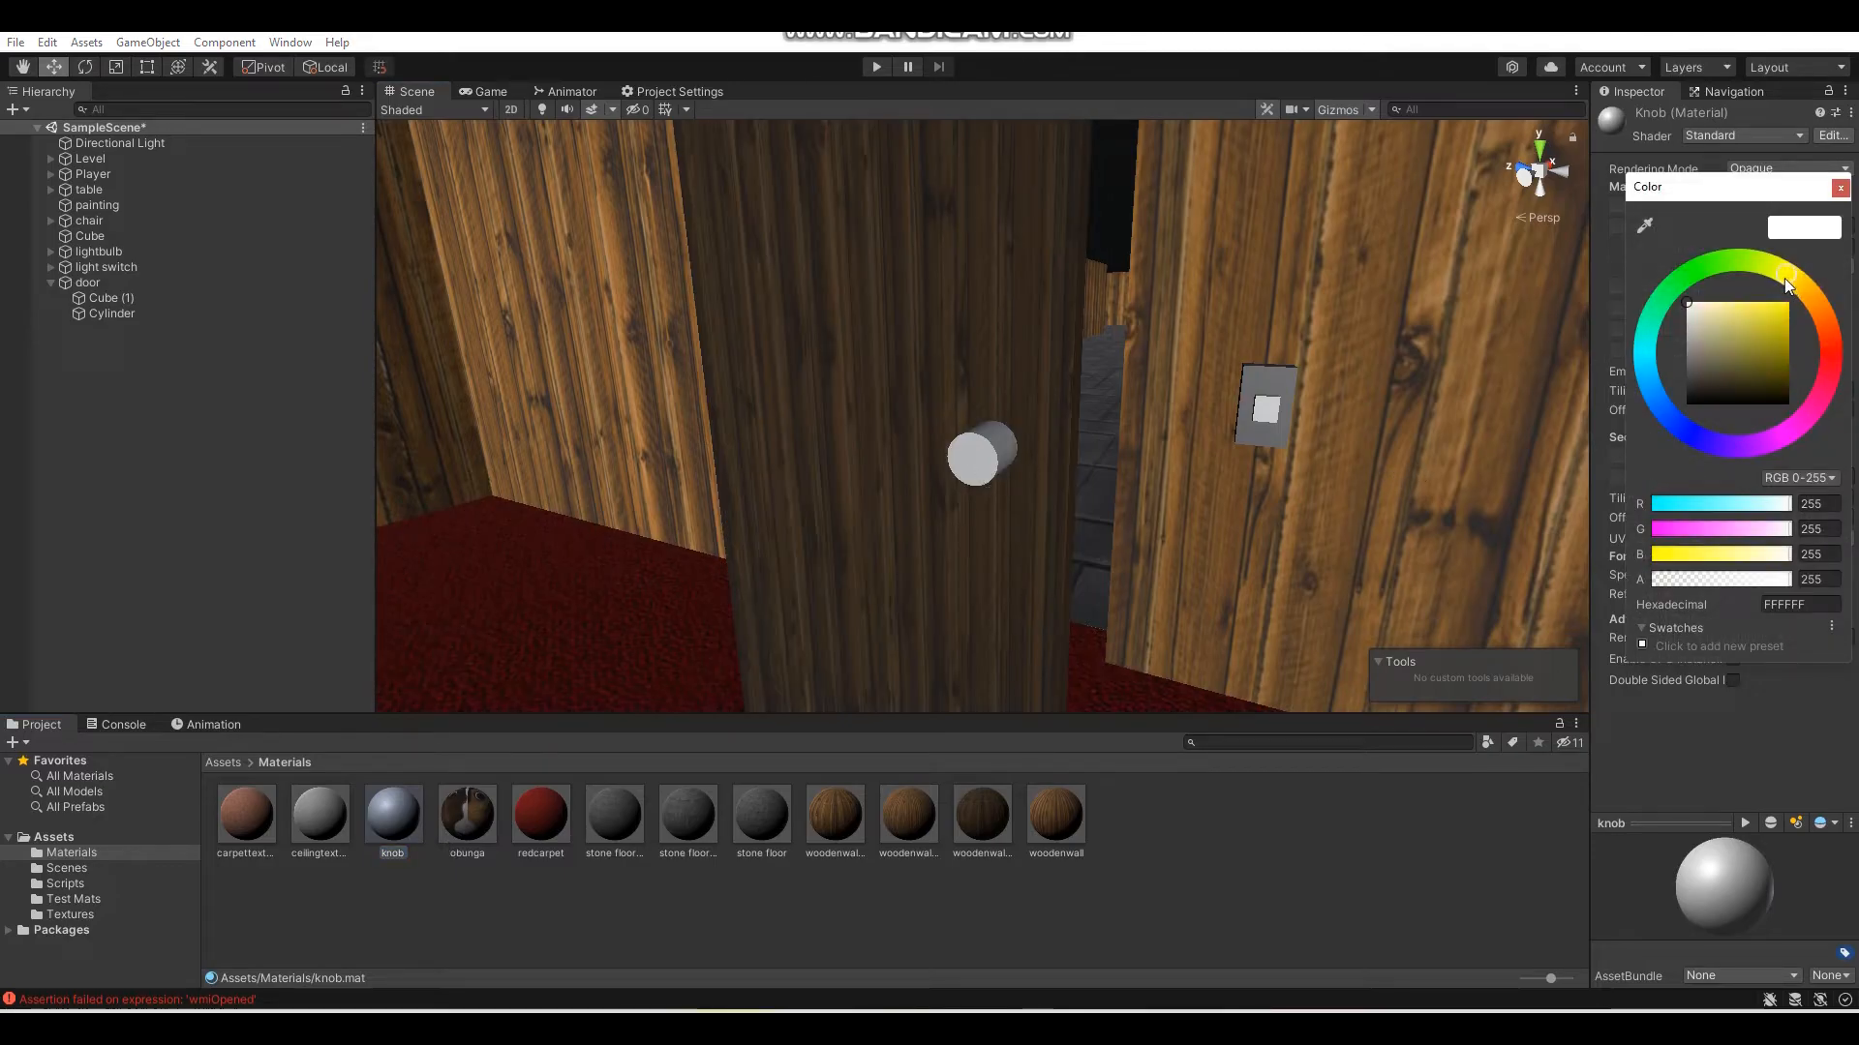
{"action": "left_click_drag", "start_coordinate": [1777, 329], "coordinate": [1837, 277]}
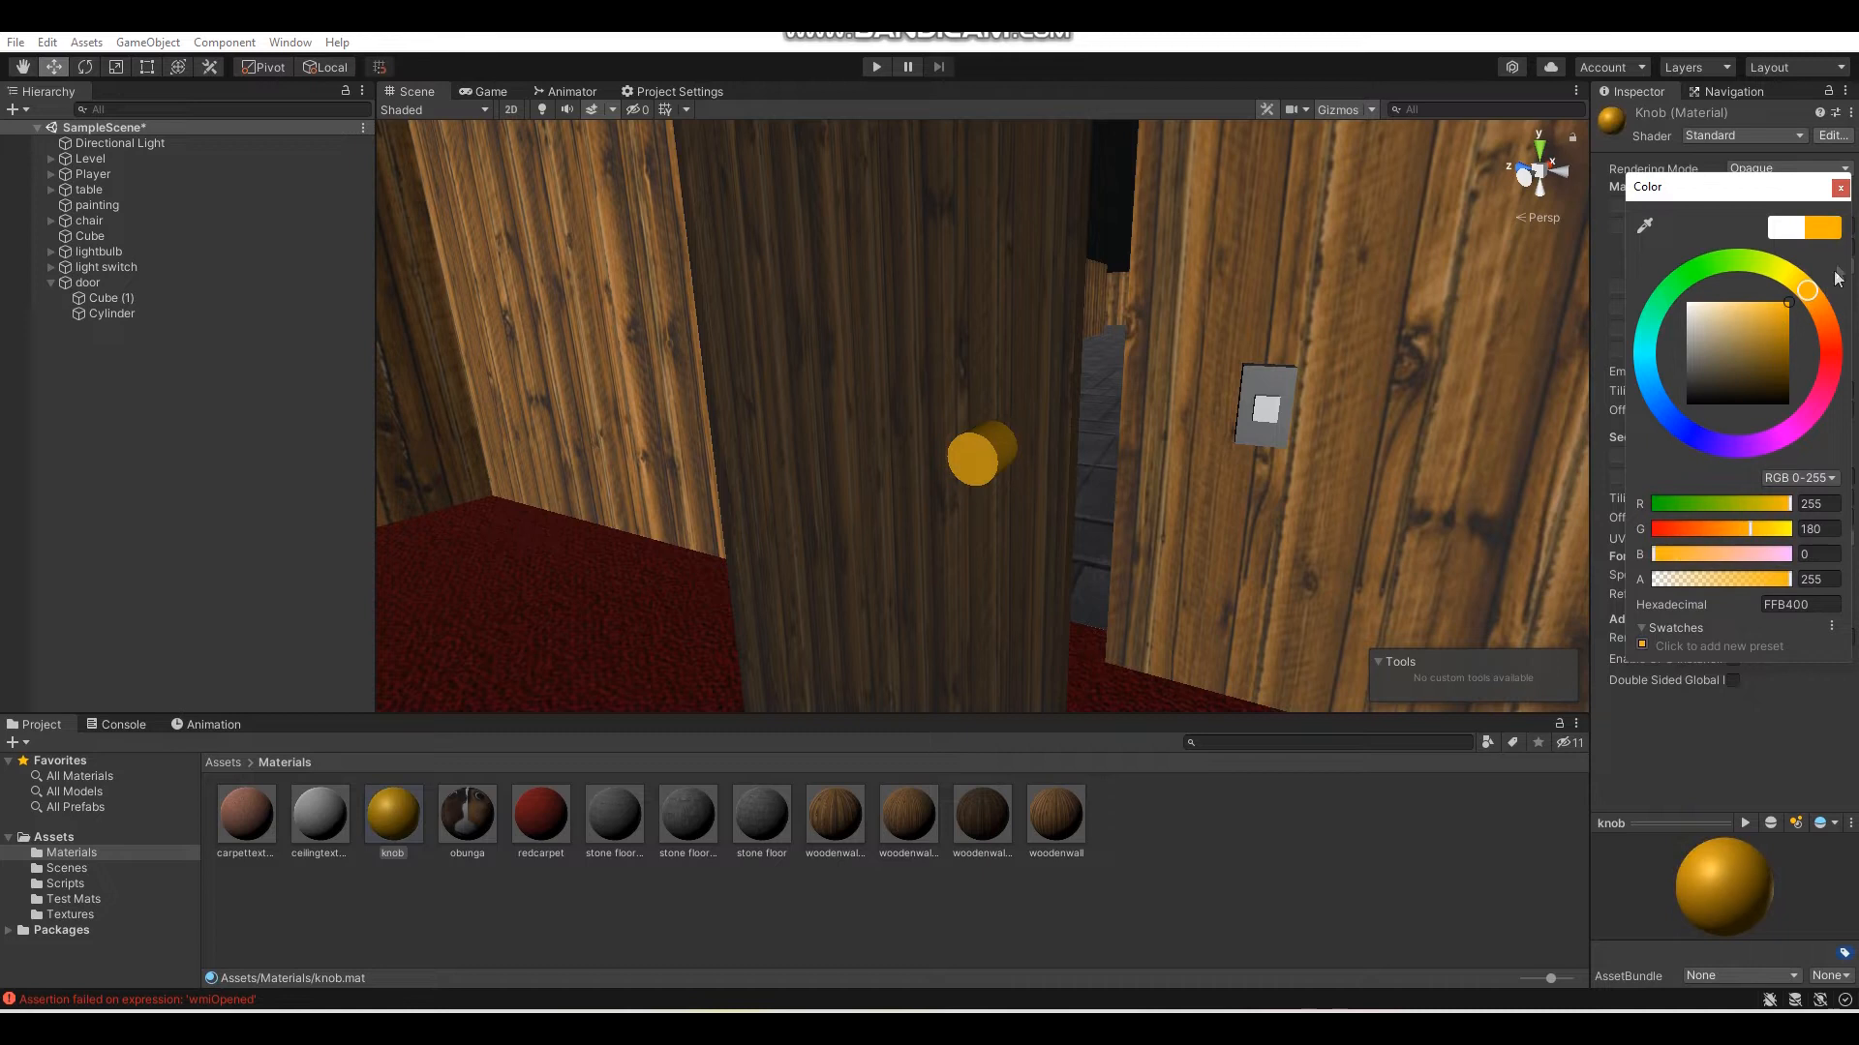
{"action": "left_click", "coordinate": [1836, 190]}
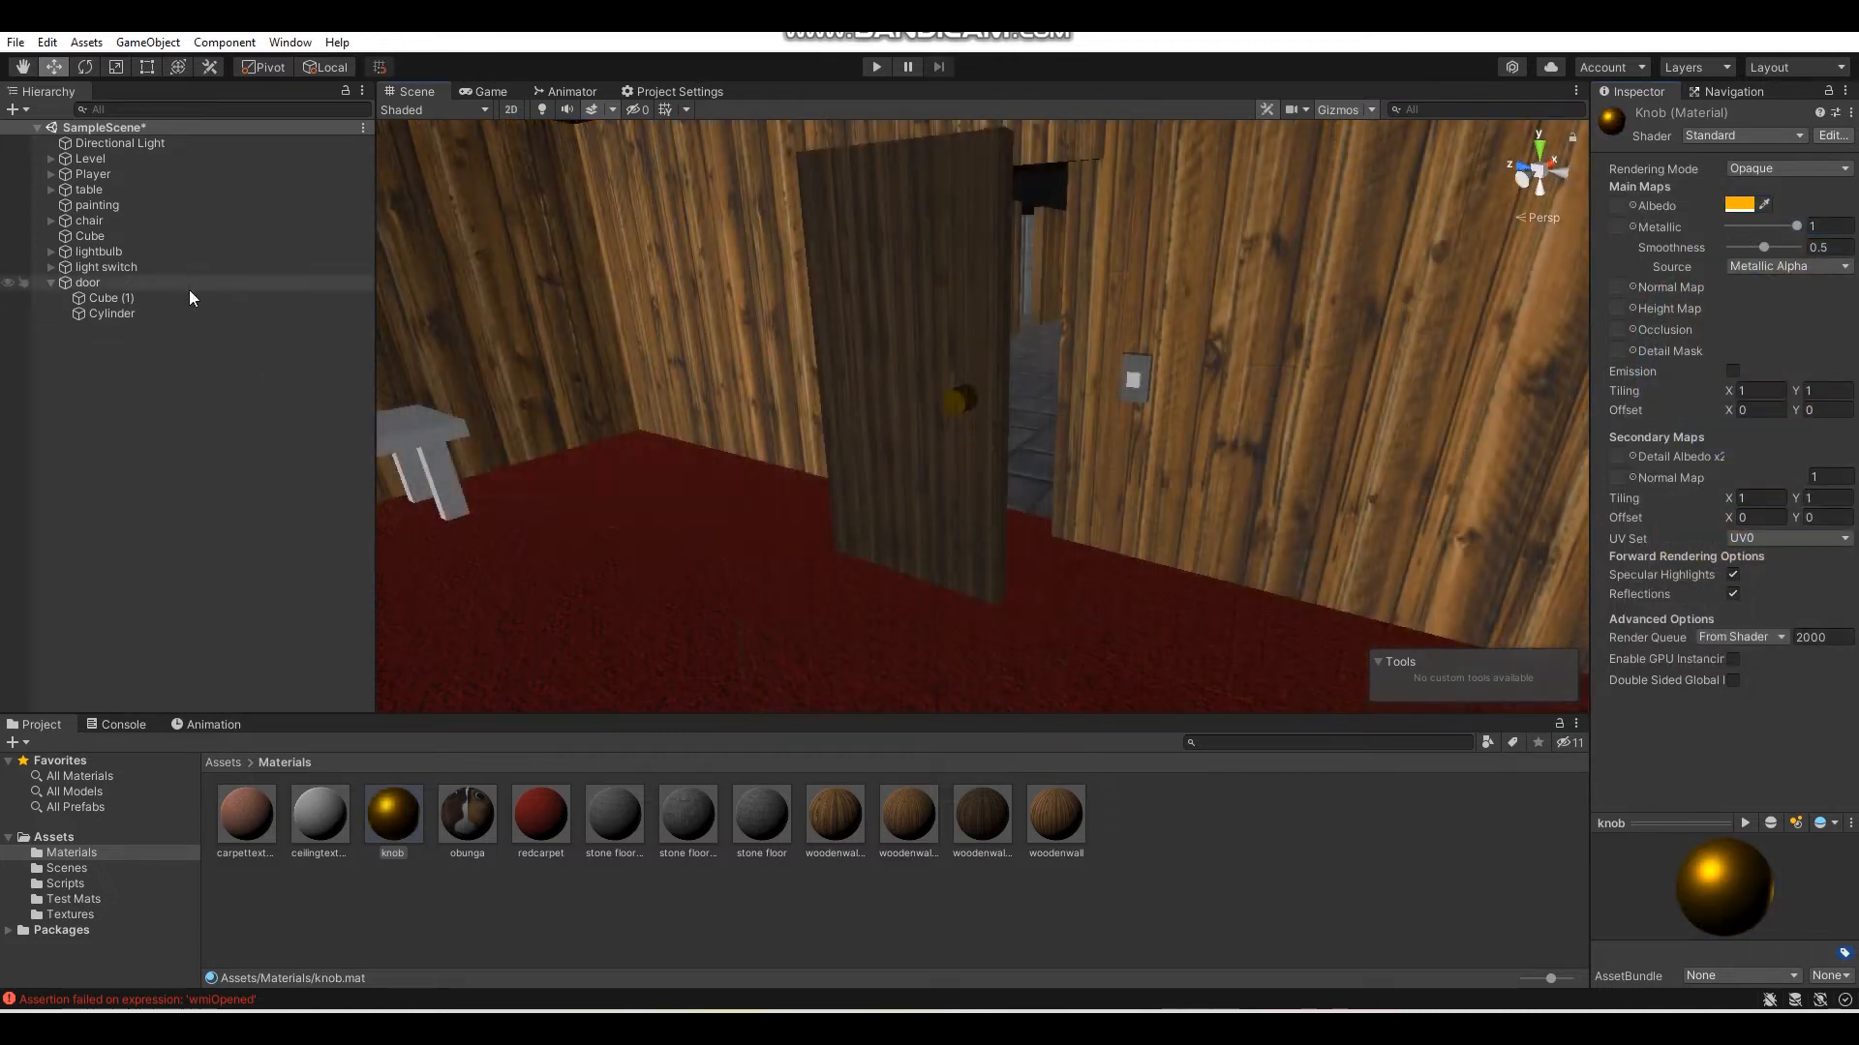
- Select the door parent object and switch the tool handle position from Pivot to Center
{"action": "left_click", "coordinate": [189, 287]}
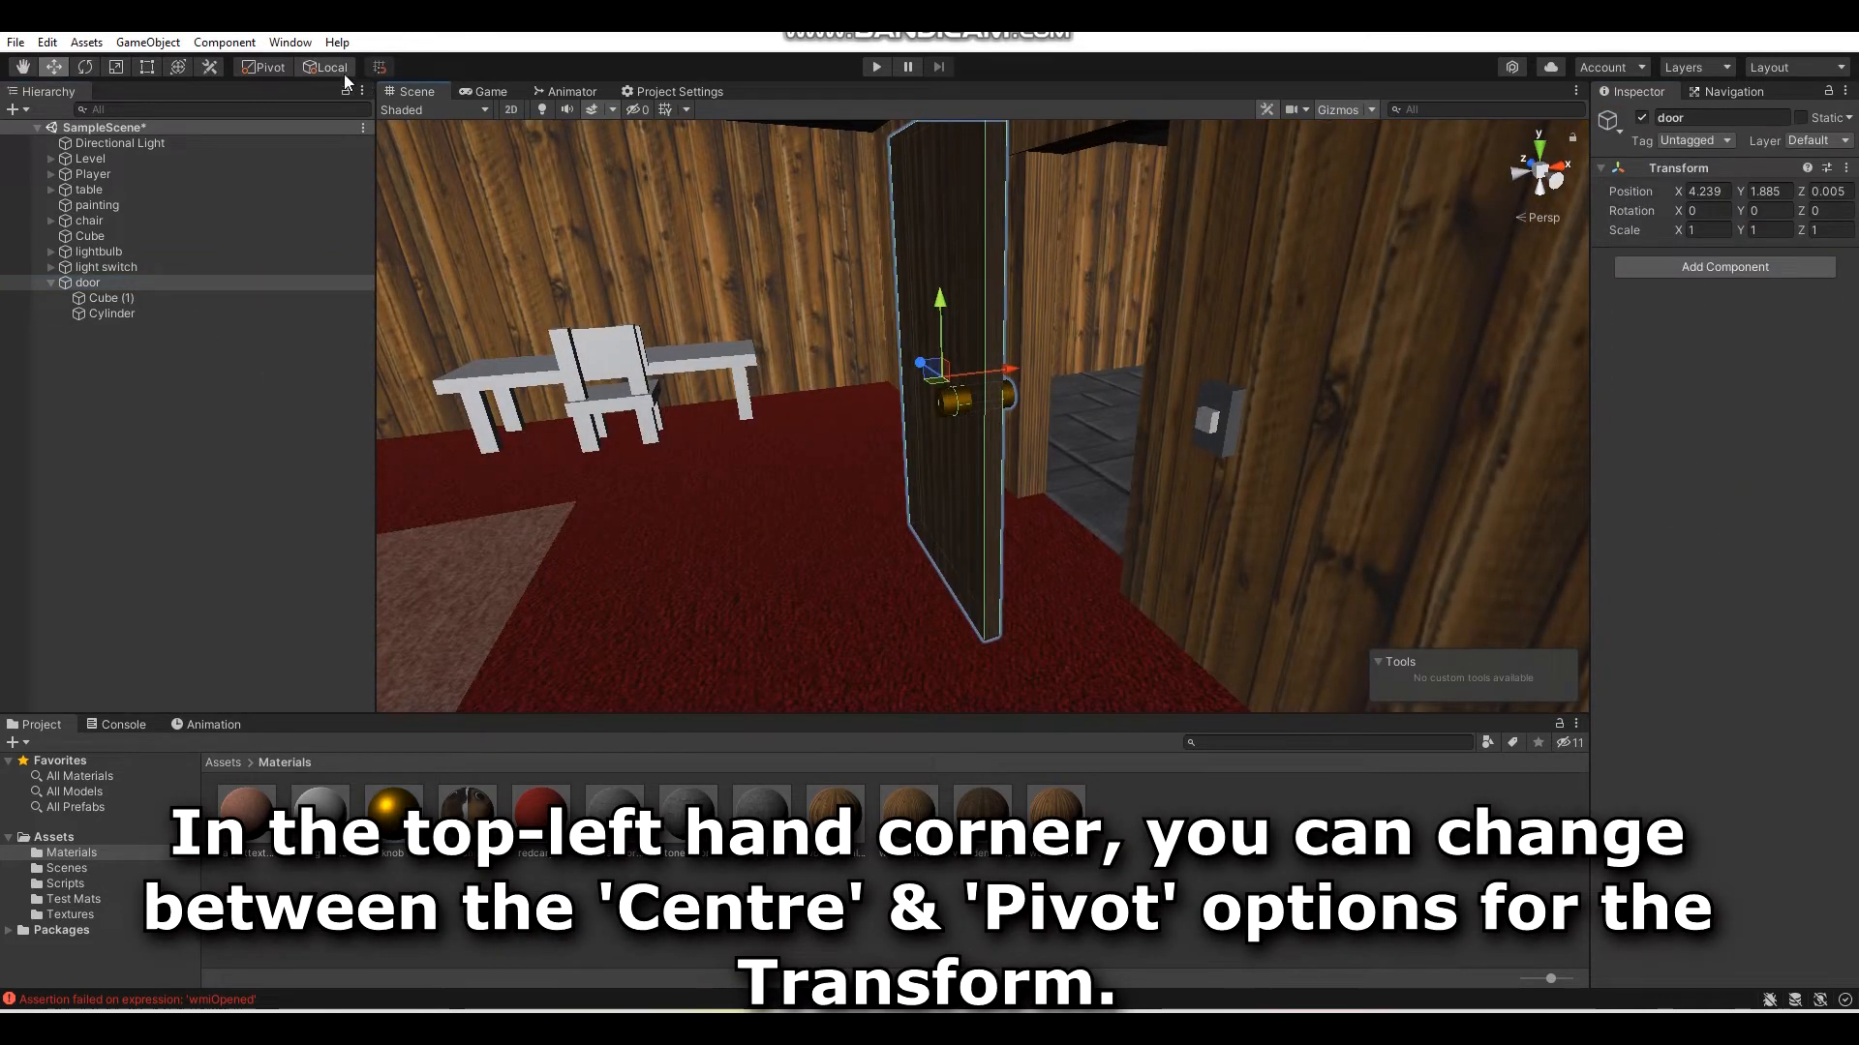
{"action": "left_click", "coordinate": [263, 66]}
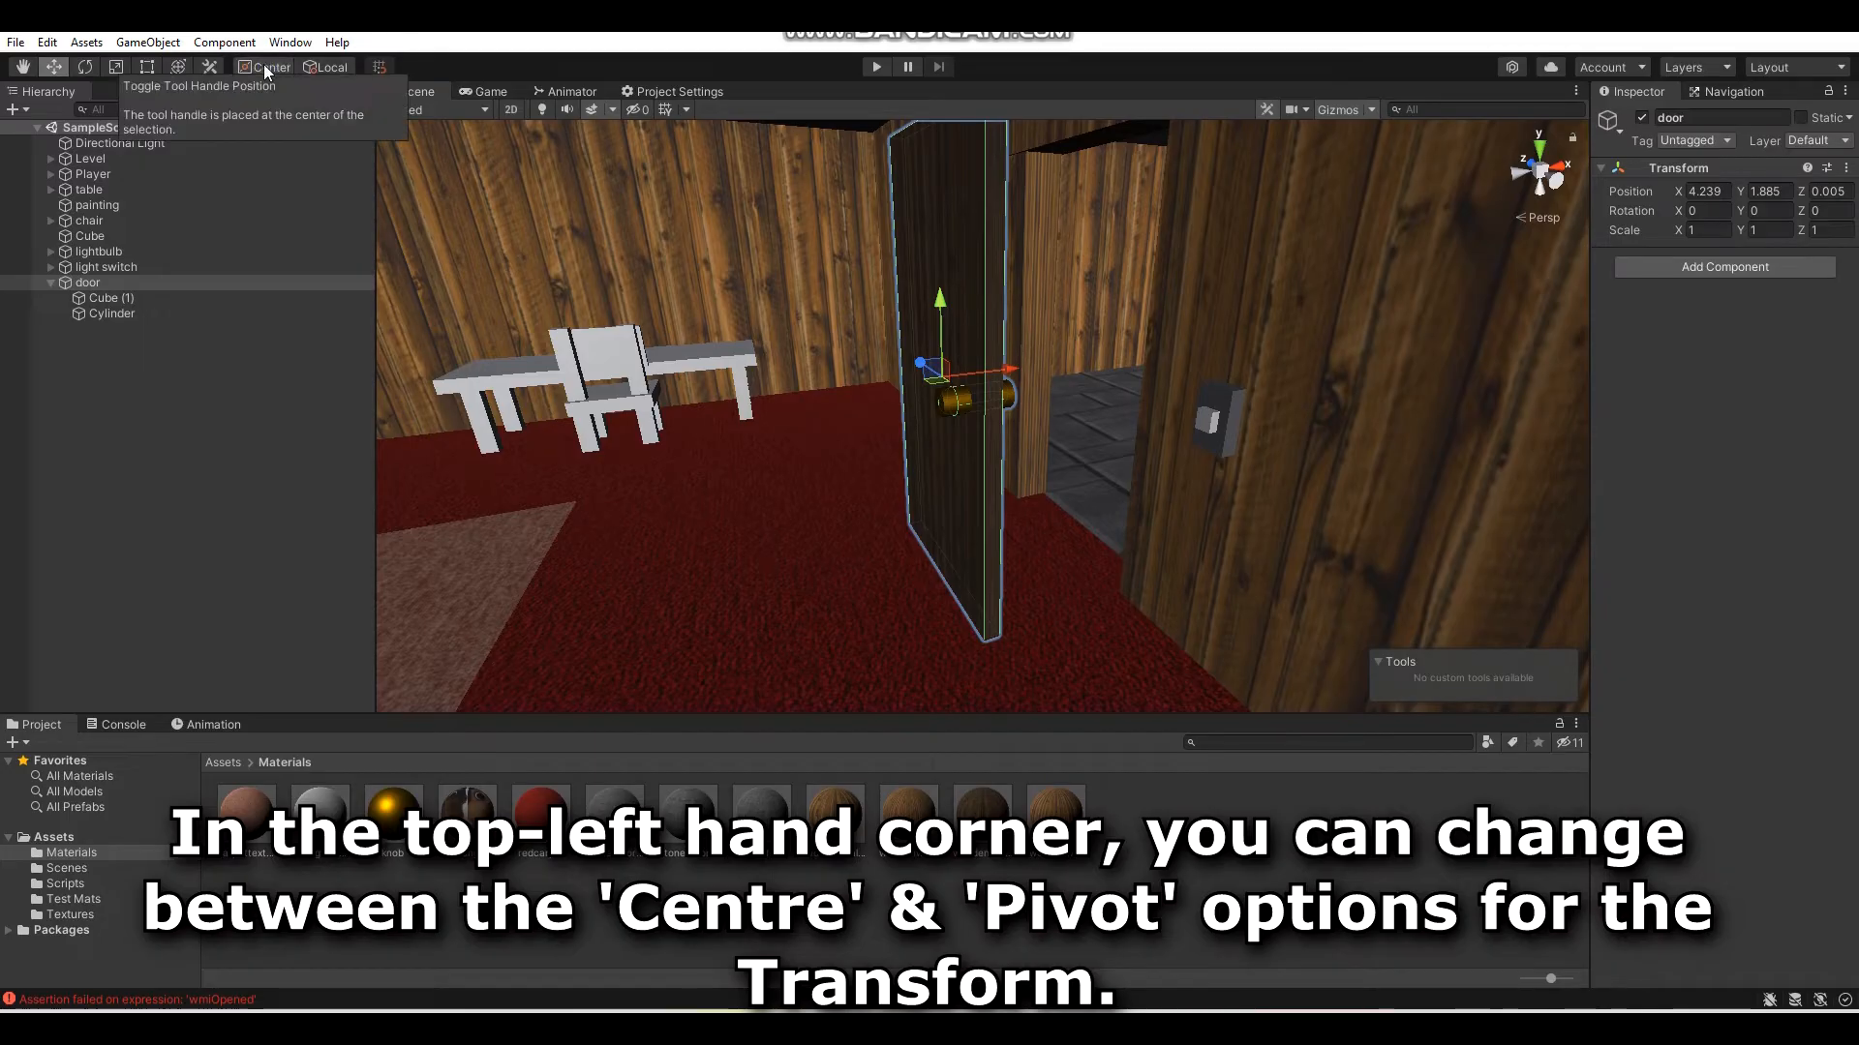
- Move the slab cube and the knob cylinder out of the door parent so both stand at the scene's root level
{"action": "key", "text": "a"}
{"action": "right_click_drag", "start_coordinate": [561, 291], "coordinate": [969, 357]}
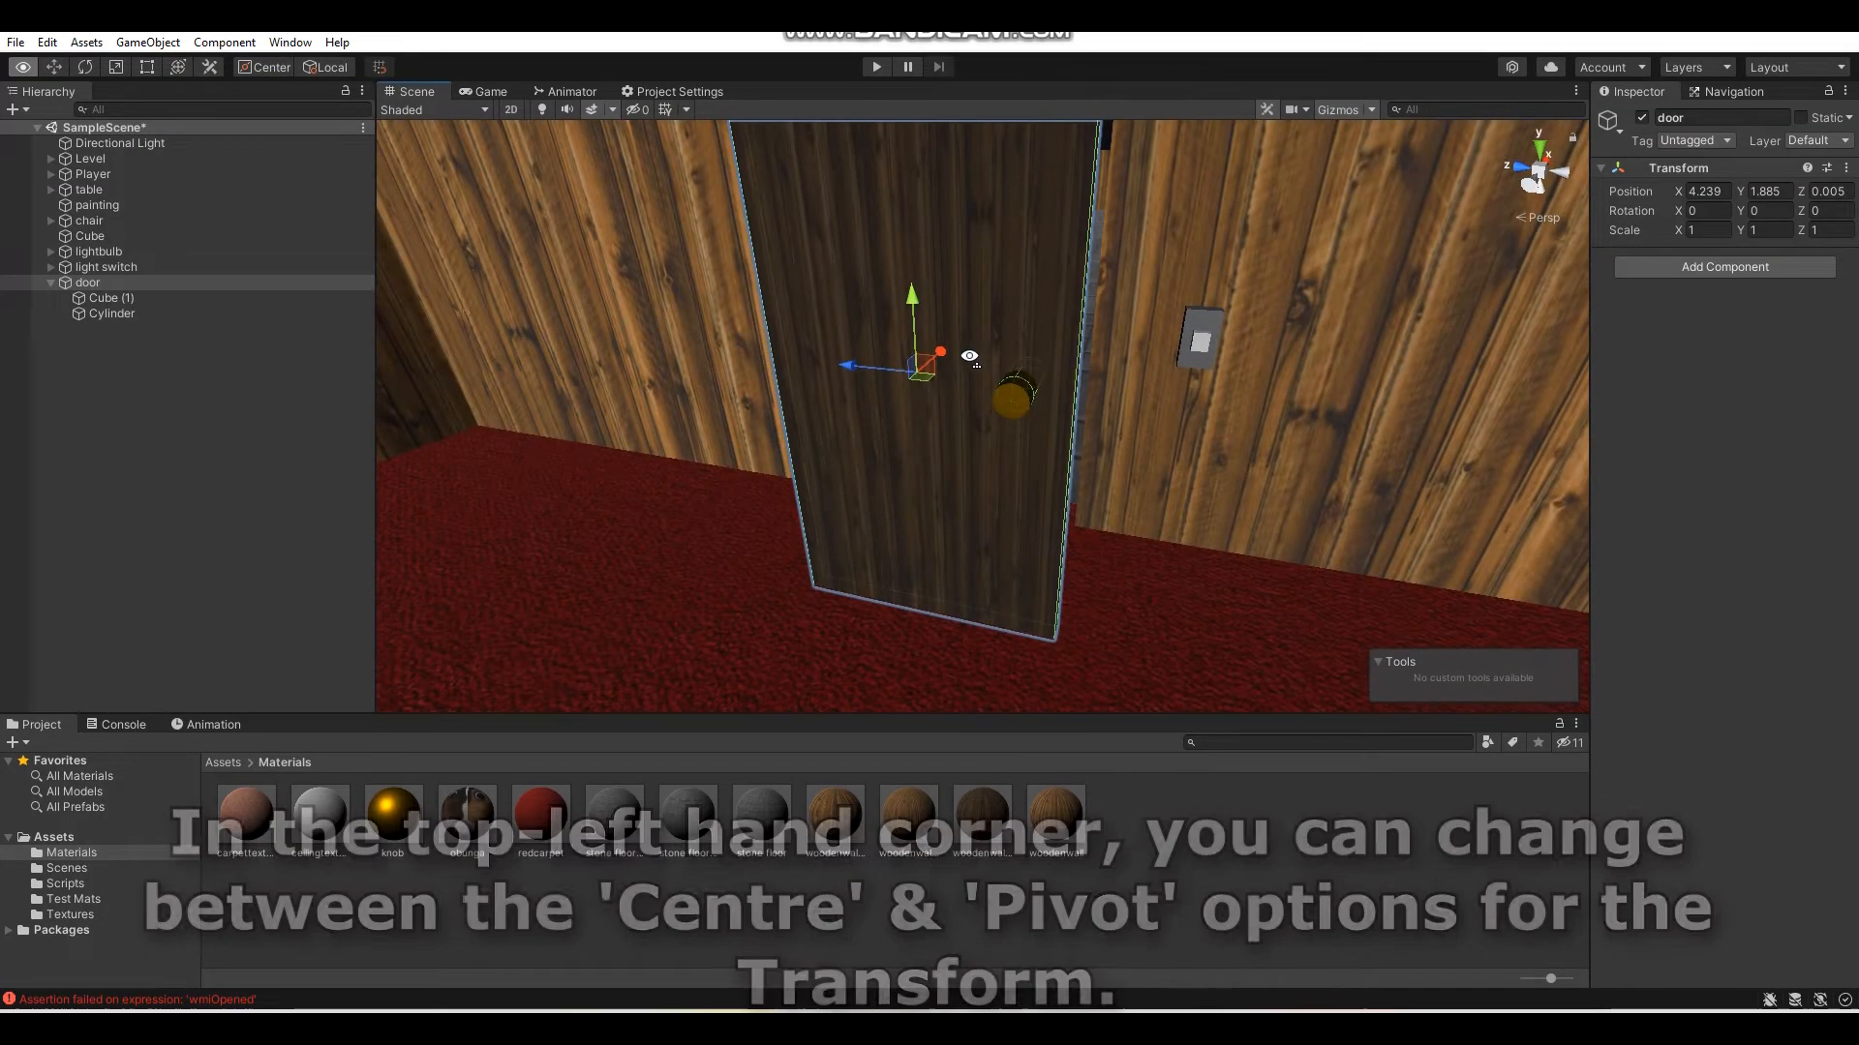
{"action": "left_click", "coordinate": [95, 298]}
{"action": "left_click", "coordinate": [109, 316], "text": "shift"}
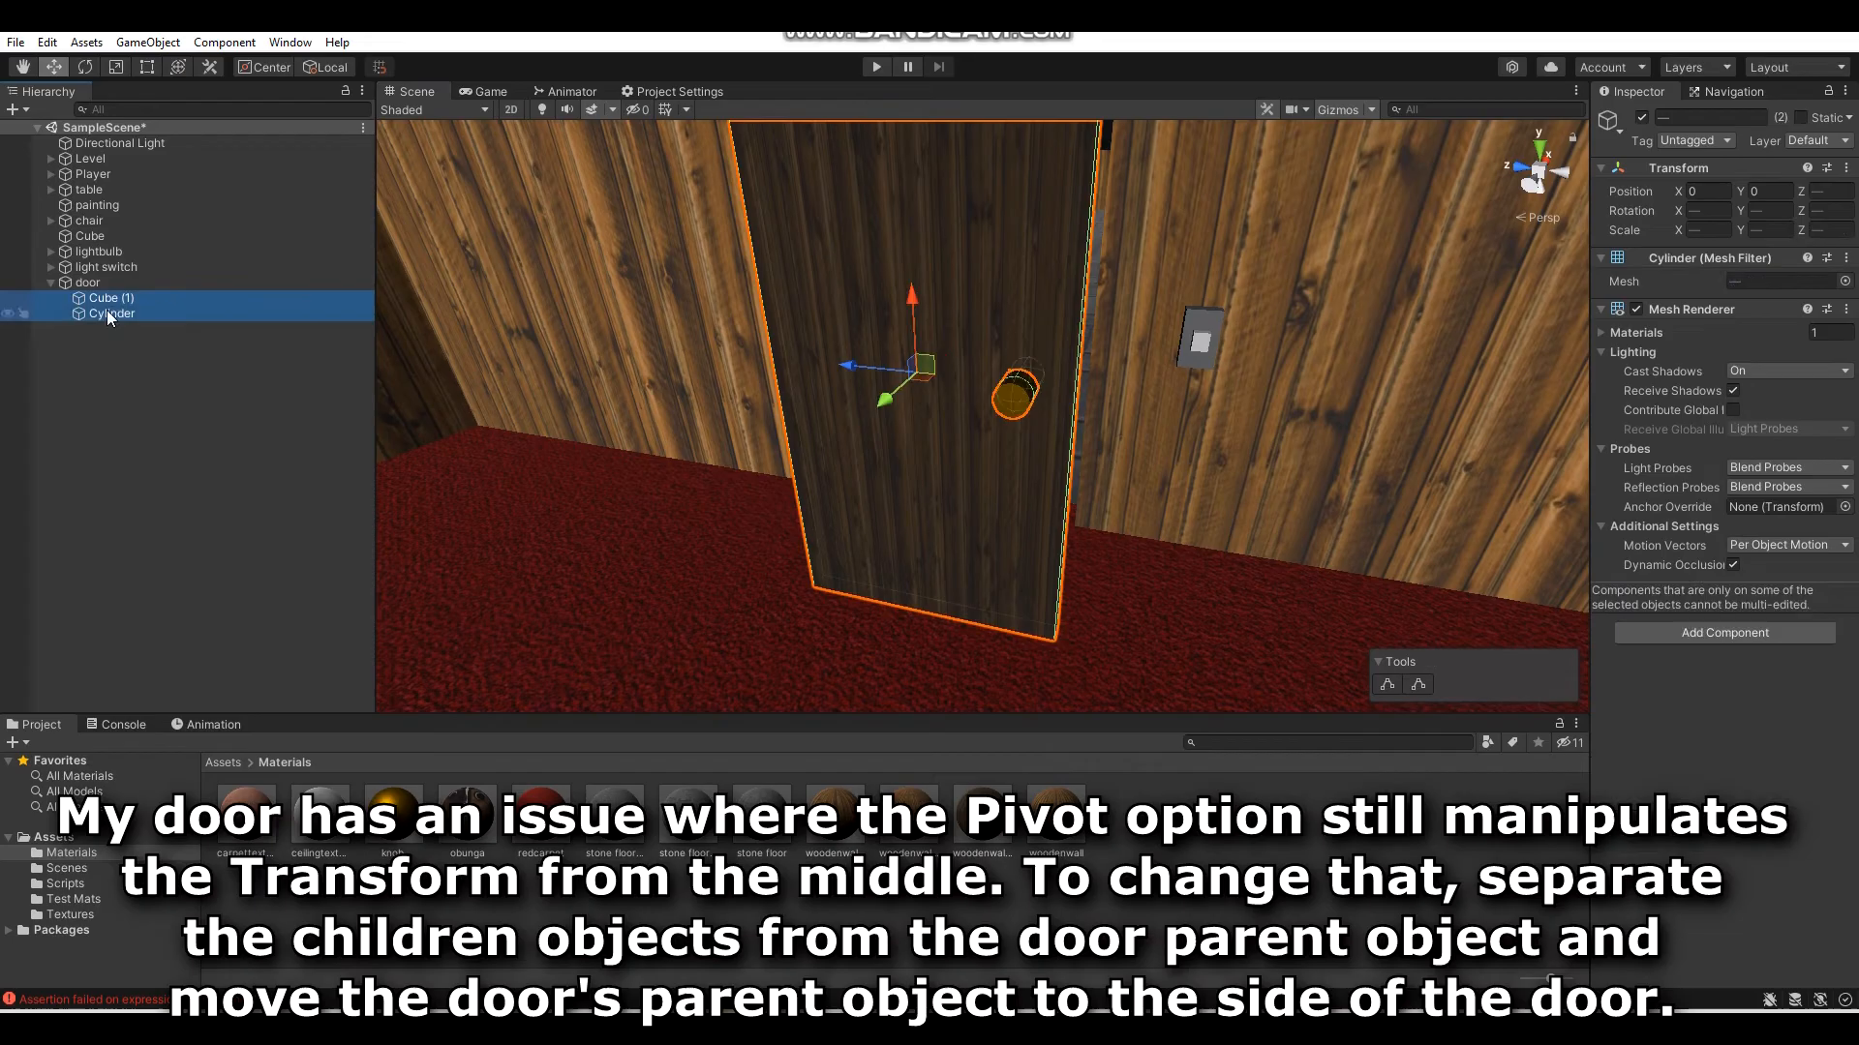
{"action": "left_click_drag", "start_coordinate": [113, 290], "coordinate": [113, 278]}
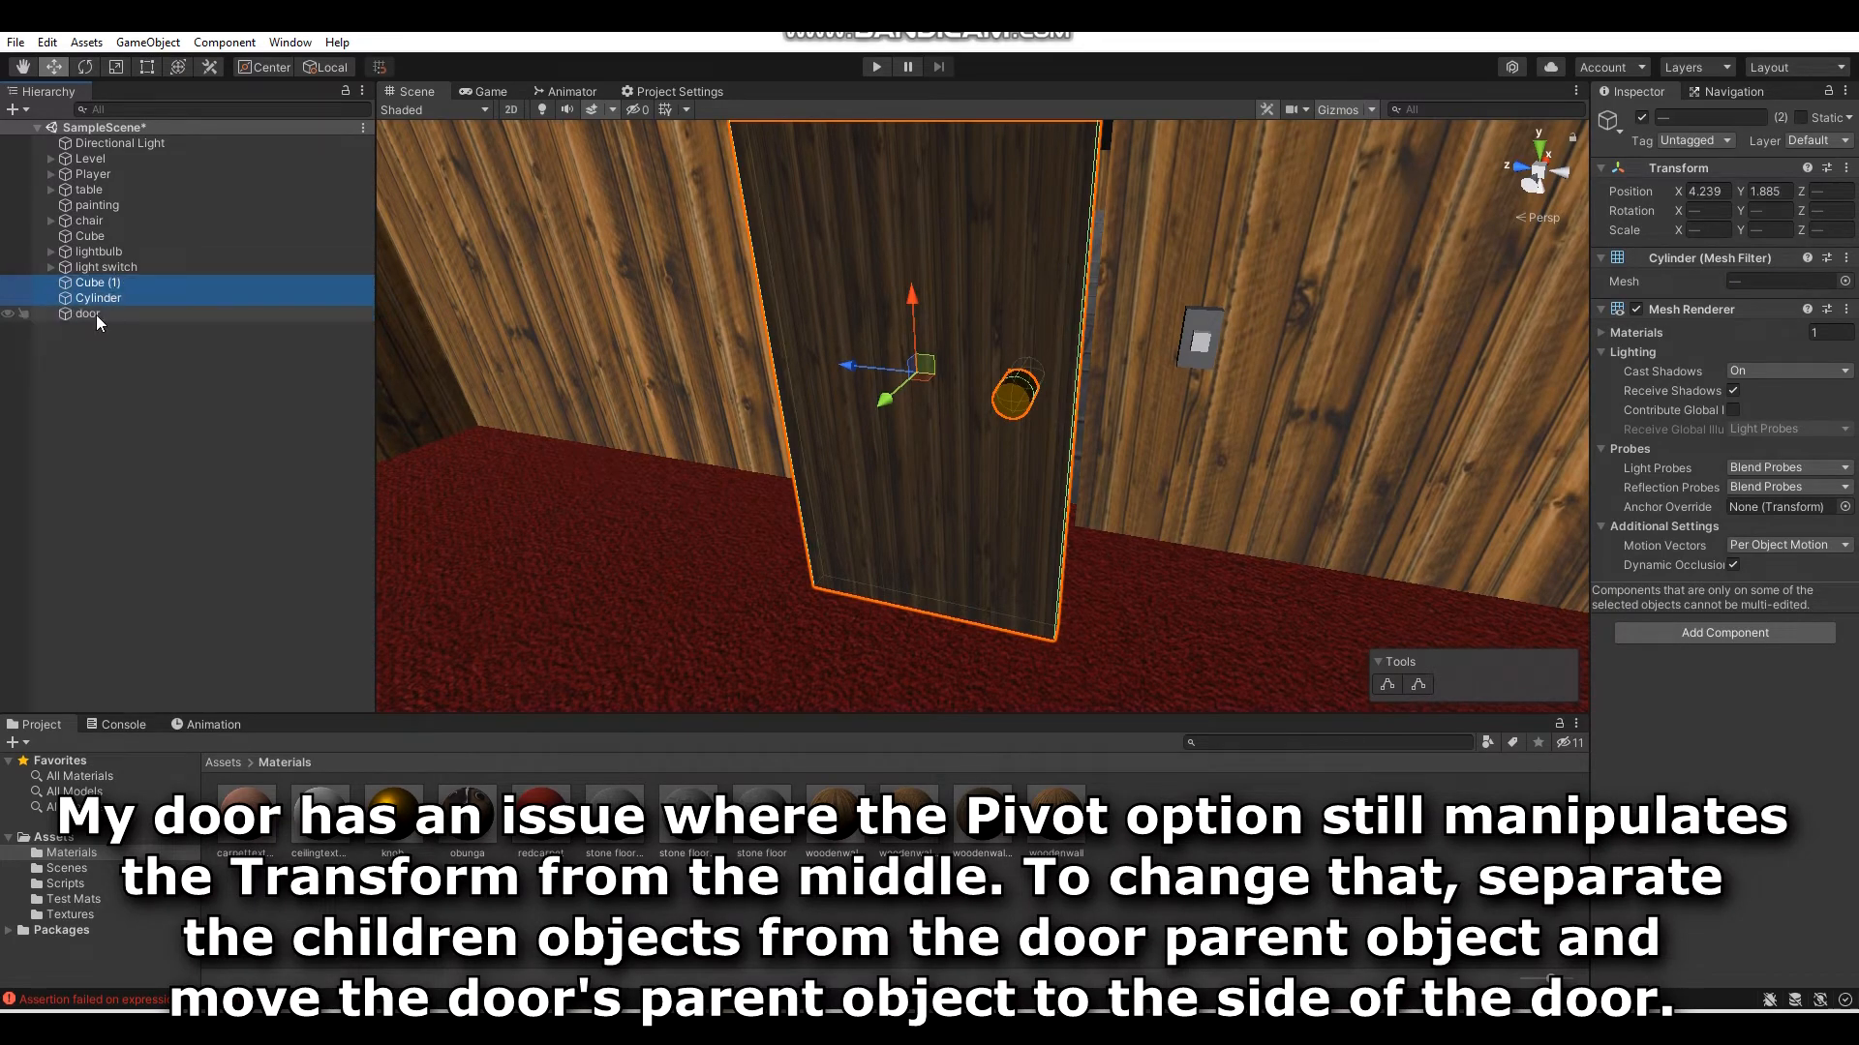
- Move the empty door parent along Z to the side edge opposite the knob, at about Z 0.687
{"action": "double_click", "coordinate": [96, 316]}
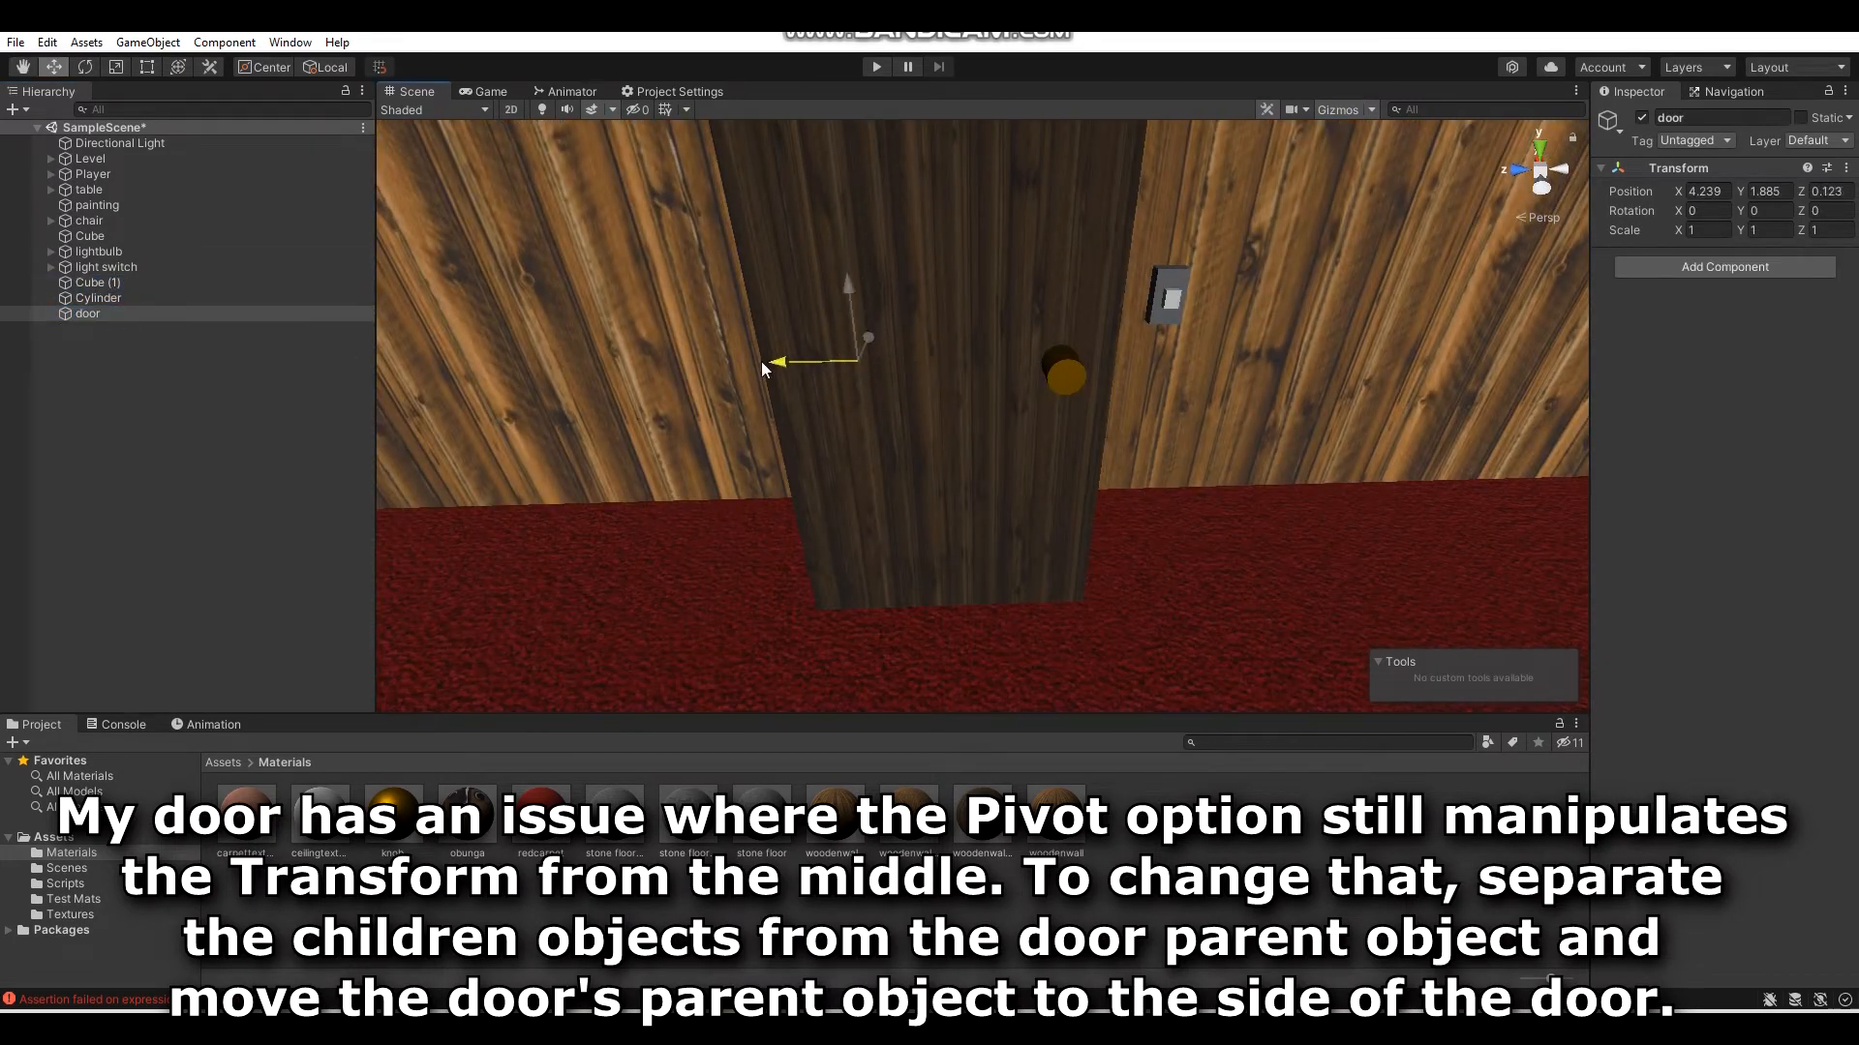
{"action": "left_click_drag", "start_coordinate": [708, 360], "coordinate": [694, 358]}
{"action": "right_click_drag", "start_coordinate": [694, 358], "coordinate": [714, 359]}
{"action": "key", "text": "a"}
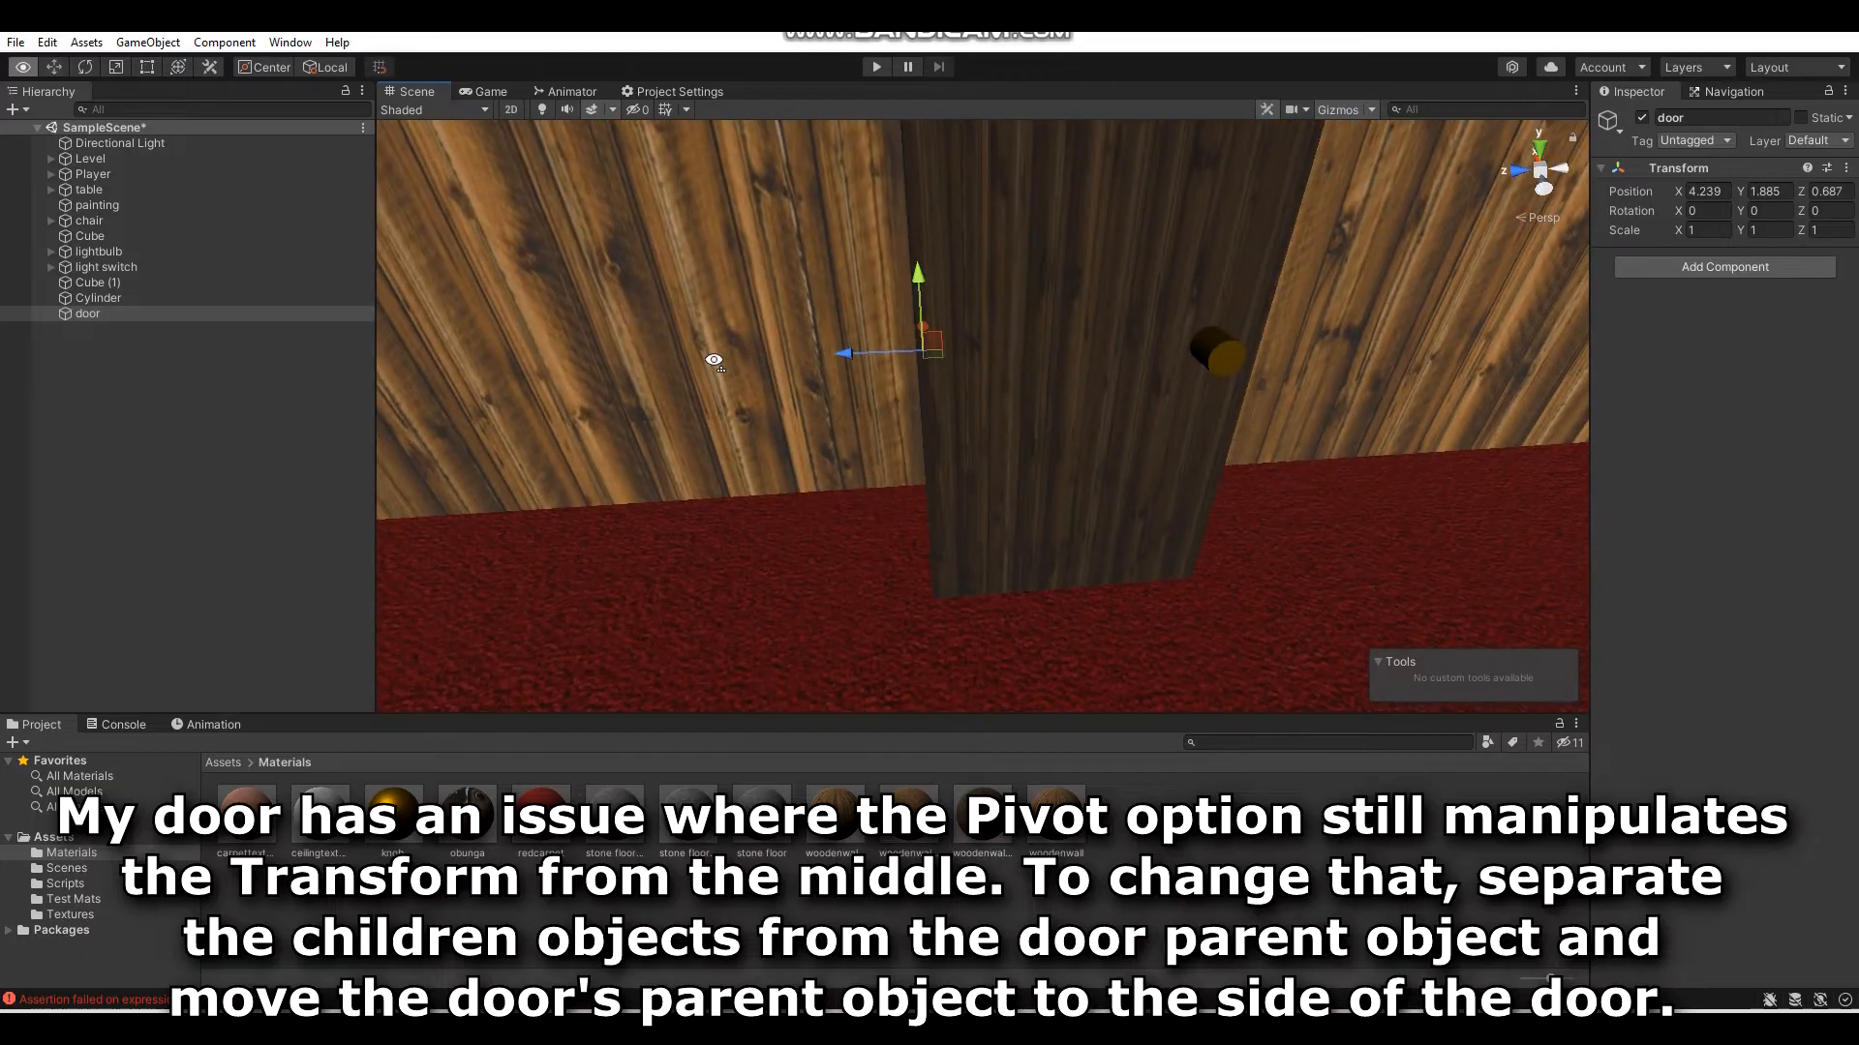
- Make the slab cube and the knob cylinder children of door again and switch the tool handle position to Pivot
{"action": "left_click", "coordinate": [130, 283]}
{"action": "left_click", "coordinate": [122, 297], "text": "shift"}
{"action": "left_click_drag", "start_coordinate": [124, 281], "coordinate": [118, 316]}
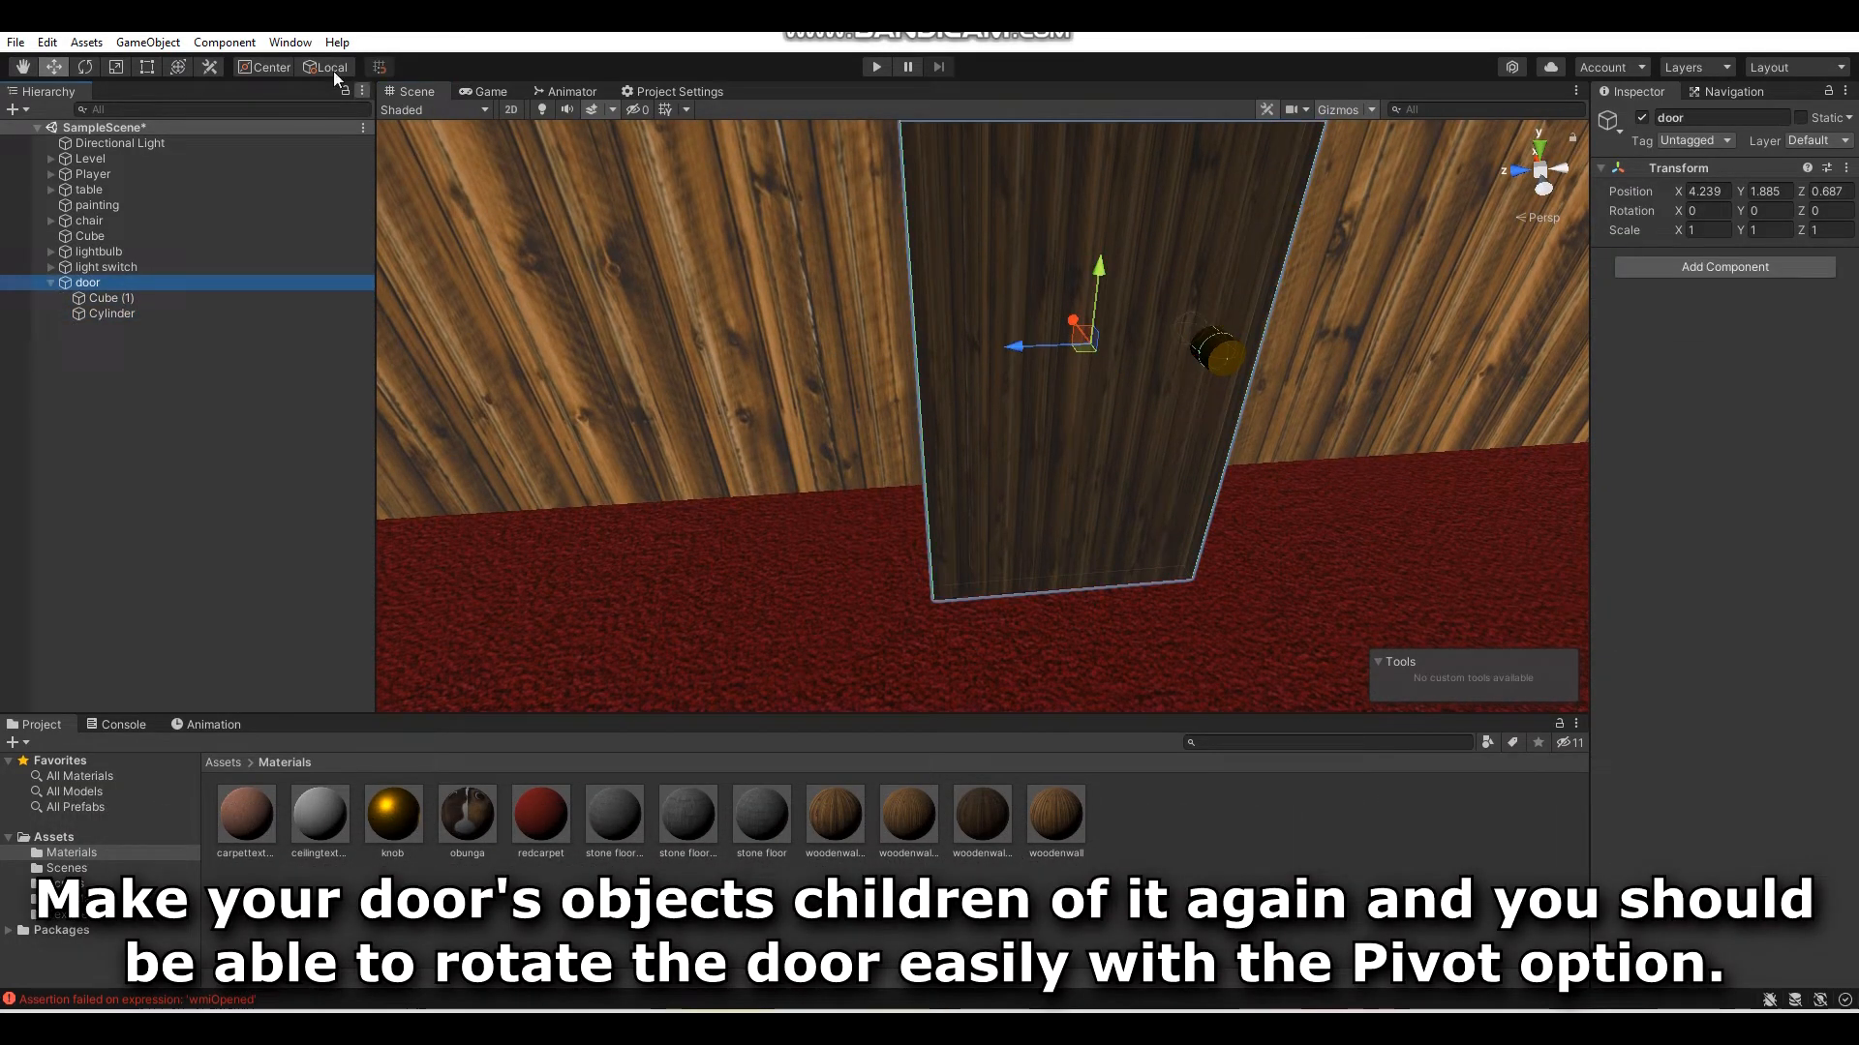
{"action": "left_click", "coordinate": [265, 65]}
- Move the door along X into the doorway opening and set the tool handle position back to Center
{"action": "right_click_drag", "start_coordinate": [978, 339], "coordinate": [879, 285]}
{"action": "left_click_drag", "start_coordinate": [863, 261], "coordinate": [1022, 244]}
{"action": "left_click", "coordinate": [264, 67]}
{"action": "right_click_drag", "start_coordinate": [813, 254], "coordinate": [760, 288]}
{"action": "key", "text": "d"}
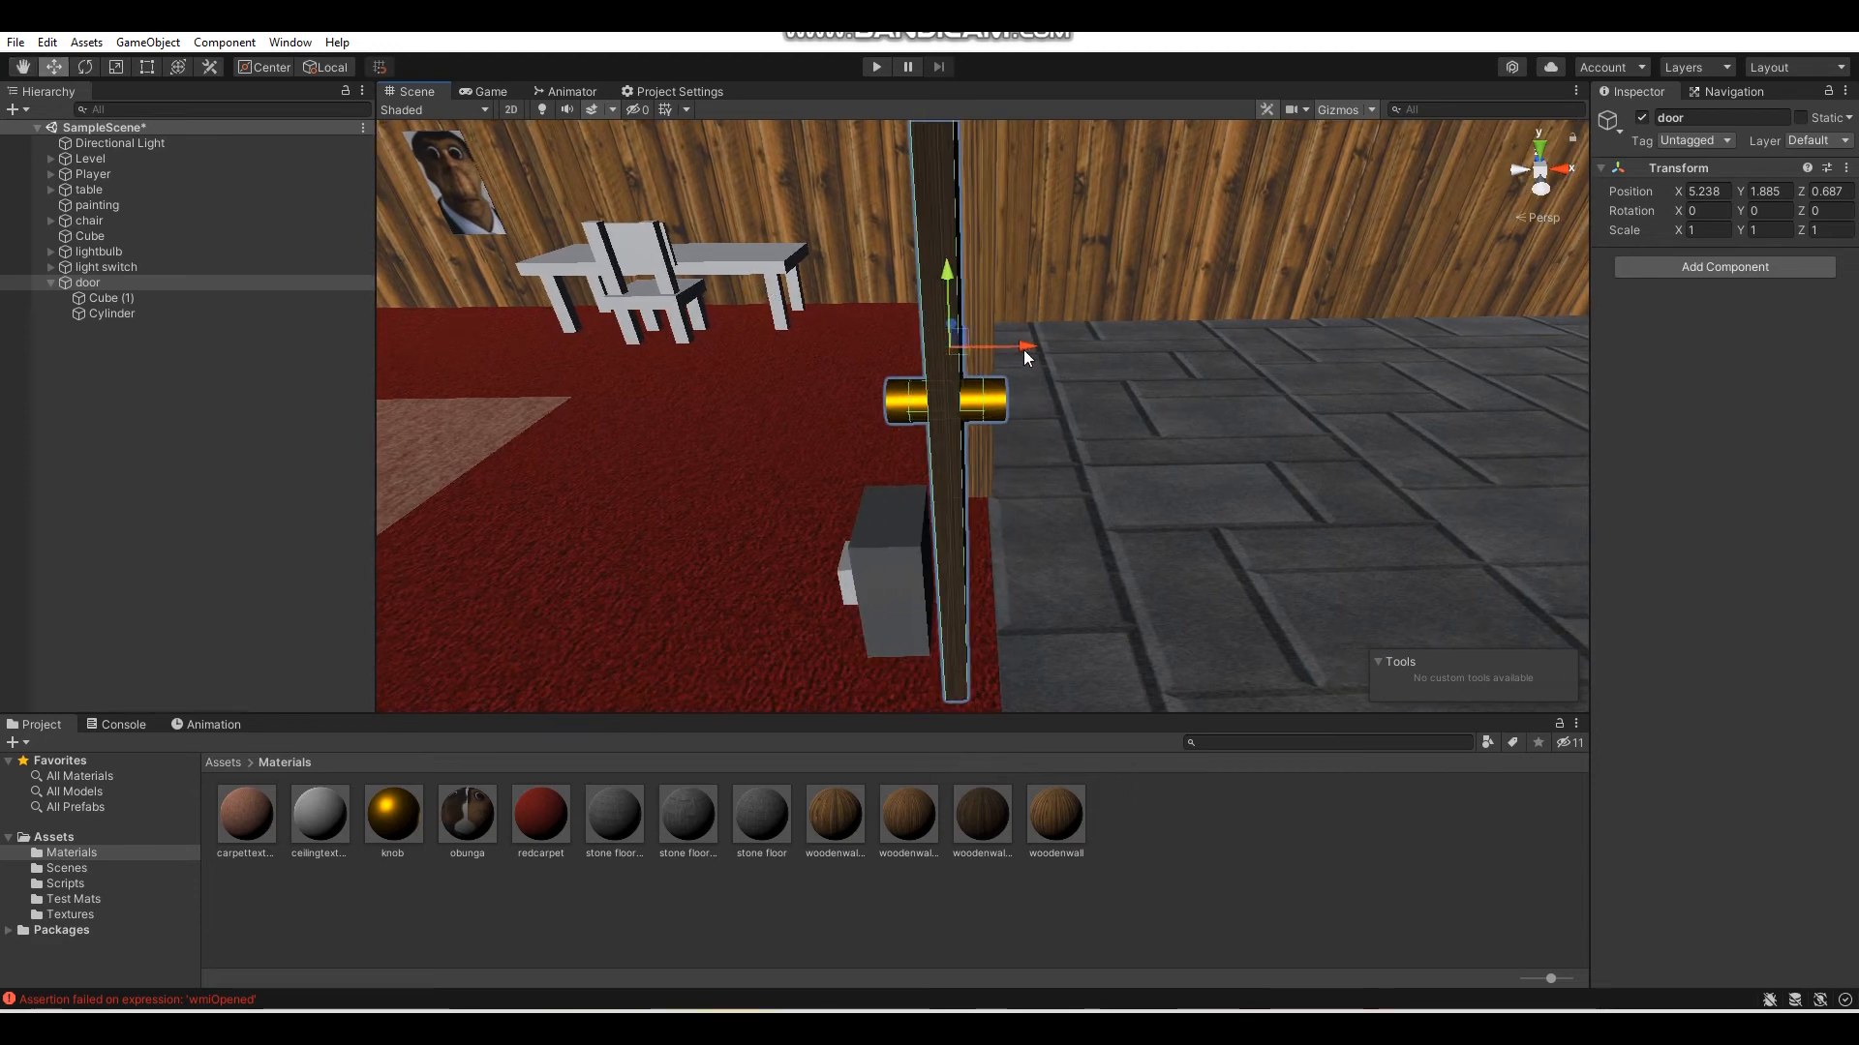
{"action": "left_click_drag", "start_coordinate": [1024, 351], "coordinate": [1041, 352]}
- Apply the dark wooden wall material to the table's top and legs
{"action": "mouse_move", "coordinate": [1040, 352]}
{"action": "right_mouse_down"}
{"action": "mouse_move", "coordinate": [1174, 365]}
{"action": "mouse_move", "coordinate": [1455, 299]}
{"action": "mouse_move", "coordinate": [1086, 135]}
{"action": "mouse_move", "coordinate": [1287, 213]}
{"action": "mouse_move", "coordinate": [1435, 237]}
{"action": "mouse_move", "coordinate": [1258, 464]}
{"action": "mouse_move", "coordinate": [1270, 883]}
{"action": "right_mouse_up"}
{"action": "key", "text": "s"}
{"action": "key", "text": "w"}
{"action": "left_click", "coordinate": [1270, 883]}
{"action": "left_click_drag", "start_coordinate": [1059, 835], "coordinate": [990, 416]}
{"action": "right_click_drag", "start_coordinate": [1252, 502], "coordinate": [900, 600]}
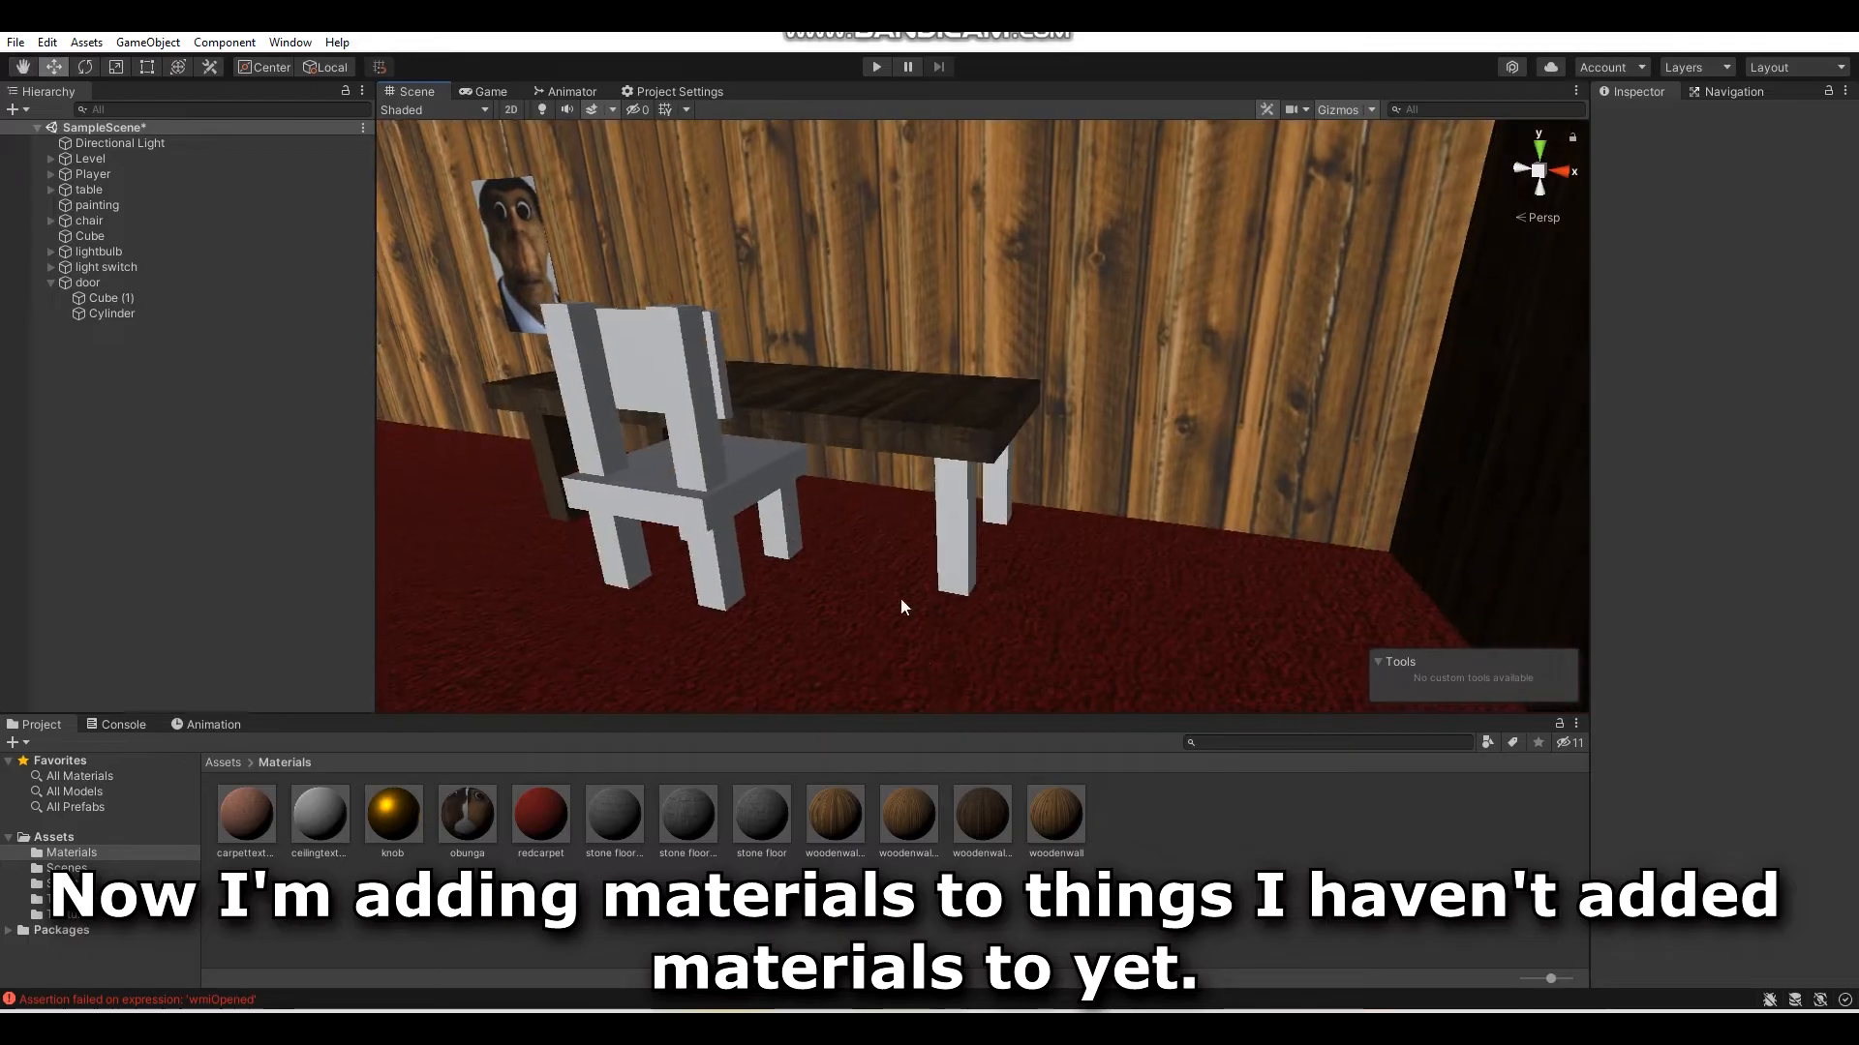
{"action": "left_click_drag", "start_coordinate": [981, 813], "coordinate": [1012, 531]}
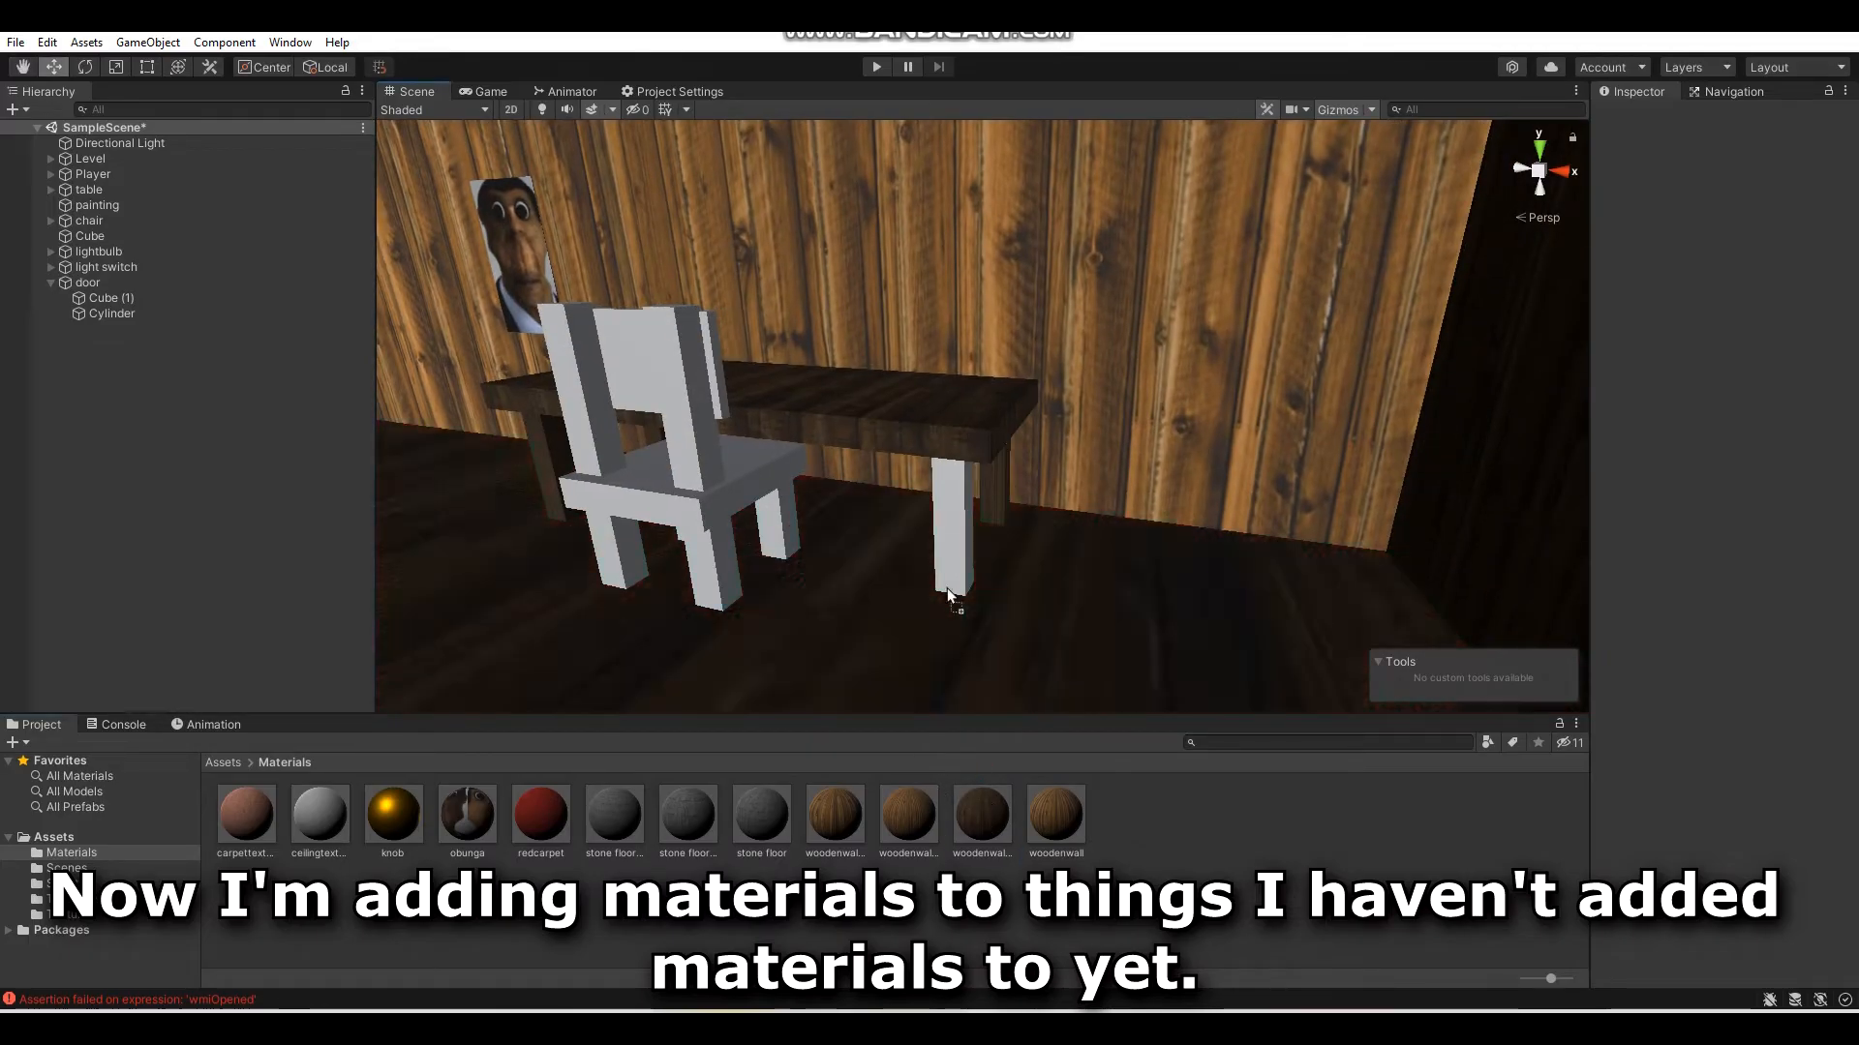
- Apply the dark wooden wall material to the chair's seat, backrest and legs
{"action": "left_click_drag", "start_coordinate": [988, 821], "coordinate": [676, 524]}
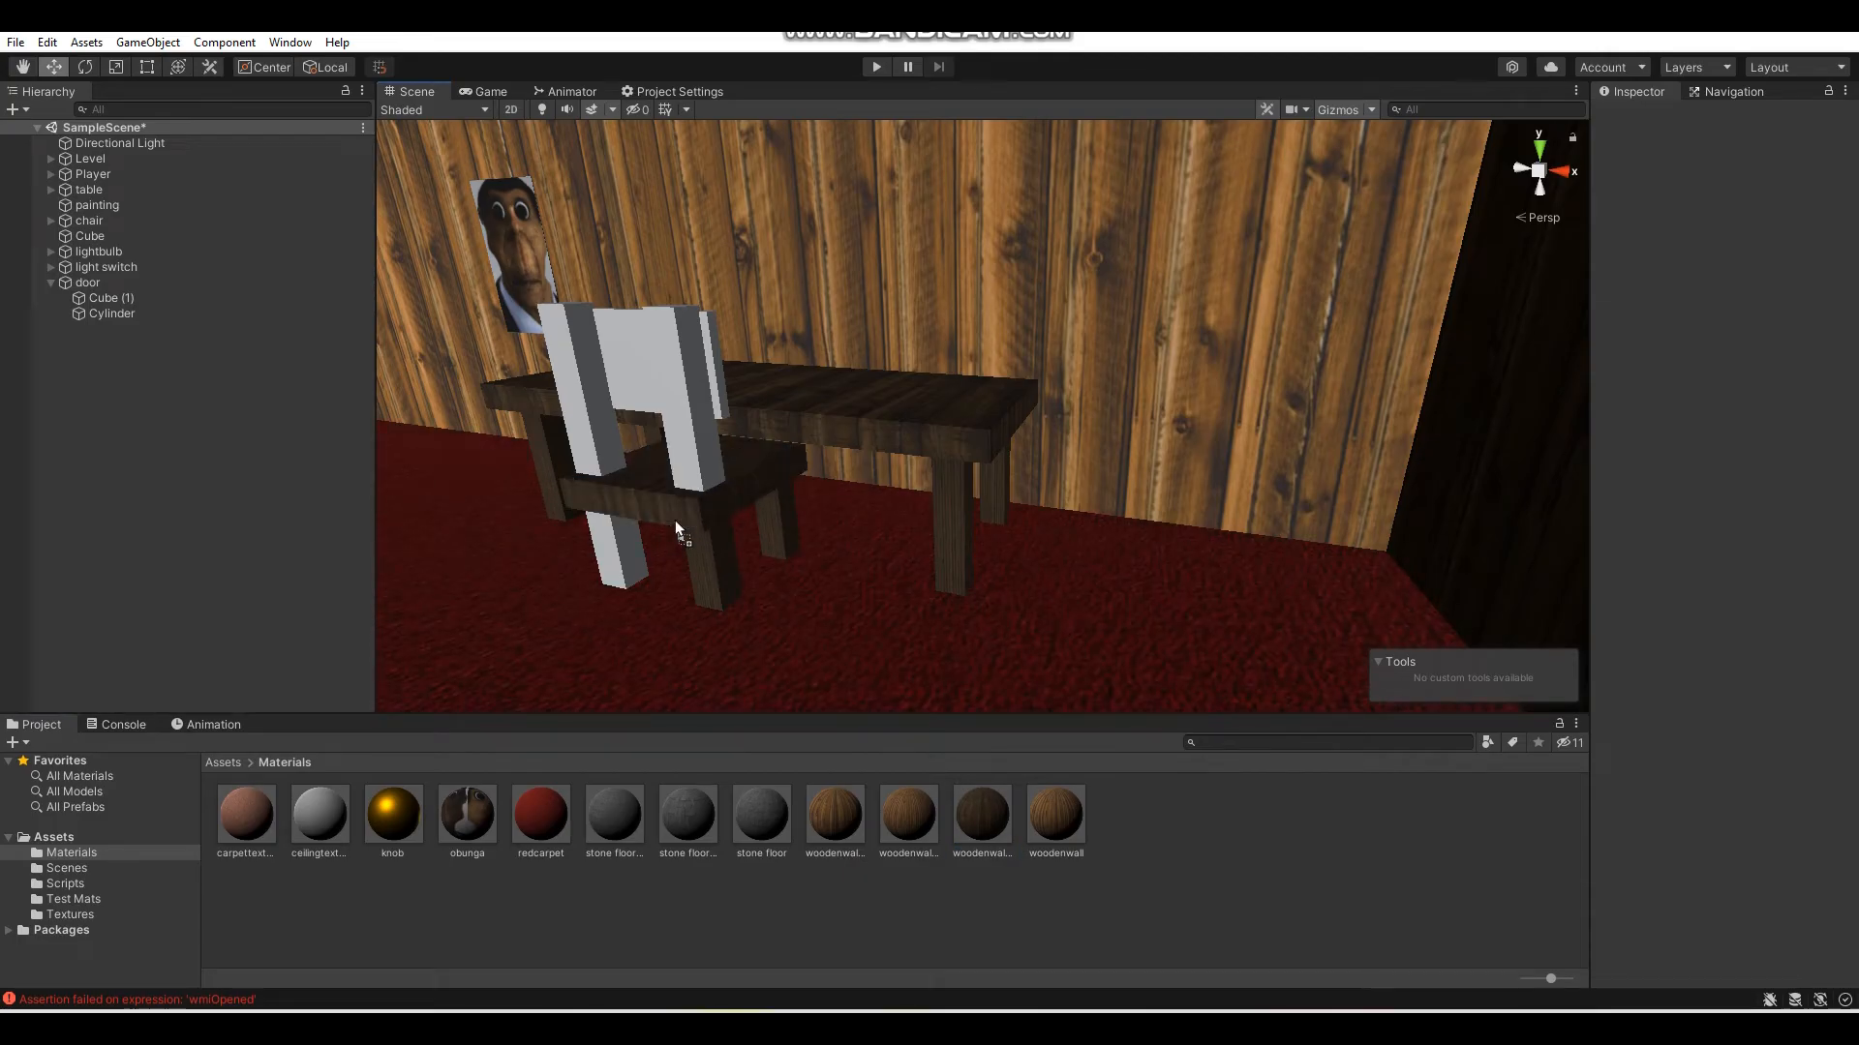
{"action": "left_click_drag", "start_coordinate": [637, 464], "coordinate": [685, 453]}
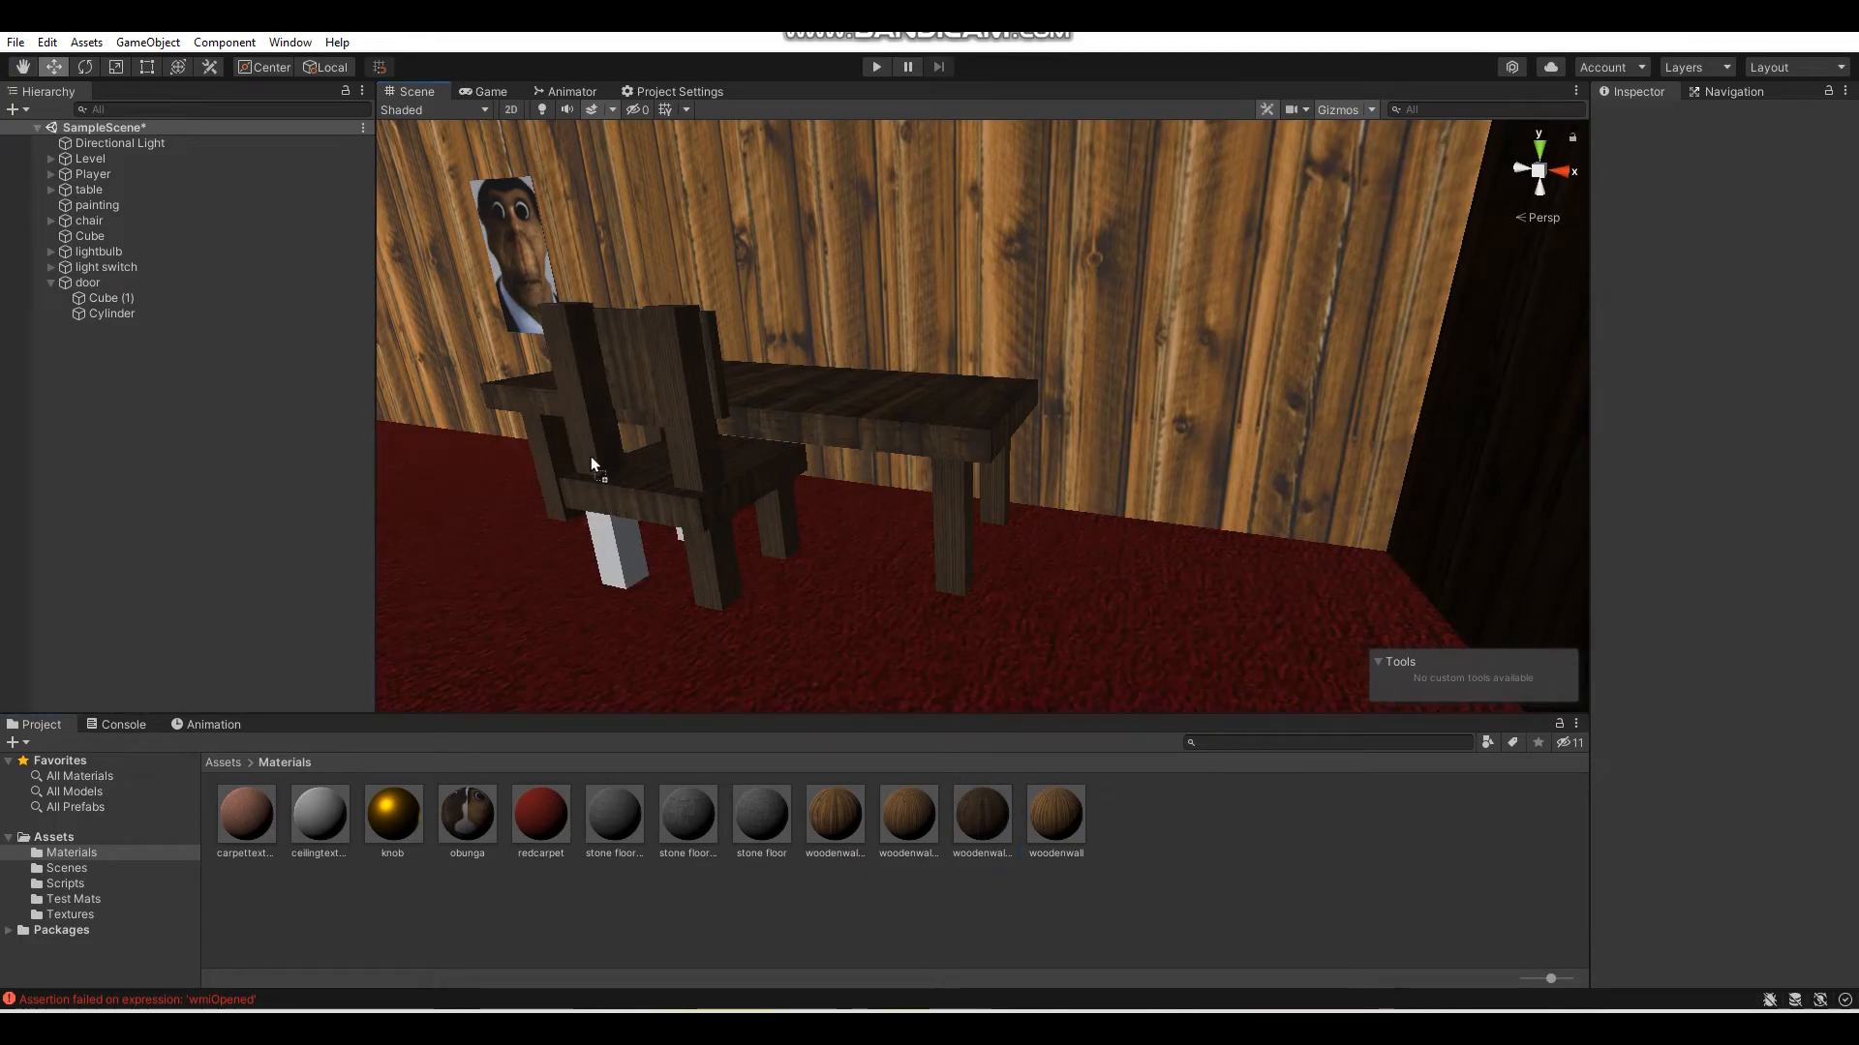
{"action": "left_click_drag", "start_coordinate": [650, 628], "coordinate": [1080, 683], "text": "alt"}
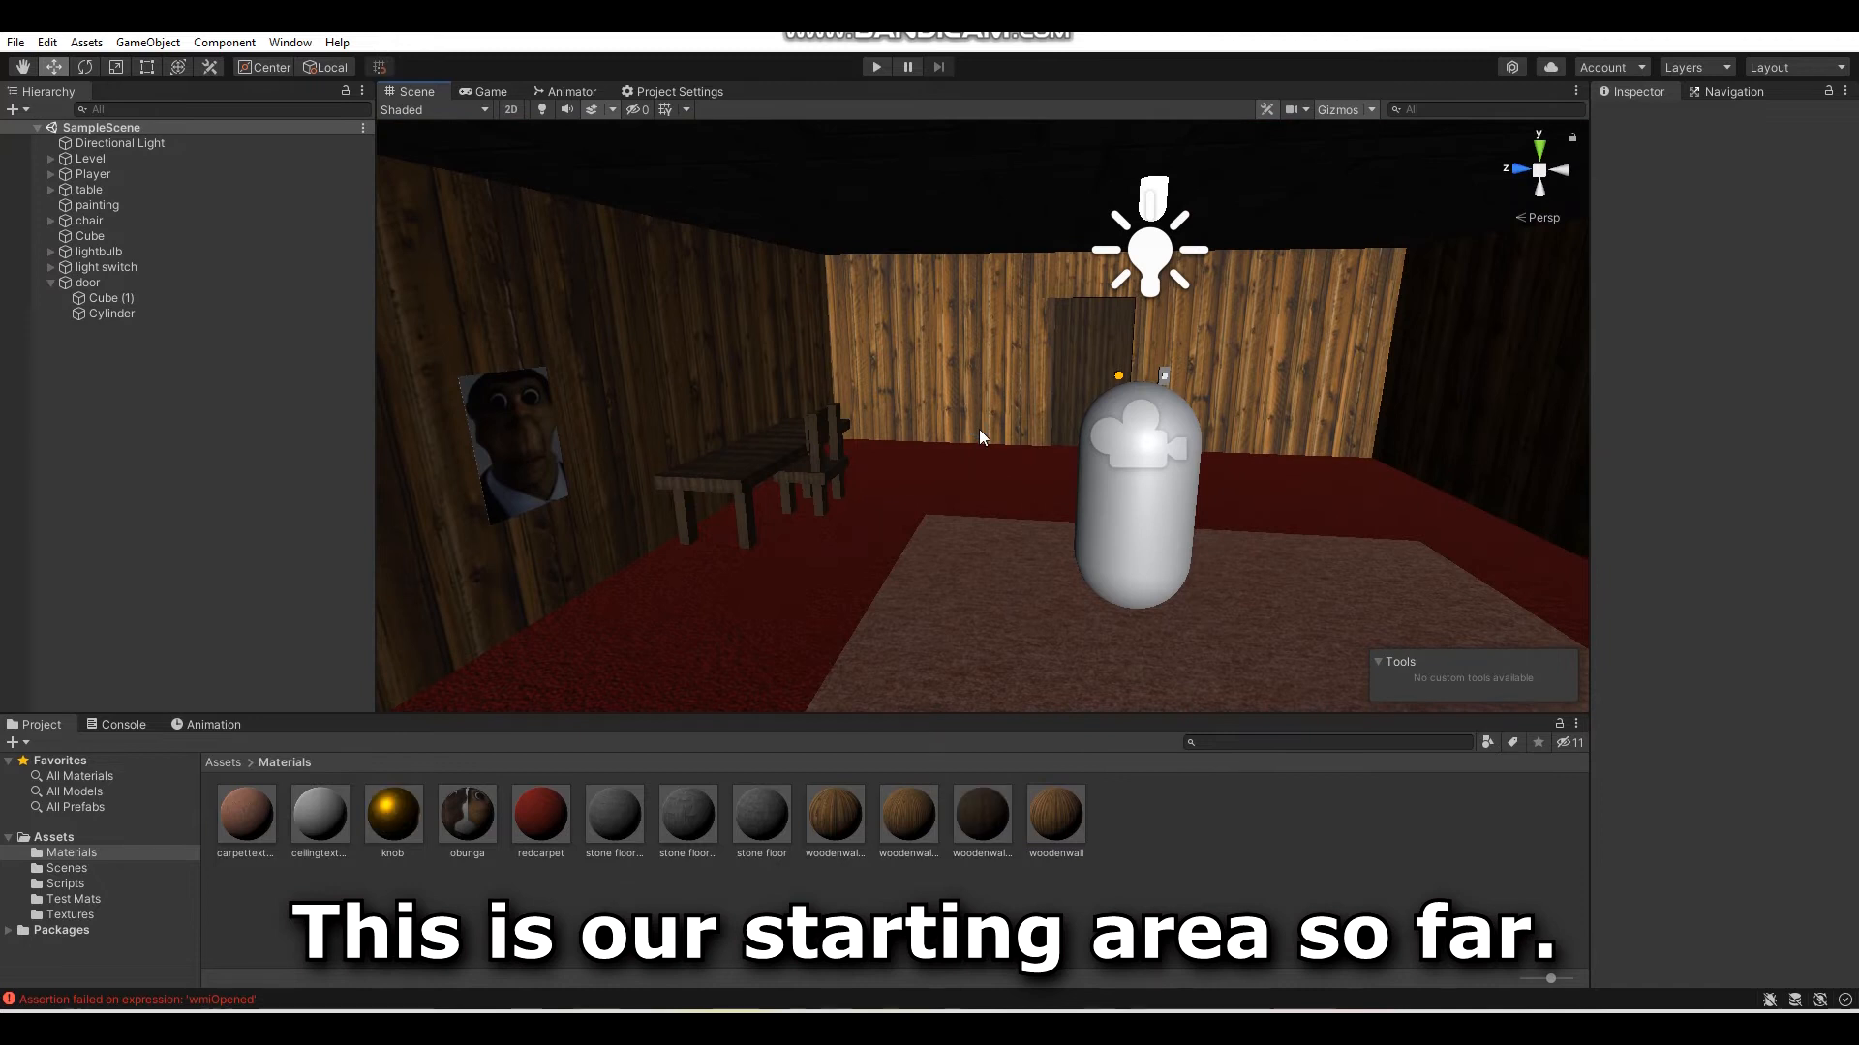
- Add a cylinder to the scene and bring it near the table, at about X -0.1, Y 1.5, Z 3.74
{"action": "mouse_move", "coordinate": [979, 428]}
{"action": "right_mouse_down"}
{"action": "mouse_move", "coordinate": [942, 455]}
{"action": "mouse_move", "coordinate": [880, 419]}
{"action": "mouse_move", "coordinate": [920, 456]}
{"action": "right_mouse_up"}
{"action": "key", "text": "w"}
{"action": "key", "text": "w"}
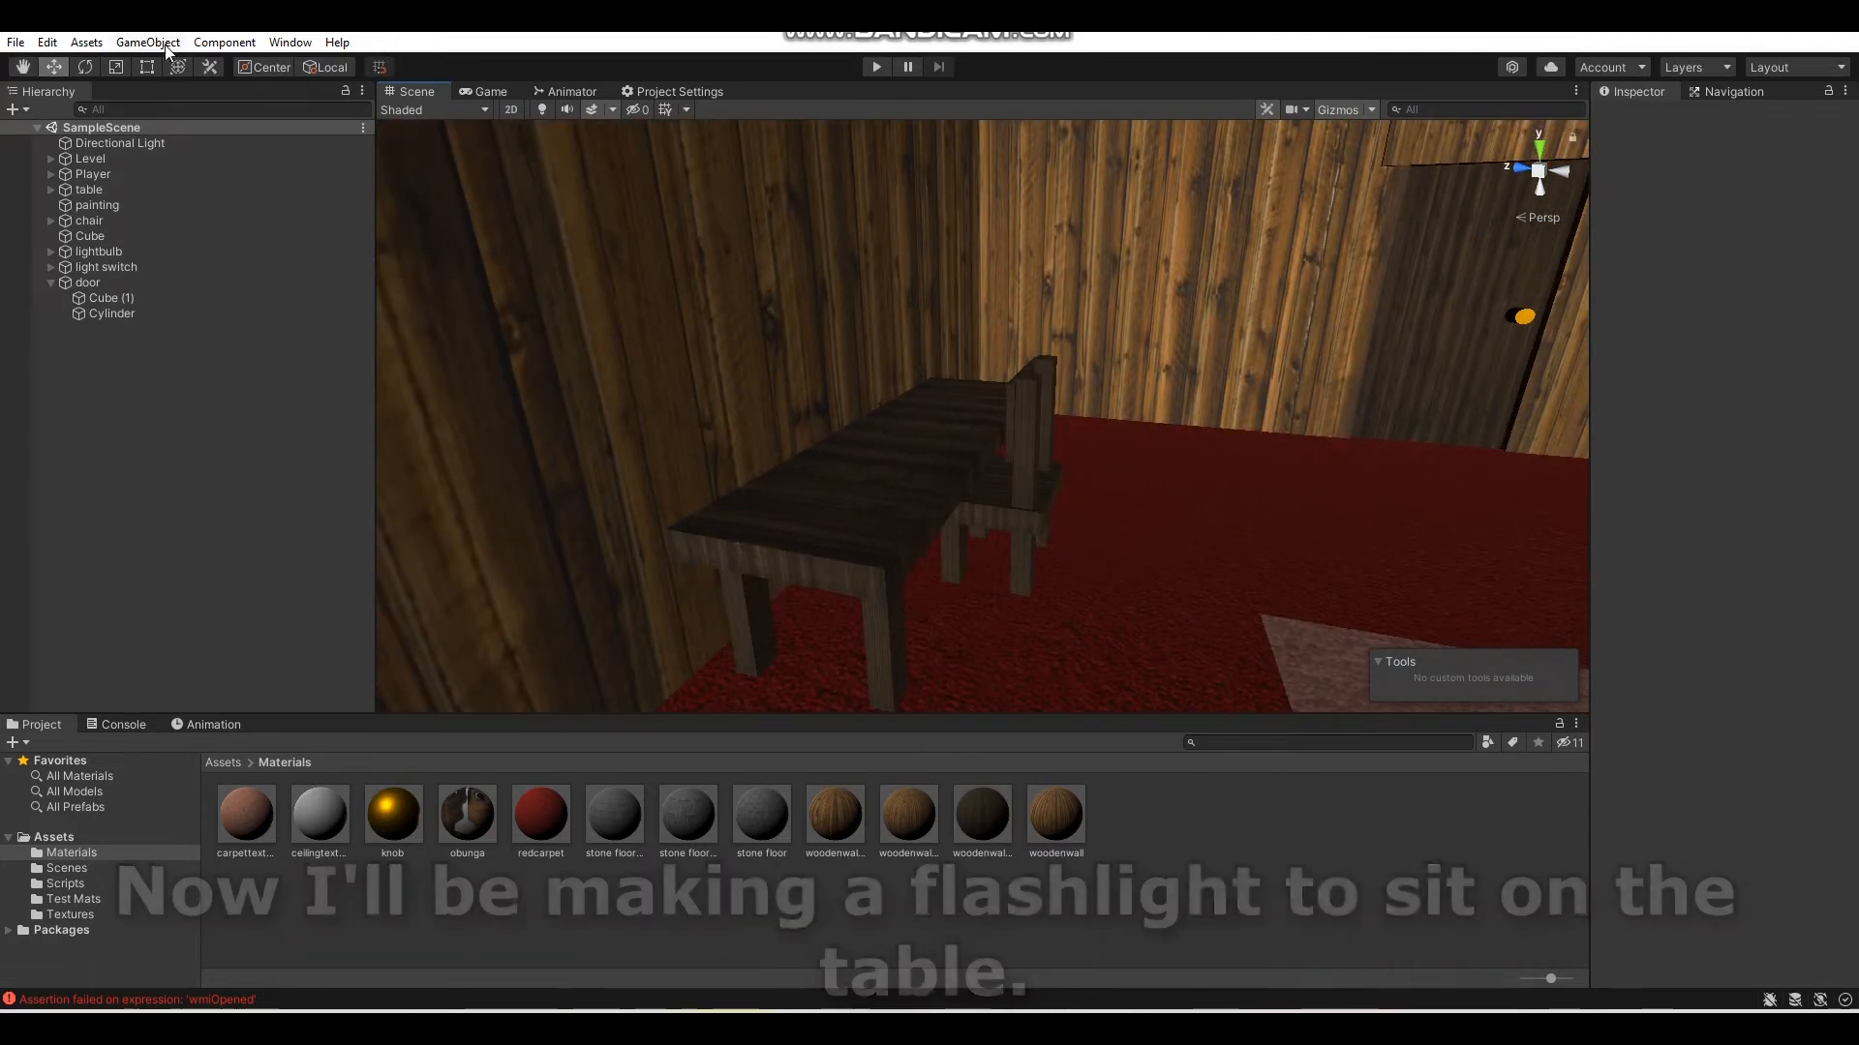
{"action": "left_click", "coordinate": [165, 41]}
{"action": "mouse_move", "coordinate": [187, 135]}
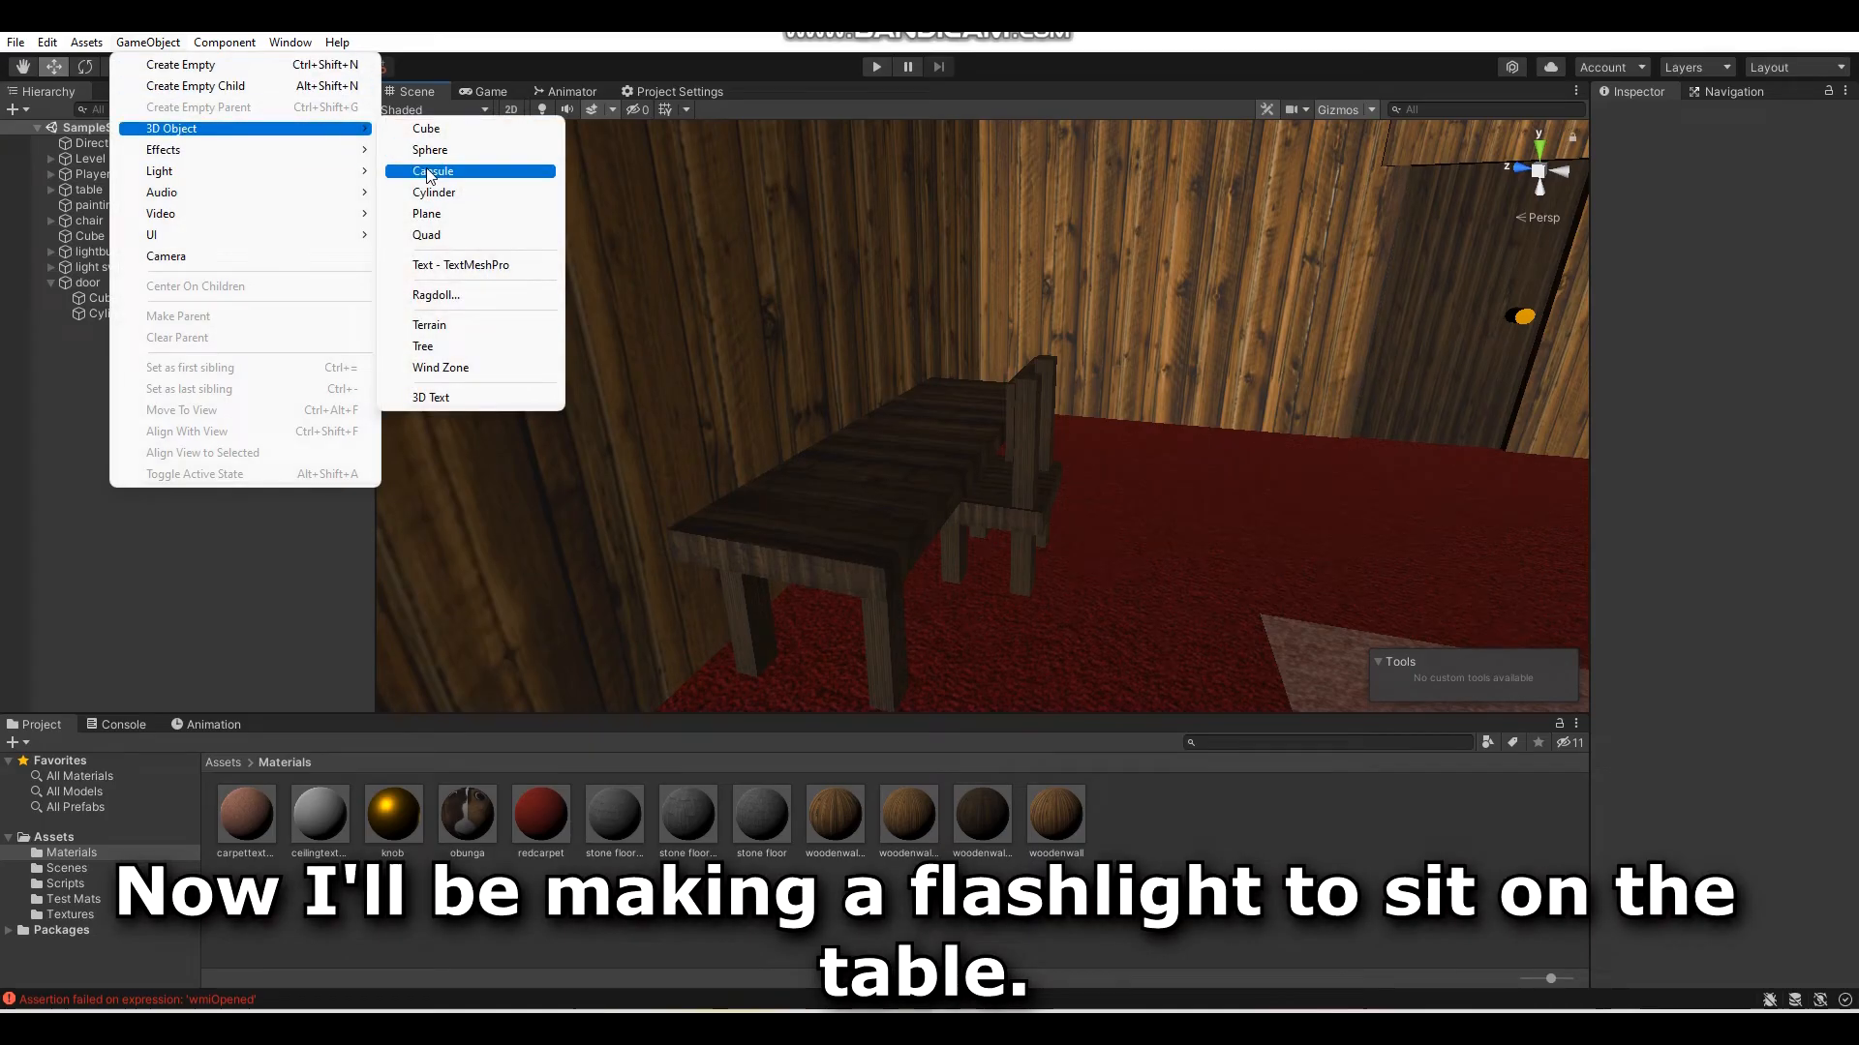
{"action": "left_click", "coordinate": [443, 192]}
{"action": "scroll", "coordinate": [763, 318], "scroll_direction": "down", "scroll_amount": 6}
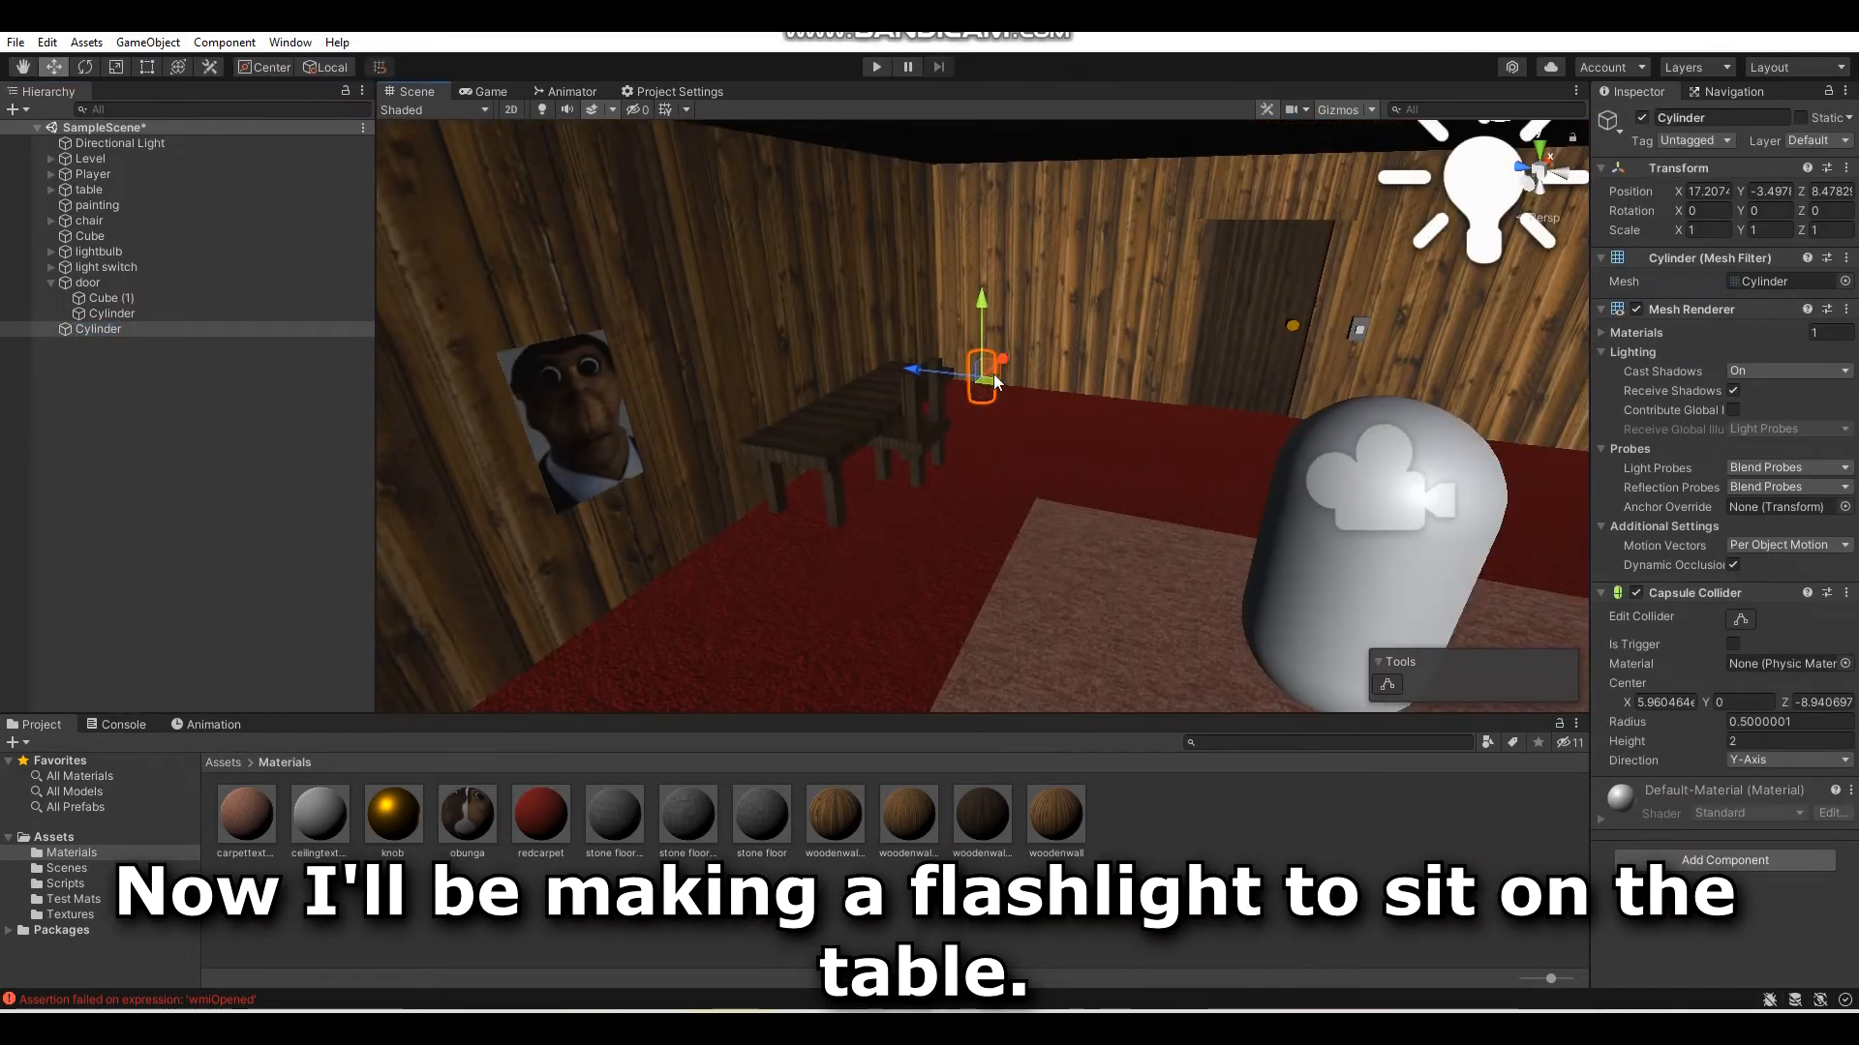
{"action": "left_click_drag", "start_coordinate": [1008, 359], "coordinate": [781, 508]}
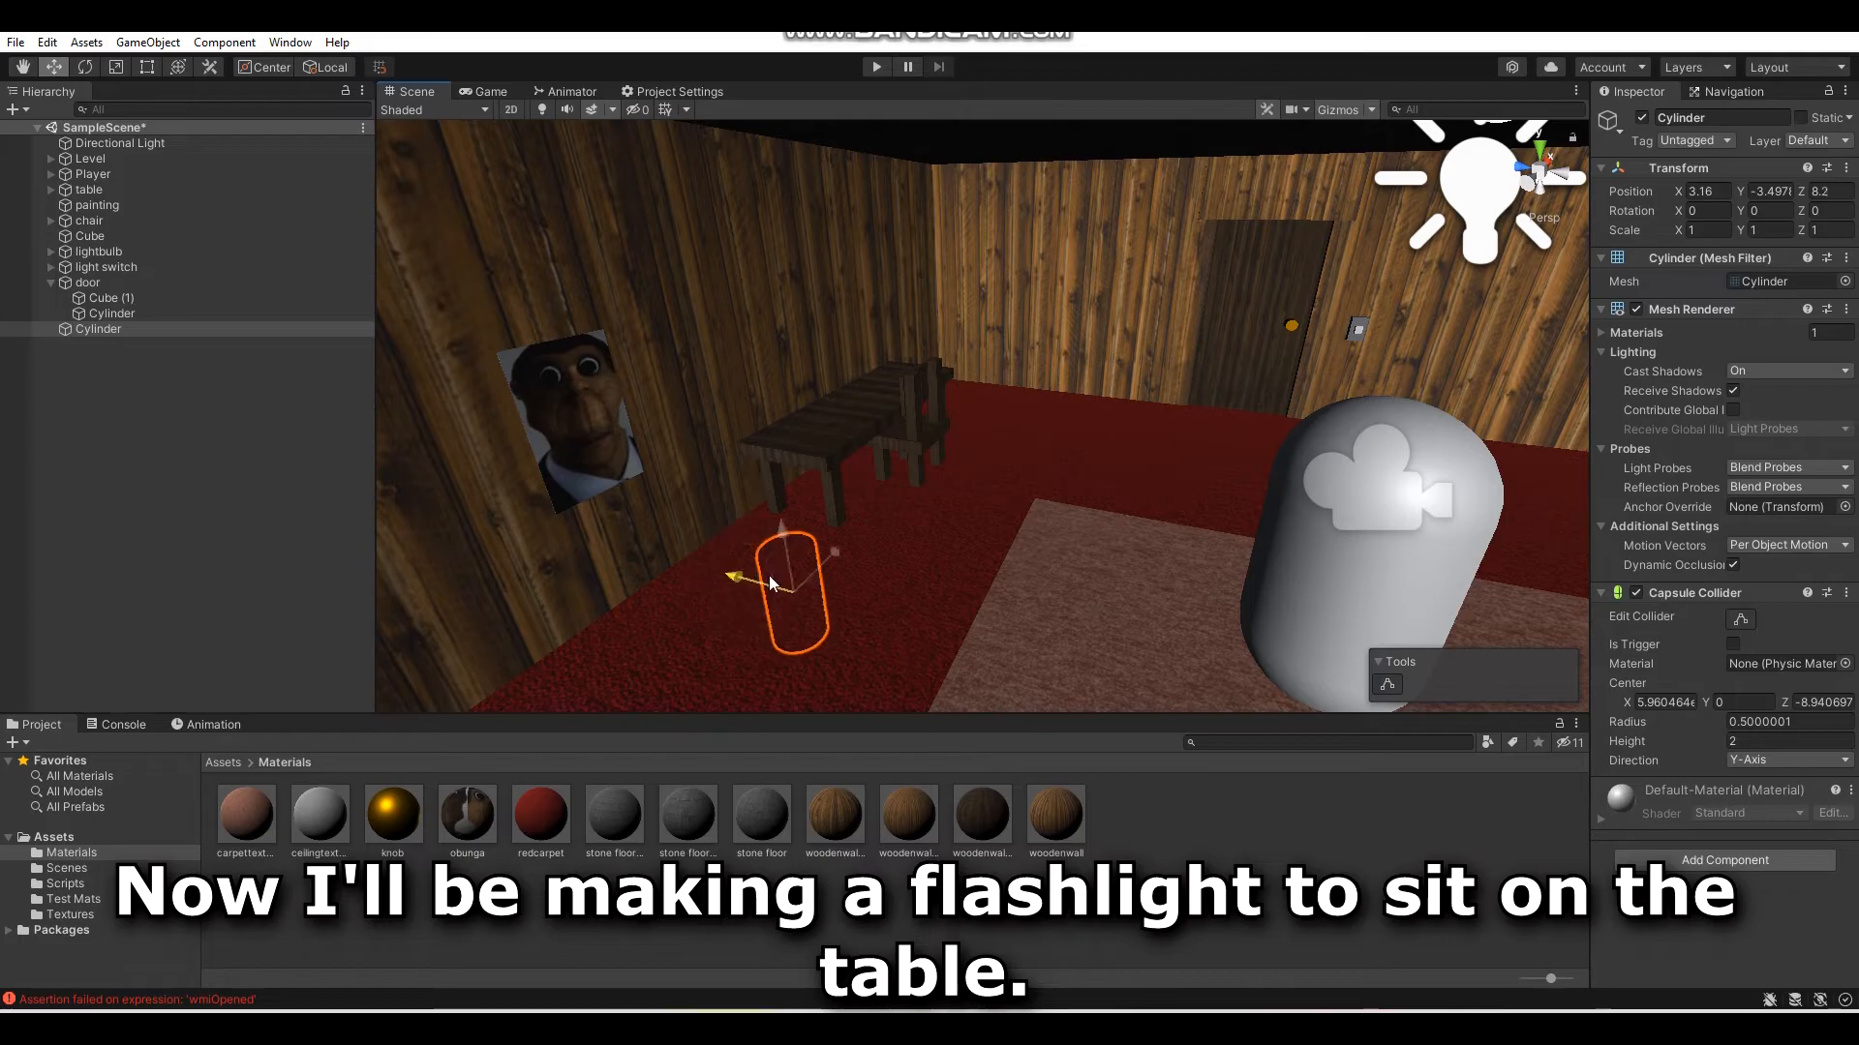
{"action": "left_click_drag", "start_coordinate": [966, 582], "coordinate": [897, 284]}
{"action": "right_click_drag", "start_coordinate": [1049, 418], "coordinate": [1032, 360]}
{"action": "left_click_drag", "start_coordinate": [959, 409], "coordinate": [804, 523]}
- Rotate the new cylinder 90 on X and scale it to 0.1, 0.2, 0.1 as the flashlight body
{"action": "right_click_drag", "start_coordinate": [813, 513], "coordinate": [1472, 209]}
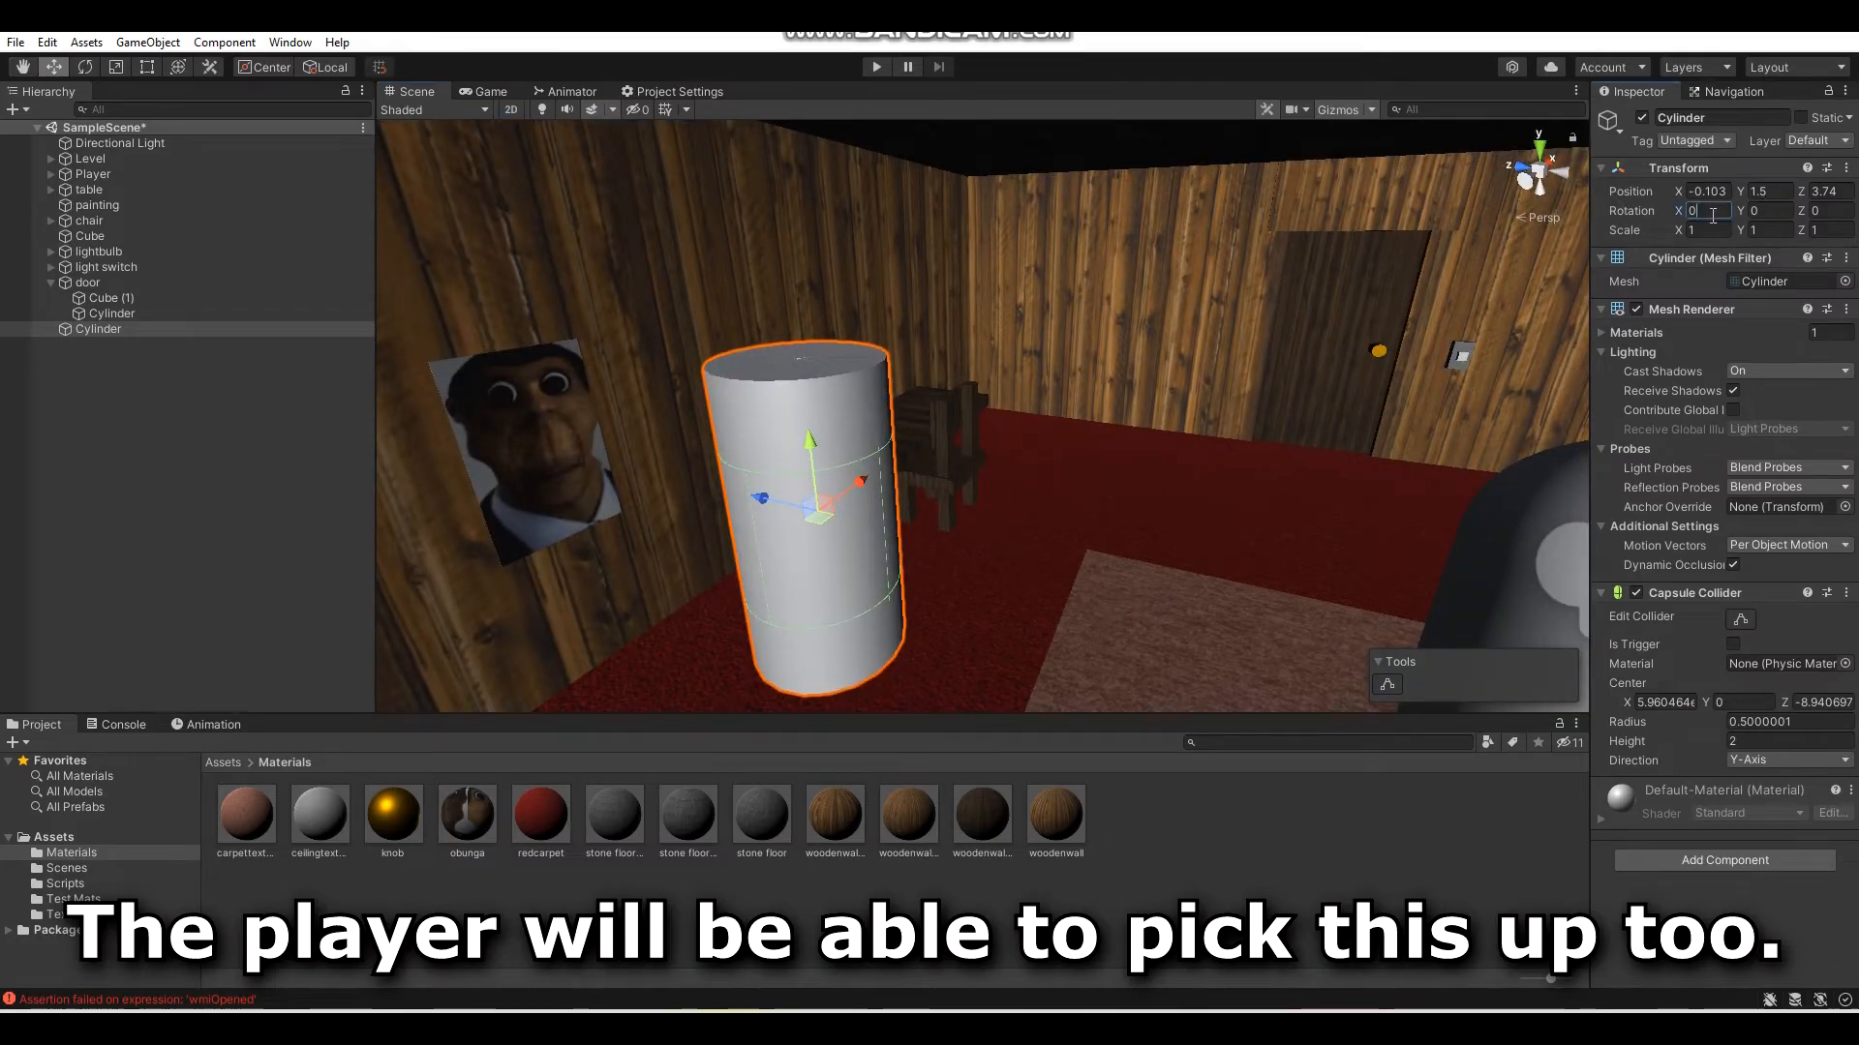
{"action": "type", "text": "90"}
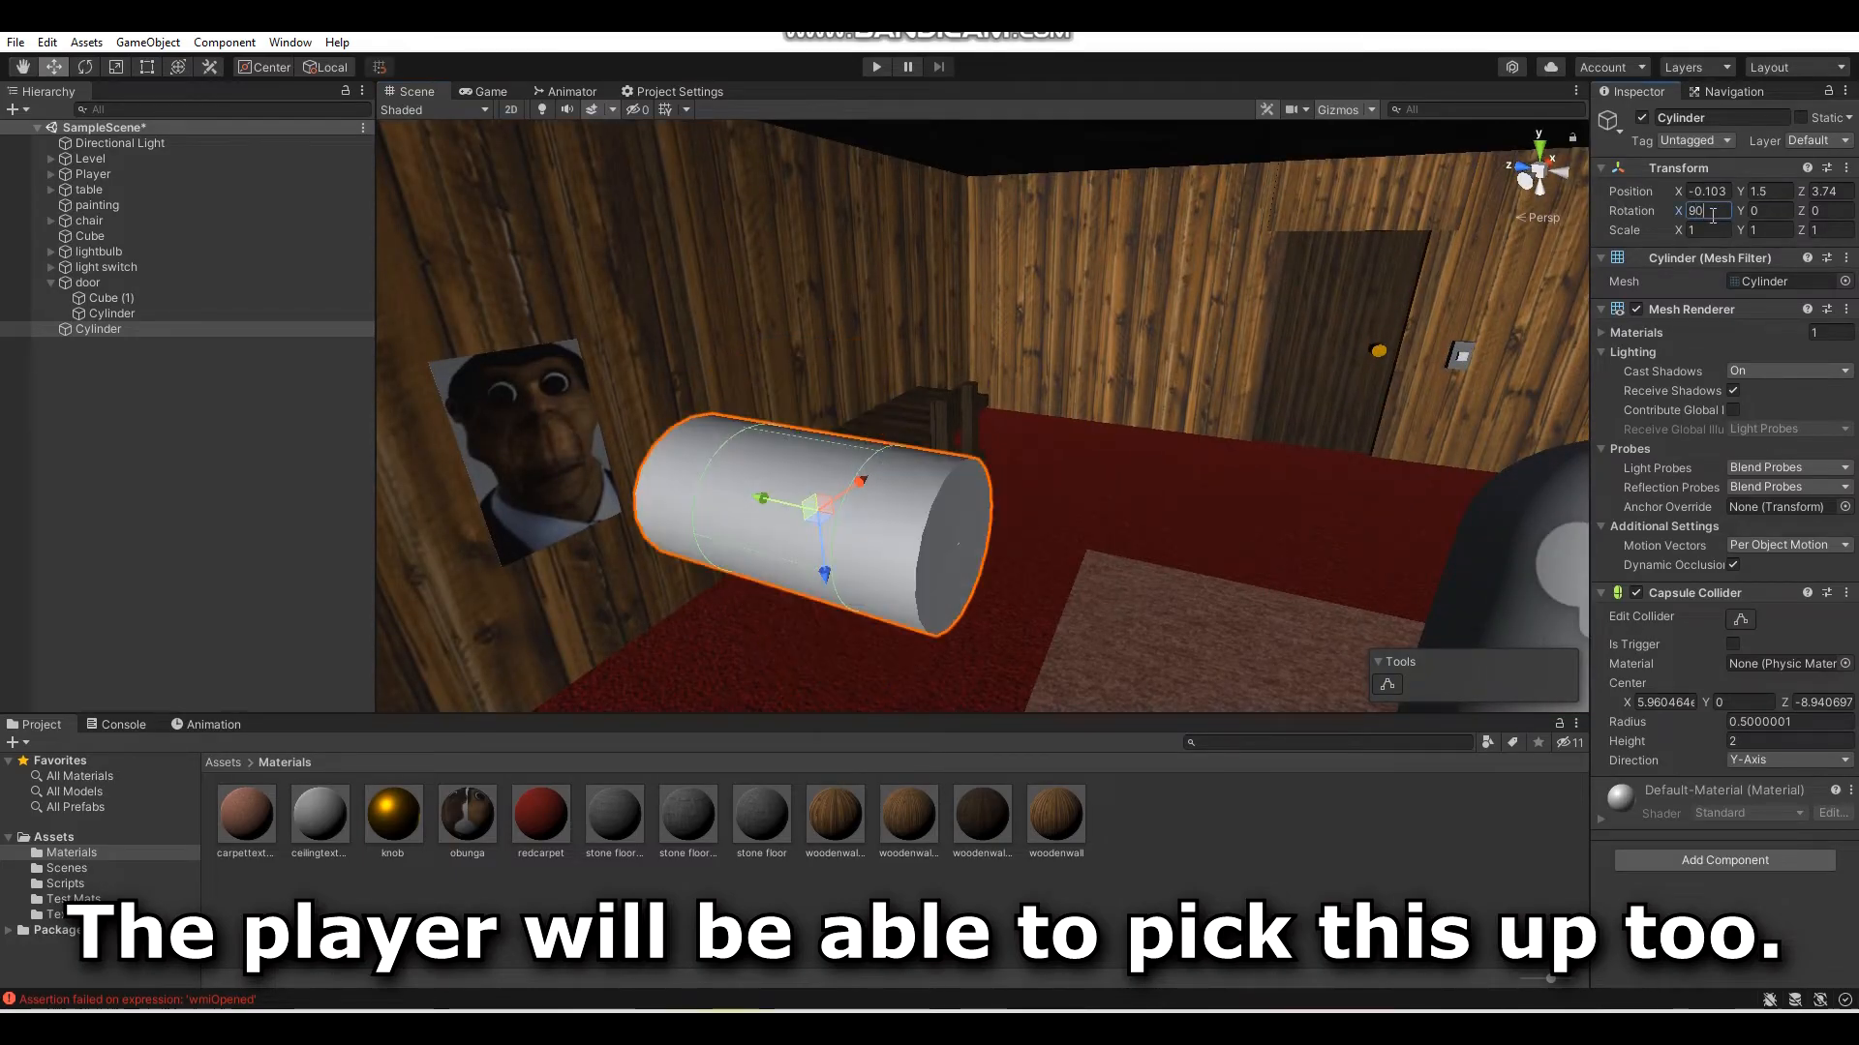
{"action": "right_click_drag", "start_coordinate": [865, 399], "coordinate": [893, 424]}
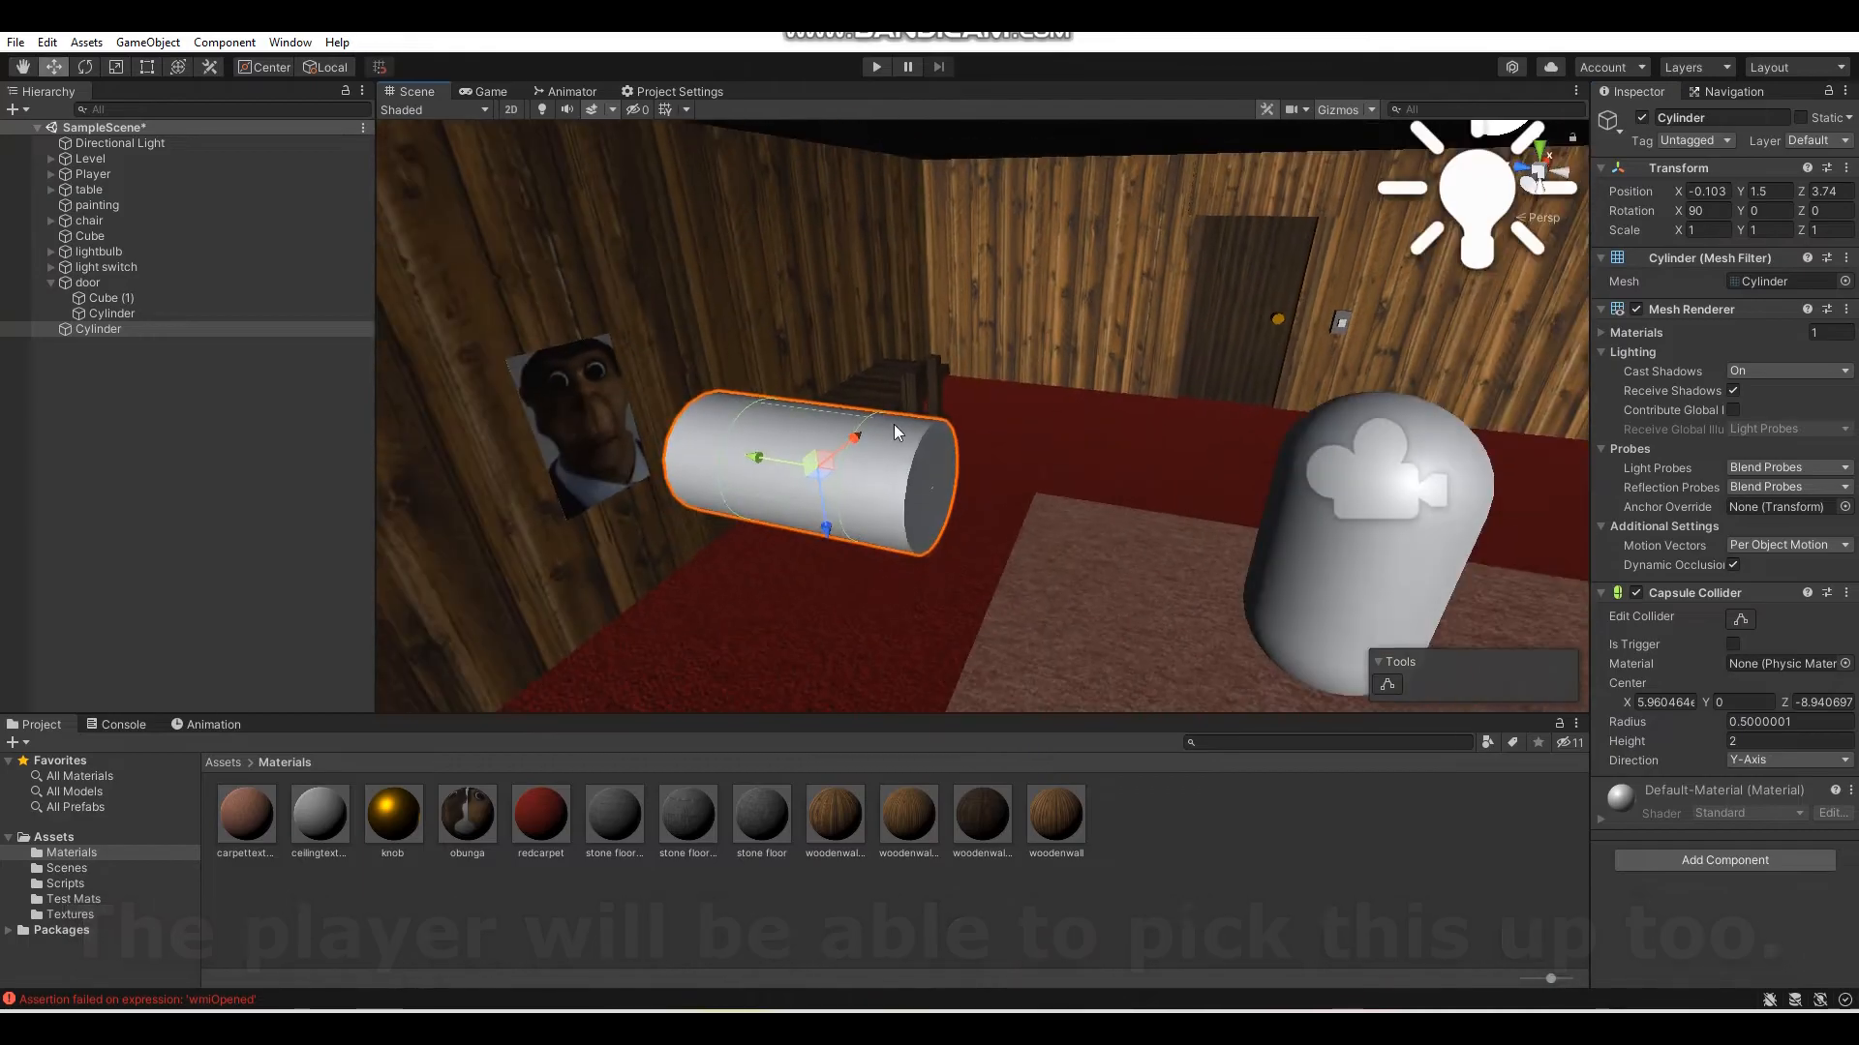
{"action": "left_click_drag", "start_coordinate": [756, 457], "coordinate": [877, 478]}
{"action": "left_click", "coordinate": [1708, 229]}
{"action": "type", "text": ".1"}
{"action": "left_click", "coordinate": [1830, 230]}
{"action": "type", "text": ".1"}
- Place the flashlight body over the tabletop at about X 1.39, Y 1.5, Z 4.28
{"action": "right_click_drag", "start_coordinate": [953, 373], "coordinate": [891, 444]}
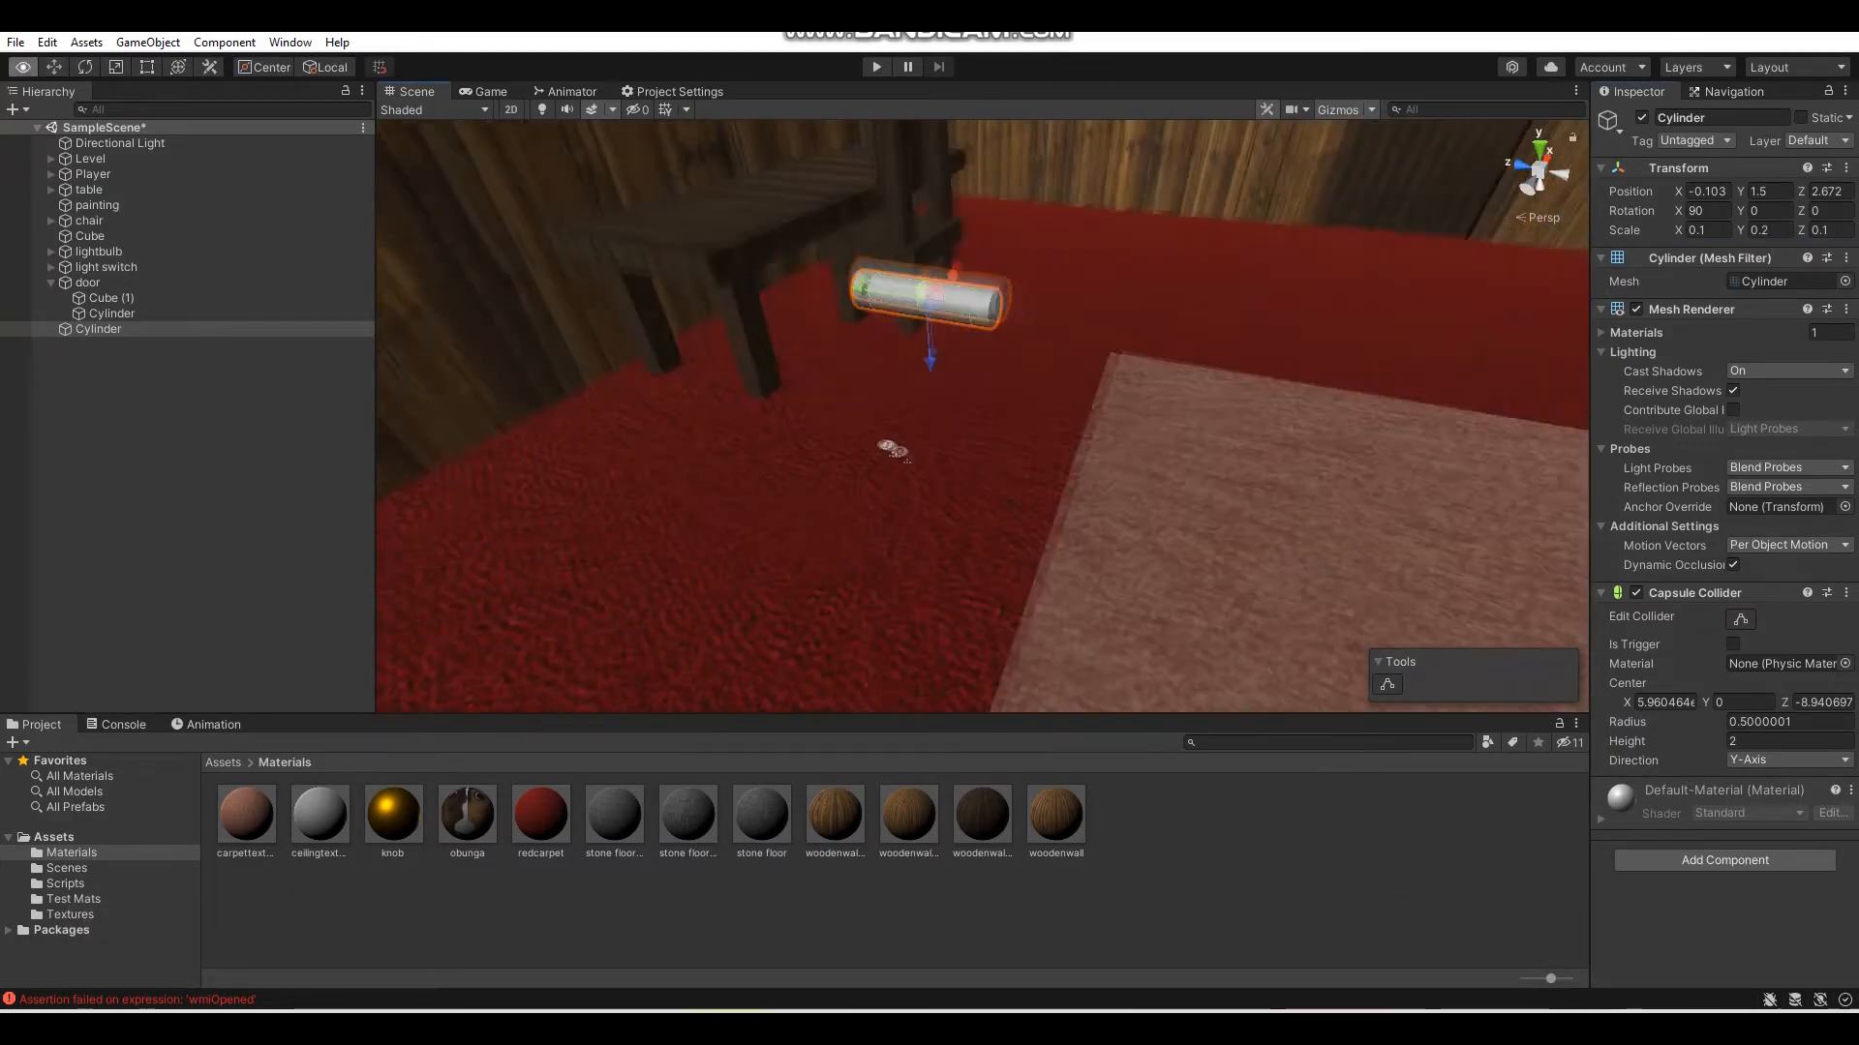
{"action": "left_click_drag", "start_coordinate": [953, 266], "coordinate": [1017, 199]}
{"action": "right_click_drag", "start_coordinate": [997, 359], "coordinate": [1091, 158]}
- Duplicate the flashlight body and scale the copy to X 0.15, Y about 0.035 and Z 0.15 as the head
{"action": "left_click_drag", "start_coordinate": [885, 368], "coordinate": [993, 372]}
{"action": "key", "text": "ctrl+d"}
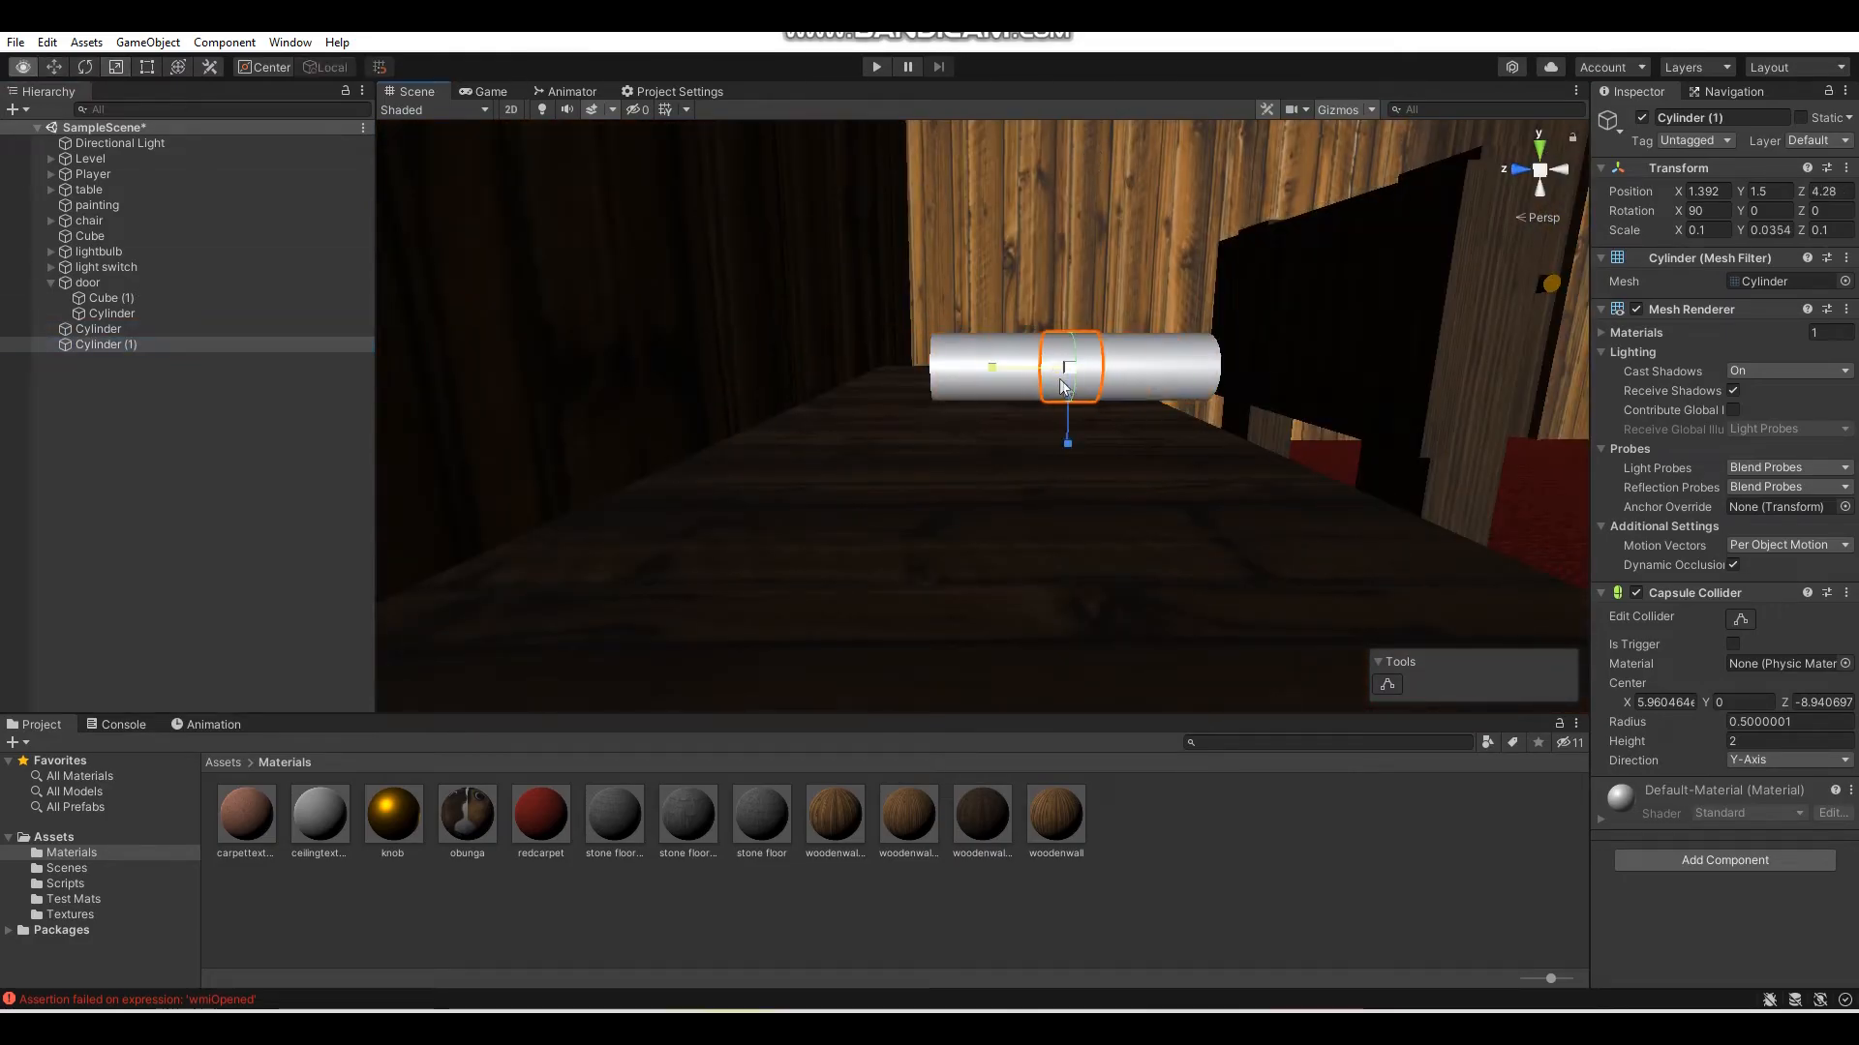
{"action": "right_click_drag", "start_coordinate": [1063, 387], "coordinate": [1249, 363]}
{"action": "left_click", "coordinate": [1721, 230]}
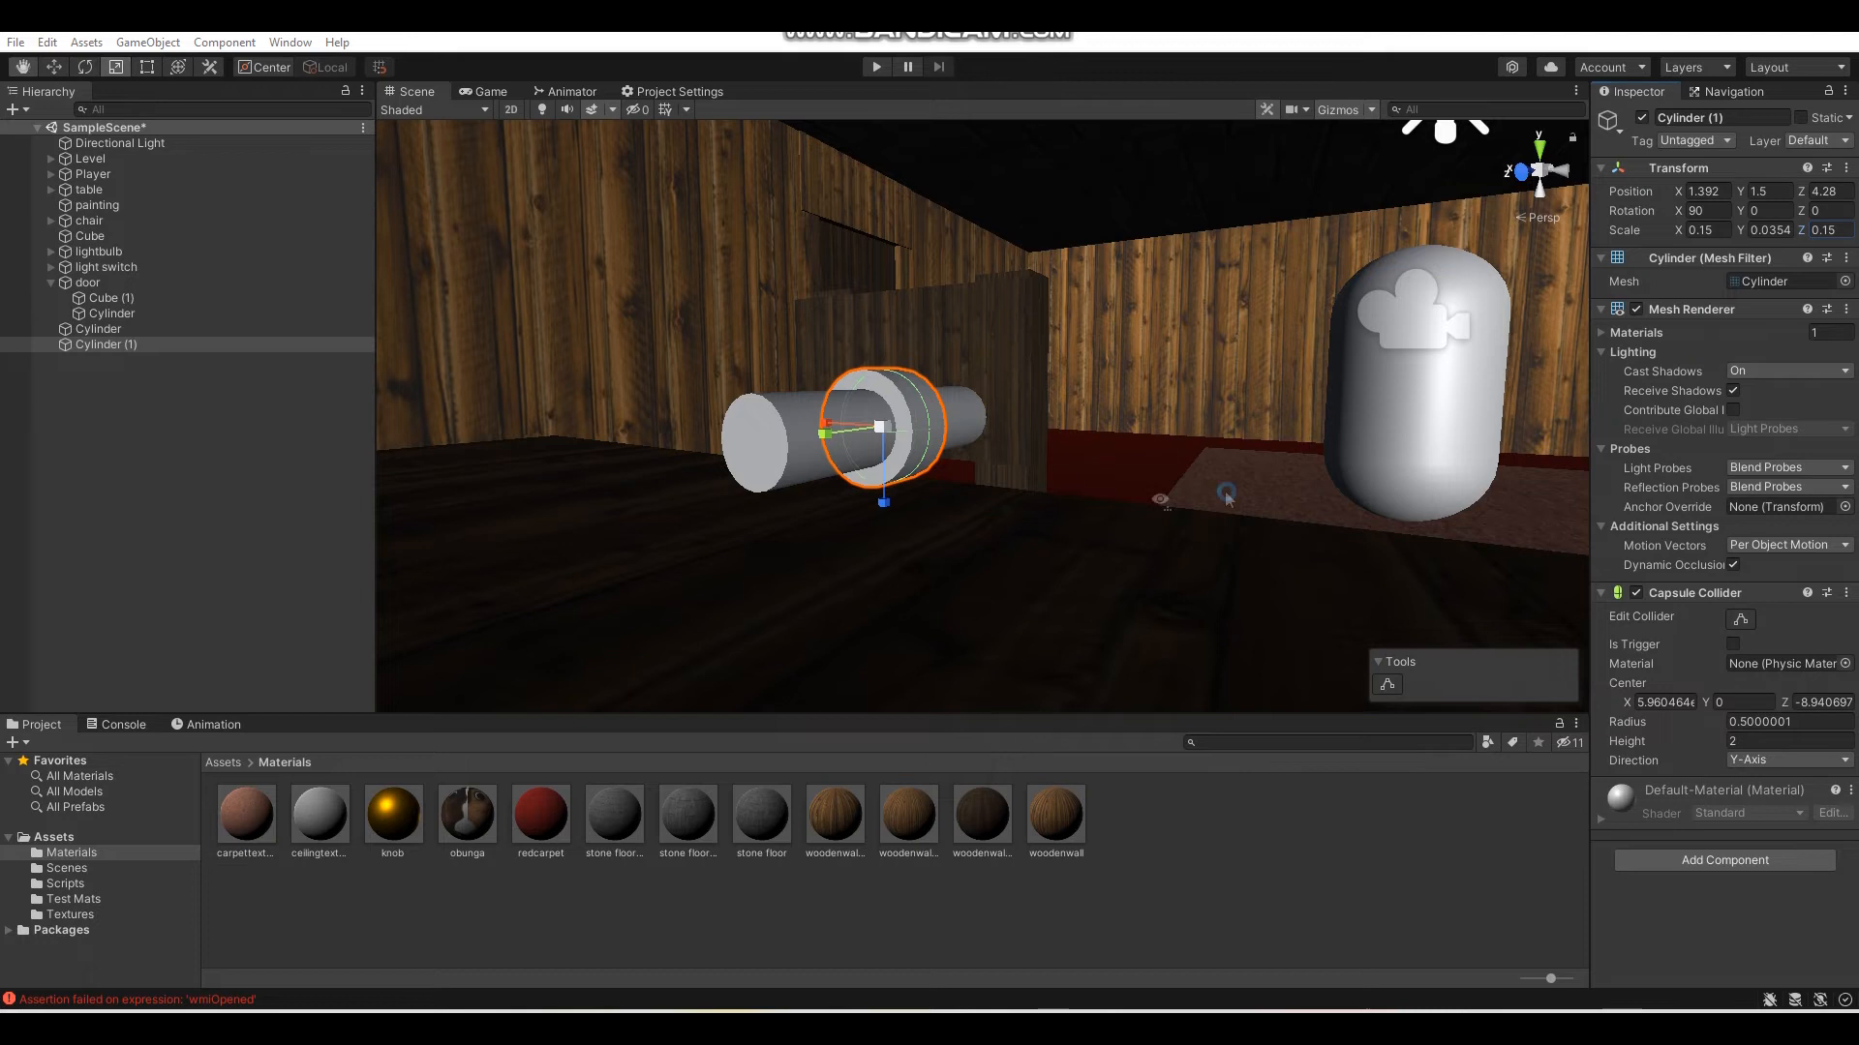
{"action": "right_click_drag", "start_coordinate": [1226, 498], "coordinate": [968, 488]}
- Move the wider head cylinder along its axis to the end of the flashlight body
{"action": "left_click", "coordinate": [35, 69]}
{"action": "left_click", "coordinate": [52, 69]}
{"action": "left_click_drag", "start_coordinate": [934, 427], "coordinate": [728, 430]}
{"action": "mouse_move", "coordinate": [765, 453]}
{"action": "right_mouse_down"}
{"action": "mouse_move", "coordinate": [896, 474]}
{"action": "mouse_move", "coordinate": [755, 484]}
{"action": "right_mouse_up"}
- Group both flashlight cylinders under a new empty parent named flashlight
{"action": "left_click", "coordinate": [148, 335], "text": "ctrl"}
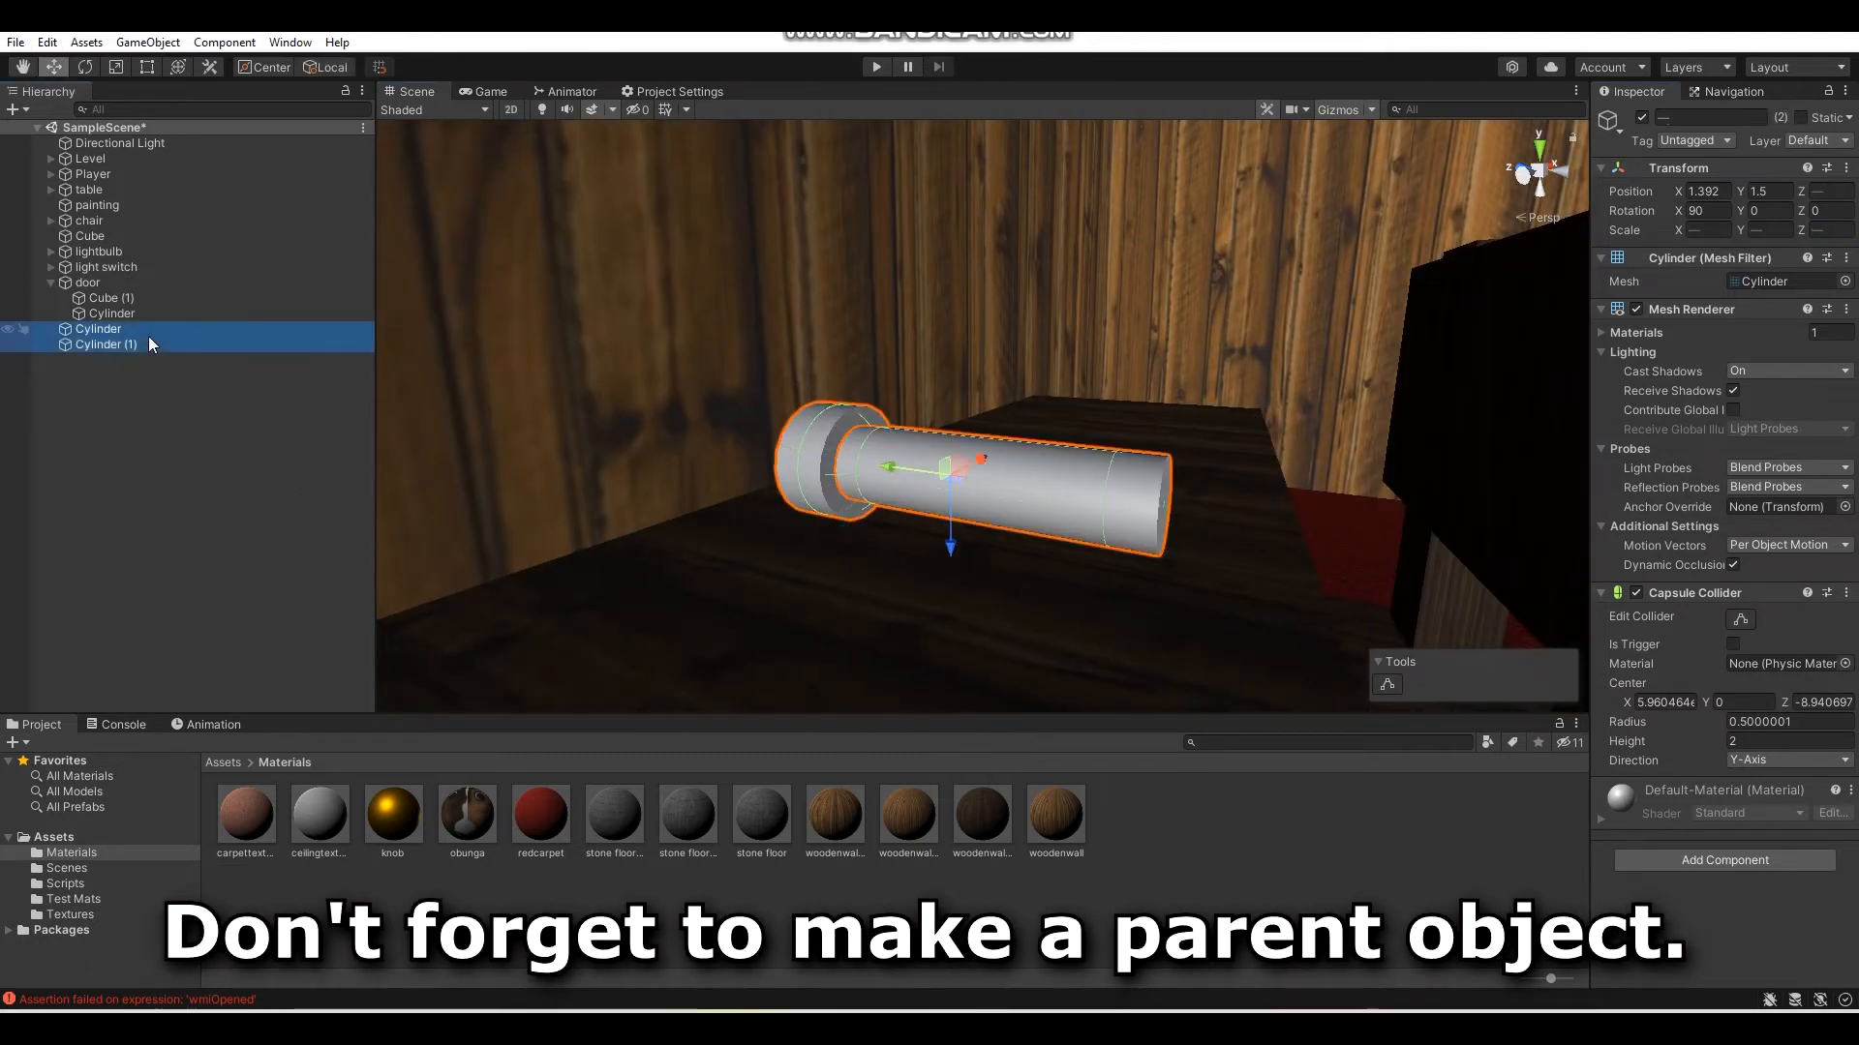
{"action": "right_click", "coordinate": [143, 351]}
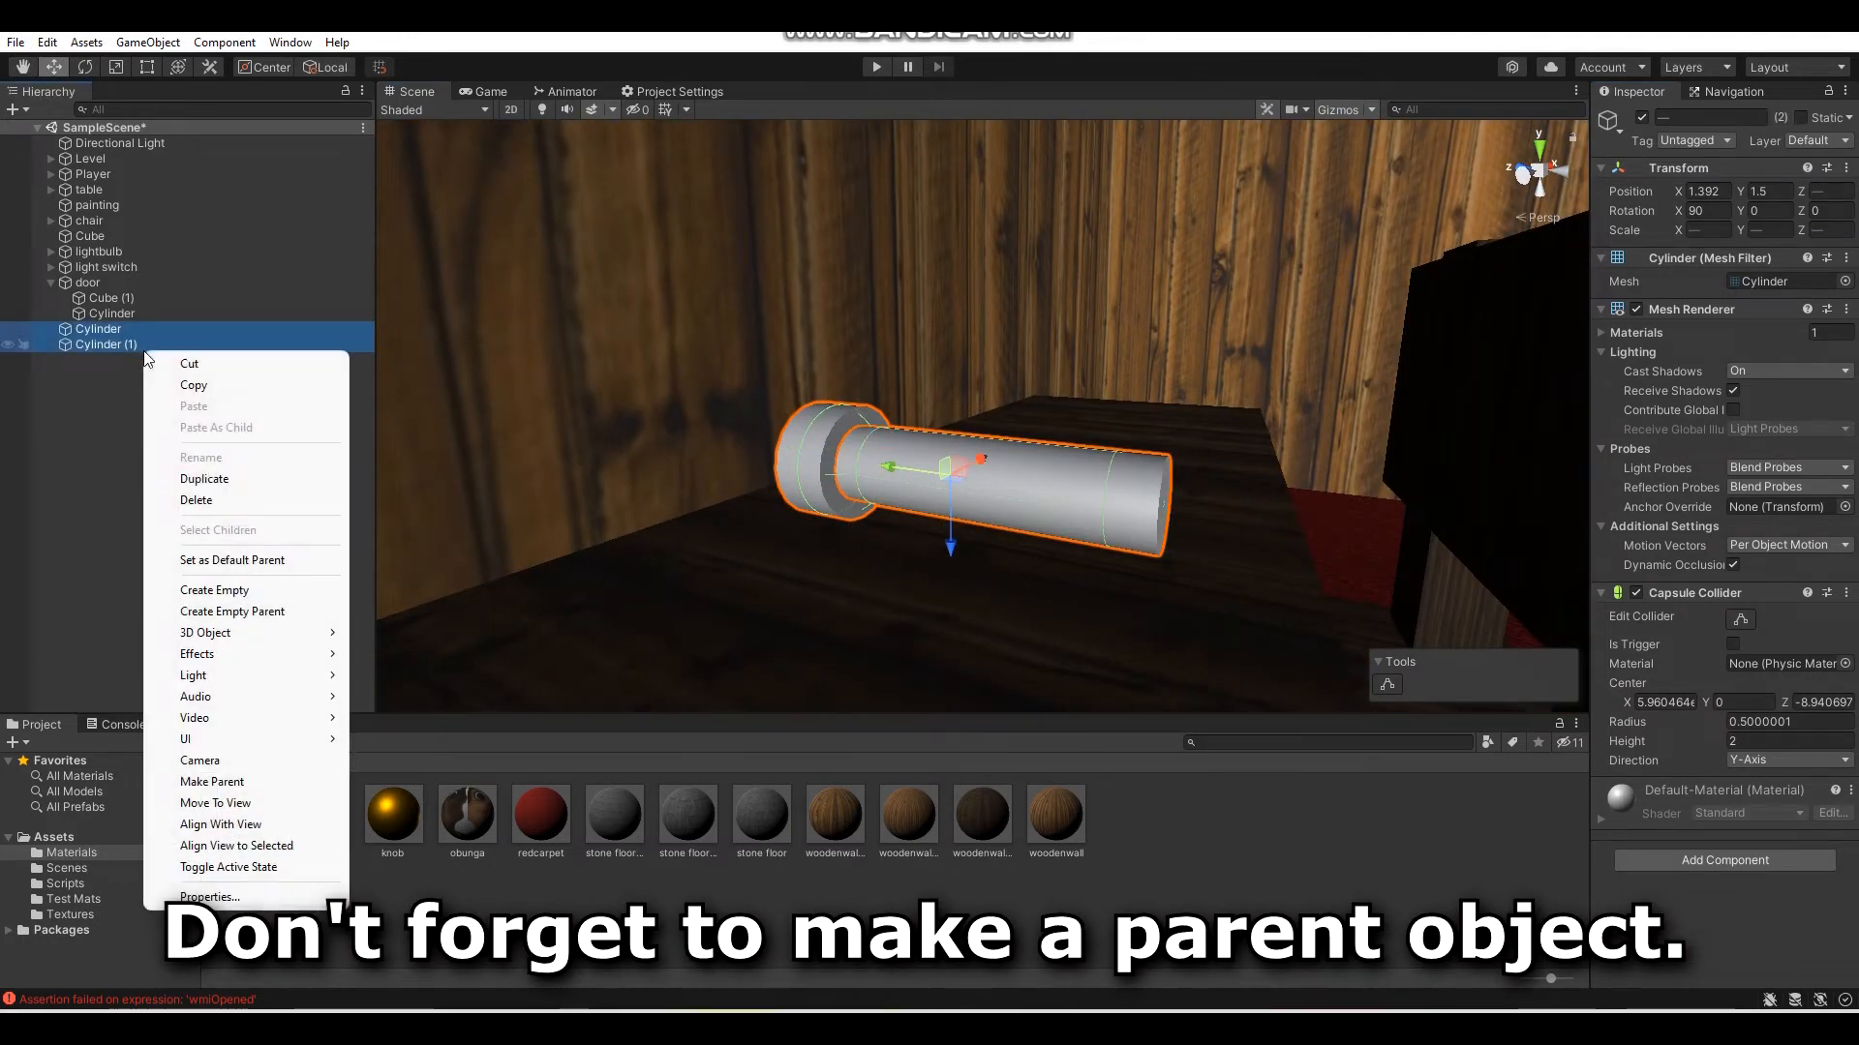
{"action": "left_click", "coordinate": [247, 614]}
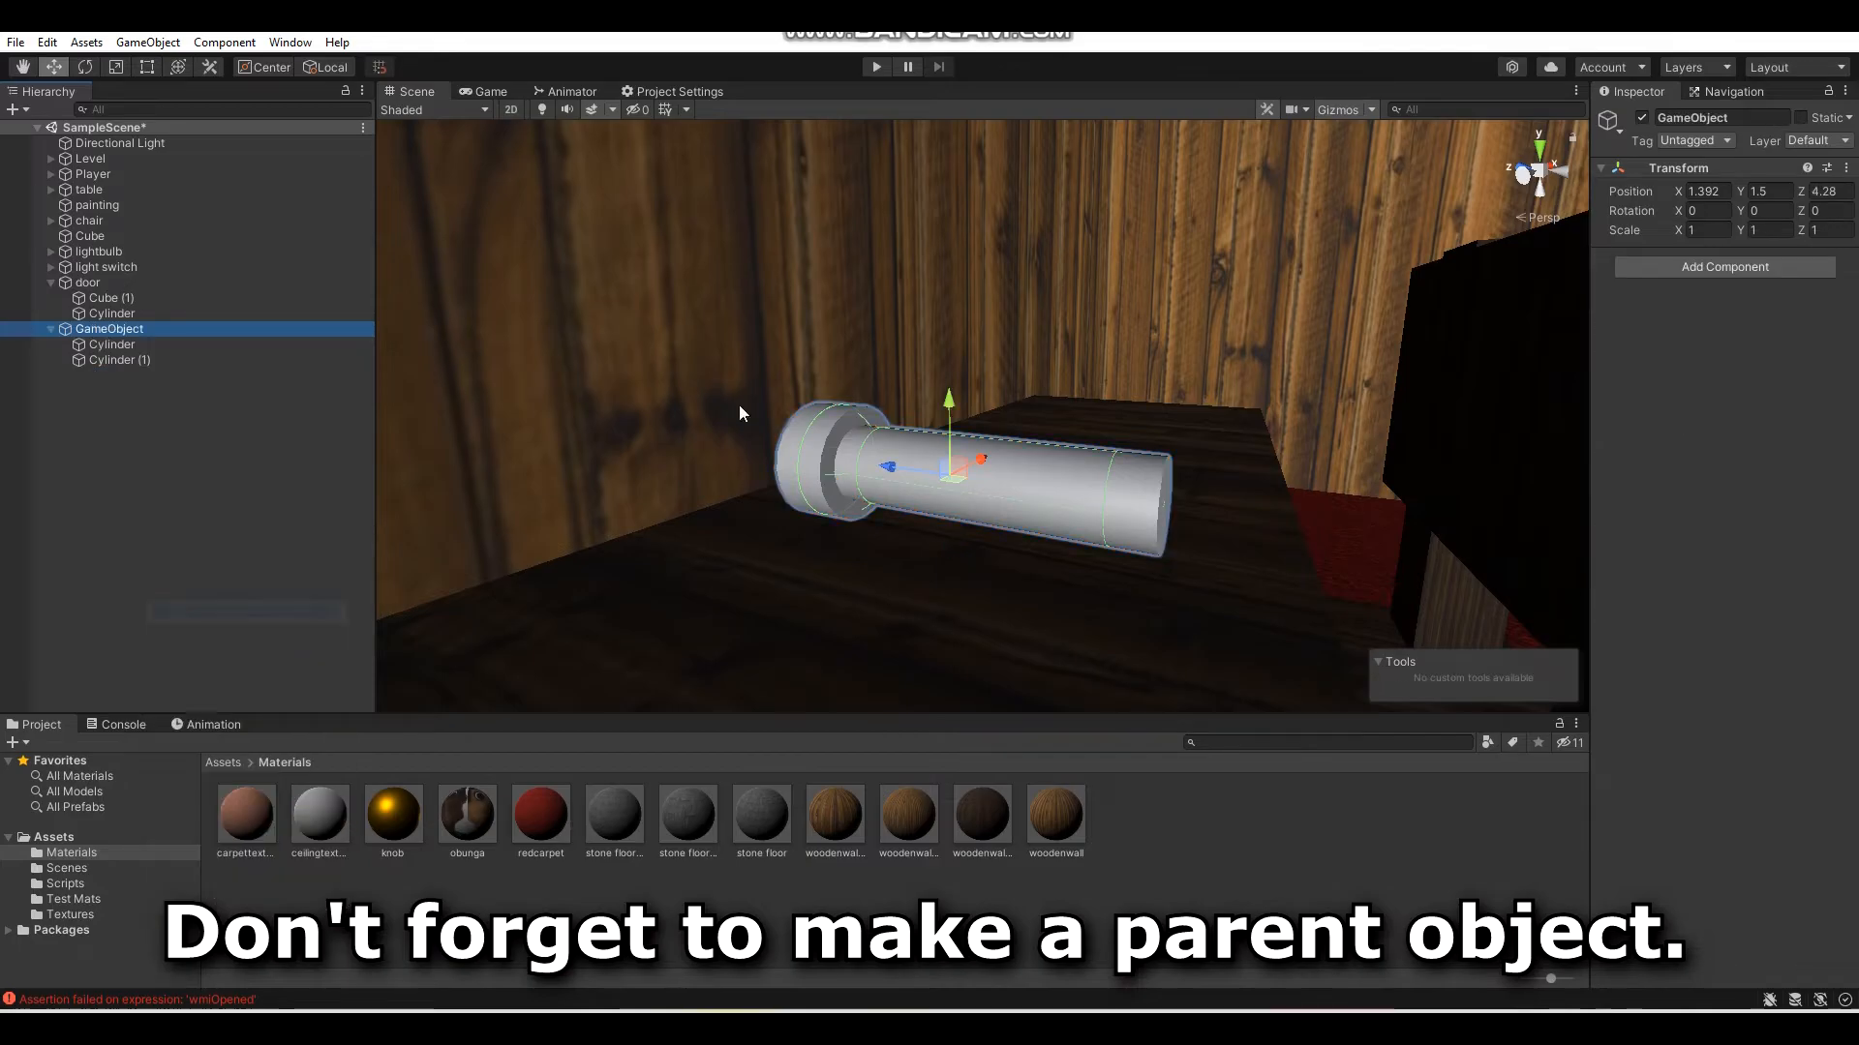
{"action": "left_click", "coordinate": [1757, 117]}
{"action": "type", "text": "flashlight"}
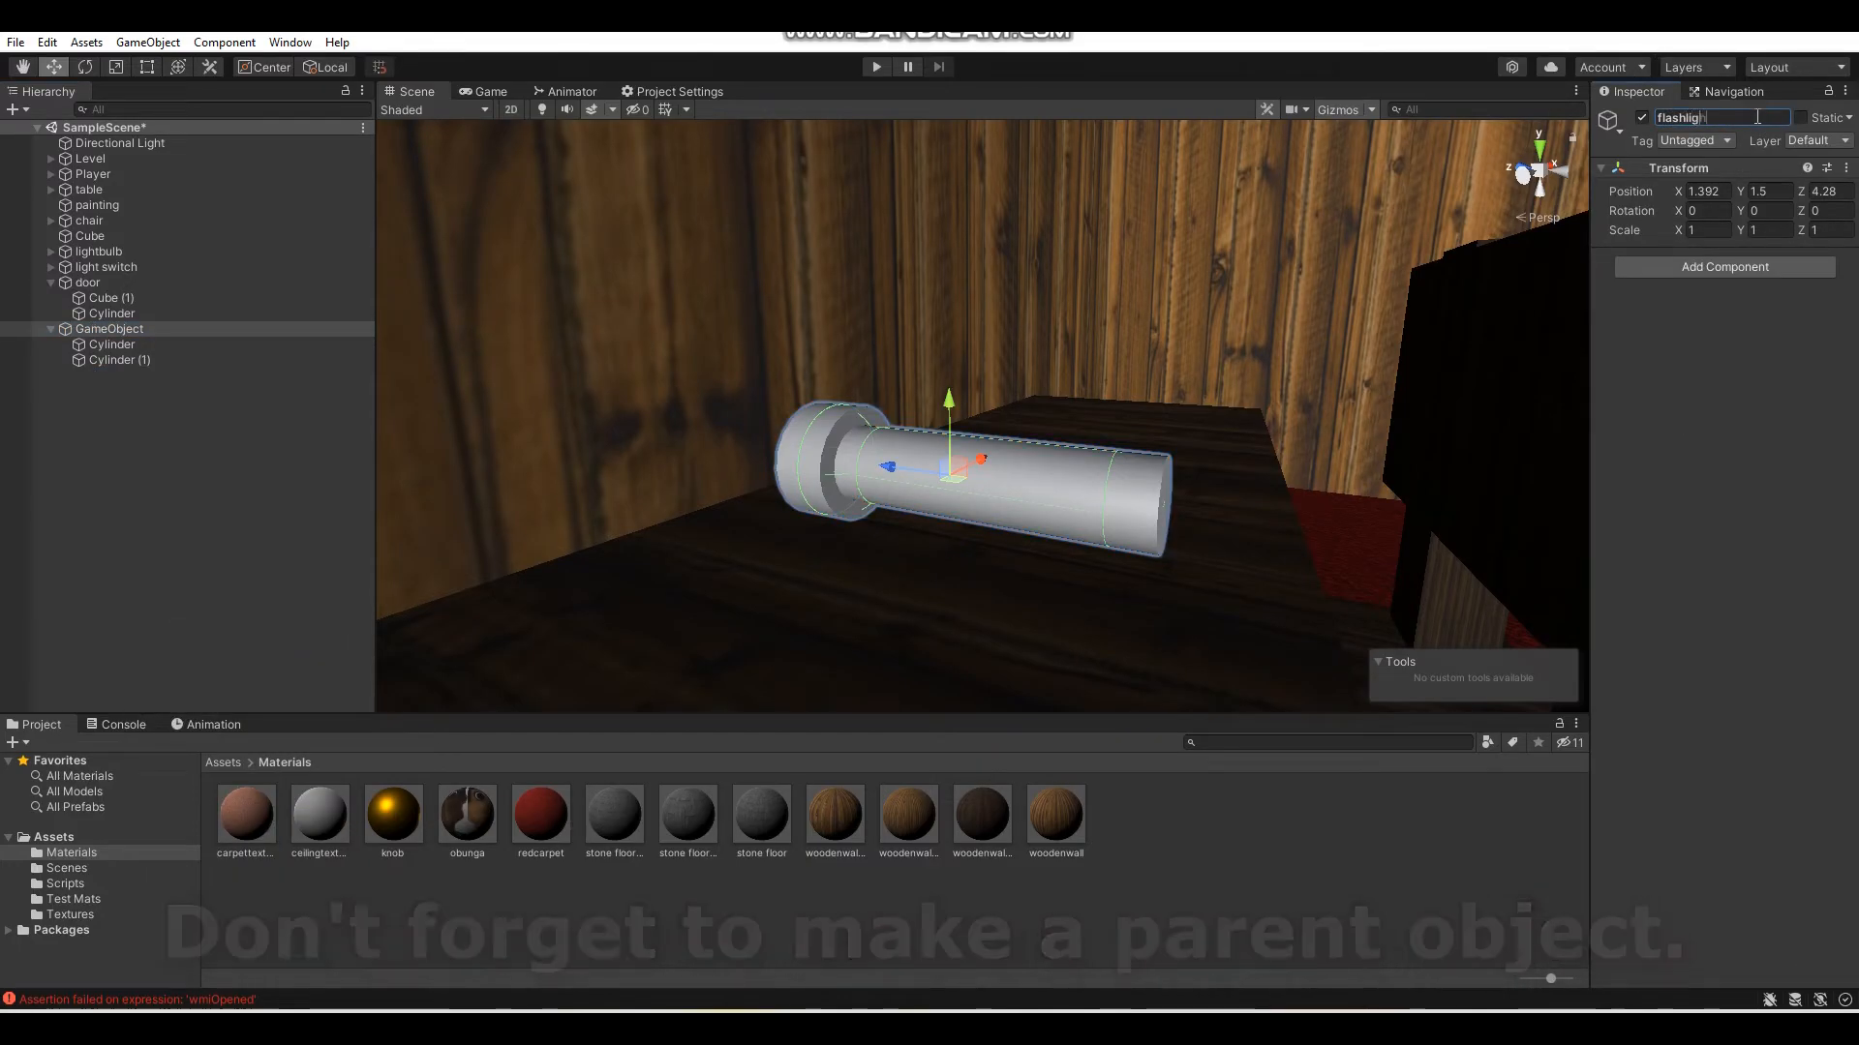
{"action": "key", "text": "Return"}
- Apply the Test Mats material 1 3 to the flashlight cylinders and duplicate the head as a front lens with the light material
{"action": "left_click", "coordinate": [107, 900]}
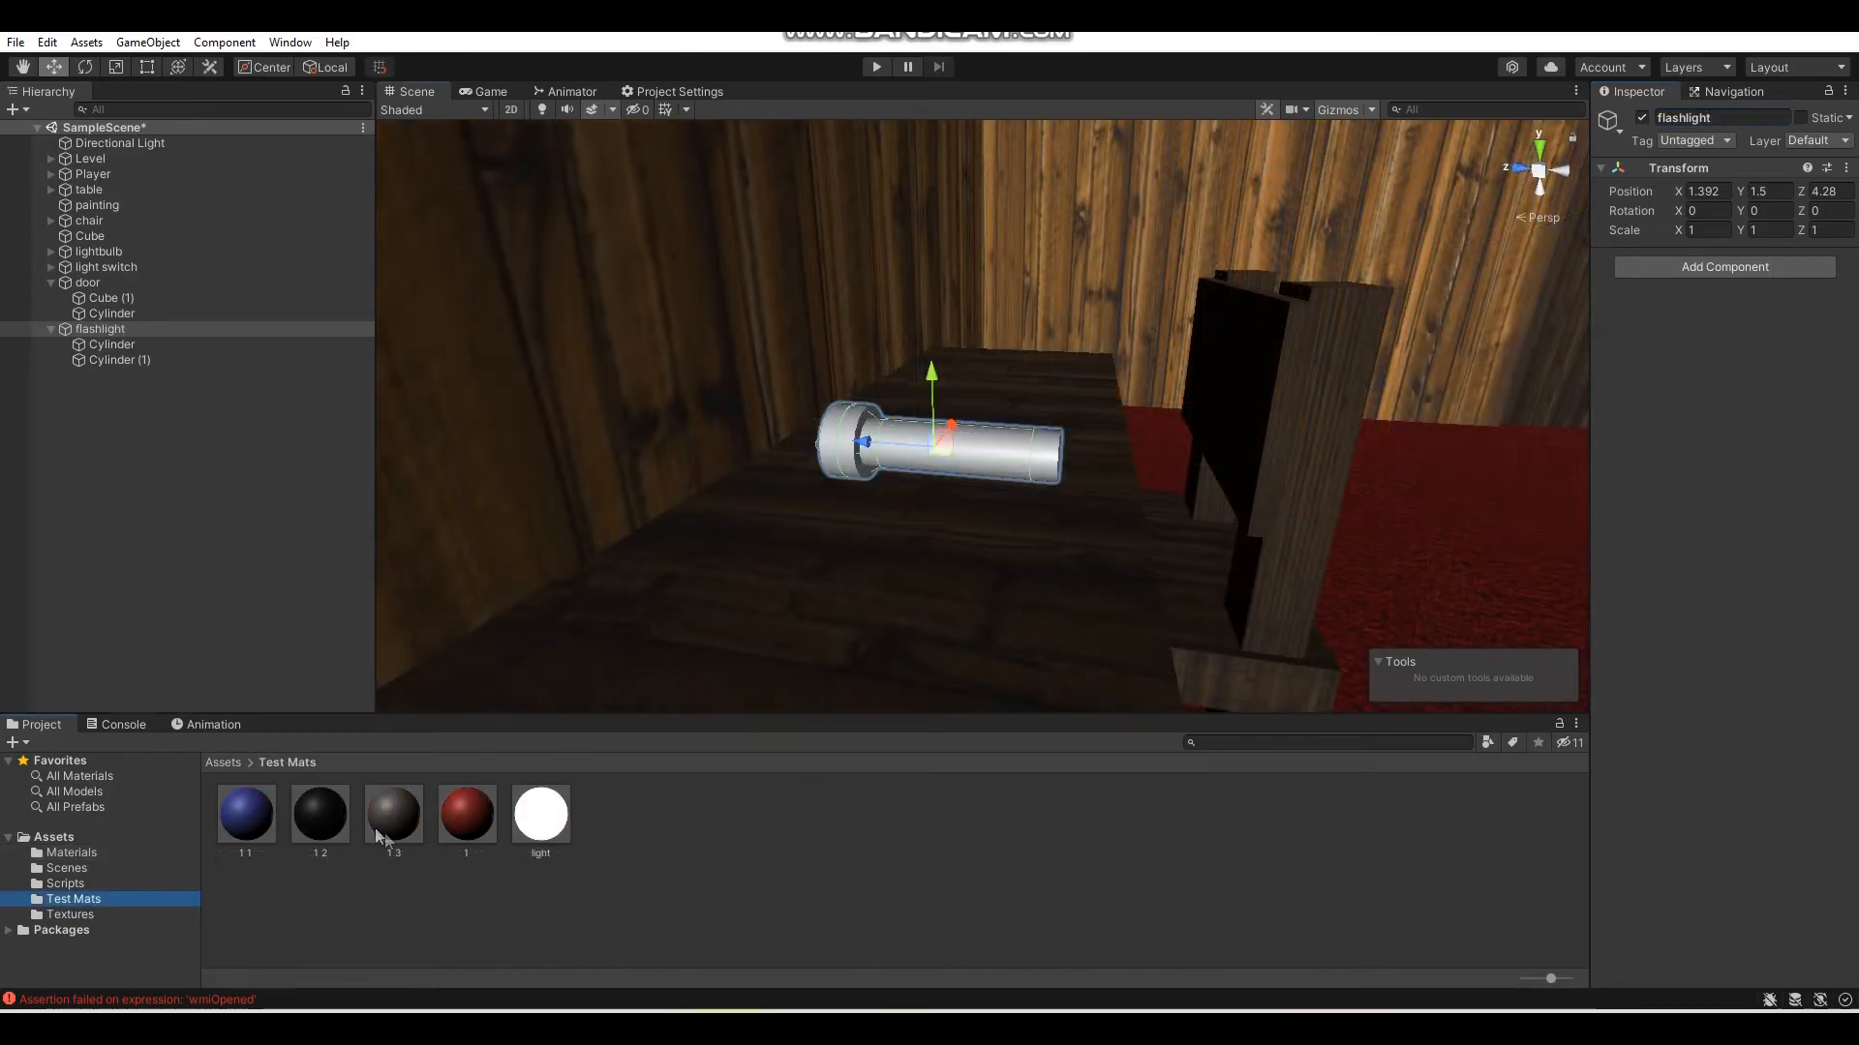
{"action": "left_click_drag", "start_coordinate": [382, 832], "coordinate": [895, 457]}
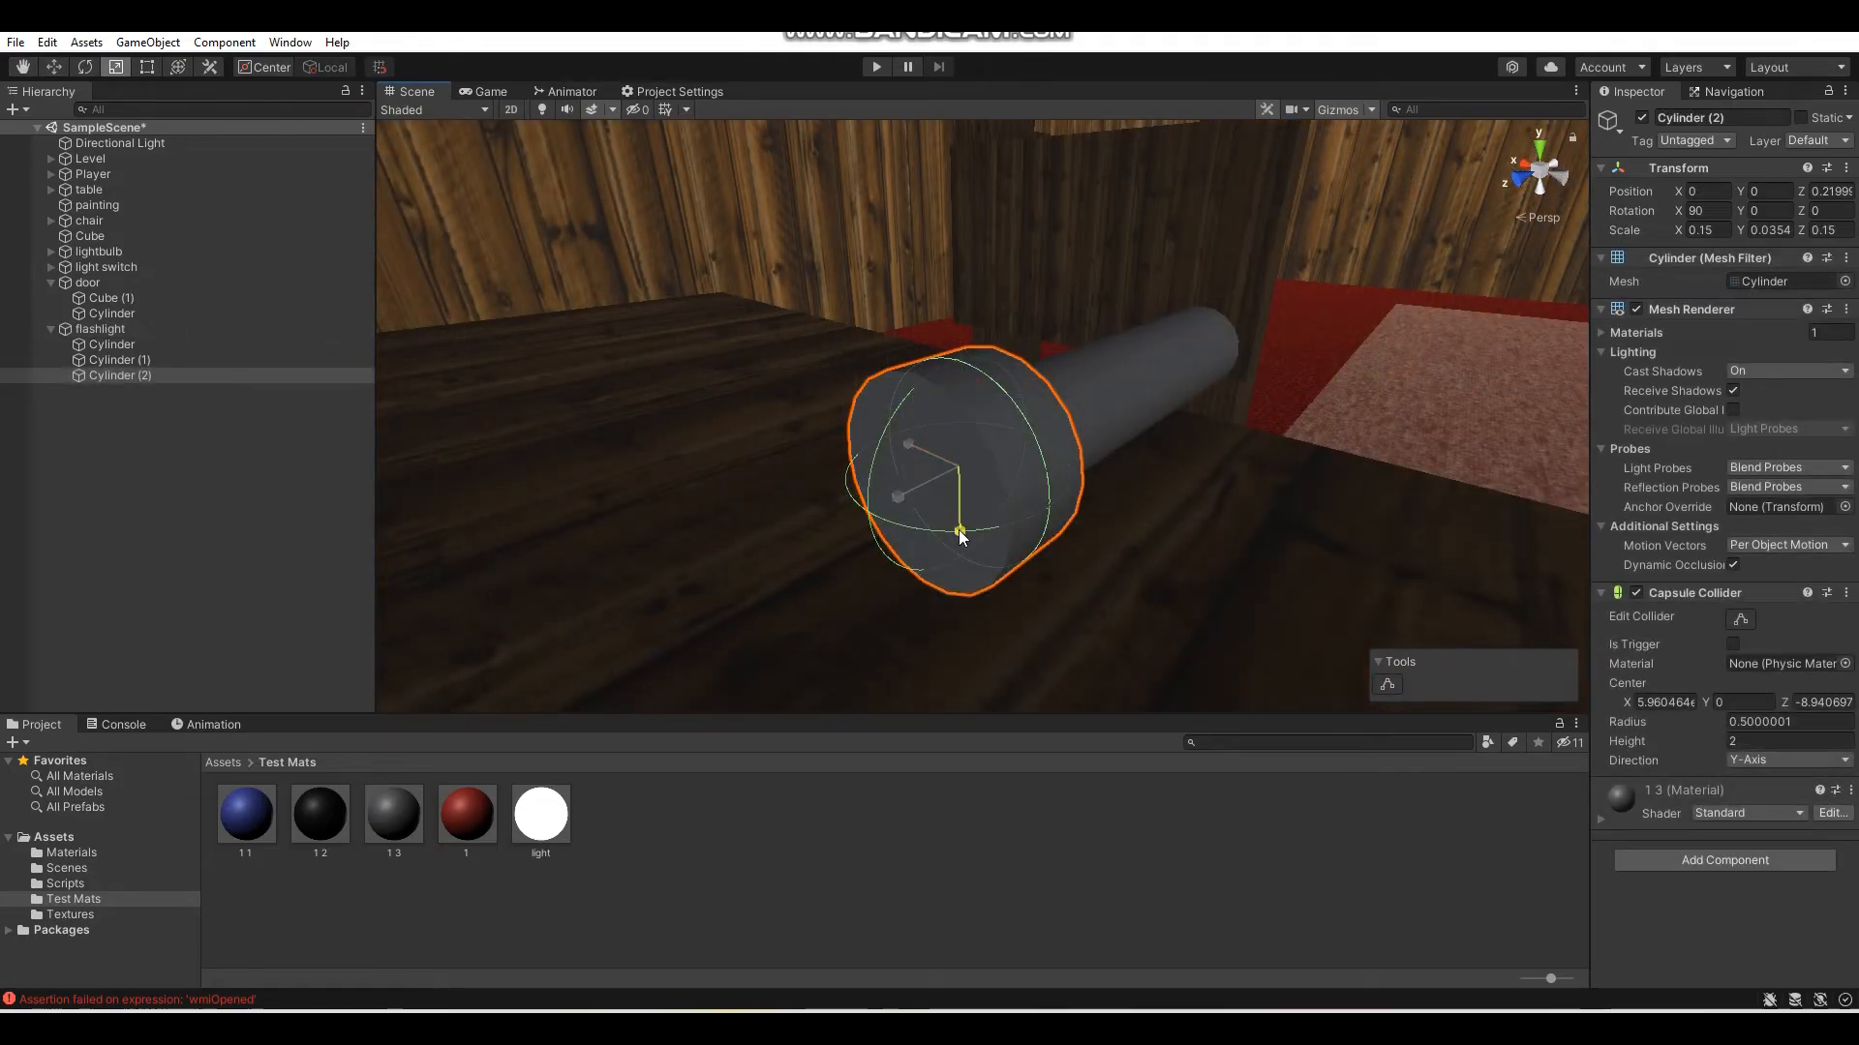
{"action": "left_click_drag", "start_coordinate": [929, 497], "coordinate": [871, 377], "text": "alt"}
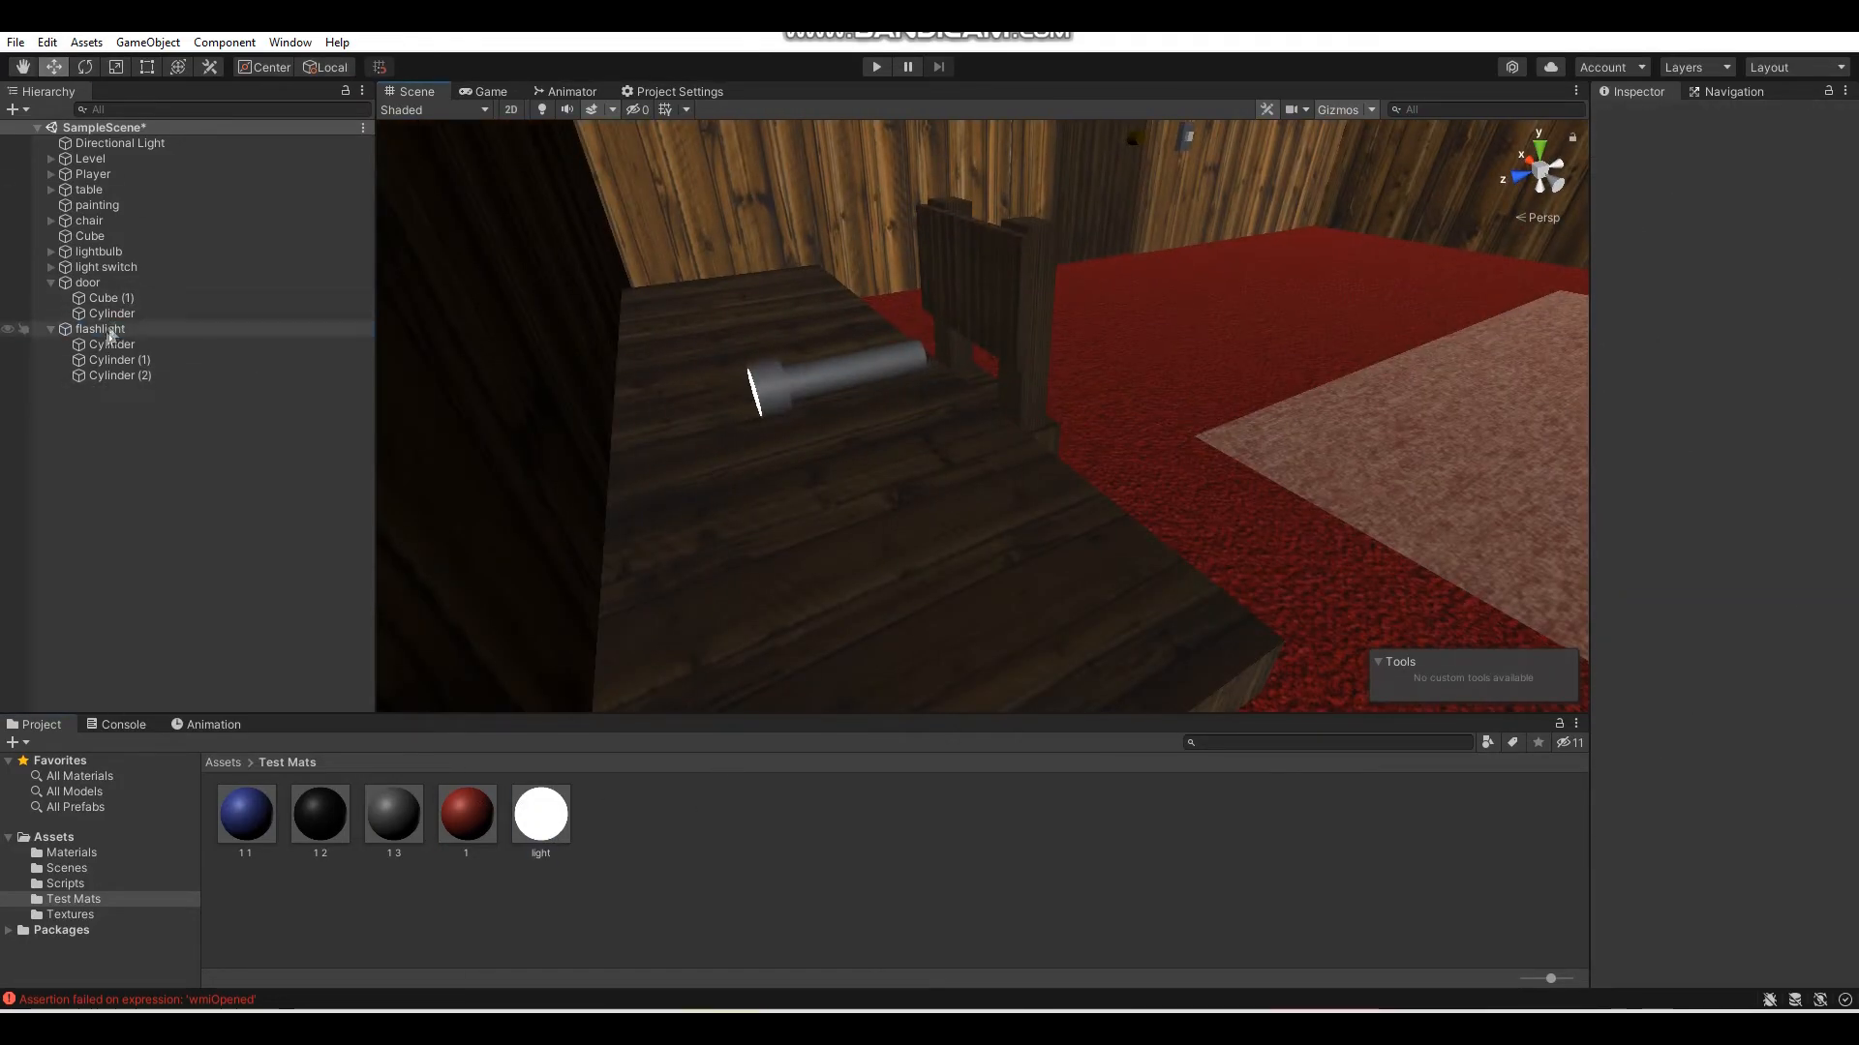
- Rotate the flashlight parent to about -62 on Y and -3.35 on X, and lower it onto the tabletop
{"action": "left_click", "coordinate": [100, 329]}
{"action": "key", "text": "e"}
{"action": "key", "text": "f"}
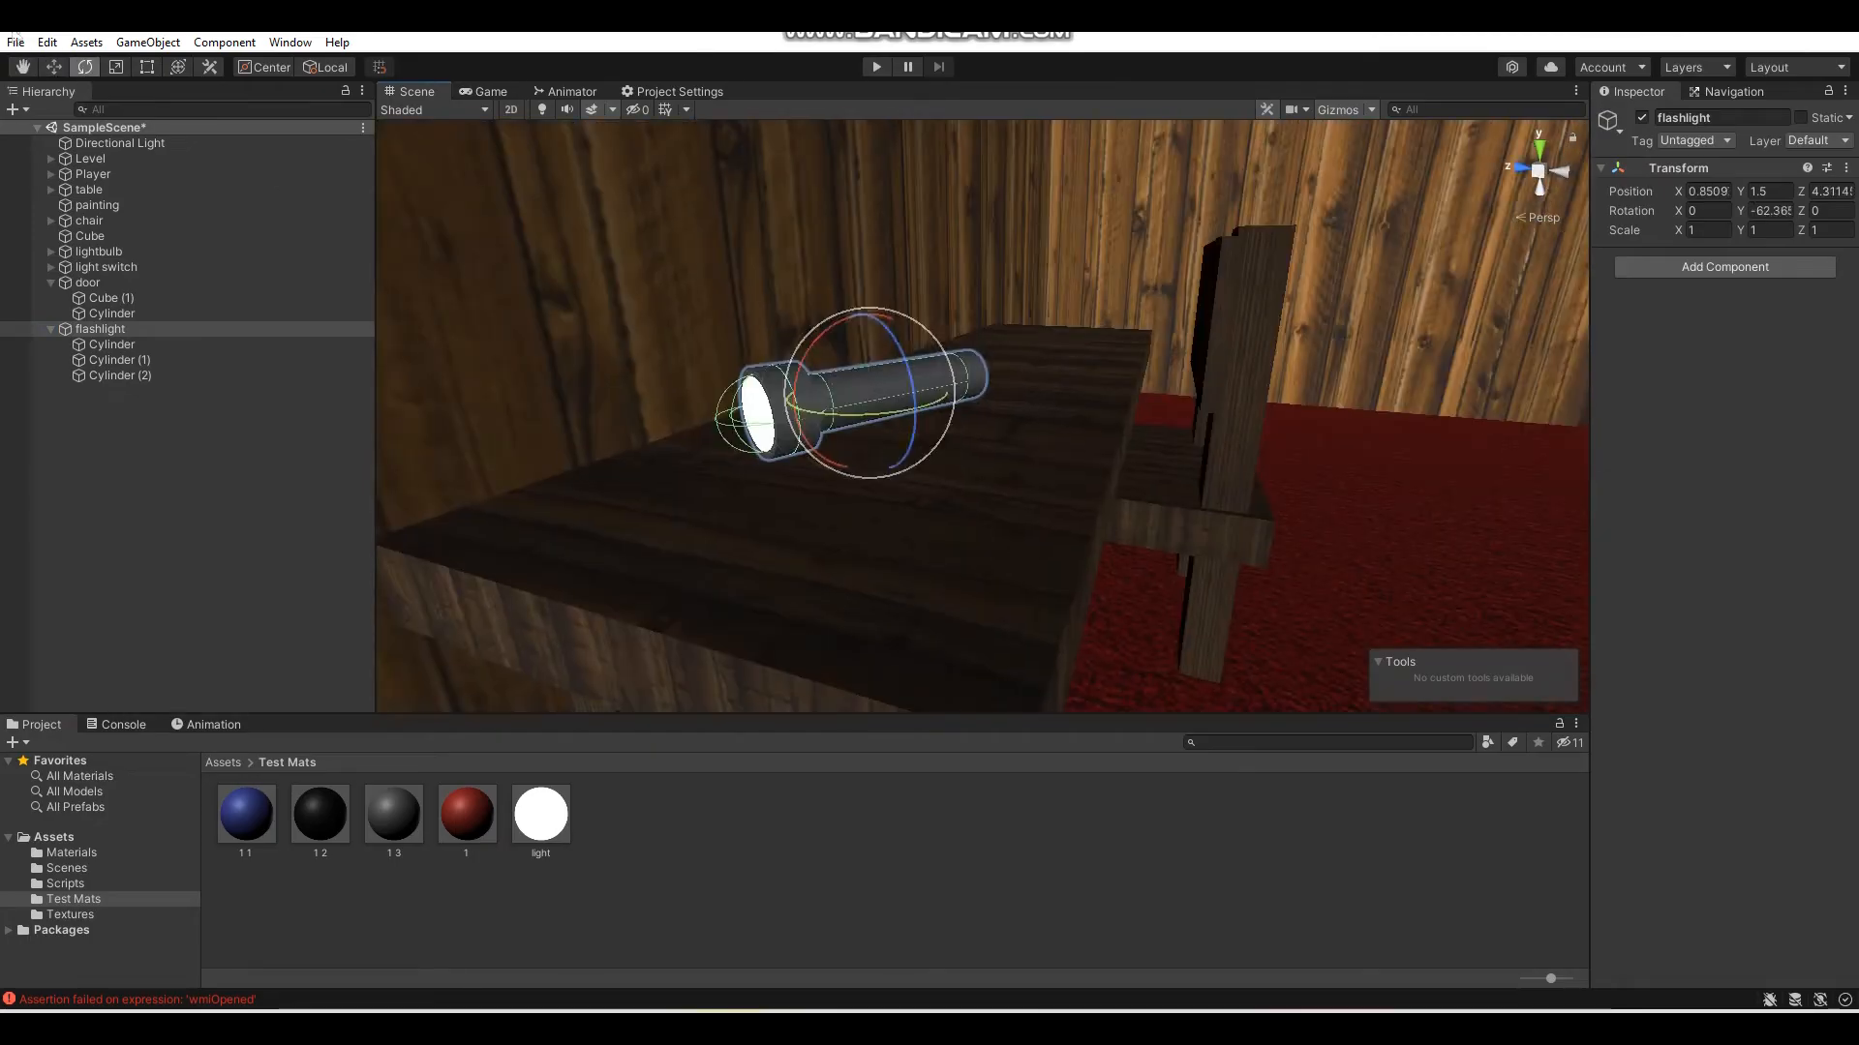
{"action": "left_click", "coordinate": [53, 67]}
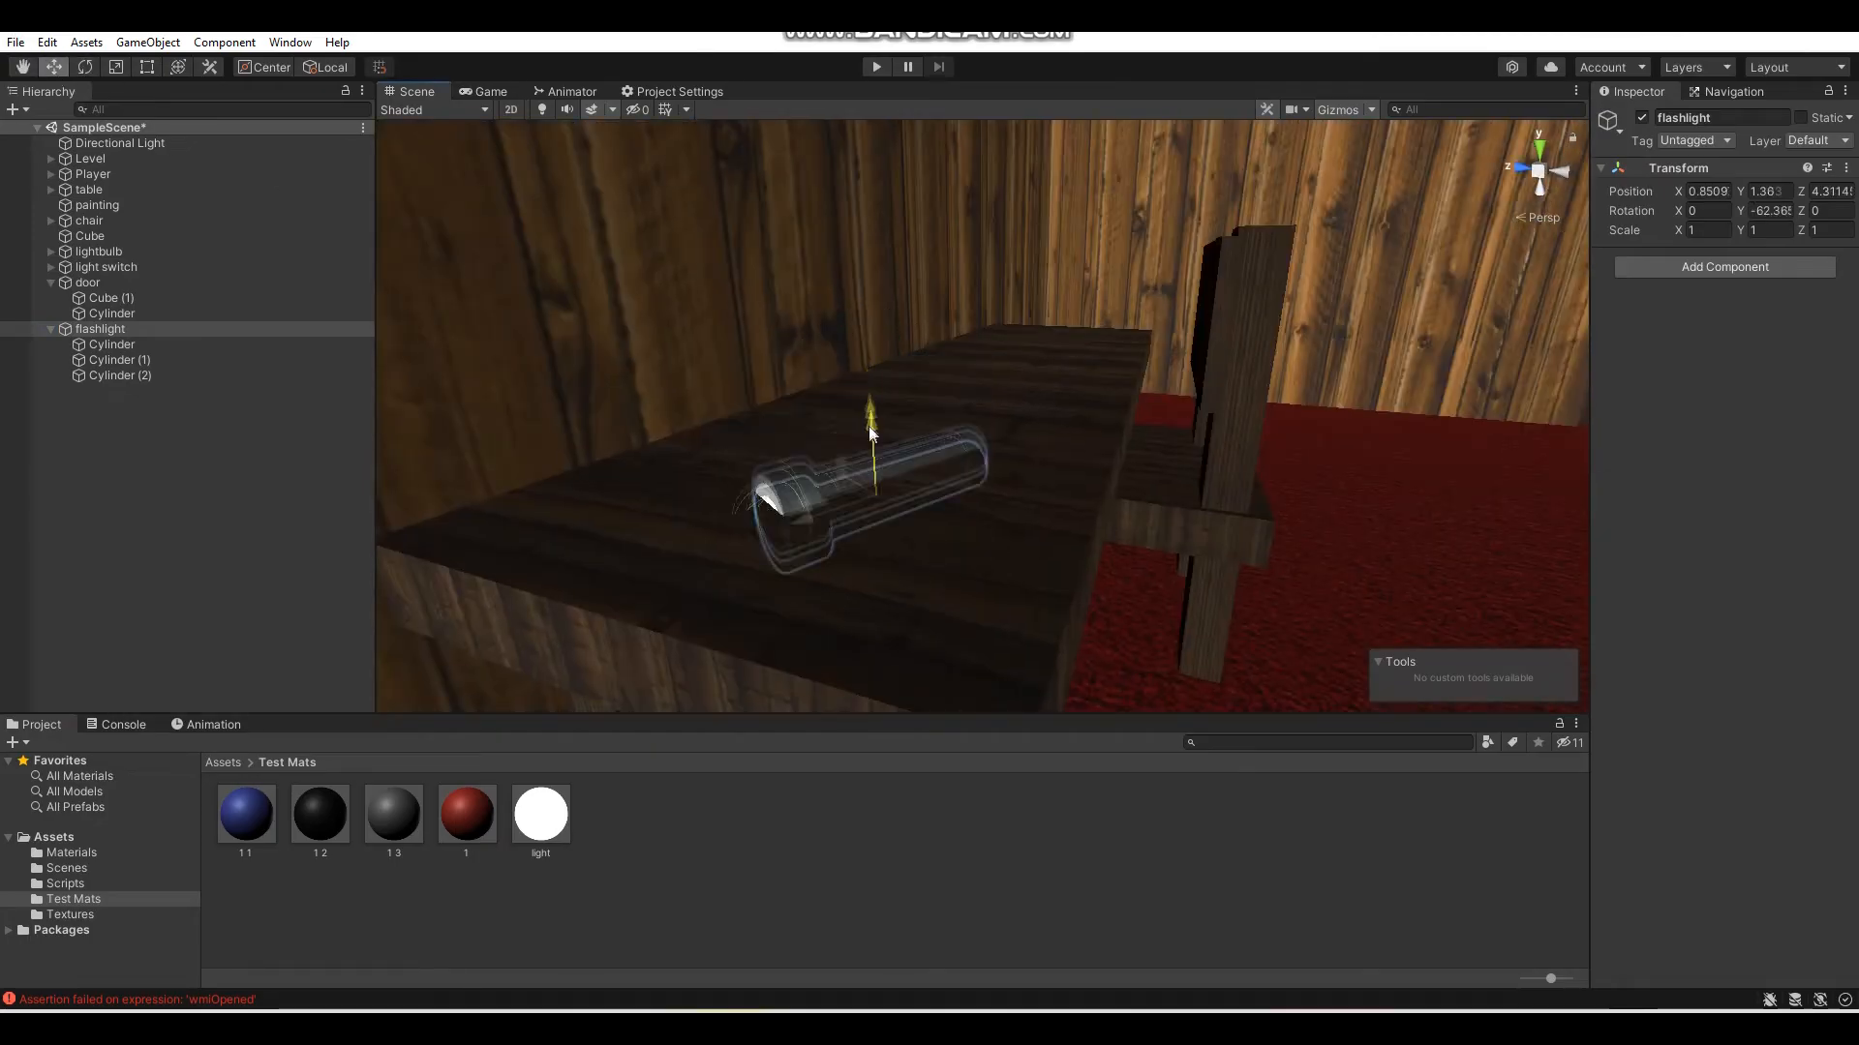
{"action": "left_click", "coordinate": [85, 67]}
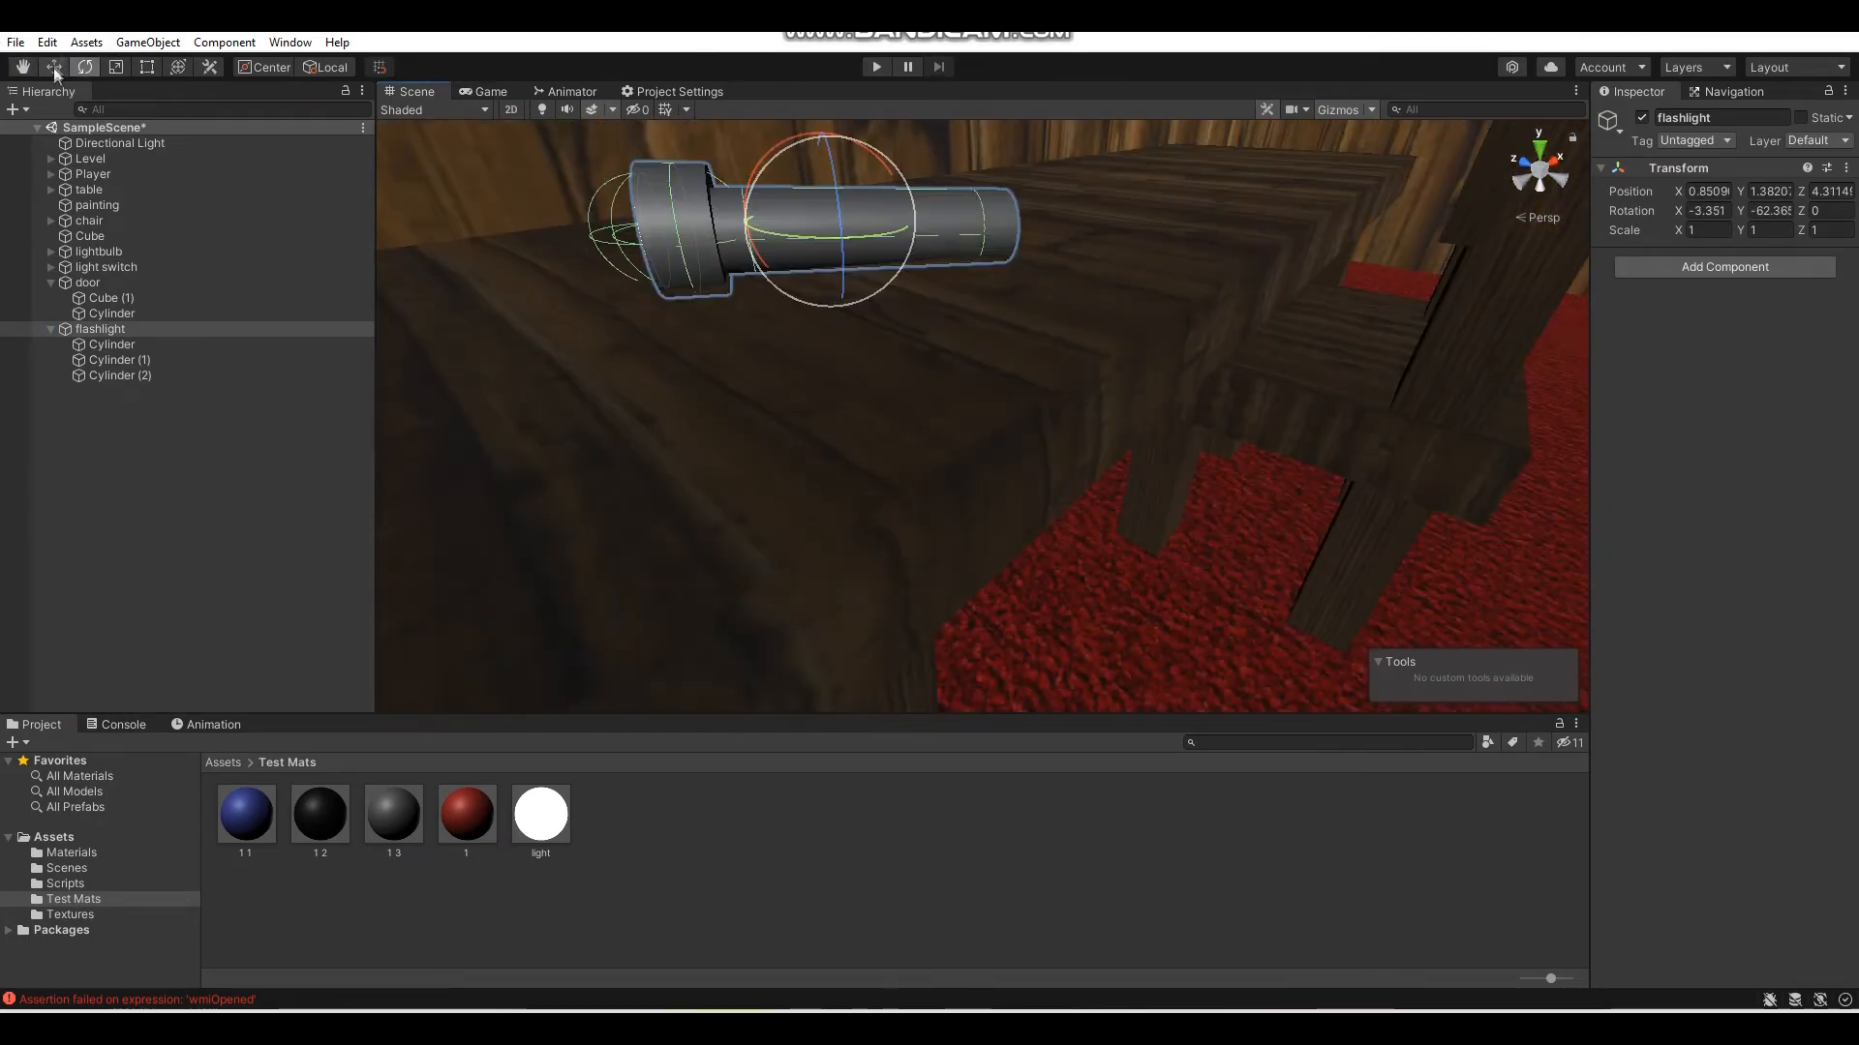
{"action": "left_click", "coordinate": [54, 67]}
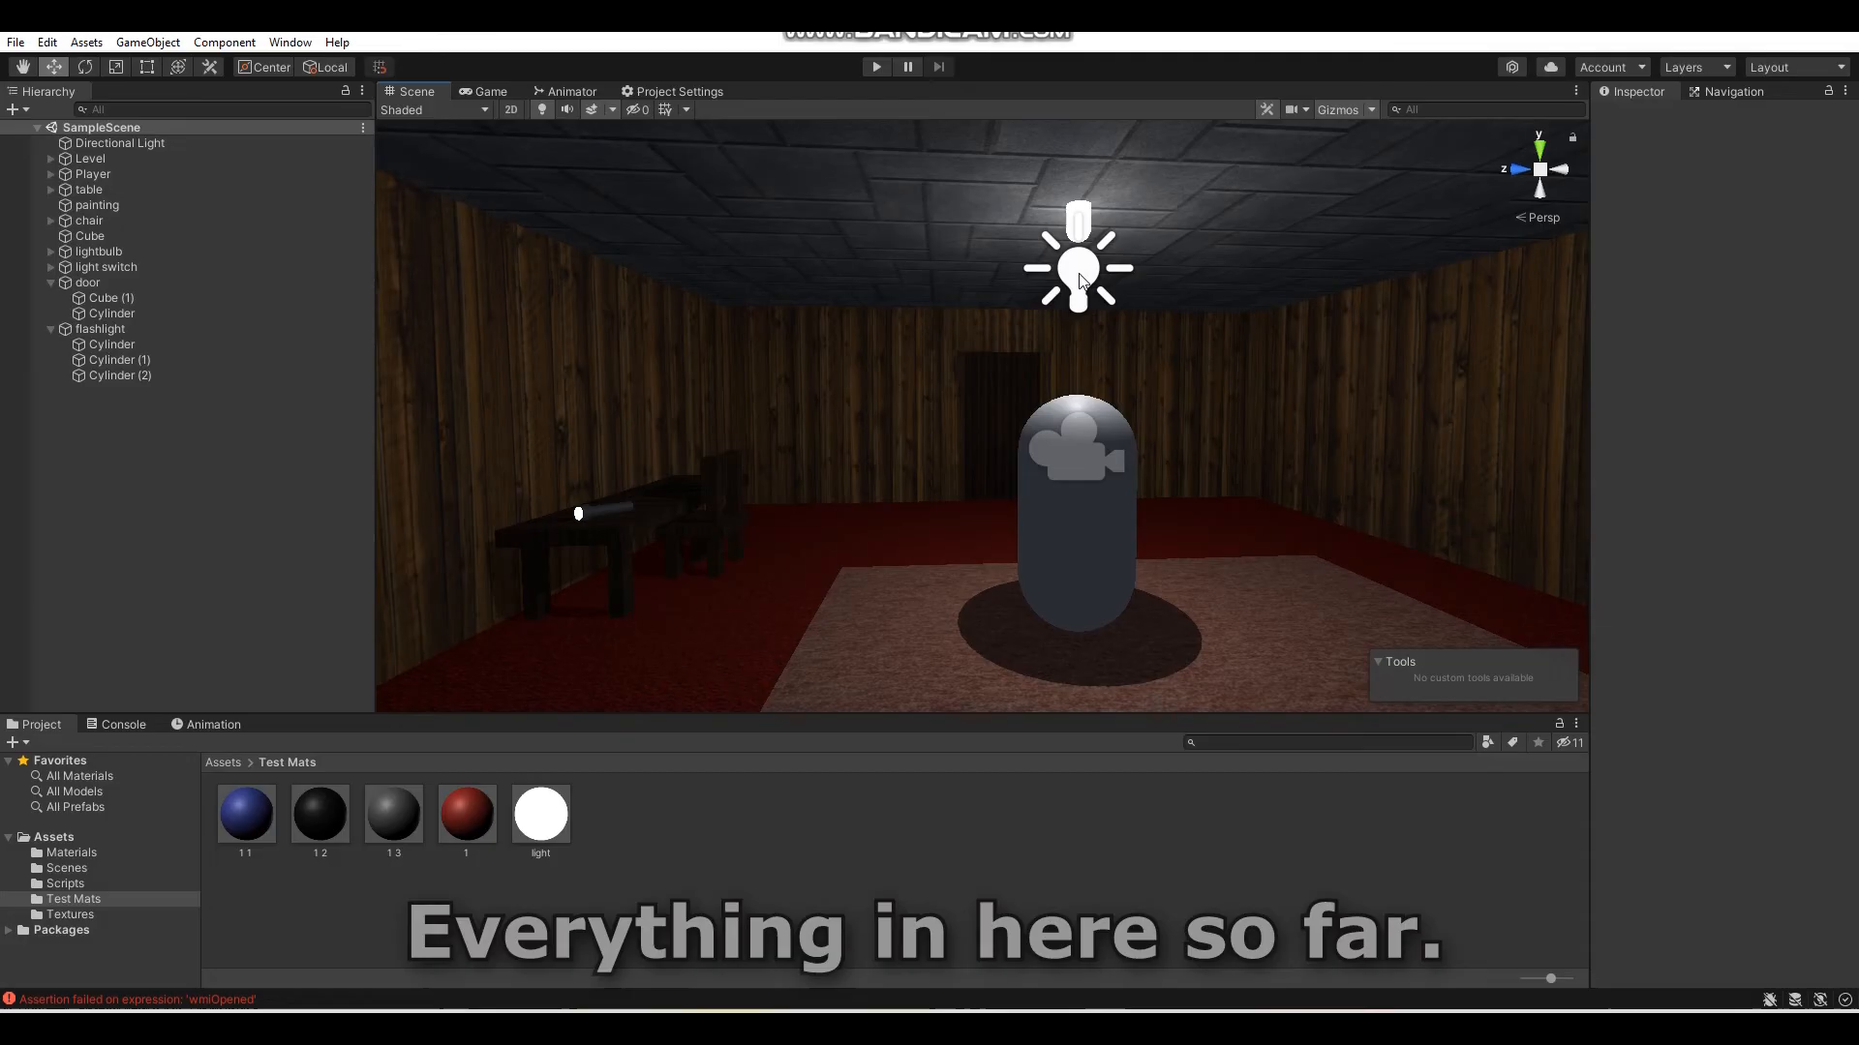
- Select the lightbulb's Point Light and adjust its intensity
{"action": "left_click", "coordinate": [1082, 281]}
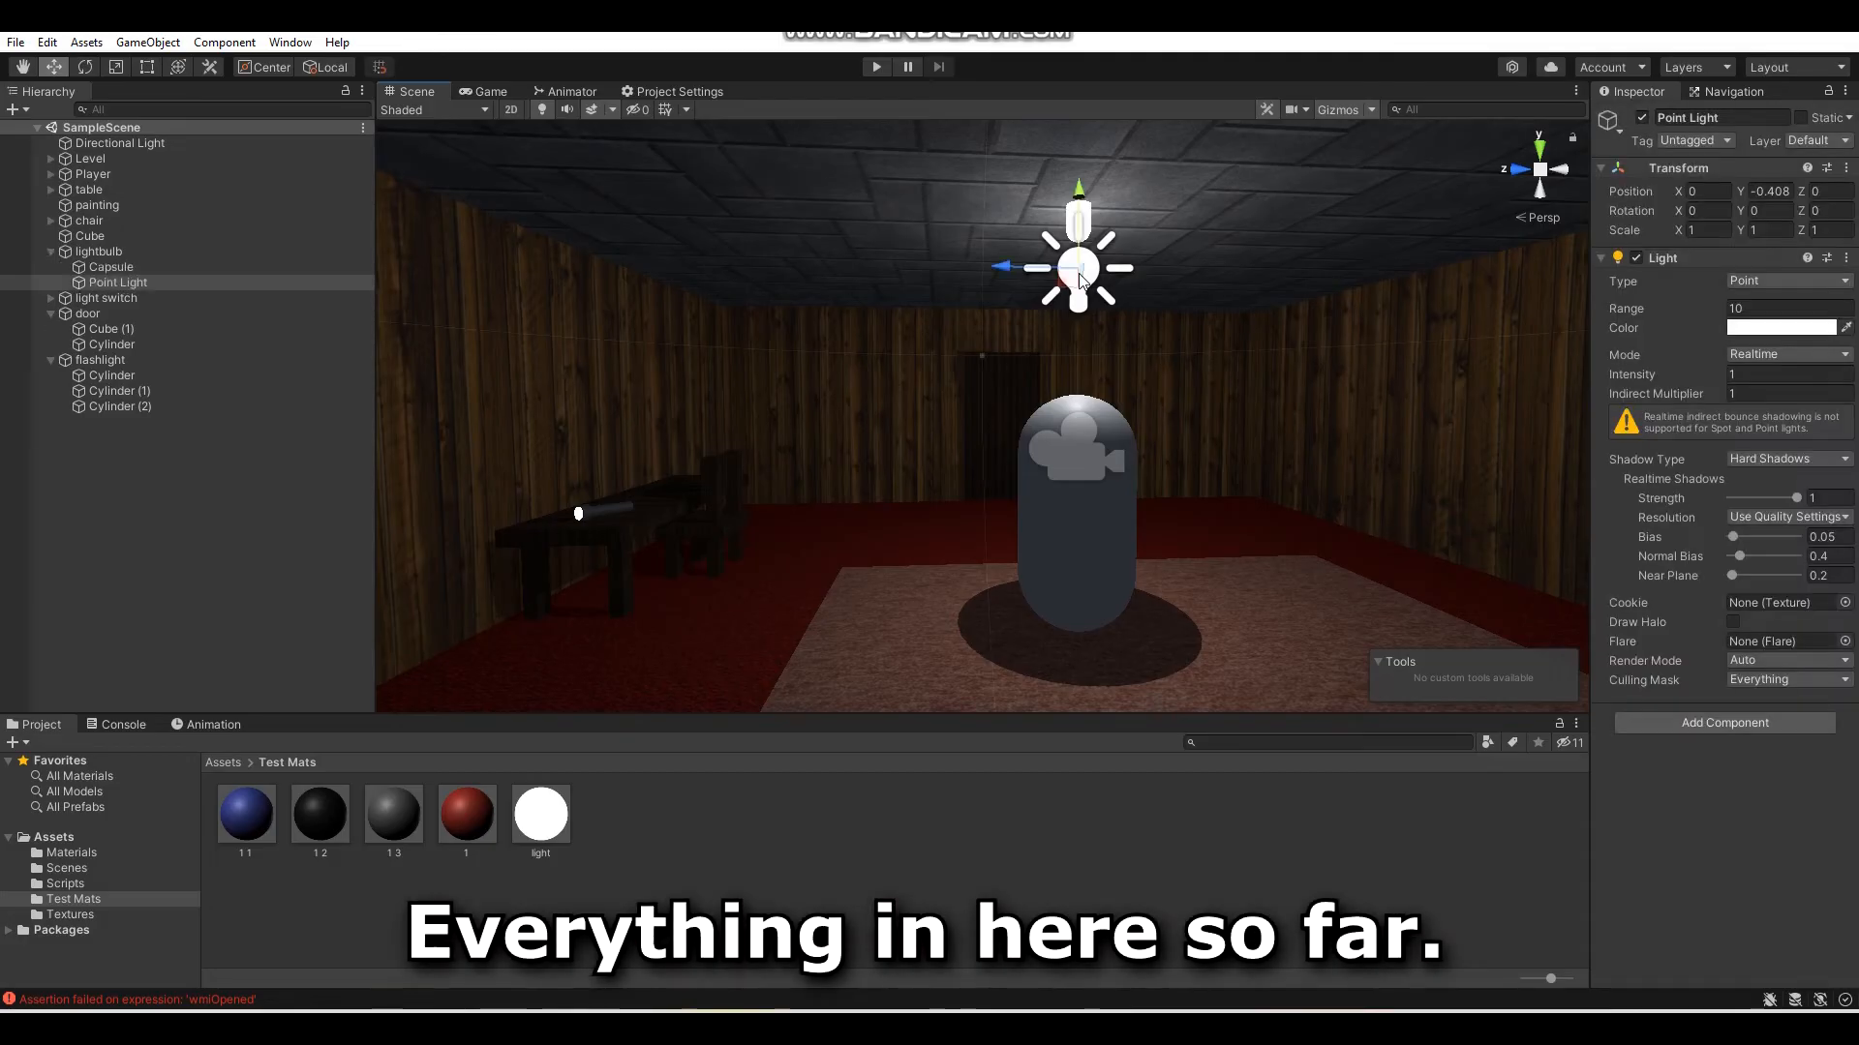
{"action": "left_click_drag", "start_coordinate": [1707, 366], "coordinate": [1760, 367]}
{"action": "mouse_move", "coordinate": [1349, 426]}
{"action": "right_mouse_down"}
{"action": "mouse_move", "coordinate": [1117, 471]}
{"action": "mouse_move", "coordinate": [1203, 514]}
{"action": "right_mouse_up"}
{"action": "left_click", "coordinate": [1145, 821]}
{"action": "key", "text": "w"}
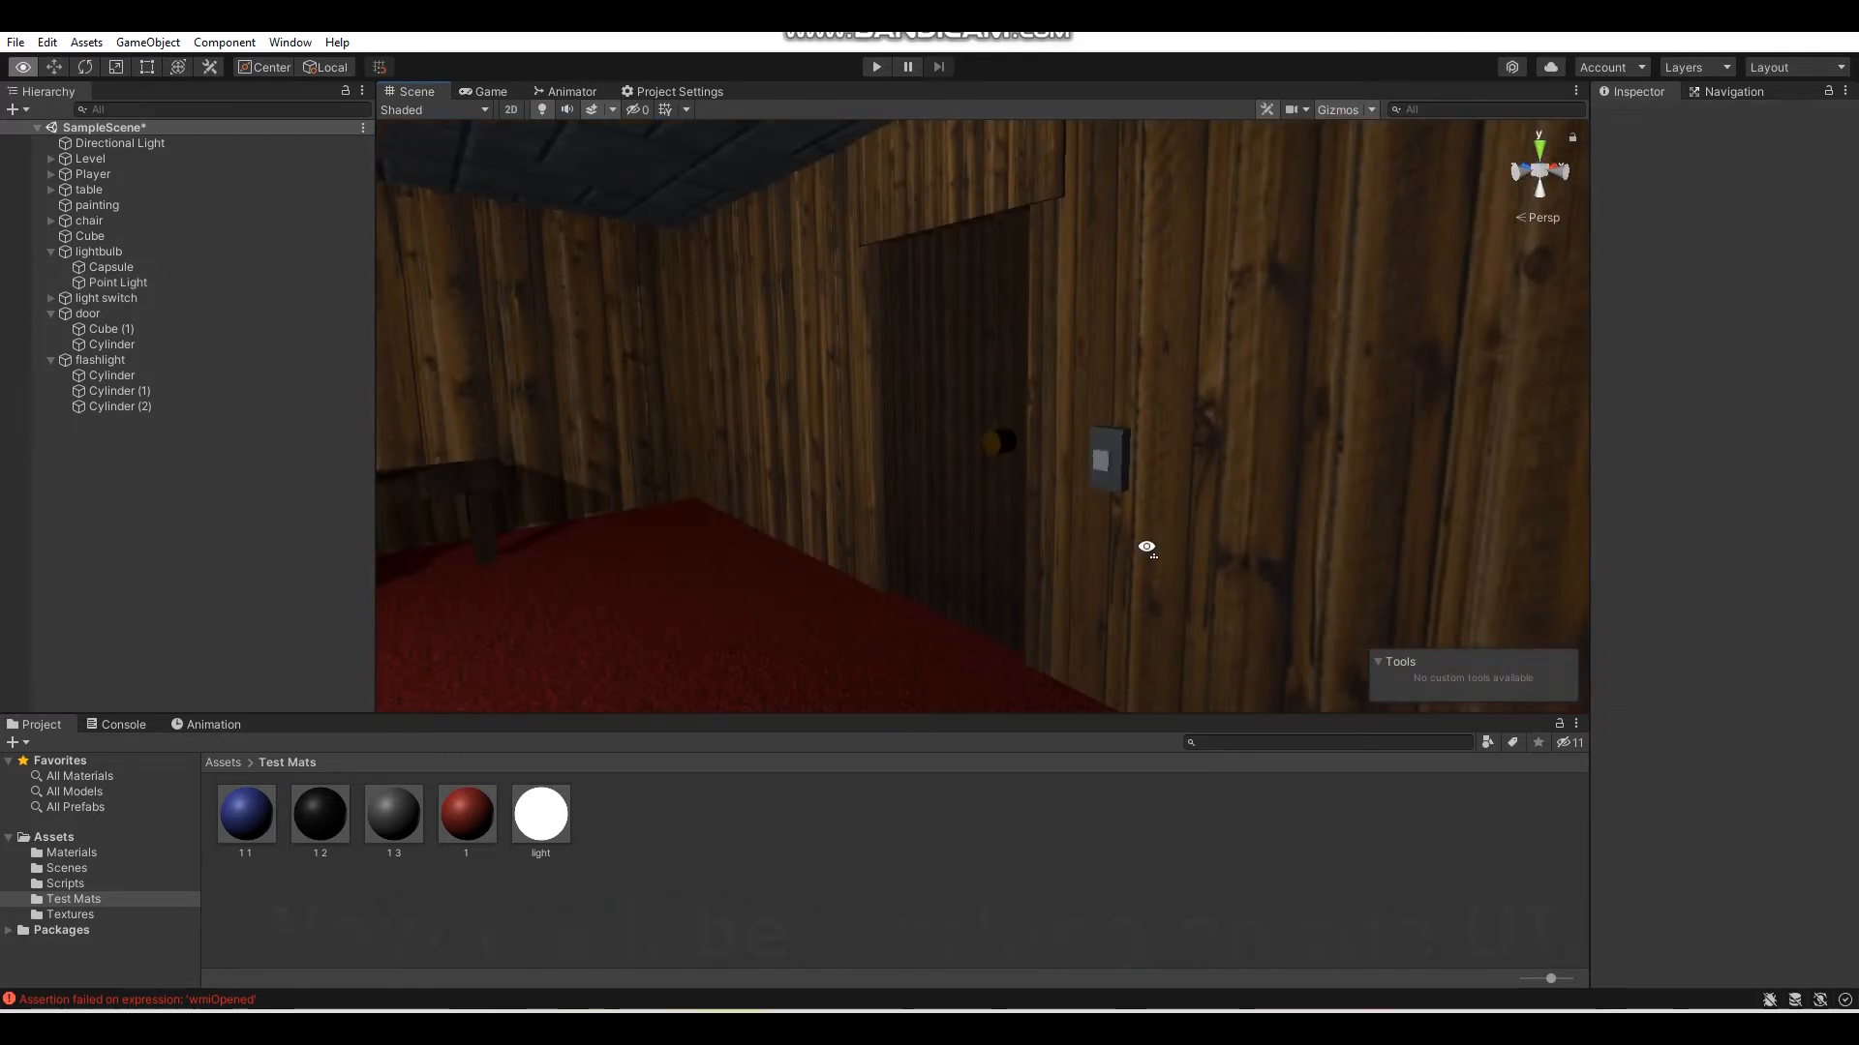
- Add a UI Text object to the scene and set its X and Y position to 0, viewed through the game camera
{"action": "left_click", "coordinate": [489, 98]}
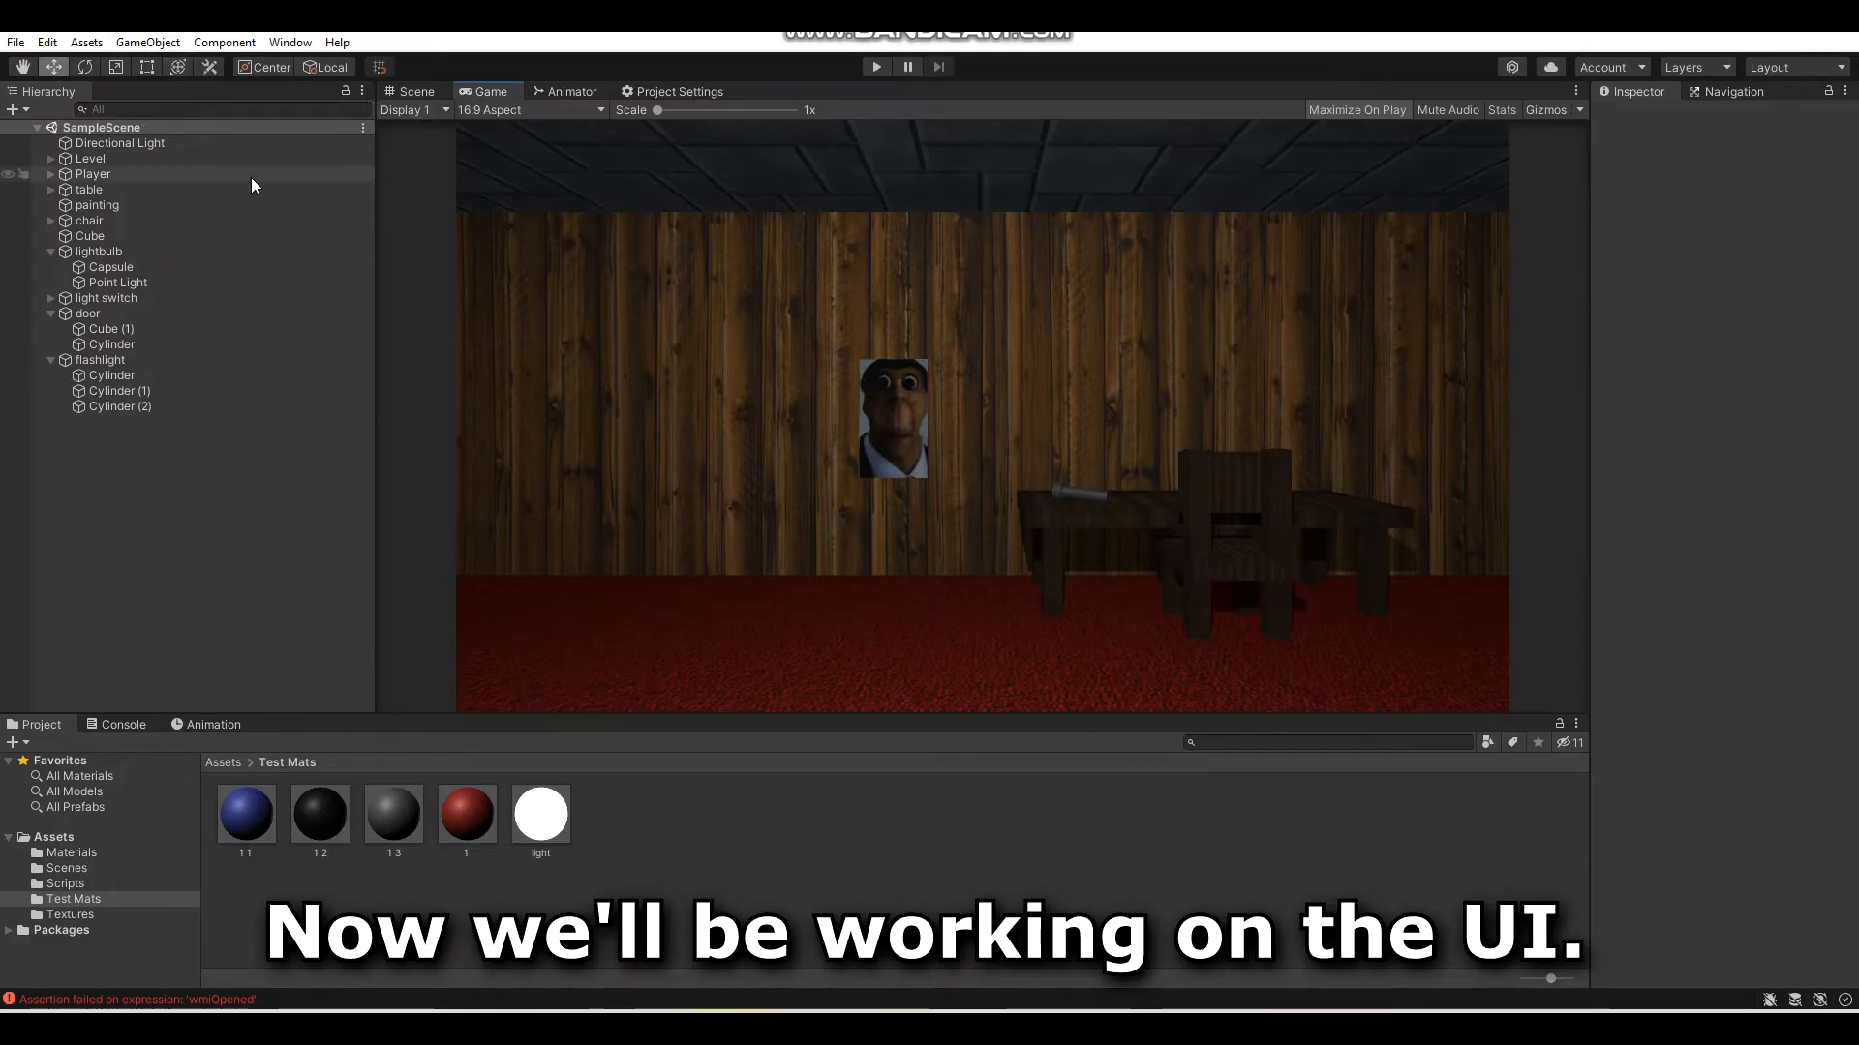
{"action": "left_click", "coordinate": [147, 42]}
{"action": "mouse_move", "coordinate": [219, 232]}
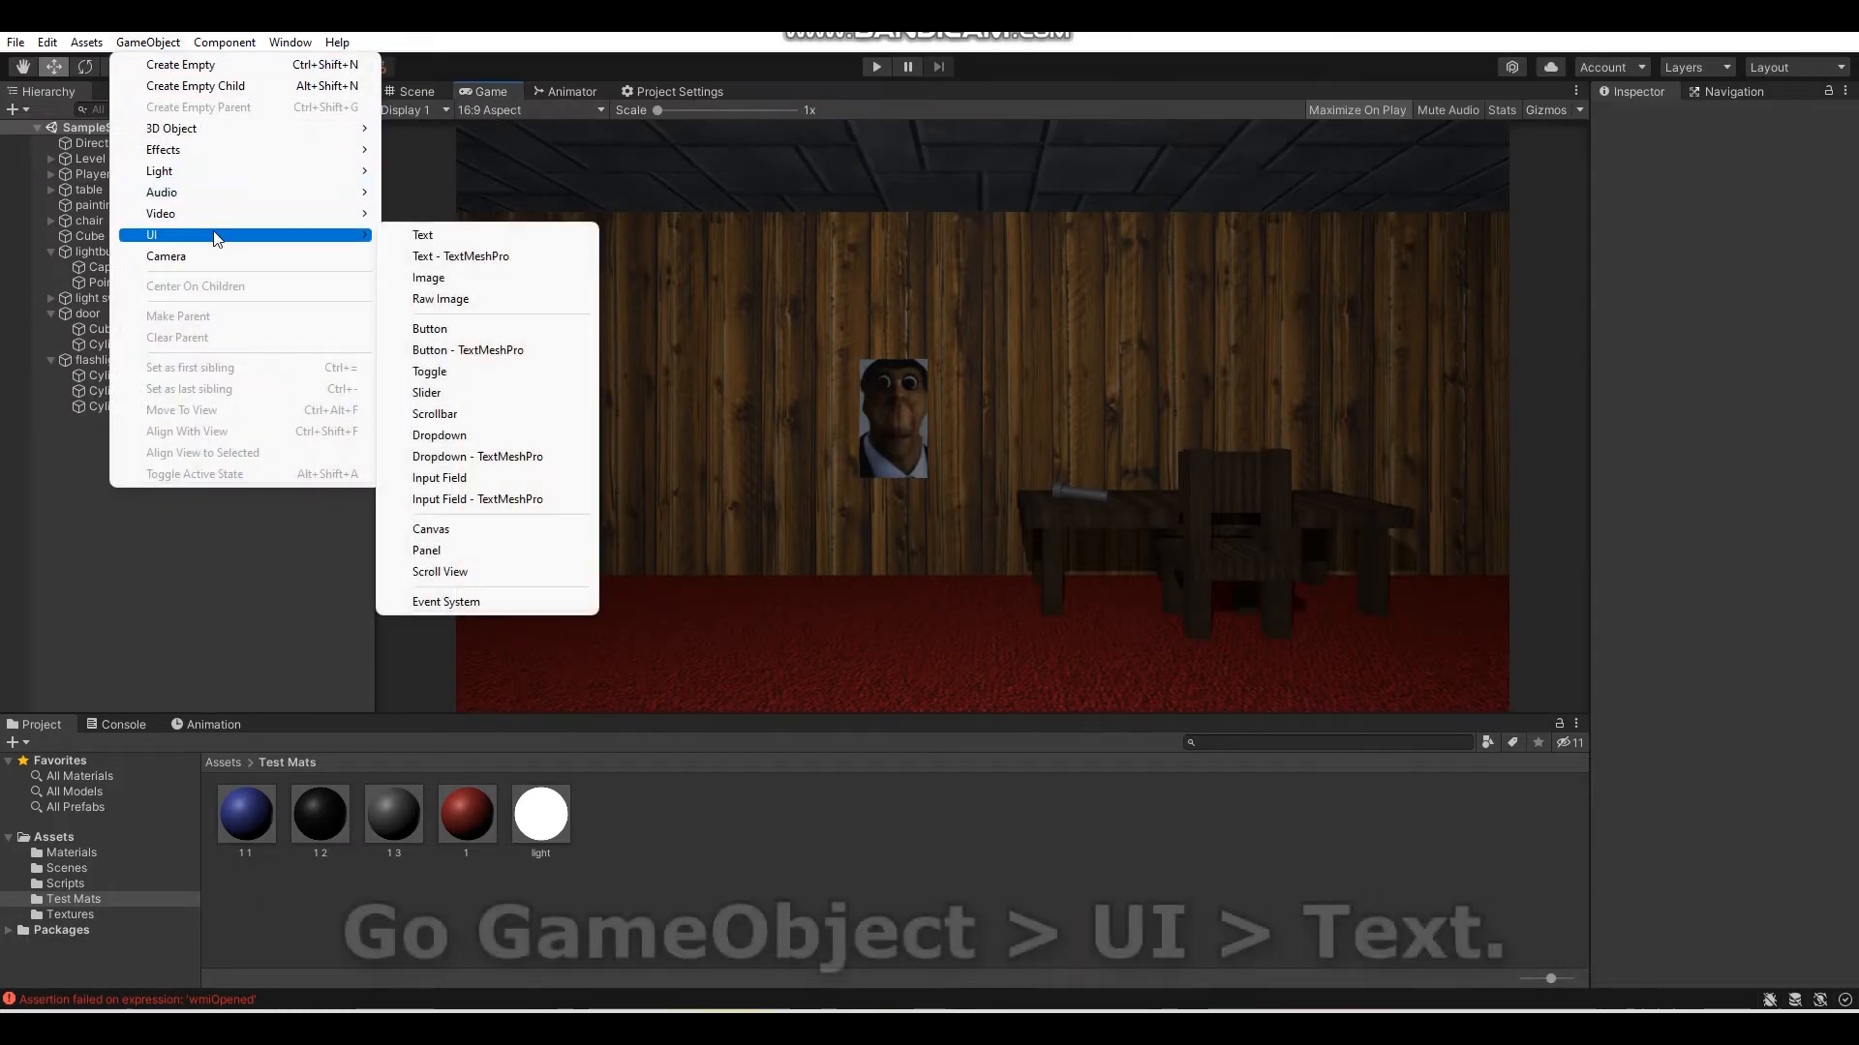
{"action": "left_click", "coordinate": [1711, 213]}
{"action": "type", "text": "0"}
{"action": "left_click", "coordinate": [1752, 210]}
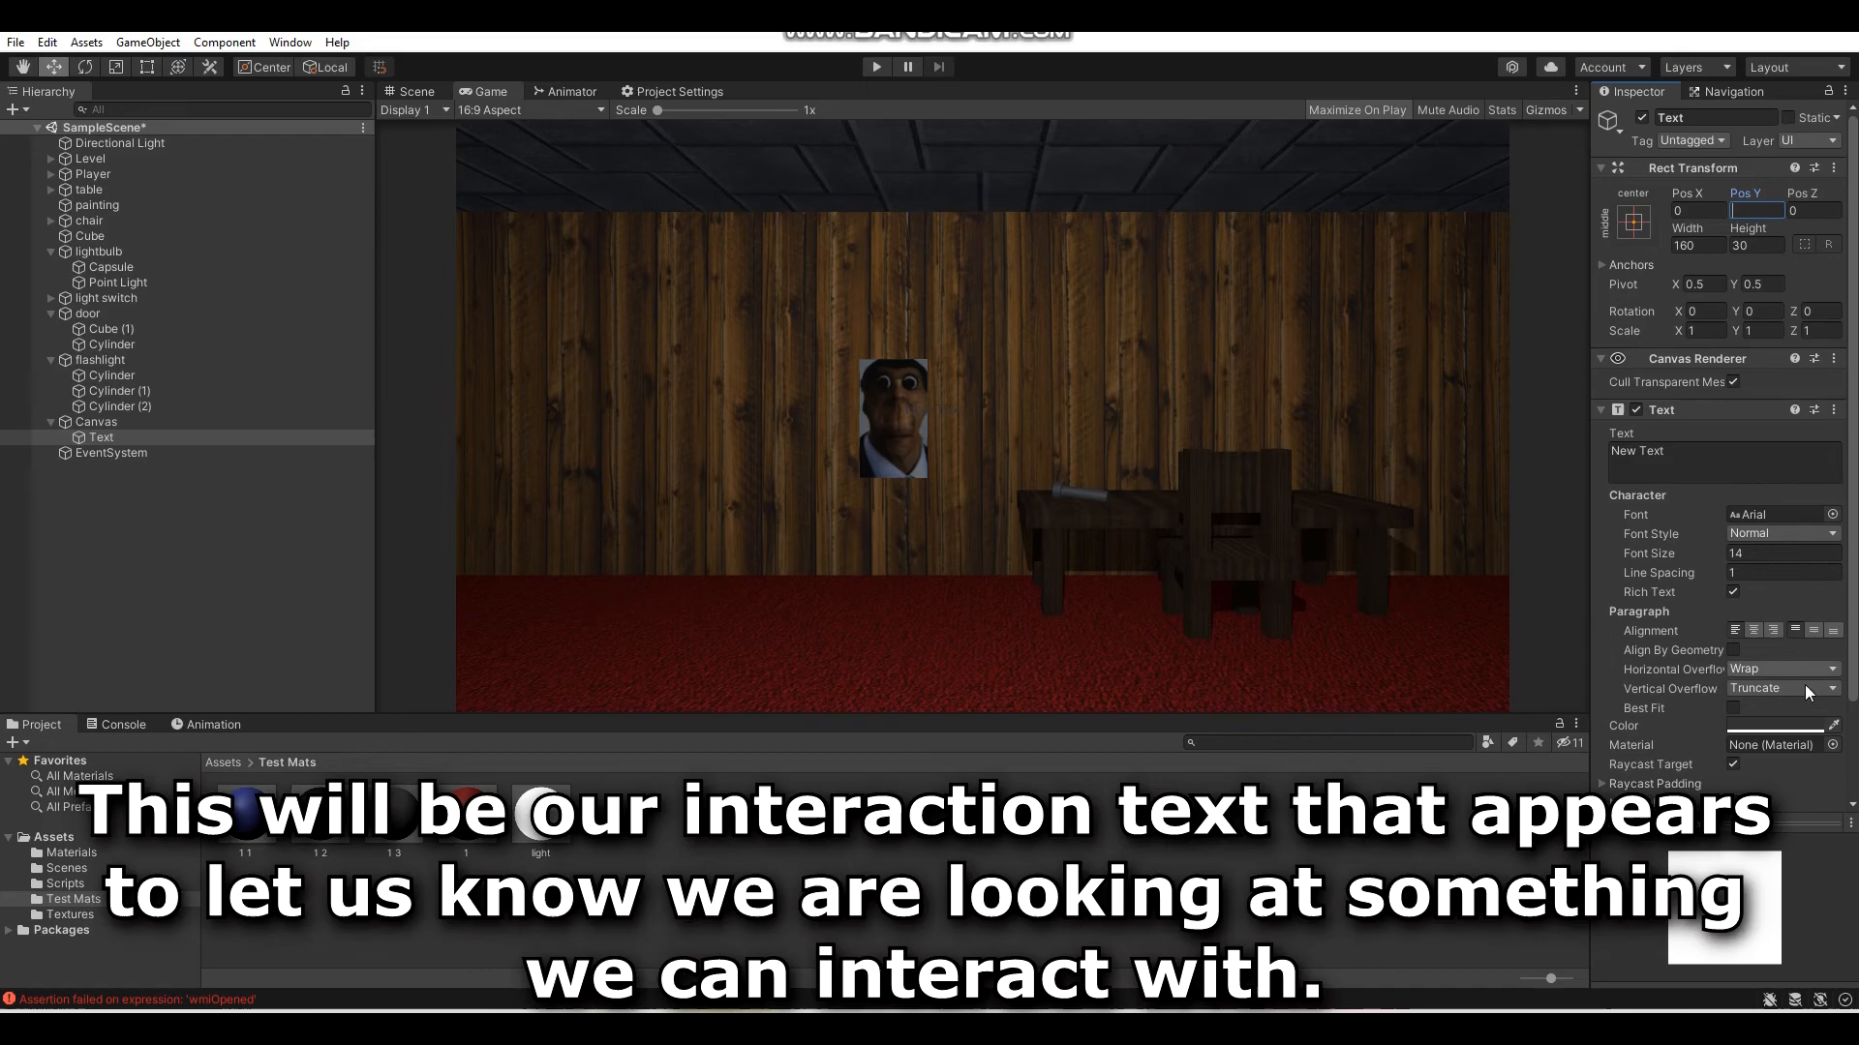
- Colour the UI text pure white (FFFFFF) and centre its alignment horizontally and vertically
{"action": "left_click", "coordinate": [1783, 727]}
{"action": "left_click_drag", "start_coordinate": [1748, 673], "coordinate": [1560, 501]}
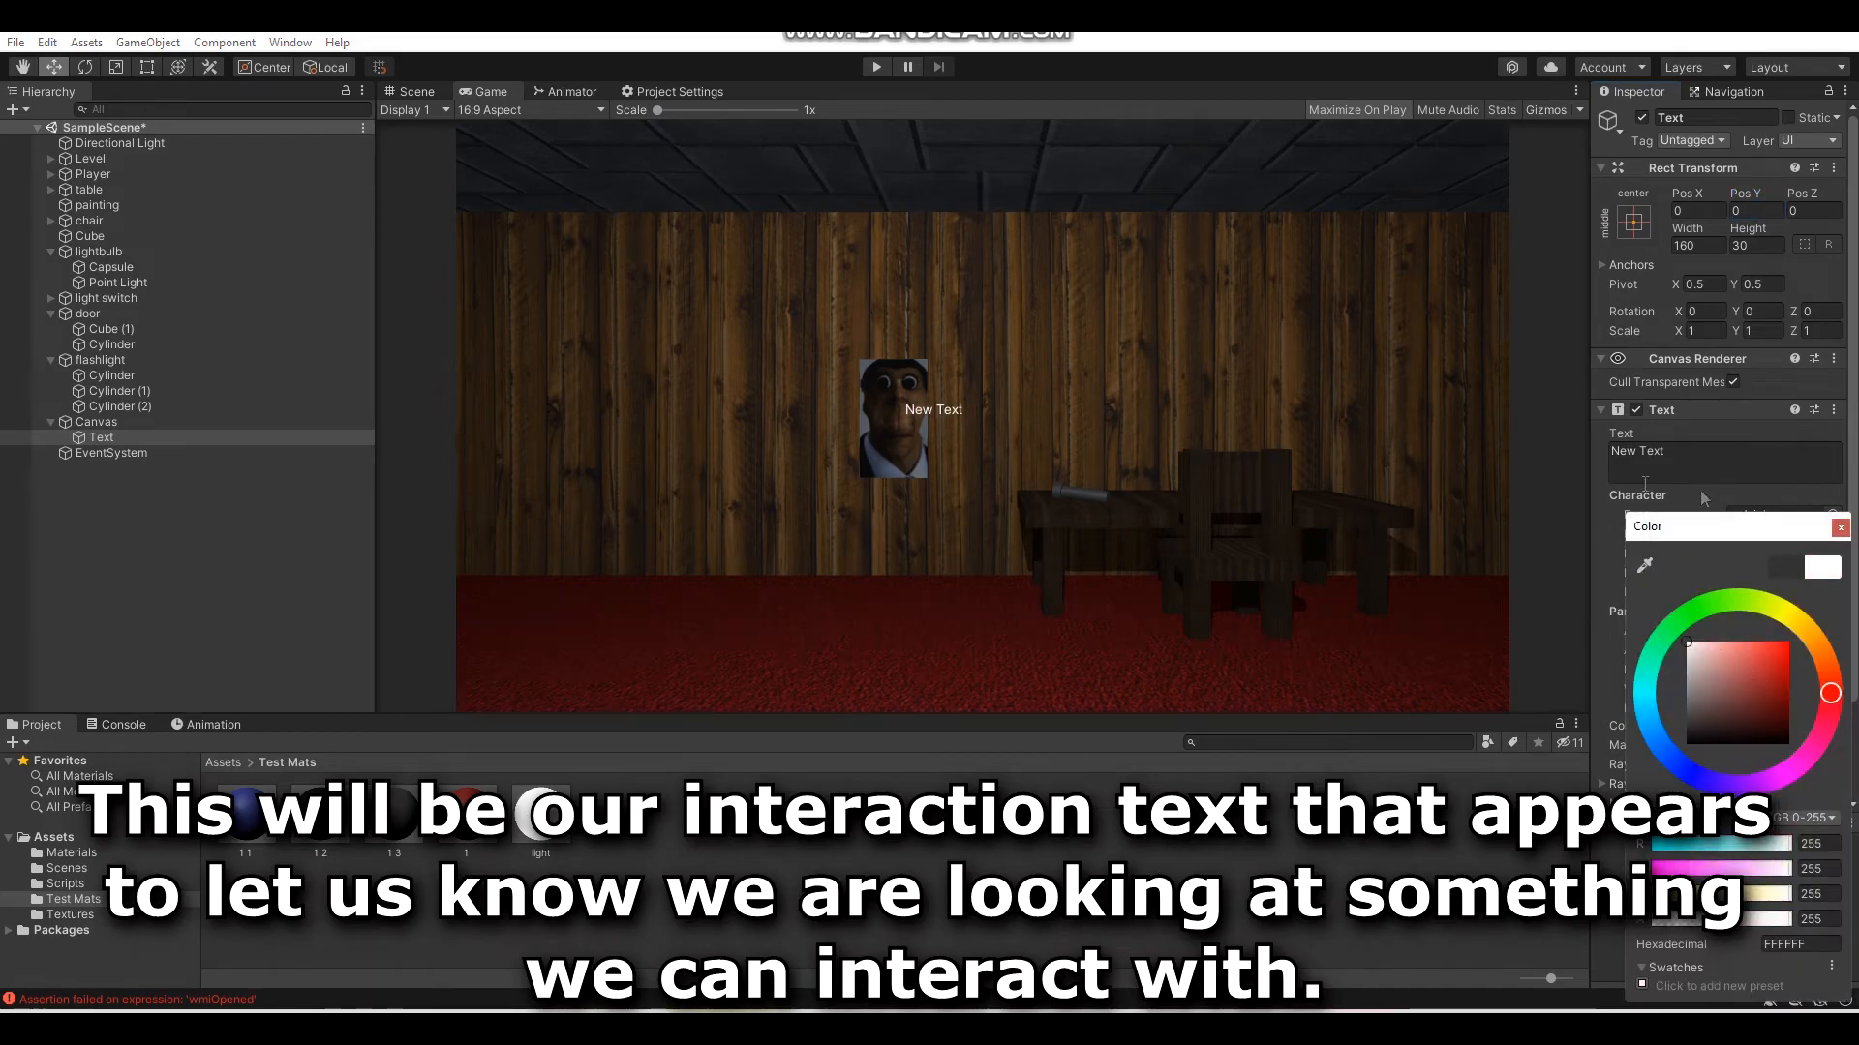
{"action": "left_click", "coordinate": [1839, 530]}
{"action": "left_click", "coordinate": [1753, 630]}
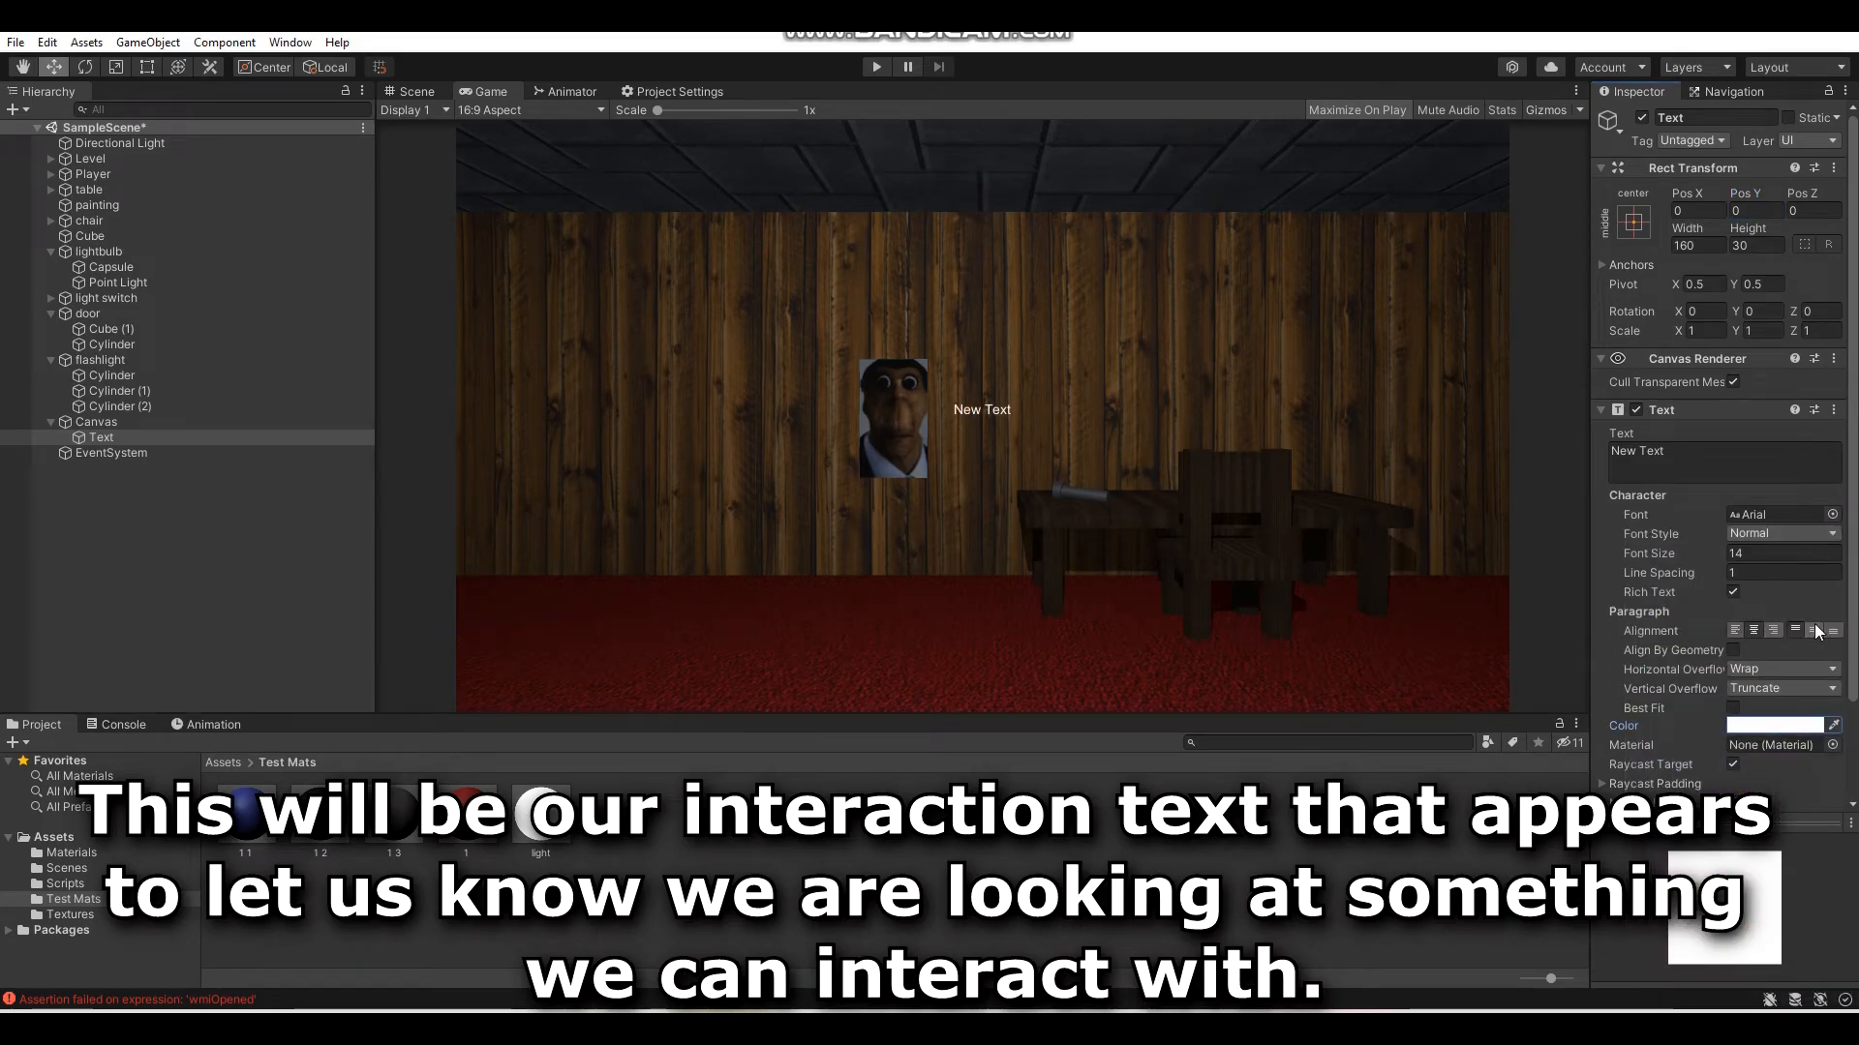
- Replace the text content with [E] and set its font style to Bold
{"action": "left_click", "coordinate": [1716, 455]}
{"action": "key", "text": "BackSpace"}
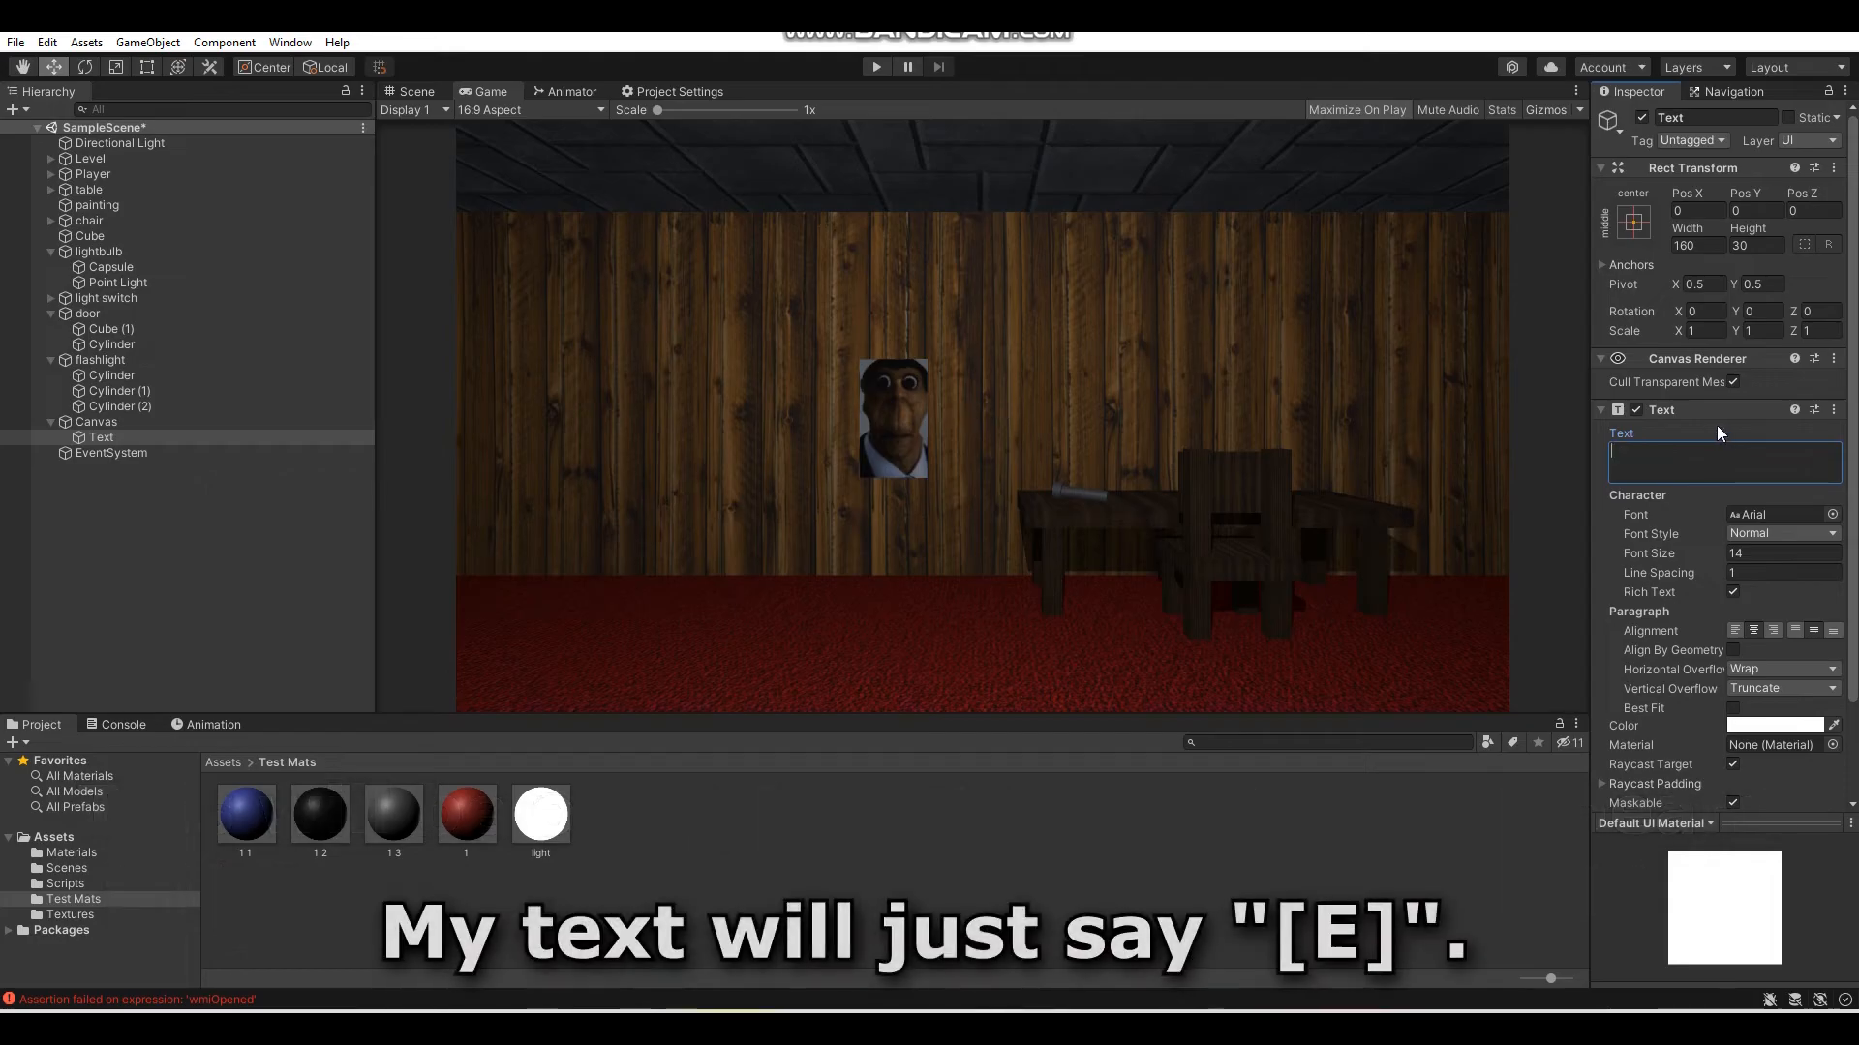
{"action": "type", "text": "[E]"}
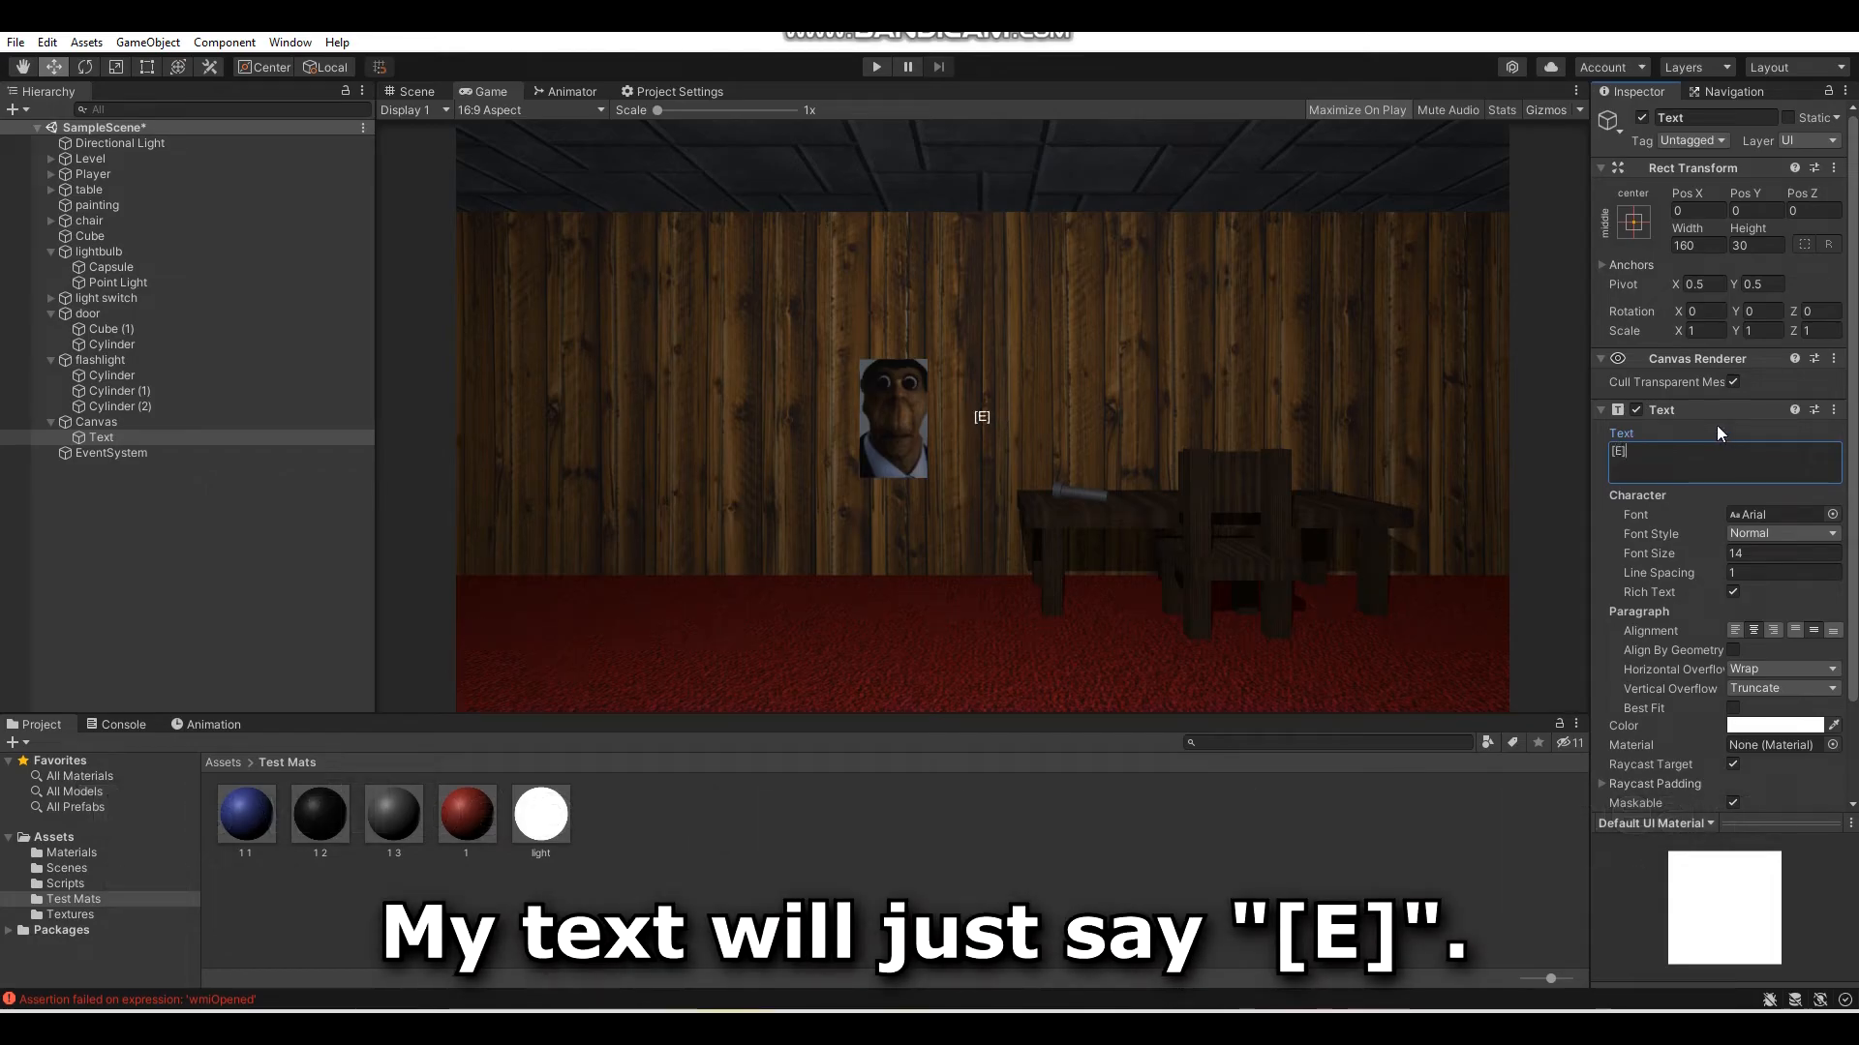
{"action": "left_click", "coordinate": [1776, 533]}
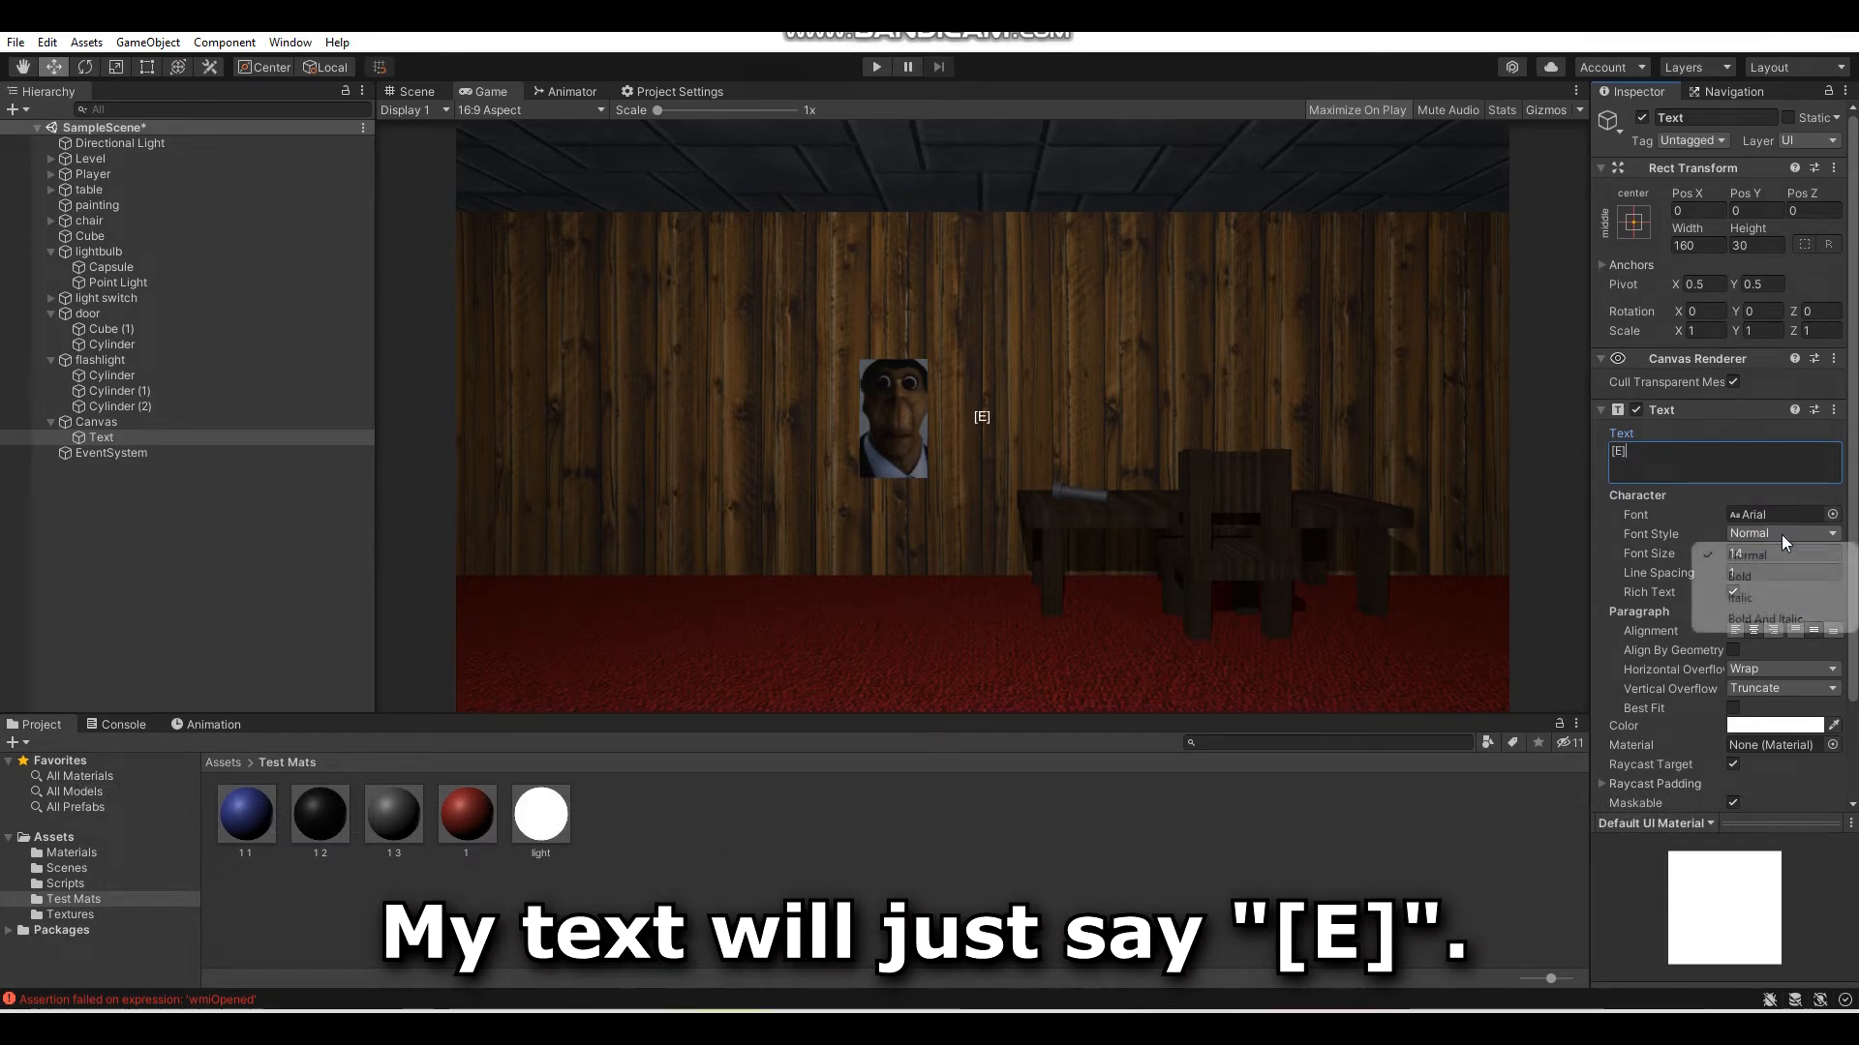
{"action": "left_click", "coordinate": [1760, 577]}
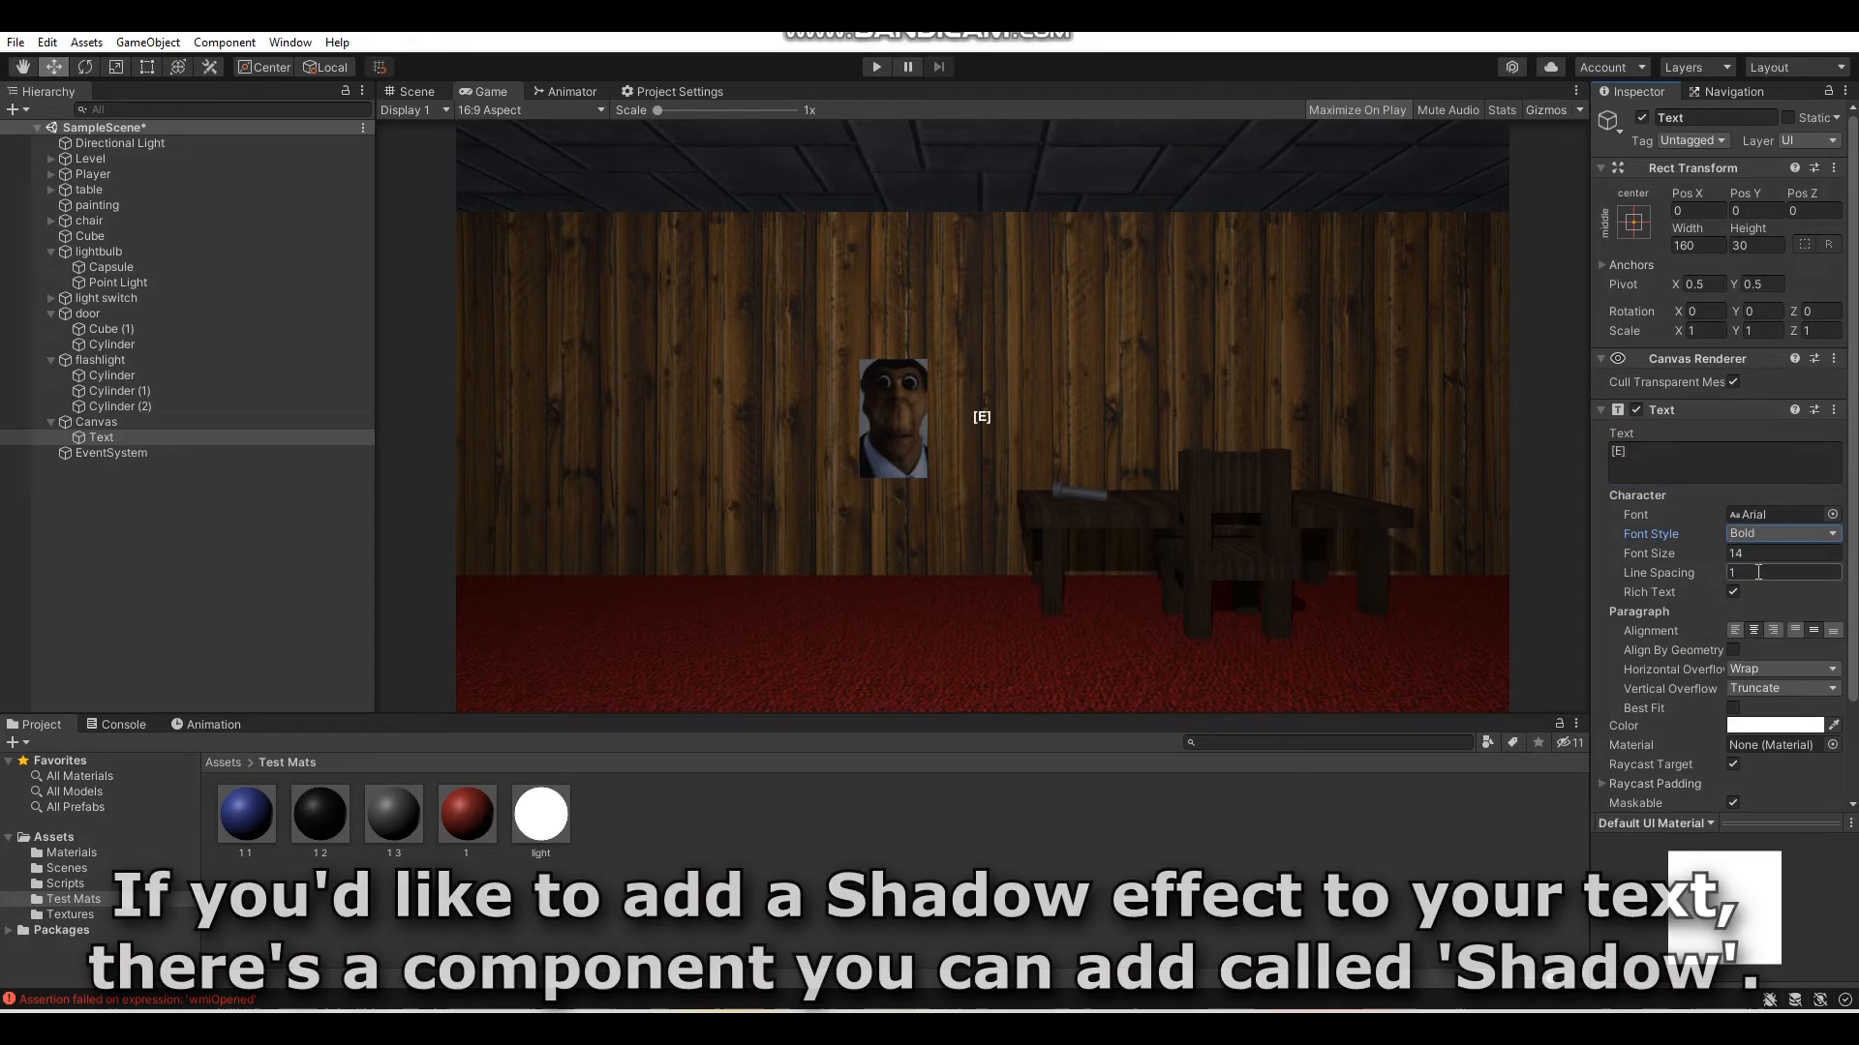
- Add a Shadow component to the text with an effect distance of X 2 and Y -2
{"action": "scroll", "coordinate": [1757, 586], "scroll_direction": "down", "scroll_amount": 3}
{"action": "left_click", "coordinate": [1750, 792]}
{"action": "type", "text": "shadow"}
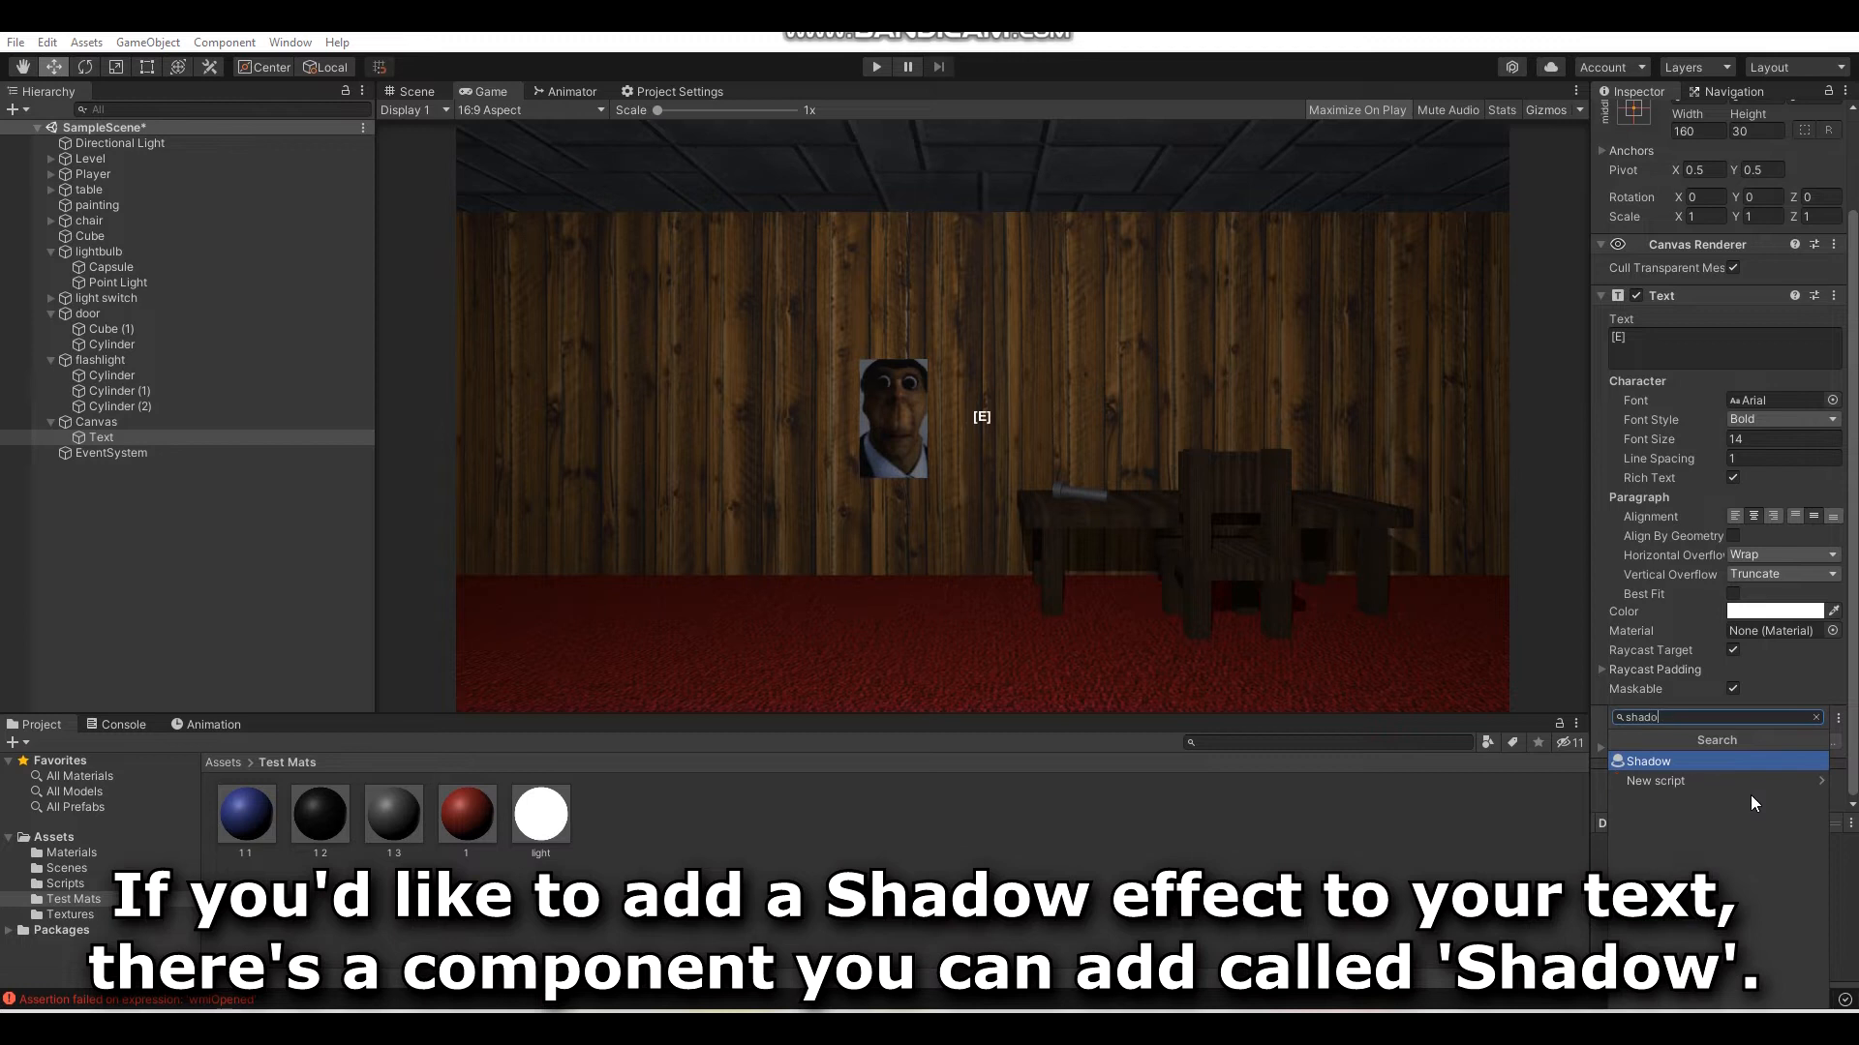
{"action": "left_click", "coordinate": [1702, 762]}
{"action": "left_click", "coordinate": [1679, 670]}
{"action": "type", "text": "2"}
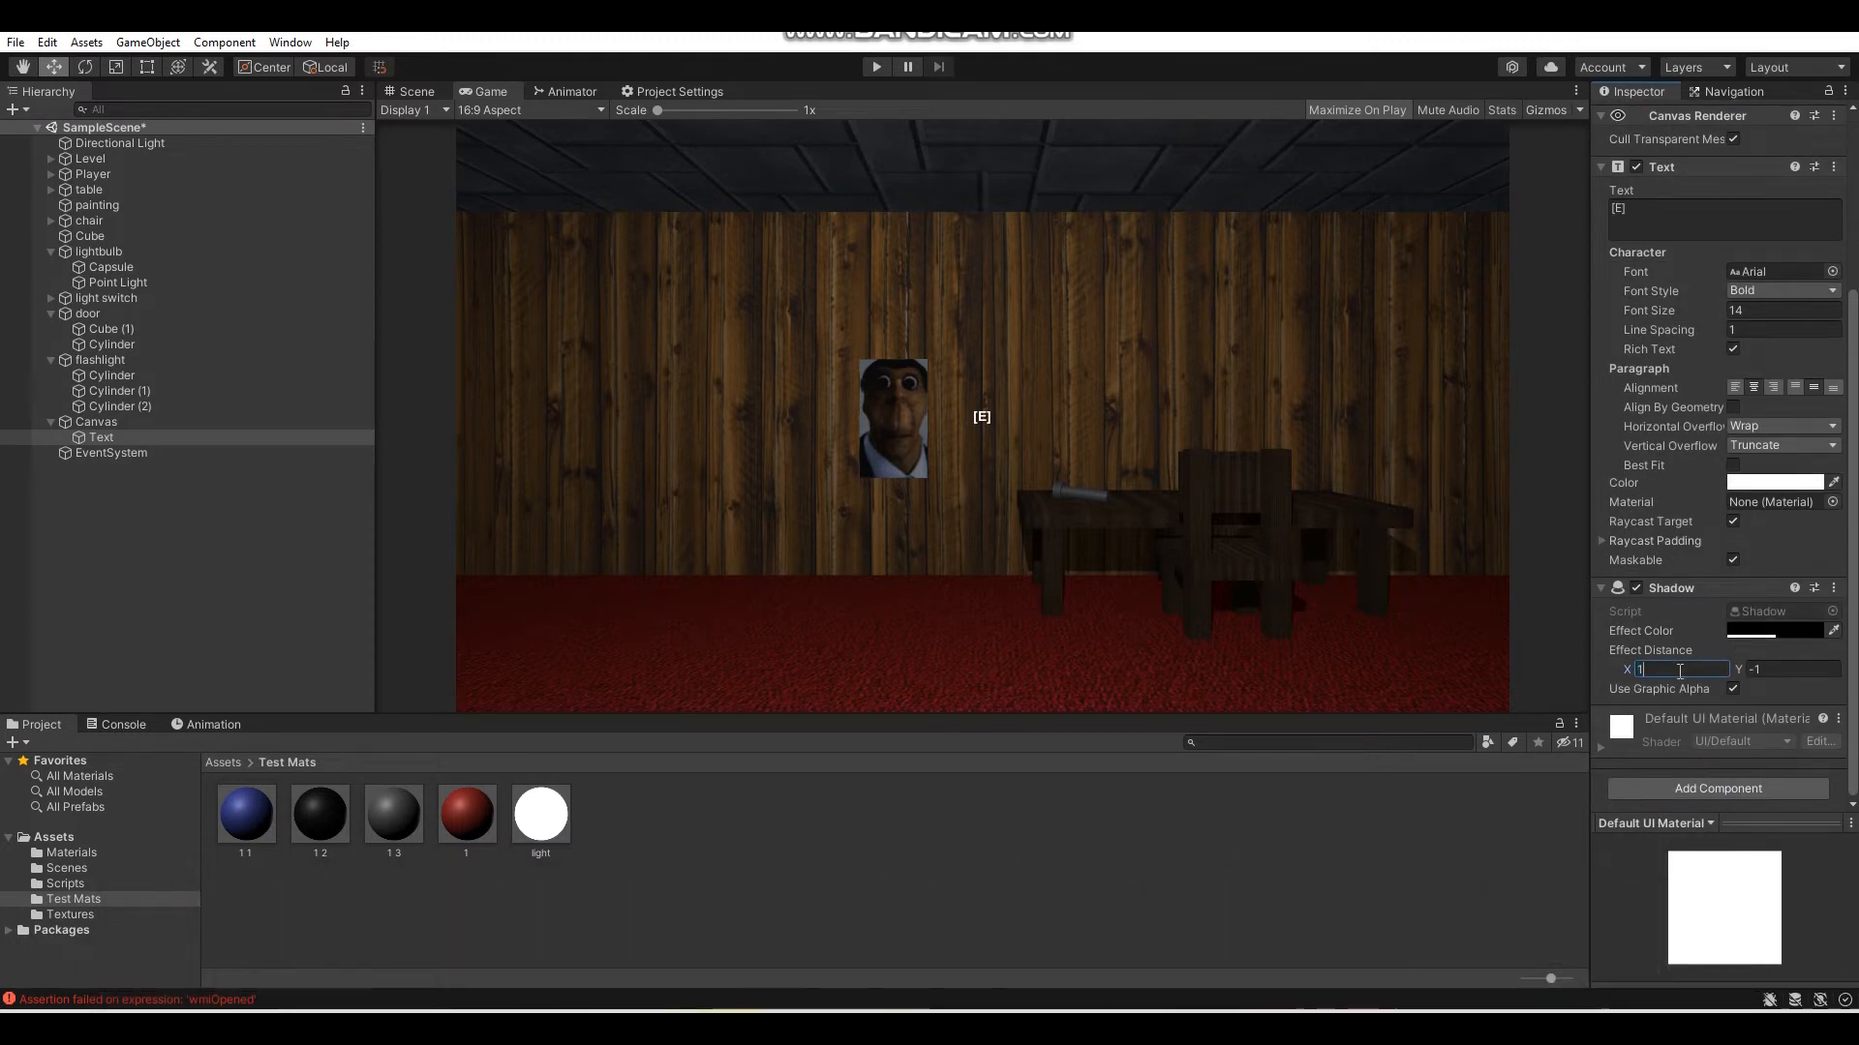
{"action": "left_click", "coordinate": [1770, 669]}
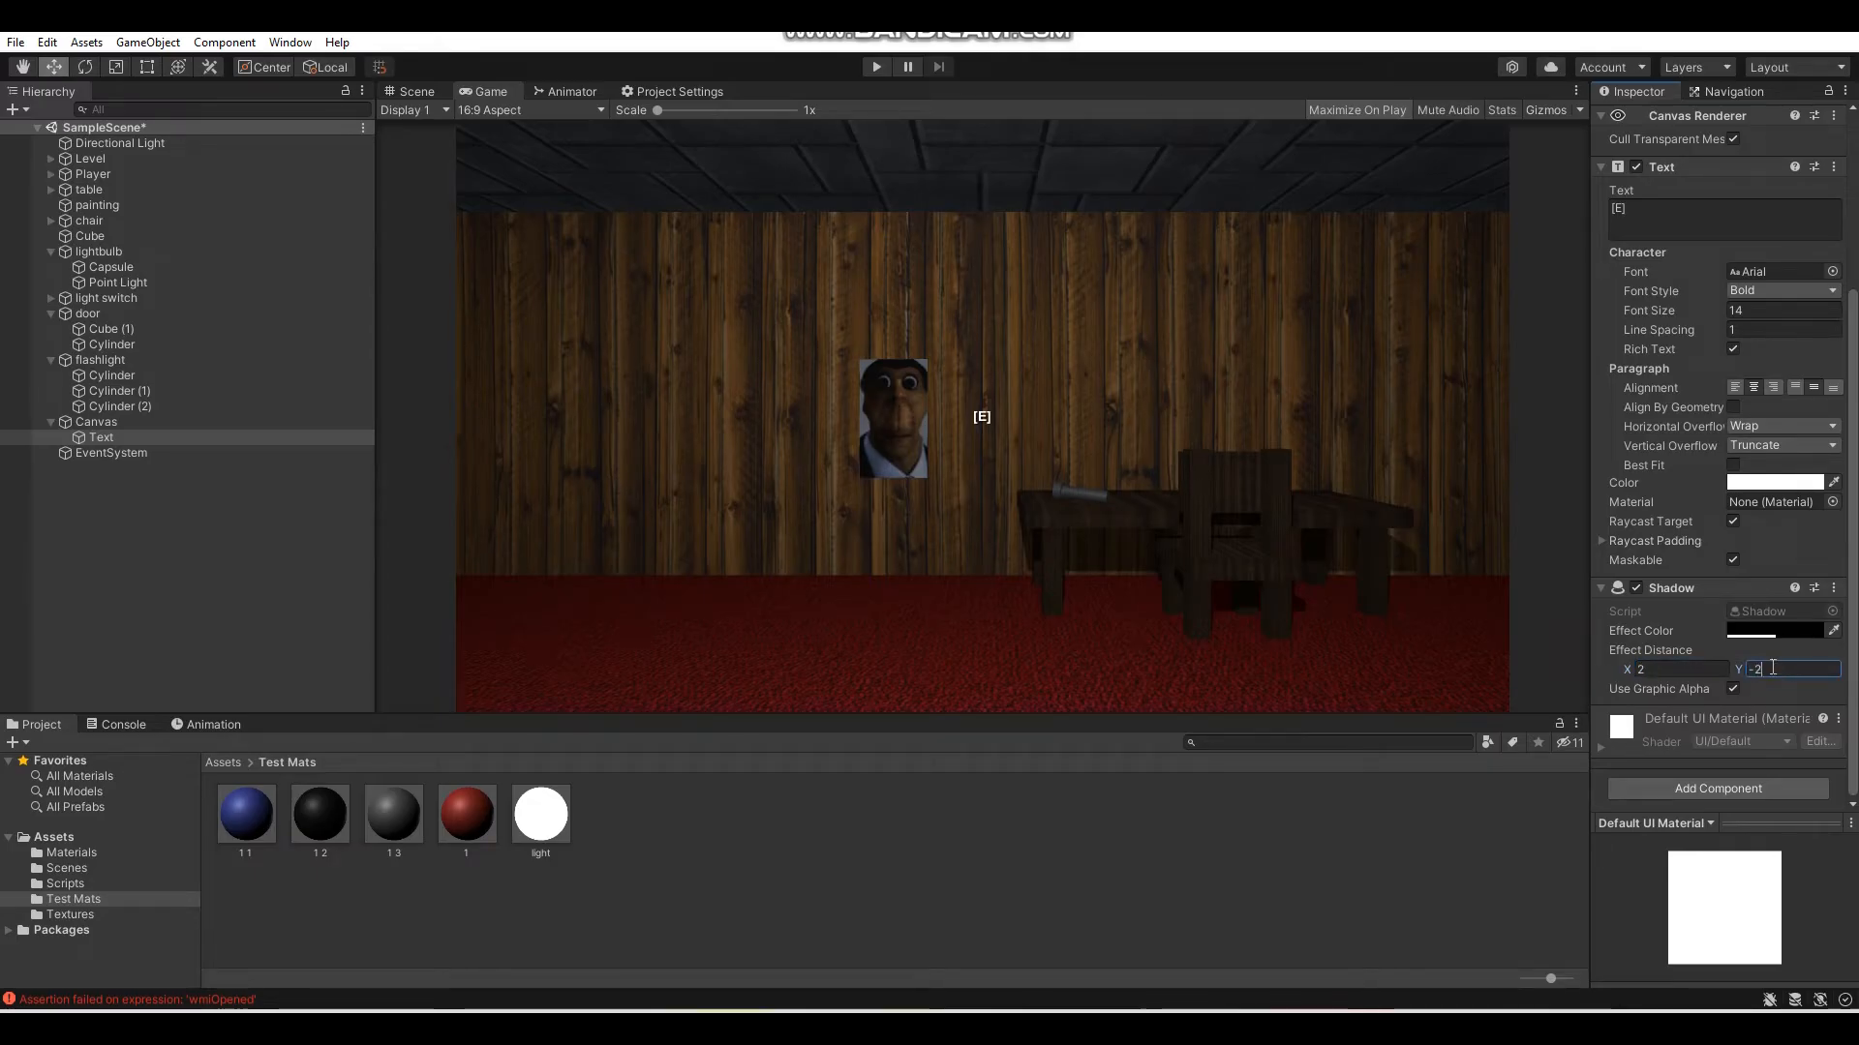
{"action": "type", "text": "-2"}
- Set the Canvas to Scale With Screen Size at a 1920 x 1080 reference resolution, with Match shifted towards Height
{"action": "left_click", "coordinate": [170, 424]}
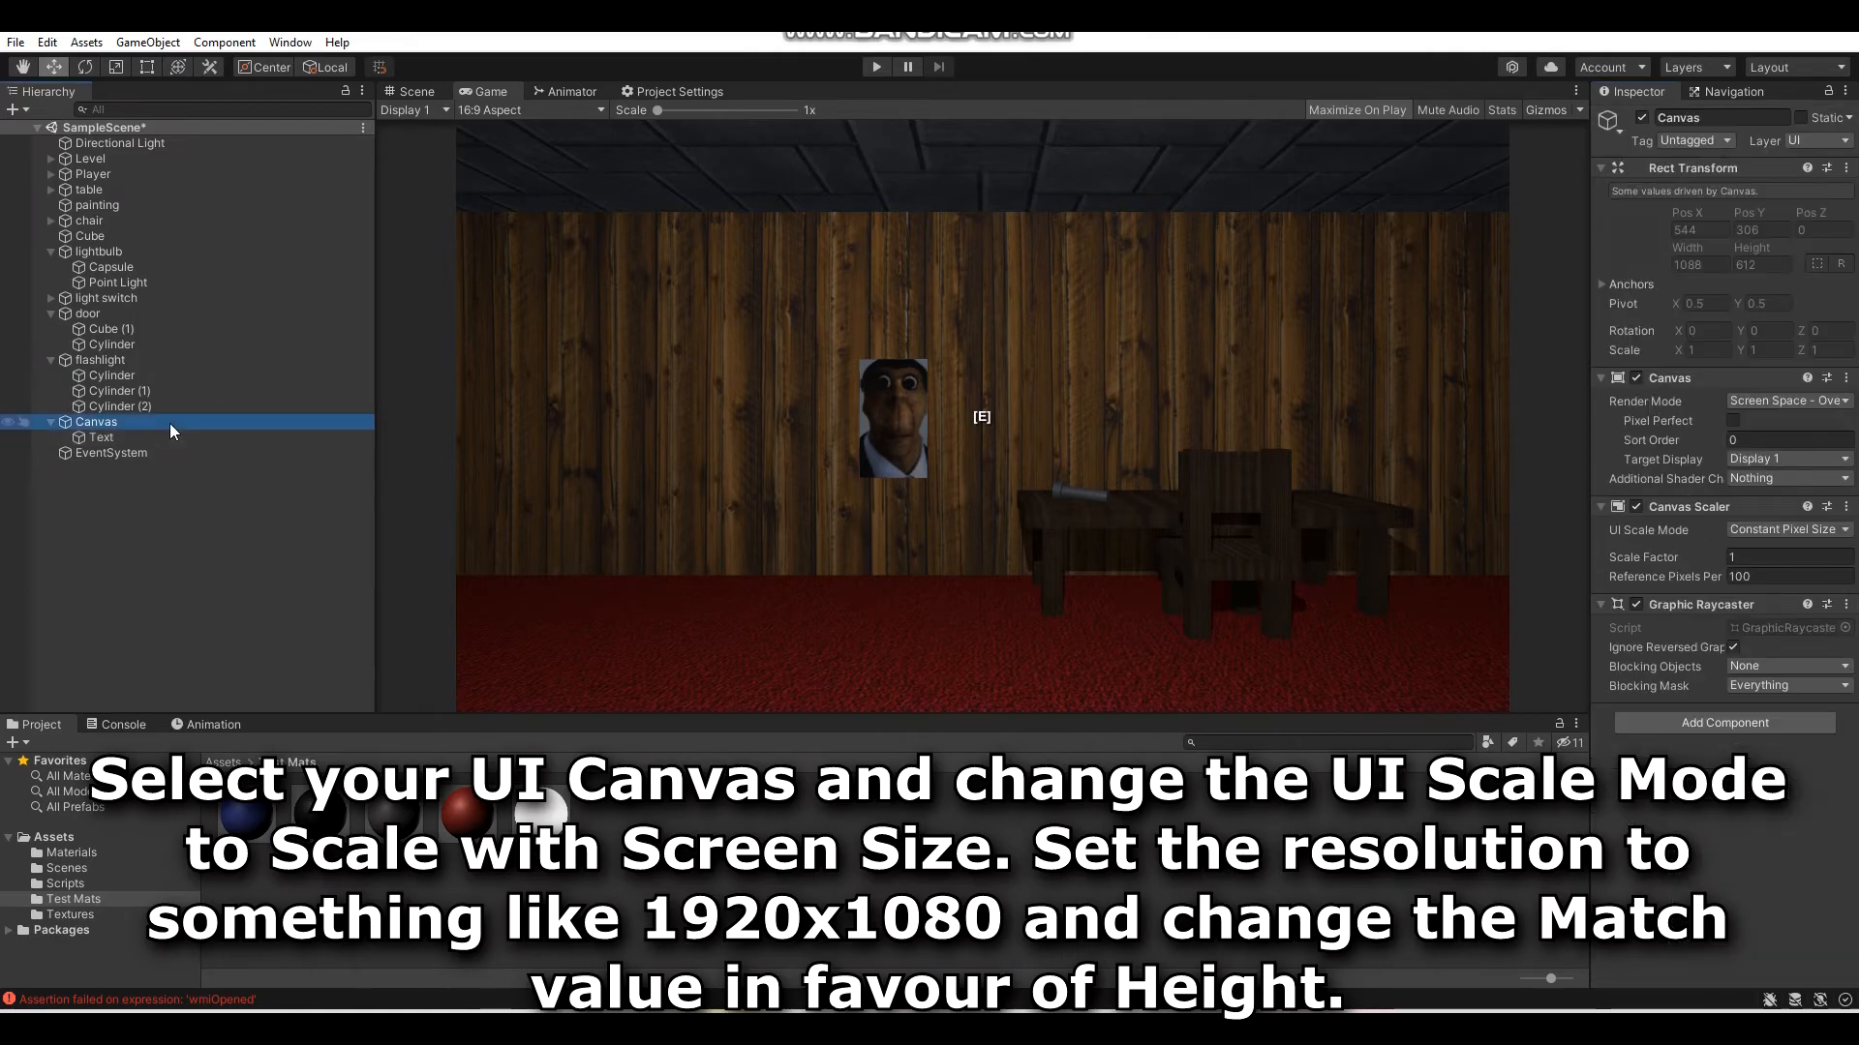
{"action": "left_click", "coordinate": [1781, 530]}
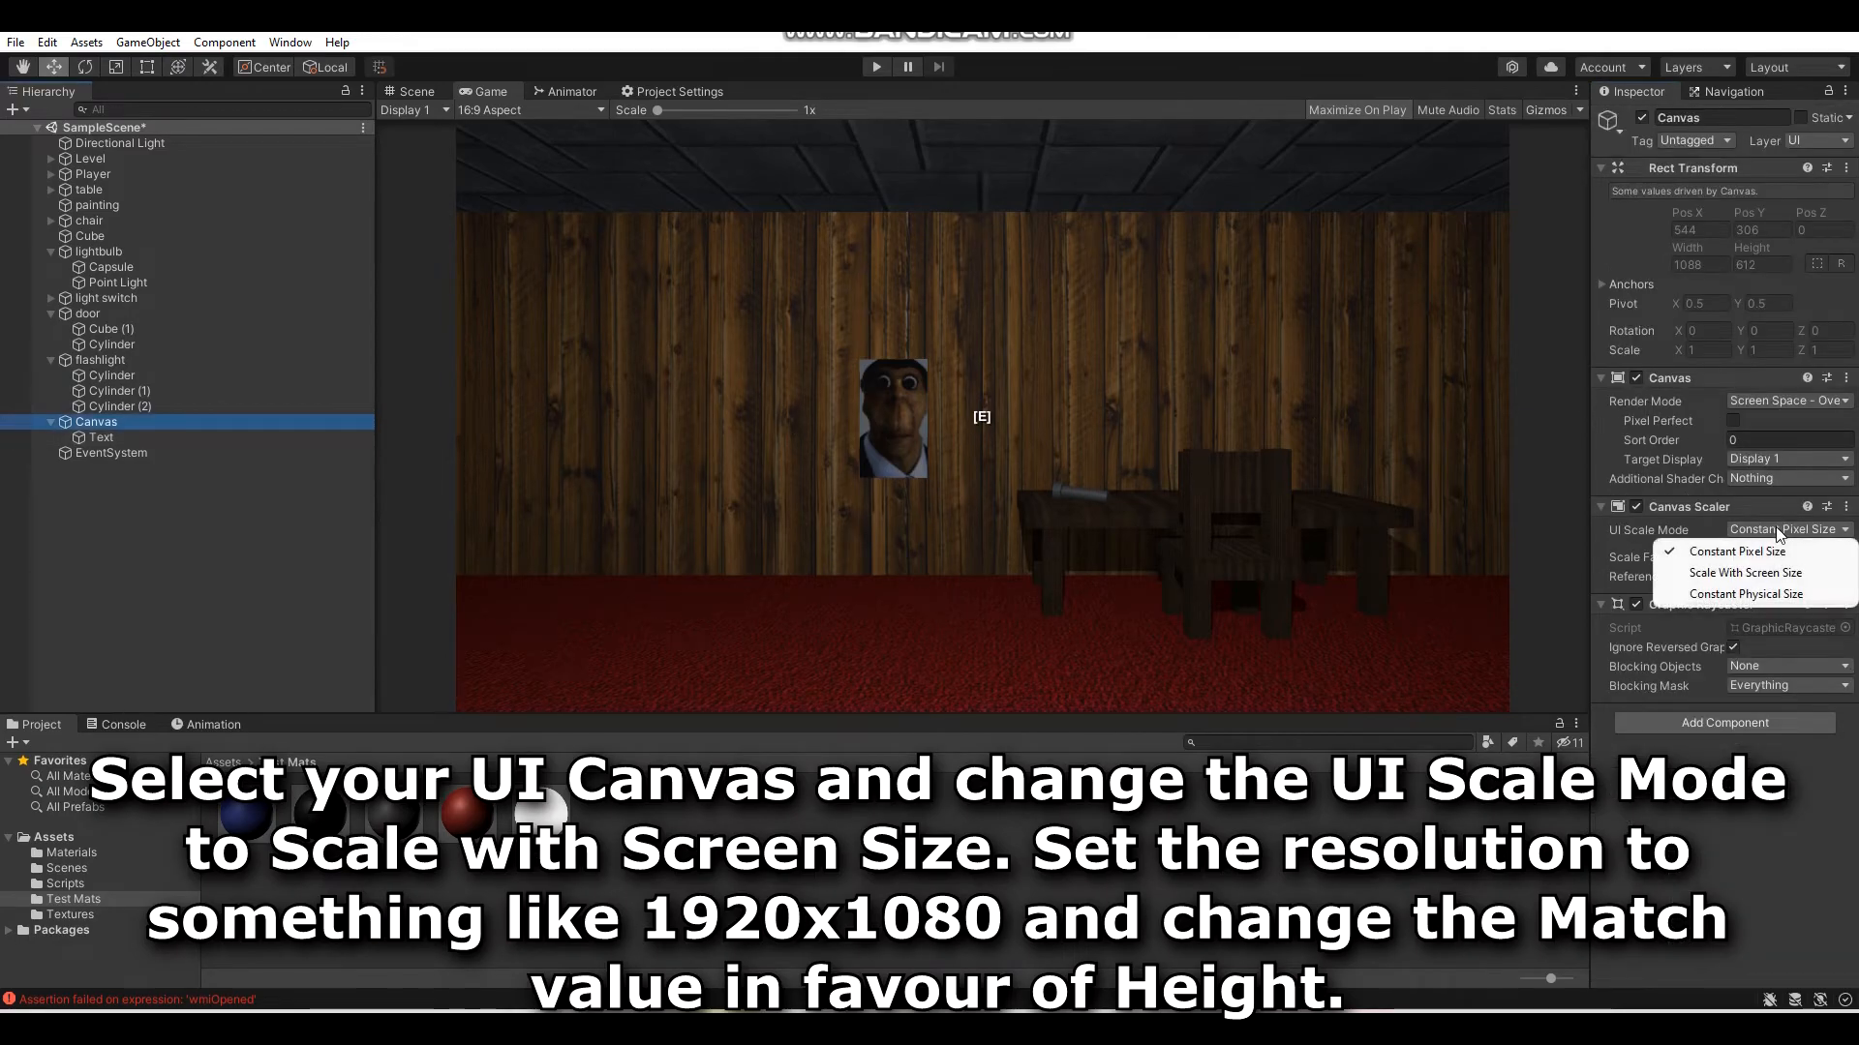
{"action": "left_click", "coordinate": [1756, 578]}
{"action": "left_click", "coordinate": [1708, 577]}
{"action": "key", "text": "BackSpace"}
{"action": "type", "text": "1920"}
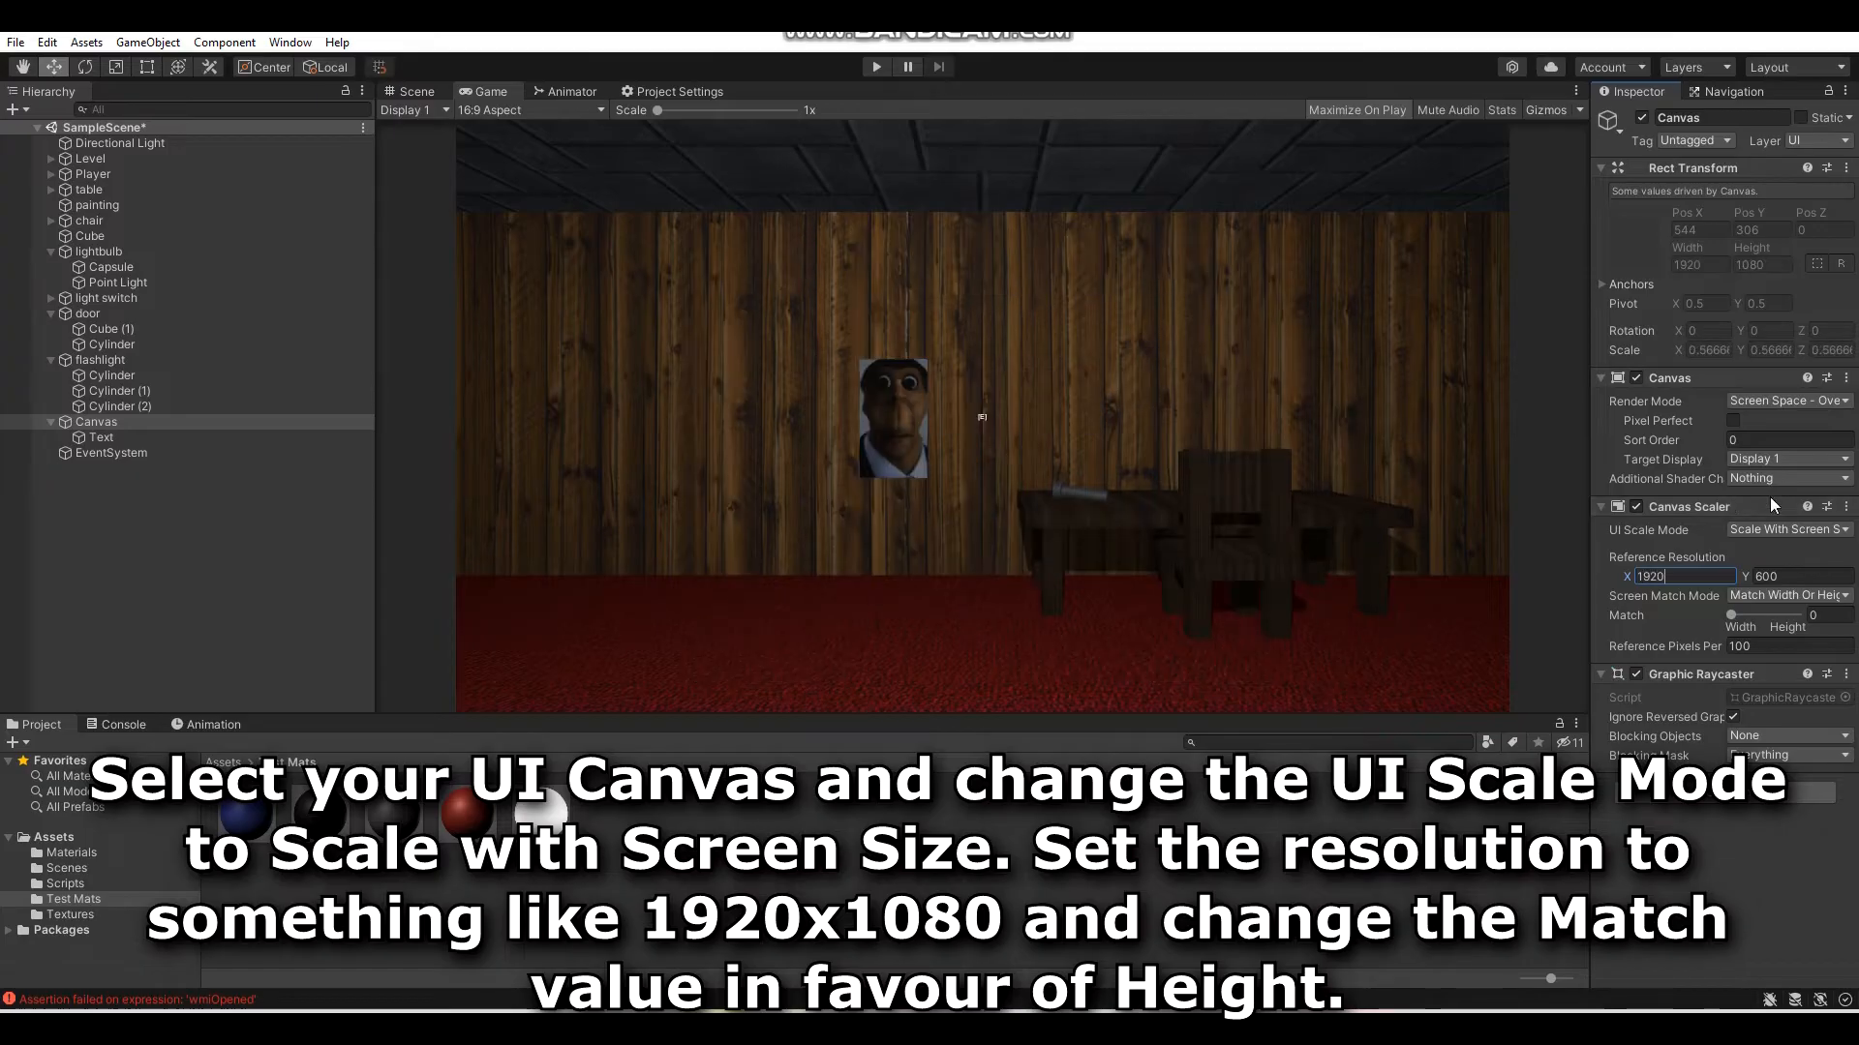
{"action": "left_click", "coordinate": [1781, 576]}
{"action": "key", "text": "BackSpace"}
{"action": "type", "text": "1080"}
{"action": "left_click", "coordinate": [1733, 619]}
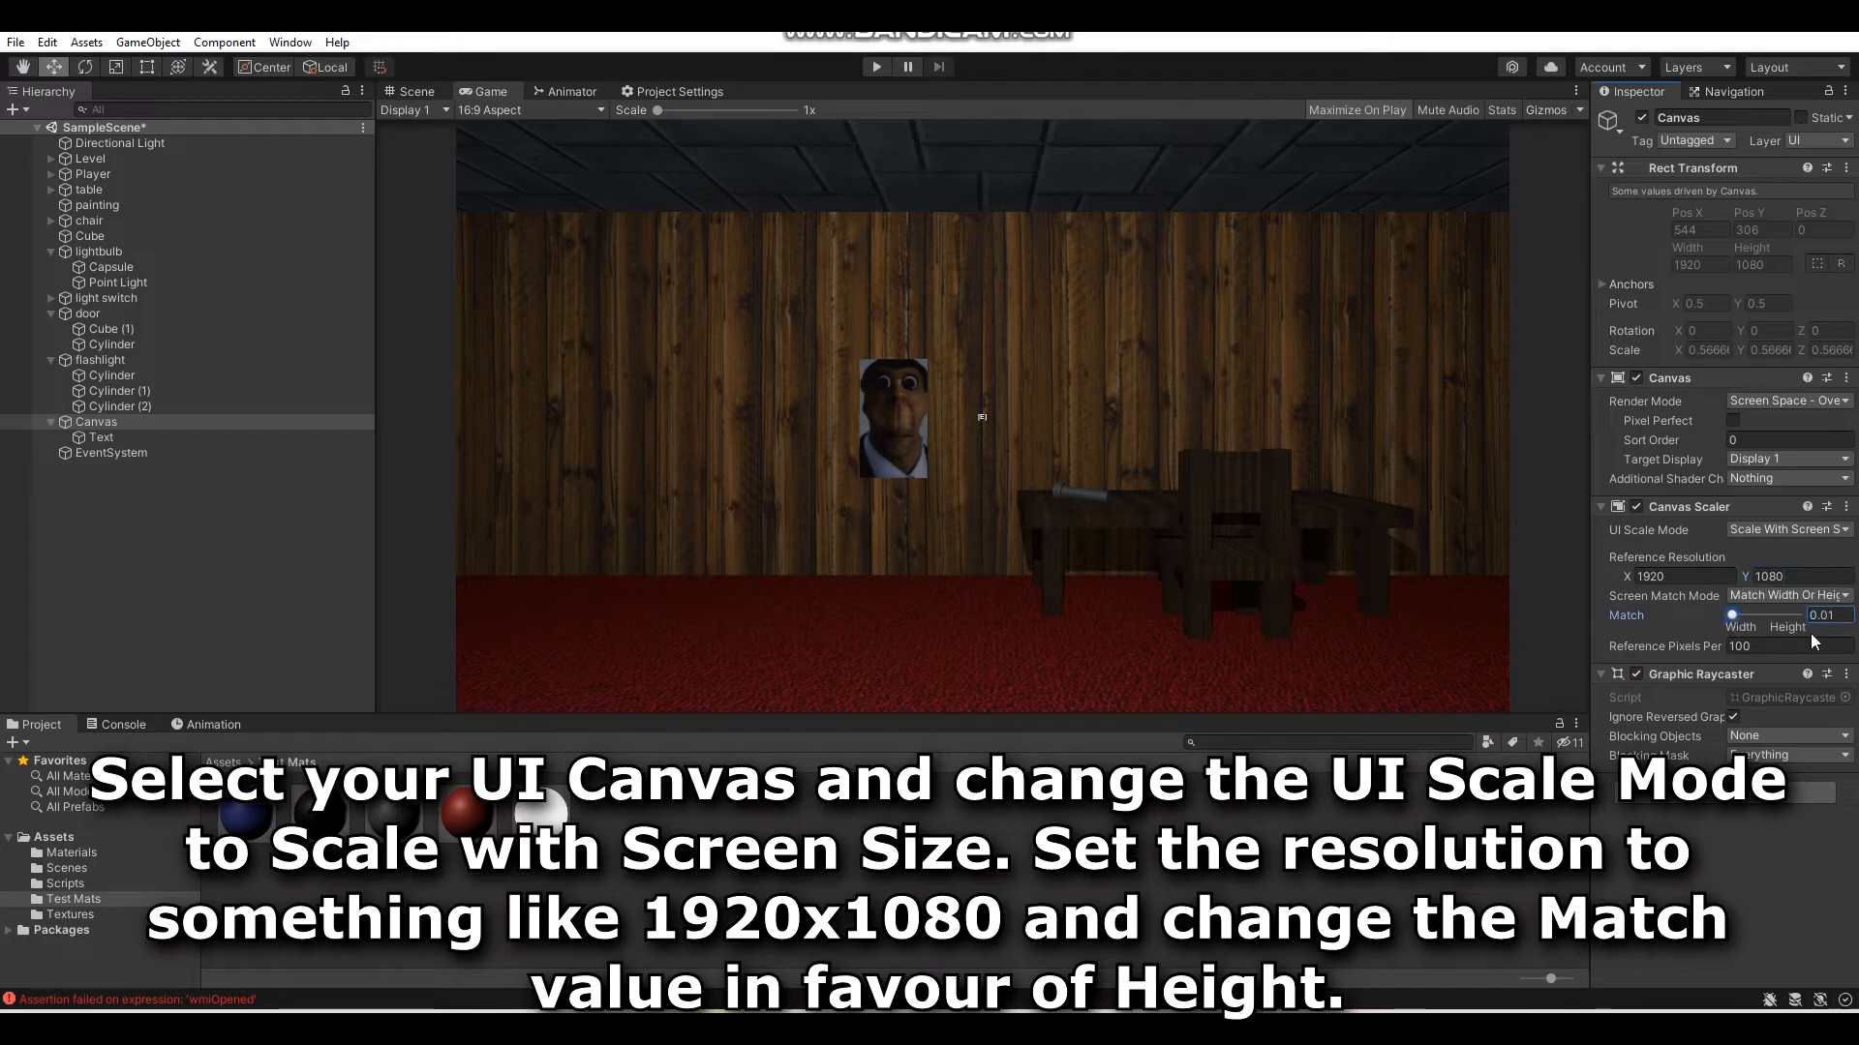
- Enlarge the Text object's box to about 370 wide by 298 high and set its font size to 36
{"action": "left_click", "coordinate": [290, 437]}
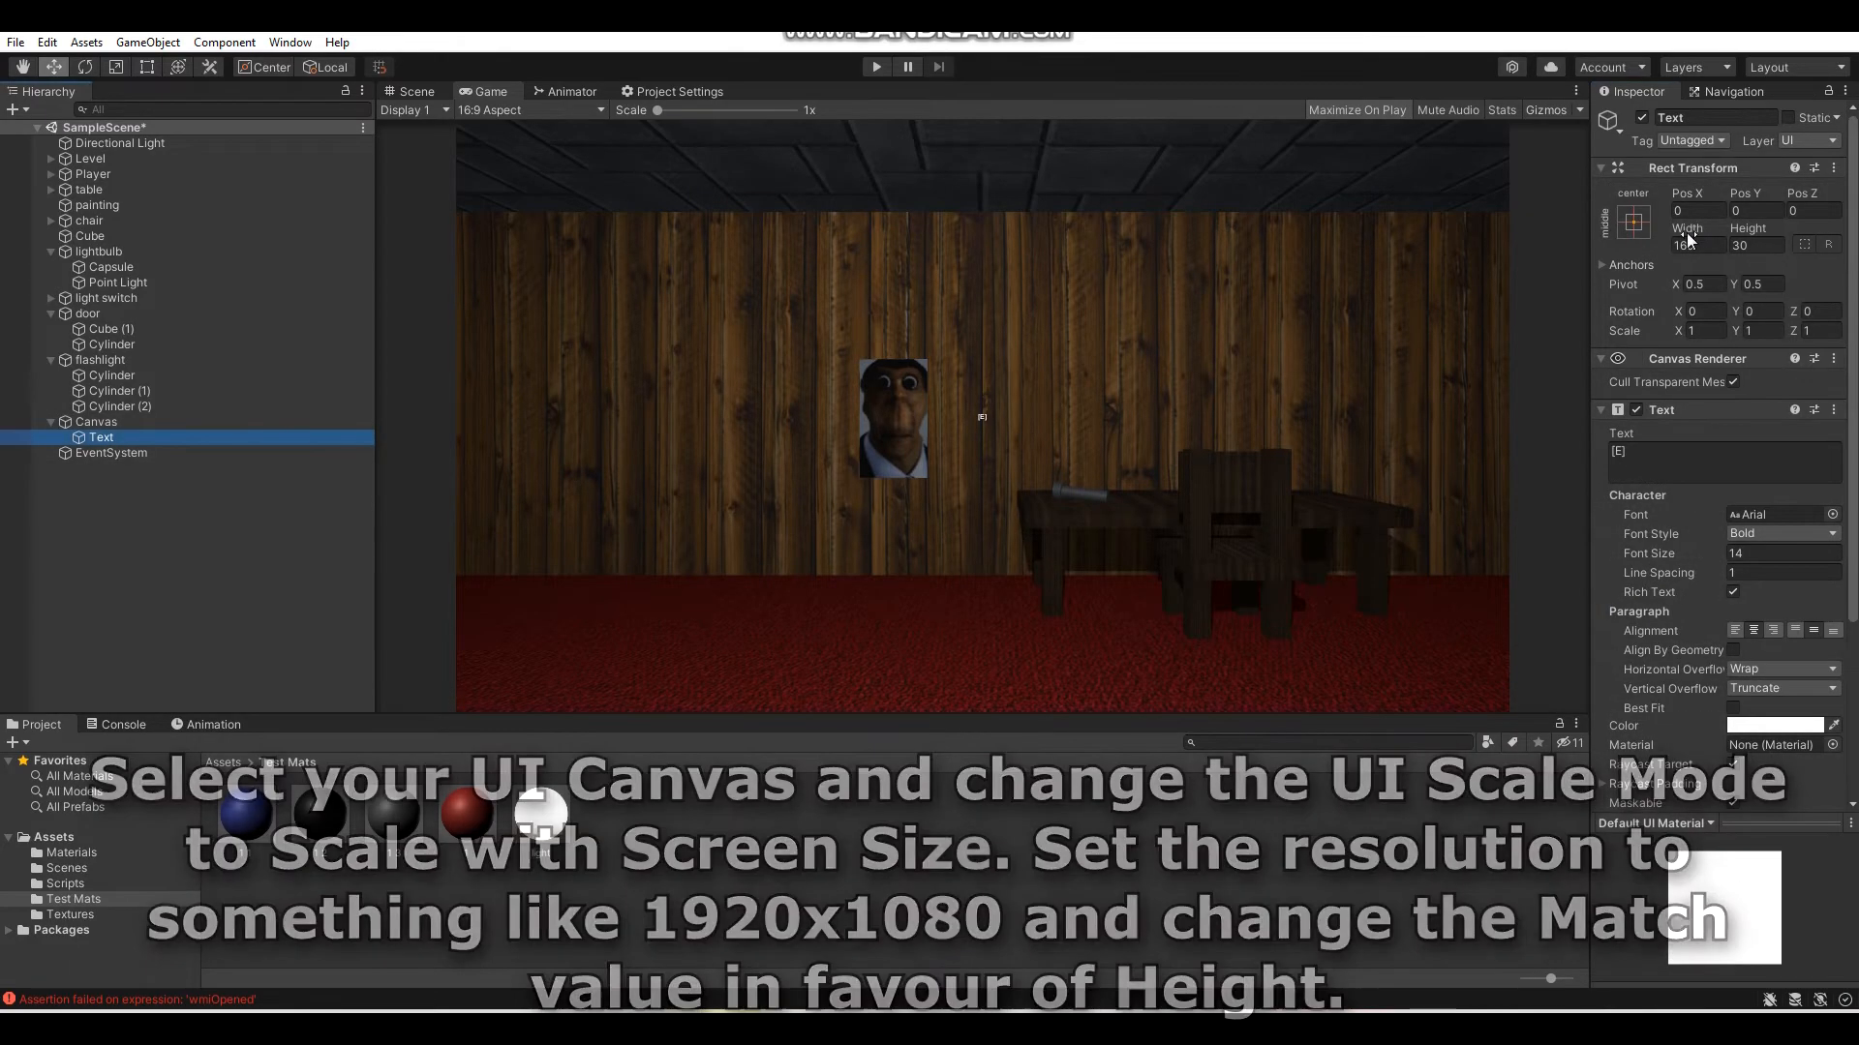
{"action": "left_click_drag", "start_coordinate": [1346, 306], "coordinate": [1094, 569]}
{"action": "left_click_drag", "start_coordinate": [1768, 237], "coordinate": [427, 365]}
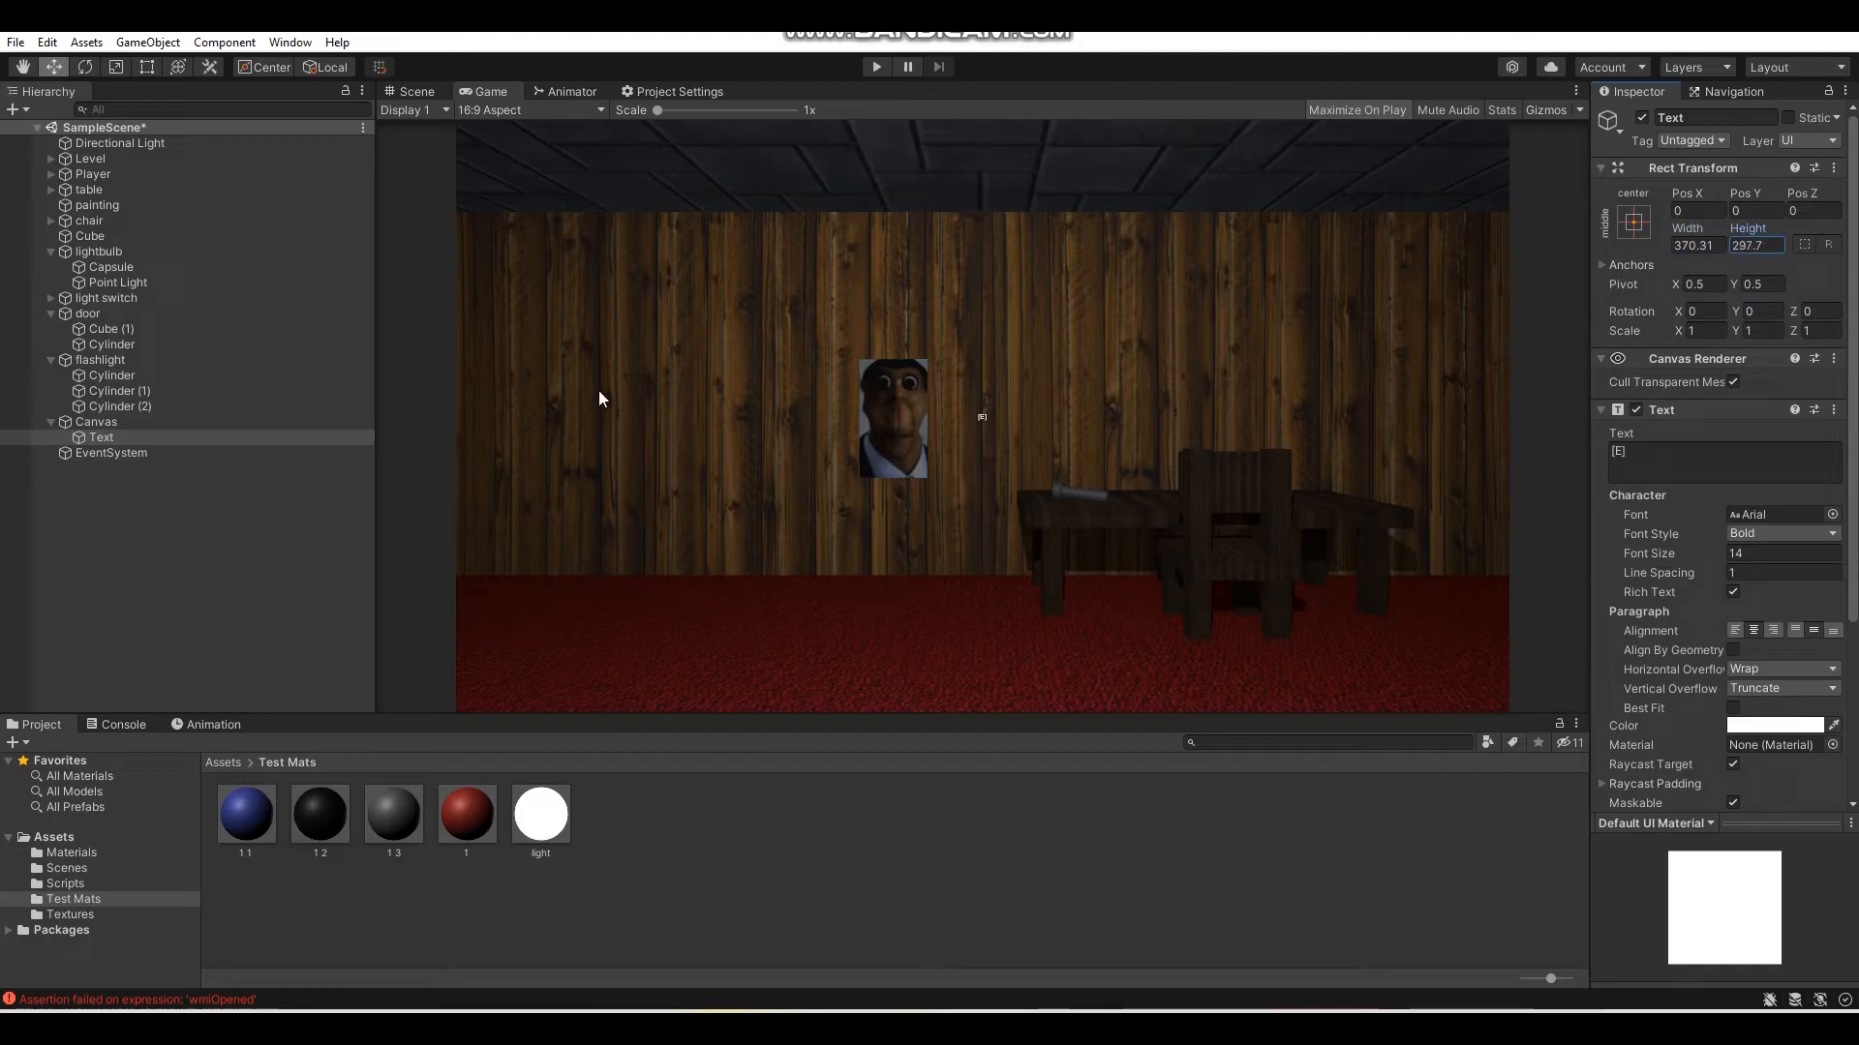
{"action": "left_click", "coordinate": [1747, 554]}
{"action": "type", "text": "27"}
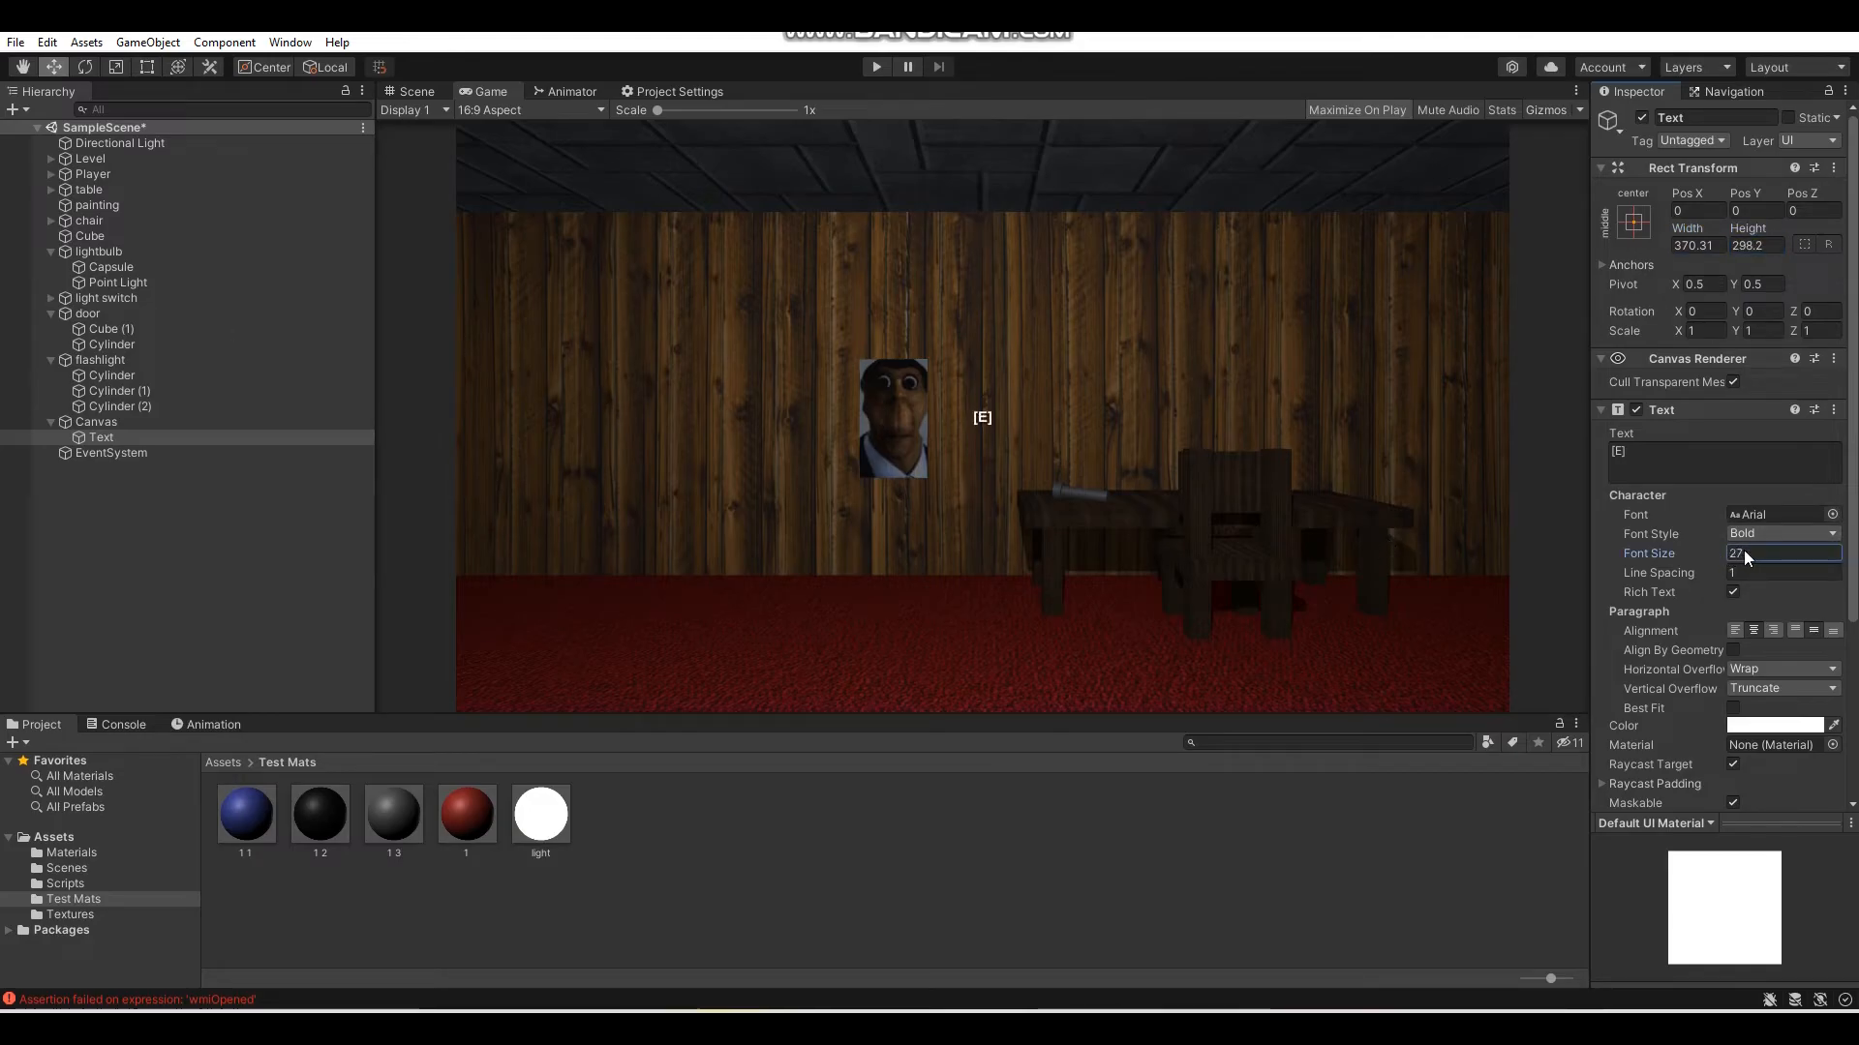
{"action": "key", "text": "BackSpace"}
{"action": "type", "text": "6"}
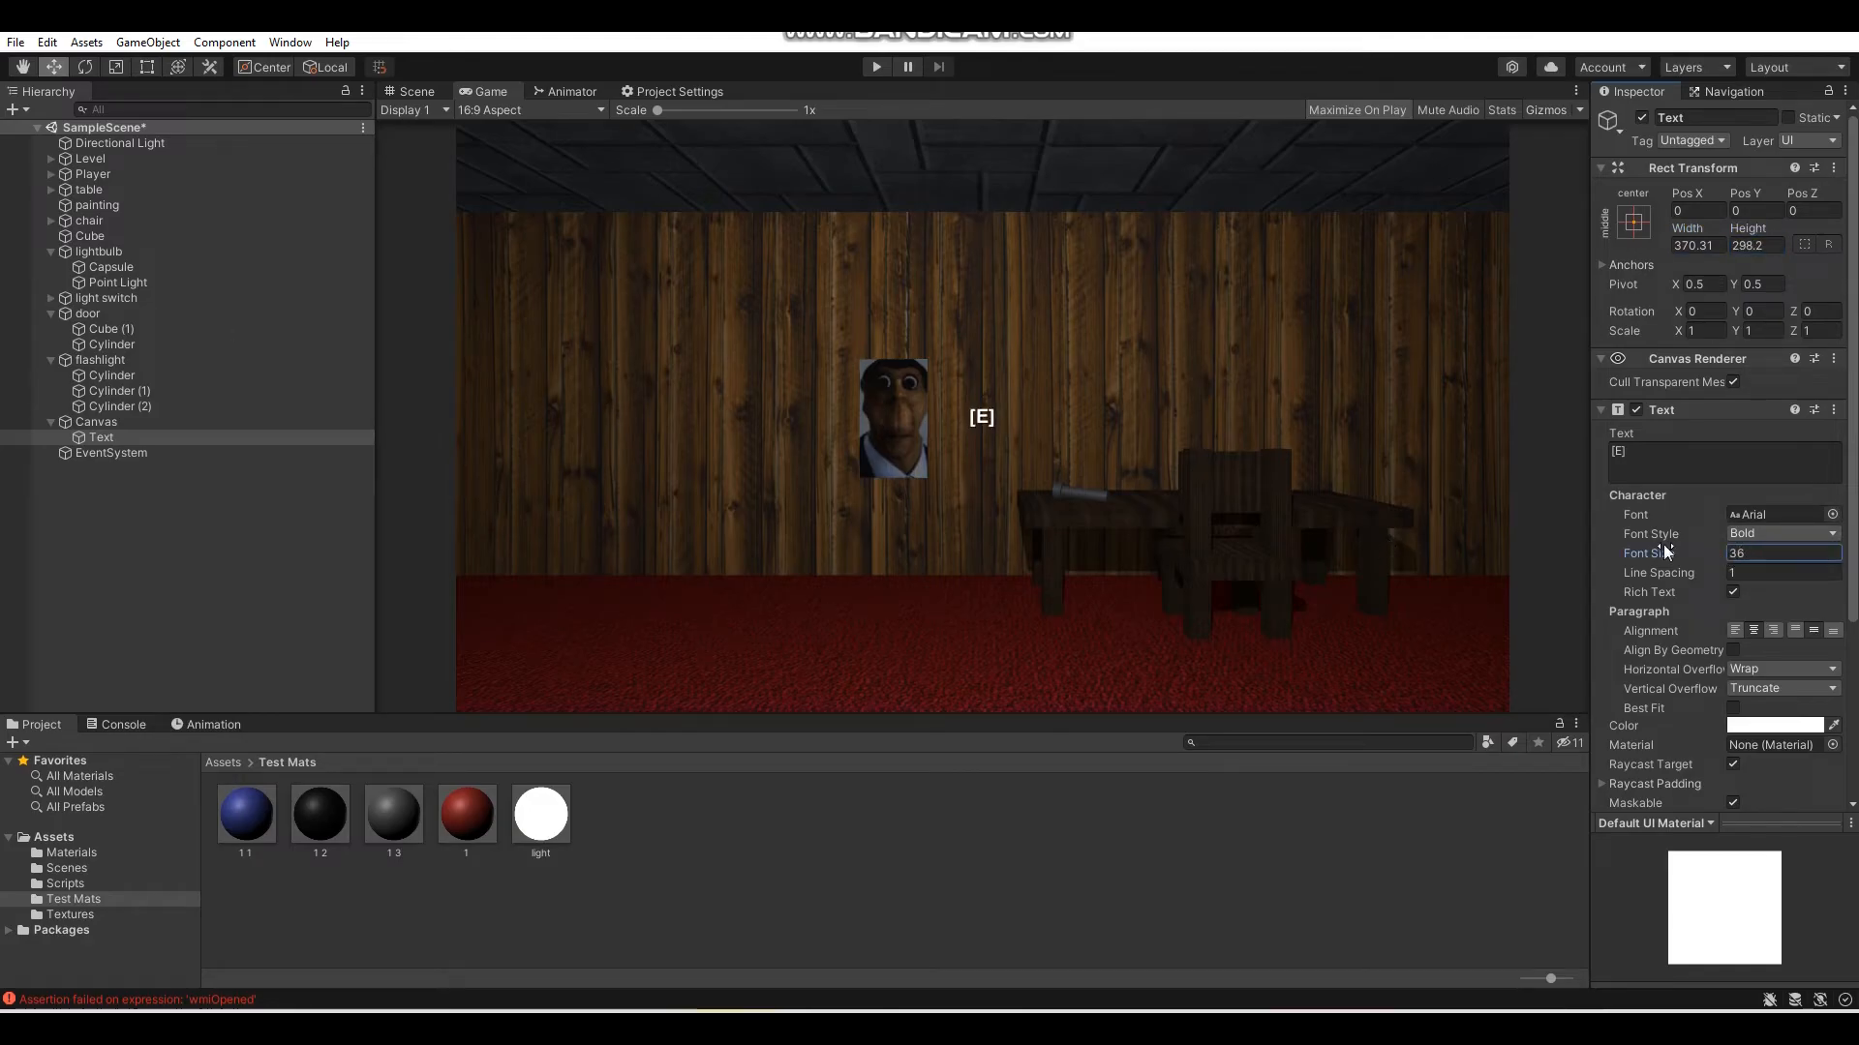
- Rename the Text object to int text and deactivate it
{"action": "left_click", "coordinate": [1709, 117]}
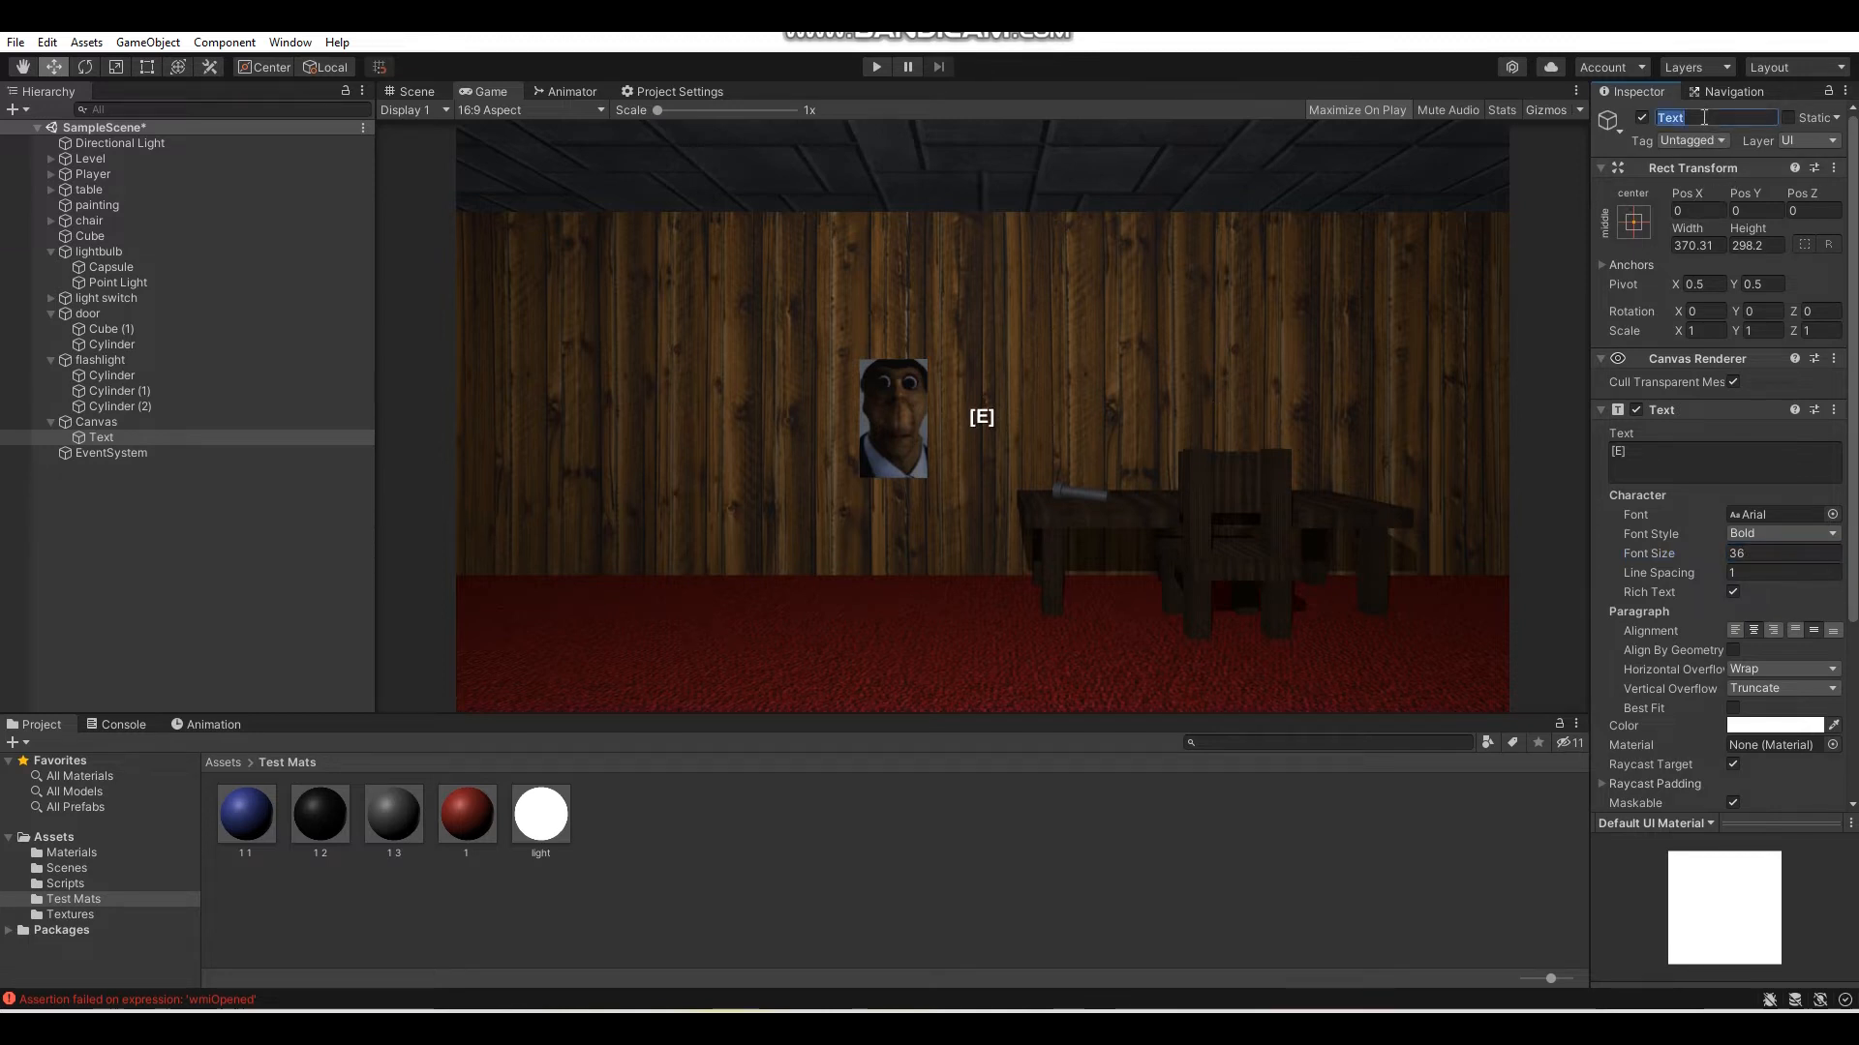
{"action": "type", "text": "int t"}
{"action": "left_click", "coordinate": [1643, 116]}
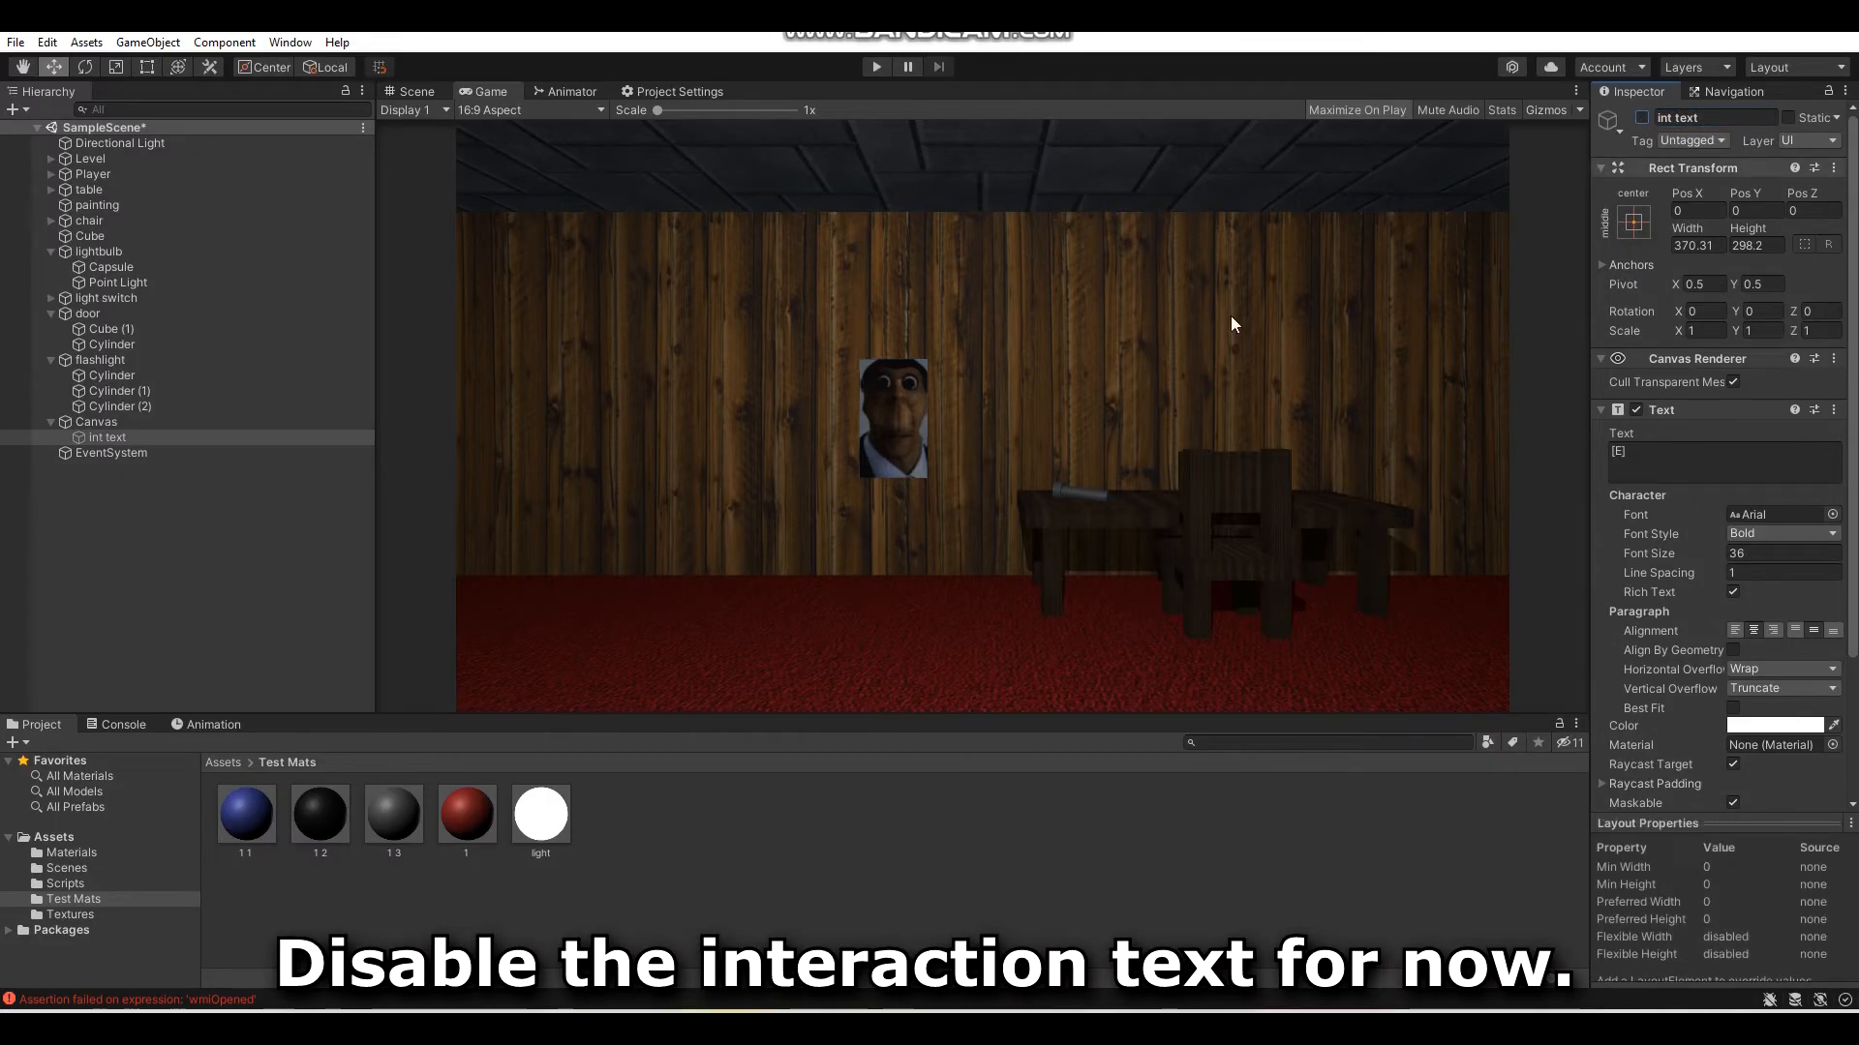
- Create a C# script named lightSwitch in the Scripts folder and open it in the code editor
{"action": "left_click", "coordinate": [88, 884]}
{"action": "right_click", "coordinate": [497, 874]}
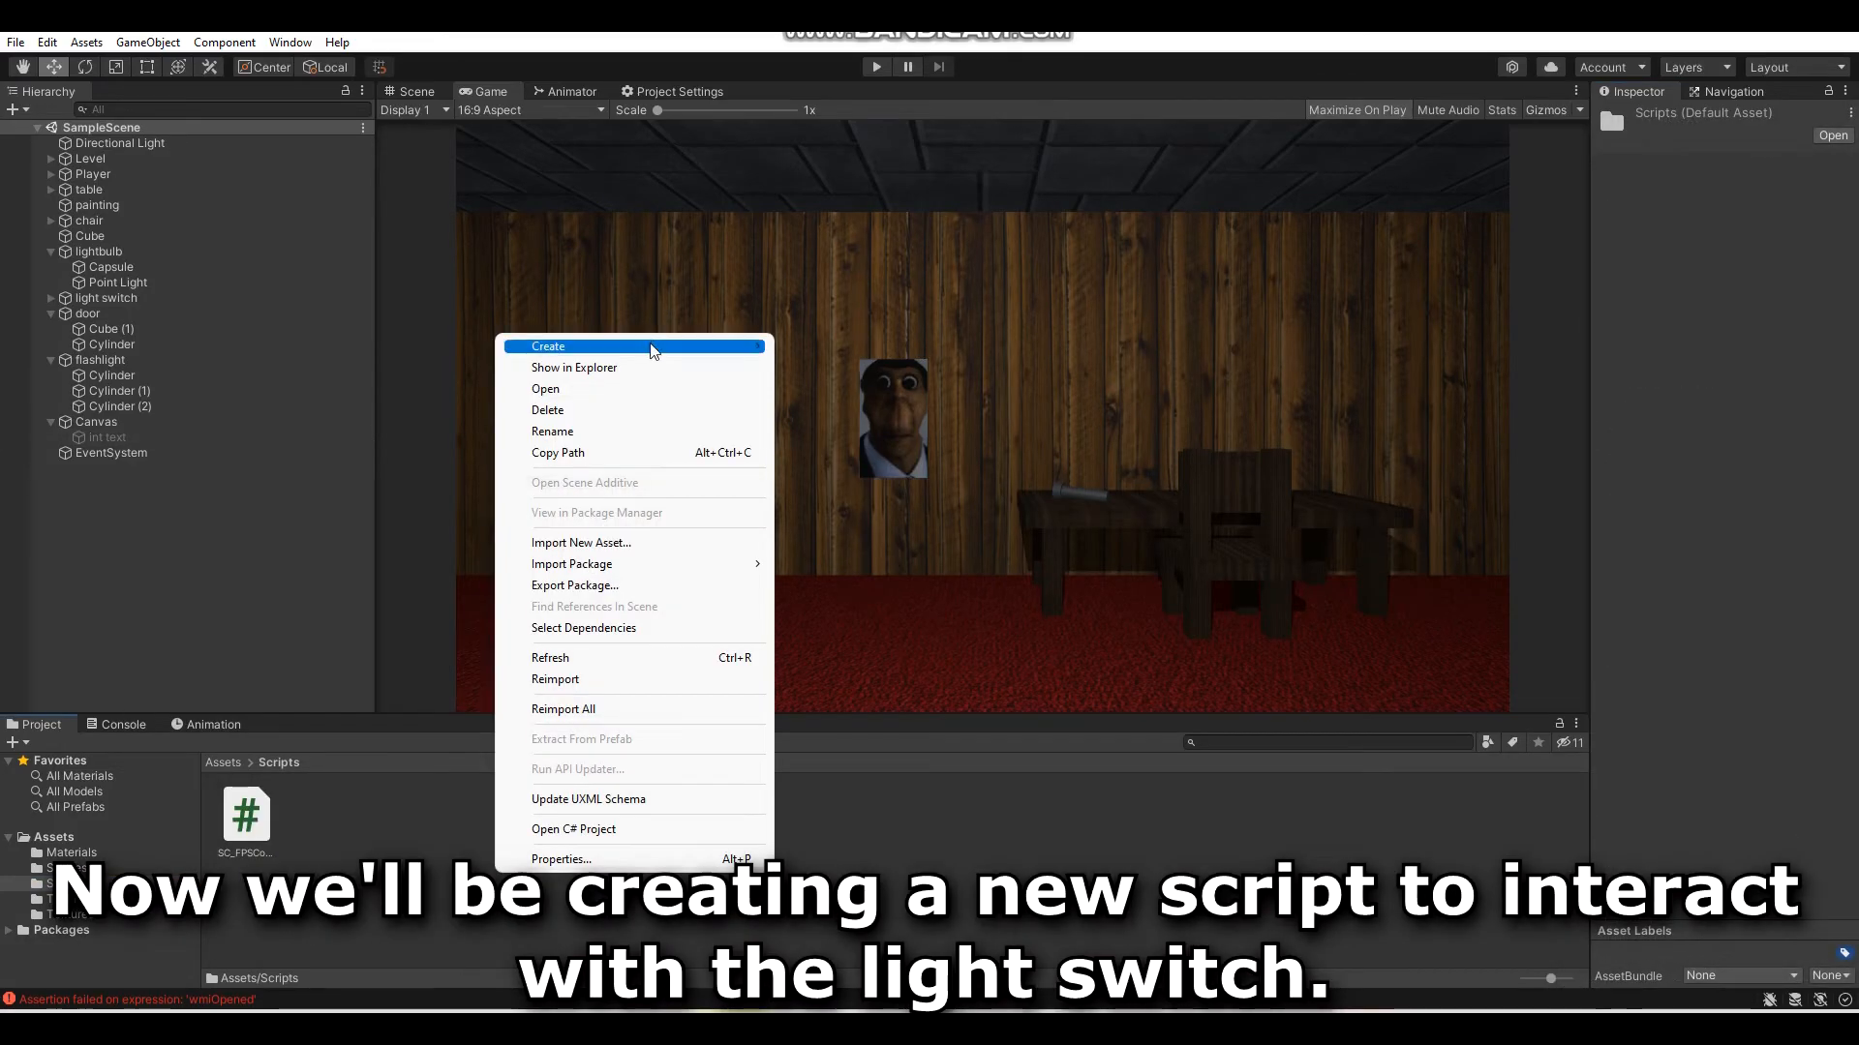
{"action": "mouse_move", "coordinate": [668, 346]}
{"action": "left_click", "coordinate": [832, 282]}
{"action": "type", "text": "l"}
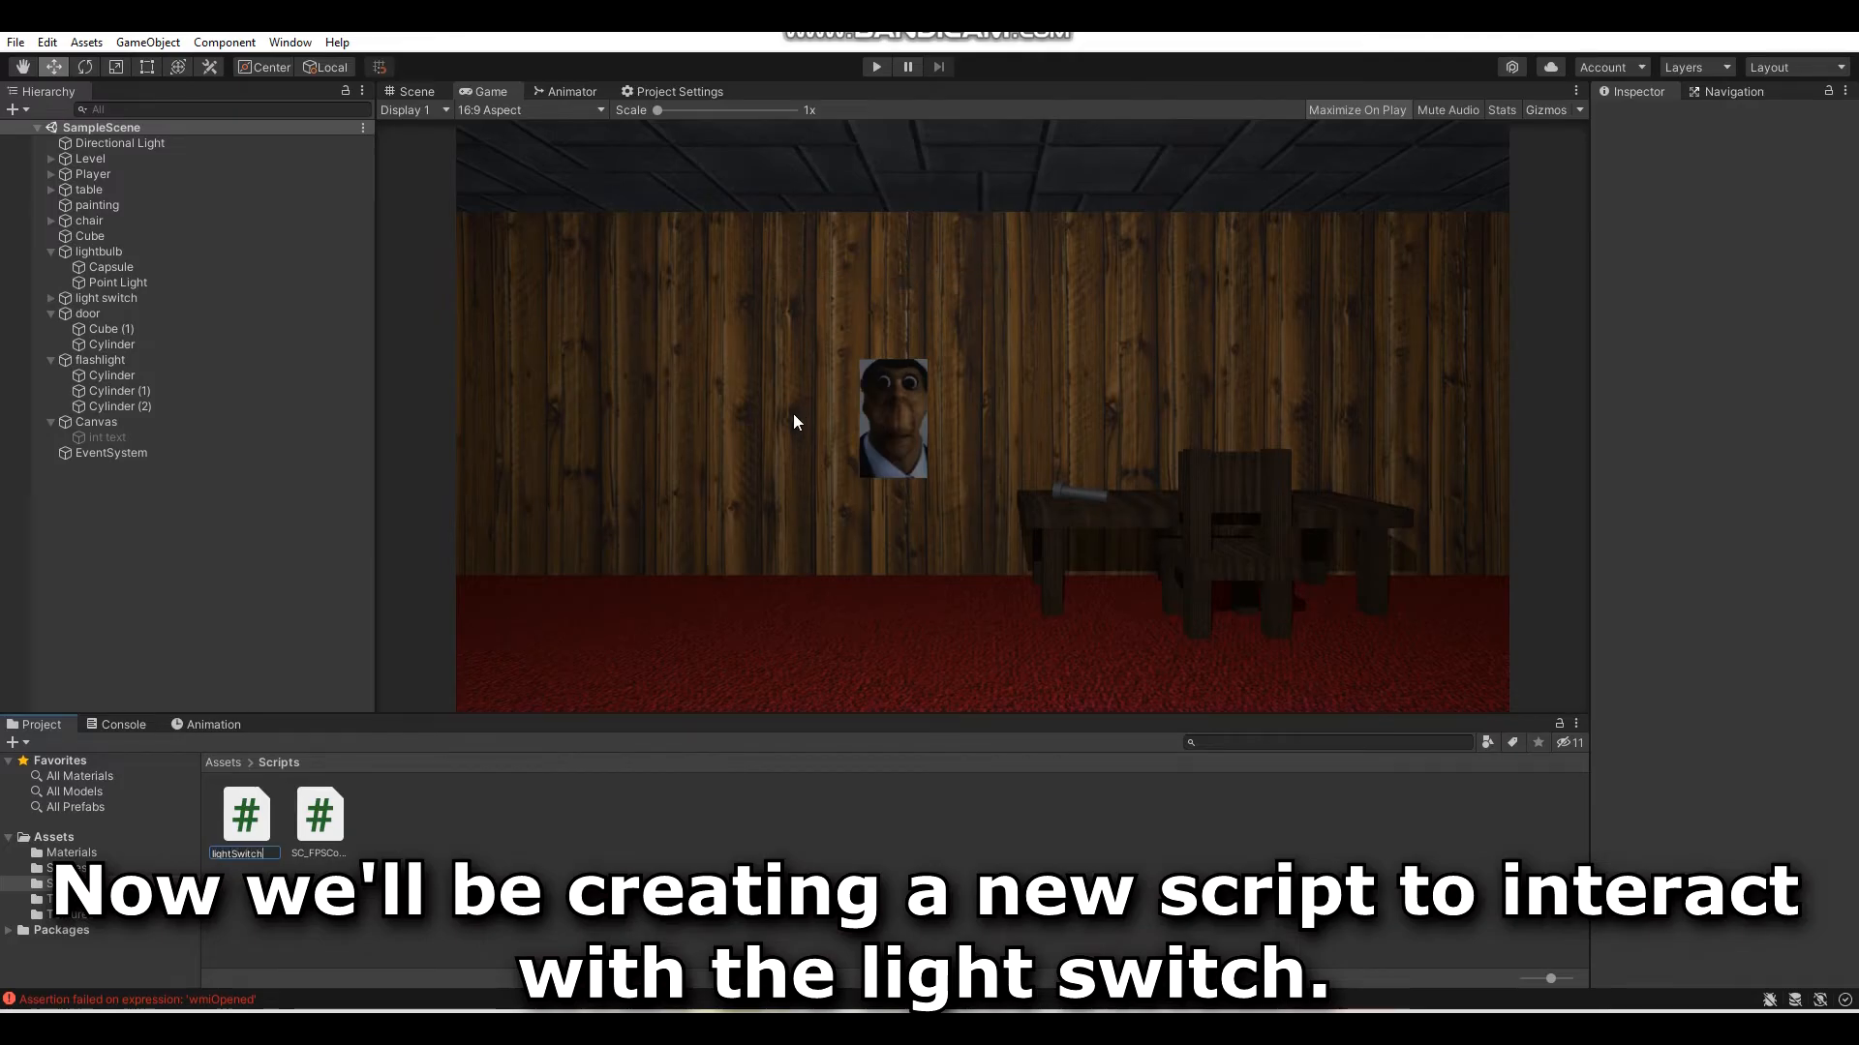
{"action": "type", "text": "ightSwitch"}
{"action": "key", "text": "Return"}
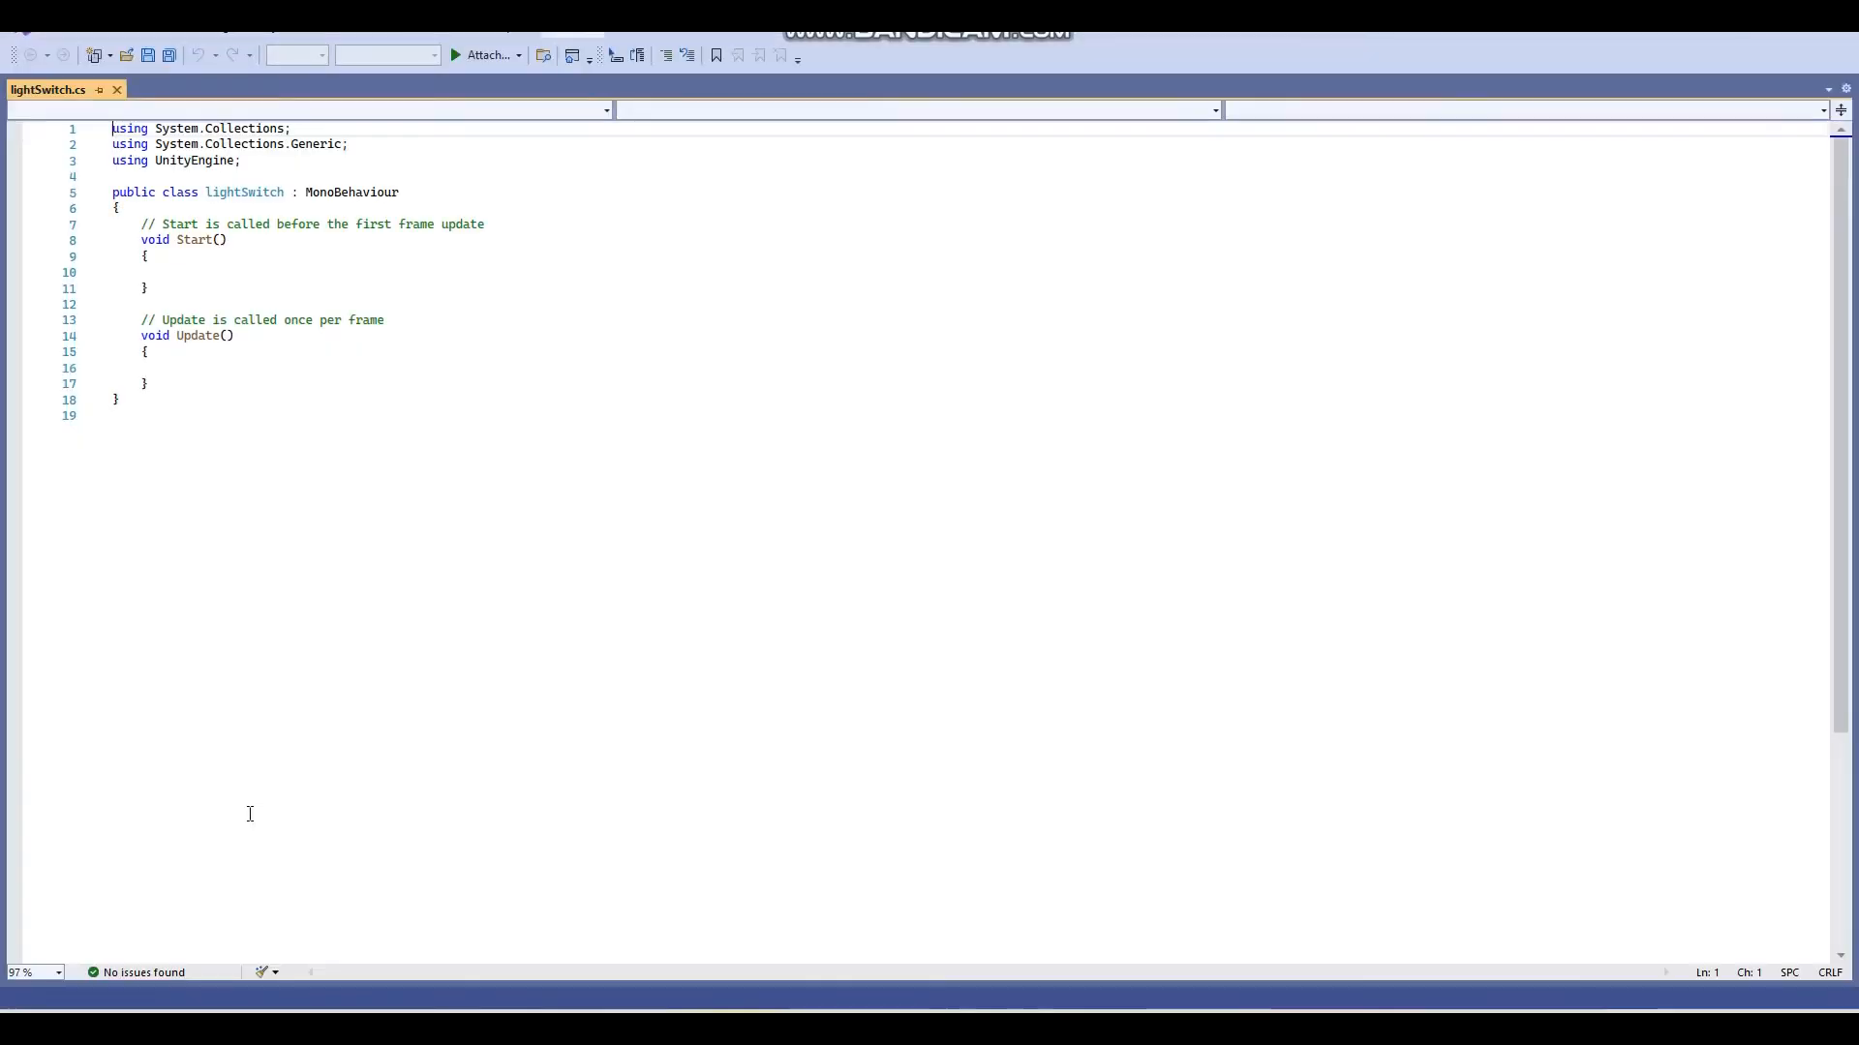
- Replace the starter methods with public variables inttext, light, toggle, lightBulb, offlight, onlight and lightSwitchSound, using types GameObject, bool, Renderer, Material and AudioSource
{"action": "left_click_drag", "start_coordinate": [149, 385], "coordinate": [141, 228]}
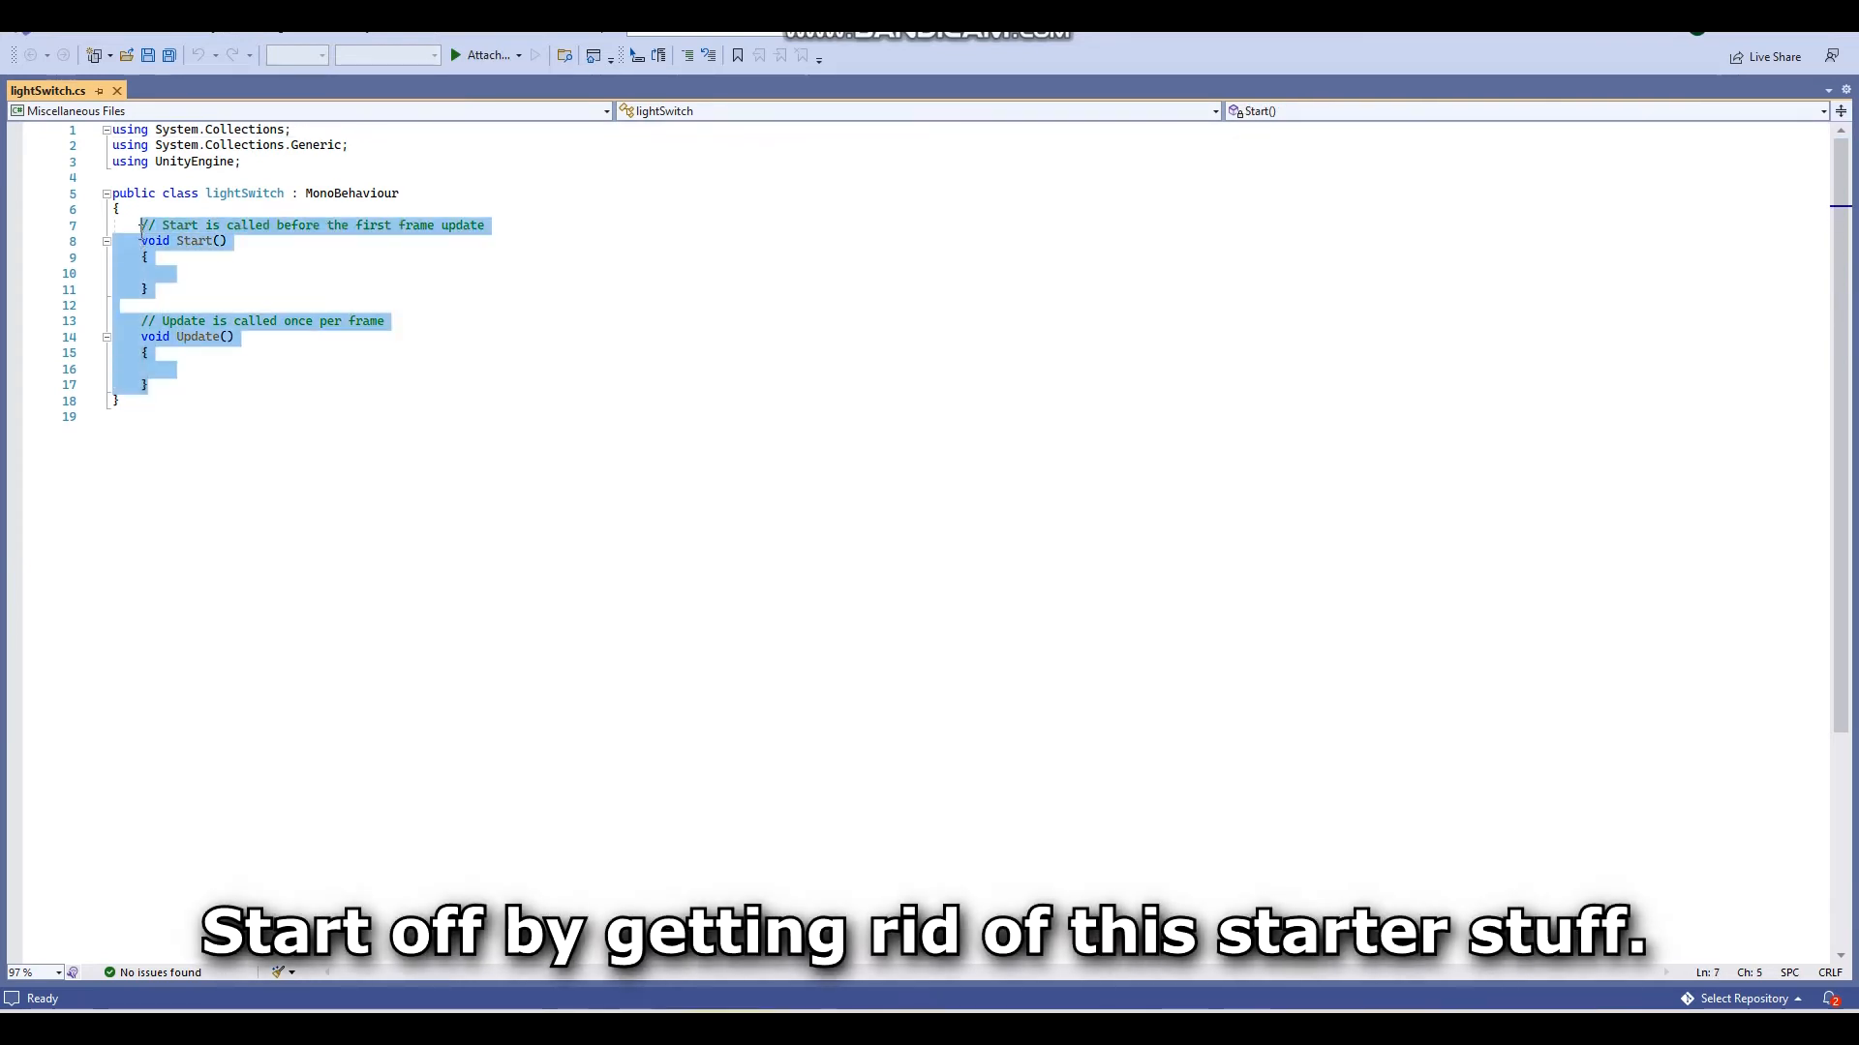
{"action": "key", "text": "Delete"}
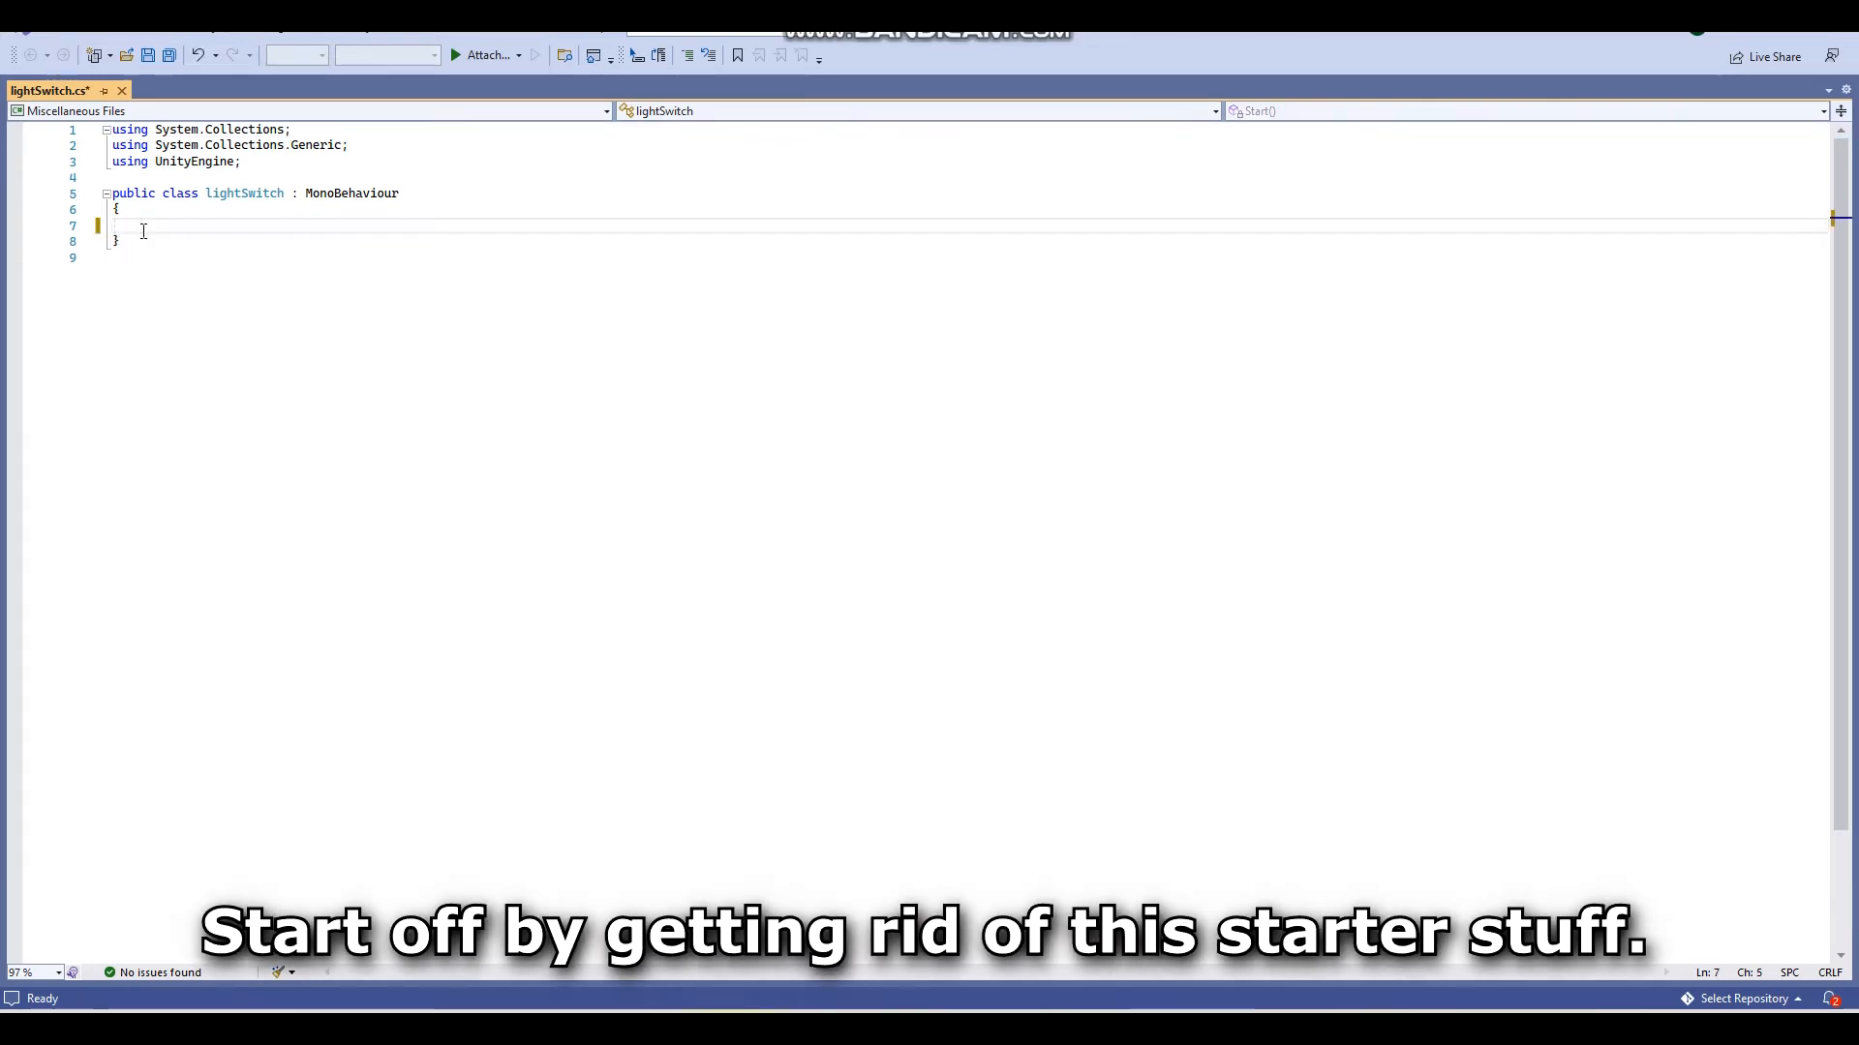
{"action": "type", "text": "publi"}
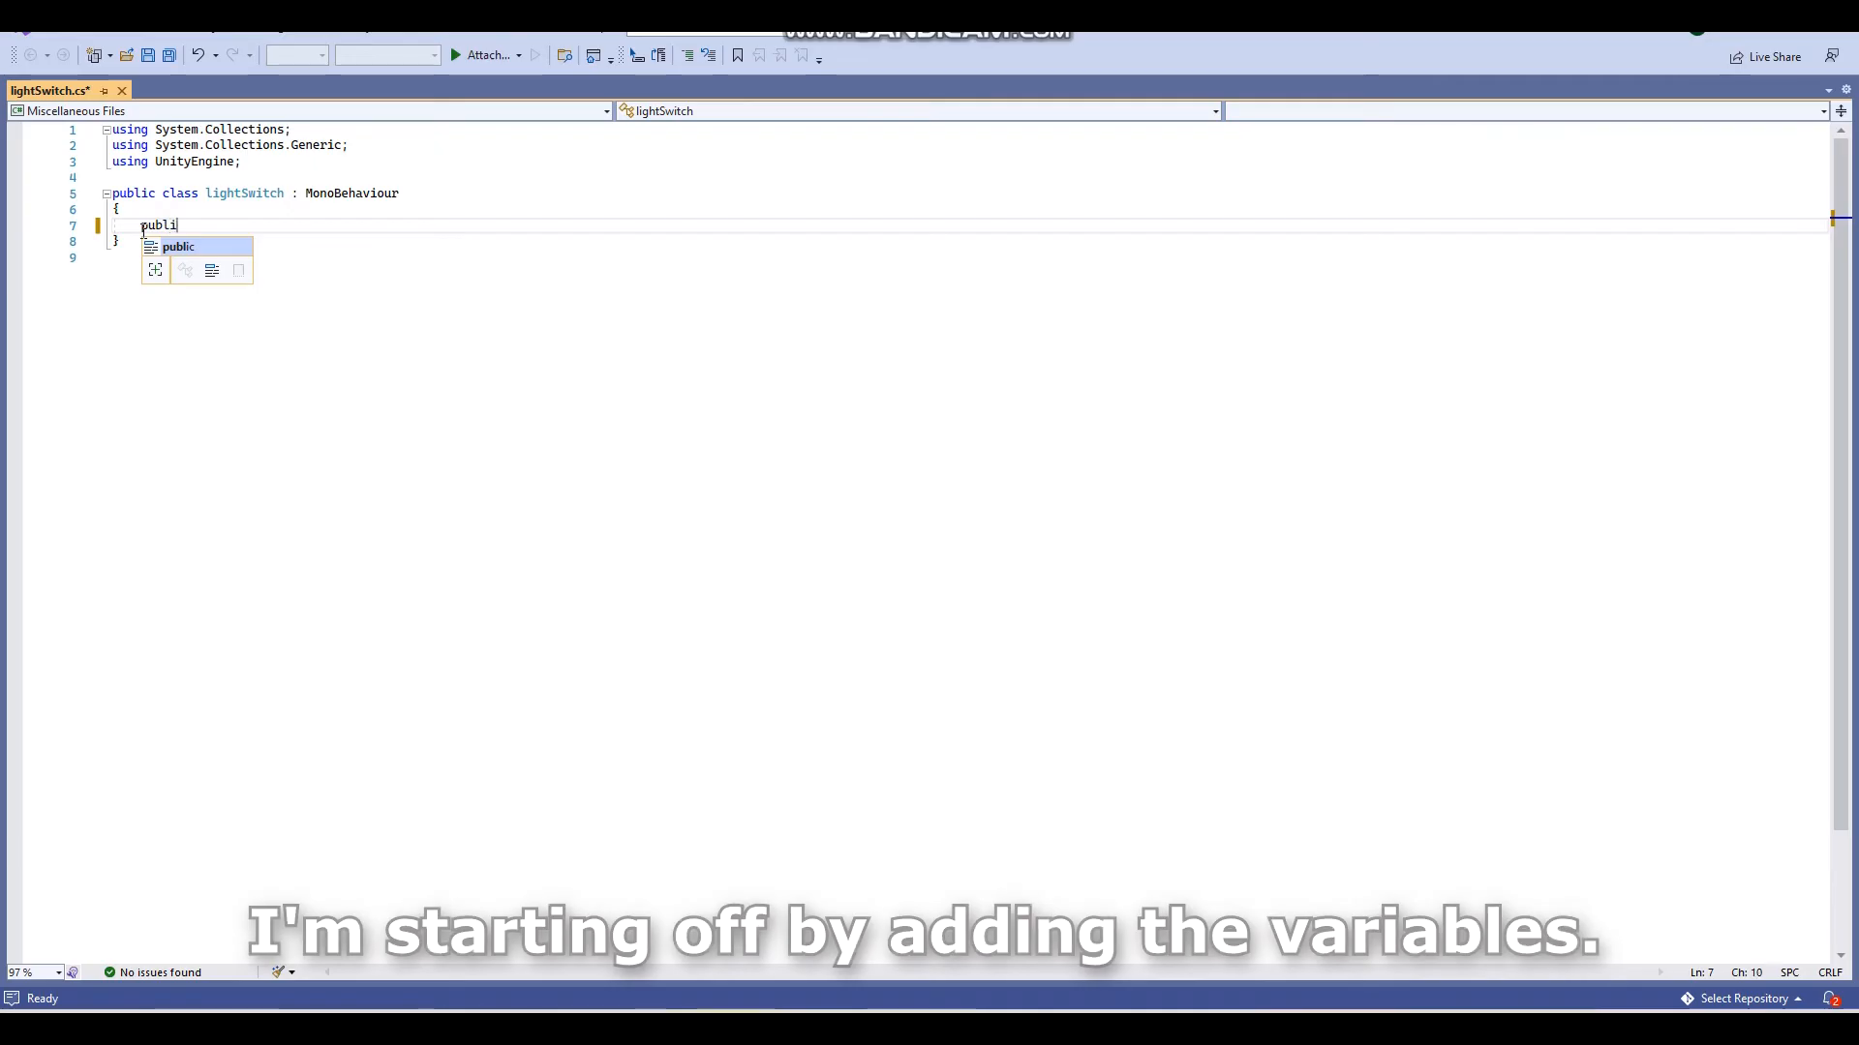
{"action": "type", "text": "c GameObject"}
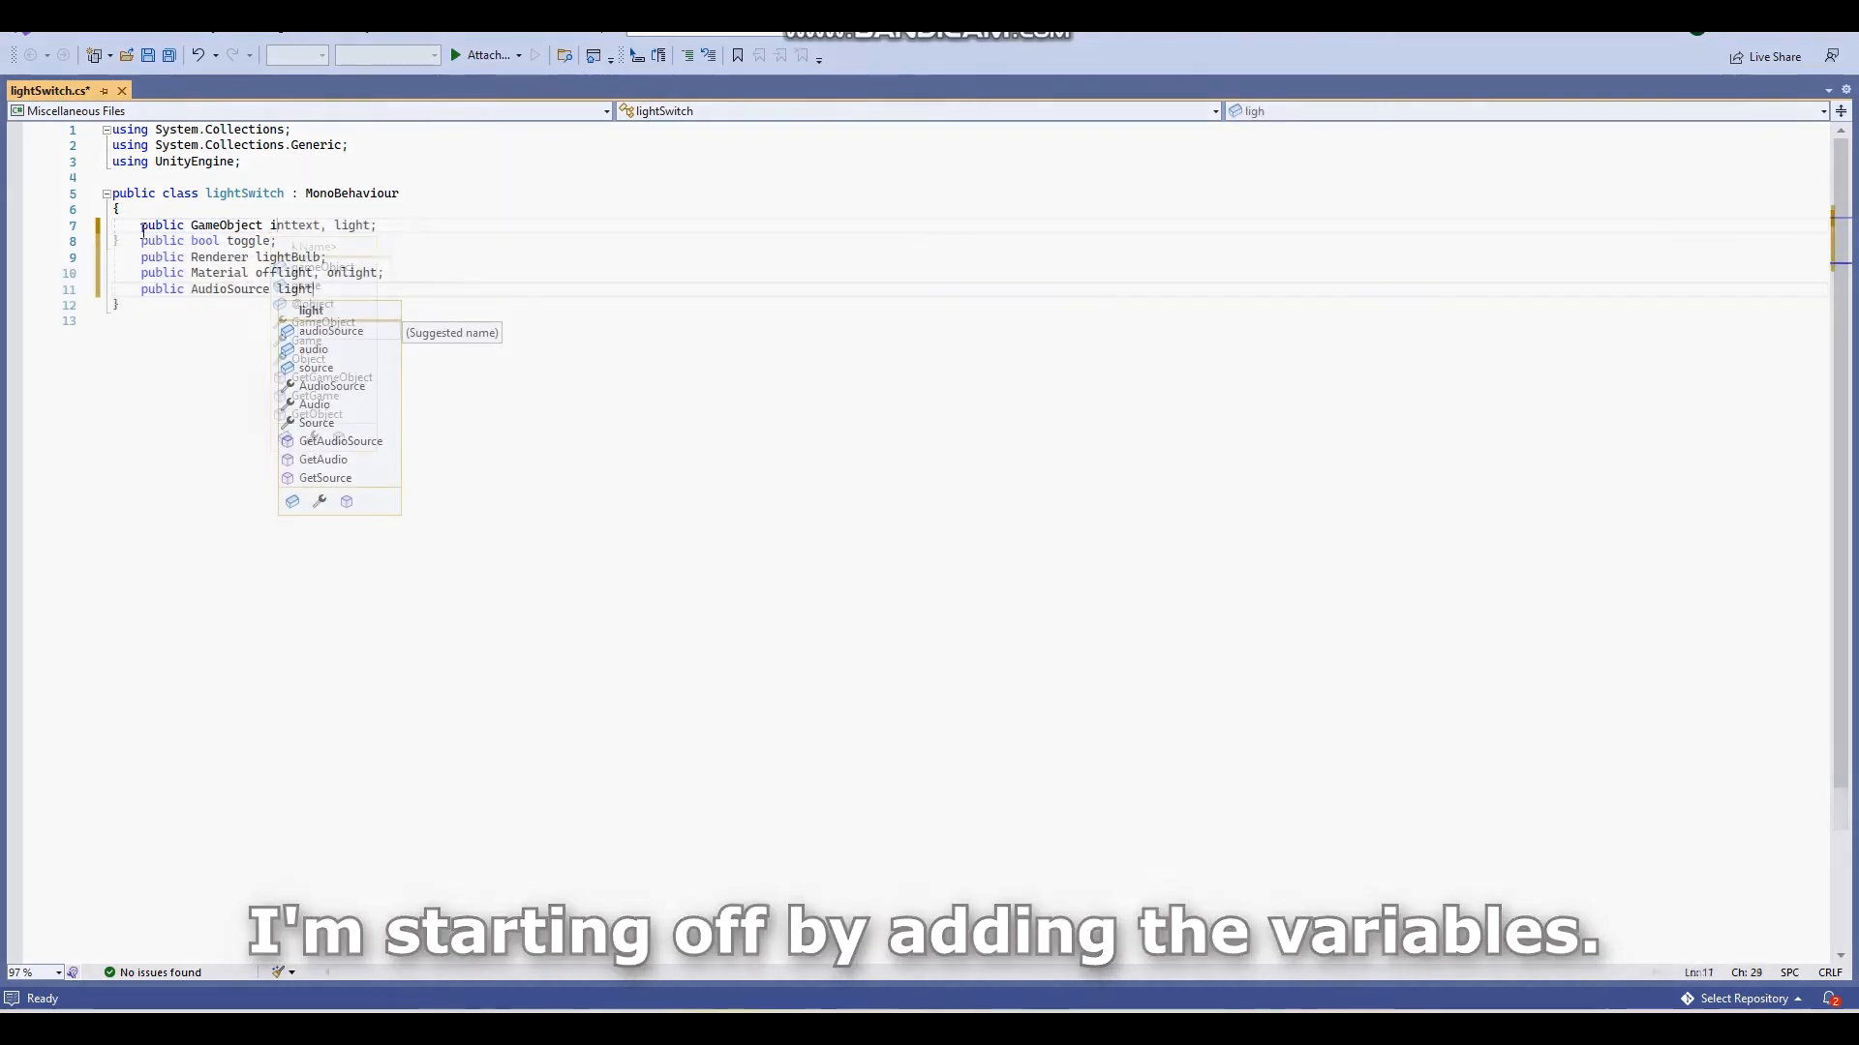
{"action": "type", "text": "inttext, light"}
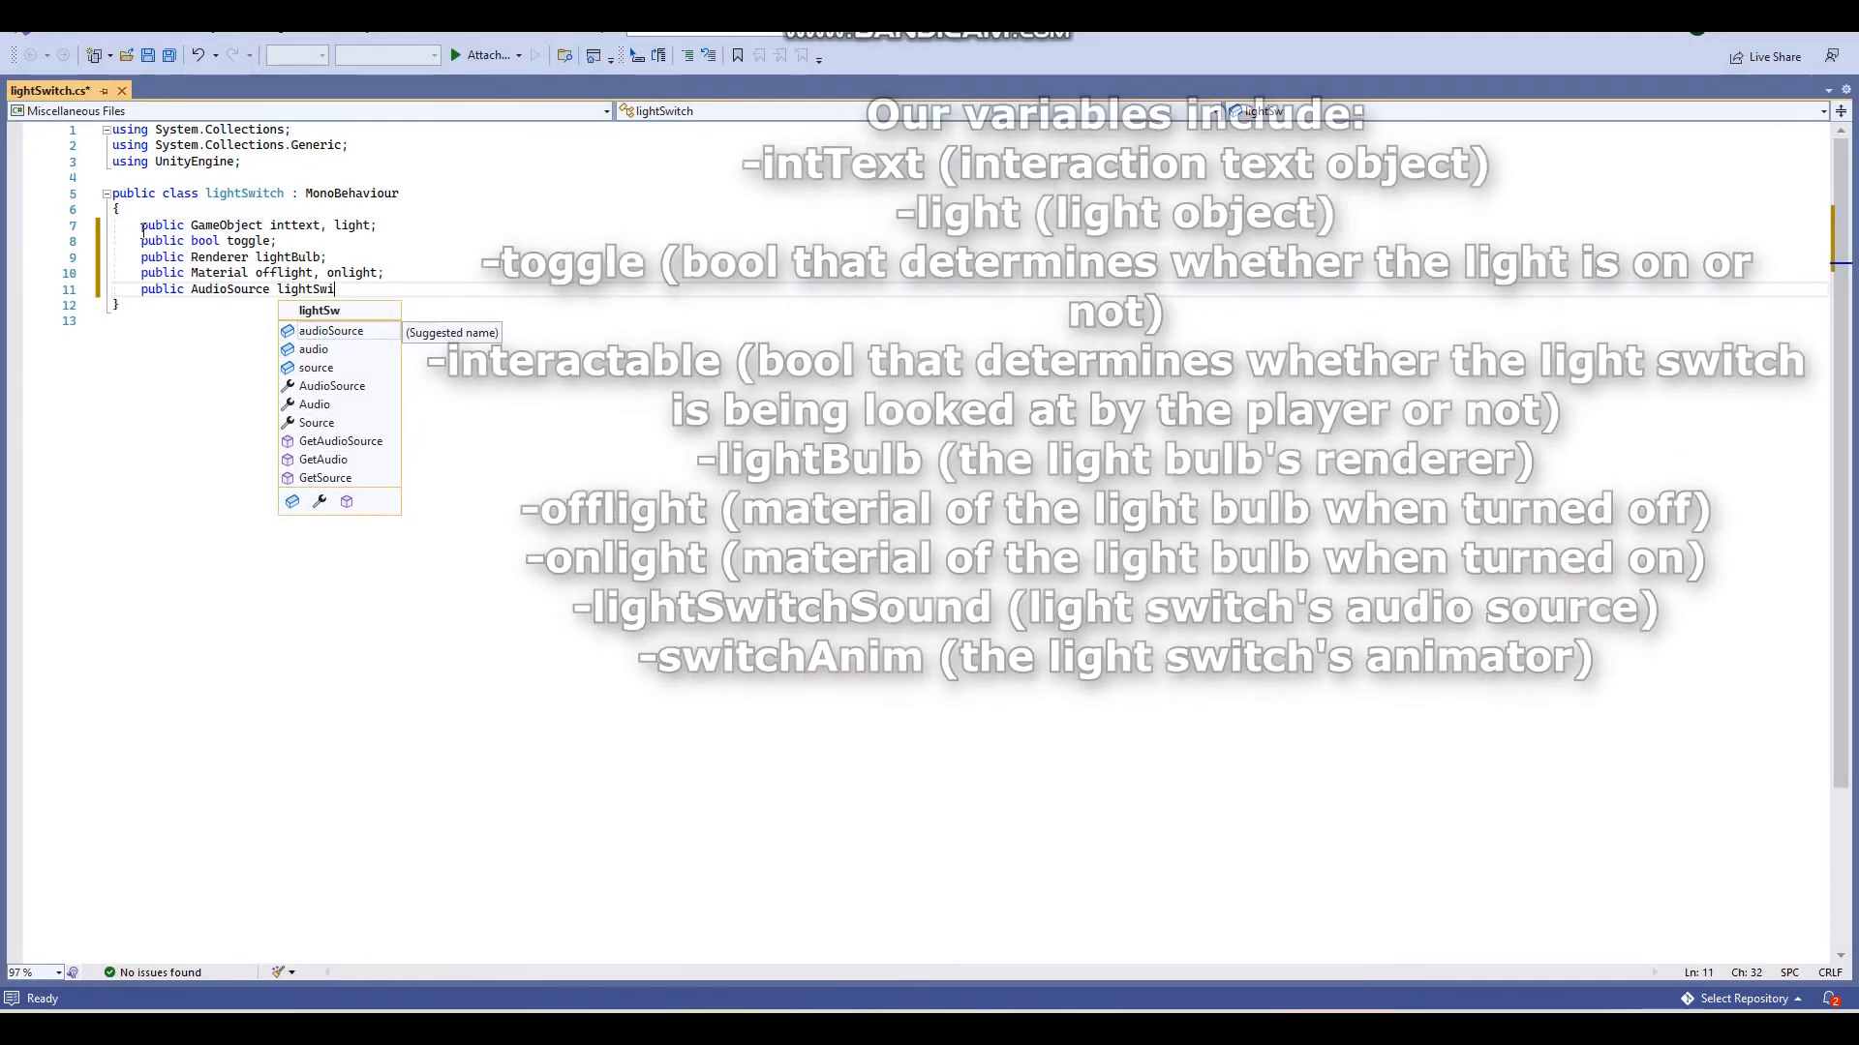
{"action": "type", "text": "tchSoun"}
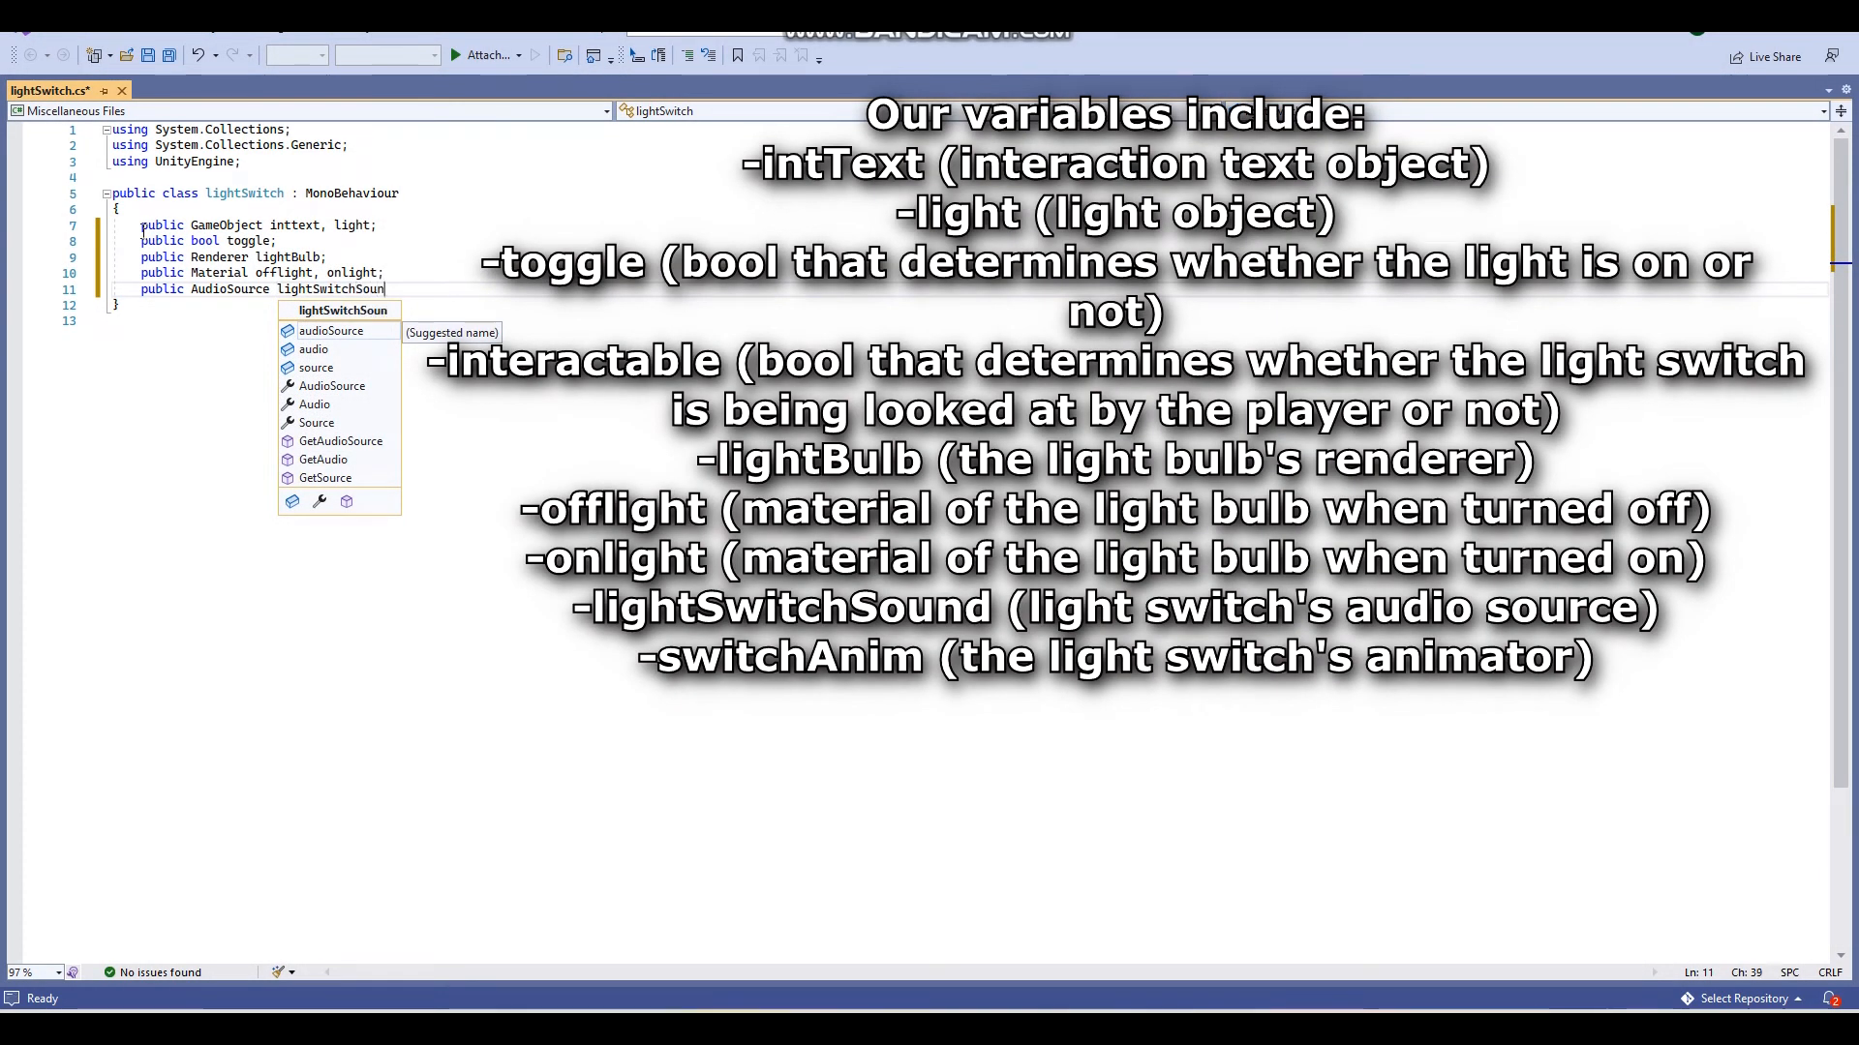
{"action": "type", "text": "d;"}
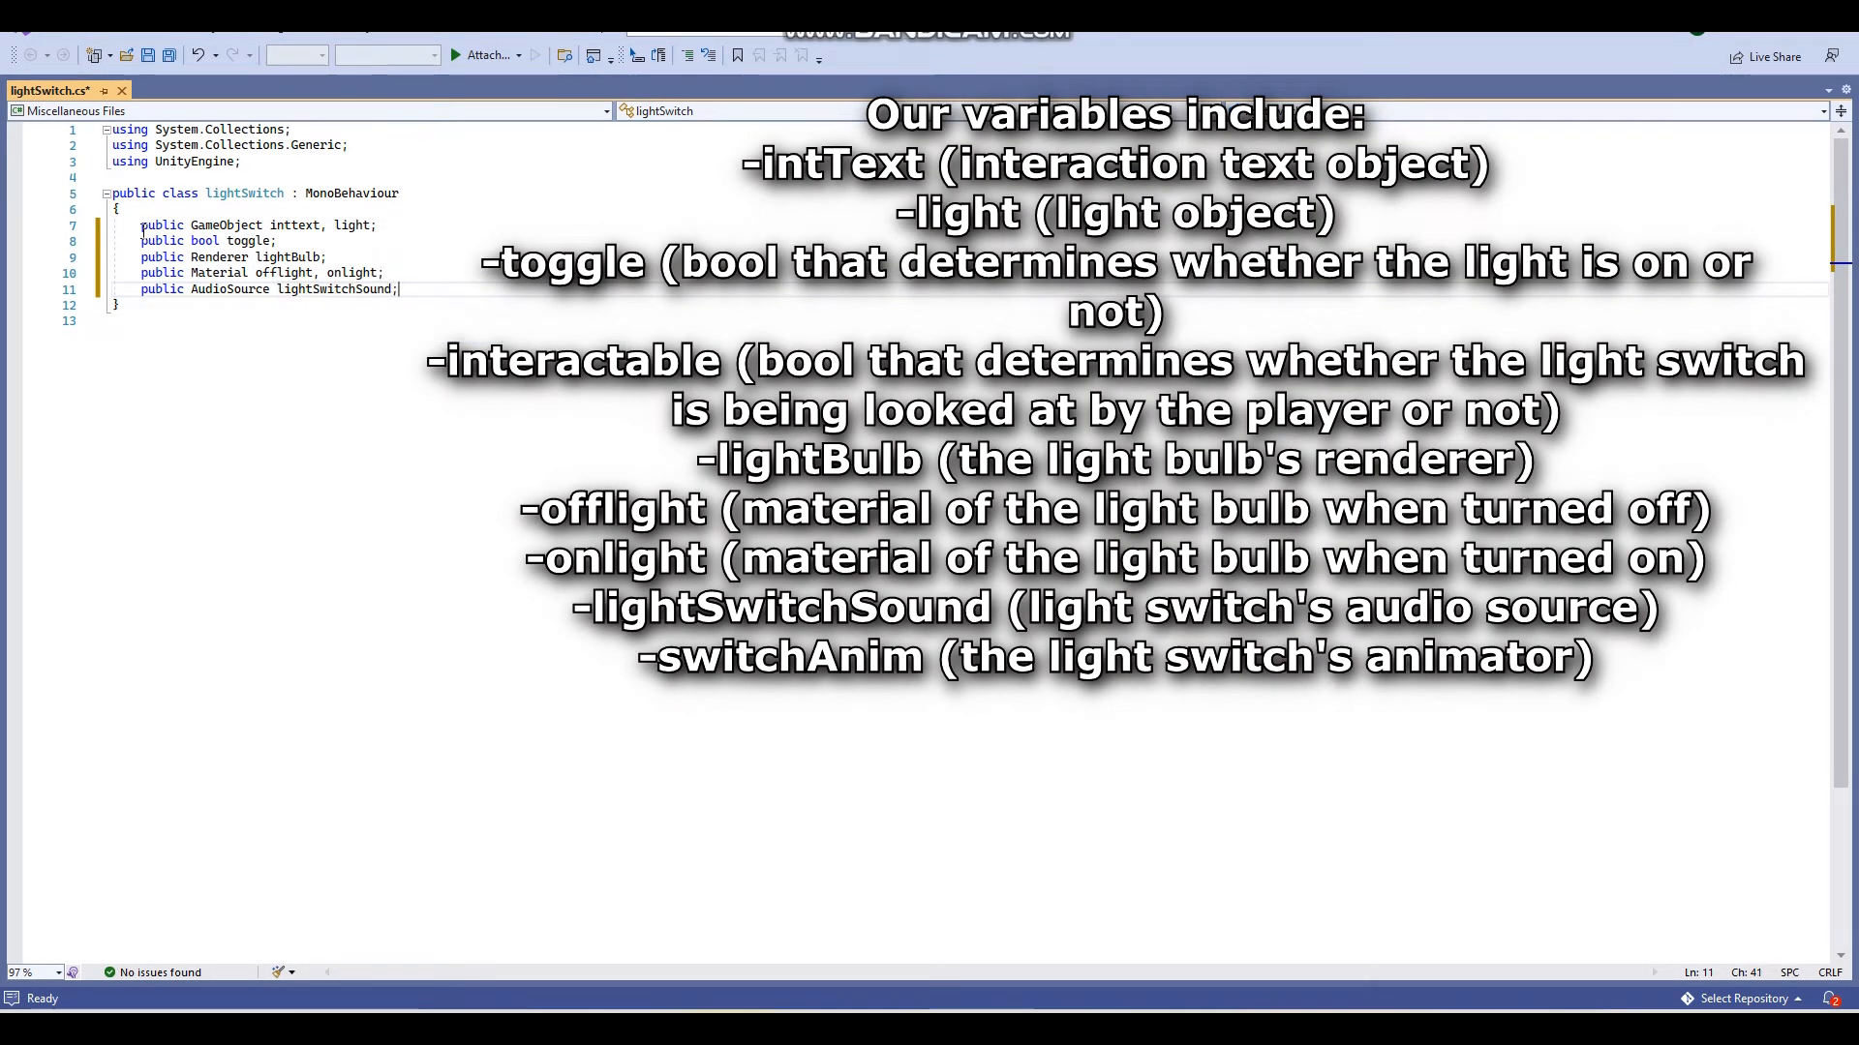
{"action": "key", "text": "Return"}
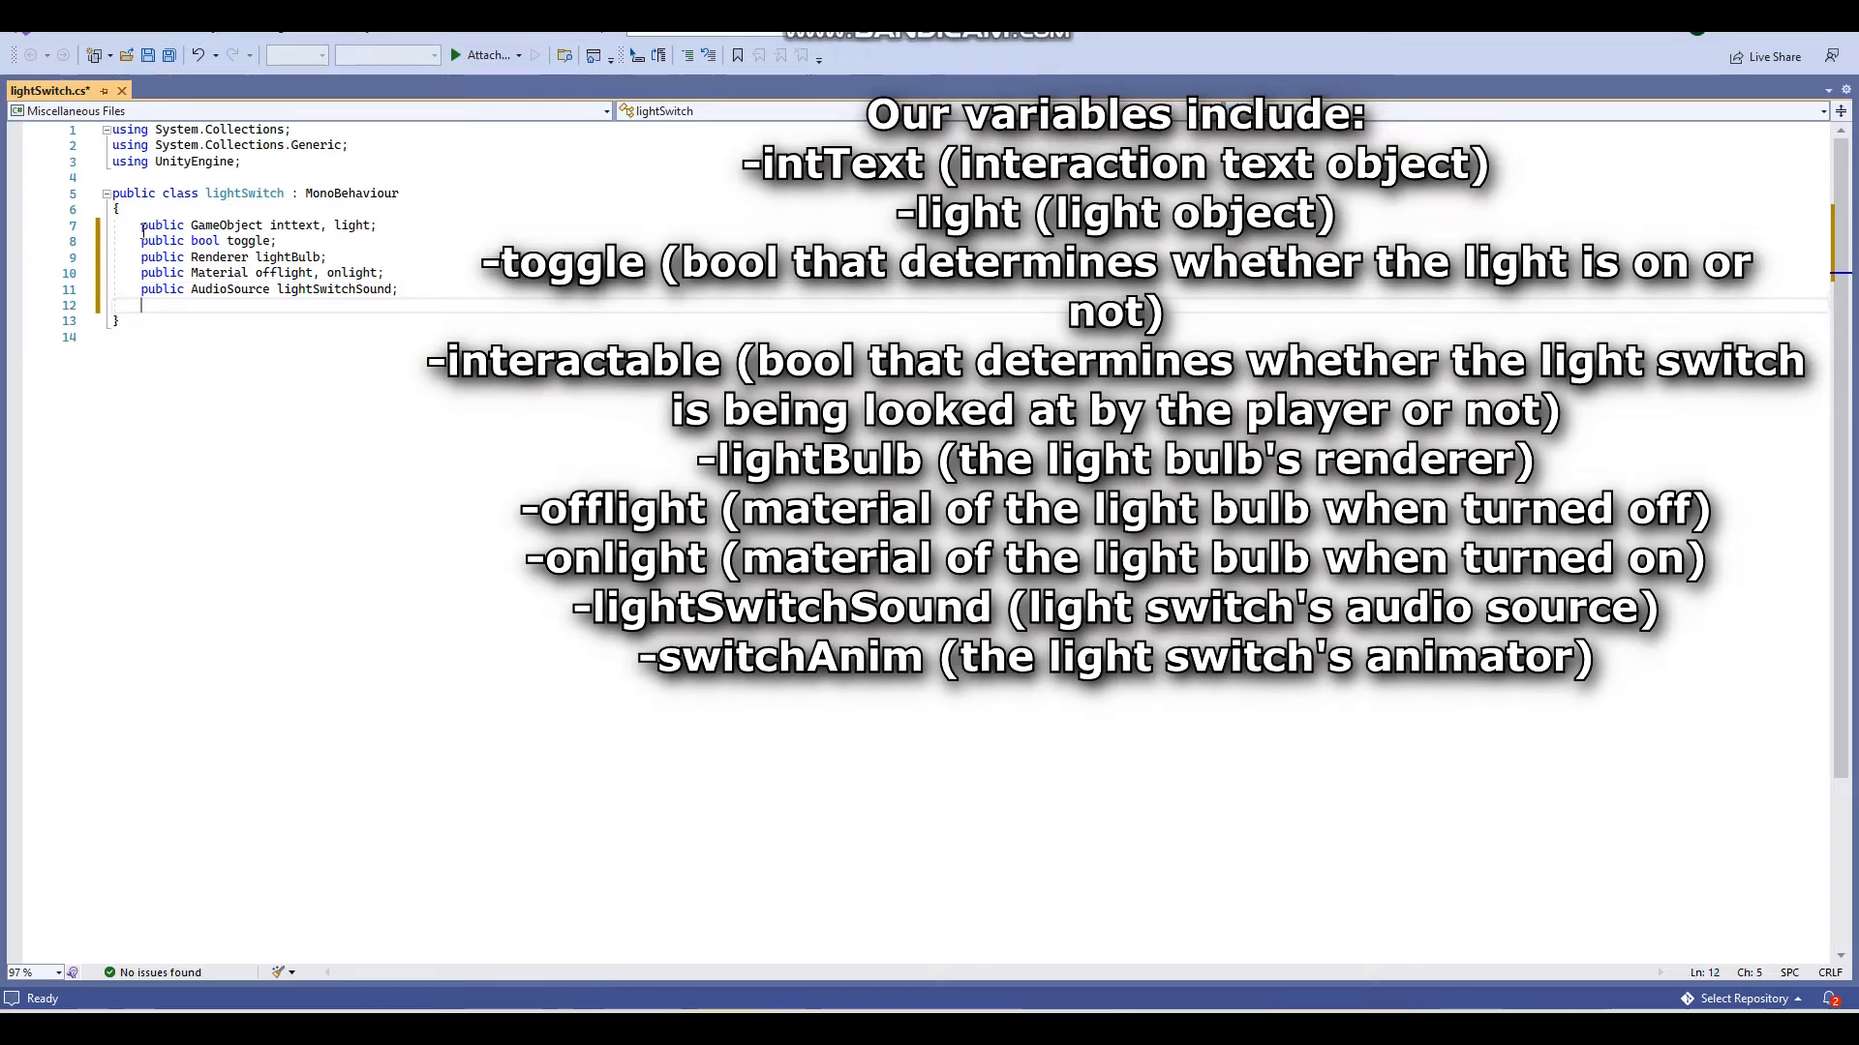
- Declare a second public bool named interactable on the same line as toggle
{"action": "left_click", "coordinate": [266, 241]}
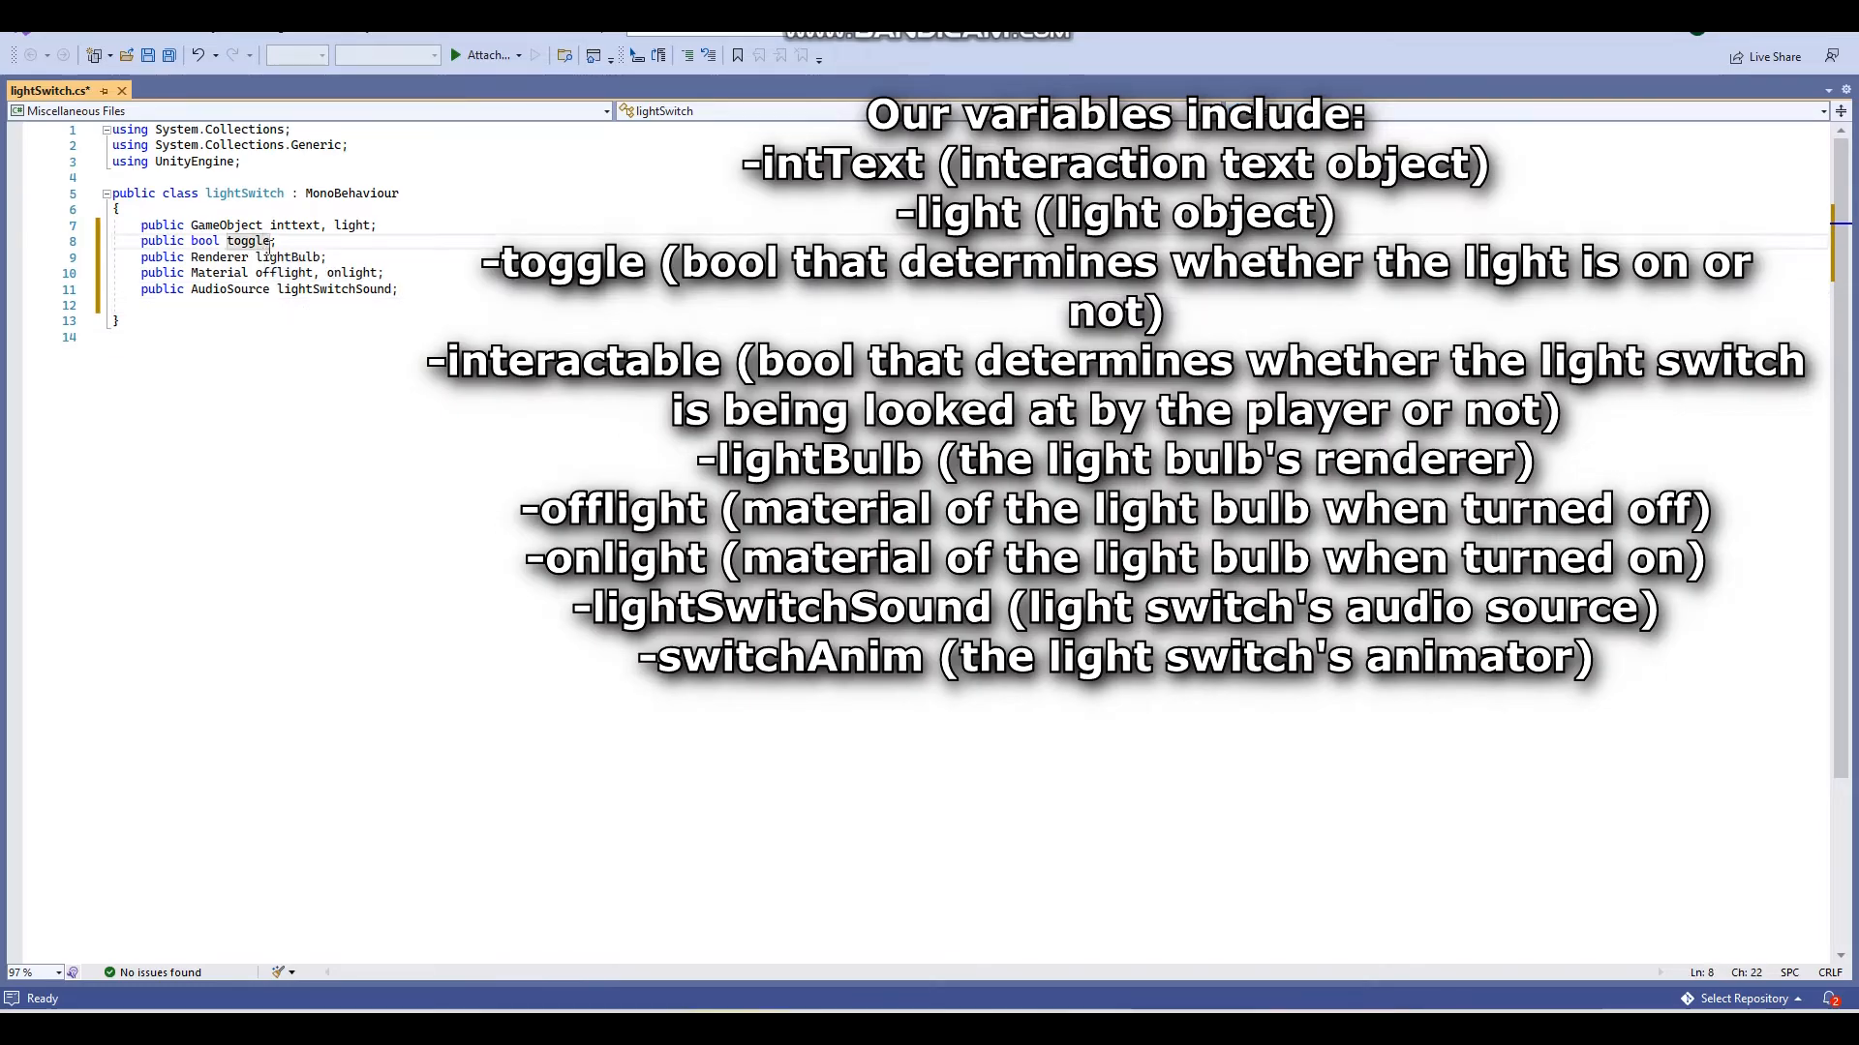
{"action": "left_click", "coordinate": [271, 242]}
{"action": "type", "text": ", interactable"}
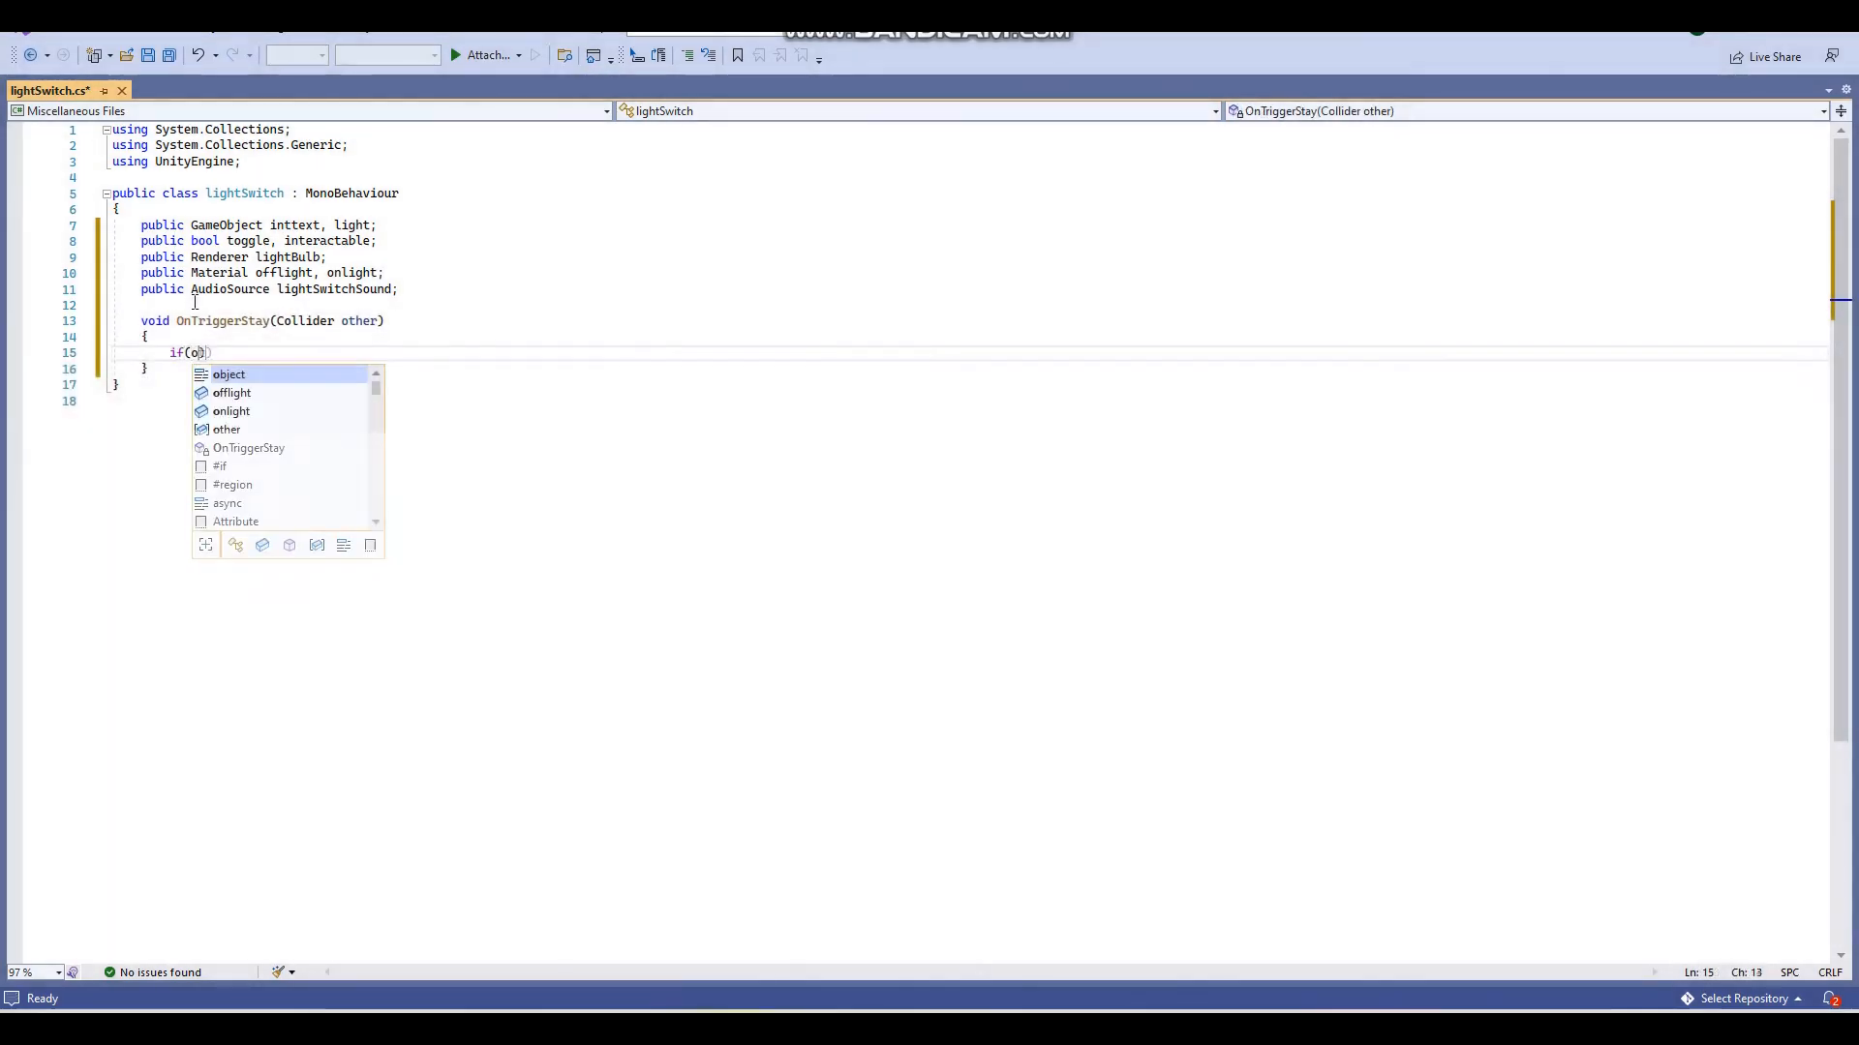
- Inside OnTriggerStay, write an if block that checks other.CompareTag("MainCamera")
{"action": "type", "text": "ther.Com"}
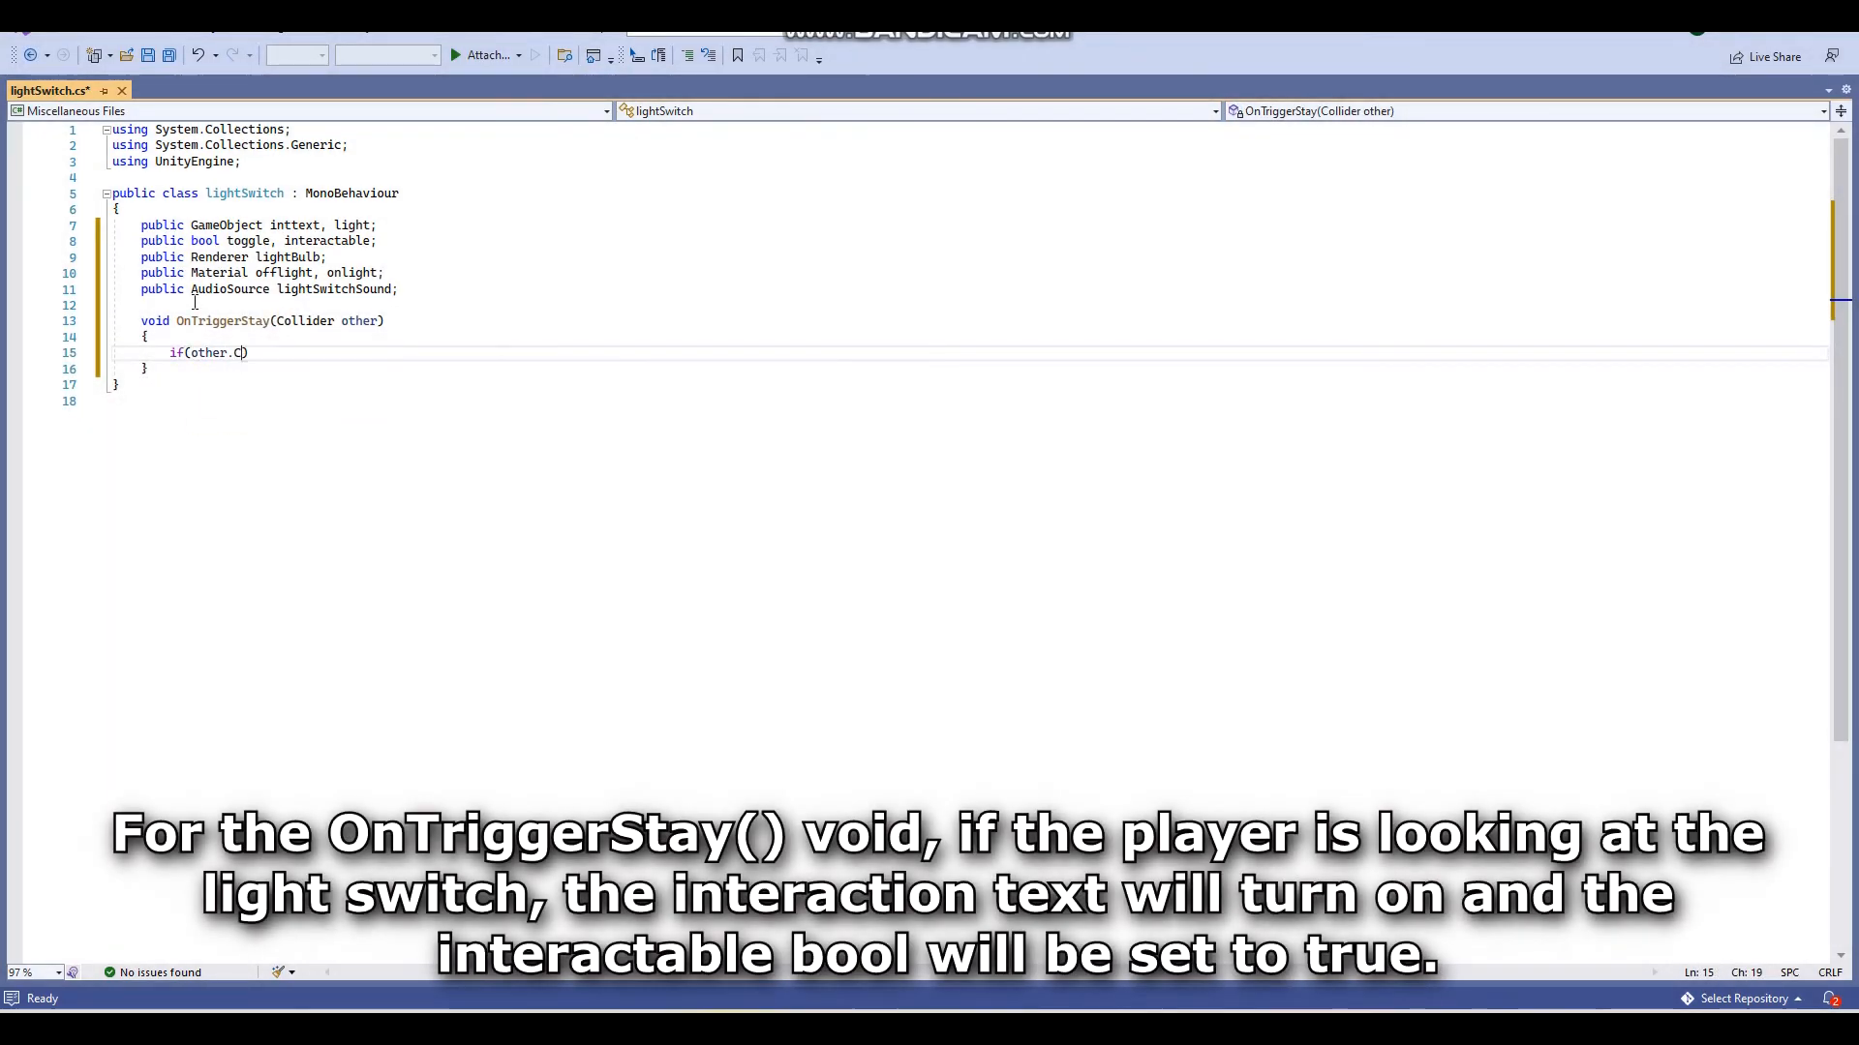
{"action": "type", "text": "pareTag(\""}
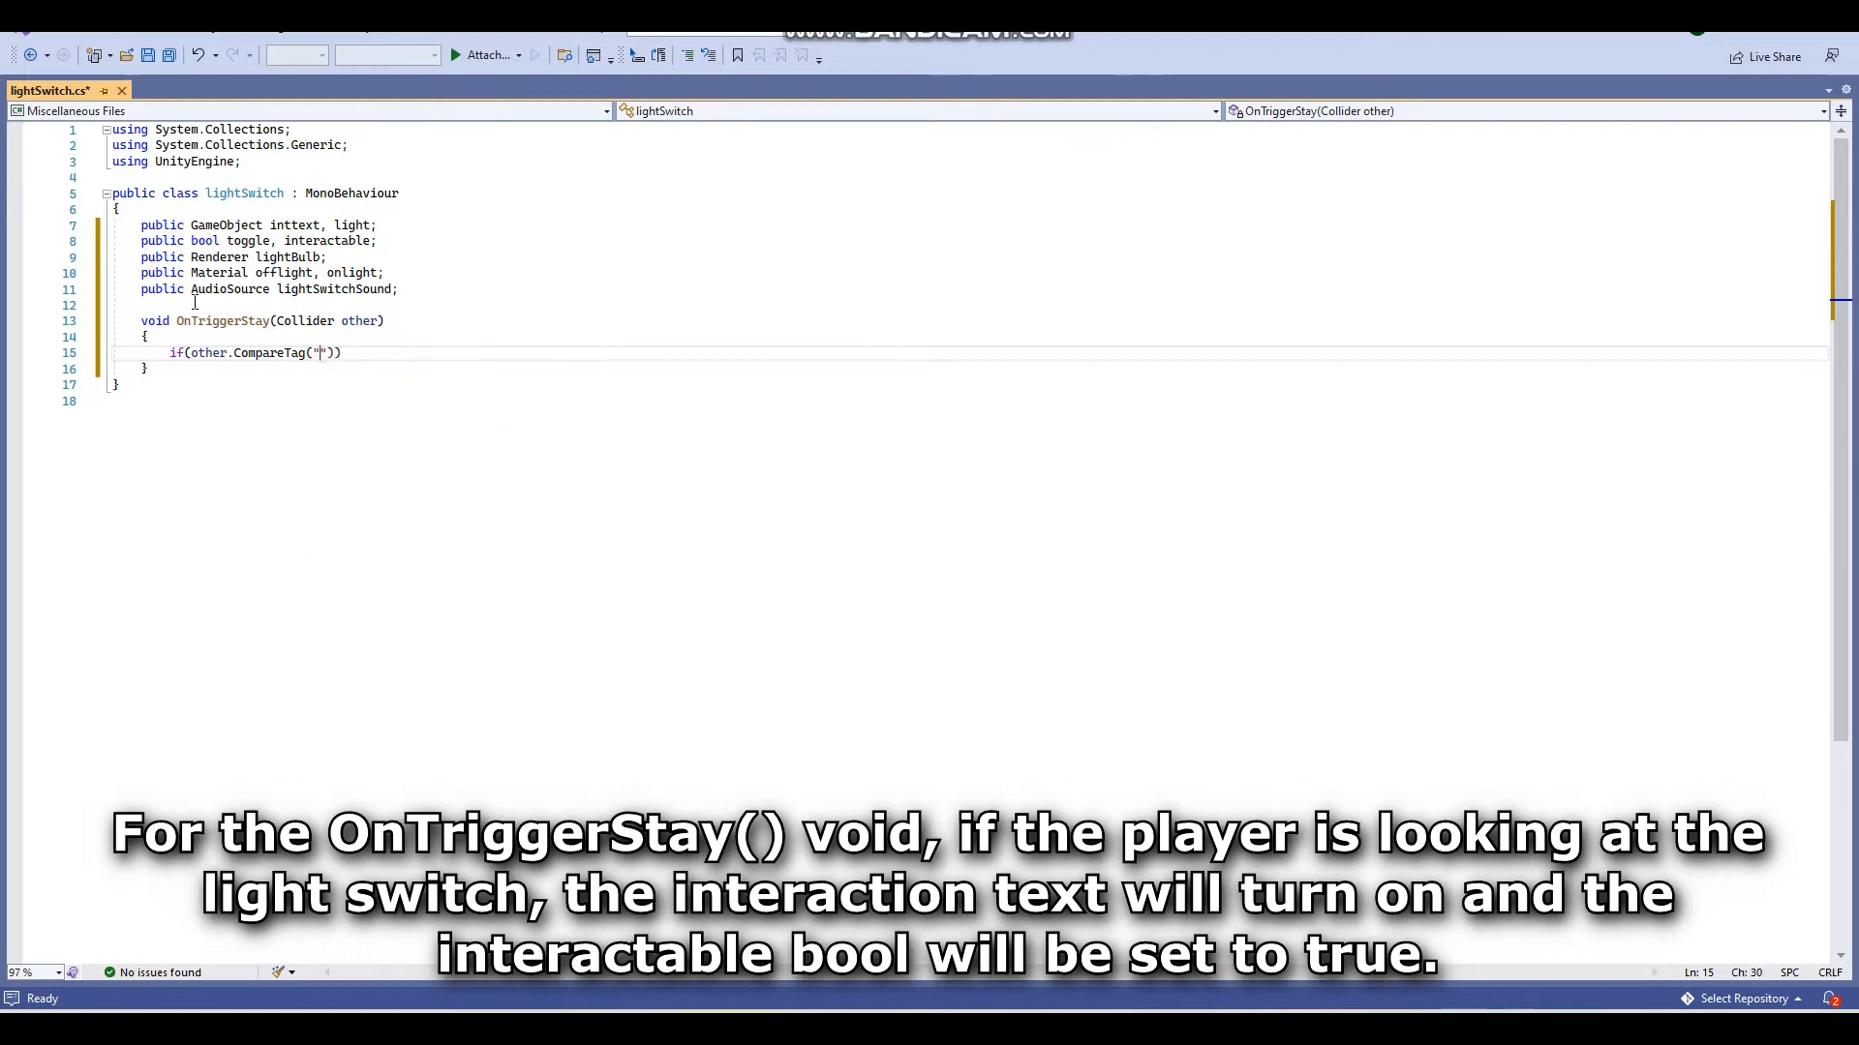
{"action": "type", "text": "MainCamera"}
{"action": "key", "text": "End"}
{"action": "key", "text": "Return"}
{"action": "type", "text": "{"}
{"action": "key", "text": "Return"}
- In the MainCamera check, add inttext.SetActive(true) and interactable = true, and save the script
{"action": "type", "text": "inttext"}
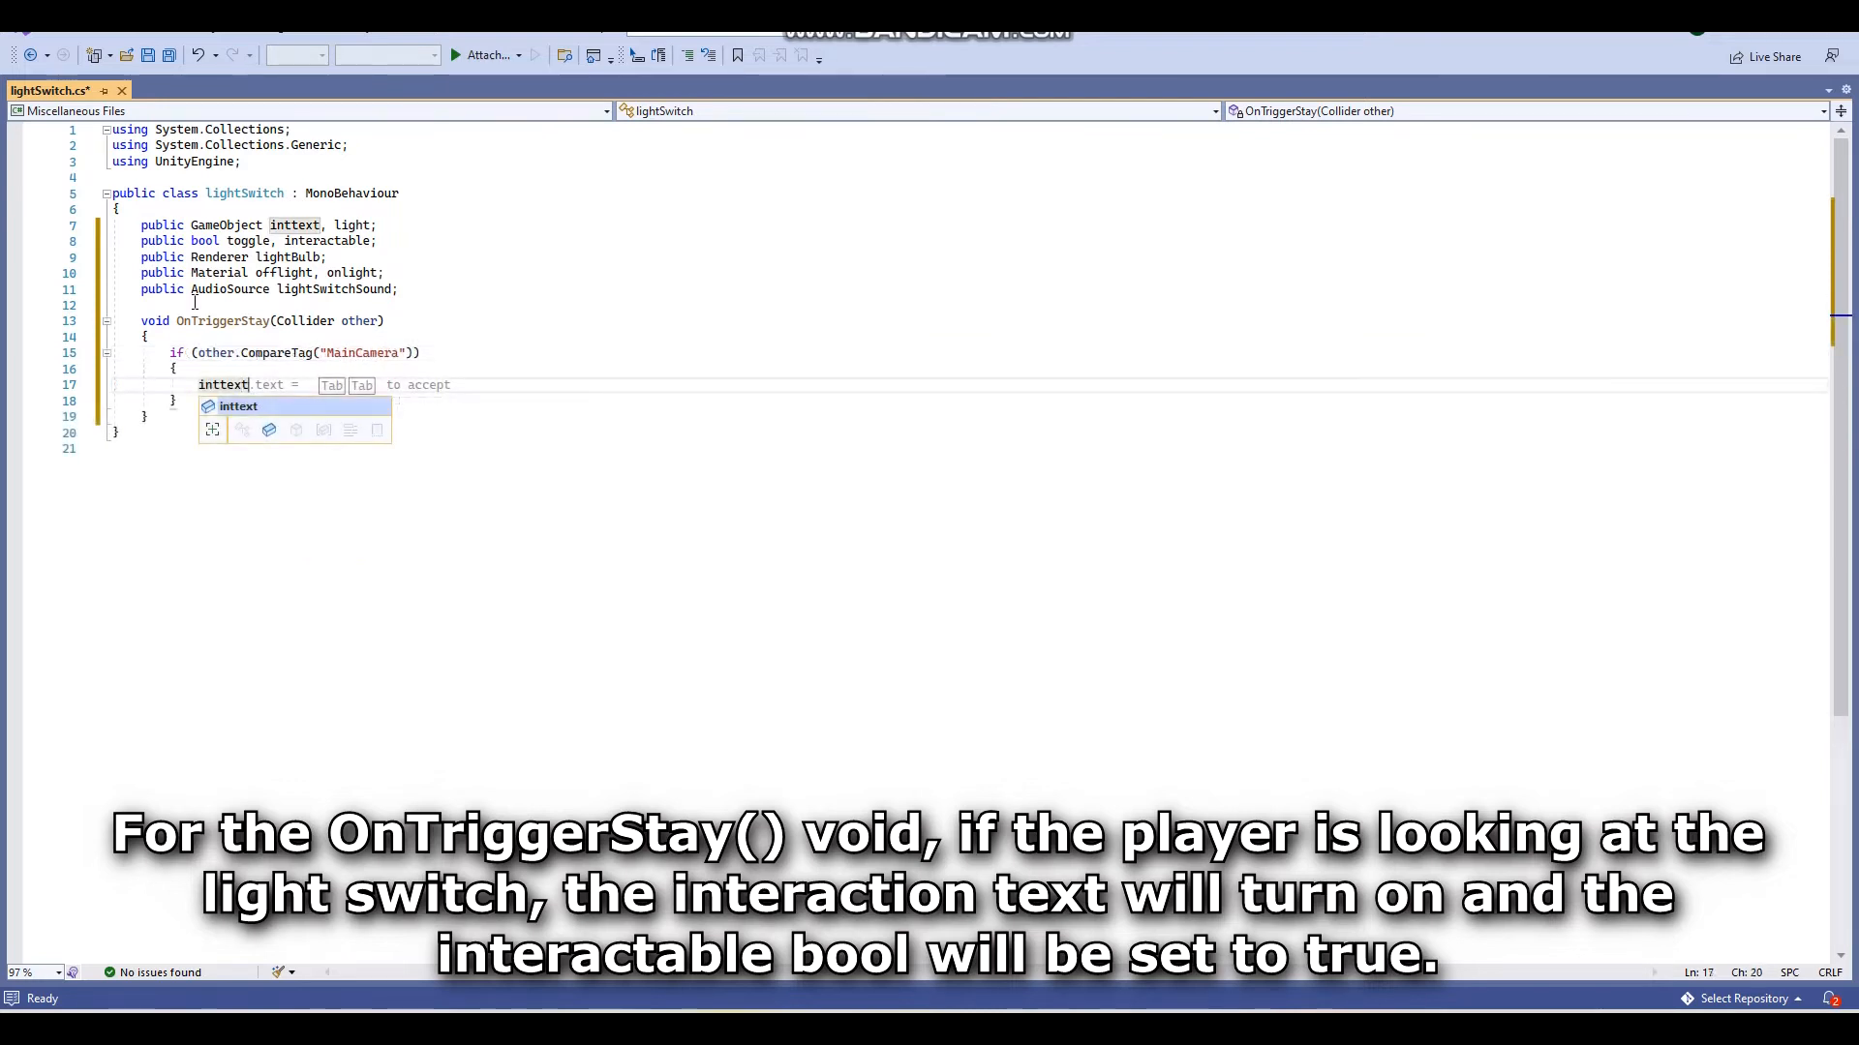
{"action": "type", "text": ".SetAct"}
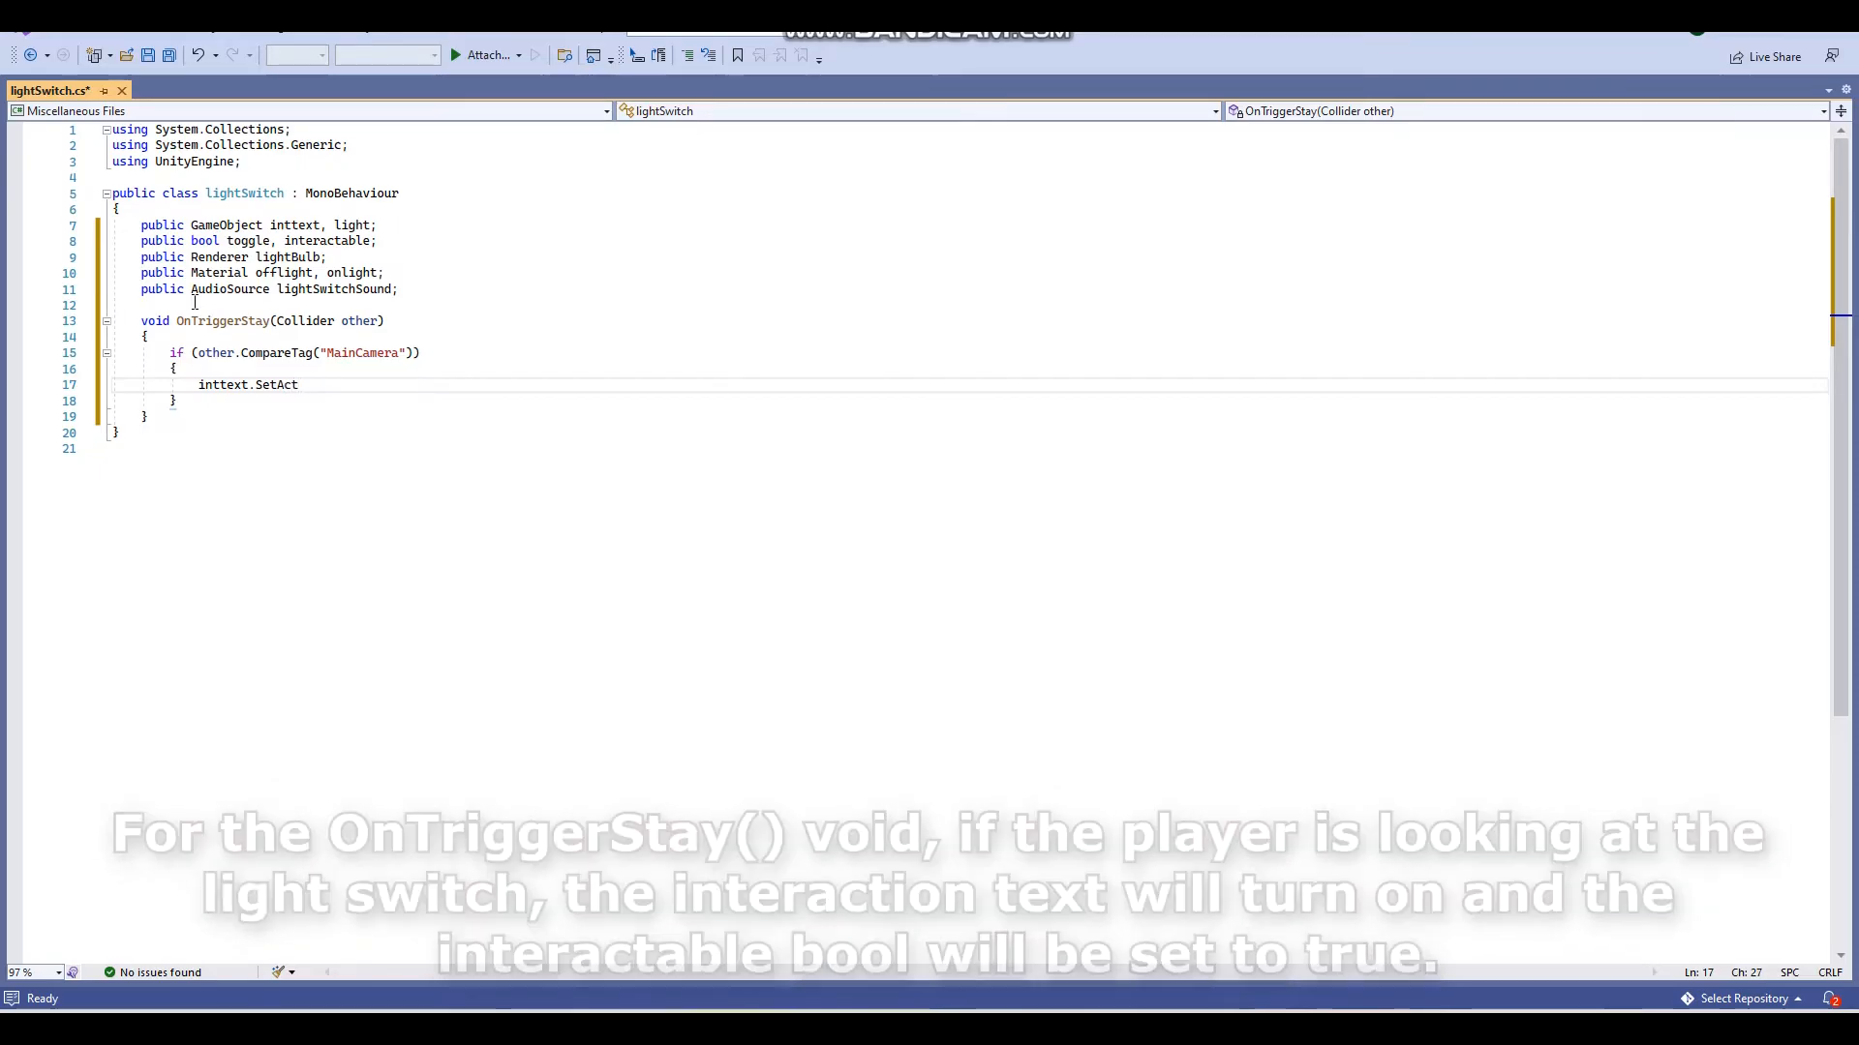
{"action": "type", "text": "ive"}
{"action": "type", "text": "(true"}
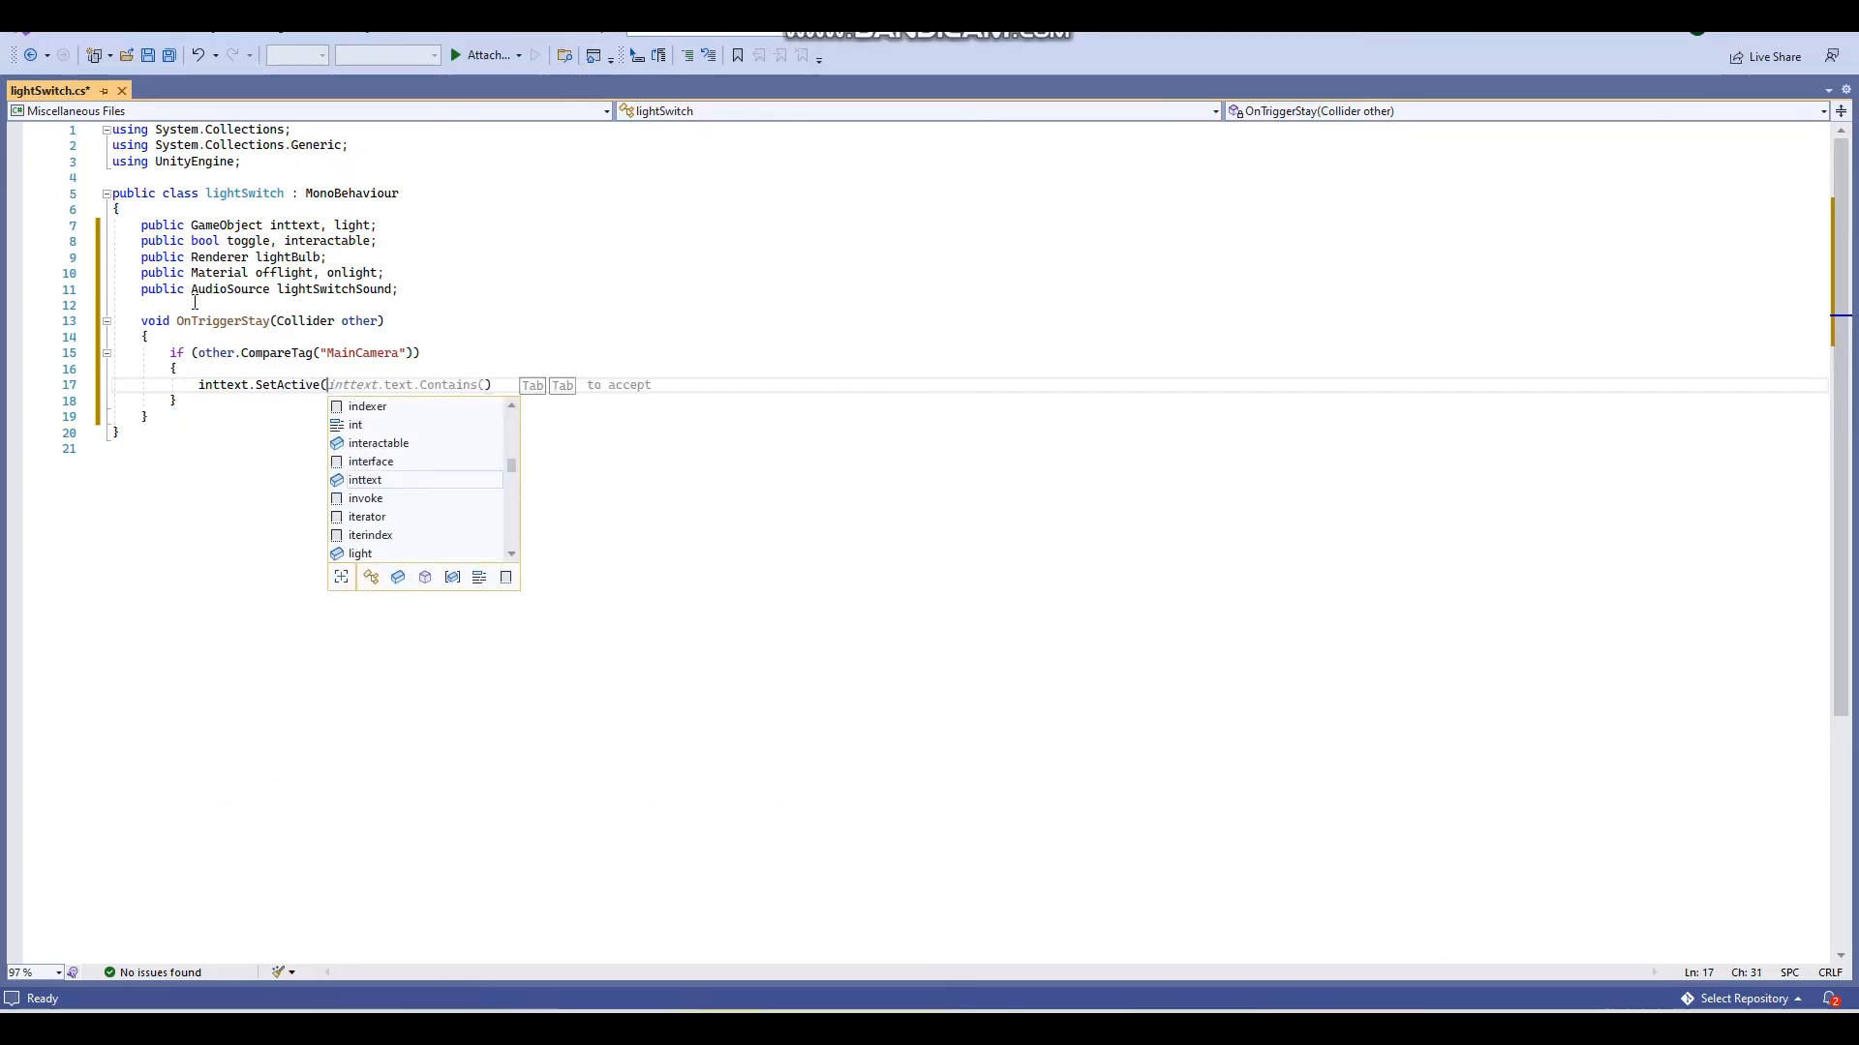
{"action": "type", "text": ");"}
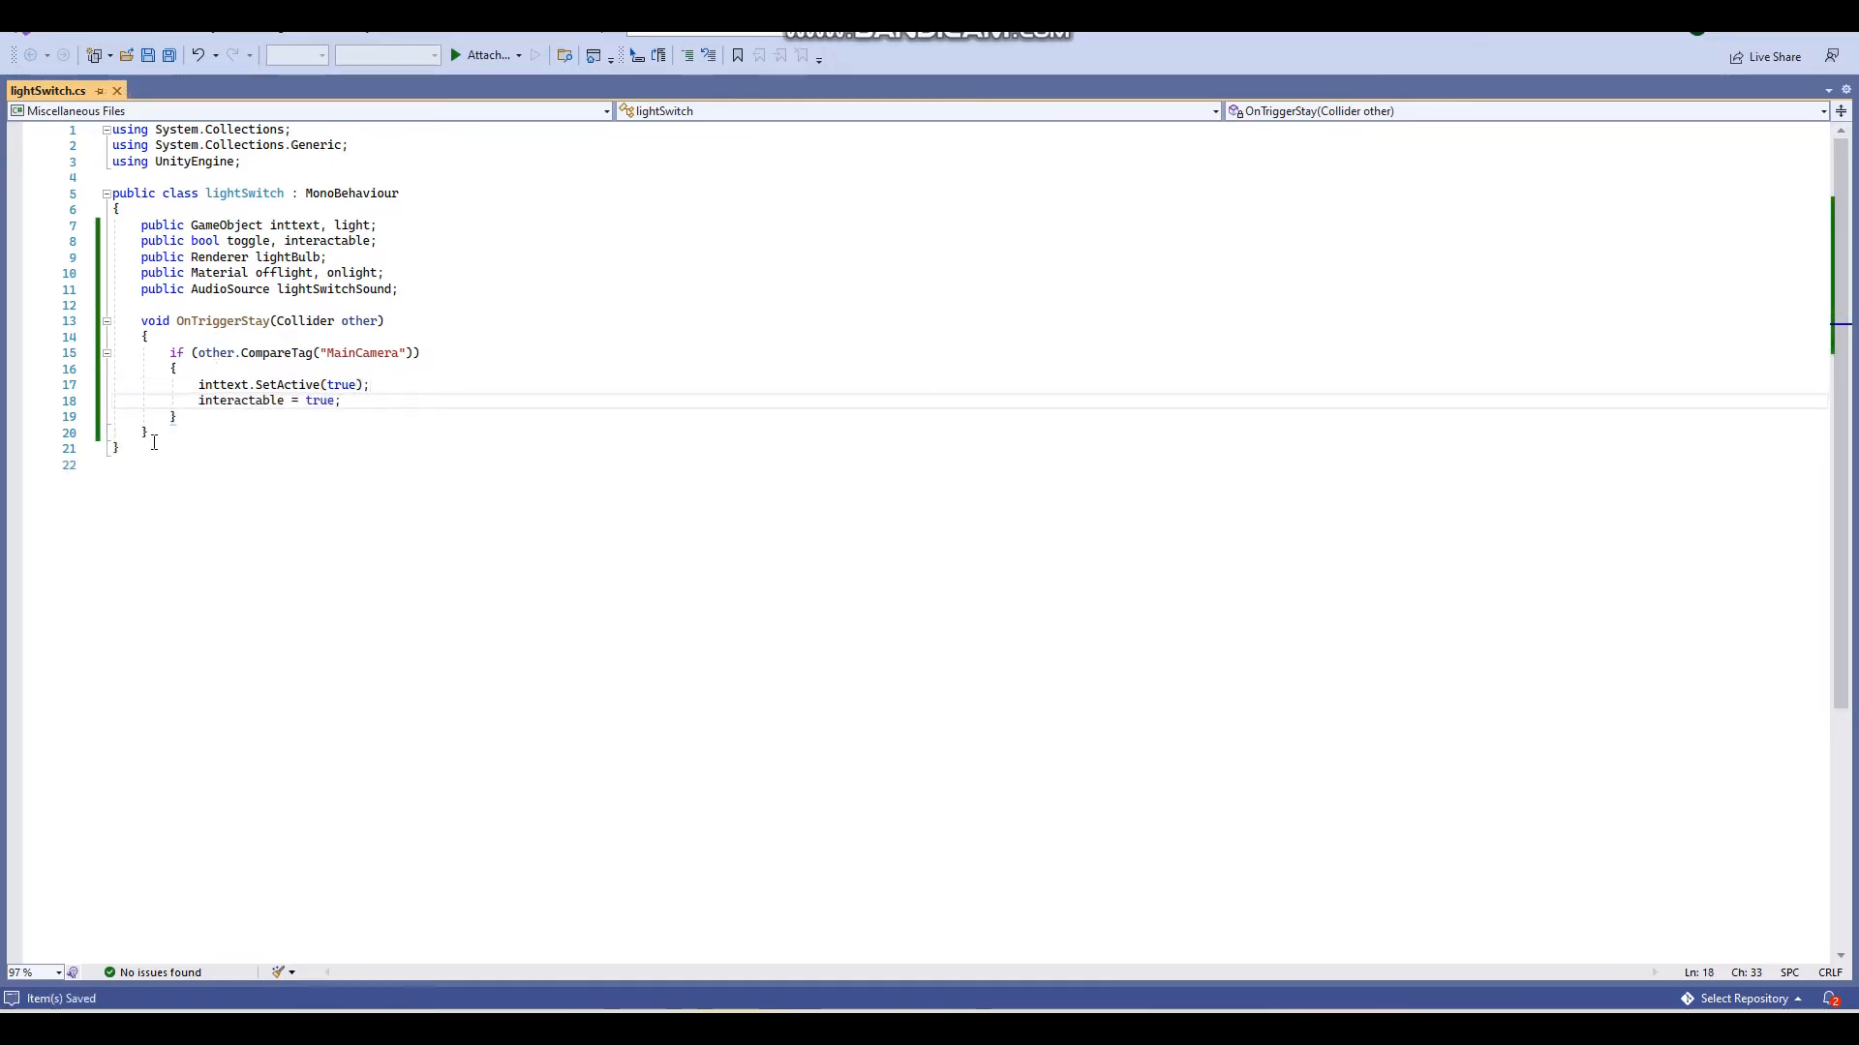
- Duplicate the whole OnTriggerStay method directly below itself and rename the copy OnTriggerExit
{"action": "left_click_drag", "start_coordinate": [154, 443], "coordinate": [143, 325]}
{"action": "key", "text": "ctrl+c"}
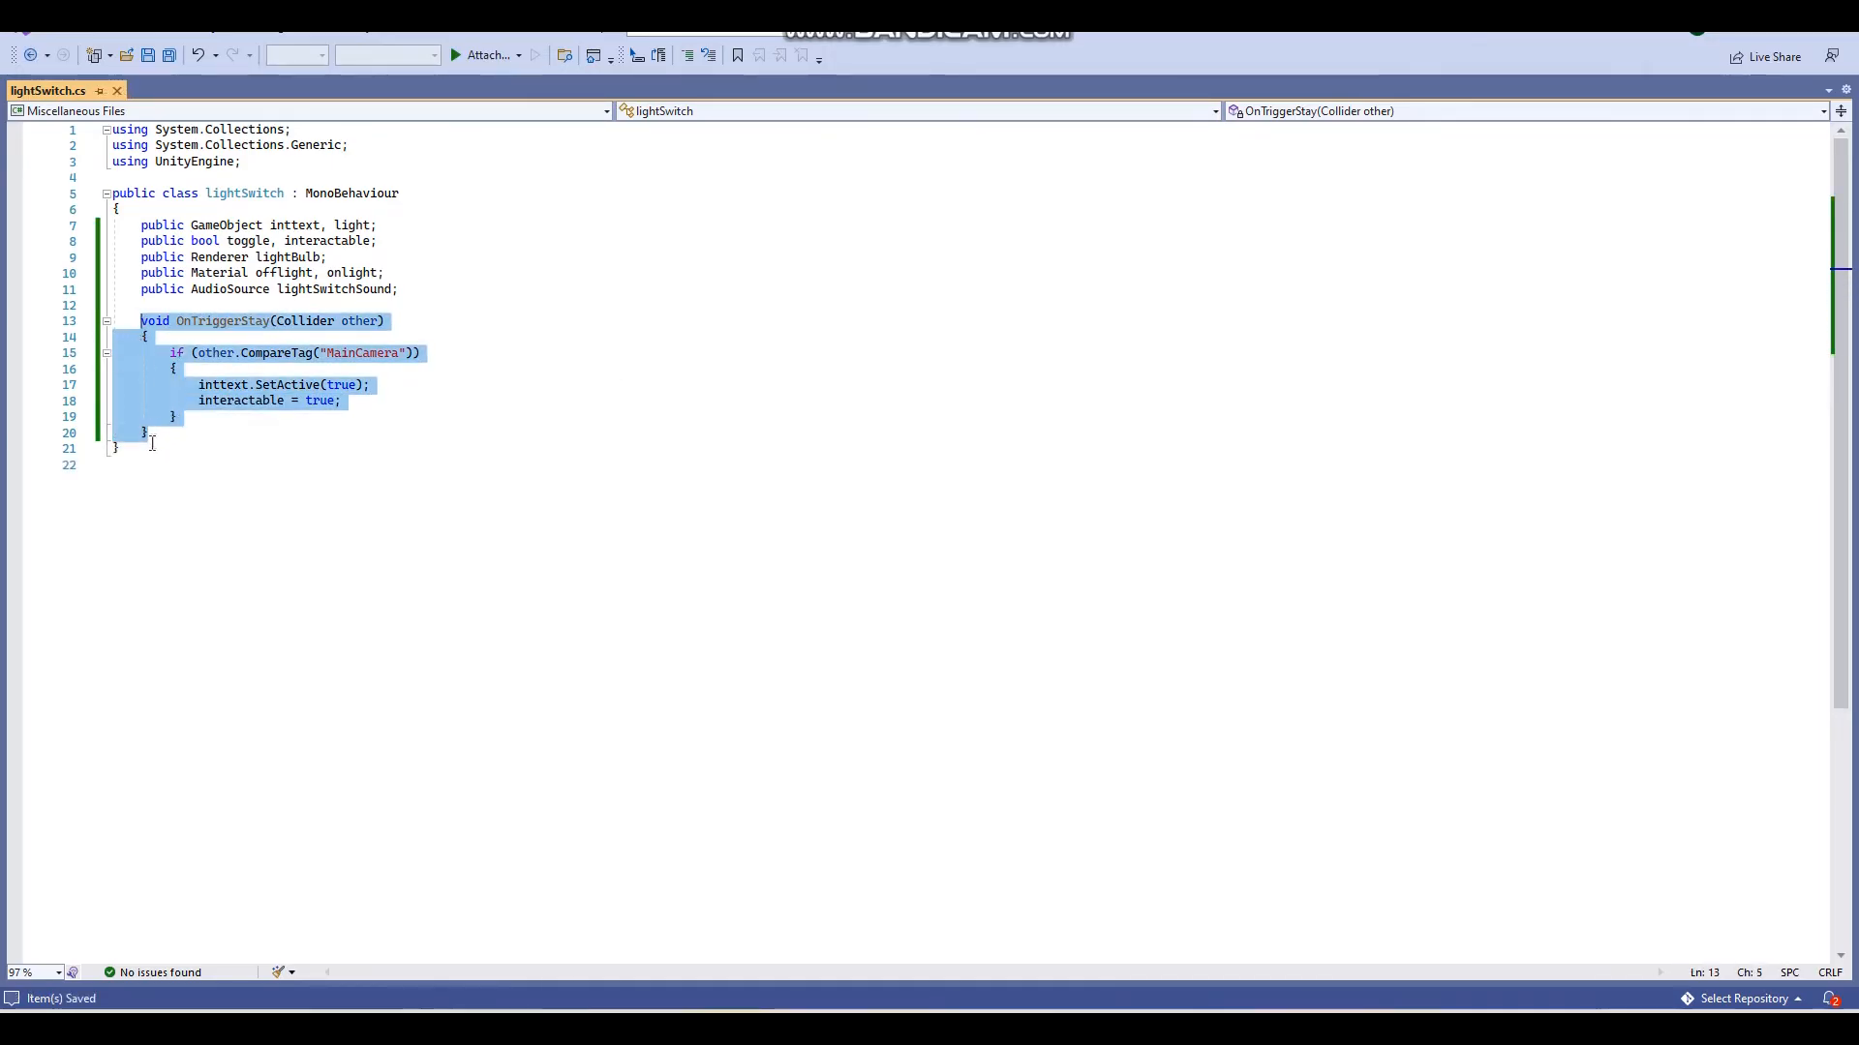
{"action": "left_click", "coordinate": [152, 436]}
{"action": "key", "text": "Return"}
{"action": "key", "text": "ctrl+v"}
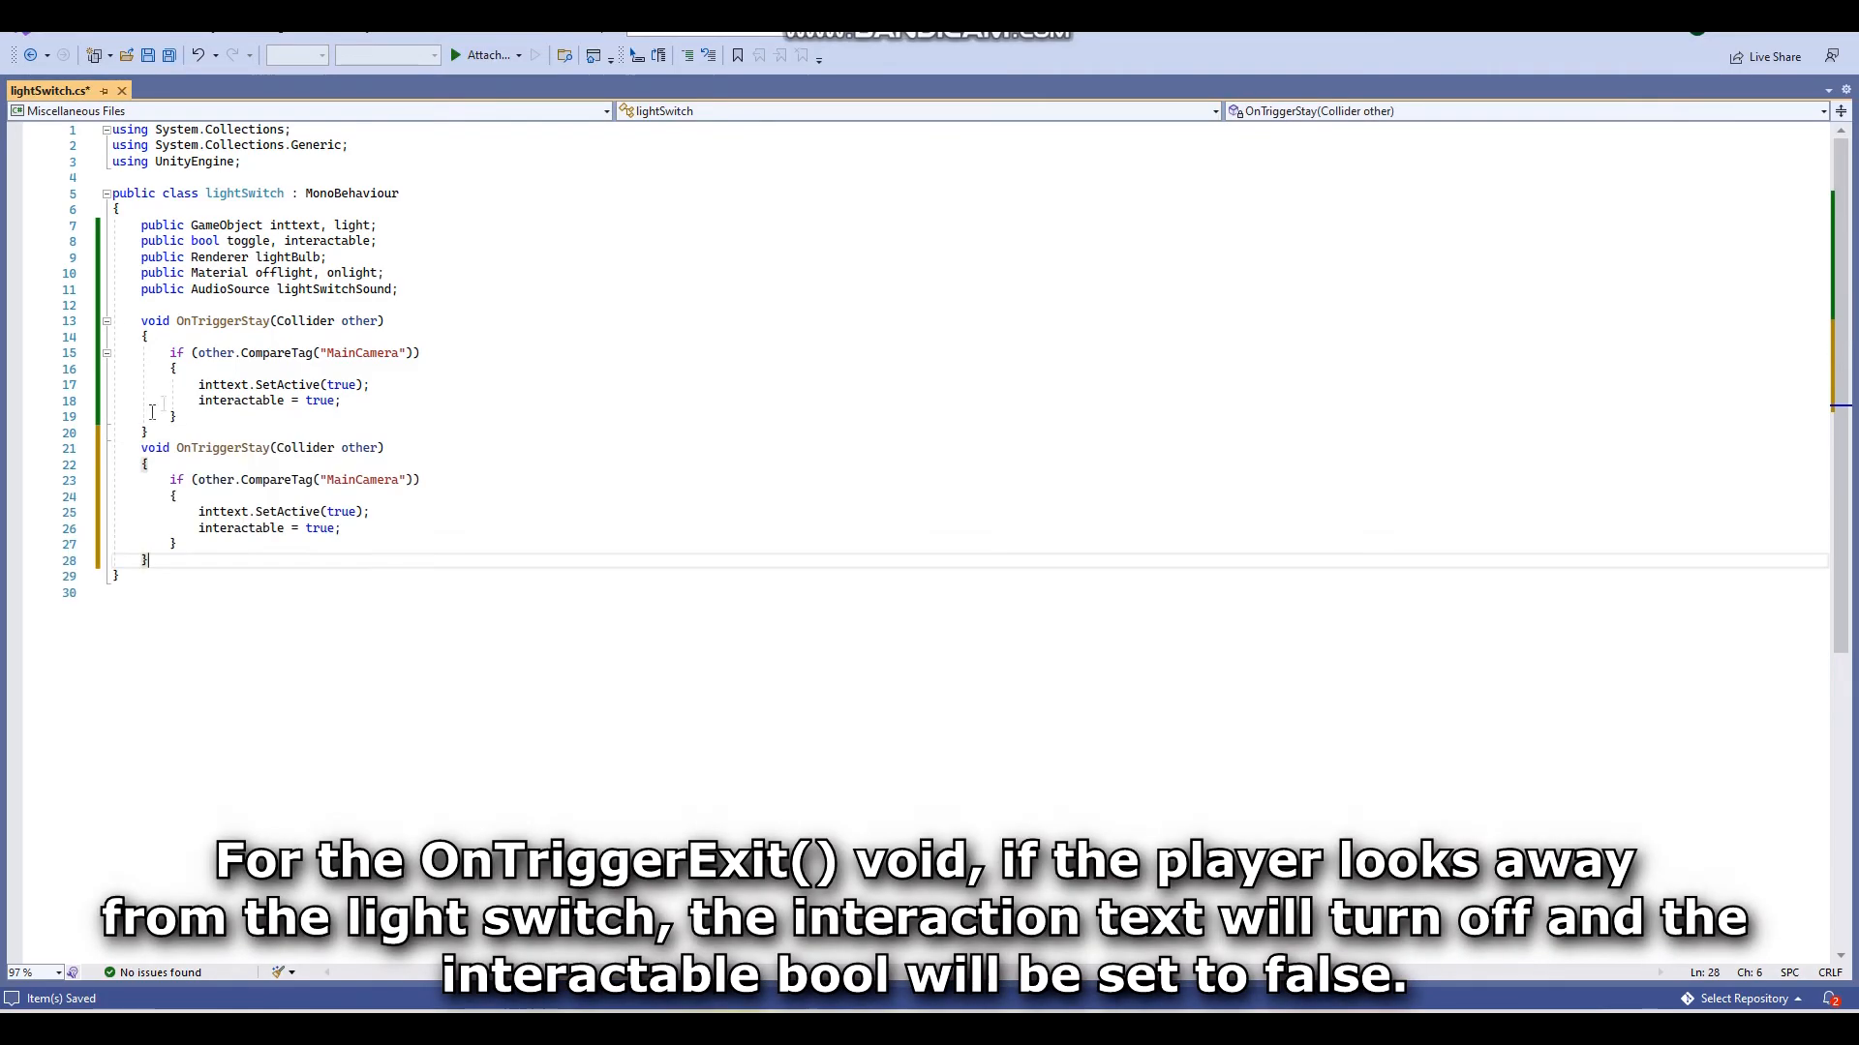
{"action": "left_click", "coordinate": [271, 449]}
{"action": "key", "text": "BackSpace"}
{"action": "key", "text": "BackSpace"}
{"action": "key", "text": "BackSpace"}
{"action": "key", "text": "BackSpace"}
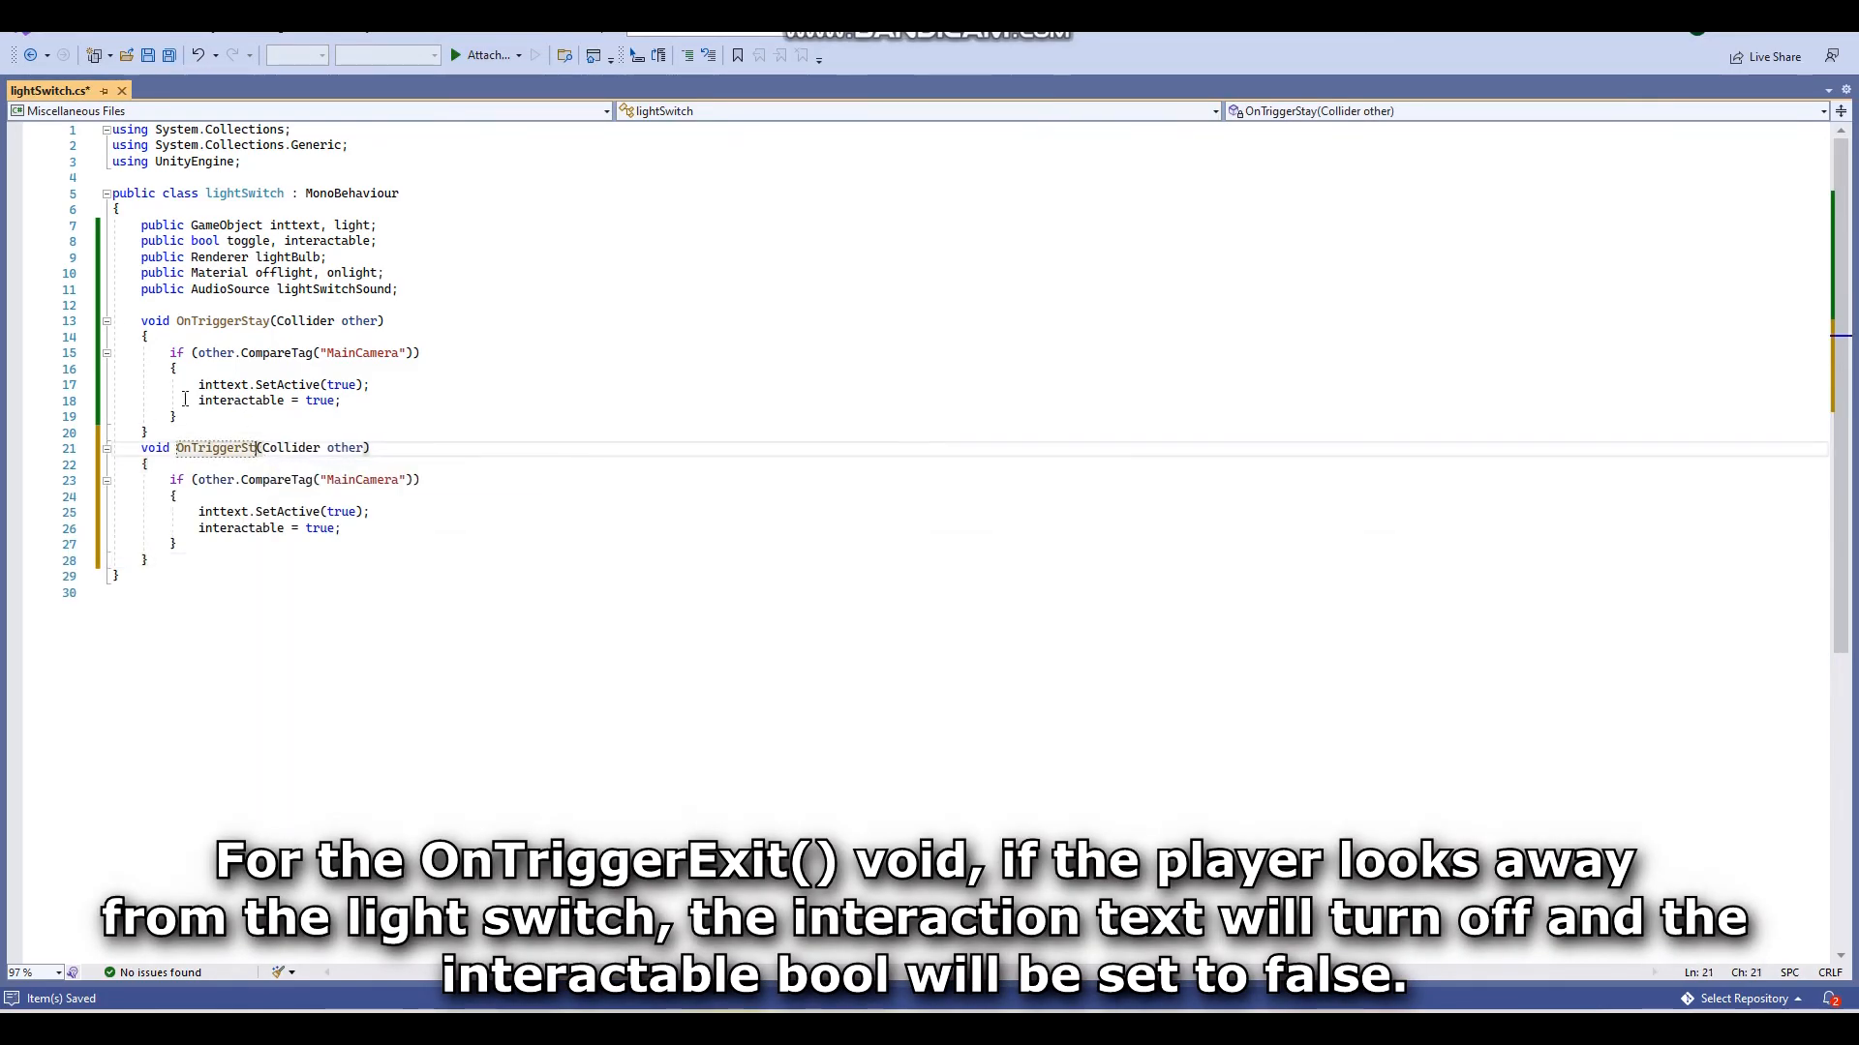
{"action": "type", "text": "Exit"}
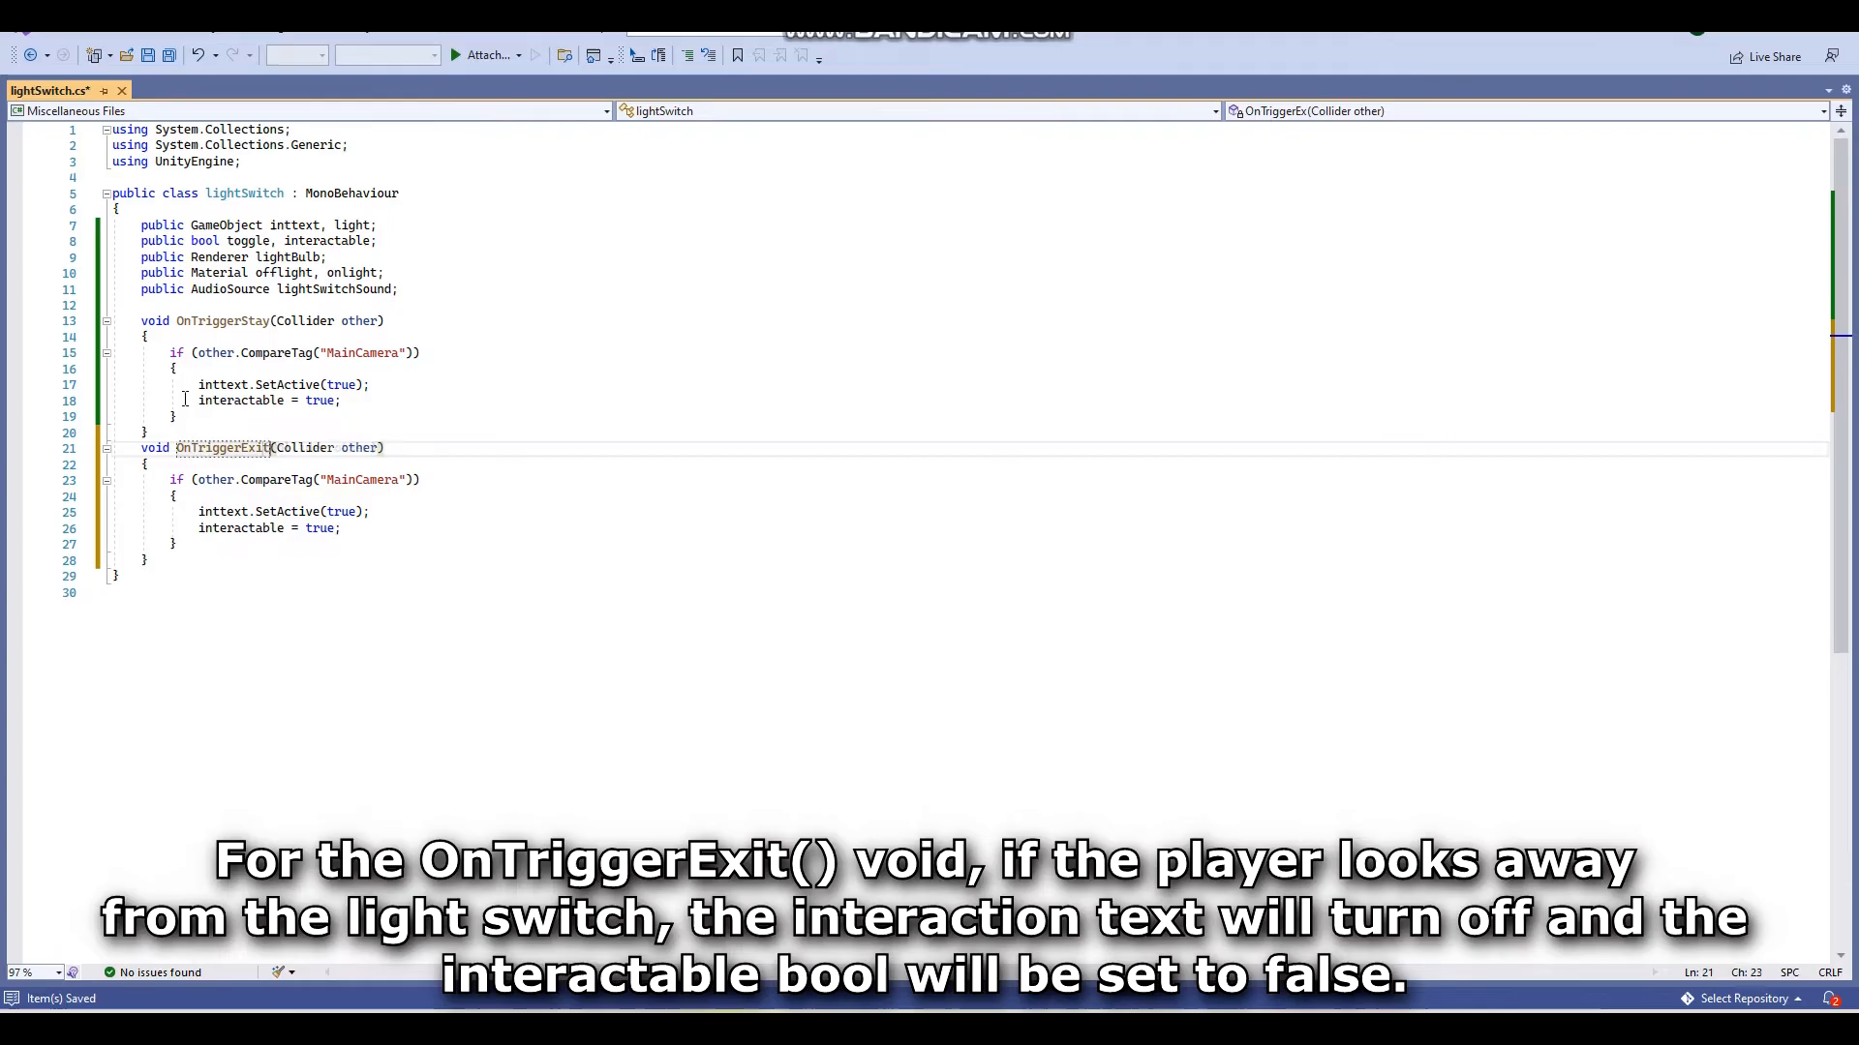
- In OnTriggerExit, set both the inttext.SetActive argument and the interactable value to false
{"action": "left_click_drag", "start_coordinate": [357, 515], "coordinate": [336, 514]}
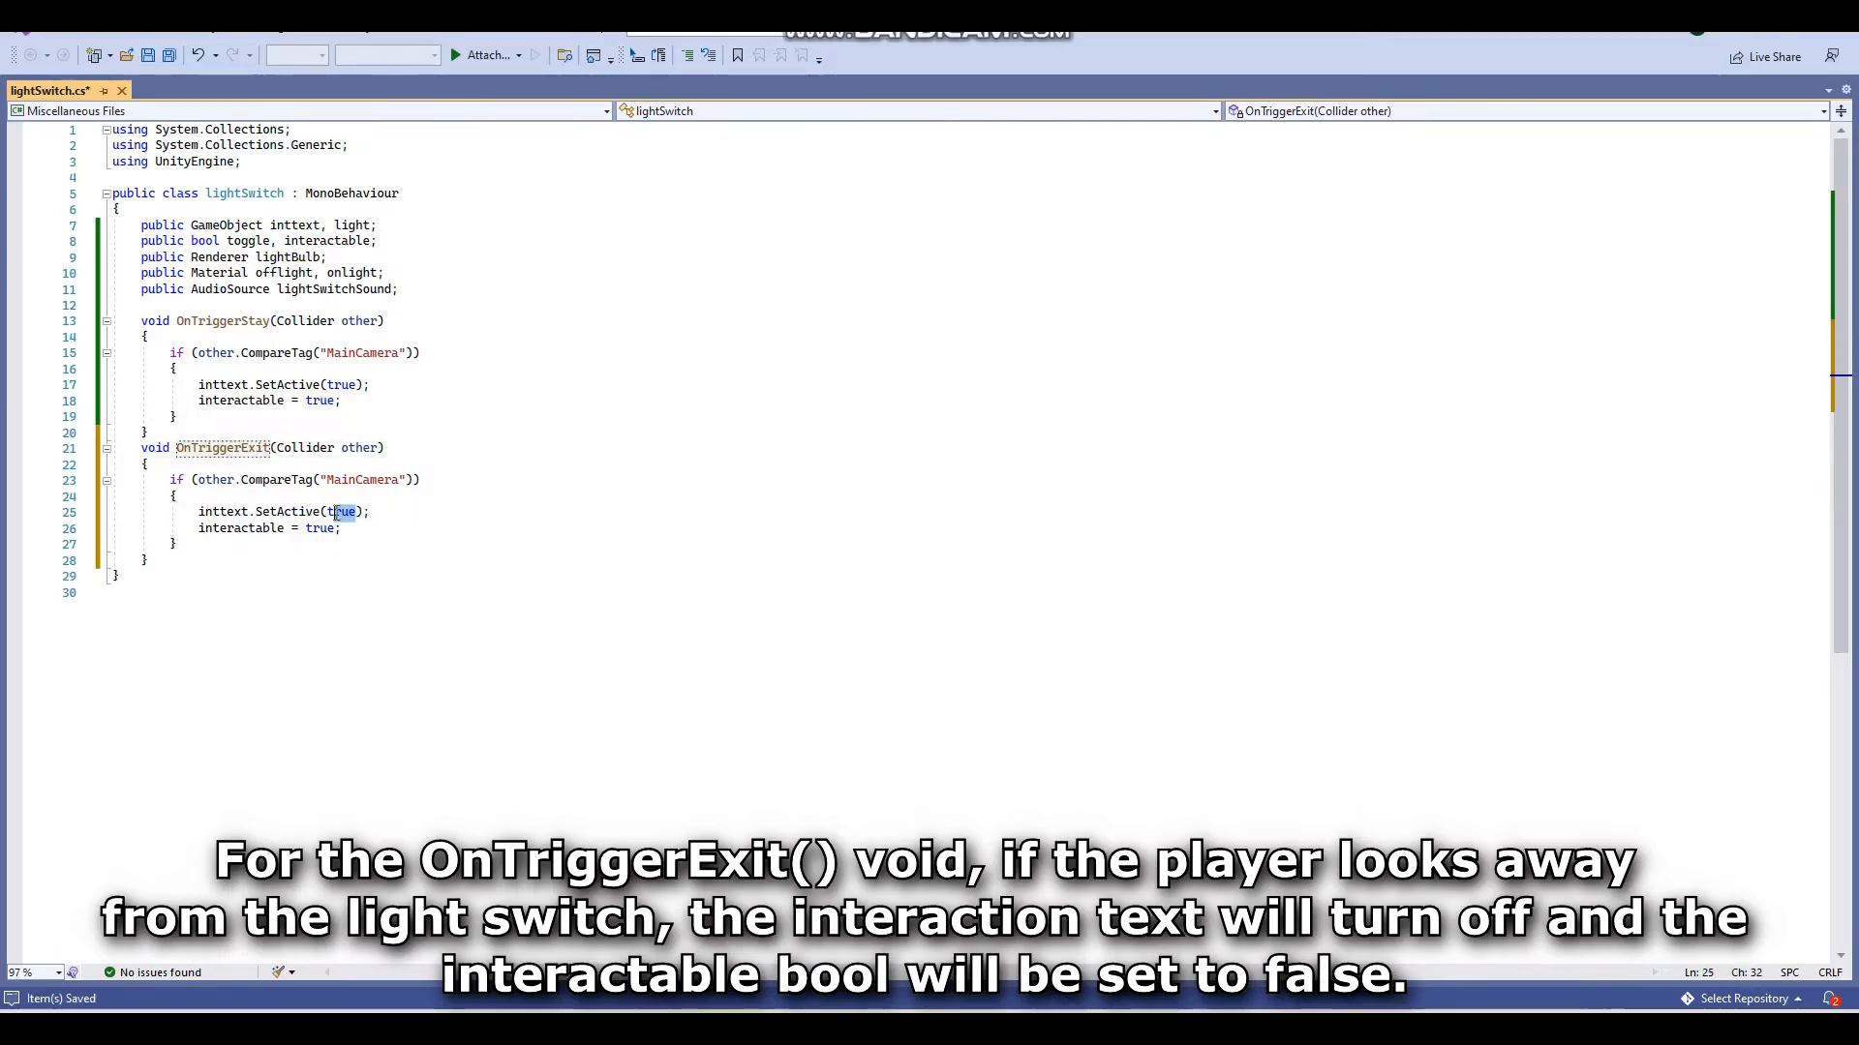
{"action": "type", "text": "false"}
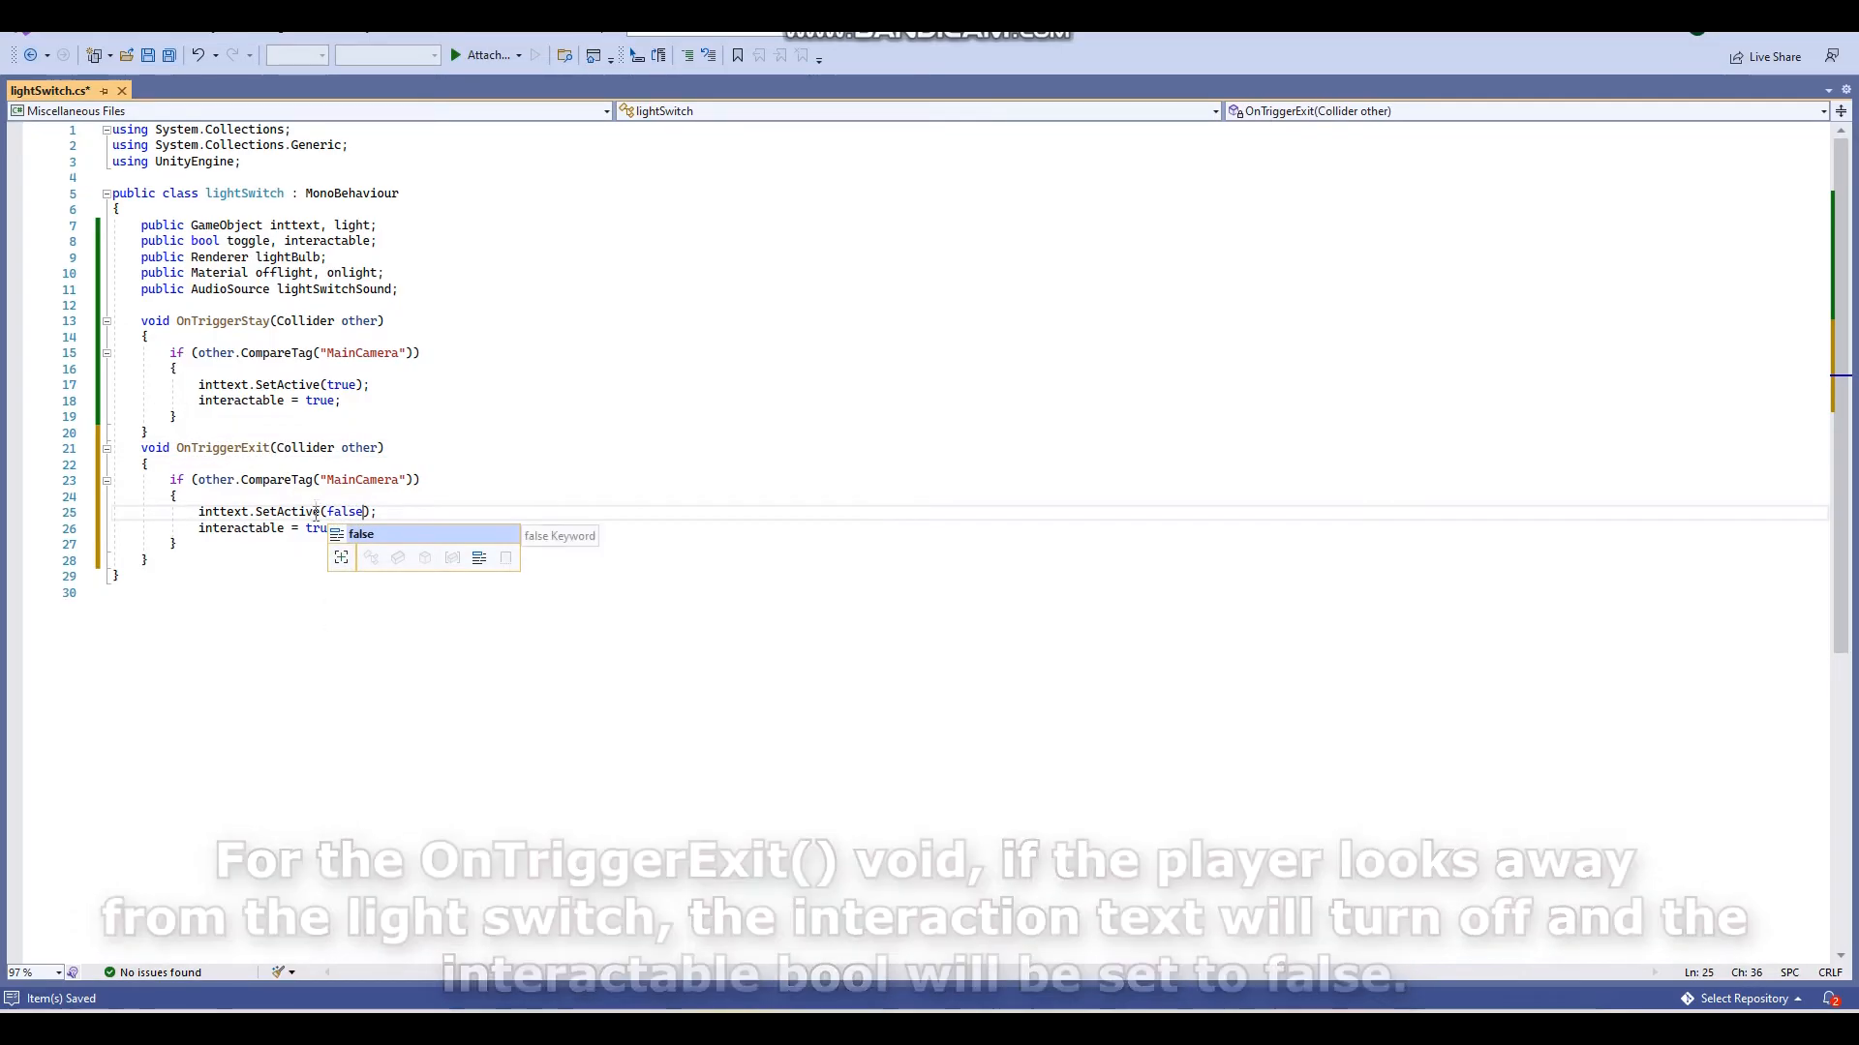
{"action": "left_click", "coordinate": [324, 529]}
{"action": "left_click_drag", "start_coordinate": [336, 530], "coordinate": [307, 528]}
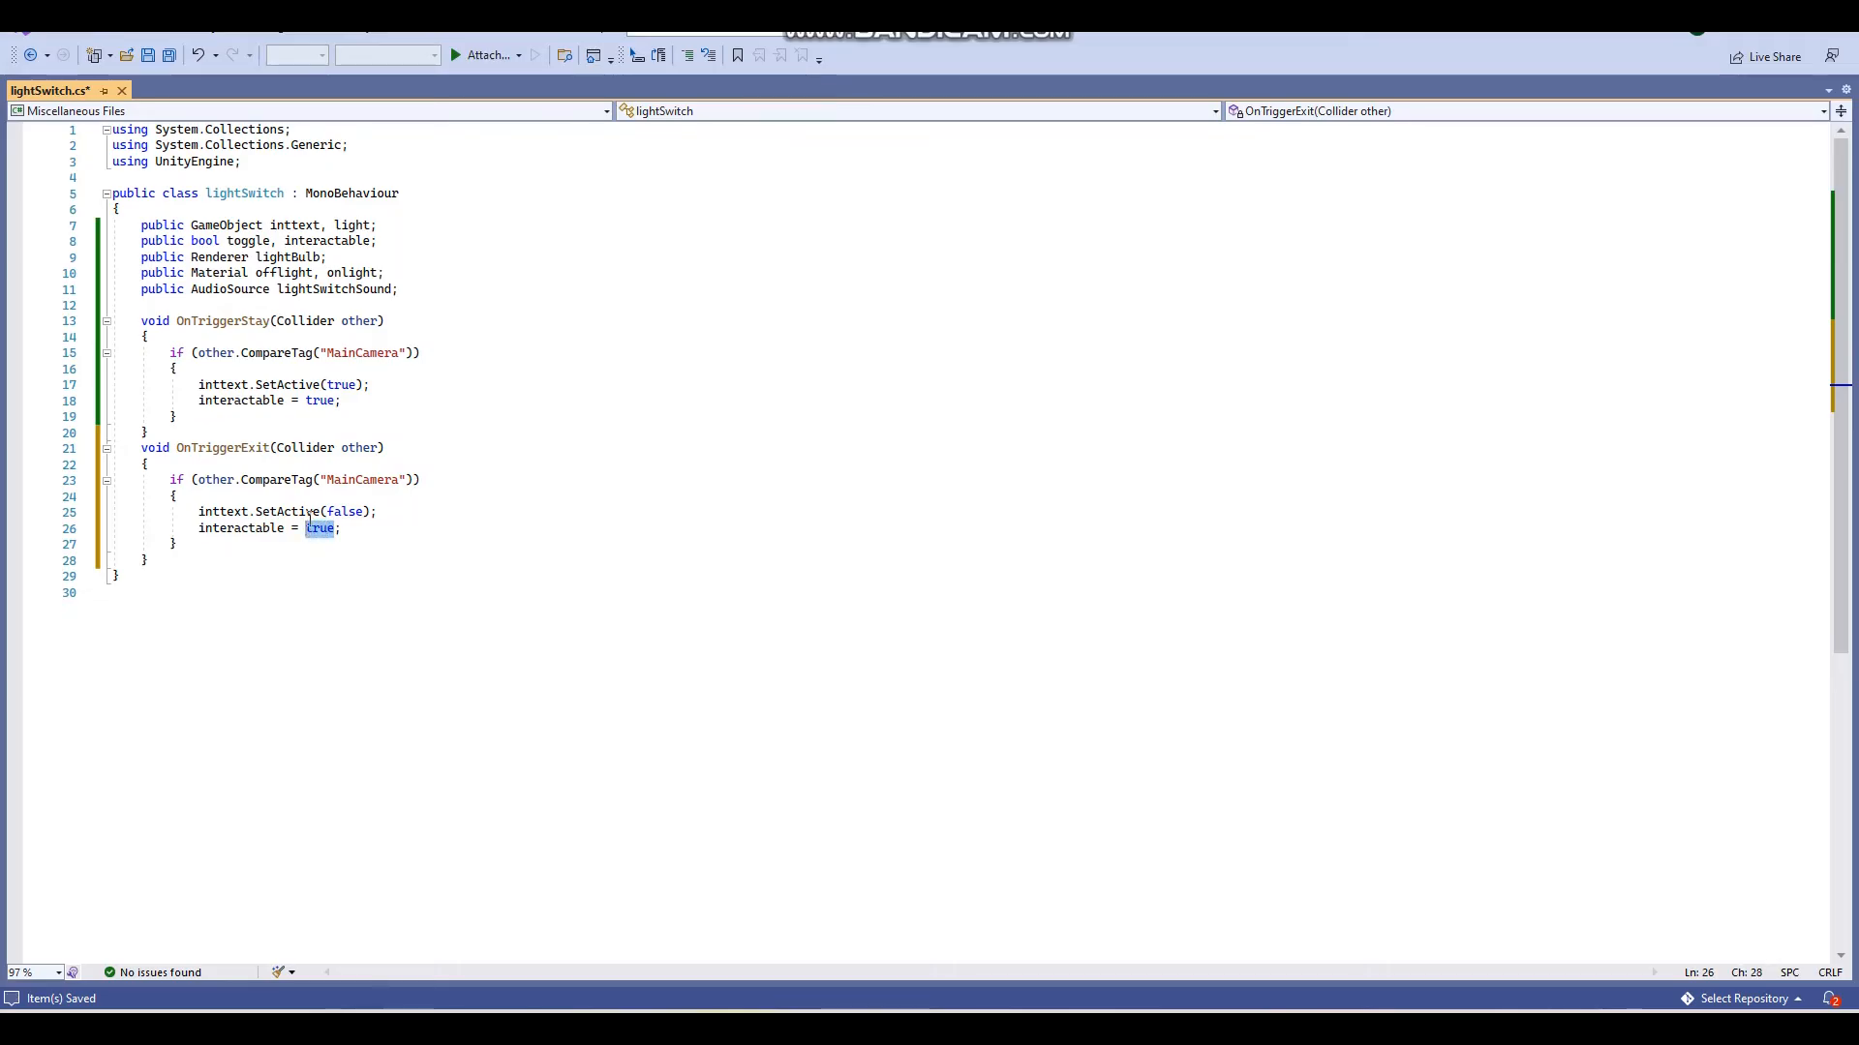
{"action": "type", "text": "false"}
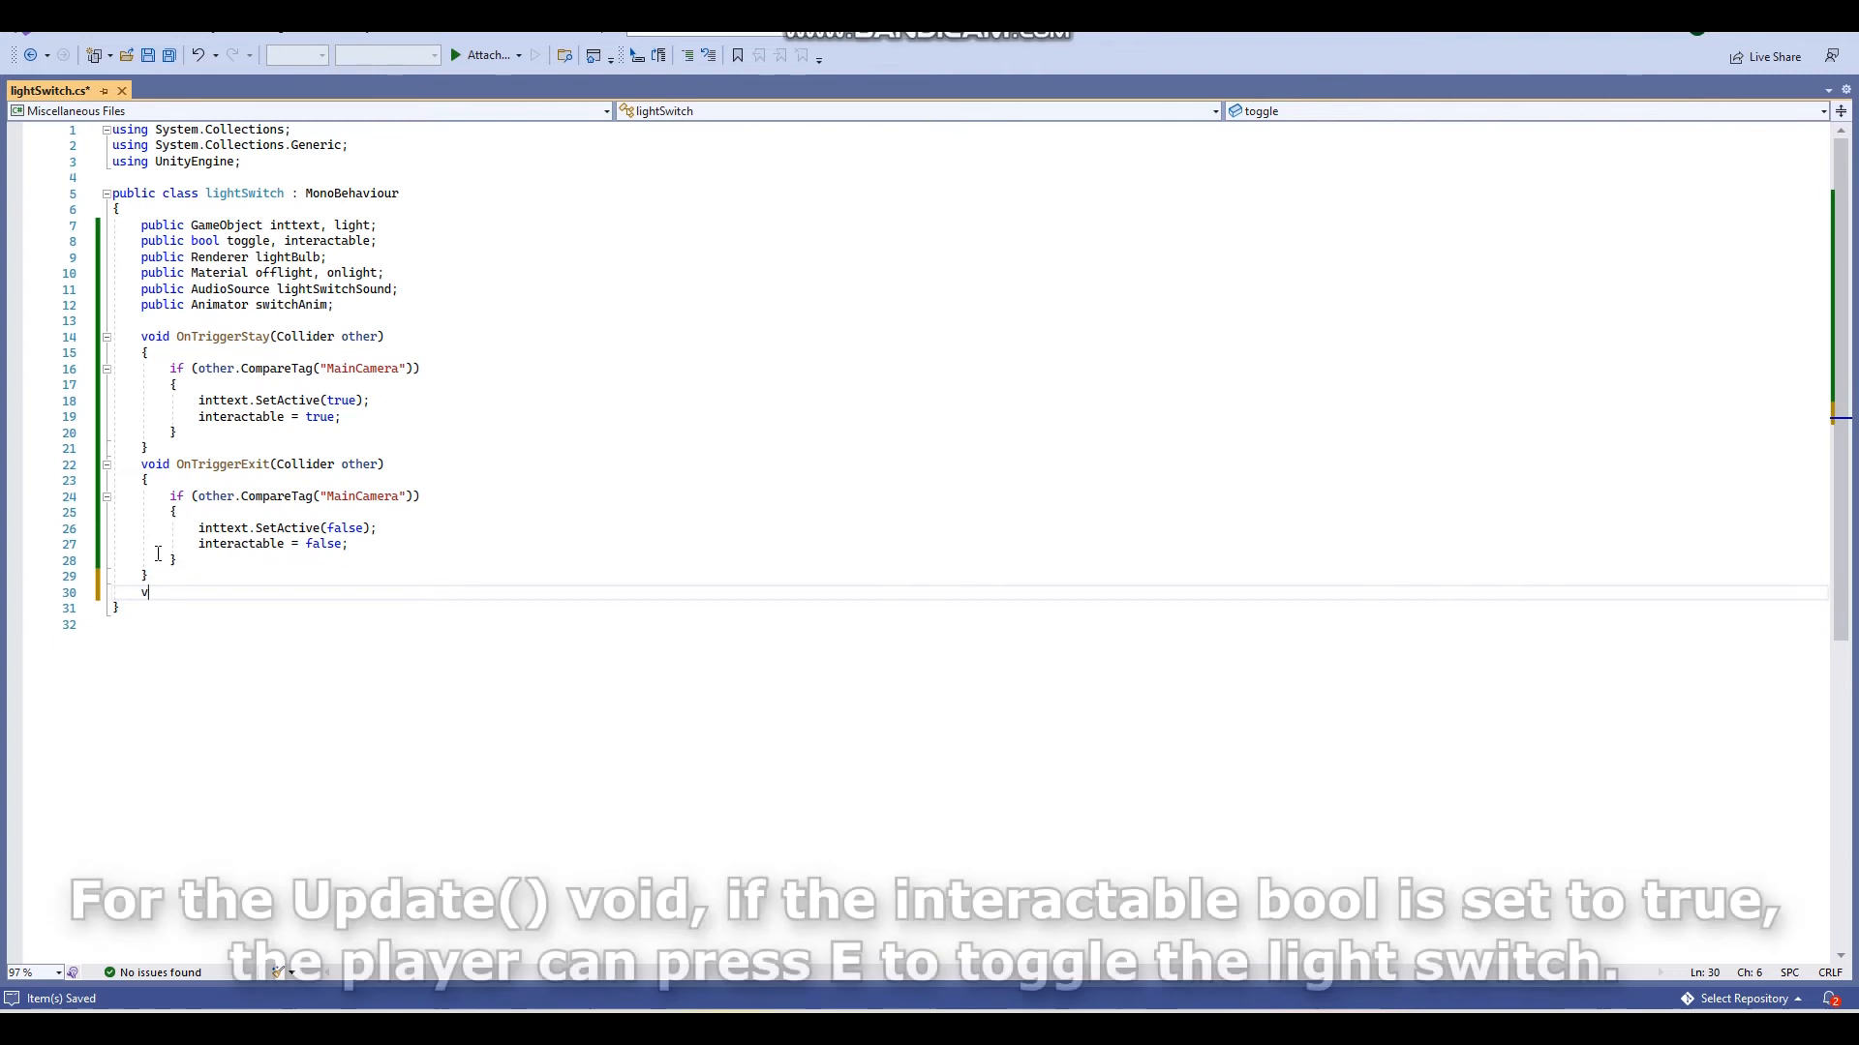
- Add an Update method that runs toggle = !toggle when interactable == true and Input.GetKeyDown(KeyCode.E) is met, using nested if blocks
{"action": "type", "text": "void Update() {"}
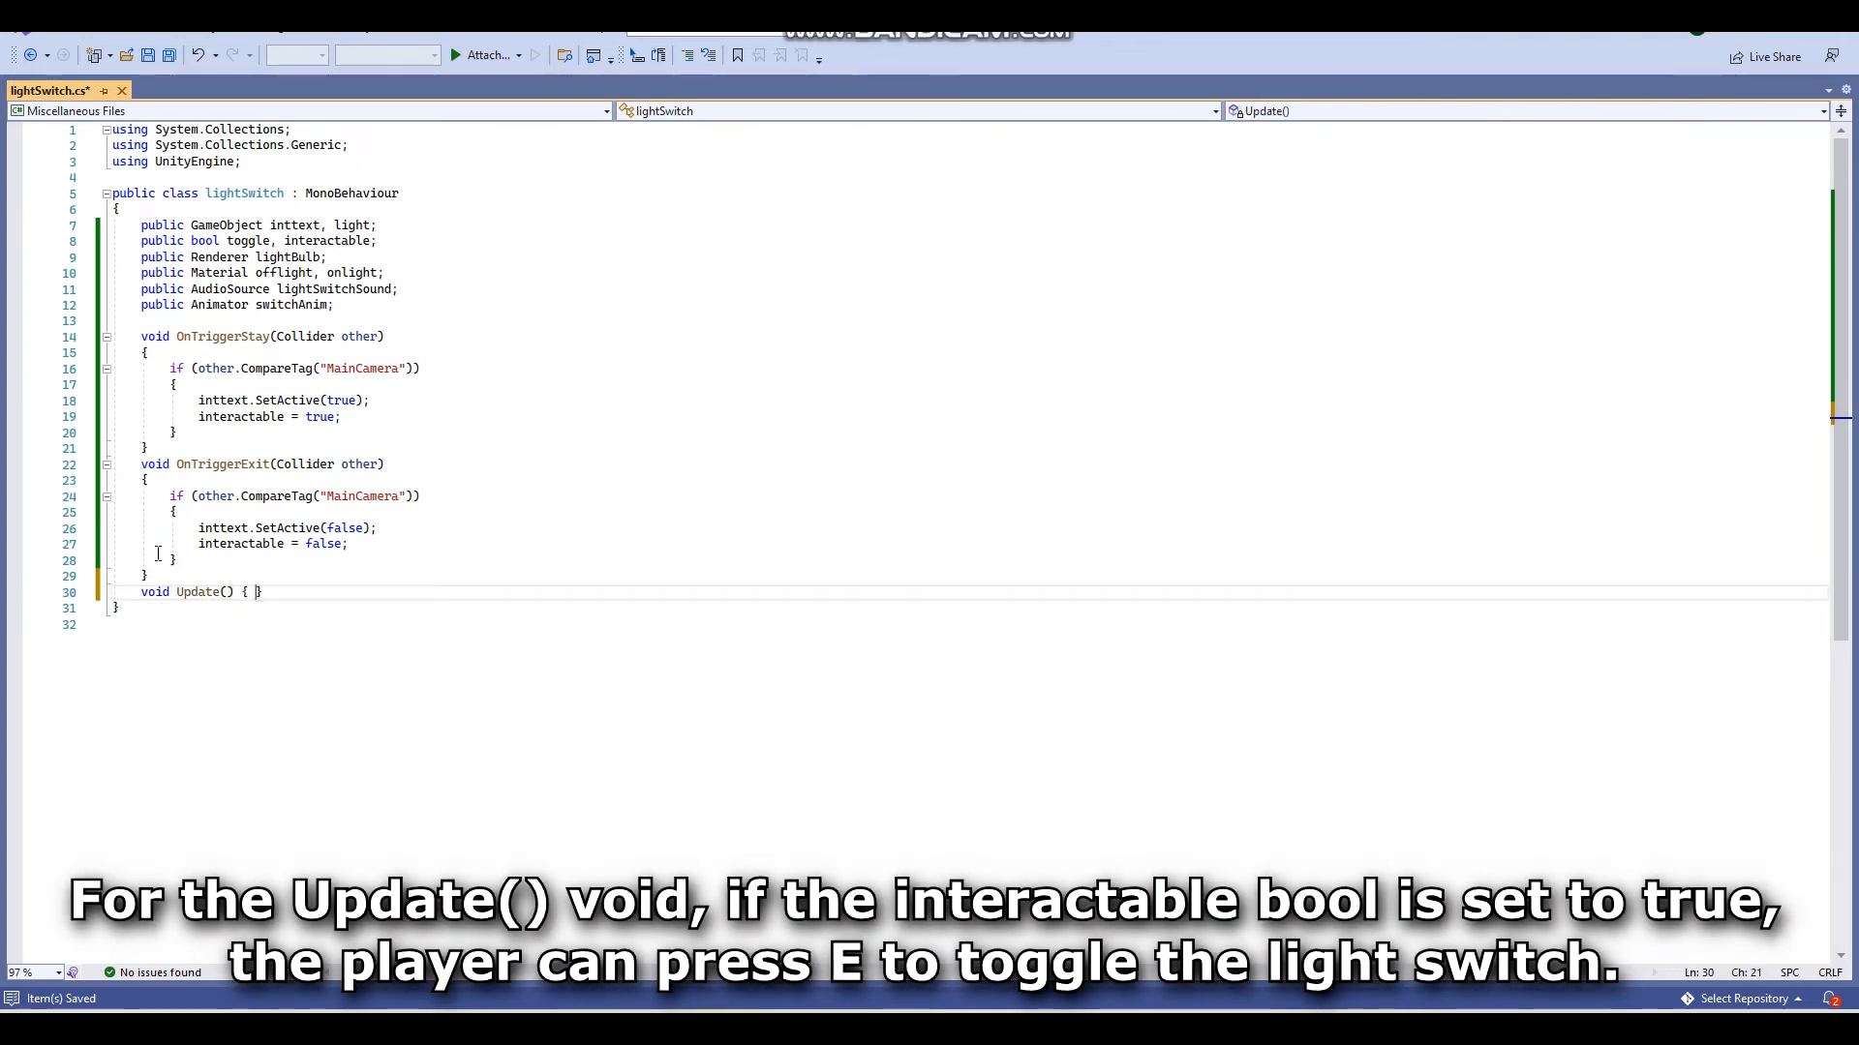
{"action": "key", "text": "Return"}
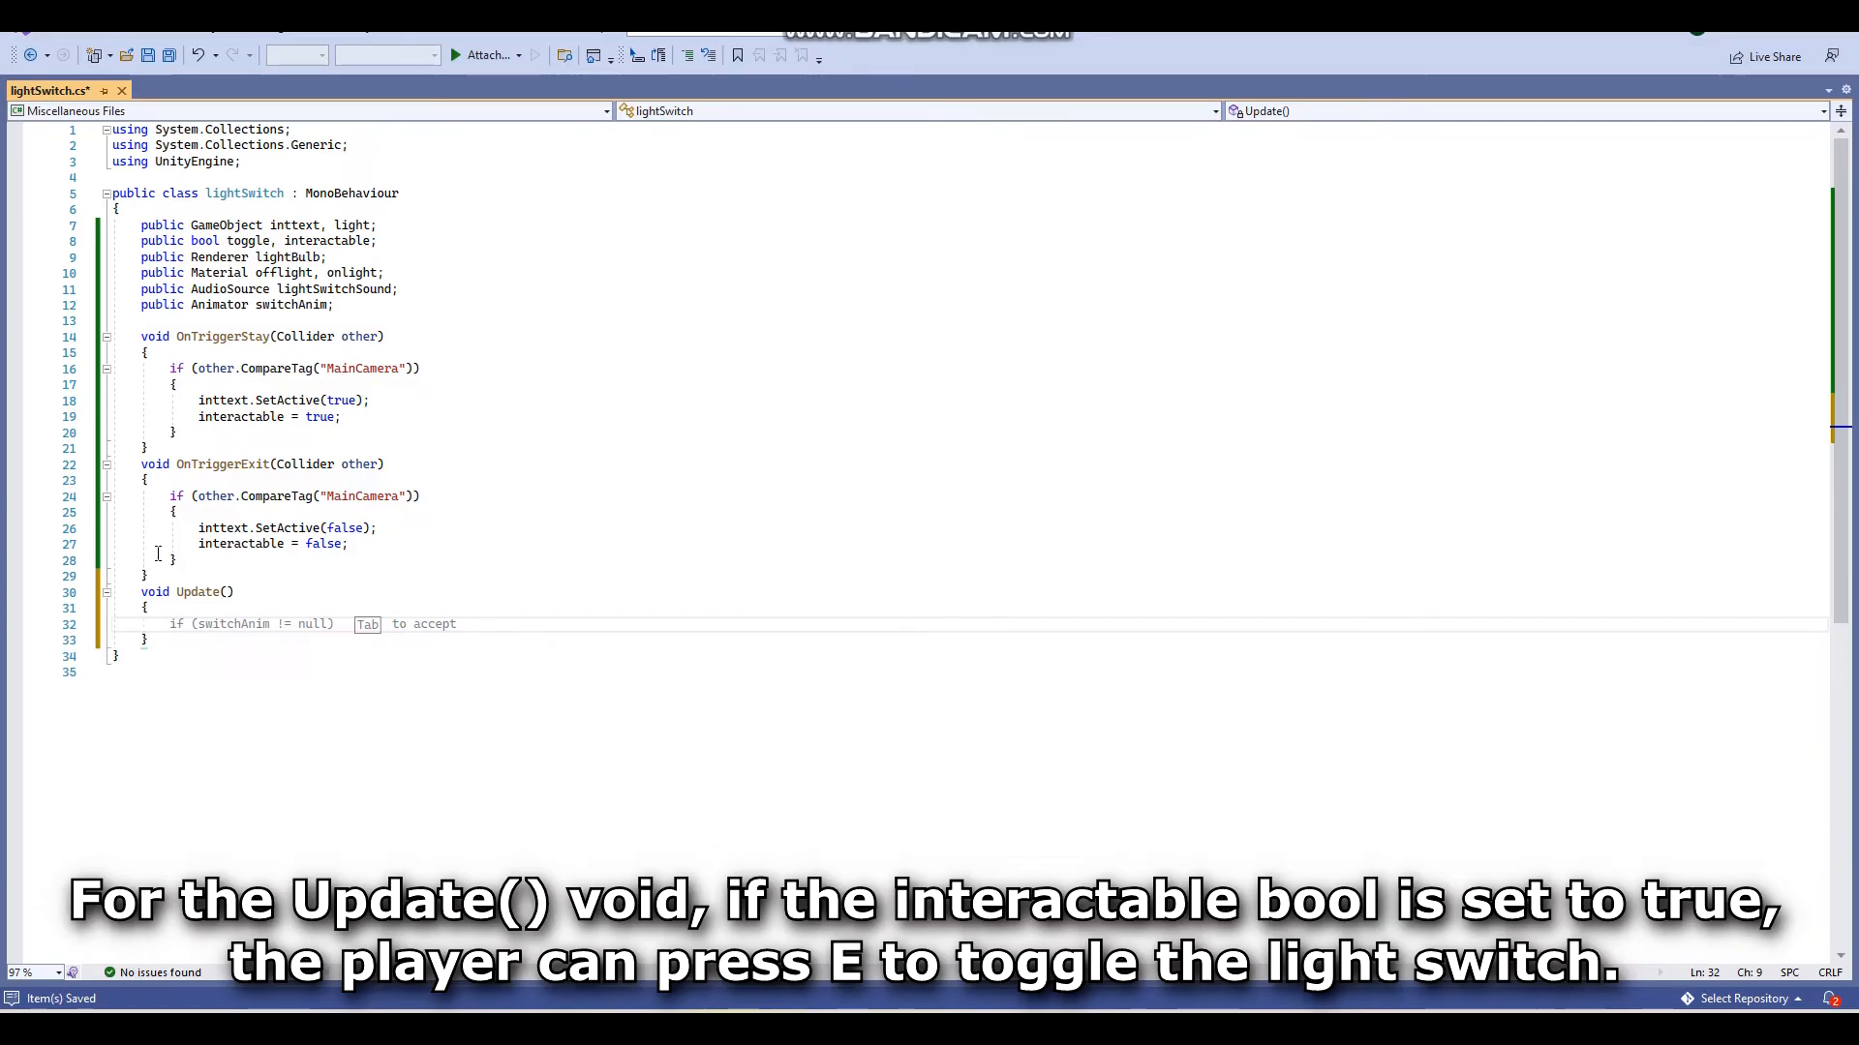
{"action": "type", "text": "if(intera"}
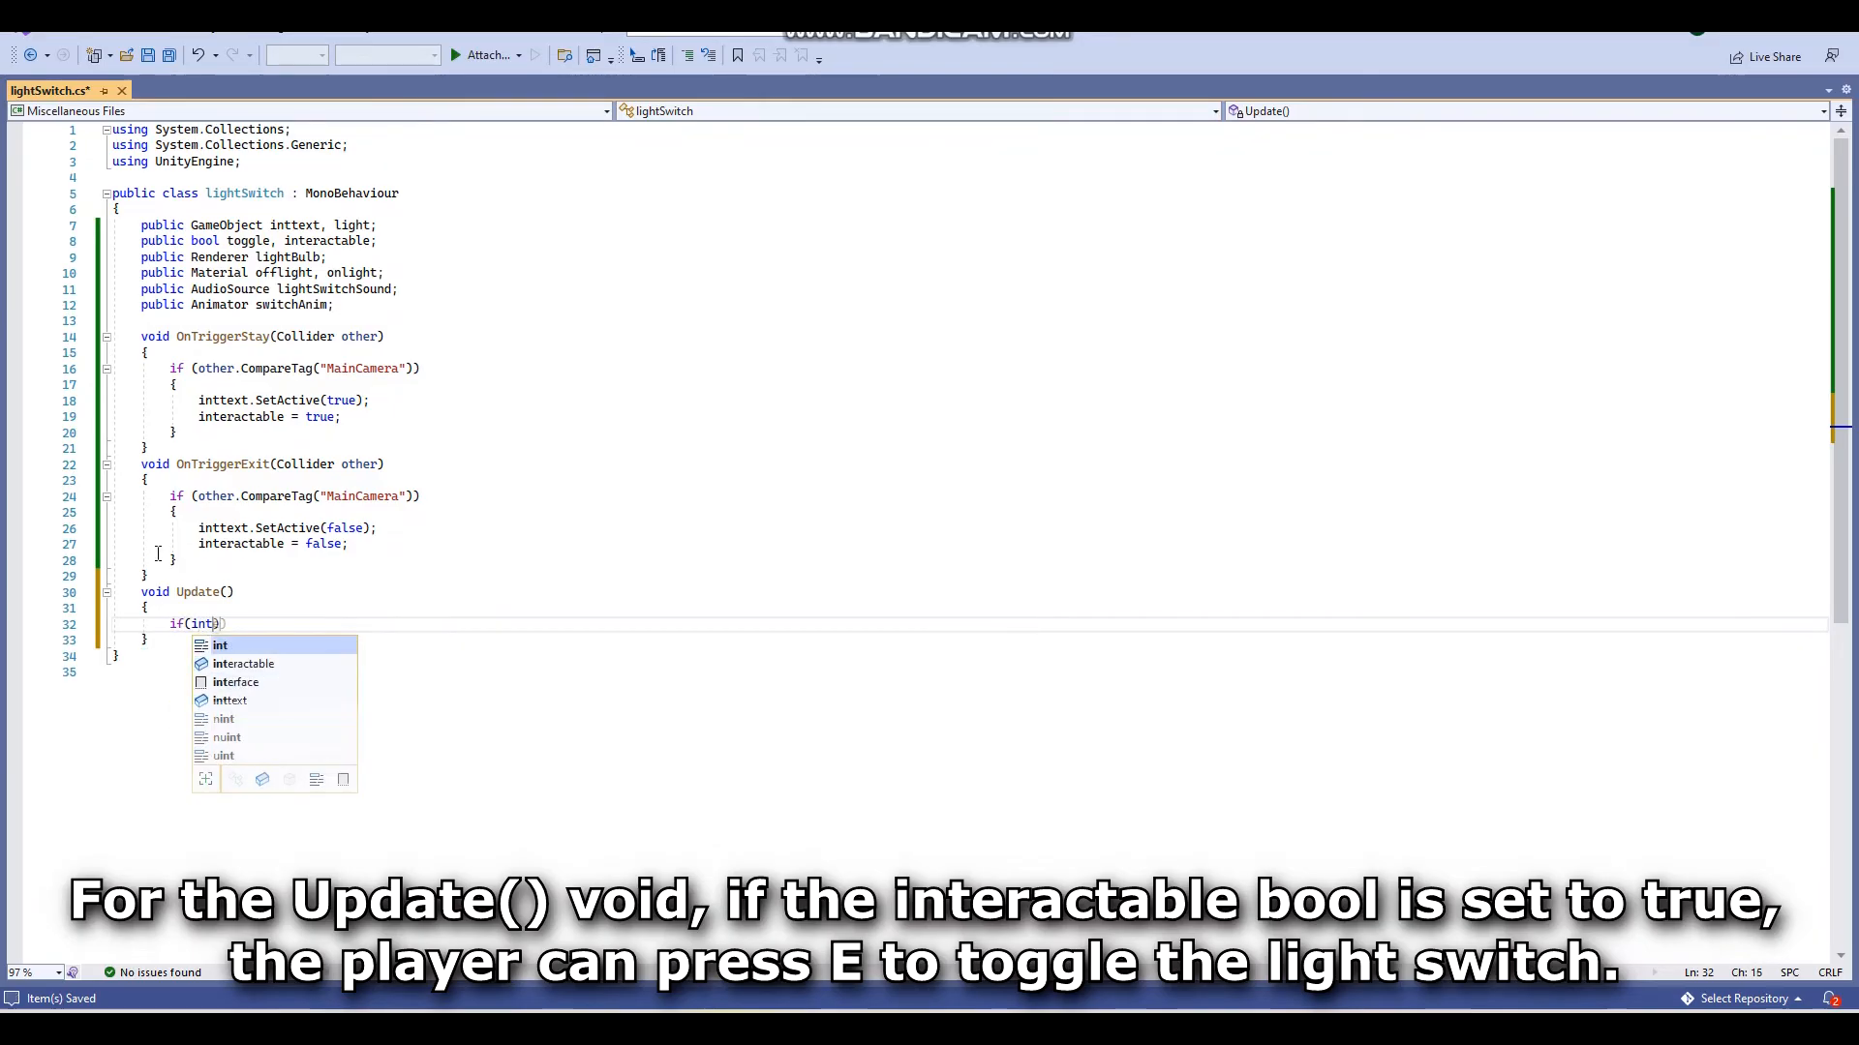
{"action": "type", "text": "ctable == true) {"}
{"action": "key", "text": "Return"}
{"action": "type", "text": "if (Input.GetKeyDown(KeyCode.E)) {"}
{"action": "key", "text": "Return"}
{"action": "type", "text": "toggle = !toggle;"}
{"action": "key", "text": "Return"}
- Below toggle = !toggle, add switchAnim.SetTrigger("press"); and save the script
{"action": "type", "text": "swit"}
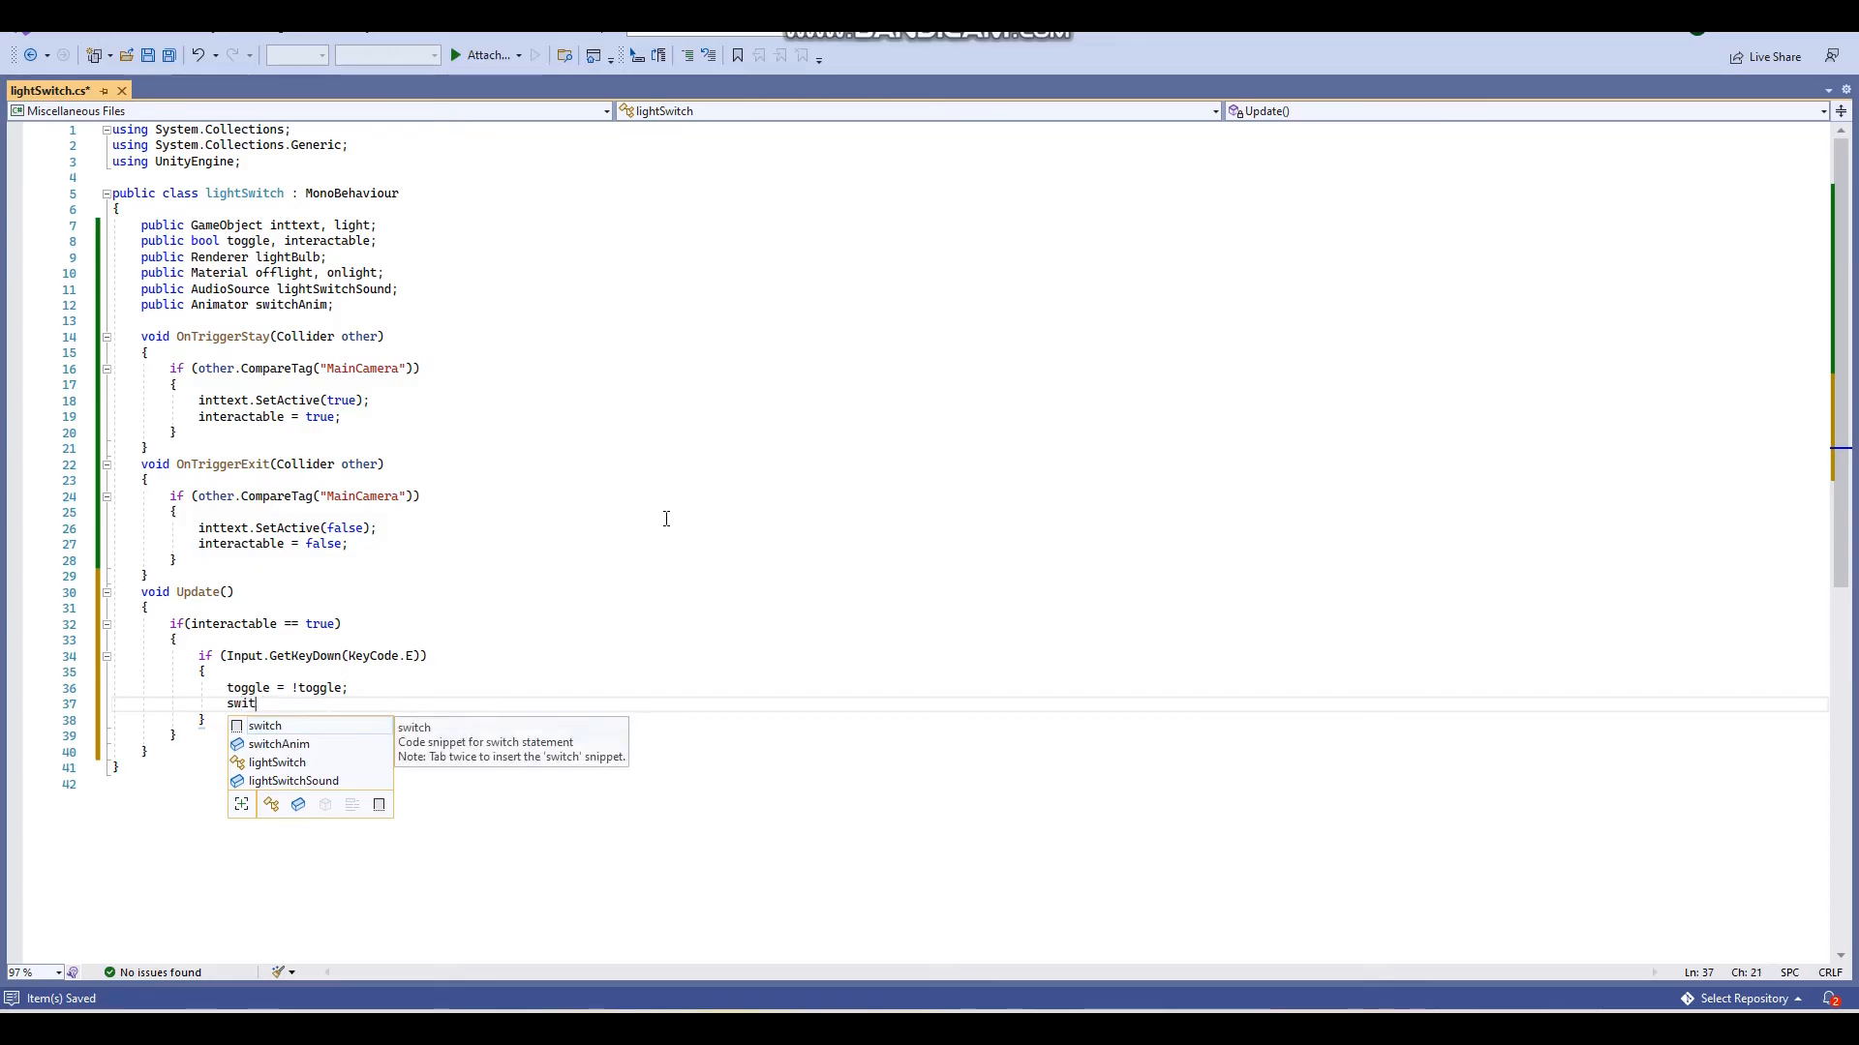
{"action": "type", "text": "chAnim."}
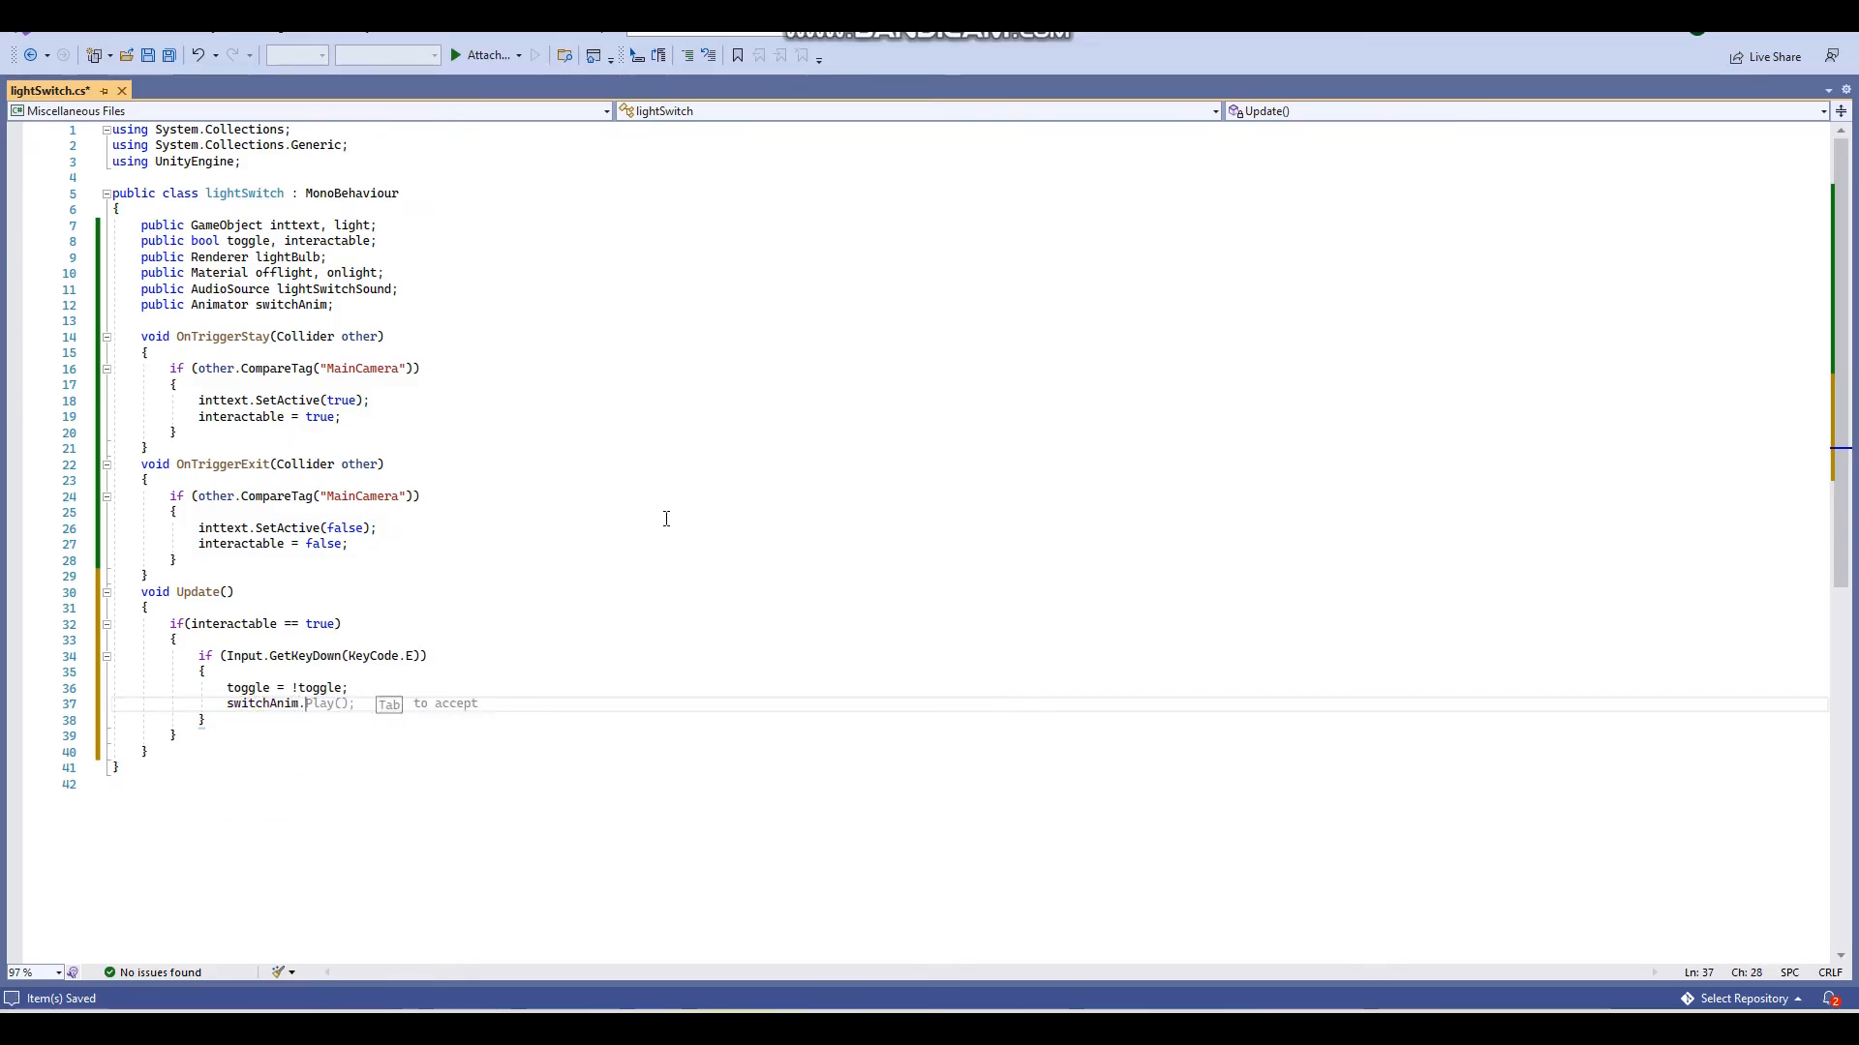
{"action": "type", "text": "SetTrigger("}
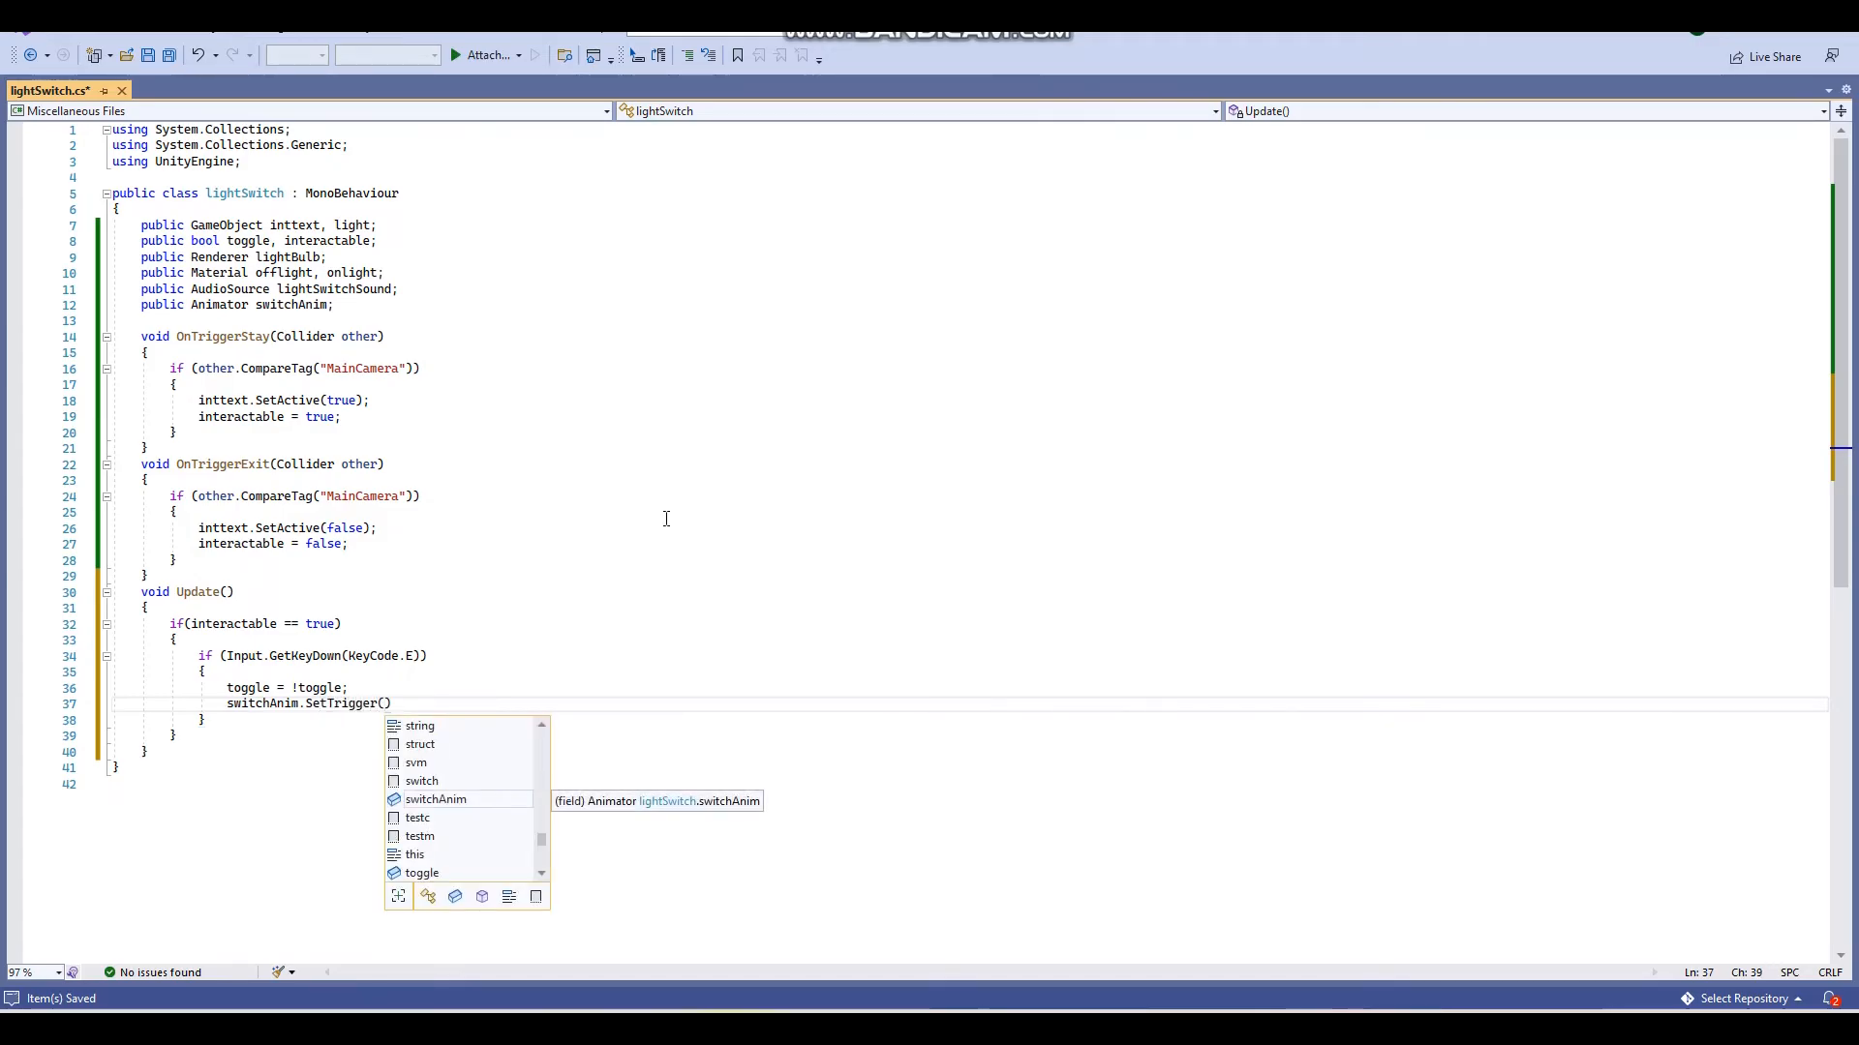
{"action": "type", "text": "\"press\")"}
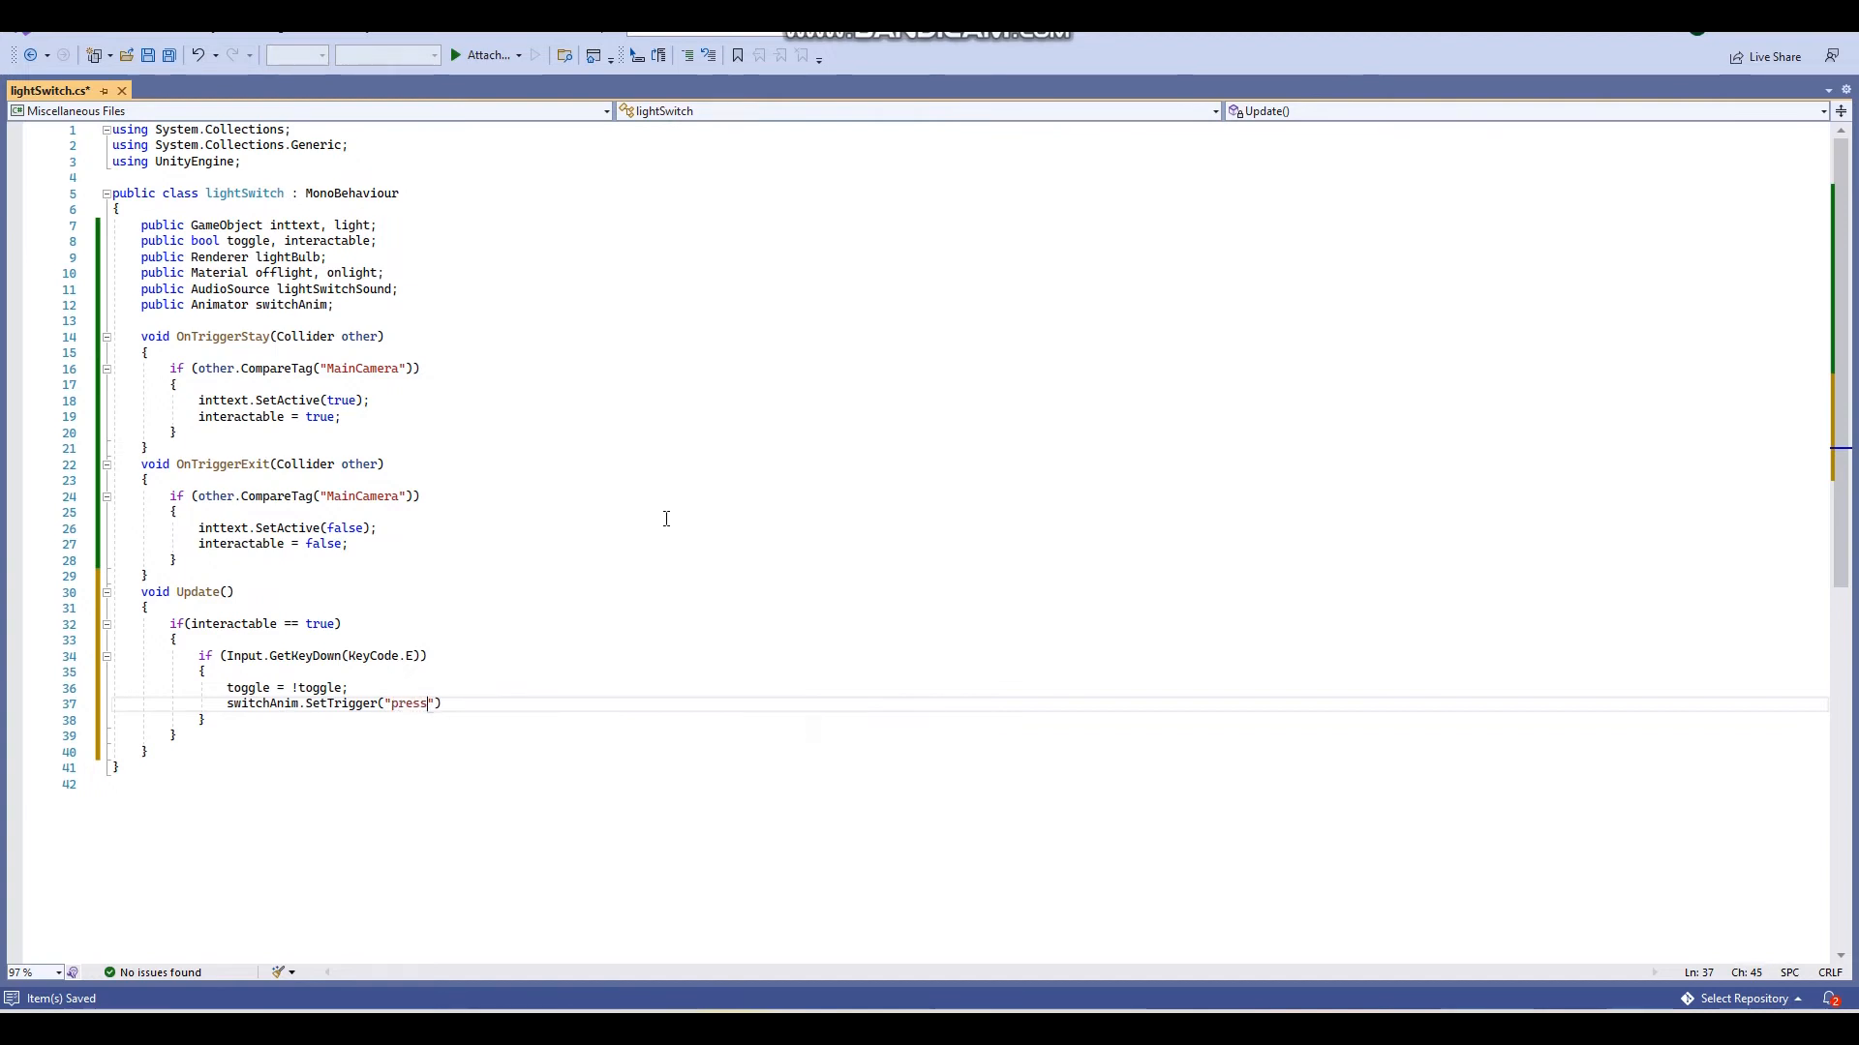
{"action": "type", "text": ";"}
{"action": "key", "text": "ctrl+s"}
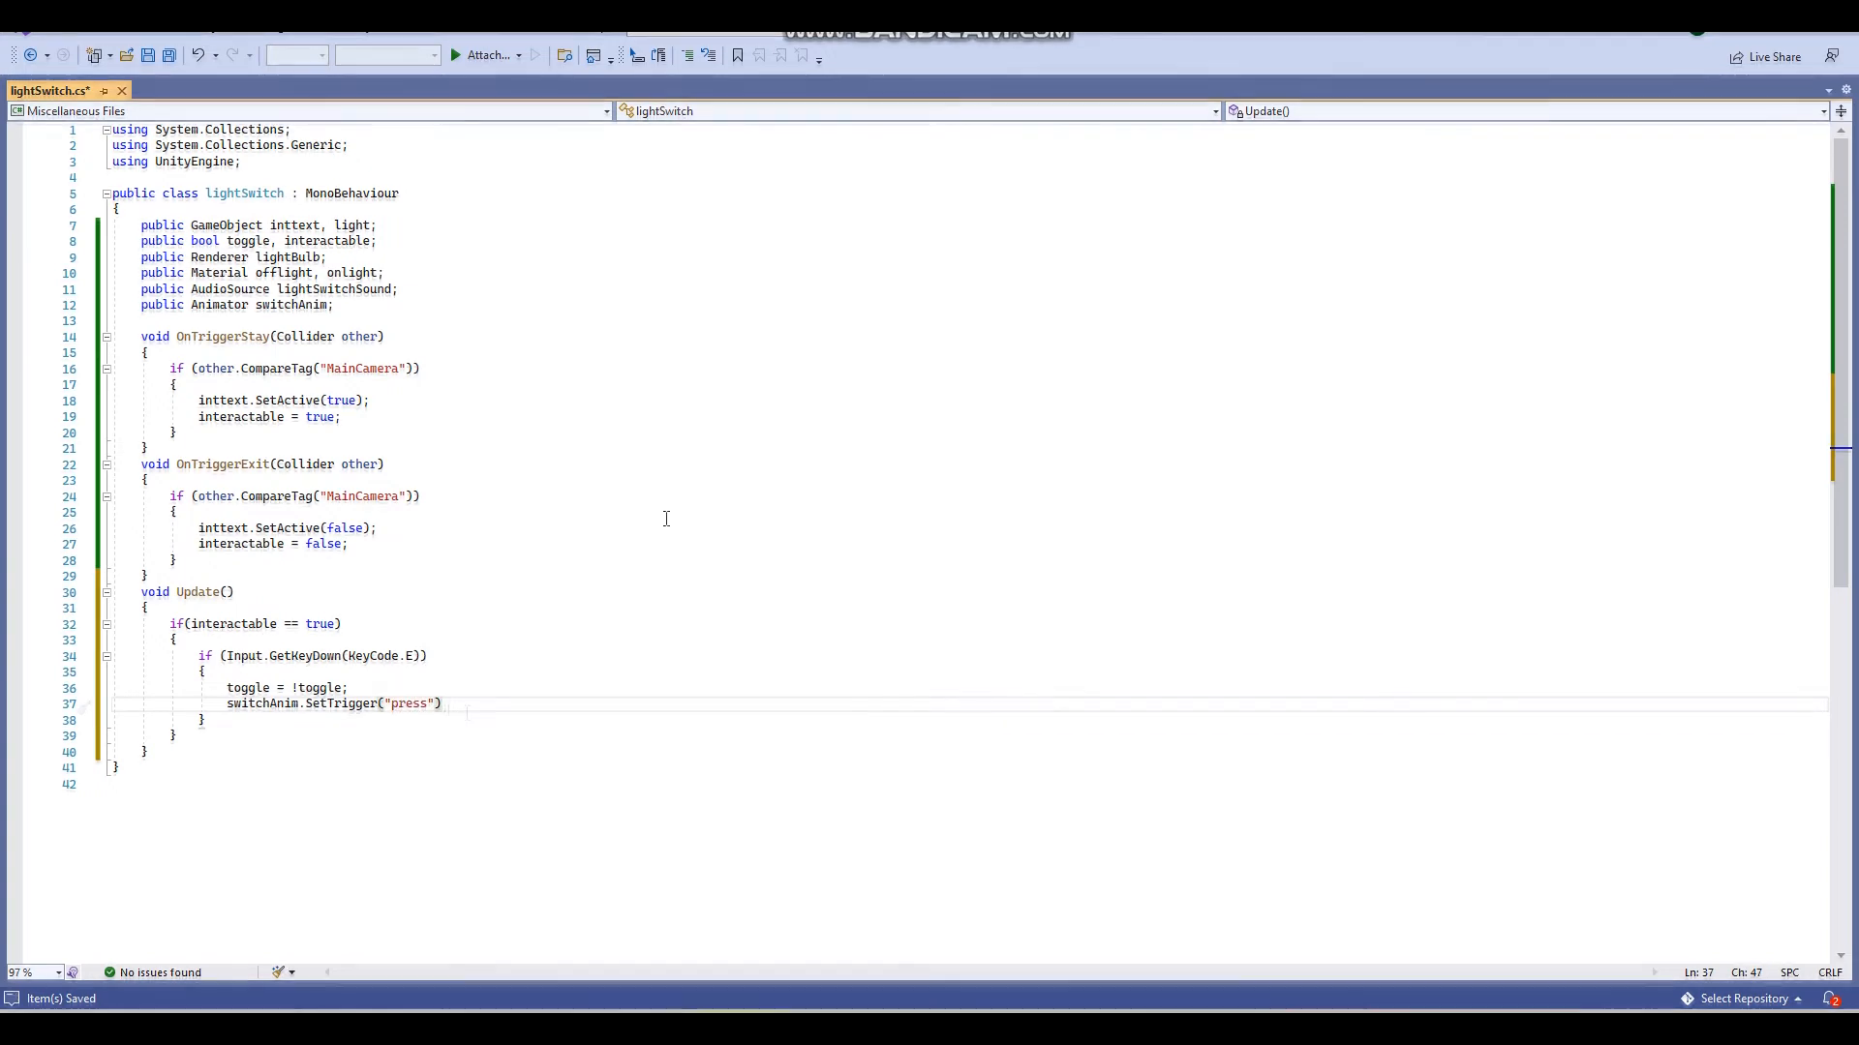
- Duplicate the switchAnim.SetTrigger("press") line and change the upper copy to ResetTrigger
{"action": "left_click_drag", "start_coordinate": [447, 704], "coordinate": [221, 704]}
{"action": "key", "text": "ctrl+c"}
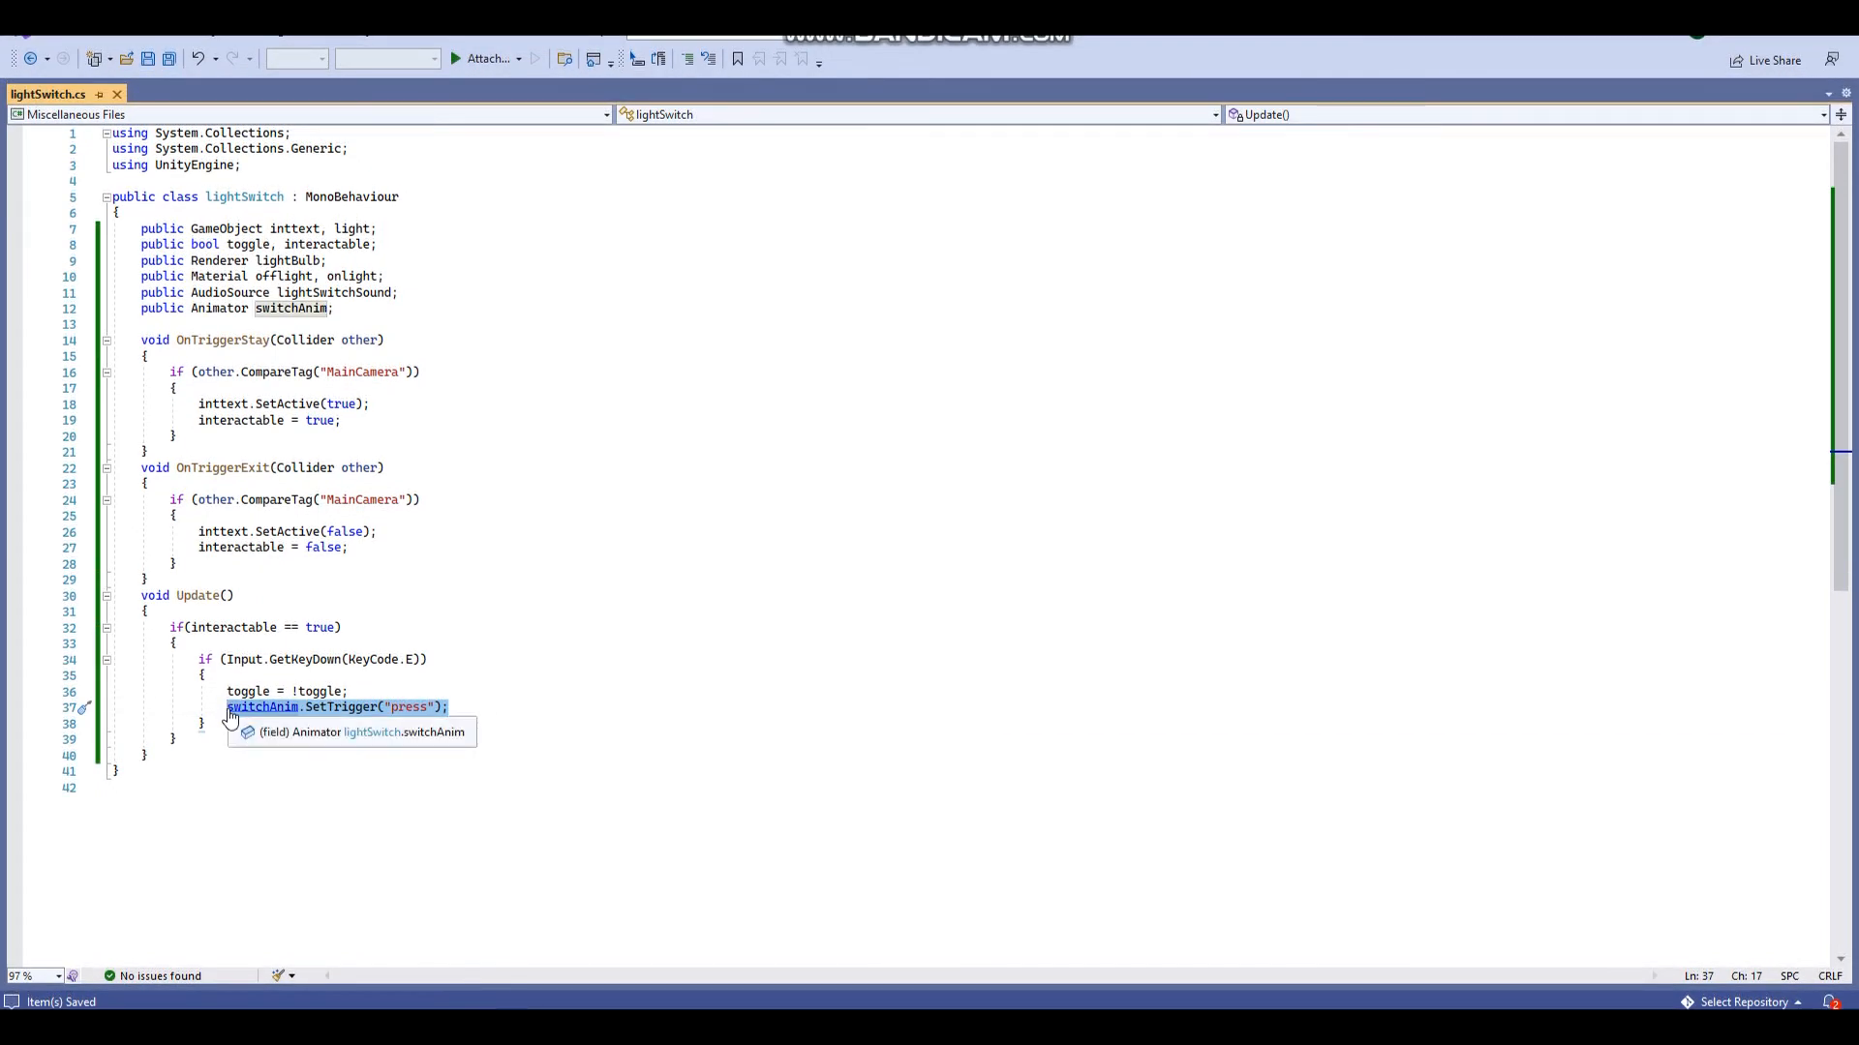
{"action": "key", "text": "ctrl+Return"}
{"action": "key", "text": "ctrl+v"}
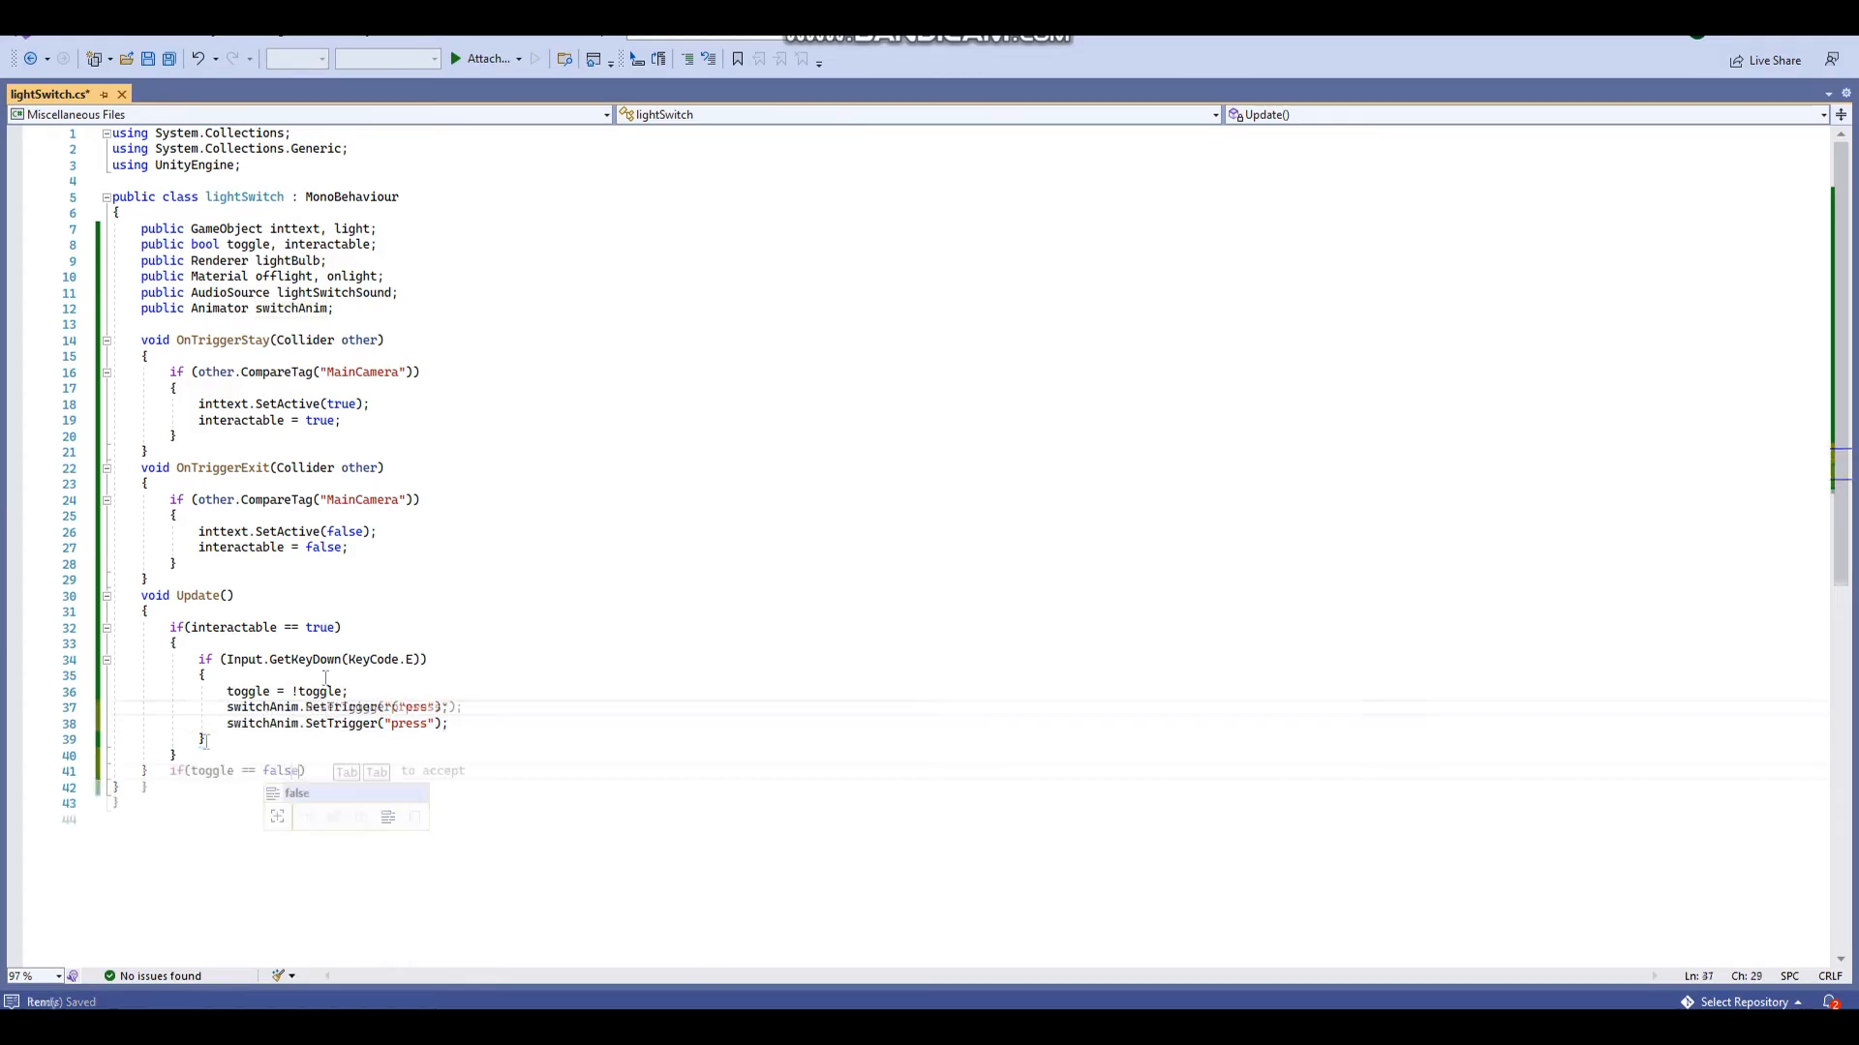
- Open an if (toggle == false) block at the end of Update and initialise the toggle variable to true in its declaration
{"action": "key", "text": "Return"}
{"action": "type", "text": "{"}
{"action": "key", "text": "Return"}
{"action": "type", "text": "light."}
{"action": "left_click", "coordinate": [271, 244]}
{"action": "type", "text": "= true"}
{"action": "left_click", "coordinate": [269, 804]}
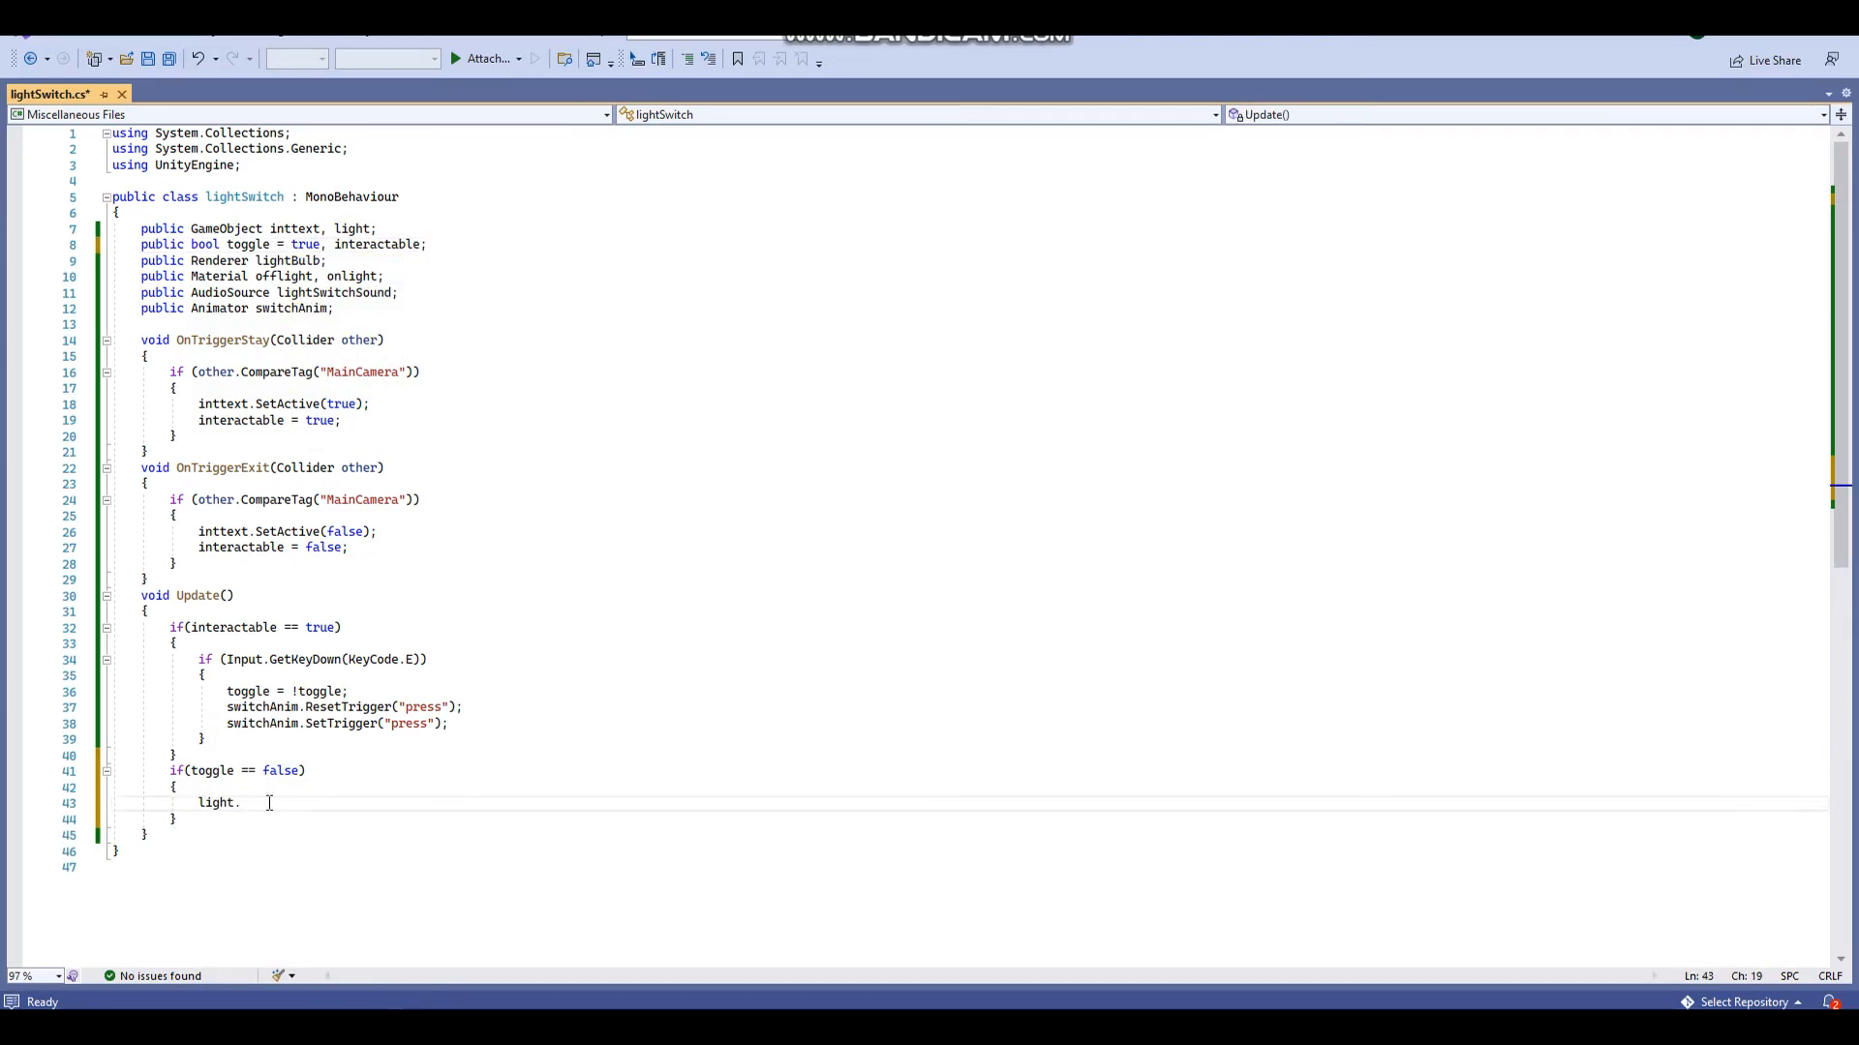
- In the toggle == false block, write light.SetActive(false) and lightBulb.material = offlight, and save the script
{"action": "type", "text": "SetActive(false);"}
{"action": "key", "text": "Return"}
{"action": "type", "text": "lightBulb"}
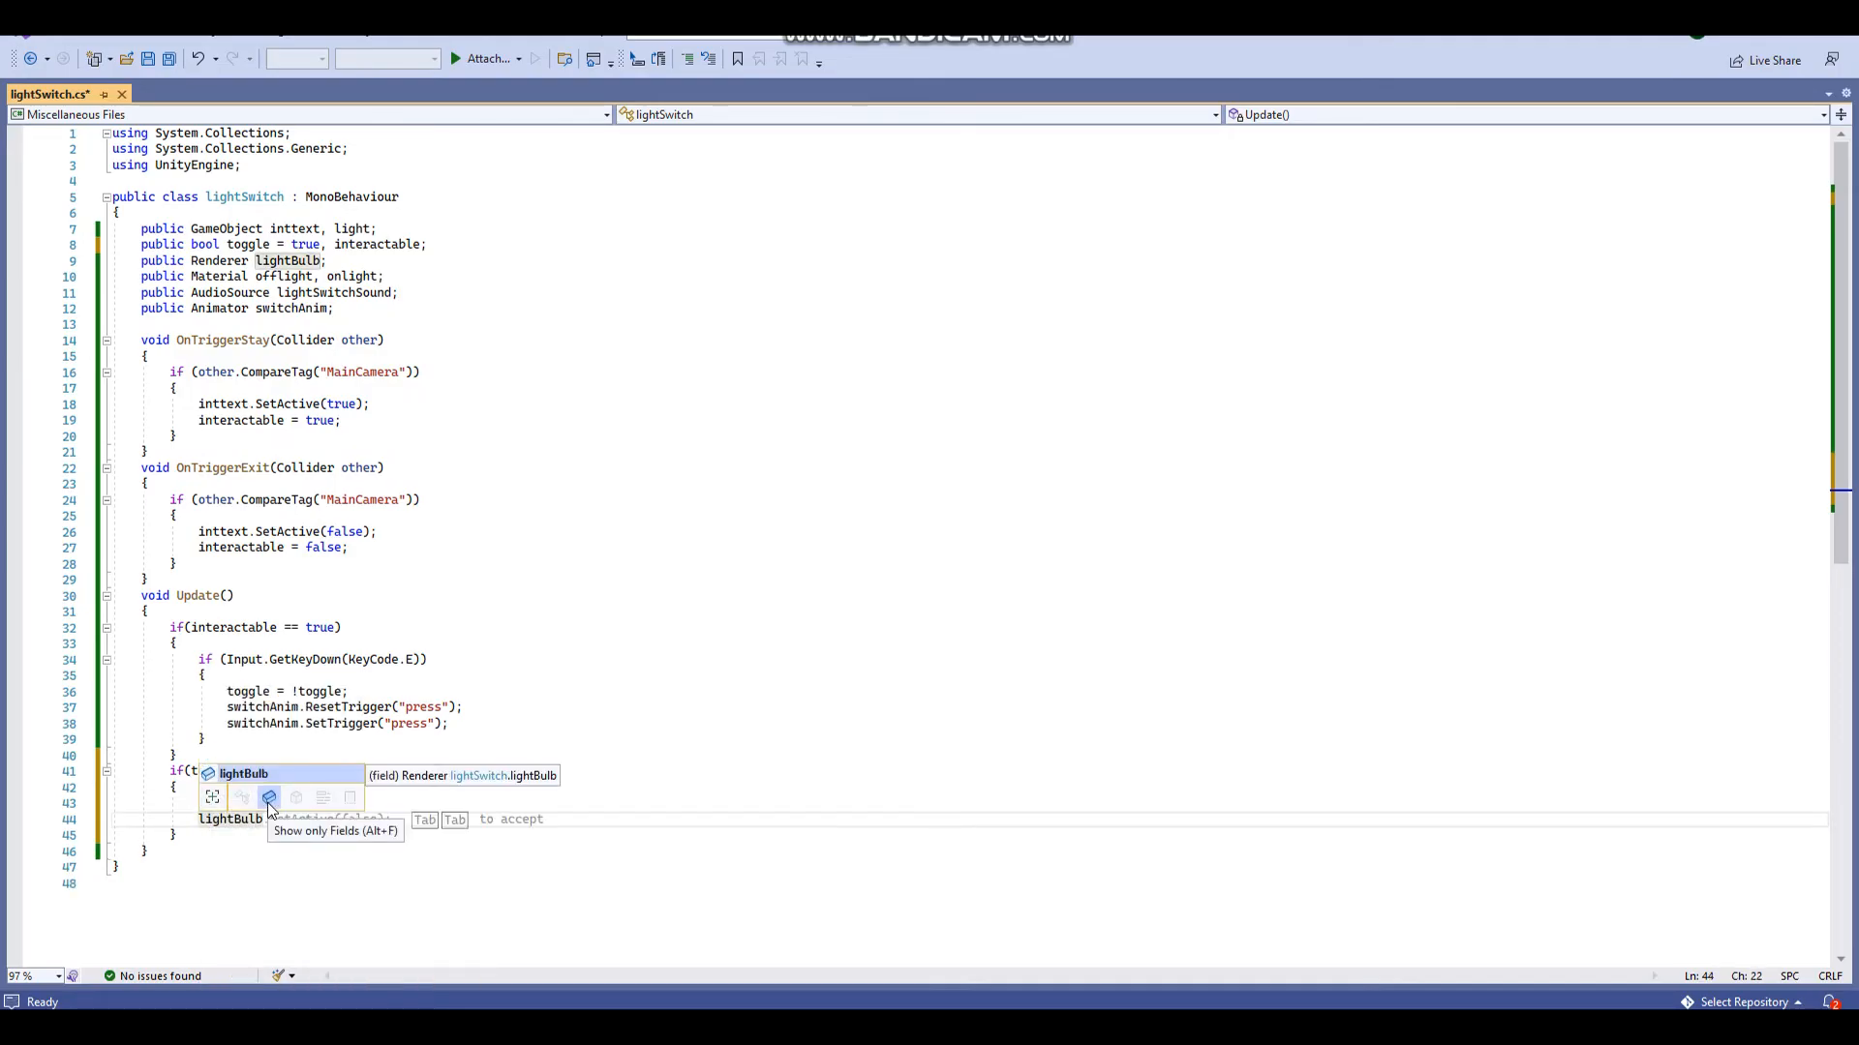
{"action": "type", "text": ".material = offlight;"}
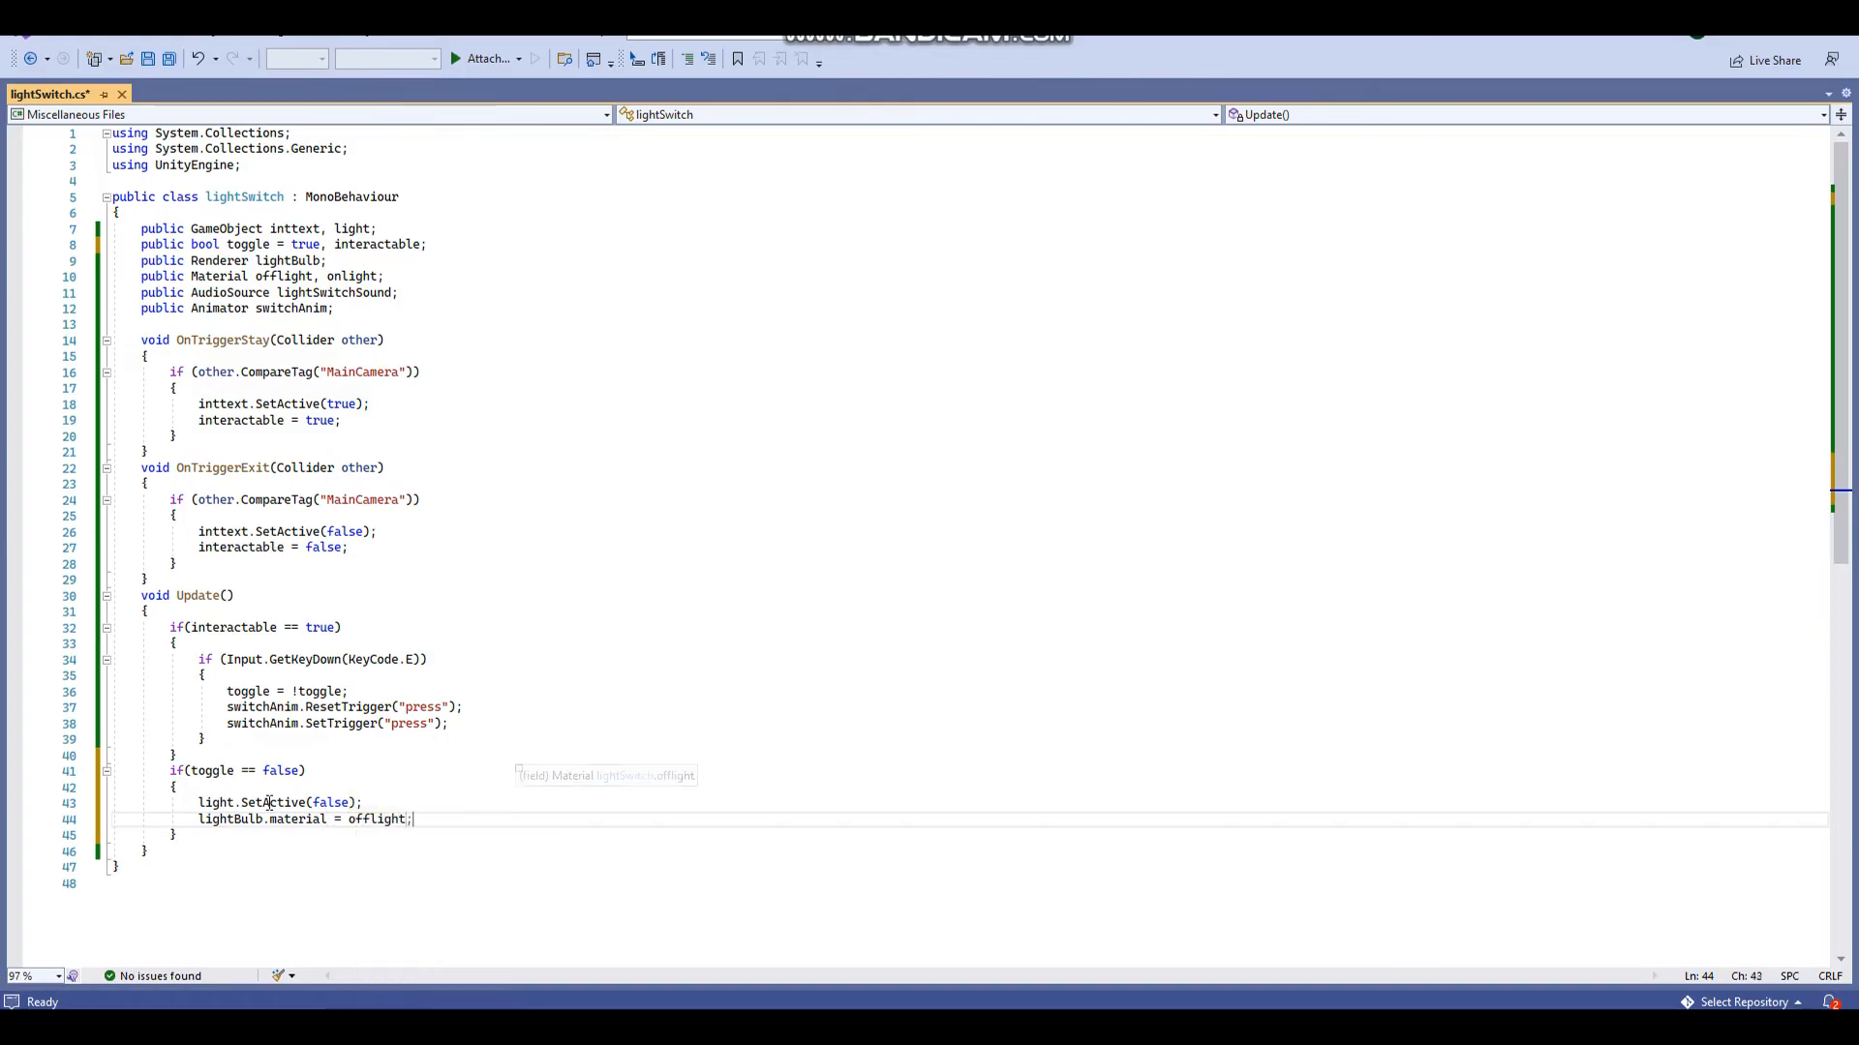
{"action": "key", "text": "ctrl+s"}
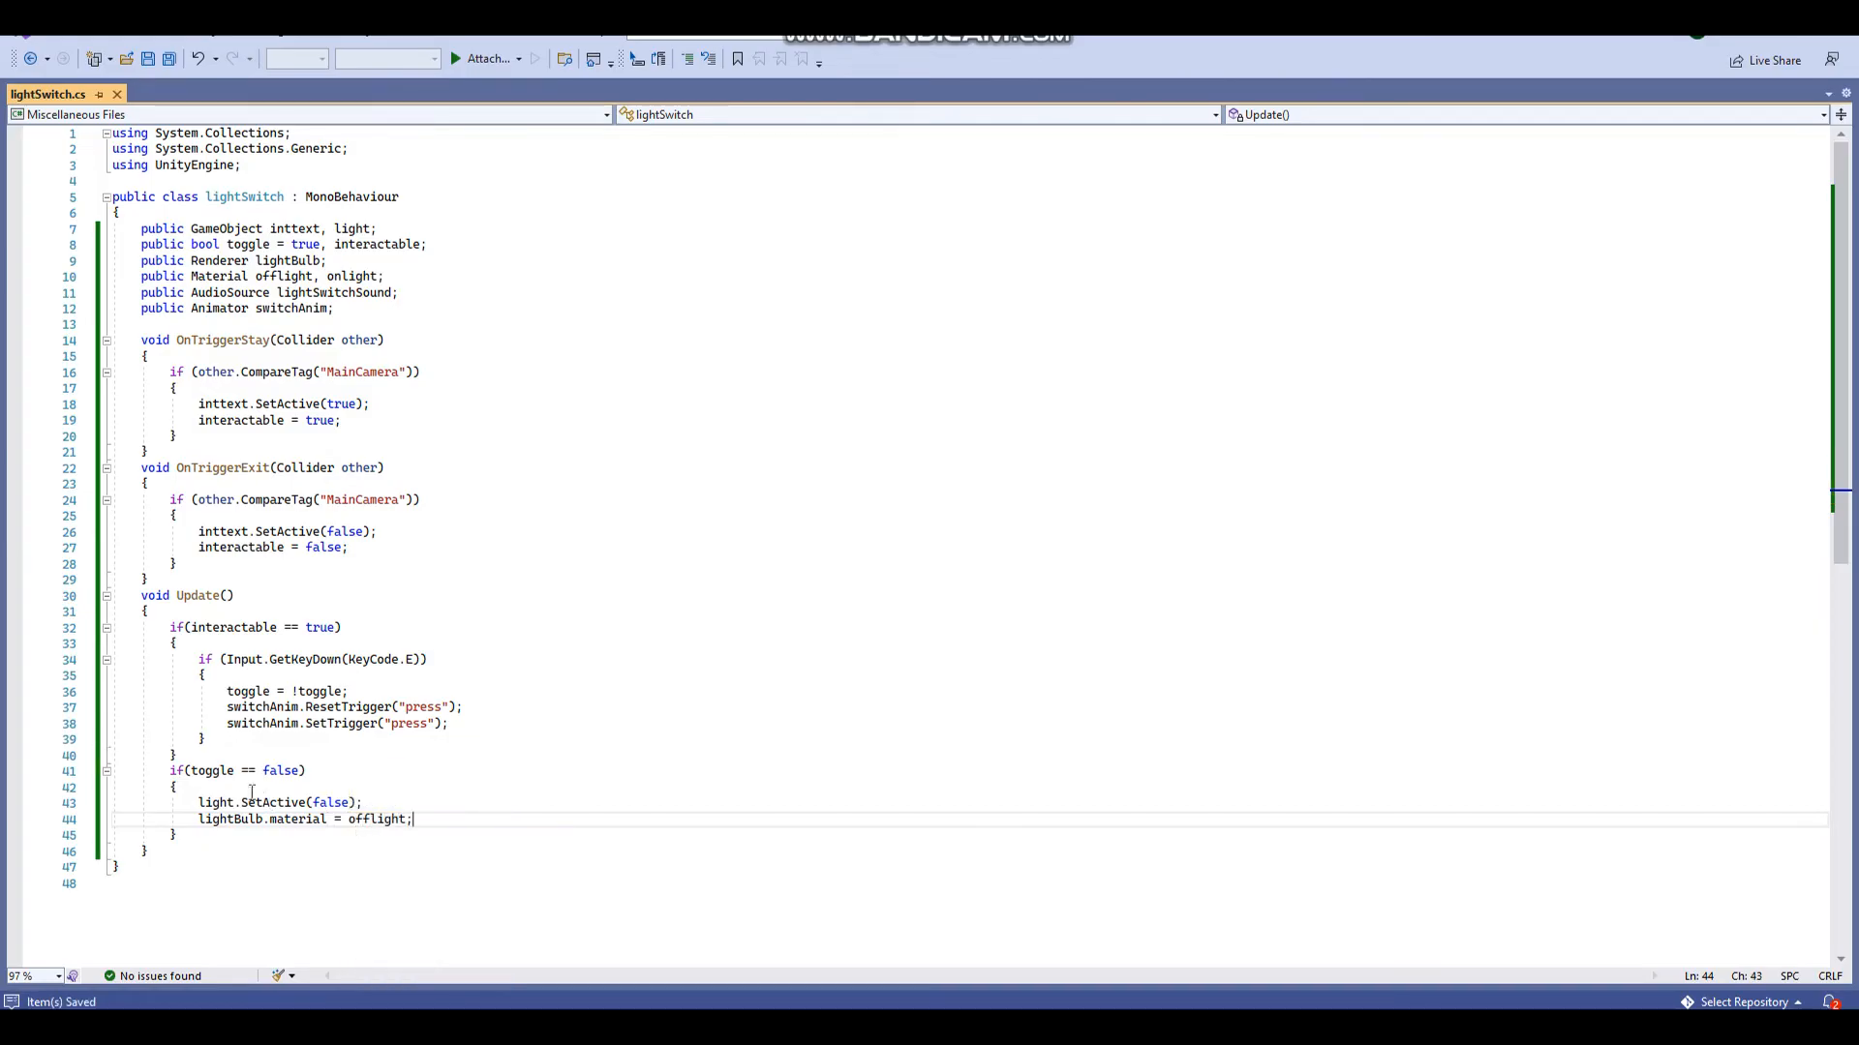
- Insert the commented-out line //lightSwitchSound.Play(); below toggle = !toggle and save the script
{"action": "left_click", "coordinate": [379, 693]}
{"action": "scroll", "coordinate": [378, 694], "scroll_direction": "down", "scroll_amount": 1}
{"action": "key", "text": "Return"}
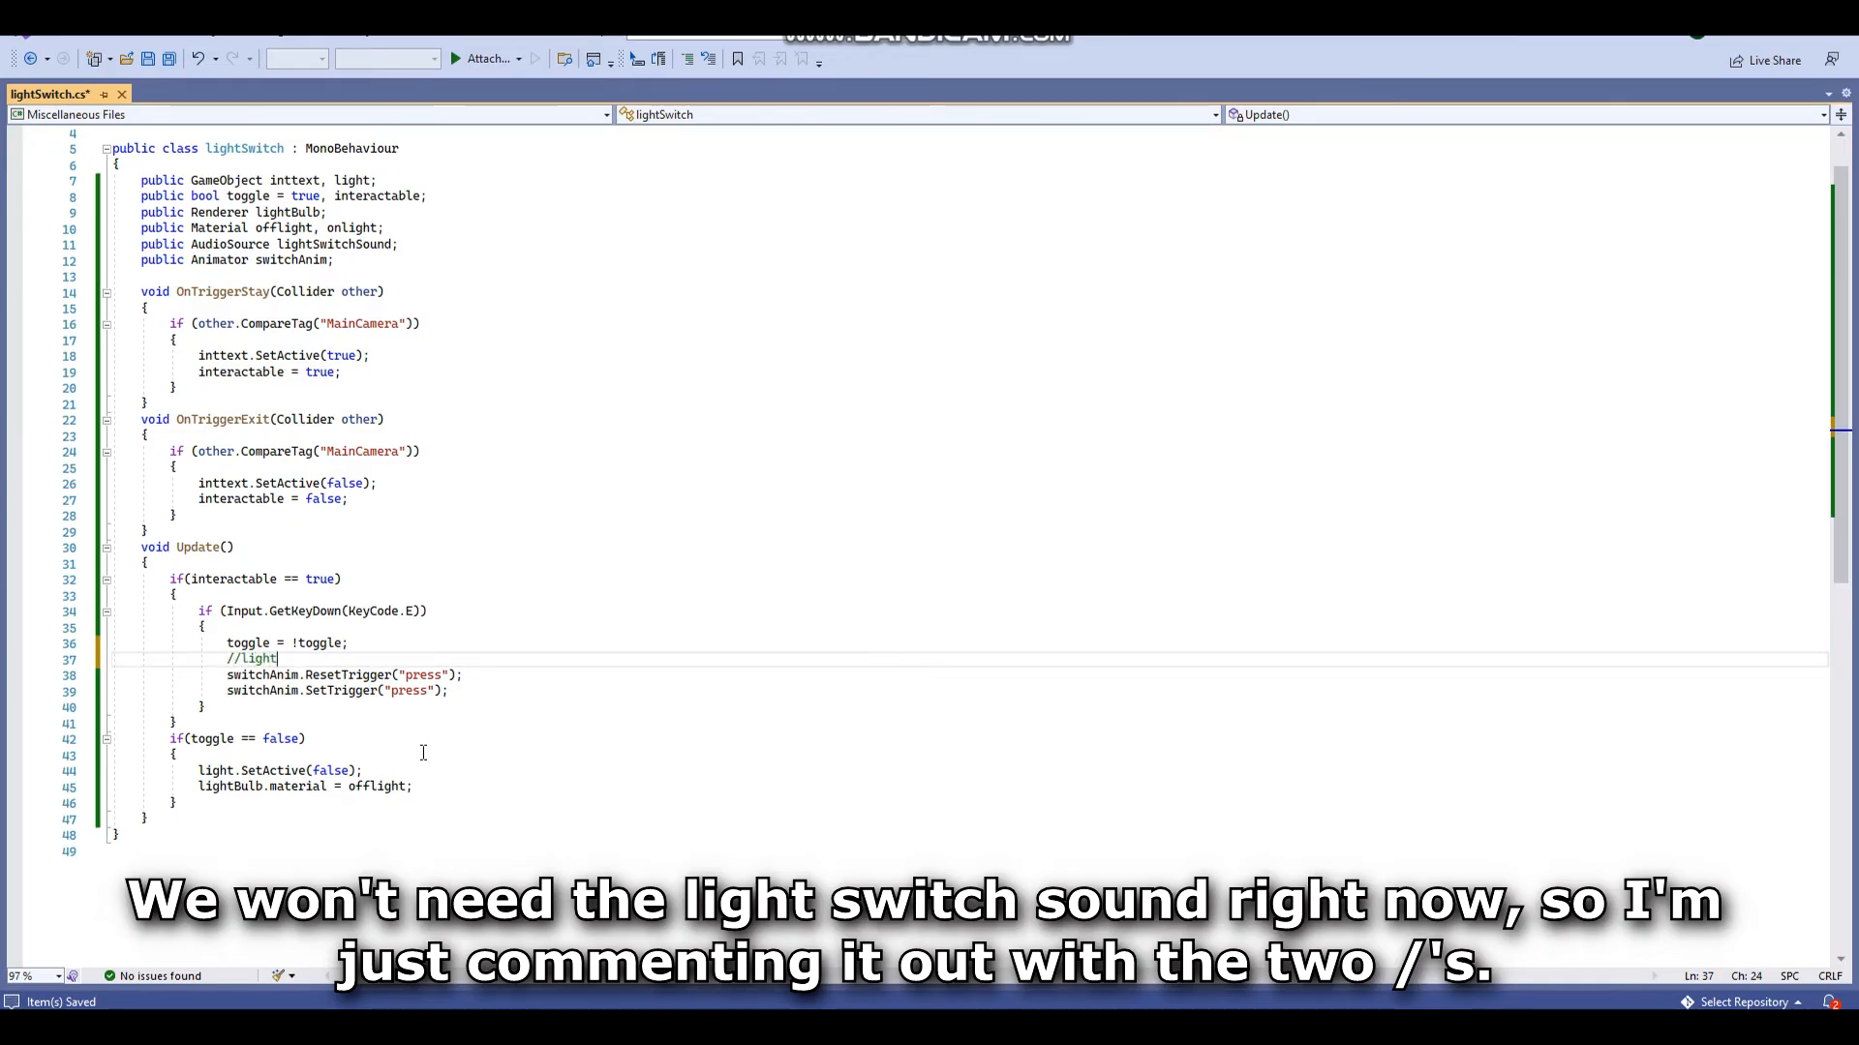
{"action": "type", "text": "SwitchSound.Play();"}
{"action": "key", "text": "ctrl+s"}
- Duplicate the if (toggle == false) block below itself and change the copy's condition to toggle == true
{"action": "scroll", "coordinate": [189, 754], "scroll_direction": "down", "scroll_amount": 1}
{"action": "left_click", "coordinate": [189, 754]}
{"action": "type", "text": "if (toggle == false) { light.SetActive(false); lightBulb.material = offlight; }"}
{"action": "left_click_drag", "start_coordinate": [311, 774], "coordinate": [294, 772]}
{"action": "type", "text": "true"}
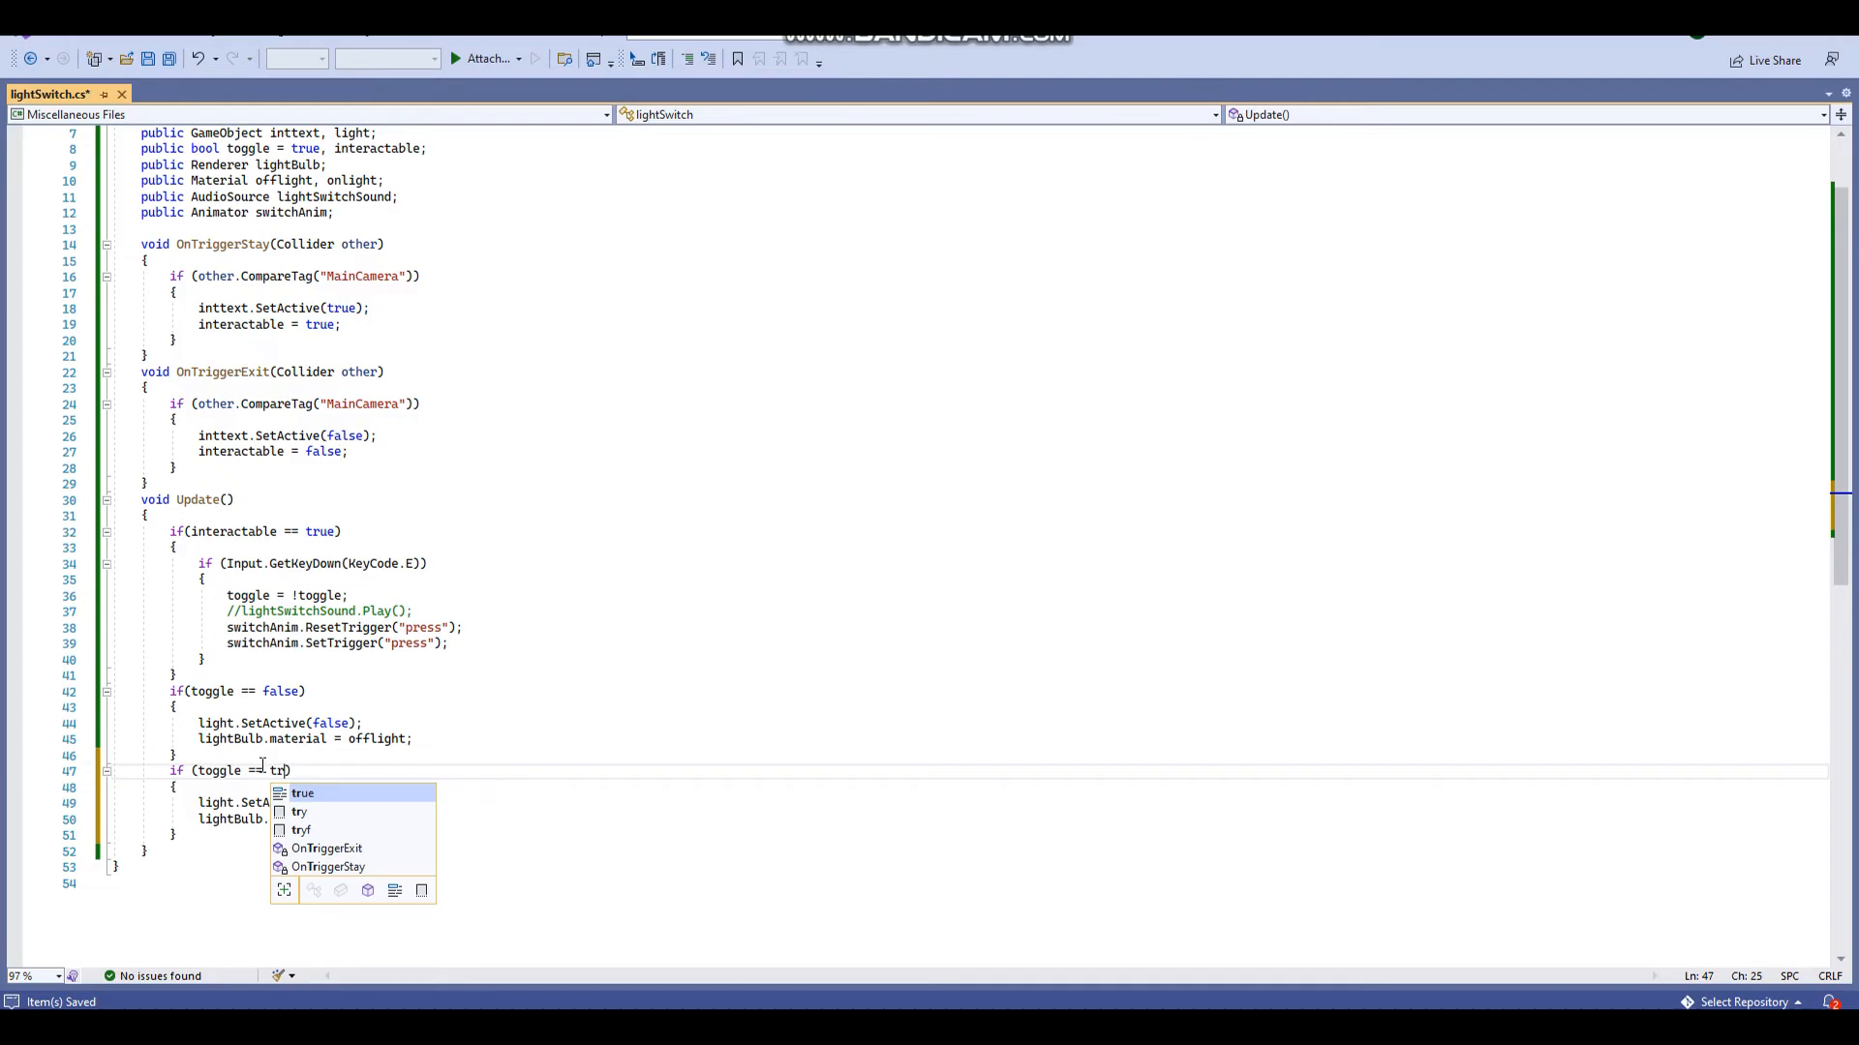
- In the toggle == true block, change the code to light.SetActive(true) and lightBulb.material = onlight, and save the script
{"action": "left_click", "coordinate": [241, 802]}
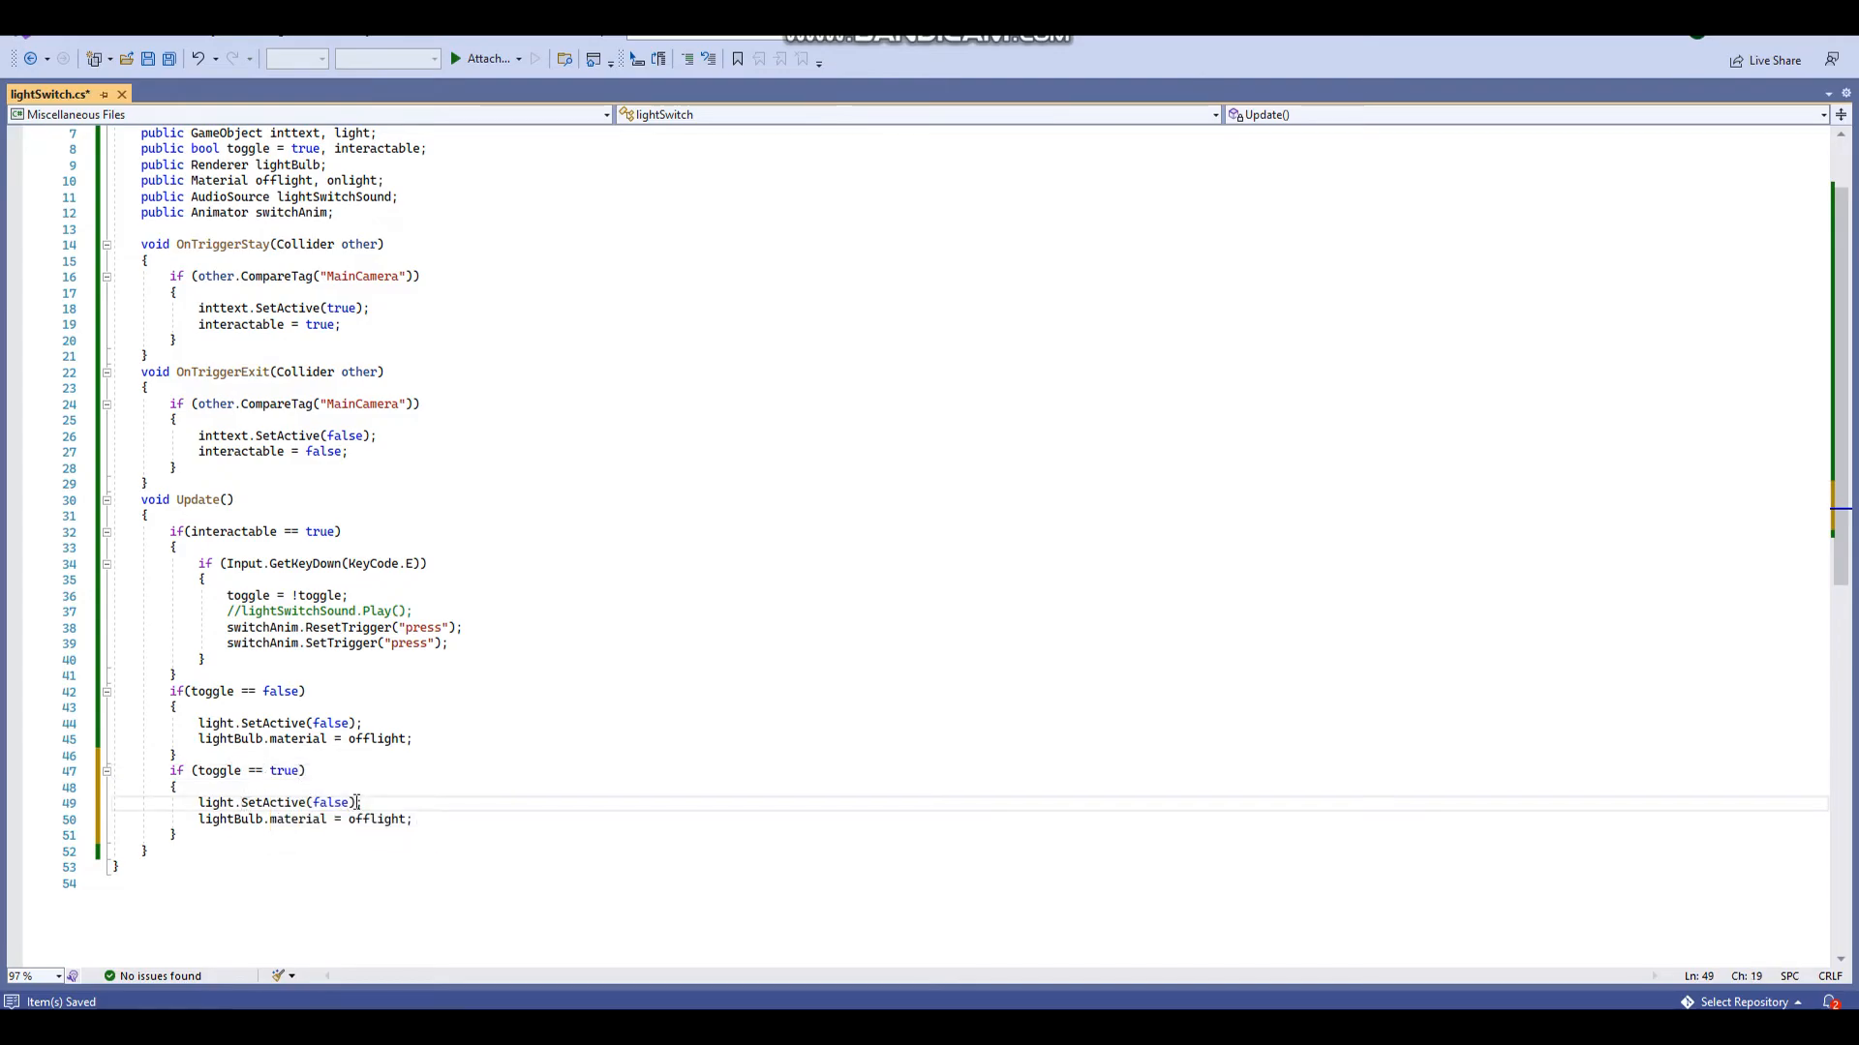
{"action": "left_click_drag", "start_coordinate": [350, 804], "coordinate": [312, 804]}
{"action": "type", "text": "true"}
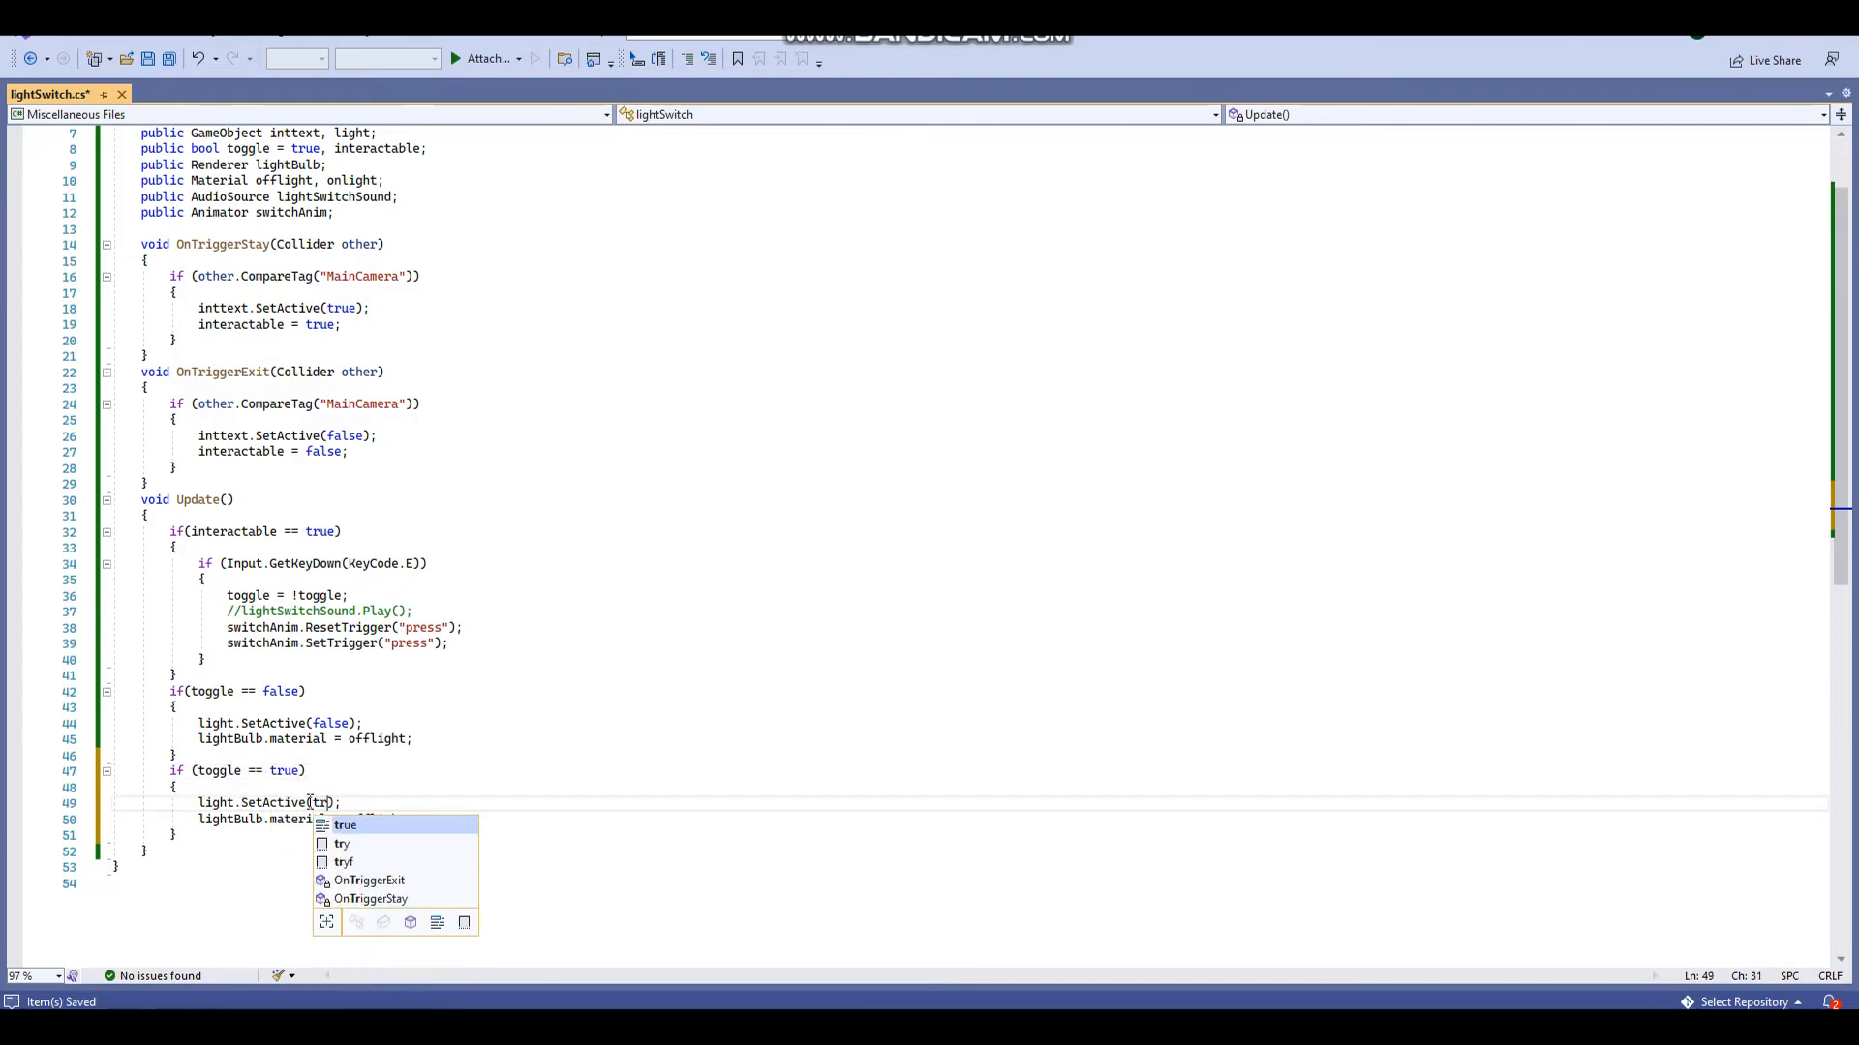
{"action": "left_click", "coordinate": [293, 823]}
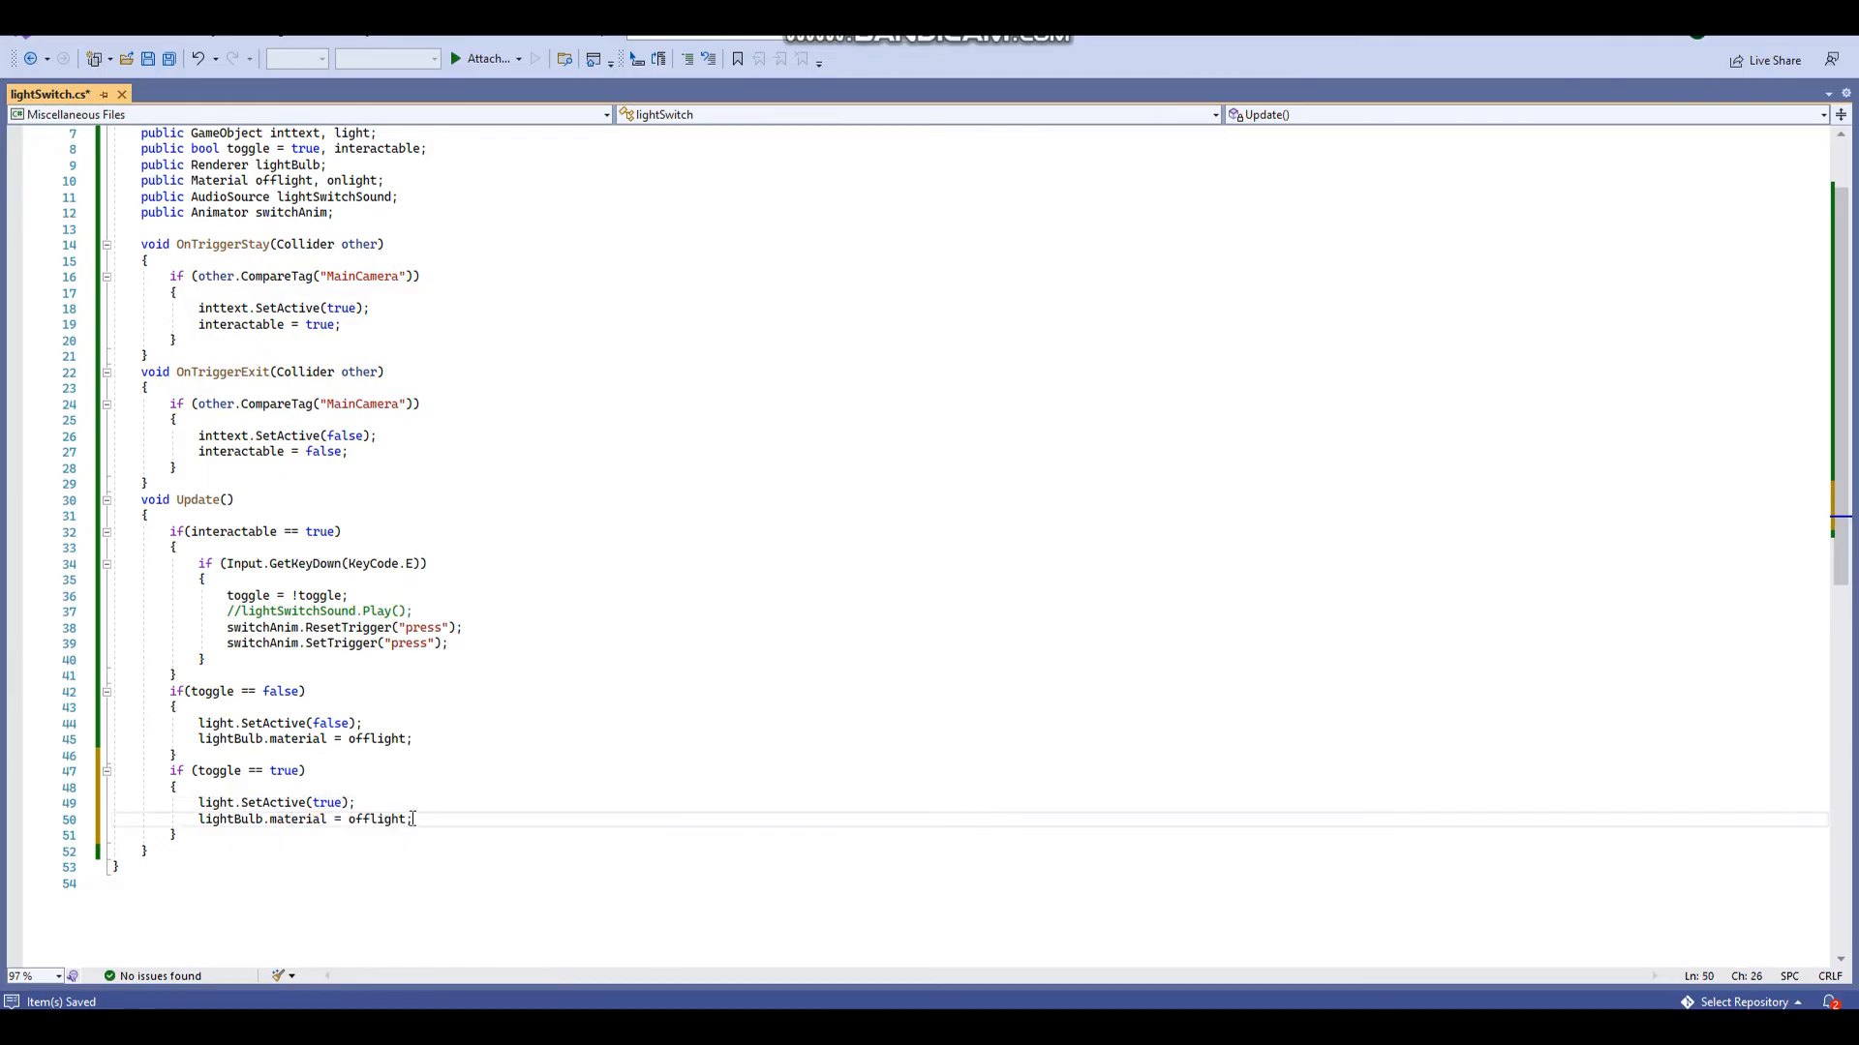
{"action": "left_click", "coordinate": [368, 820]}
{"action": "key", "text": "BackSpace"}
{"action": "key", "text": "BackSpace"}
{"action": "key", "text": "BackSpace"}
{"action": "type", "text": "on"}
{"action": "key", "text": "ctrl+s"}
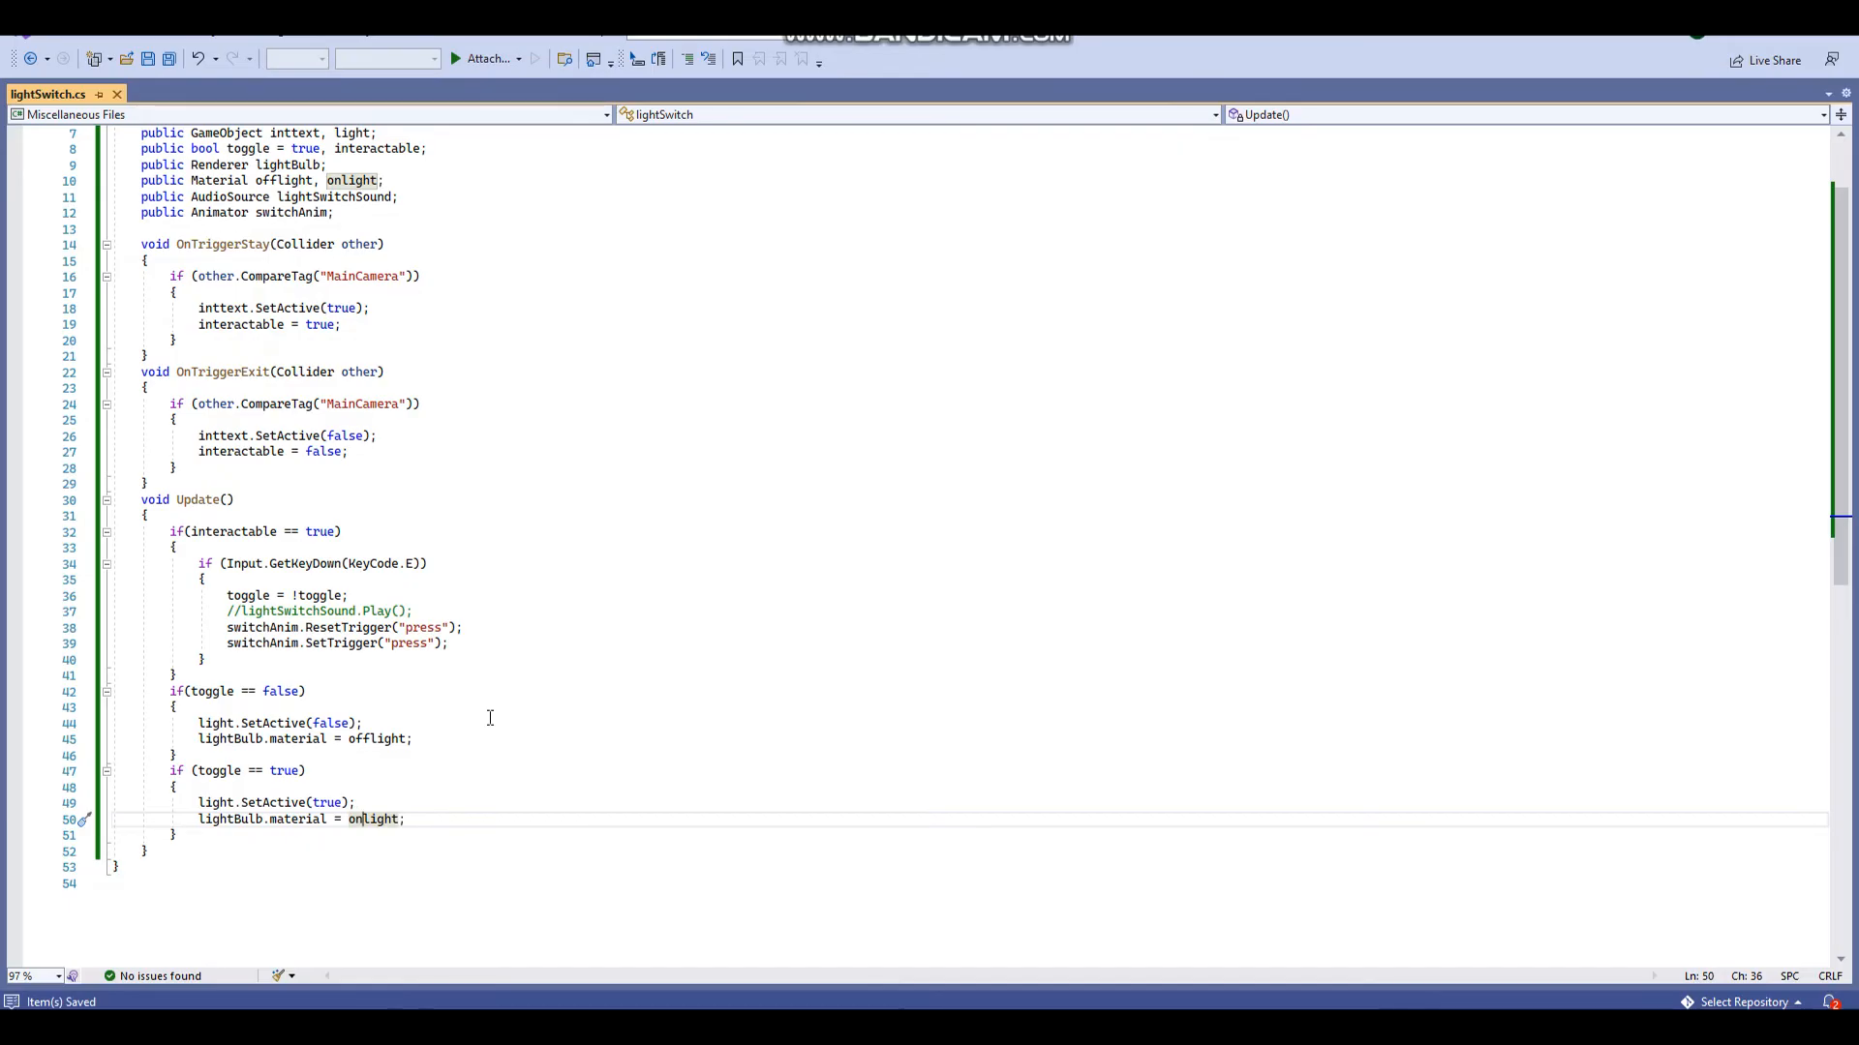
{"action": "scroll", "coordinate": [489, 714], "scroll_direction": "up", "scroll_amount": 2}
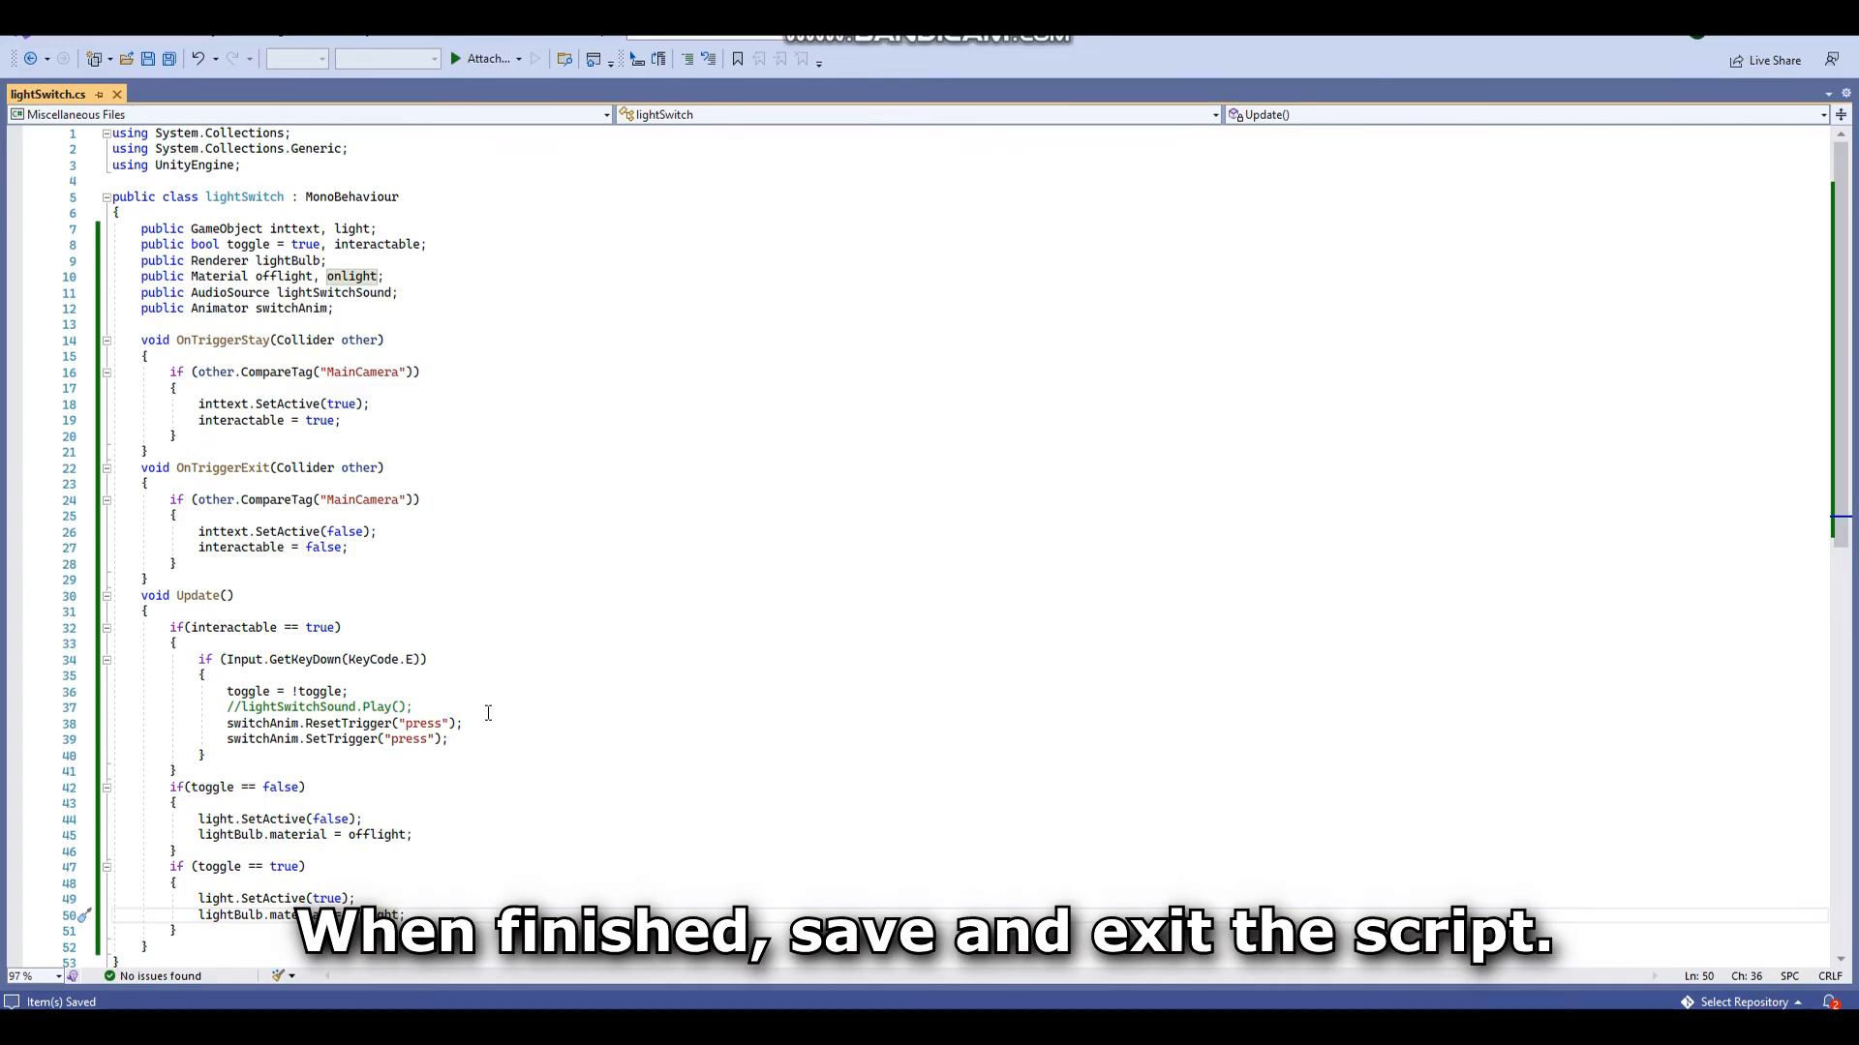
- Return to the Unity editor and attach the lightSwitch script to the parent light switch object
{"action": "scroll", "coordinate": [488, 715], "scroll_direction": "down", "scroll_amount": 1}
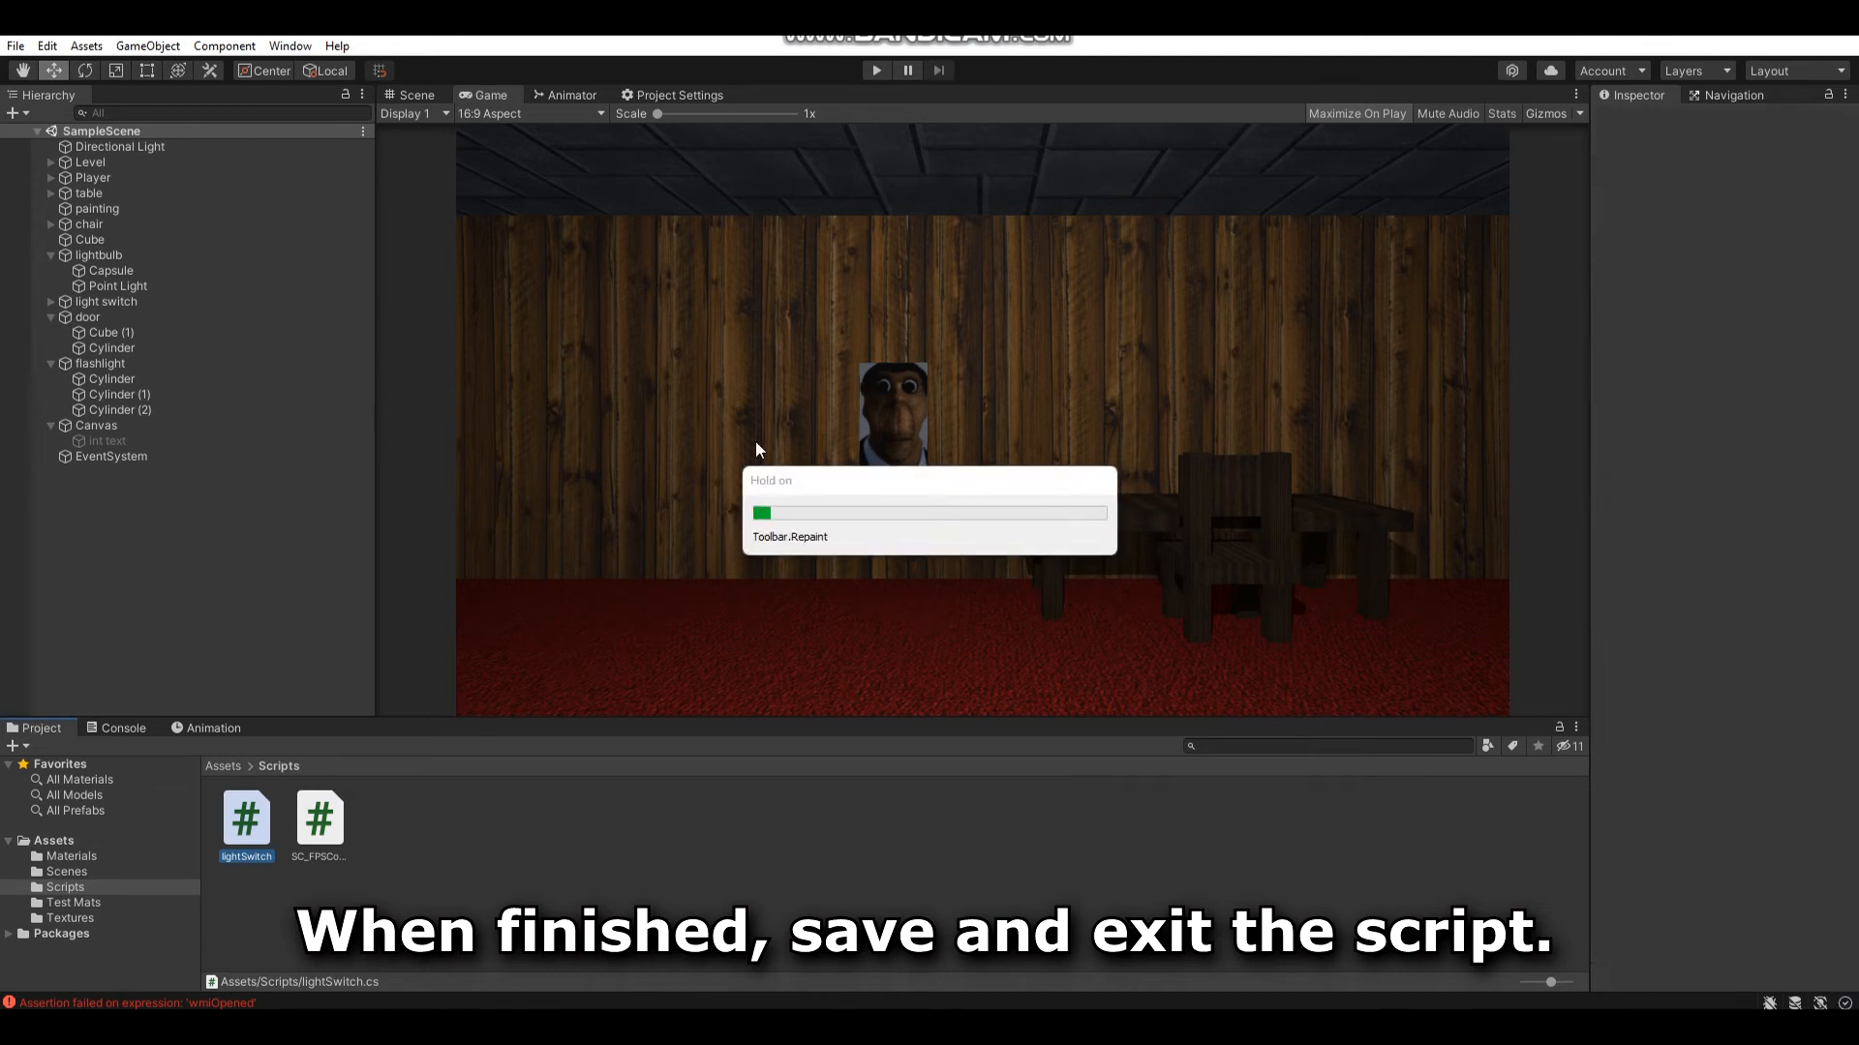
{"action": "left_click", "coordinate": [415, 98]}
{"action": "right_click_drag", "start_coordinate": [784, 386], "coordinate": [863, 404]}
{"action": "scroll", "coordinate": [914, 404], "scroll_direction": "up", "scroll_amount": 4}
{"action": "left_click", "coordinate": [957, 399]}
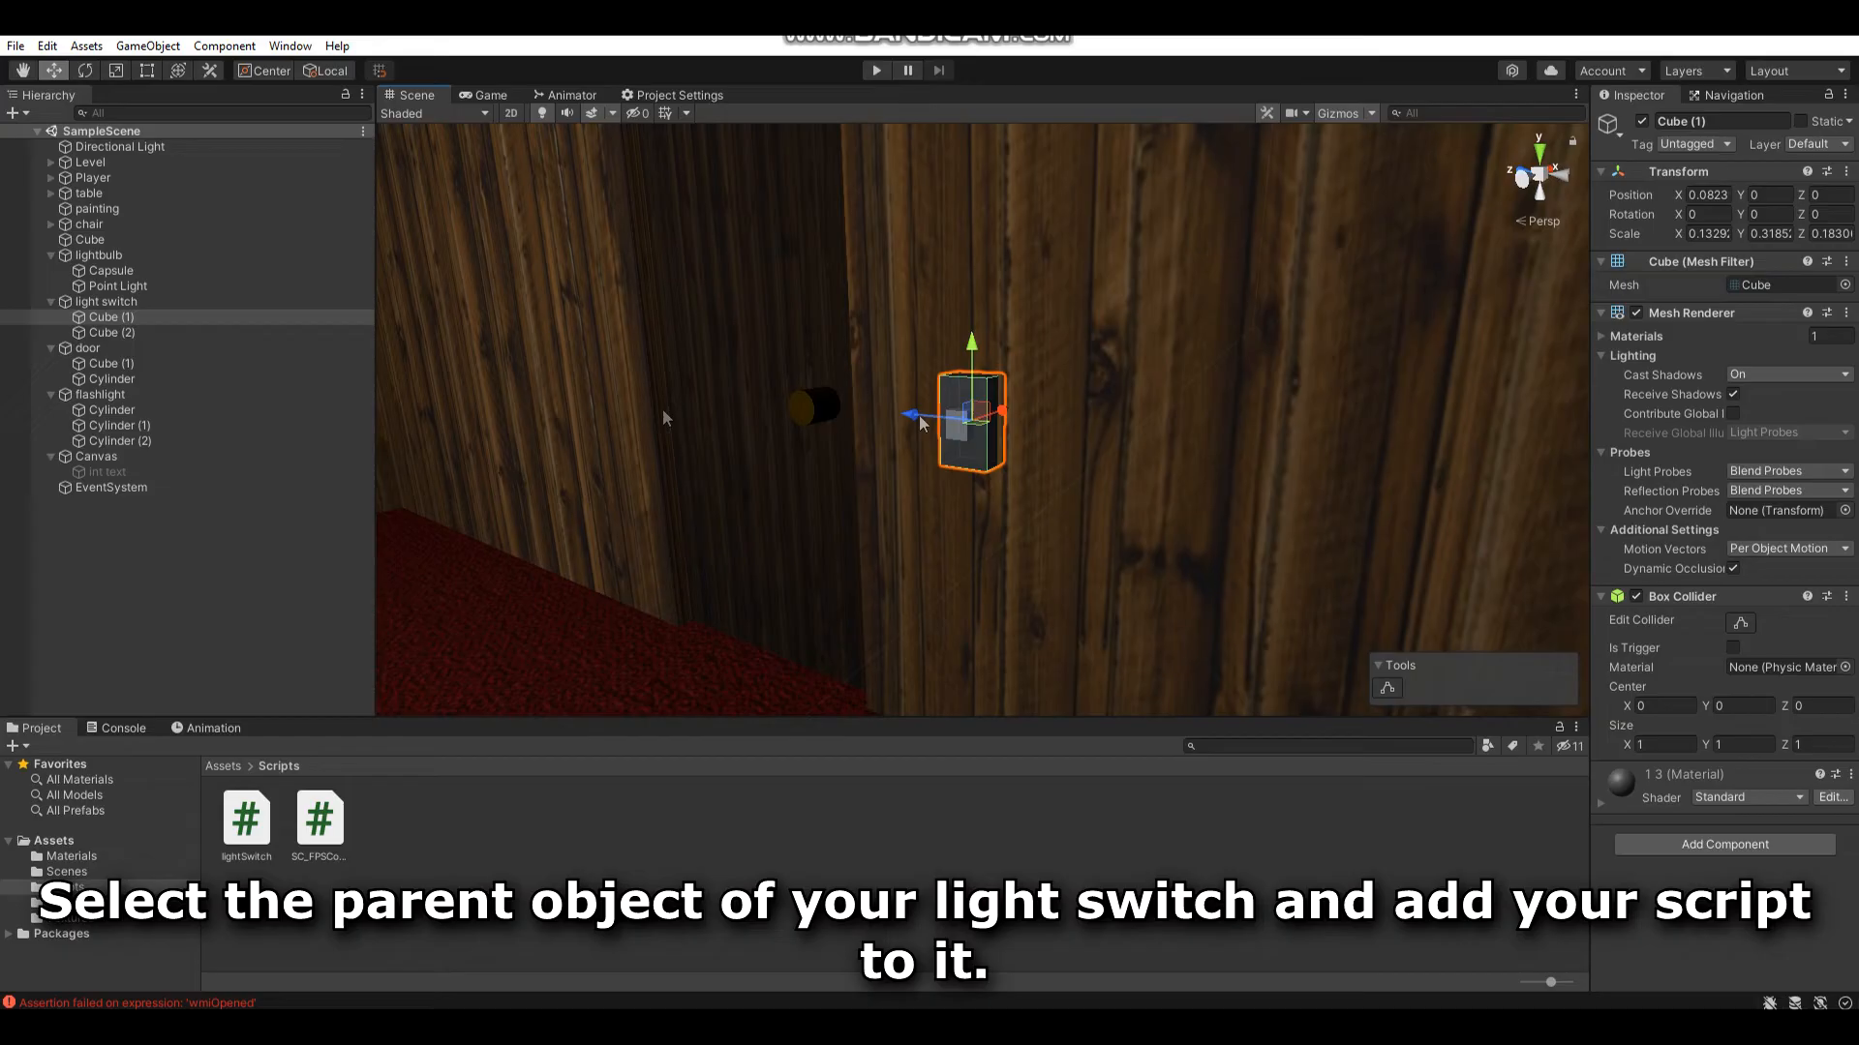
{"action": "left_click", "coordinate": [235, 301]}
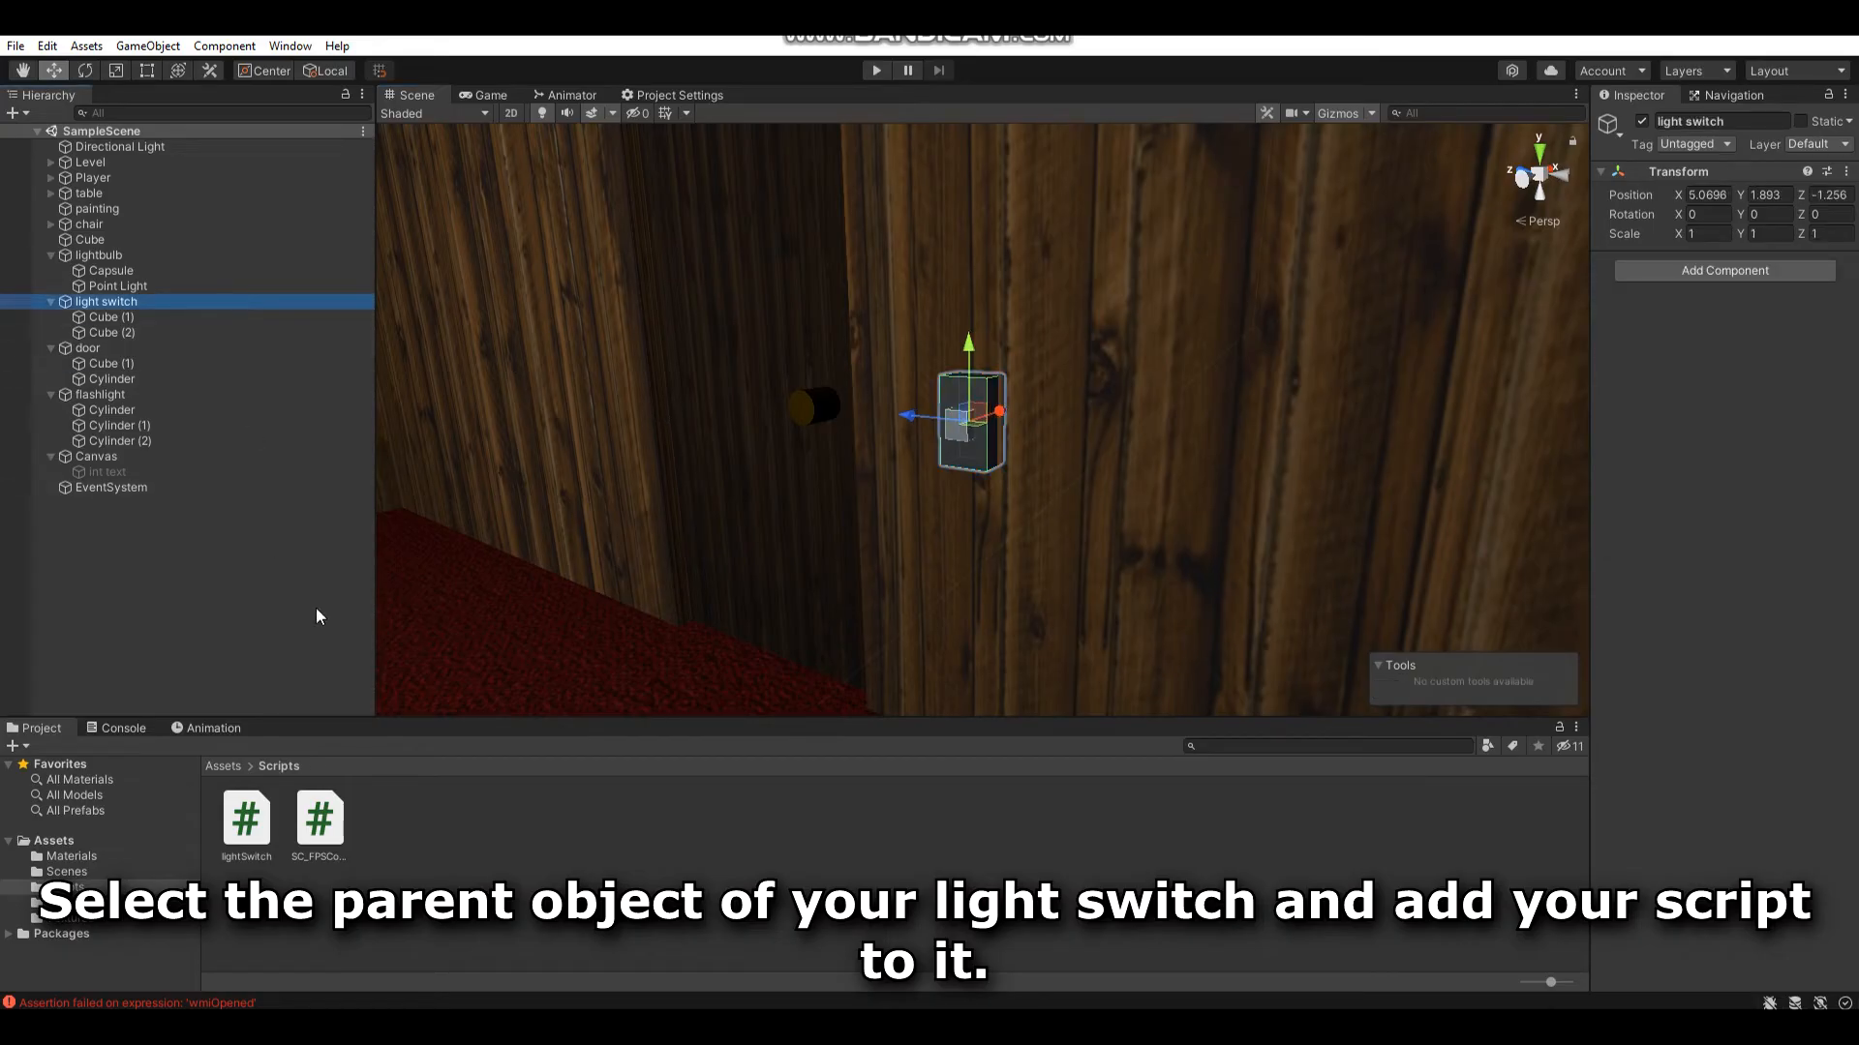
{"action": "left_click_drag", "start_coordinate": [238, 845], "coordinate": [1181, 826]}
{"action": "left_click_drag", "start_coordinate": [1348, 818], "coordinate": [1664, 752]}
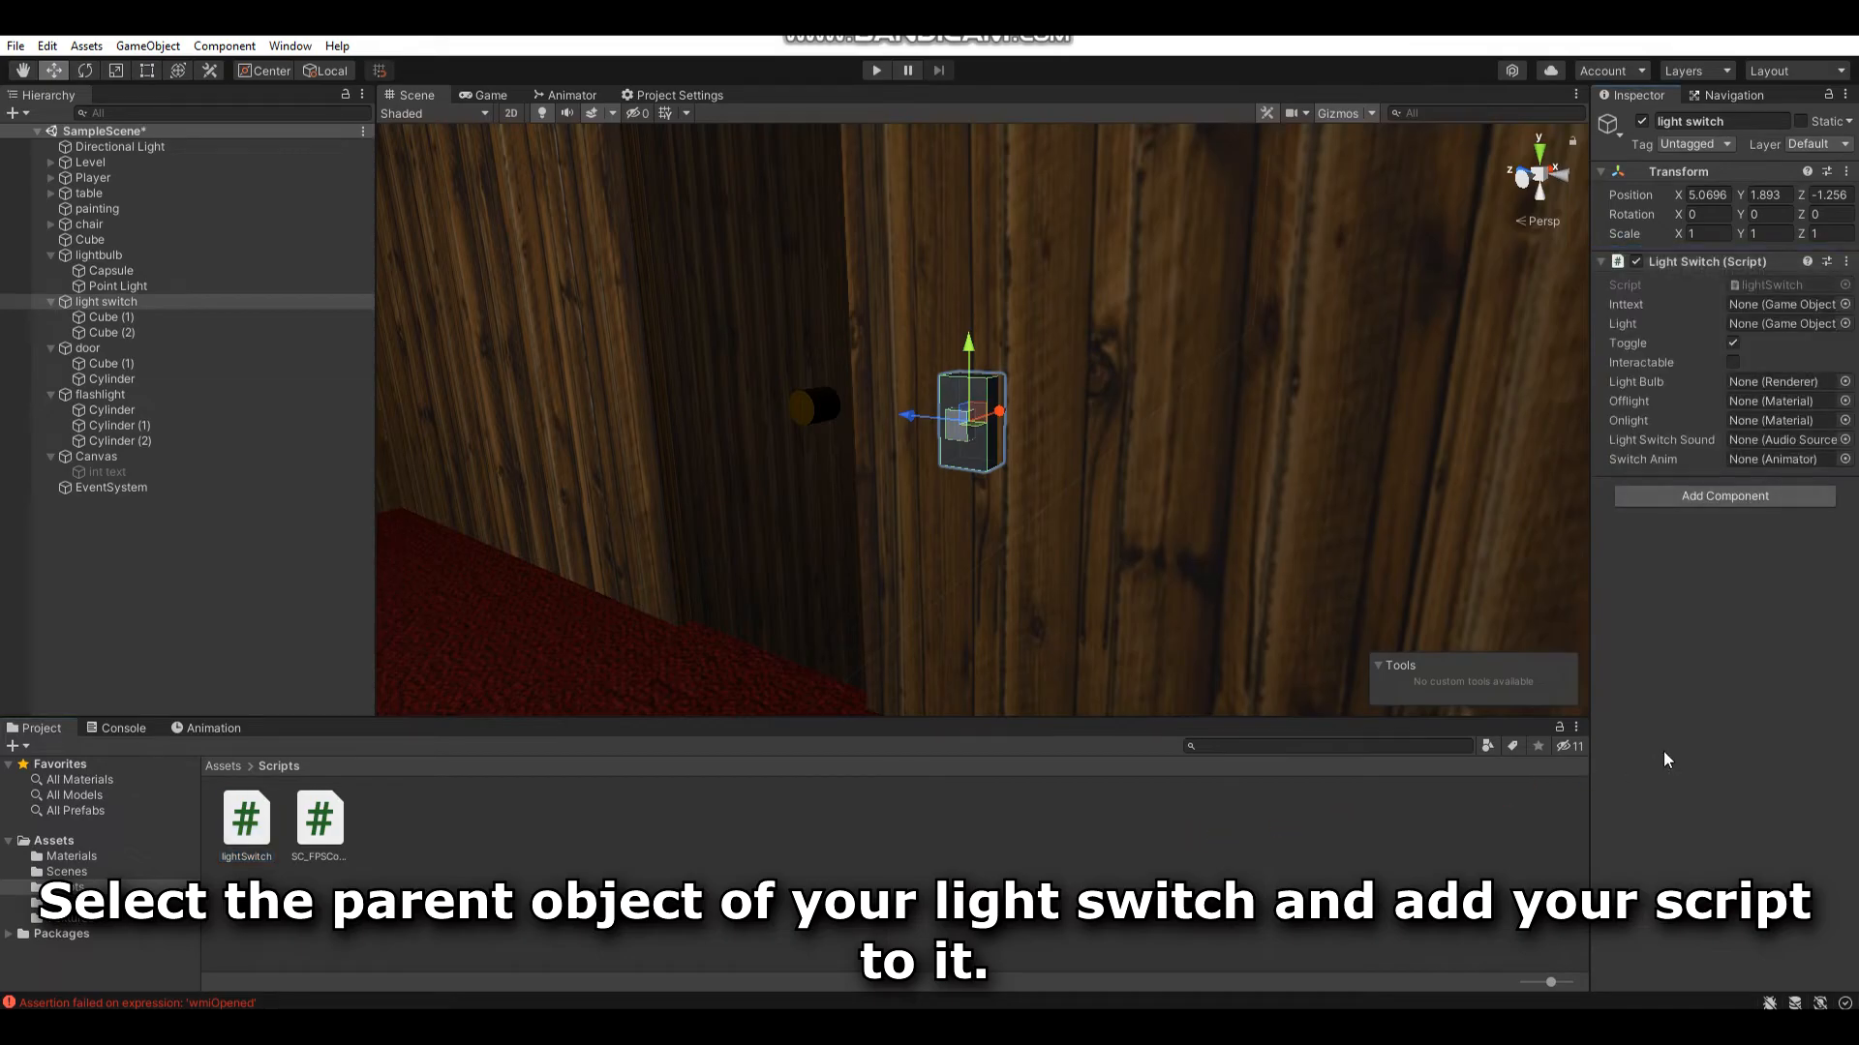
- Assign int text to Inttext, Point Light to Light, Capsule to Light Bulb, light 1 to Offlight and light to Onlight, and save the scene
{"action": "key", "text": "alt"}
{"action": "left_click_drag", "start_coordinate": [1167, 545], "coordinate": [1071, 556], "text": "alt"}
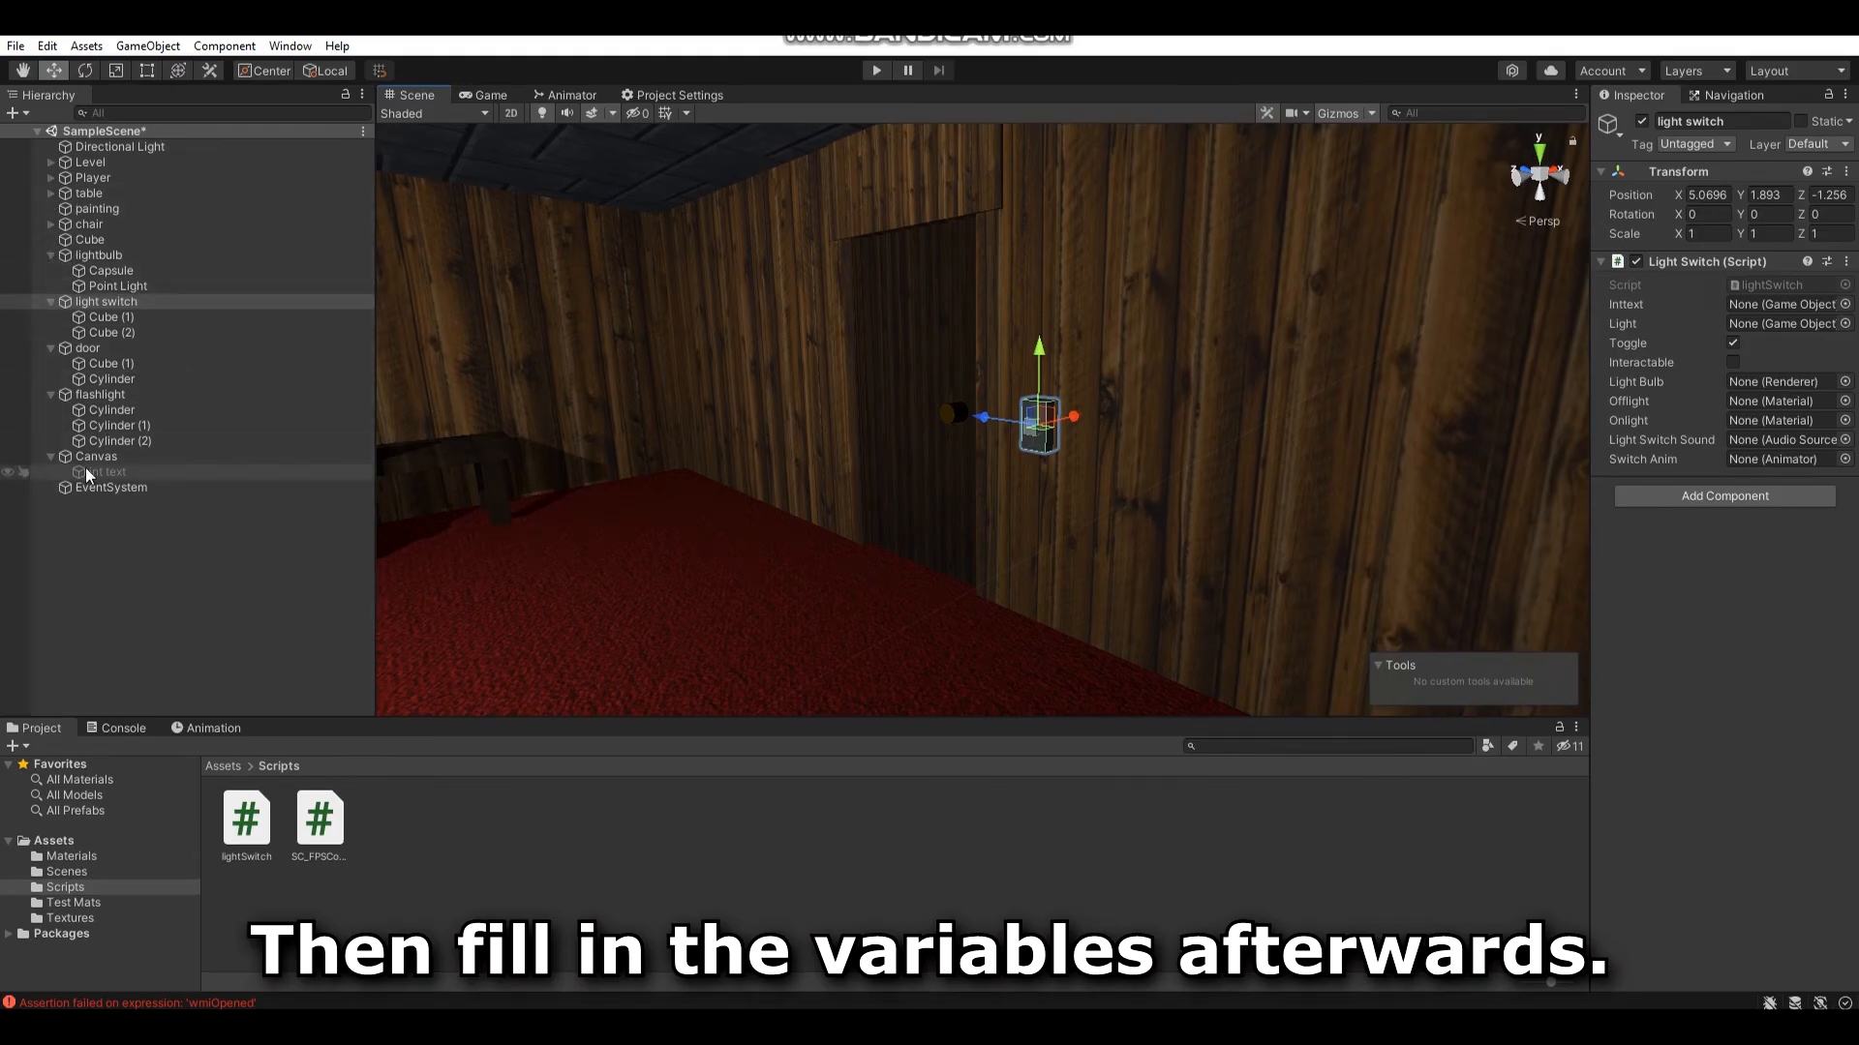
{"action": "left_click_drag", "start_coordinate": [1780, 305], "coordinate": [1780, 305]}
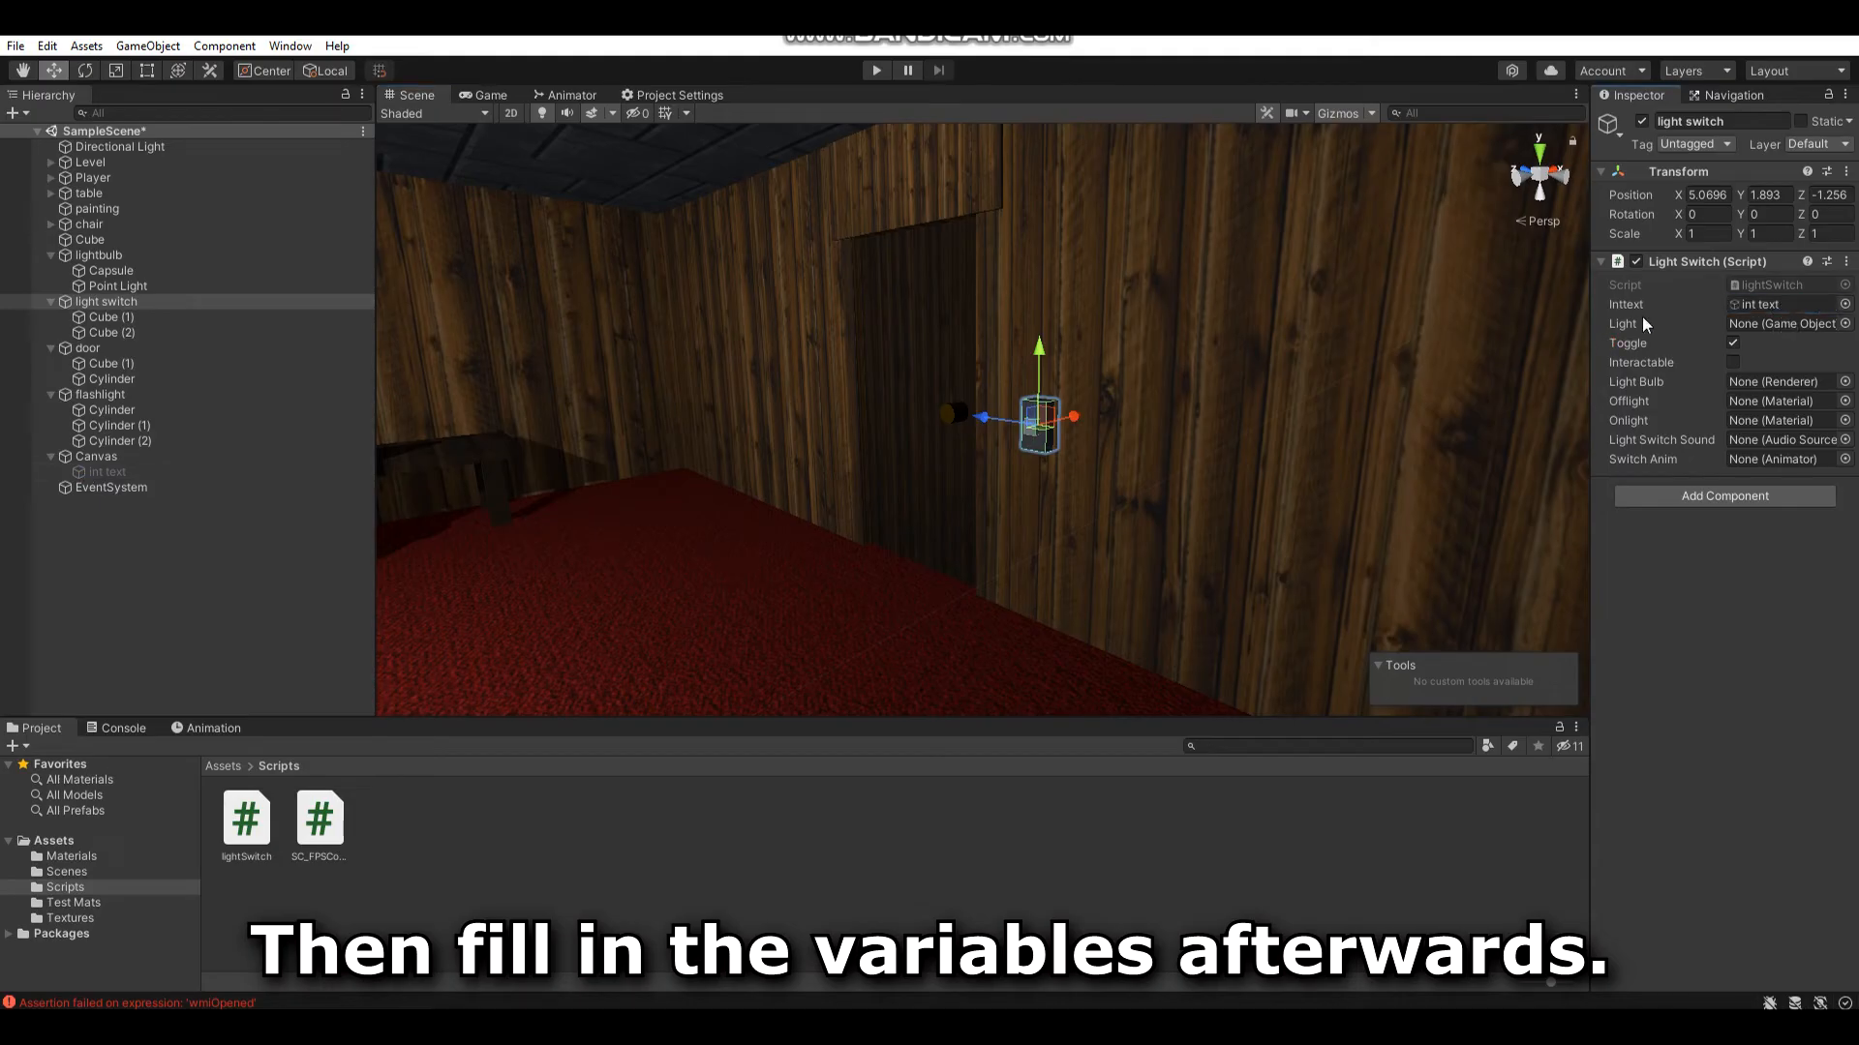
{"action": "right_click_drag", "start_coordinate": [1065, 337], "coordinate": [600, 271]}
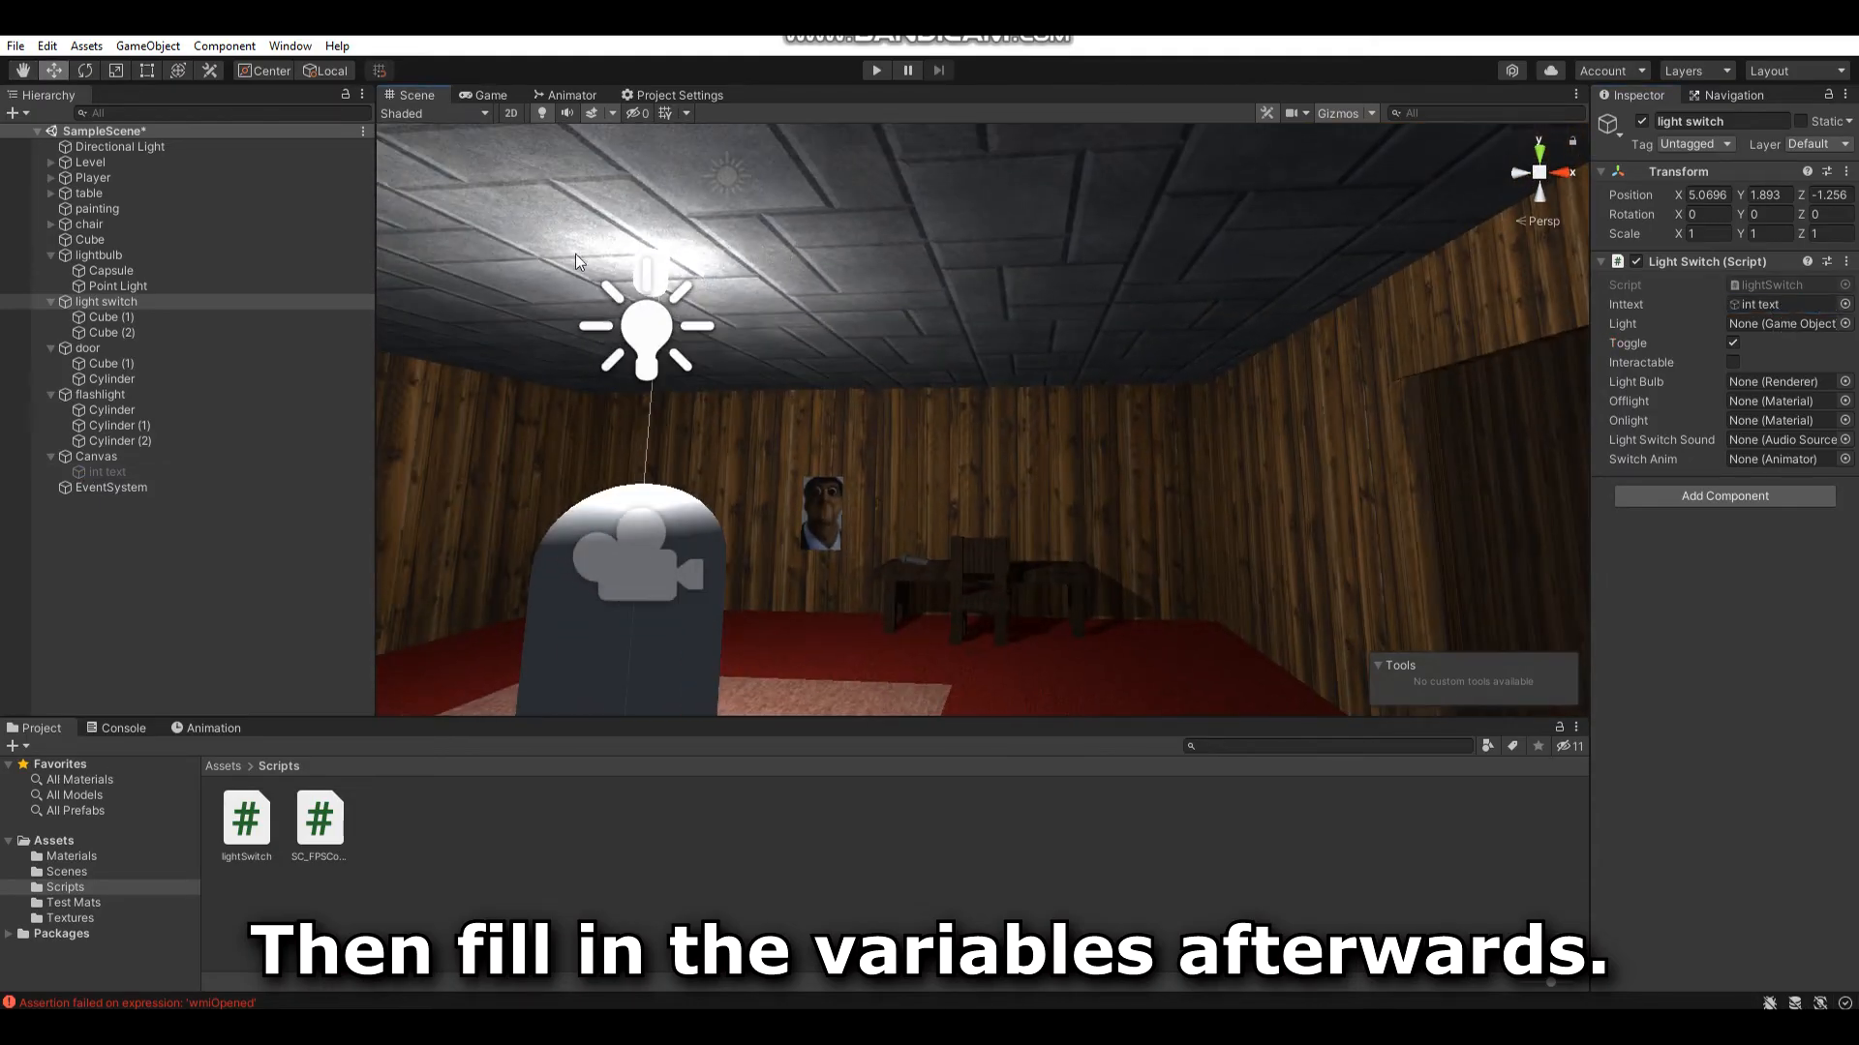
{"action": "left_click_drag", "start_coordinate": [141, 287], "coordinate": [1756, 324]}
{"action": "left_click_drag", "start_coordinate": [172, 273], "coordinate": [1756, 386]}
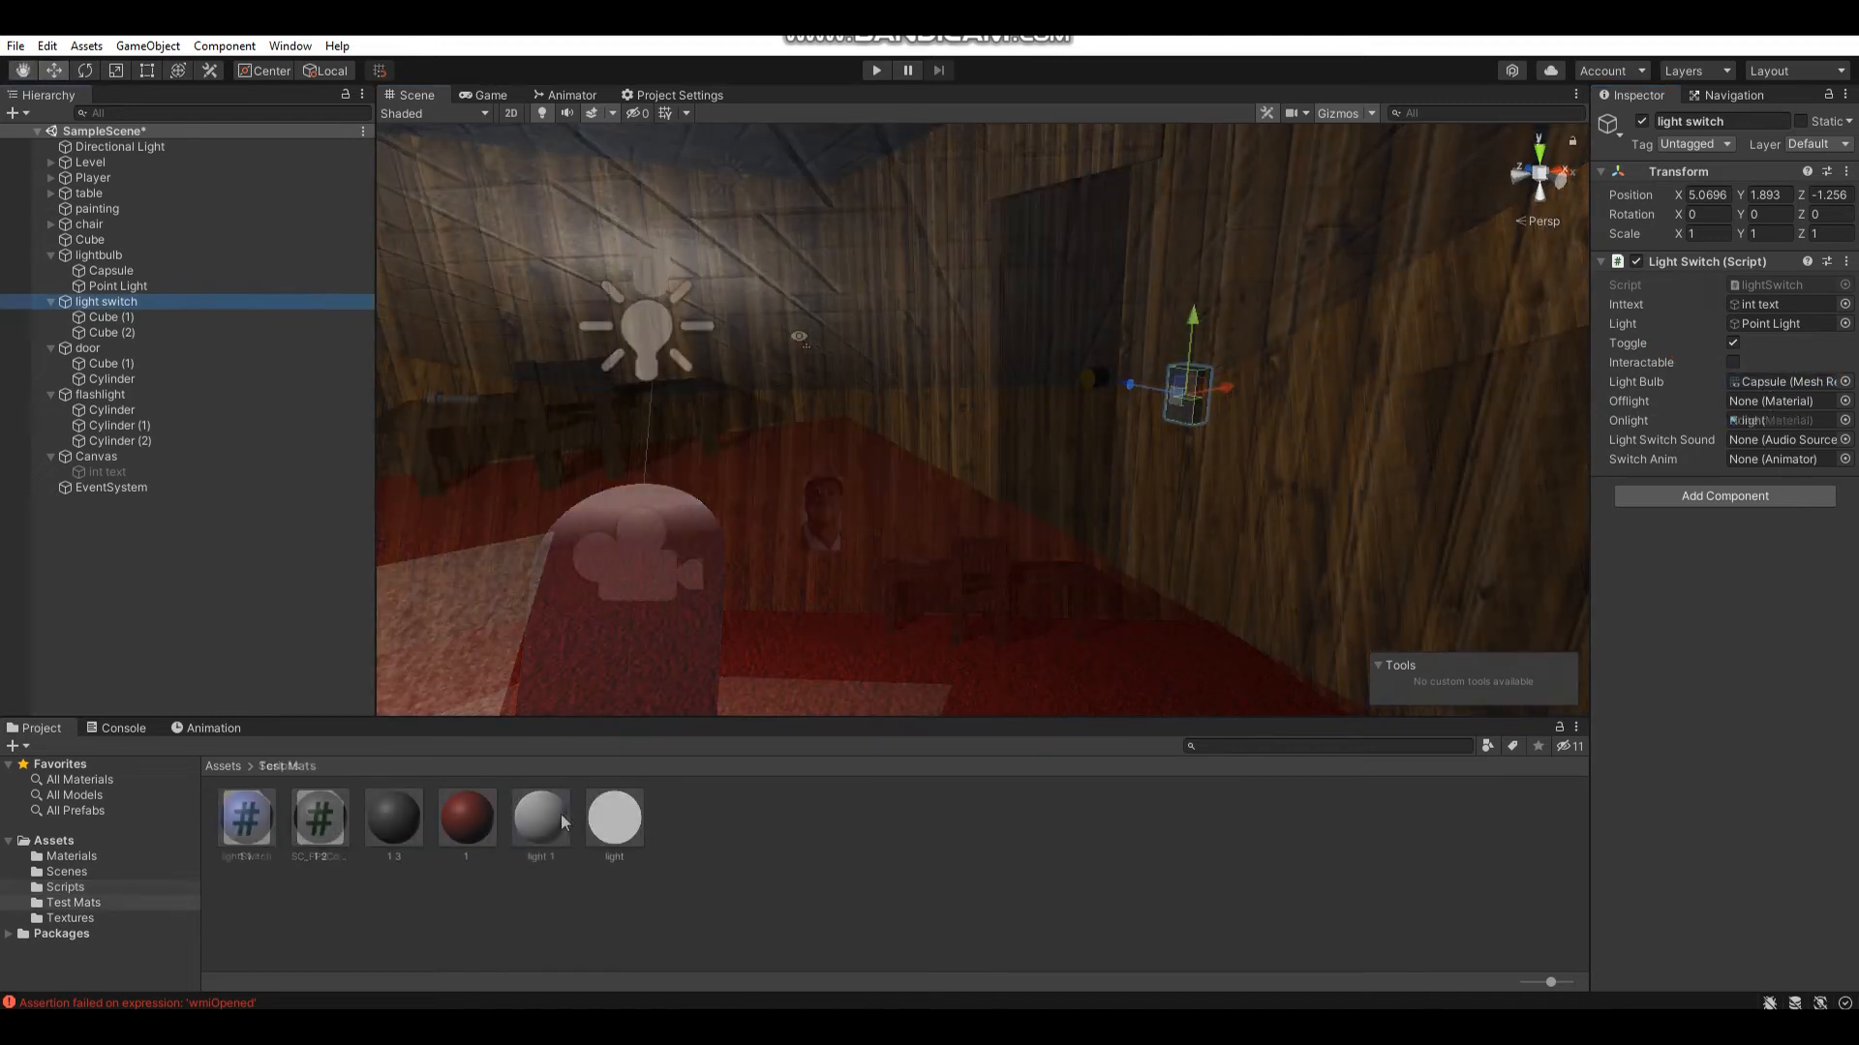
{"action": "left_click_drag", "start_coordinate": [565, 823], "coordinate": [1781, 401]}
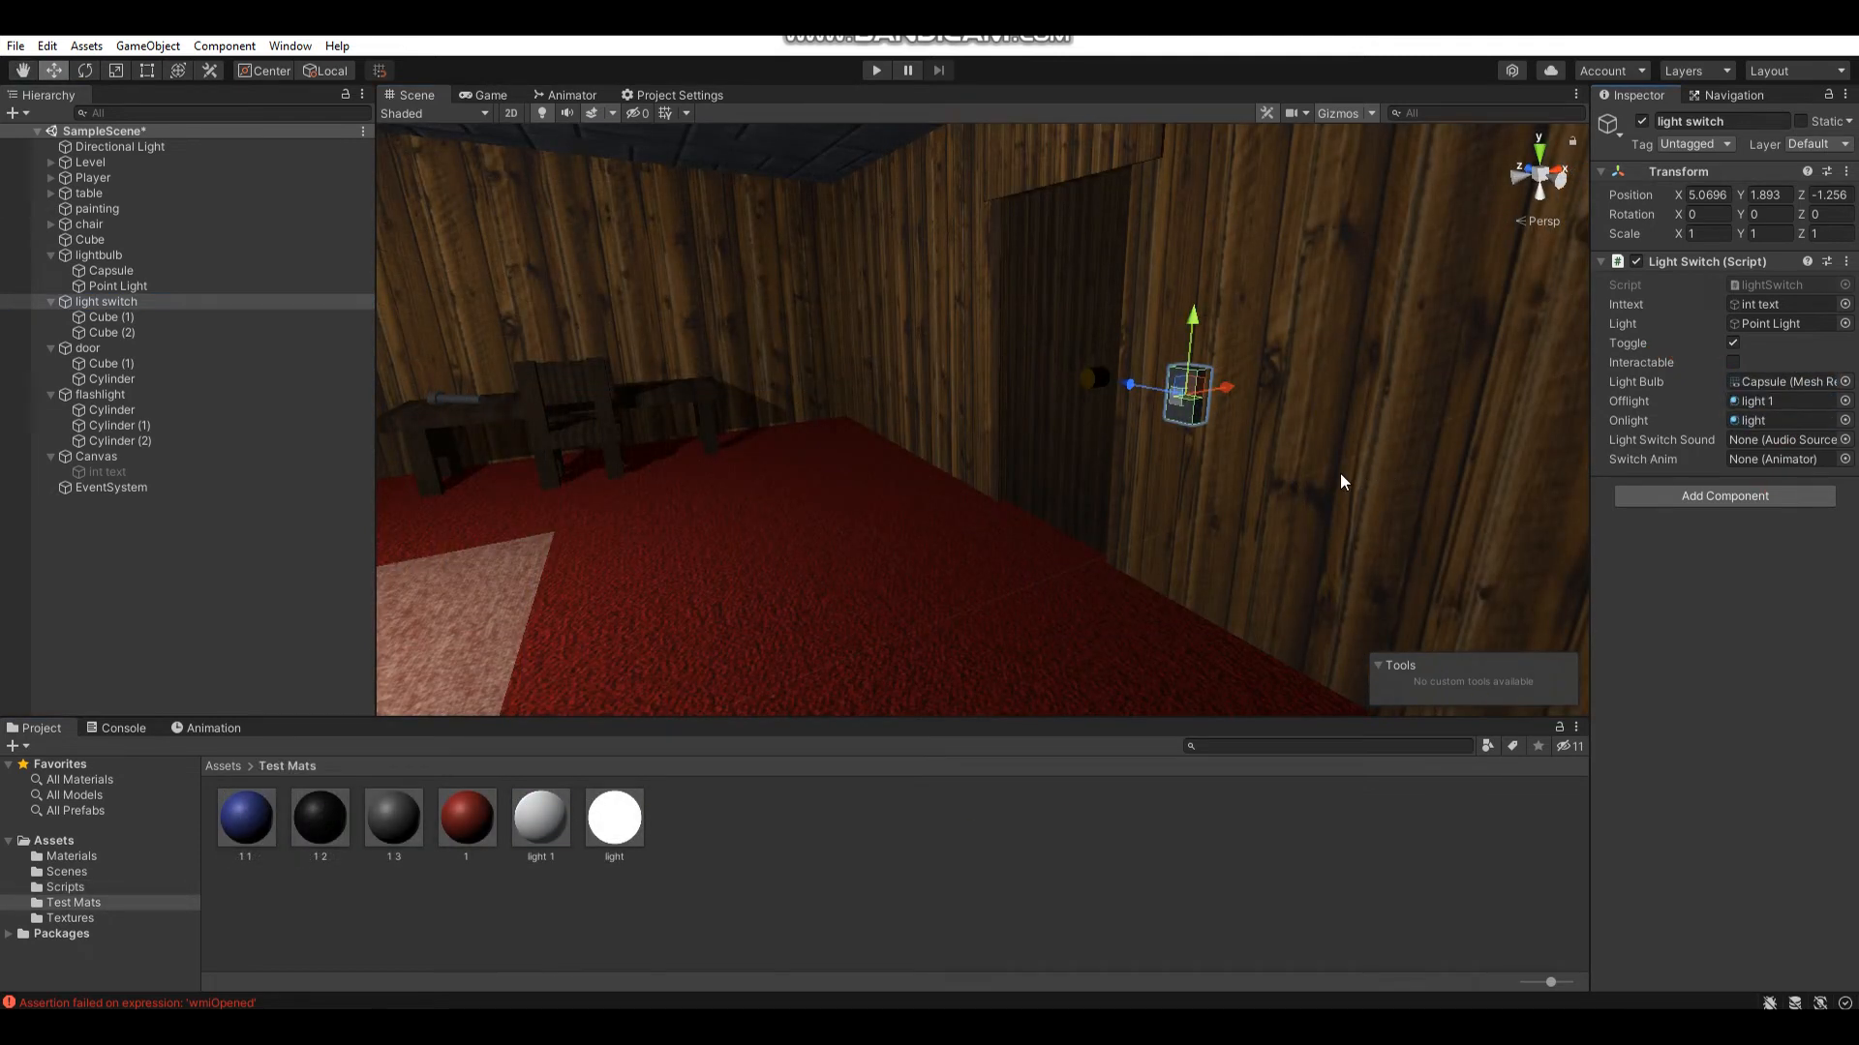
{"action": "key", "text": "ctrl+s"}
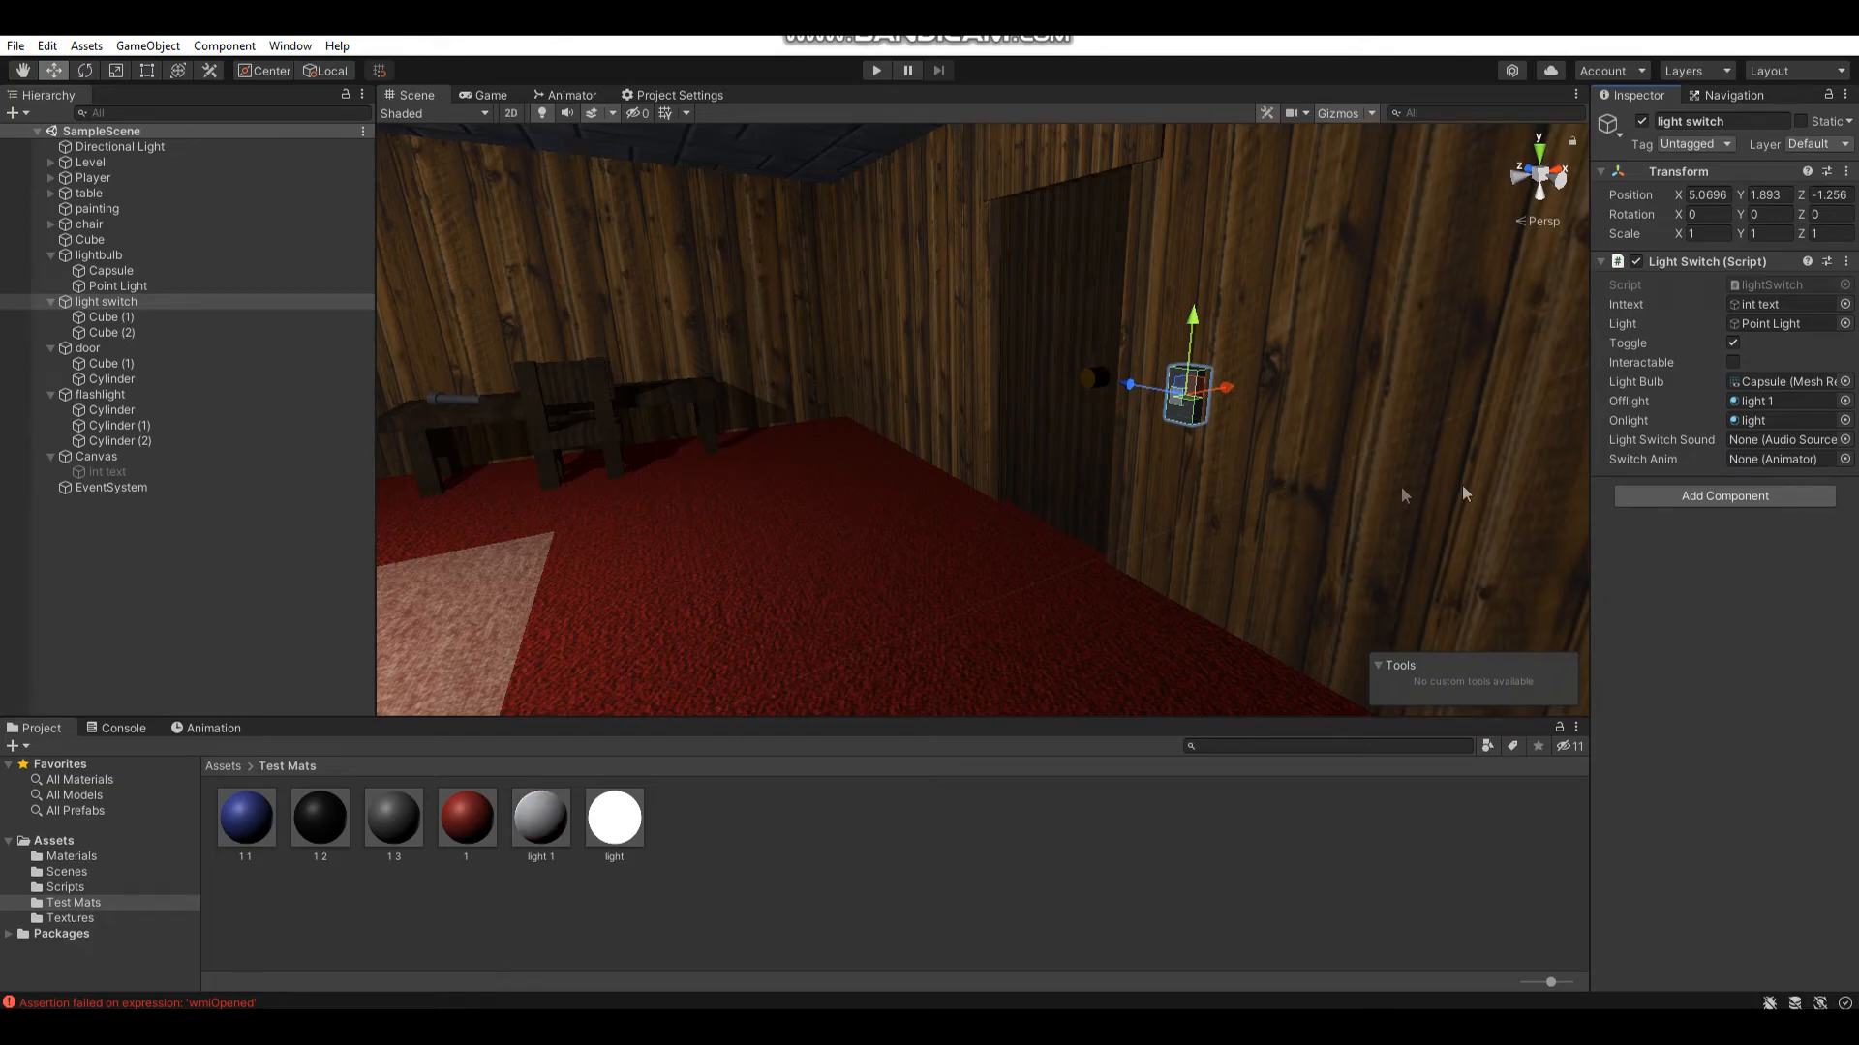
- Add a Rigidbody to the light switch with Continuous collision detection and freeze its position and rotation on X, Y and Z
{"action": "right_click_drag", "start_coordinate": [1388, 511], "coordinate": [1568, 486]}
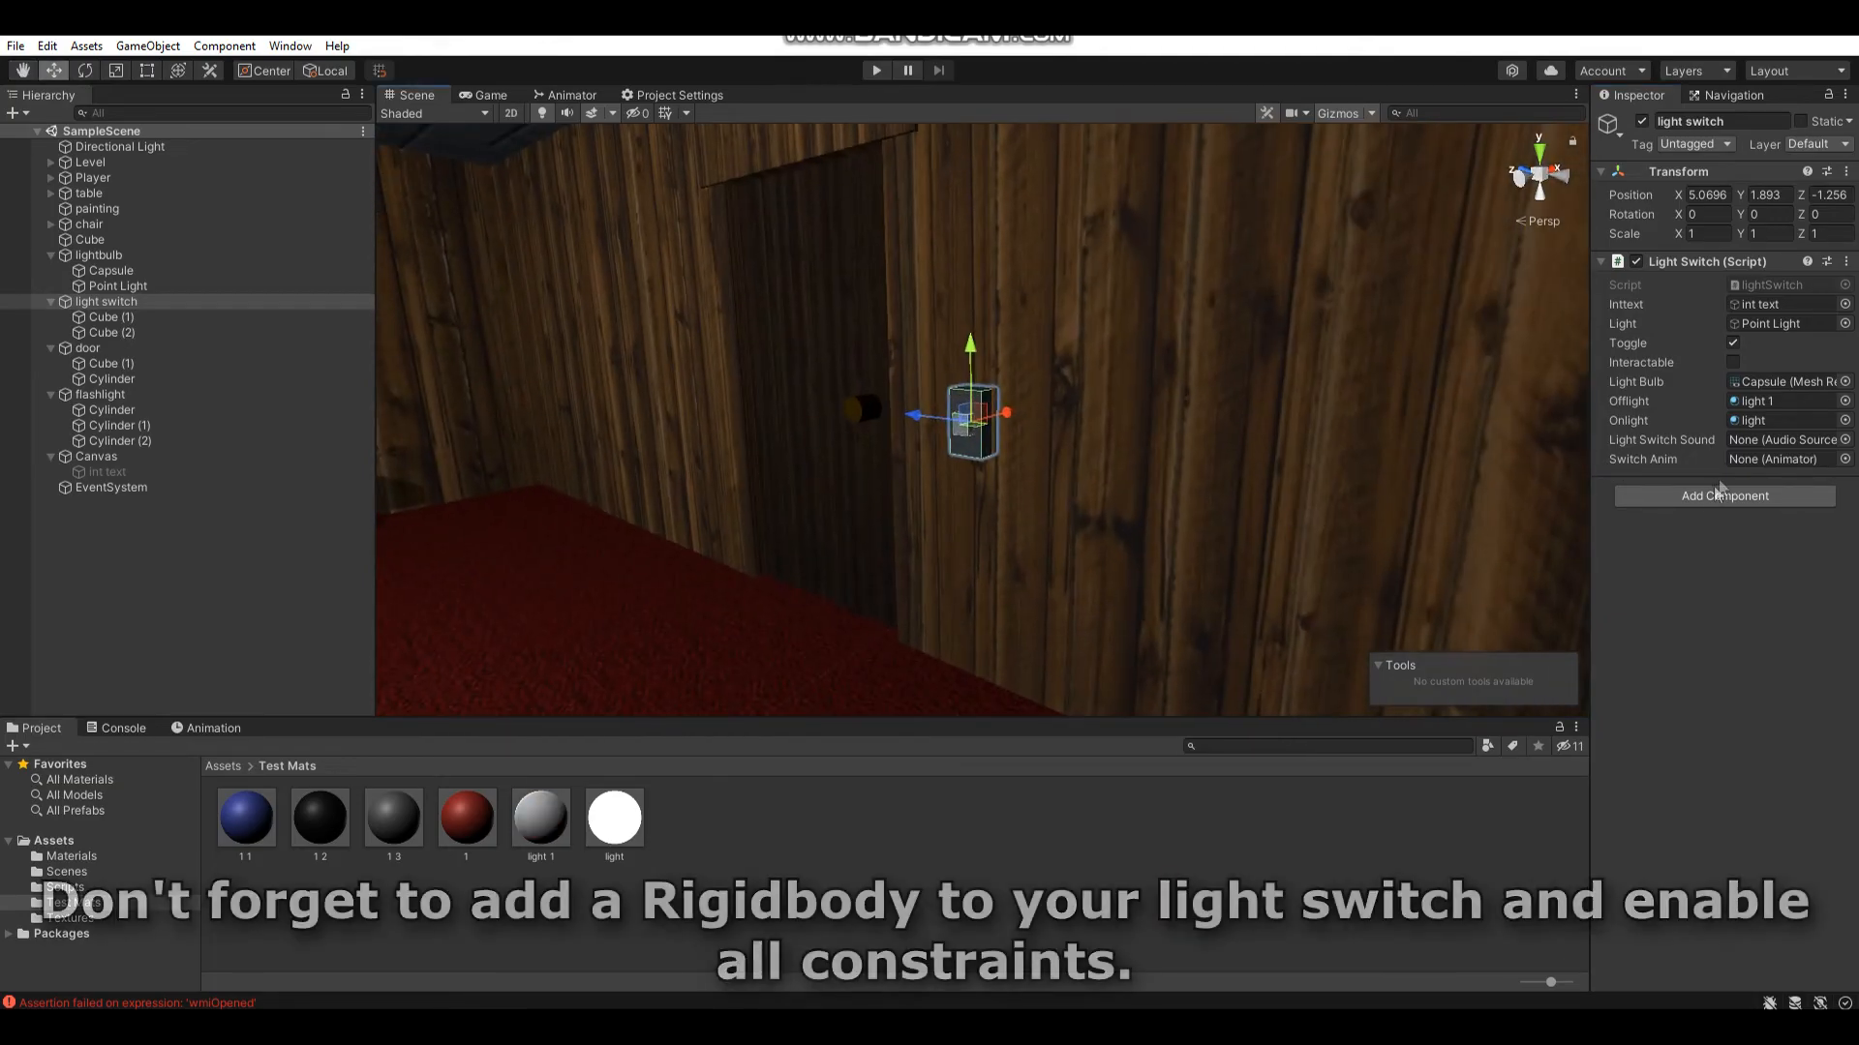
{"action": "left_click", "coordinate": [1704, 502]}
{"action": "type", "text": "rigi"}
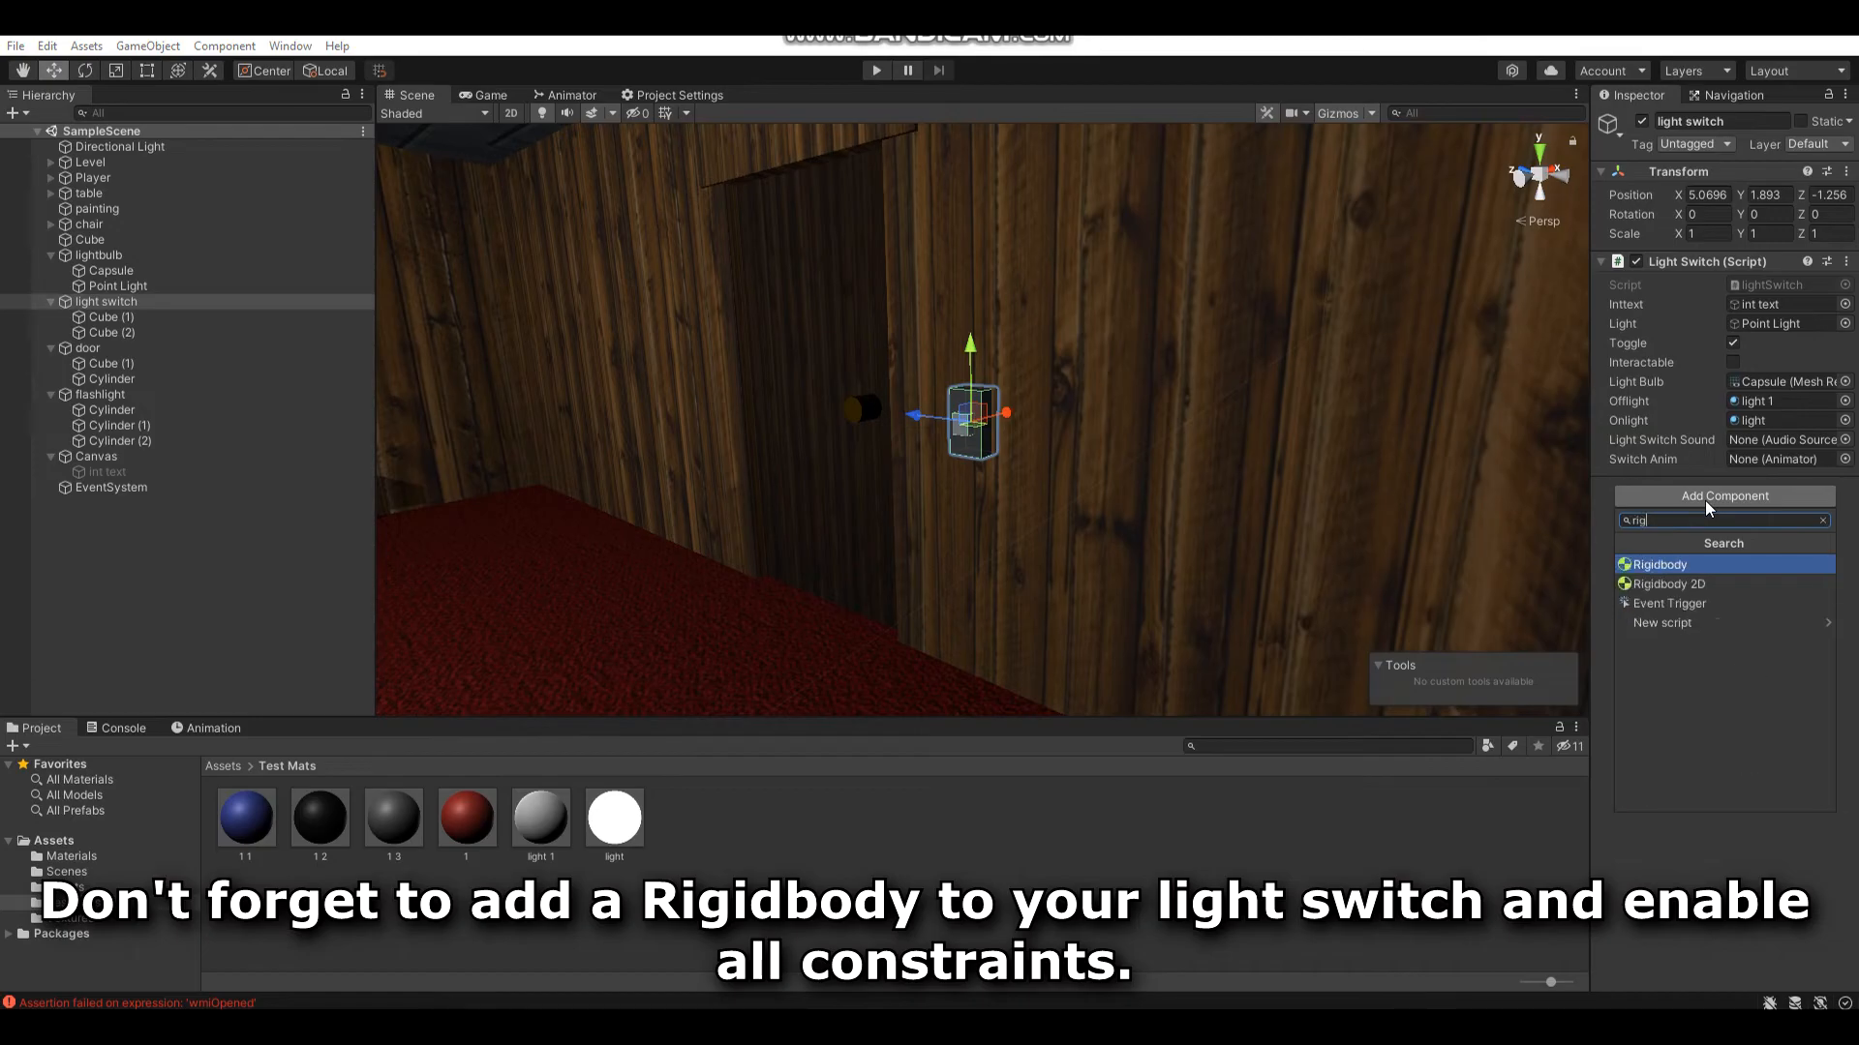
{"action": "left_click", "coordinate": [1687, 564]}
{"action": "left_click", "coordinate": [1751, 627]}
{"action": "left_click", "coordinate": [1619, 662]}
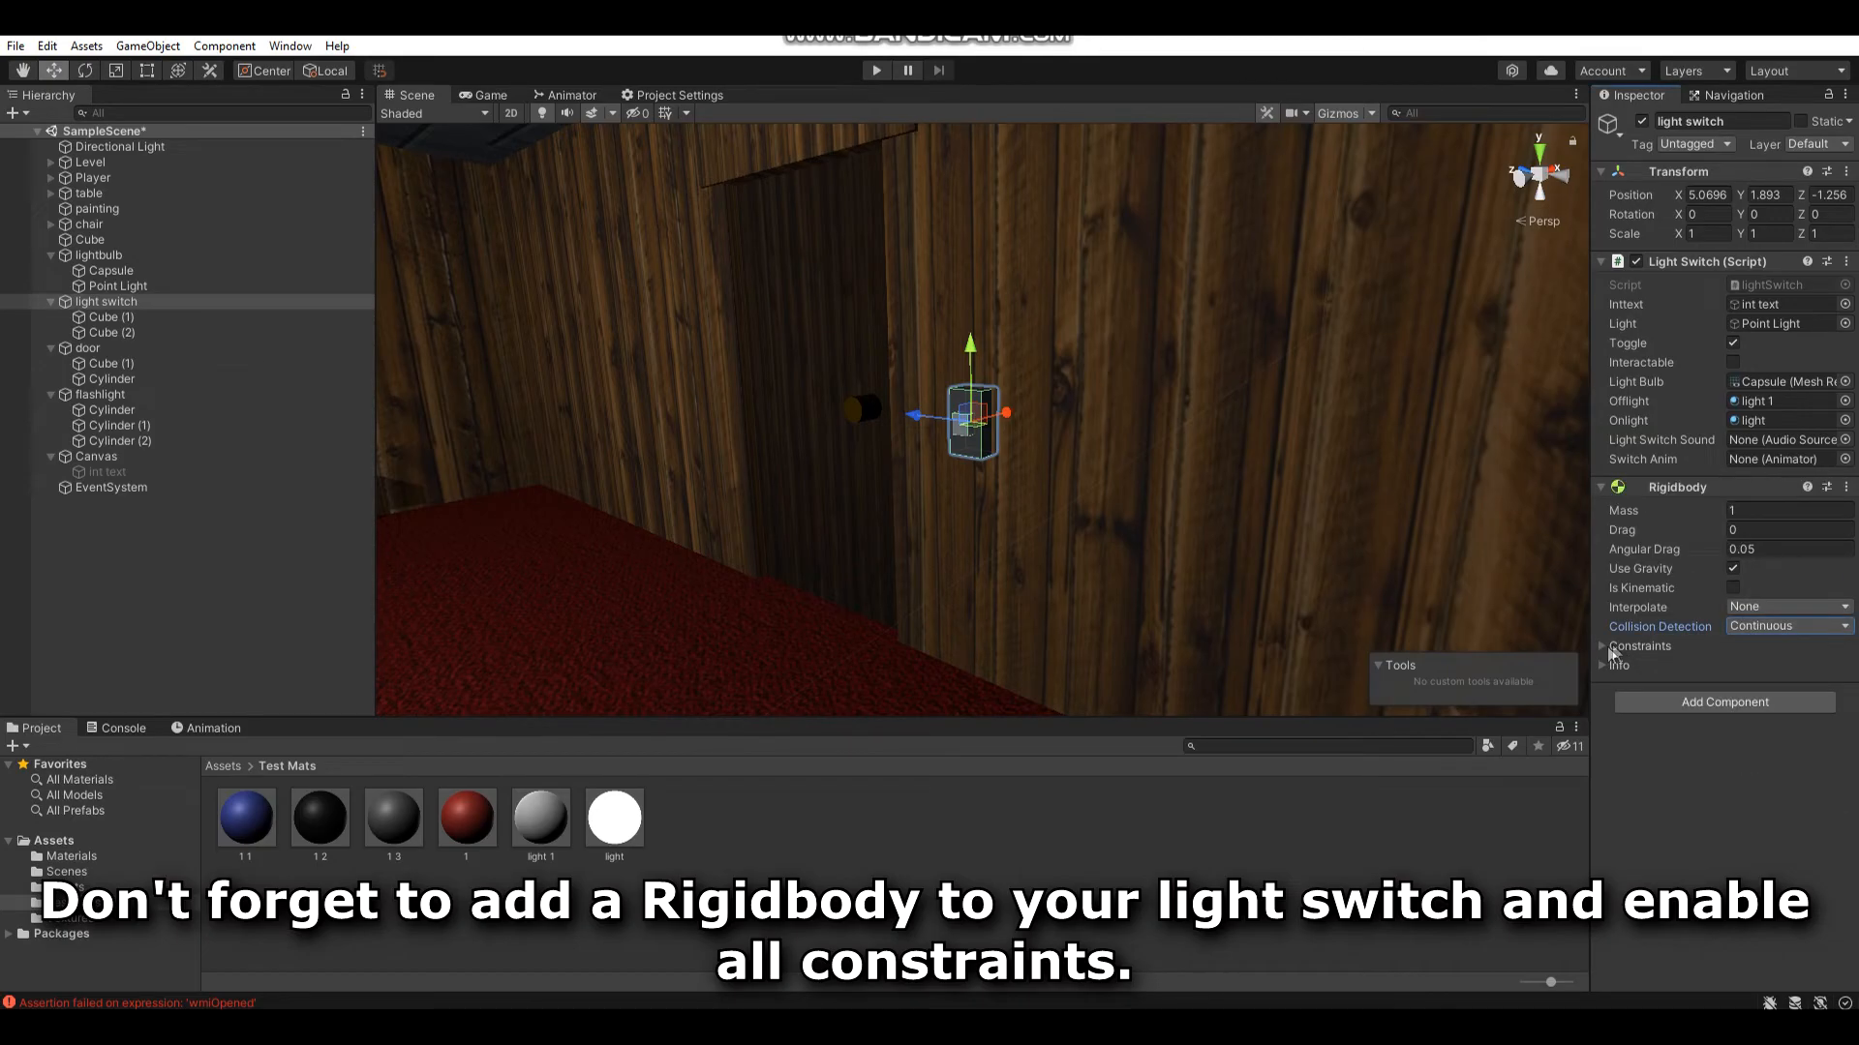
{"action": "left_click", "coordinate": [1606, 647]}
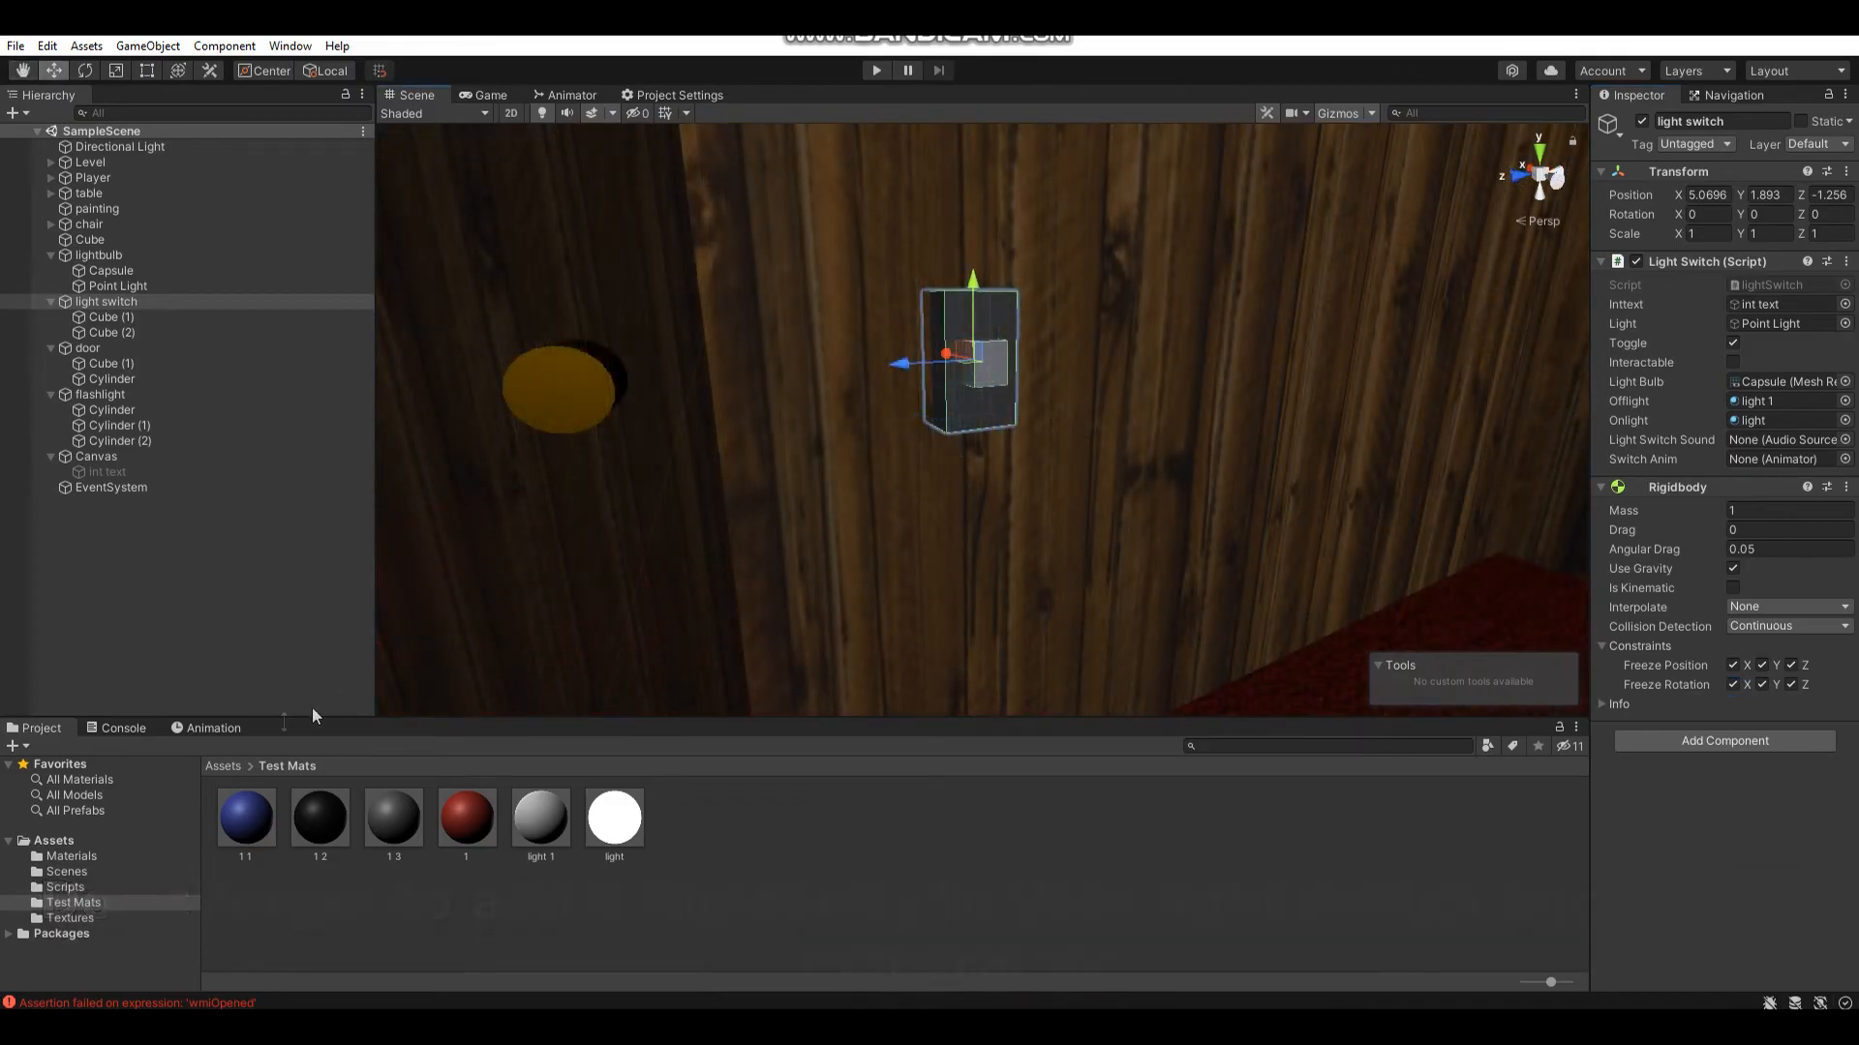
- Start a new animation clip for the light switch and create a folder named Animations inside Assets
{"action": "left_click", "coordinate": [207, 729]}
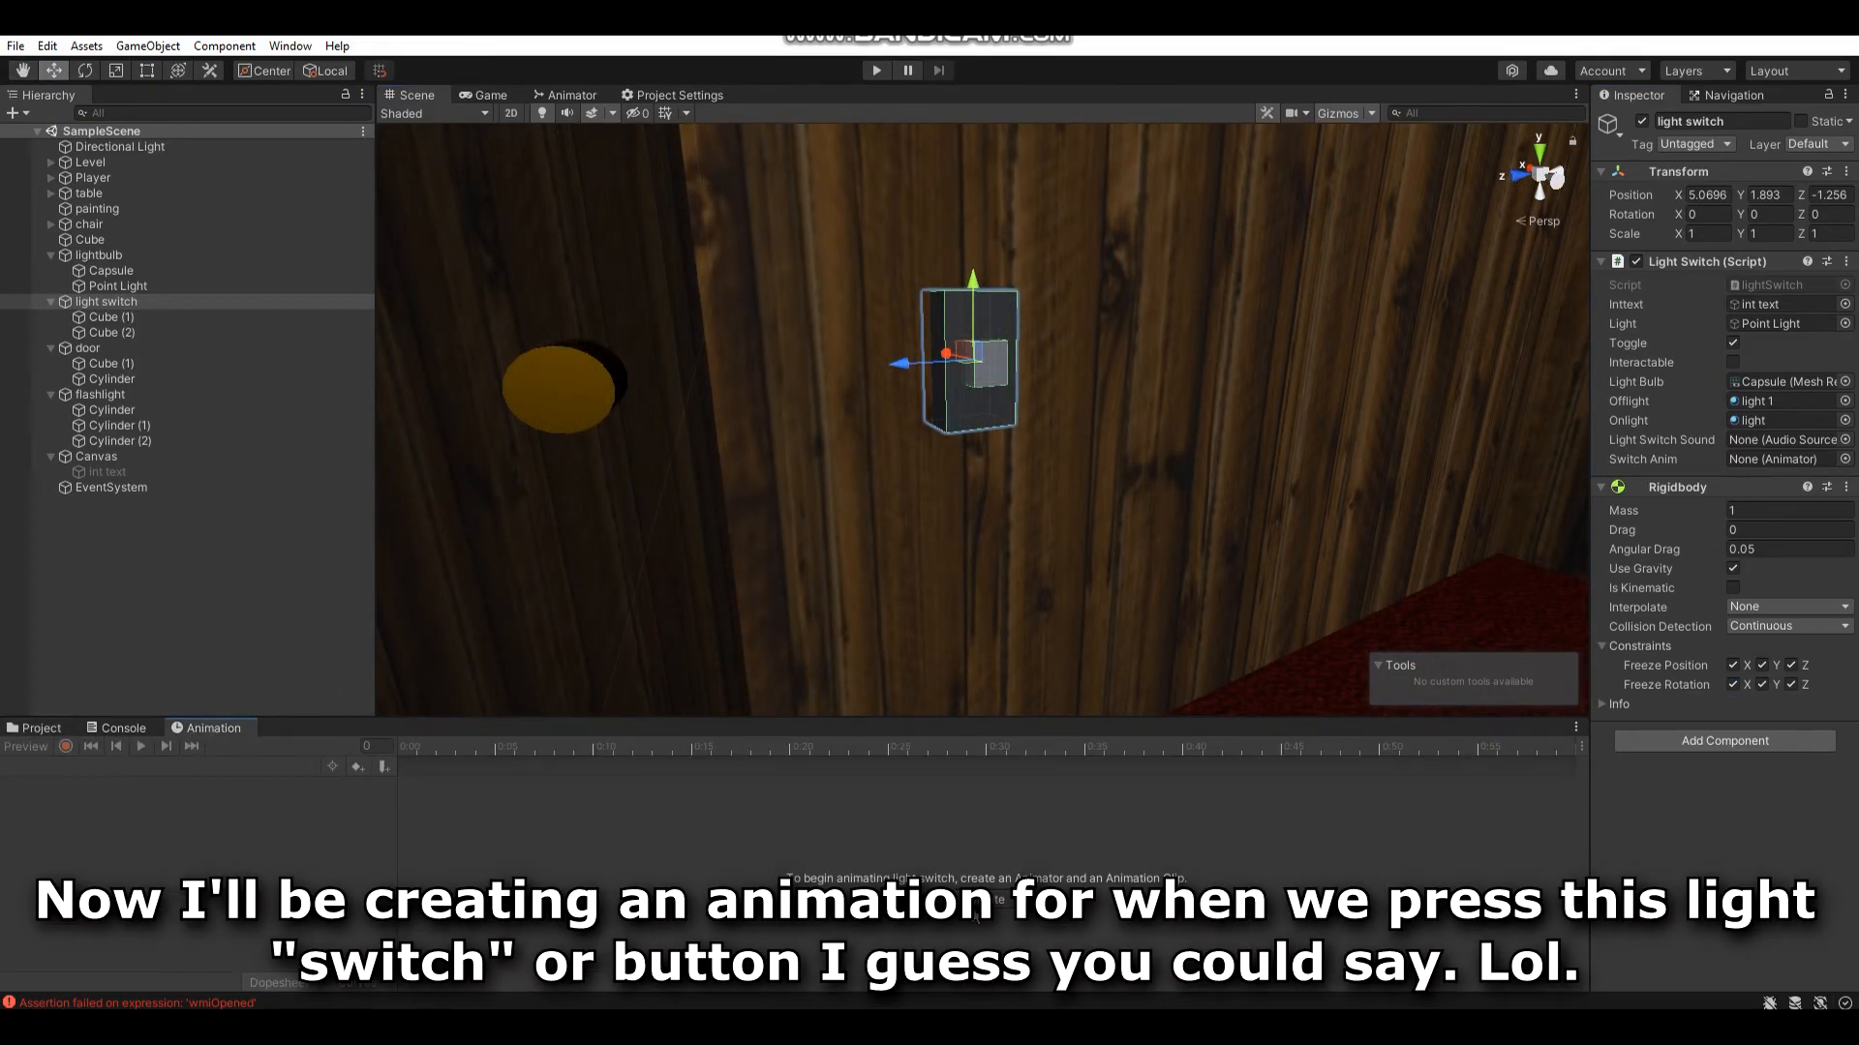
{"action": "left_click", "coordinate": [987, 900]}
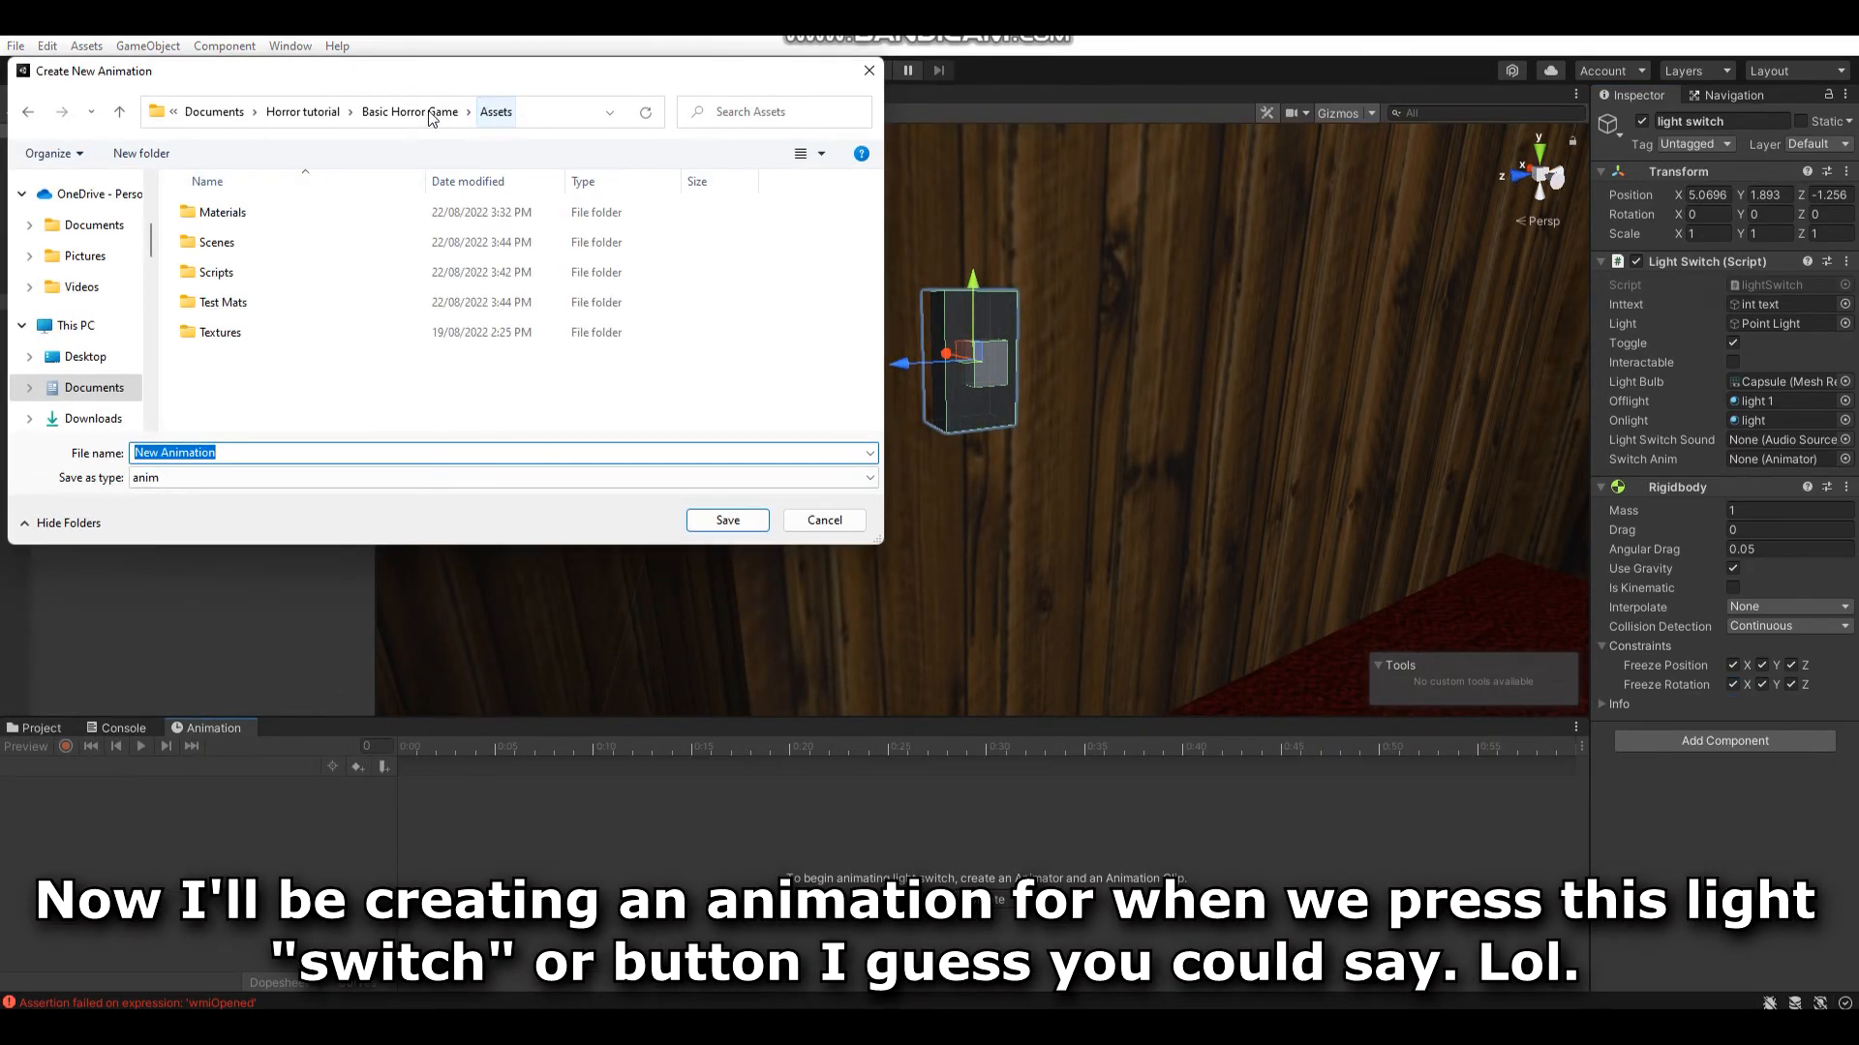
{"action": "left_click", "coordinate": [142, 153]}
{"action": "type", "text": "Animations"}
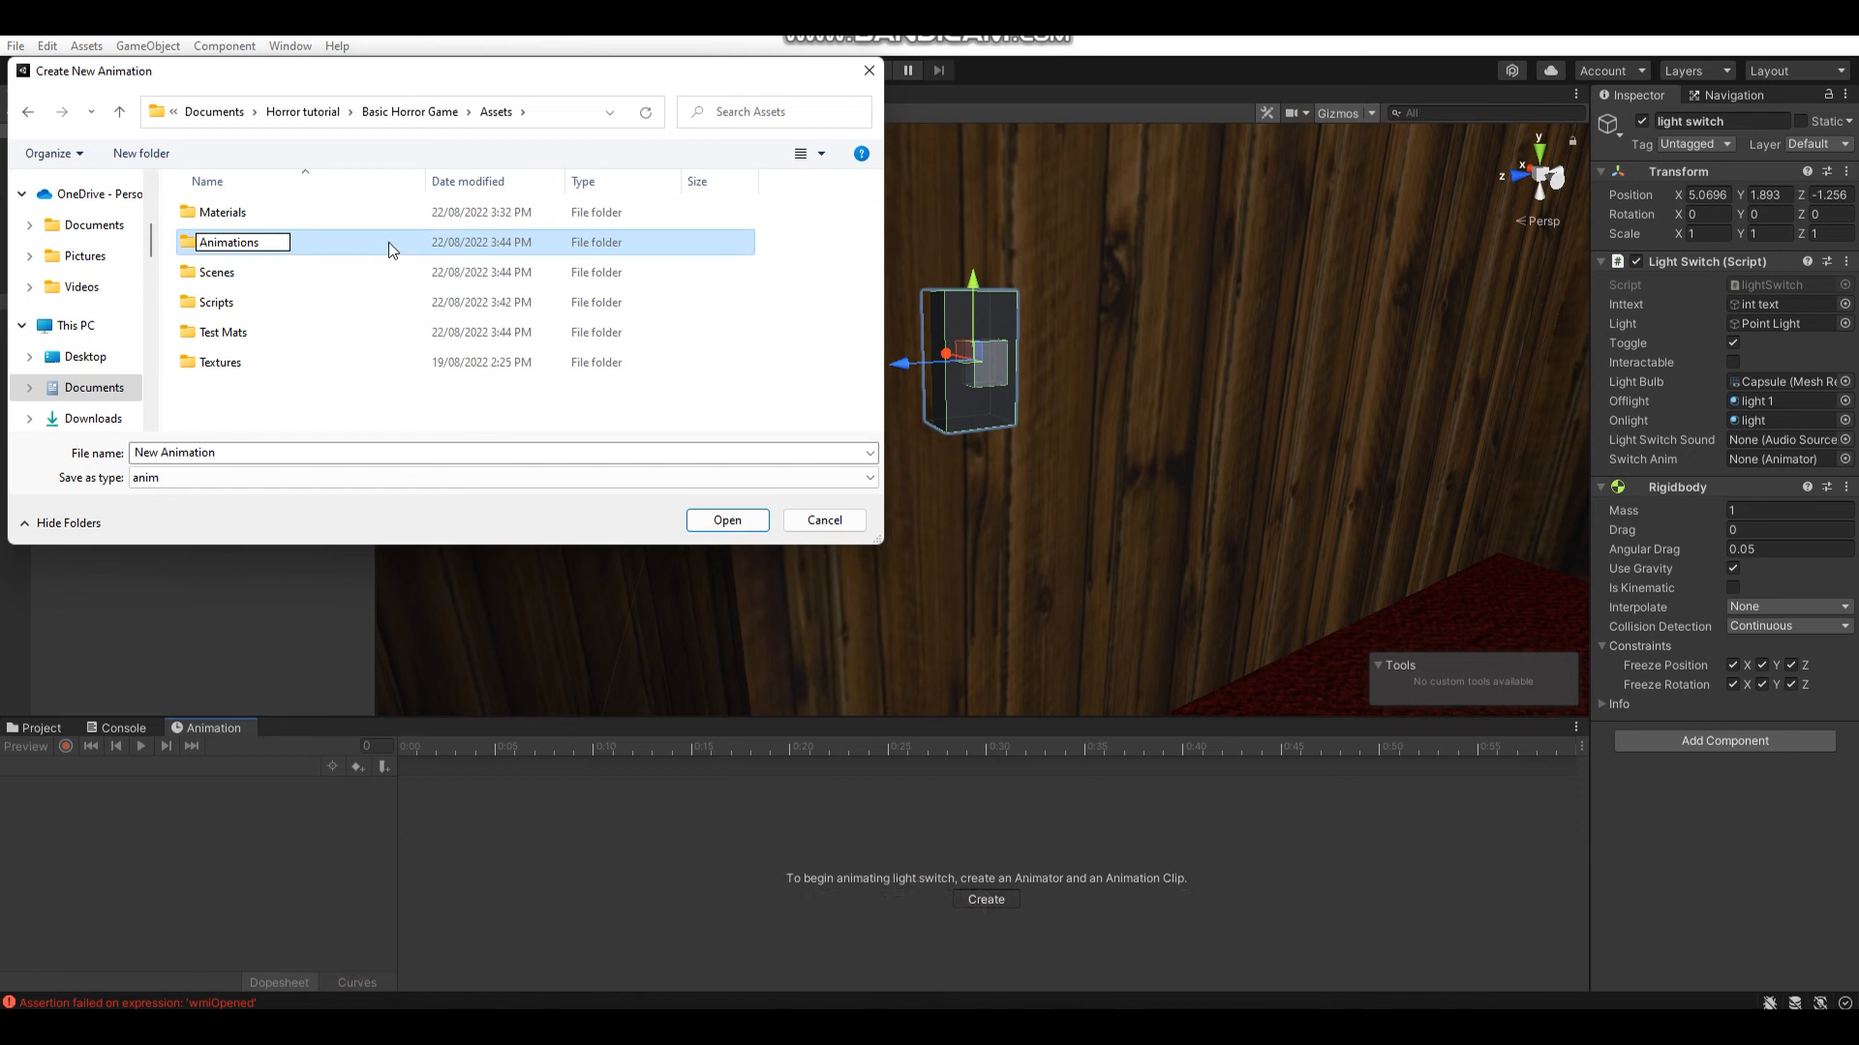
{"action": "key", "text": "Return"}
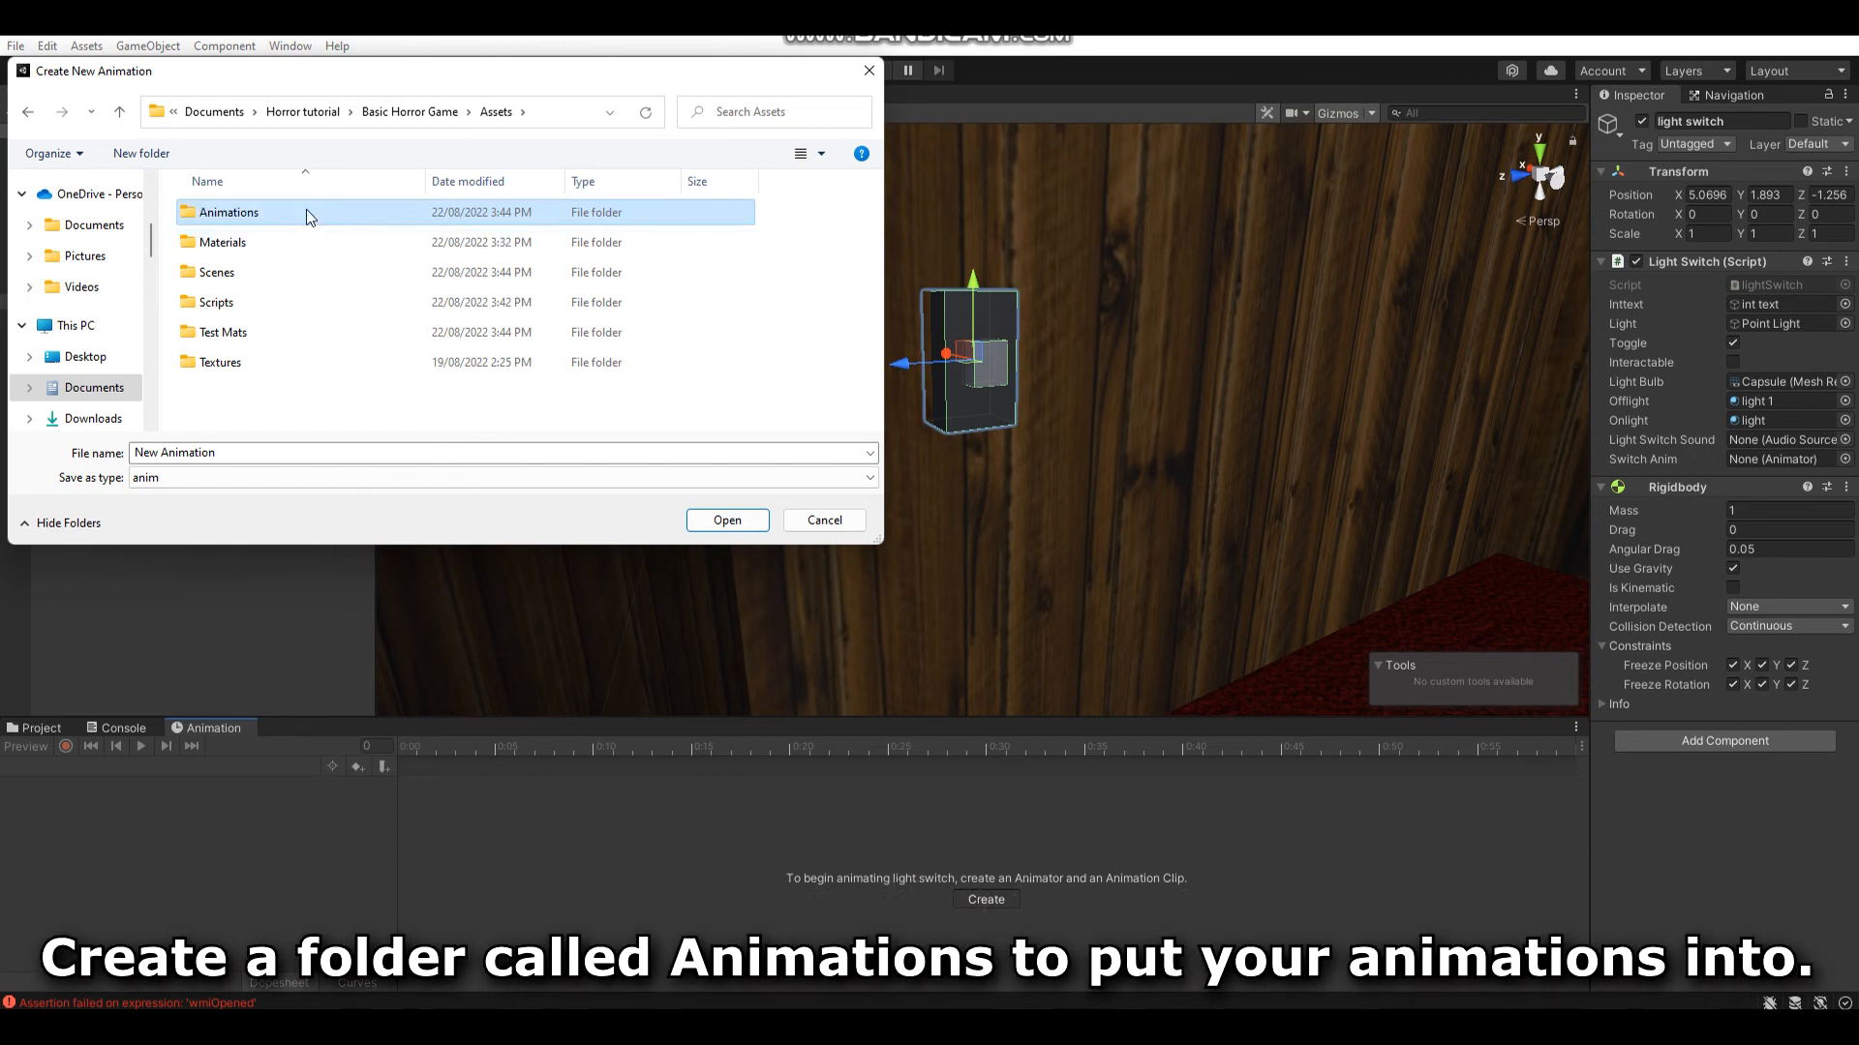
- Save the new clip as lightSwitchPress in the Animations folder
{"action": "double_click", "coordinate": [310, 215]}
{"action": "left_click", "coordinate": [269, 449]}
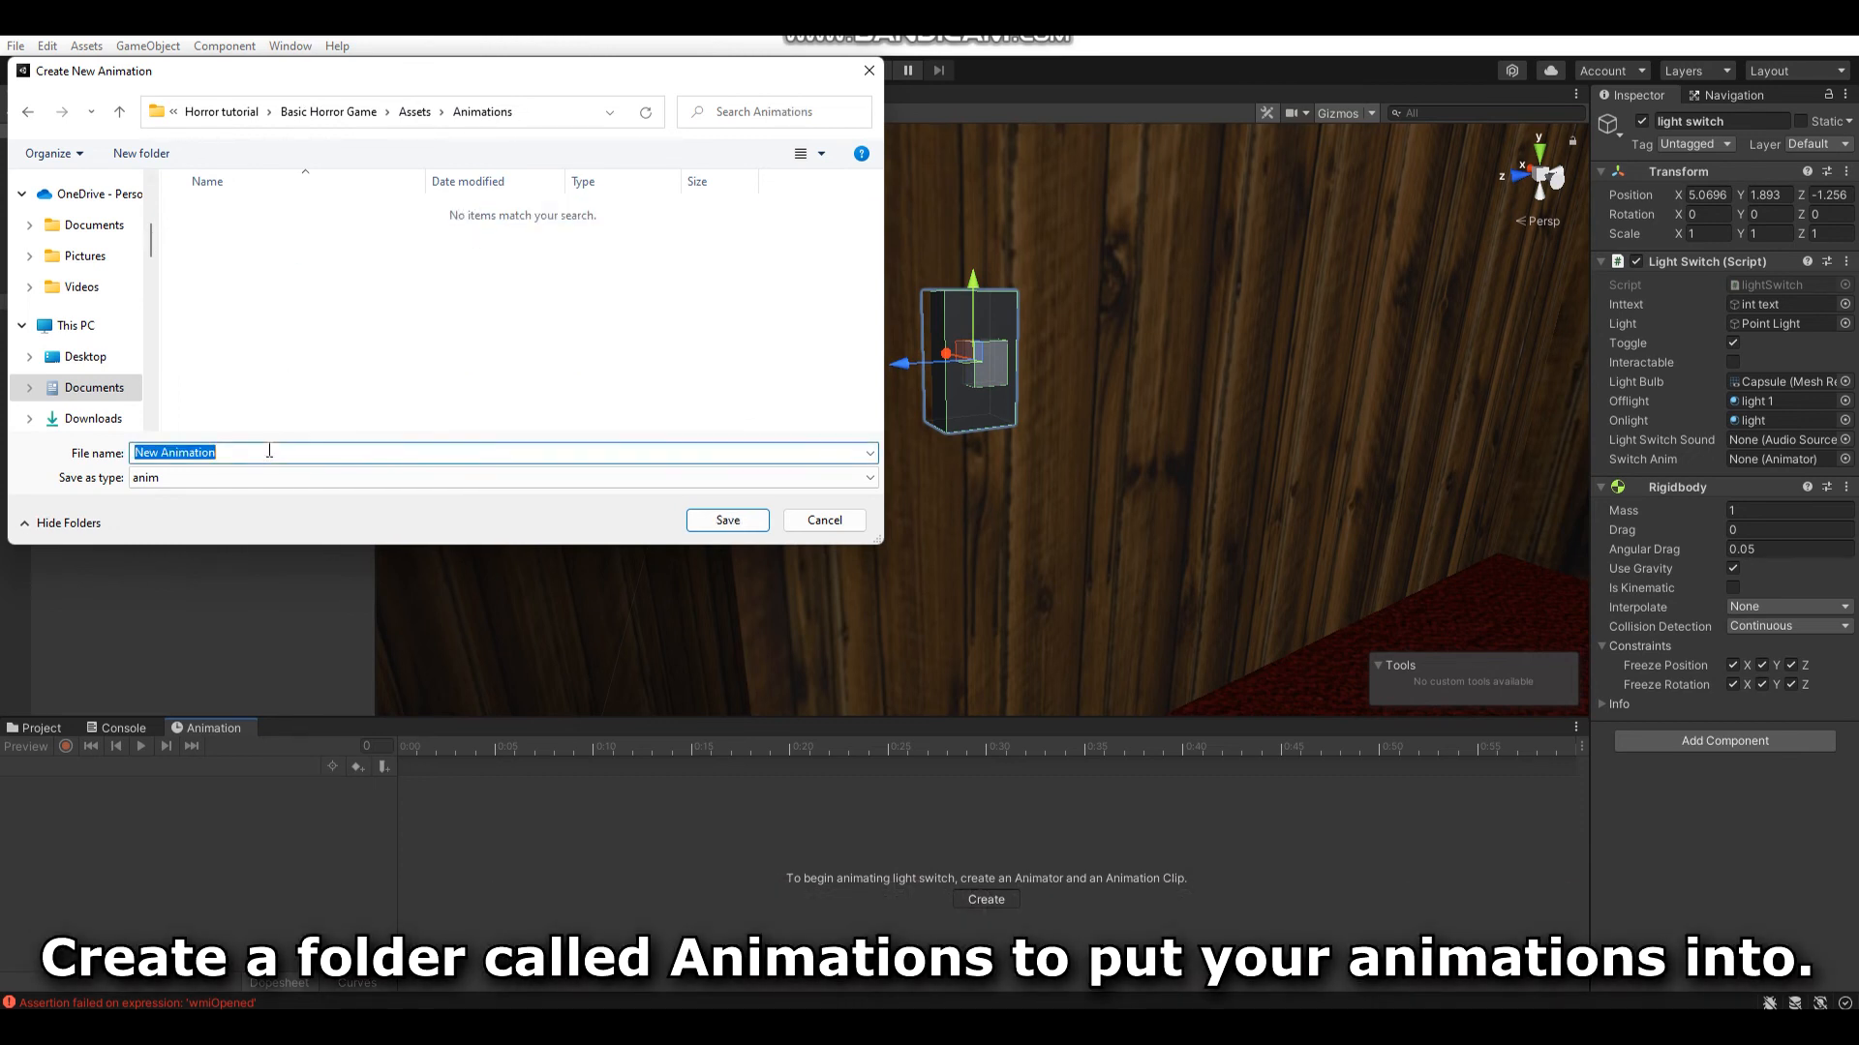
{"action": "type", "text": "lightSwitch"}
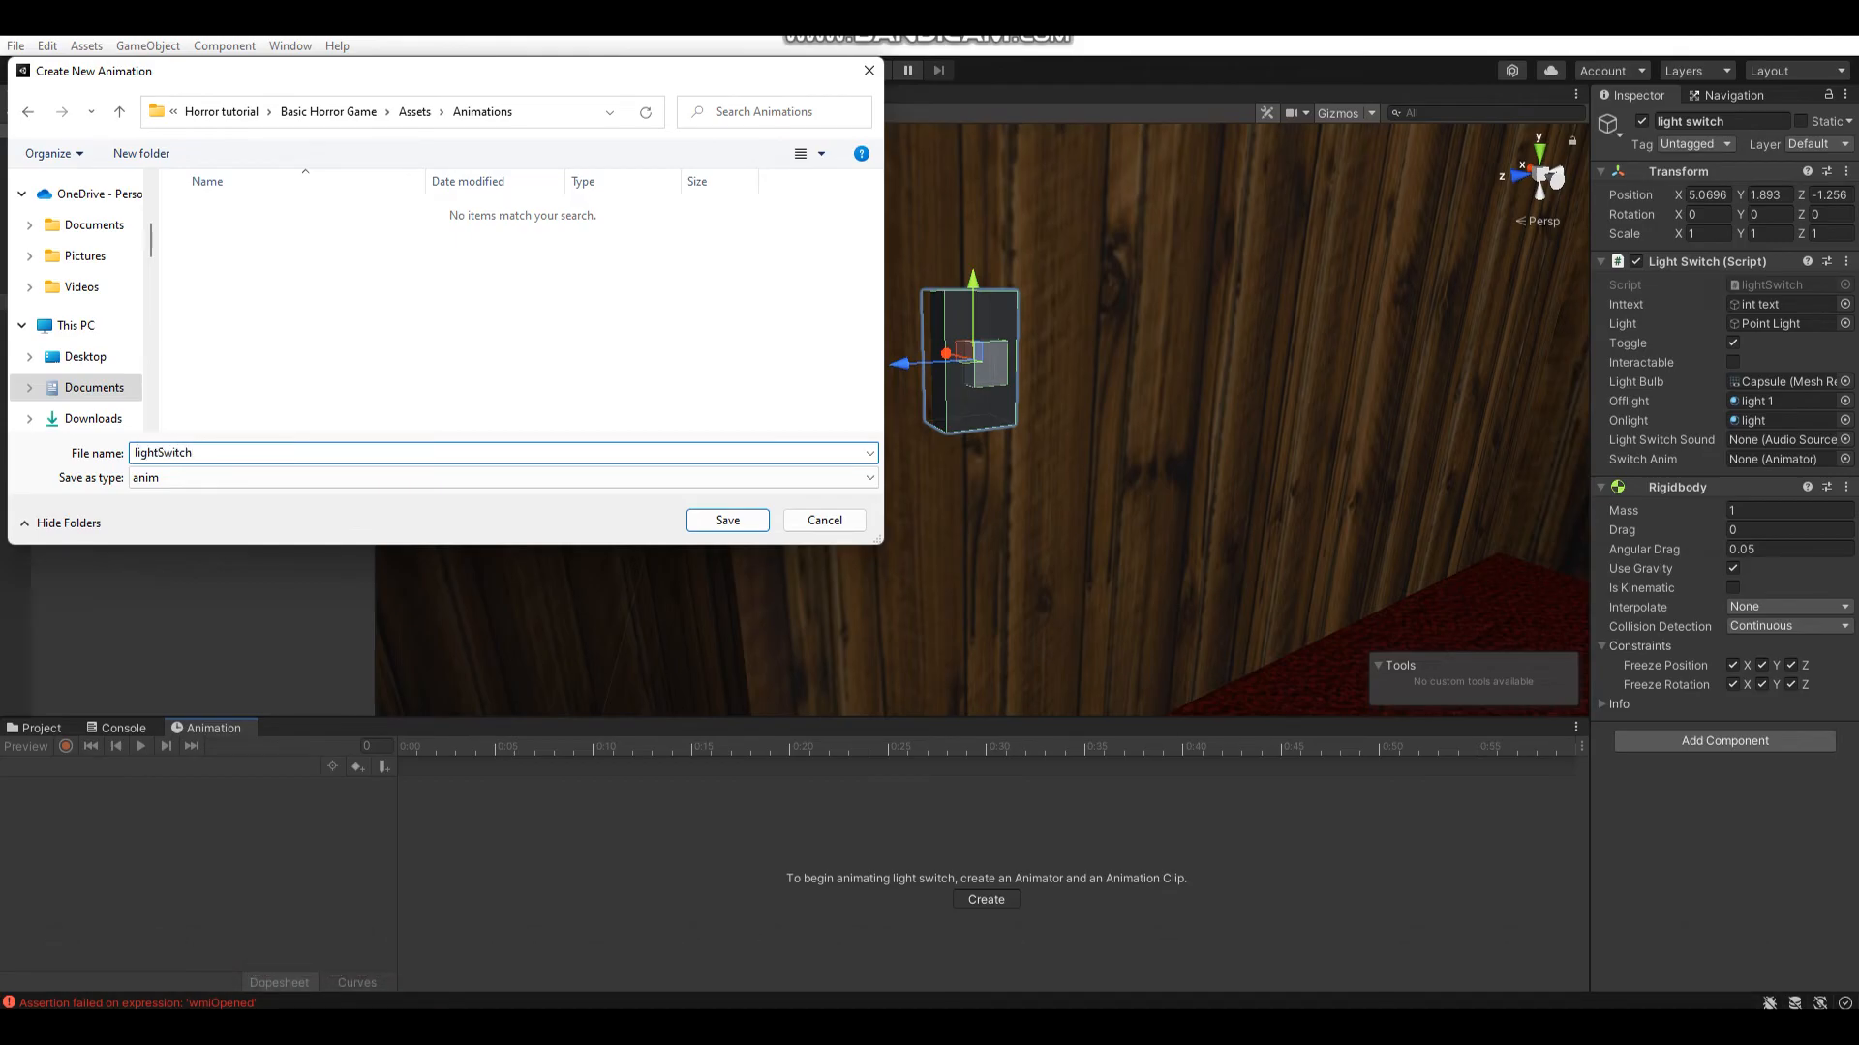
{"action": "type", "text": "Press"}
{"action": "key", "text": "Return"}
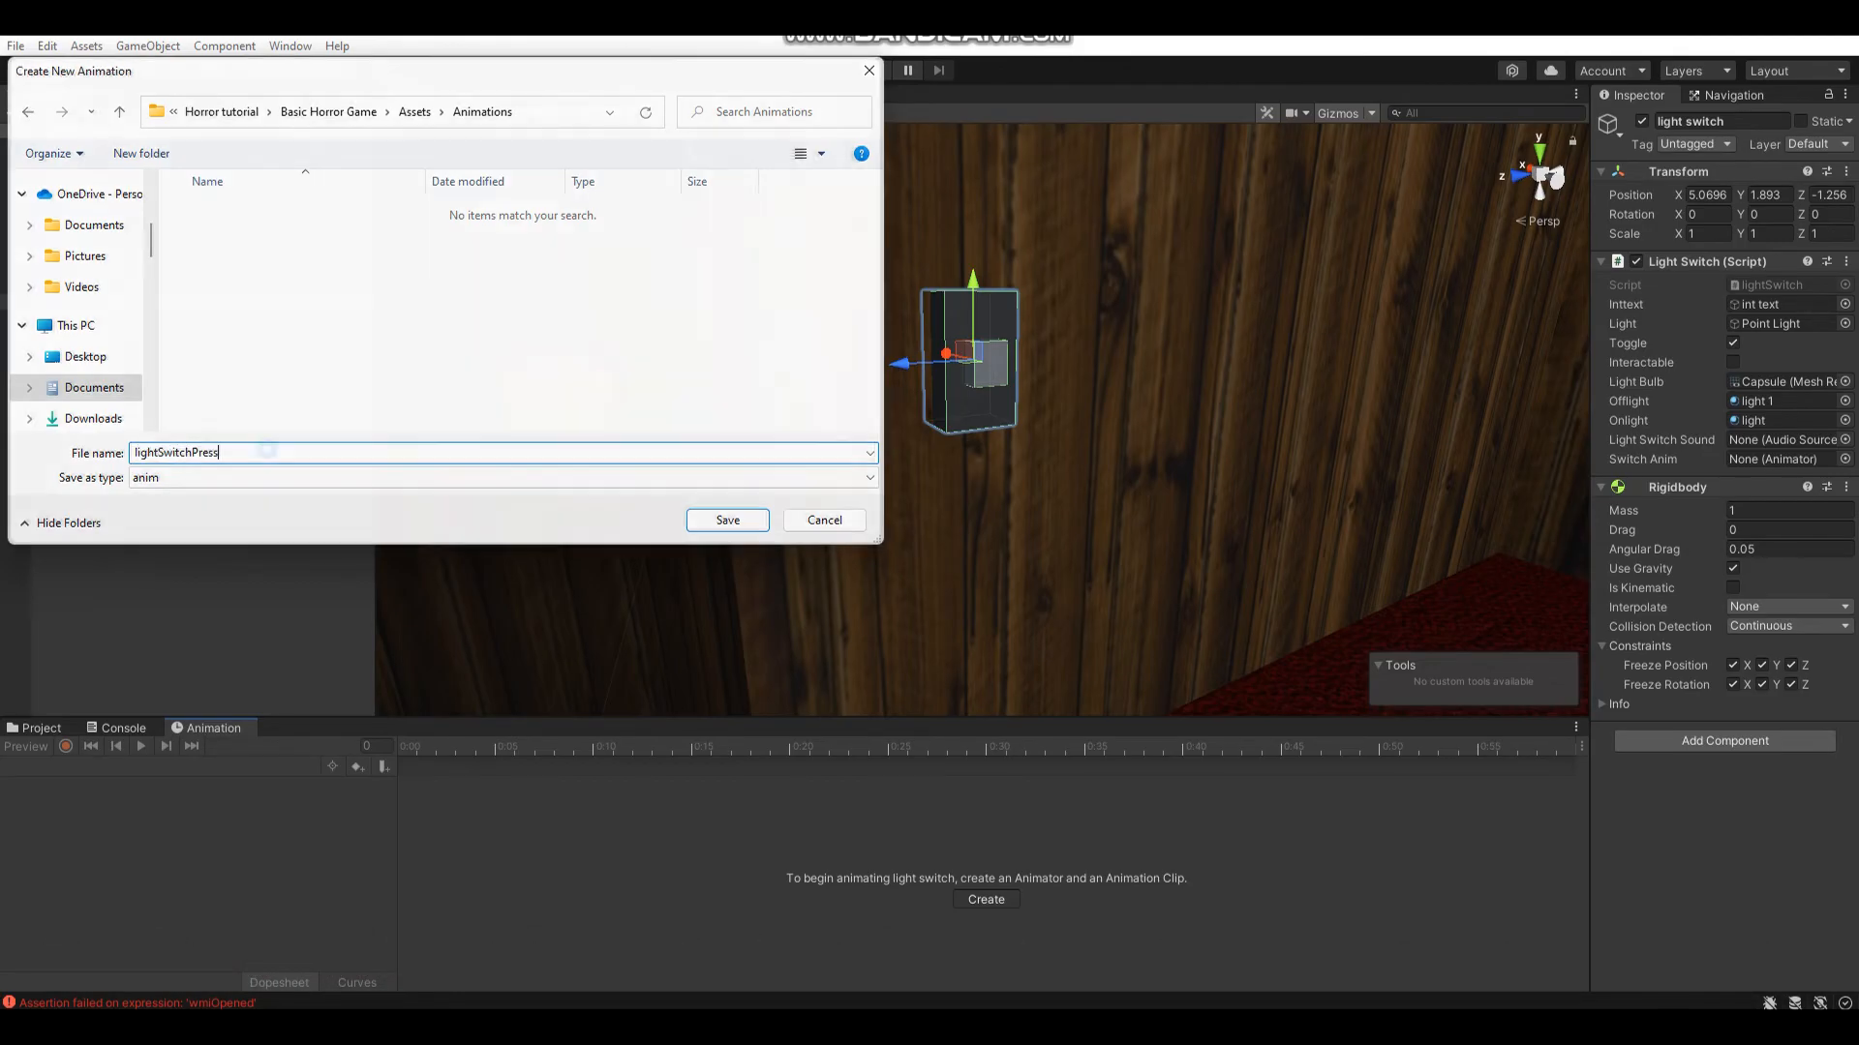
- Record a keyframe at frame 15 with the button Cube (2) pushed into the switch to about X 0.0363
{"action": "left_click", "coordinate": [67, 747]}
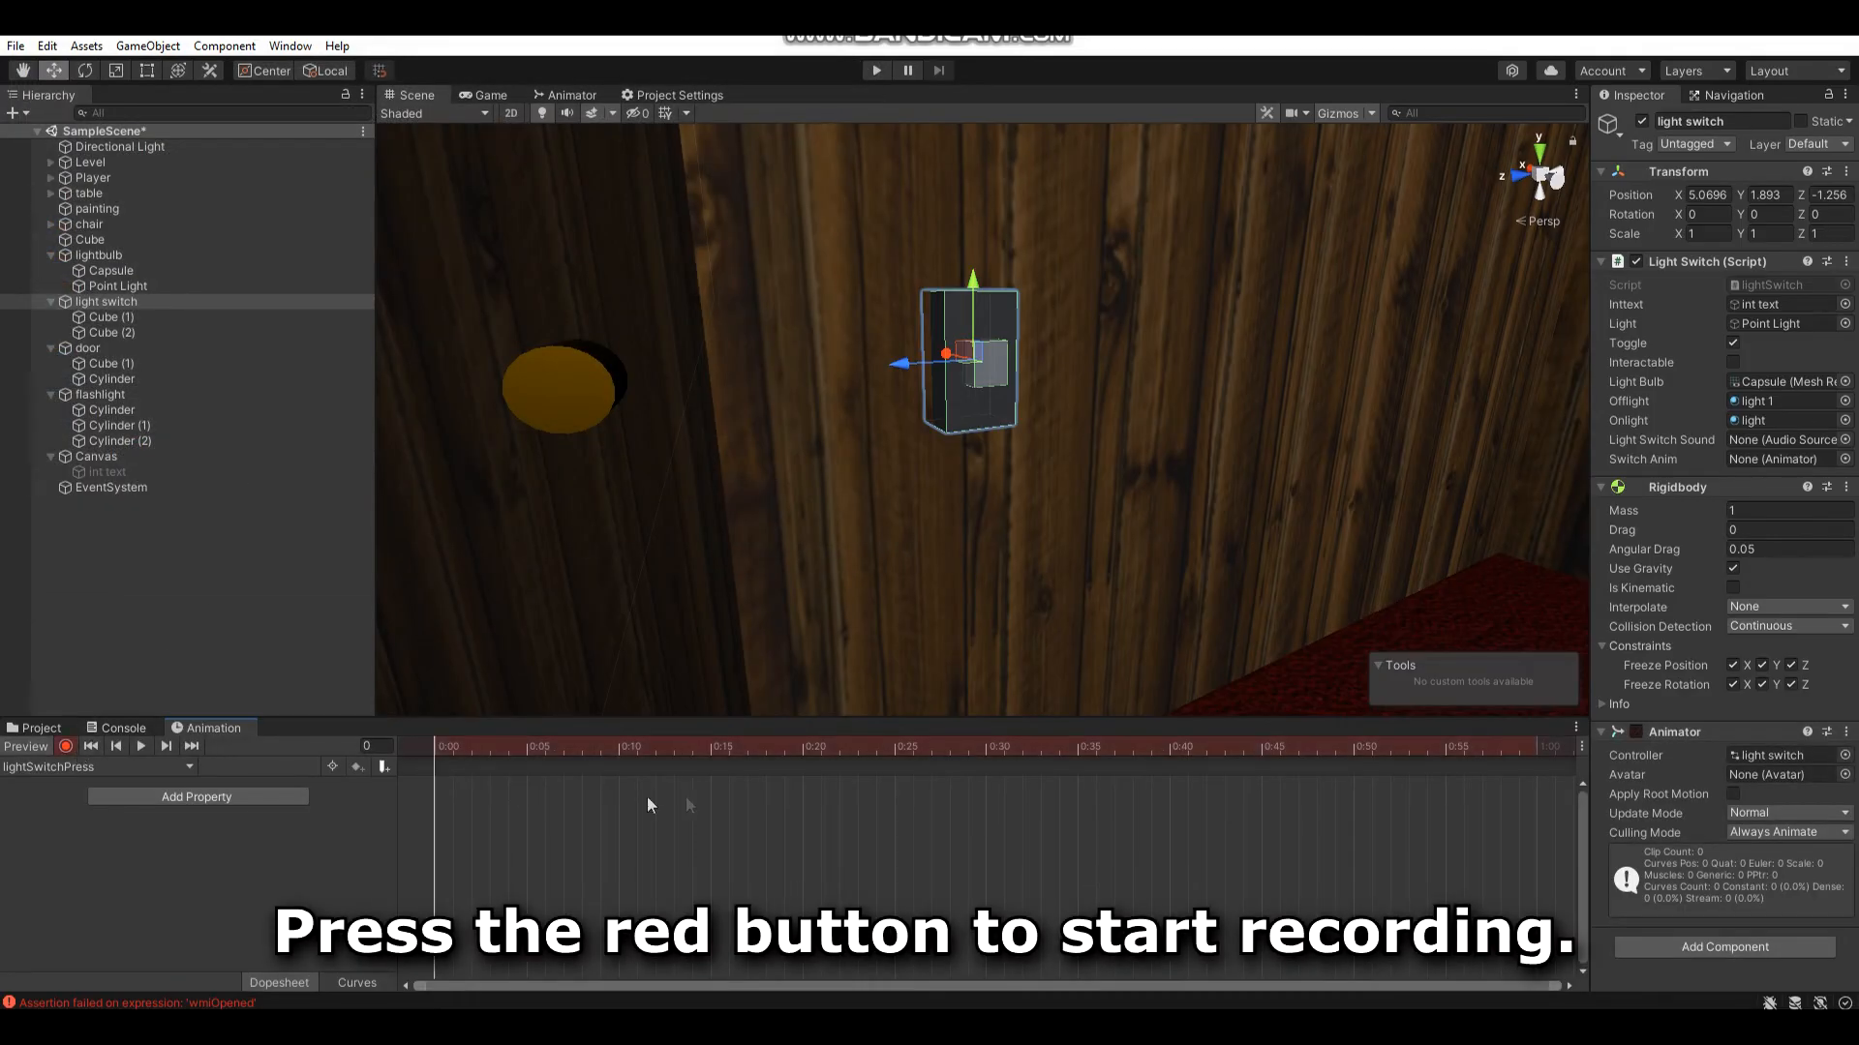
{"action": "left_click", "coordinate": [695, 745]}
{"action": "key", "text": "w"}
{"action": "right_click_drag", "start_coordinate": [782, 557], "coordinate": [981, 519]}
{"action": "left_click", "coordinate": [954, 496]}
{"action": "left_click_drag", "start_coordinate": [877, 466], "coordinate": [847, 463]}
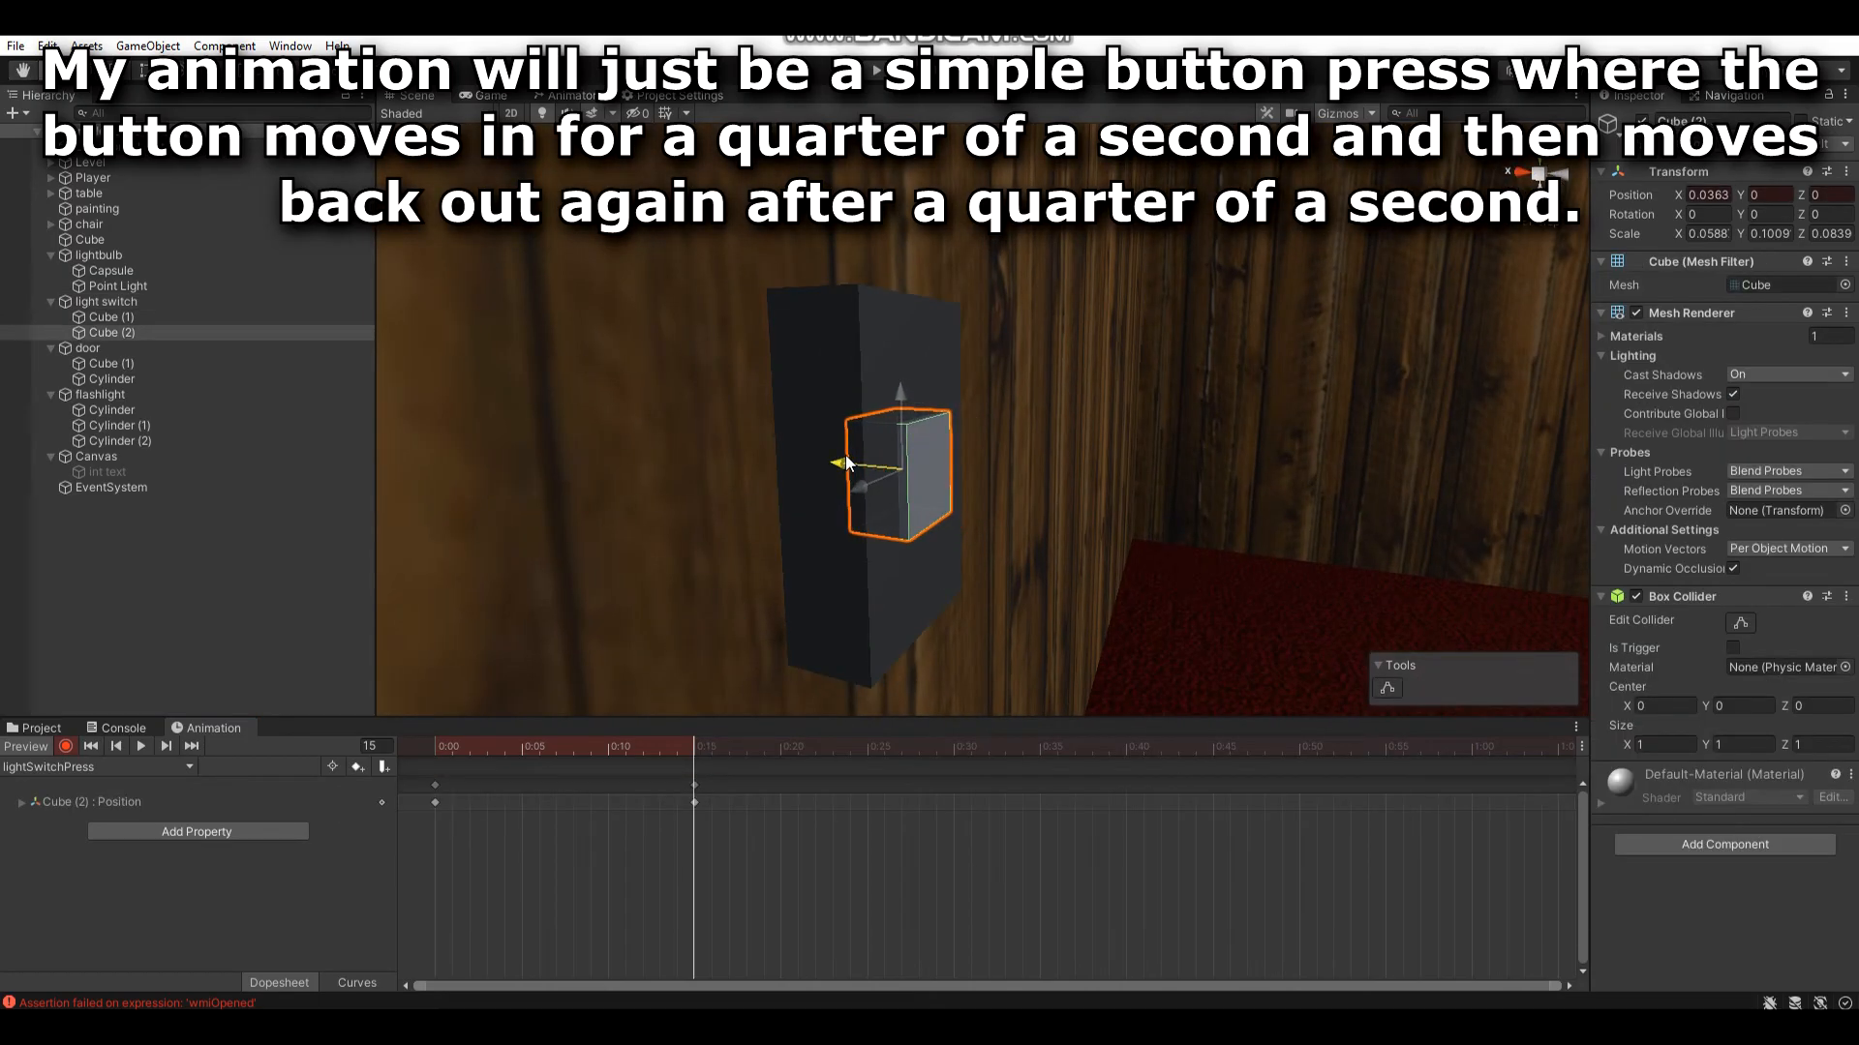
- Copy the button's starting keyframe to frame 30 and preview the press animation
{"action": "left_click", "coordinate": [436, 784]}
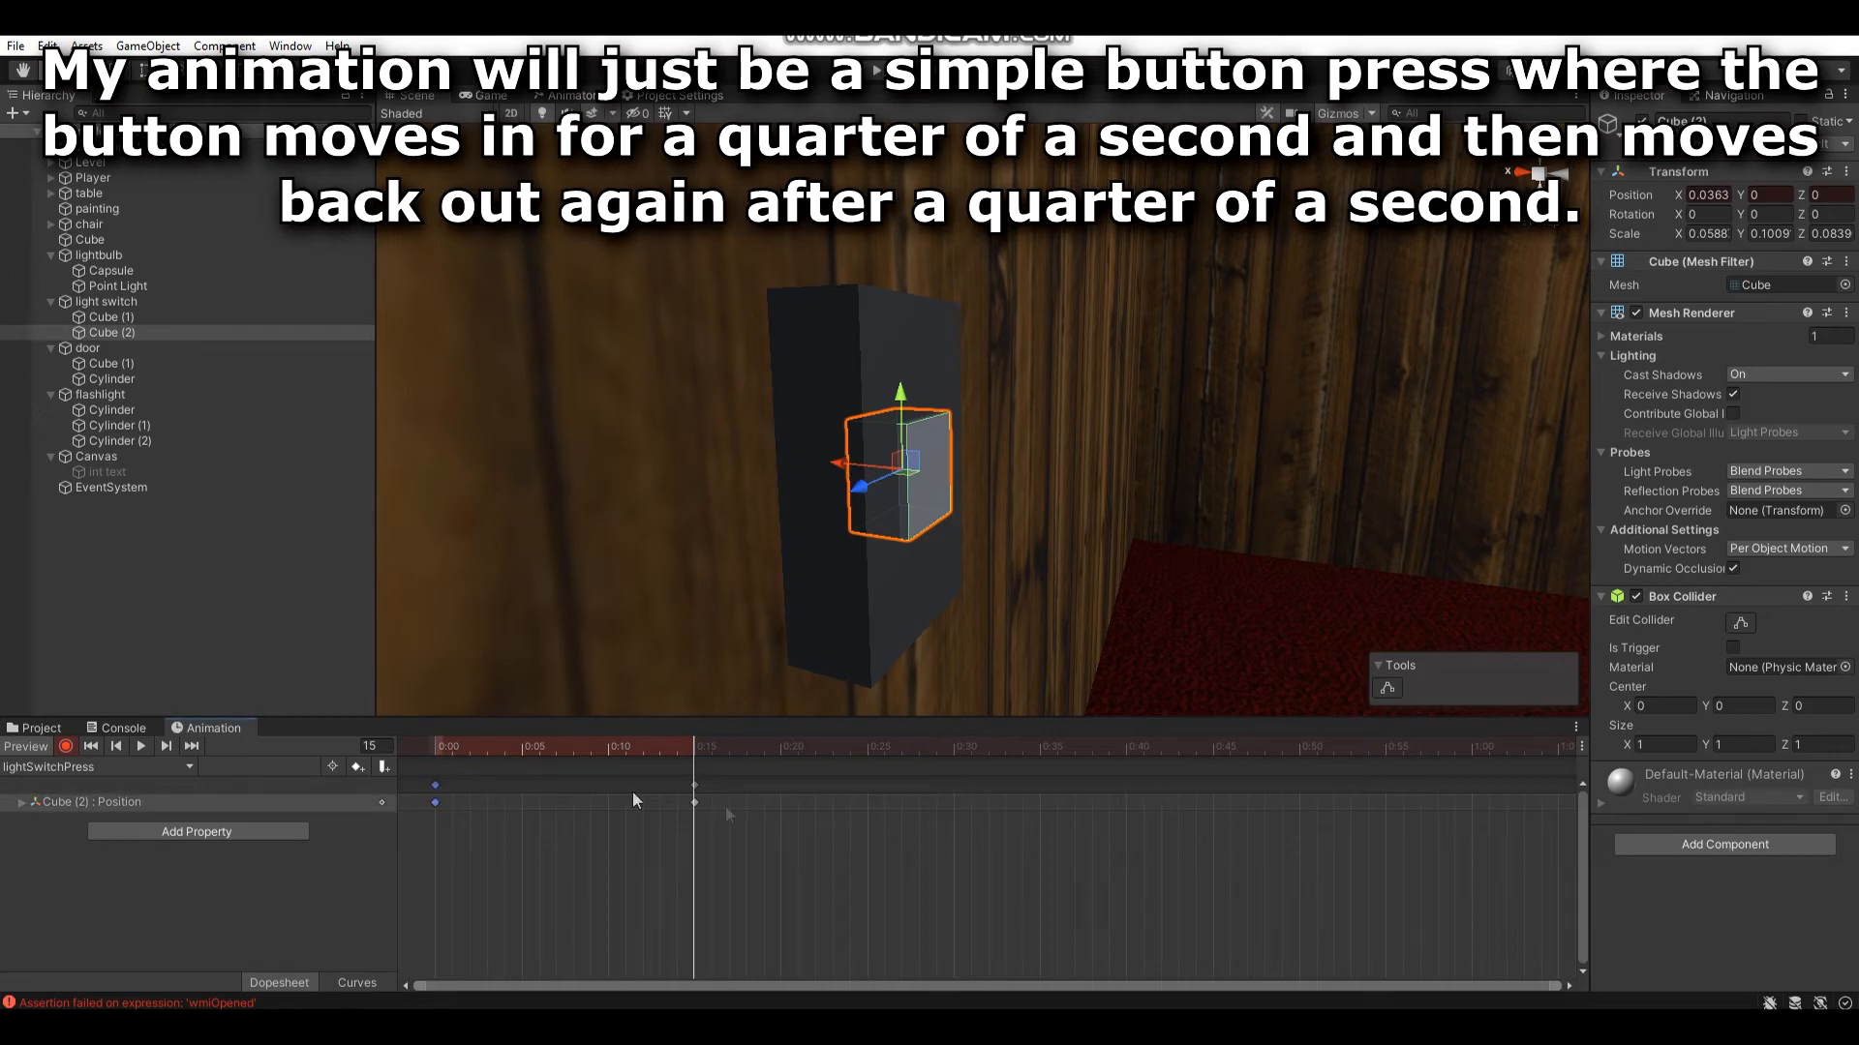
{"action": "left_click", "coordinate": [953, 747]}
{"action": "key", "text": "ctrl+v"}
{"action": "left_click_drag", "start_coordinate": [952, 747], "coordinate": [365, 744]}
{"action": "left_click", "coordinate": [141, 747]}
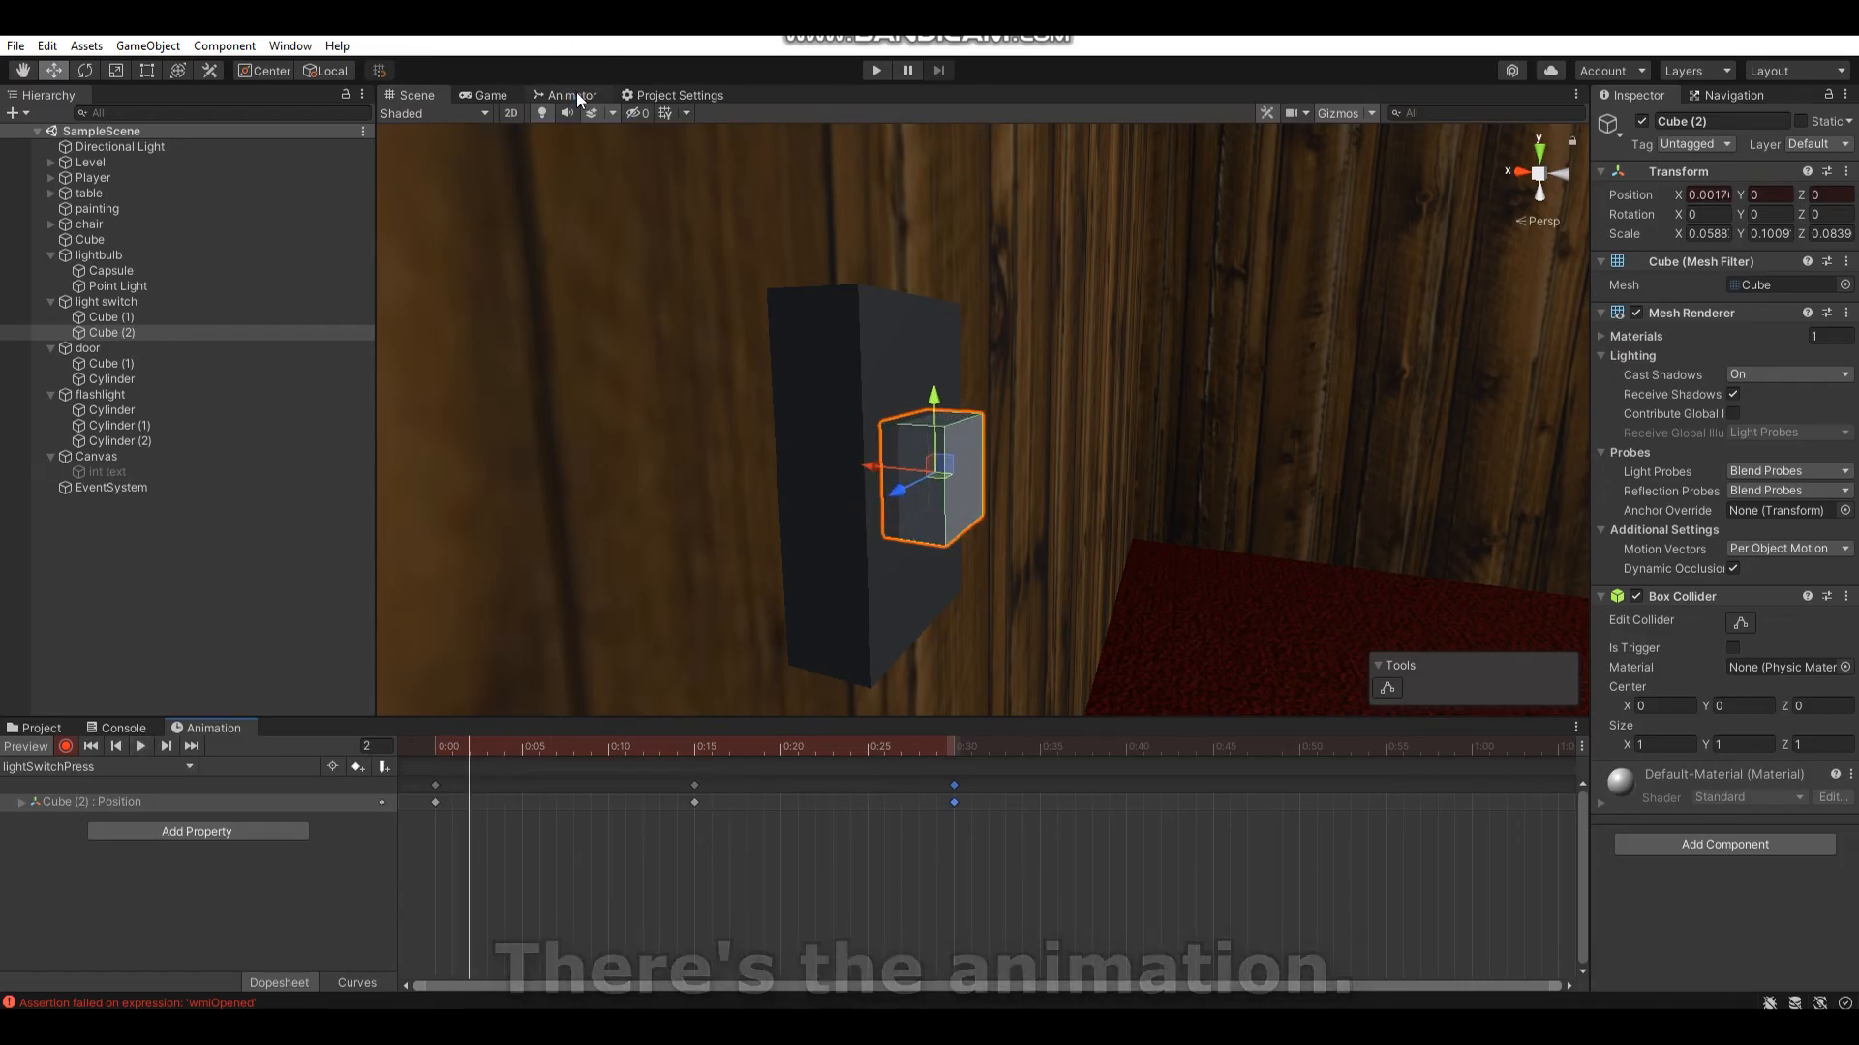
- Disable Loop Time on the lightSwitchPress clip in the Animations folder
{"action": "left_click", "coordinate": [61, 730]}
{"action": "left_click", "coordinate": [80, 857]}
{"action": "left_click", "coordinate": [311, 827]}
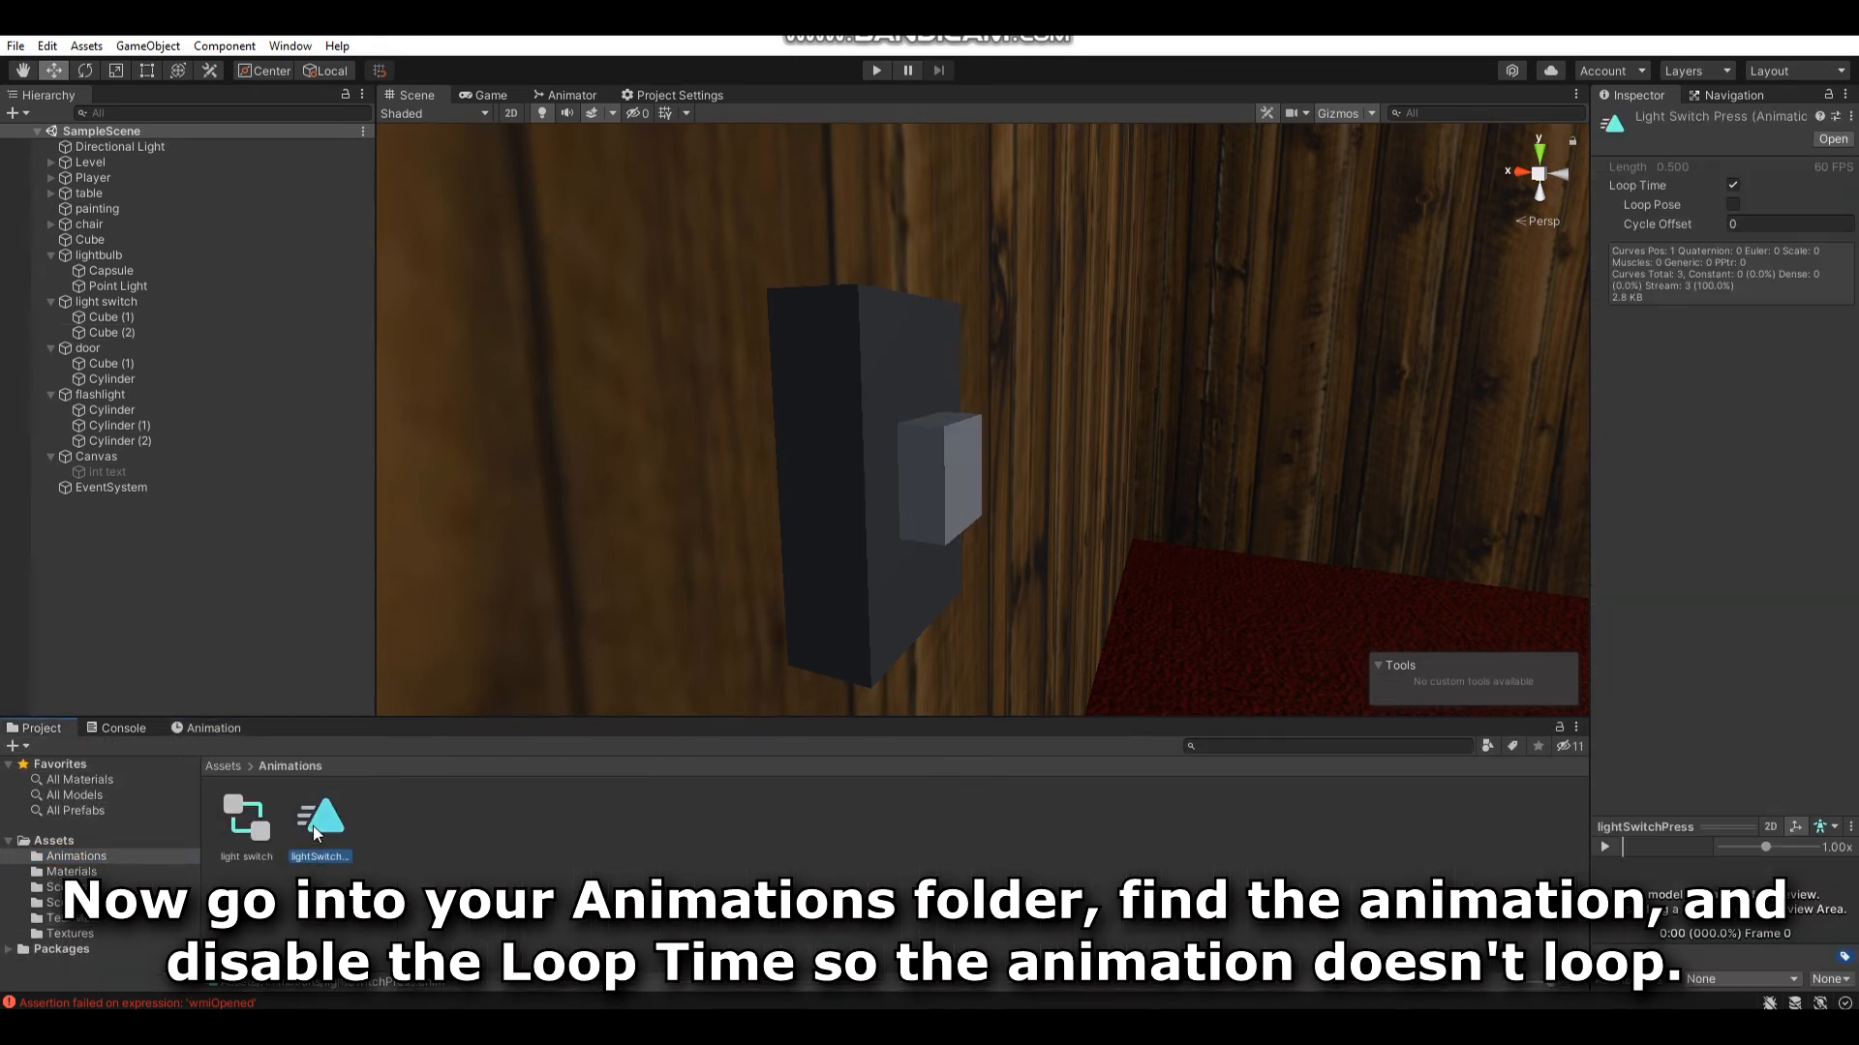
{"action": "left_click", "coordinate": [1732, 185]}
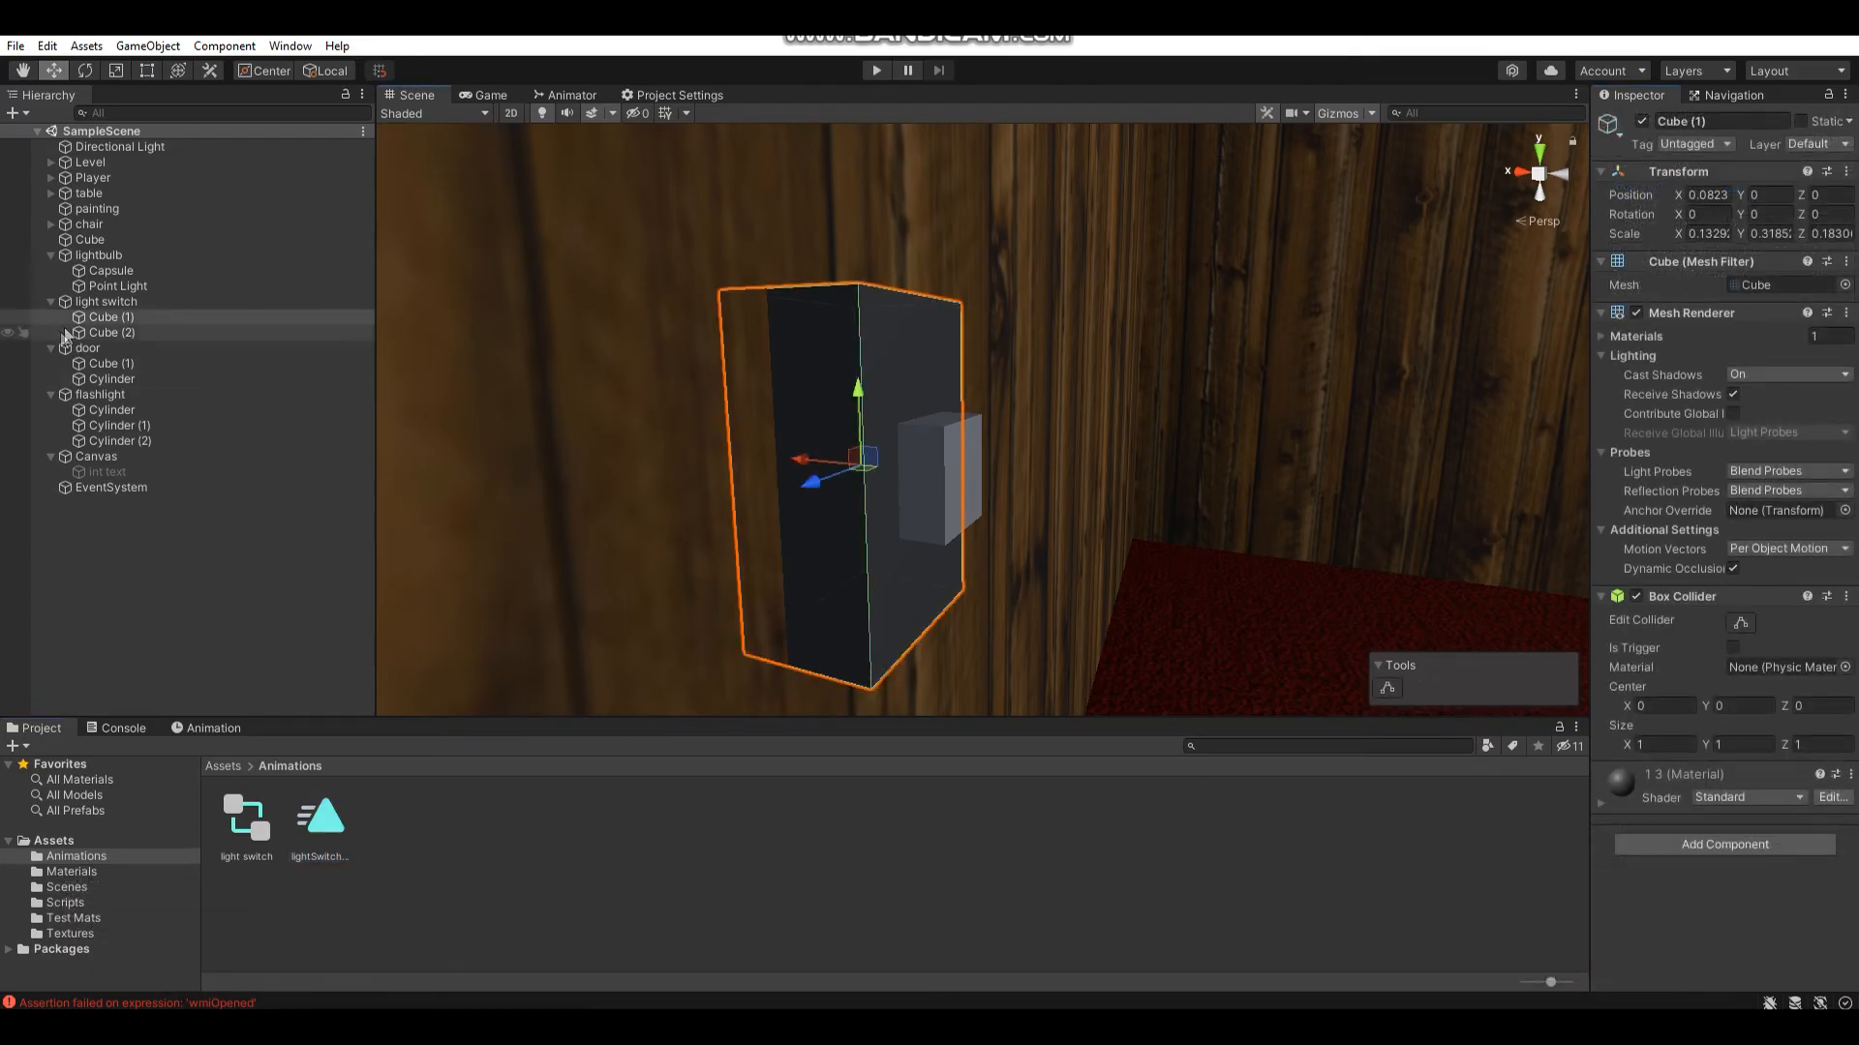
- Create an empty state in the light switch's Animator and set it as the layer default state
{"action": "left_click", "coordinate": [107, 301]}
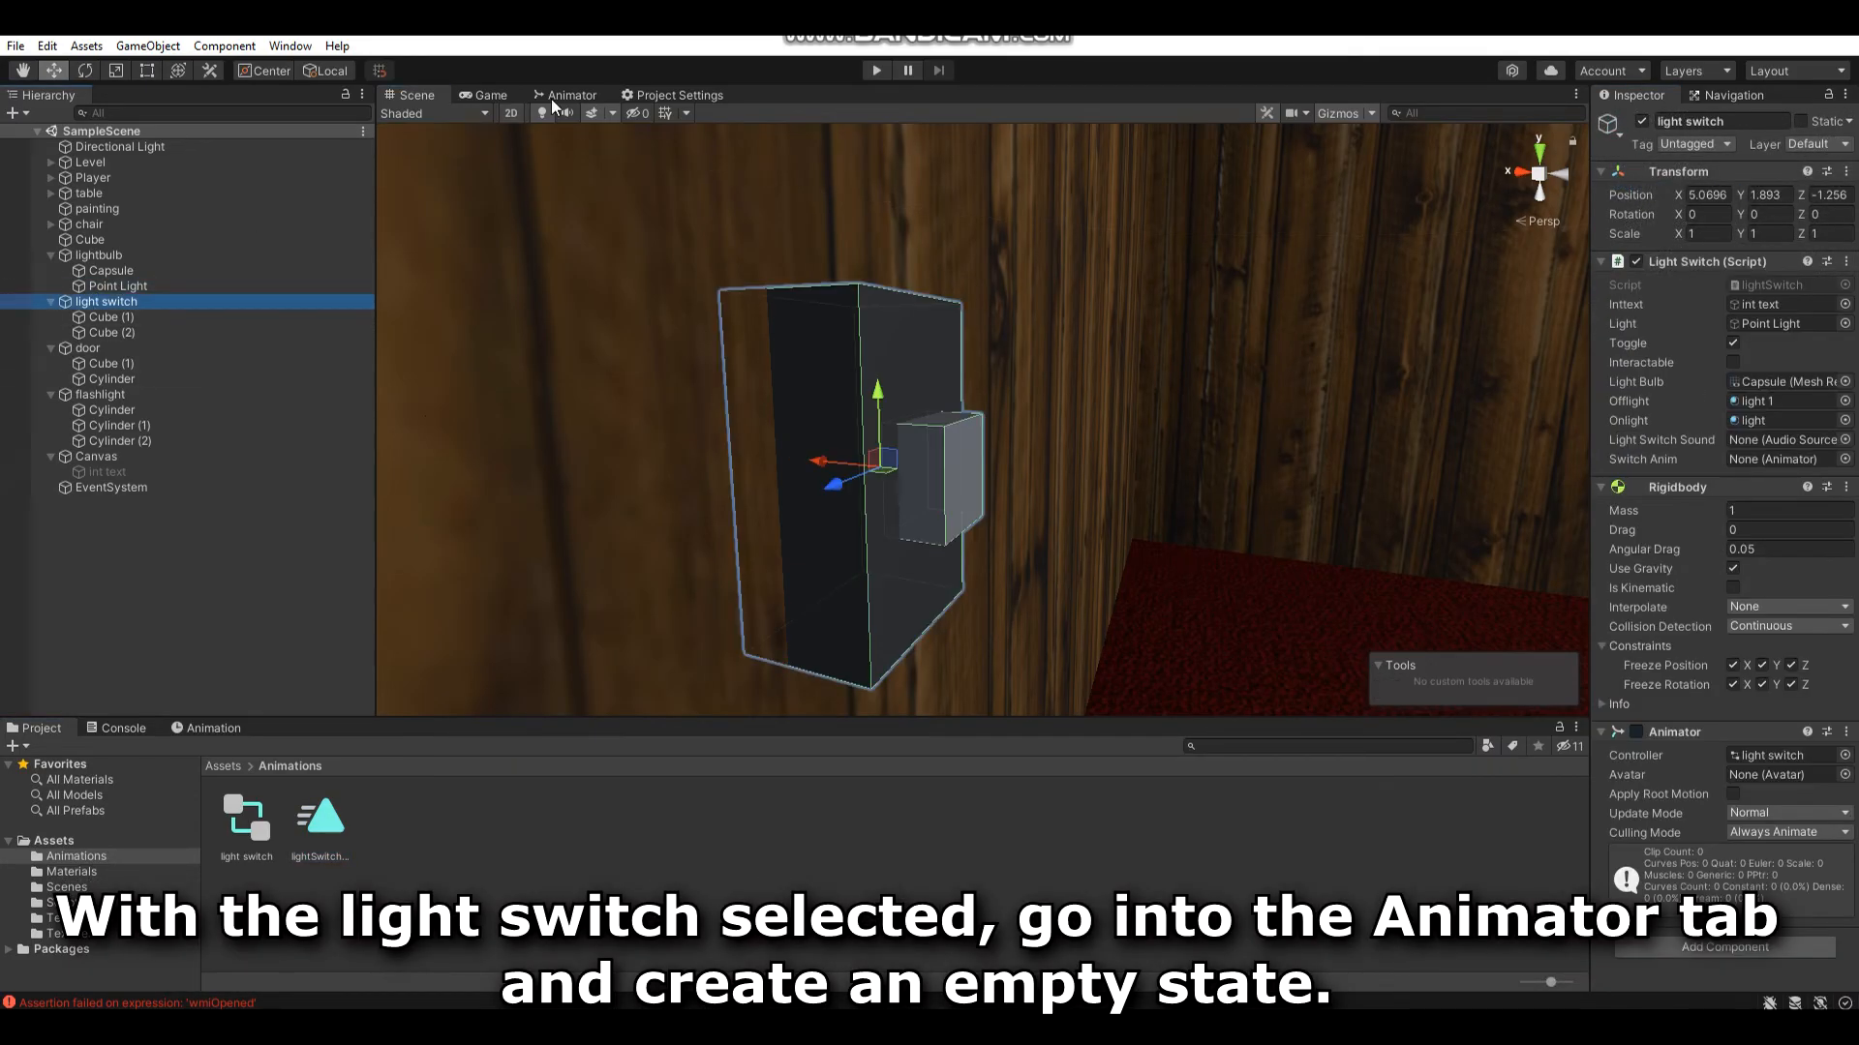
{"action": "left_click", "coordinate": [567, 95]}
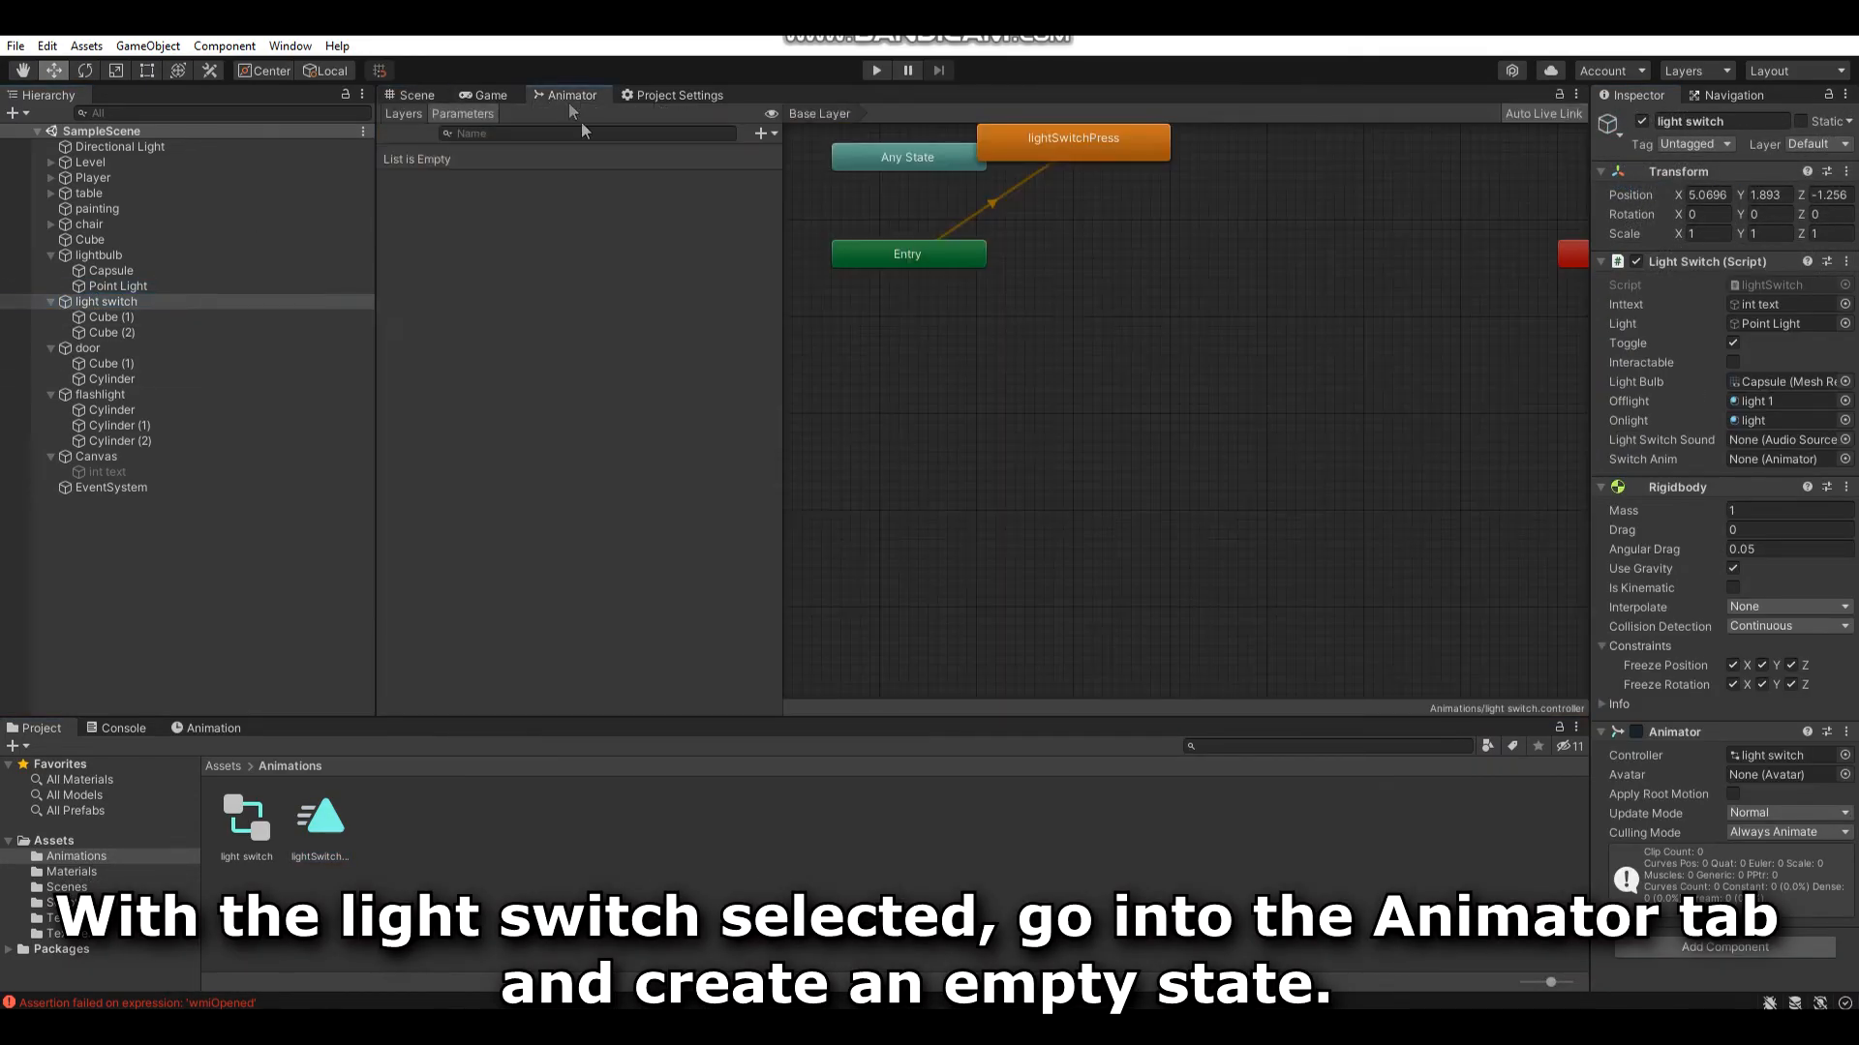
{"action": "right_click", "coordinate": [1091, 316]}
{"action": "mouse_move", "coordinate": [1162, 319]}
{"action": "left_click", "coordinate": [1369, 320]}
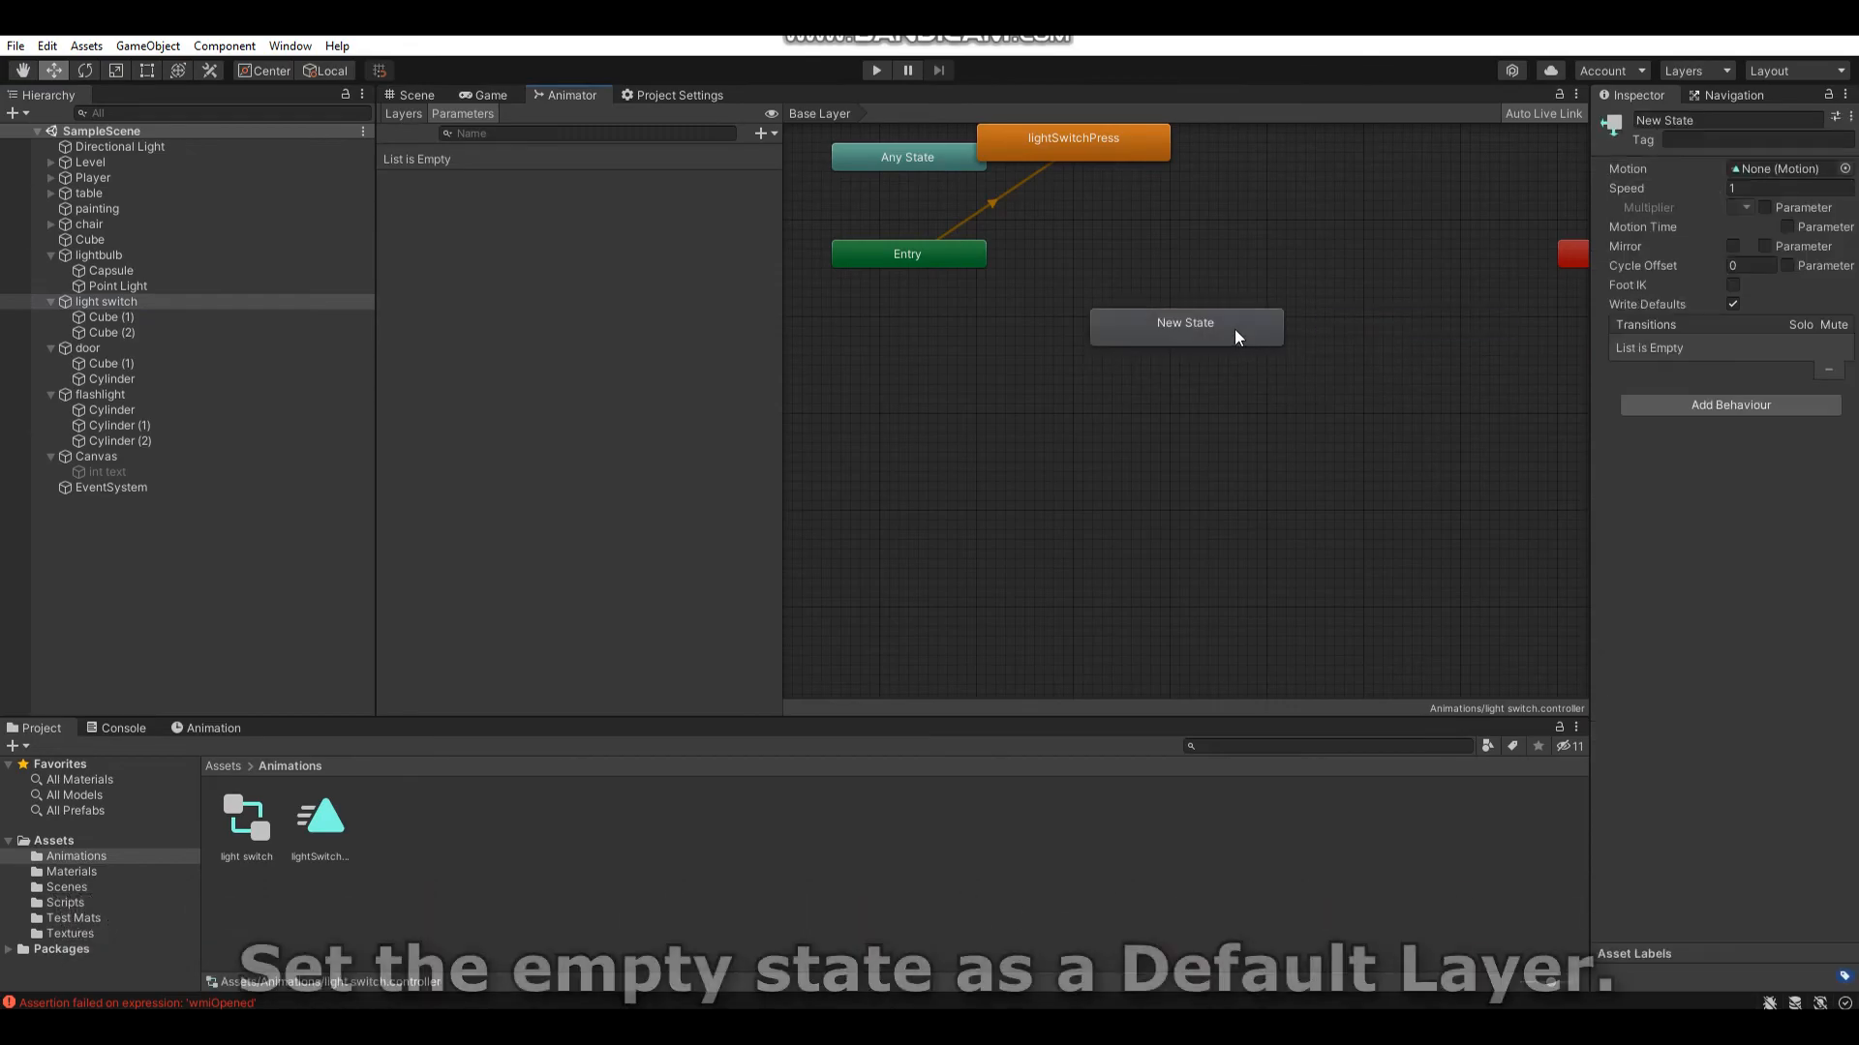
{"action": "right_click", "coordinate": [1235, 337]}
{"action": "left_click", "coordinate": [1297, 365]}
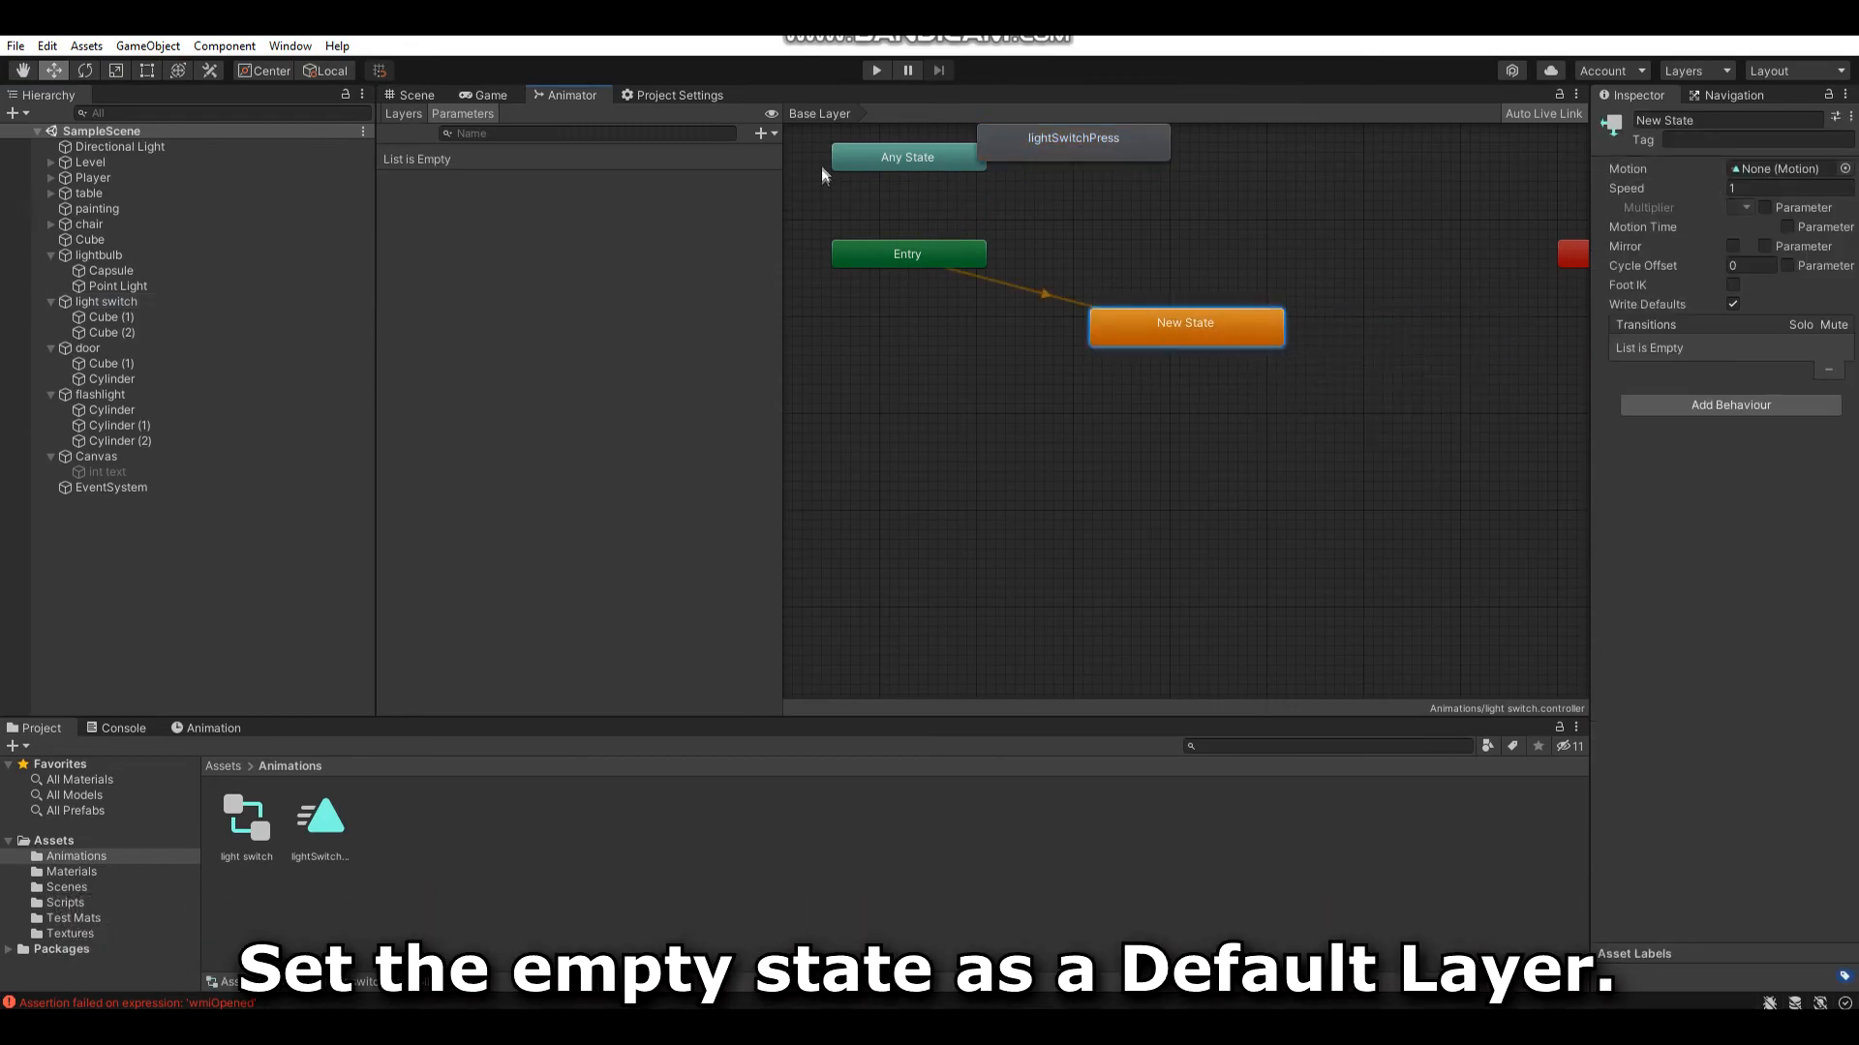
- Add a trigger parameter named press to the light switch's Animator
{"action": "left_click", "coordinate": [763, 133]}
{"action": "left_click", "coordinate": [802, 221]}
{"action": "type", "text": "pres"}
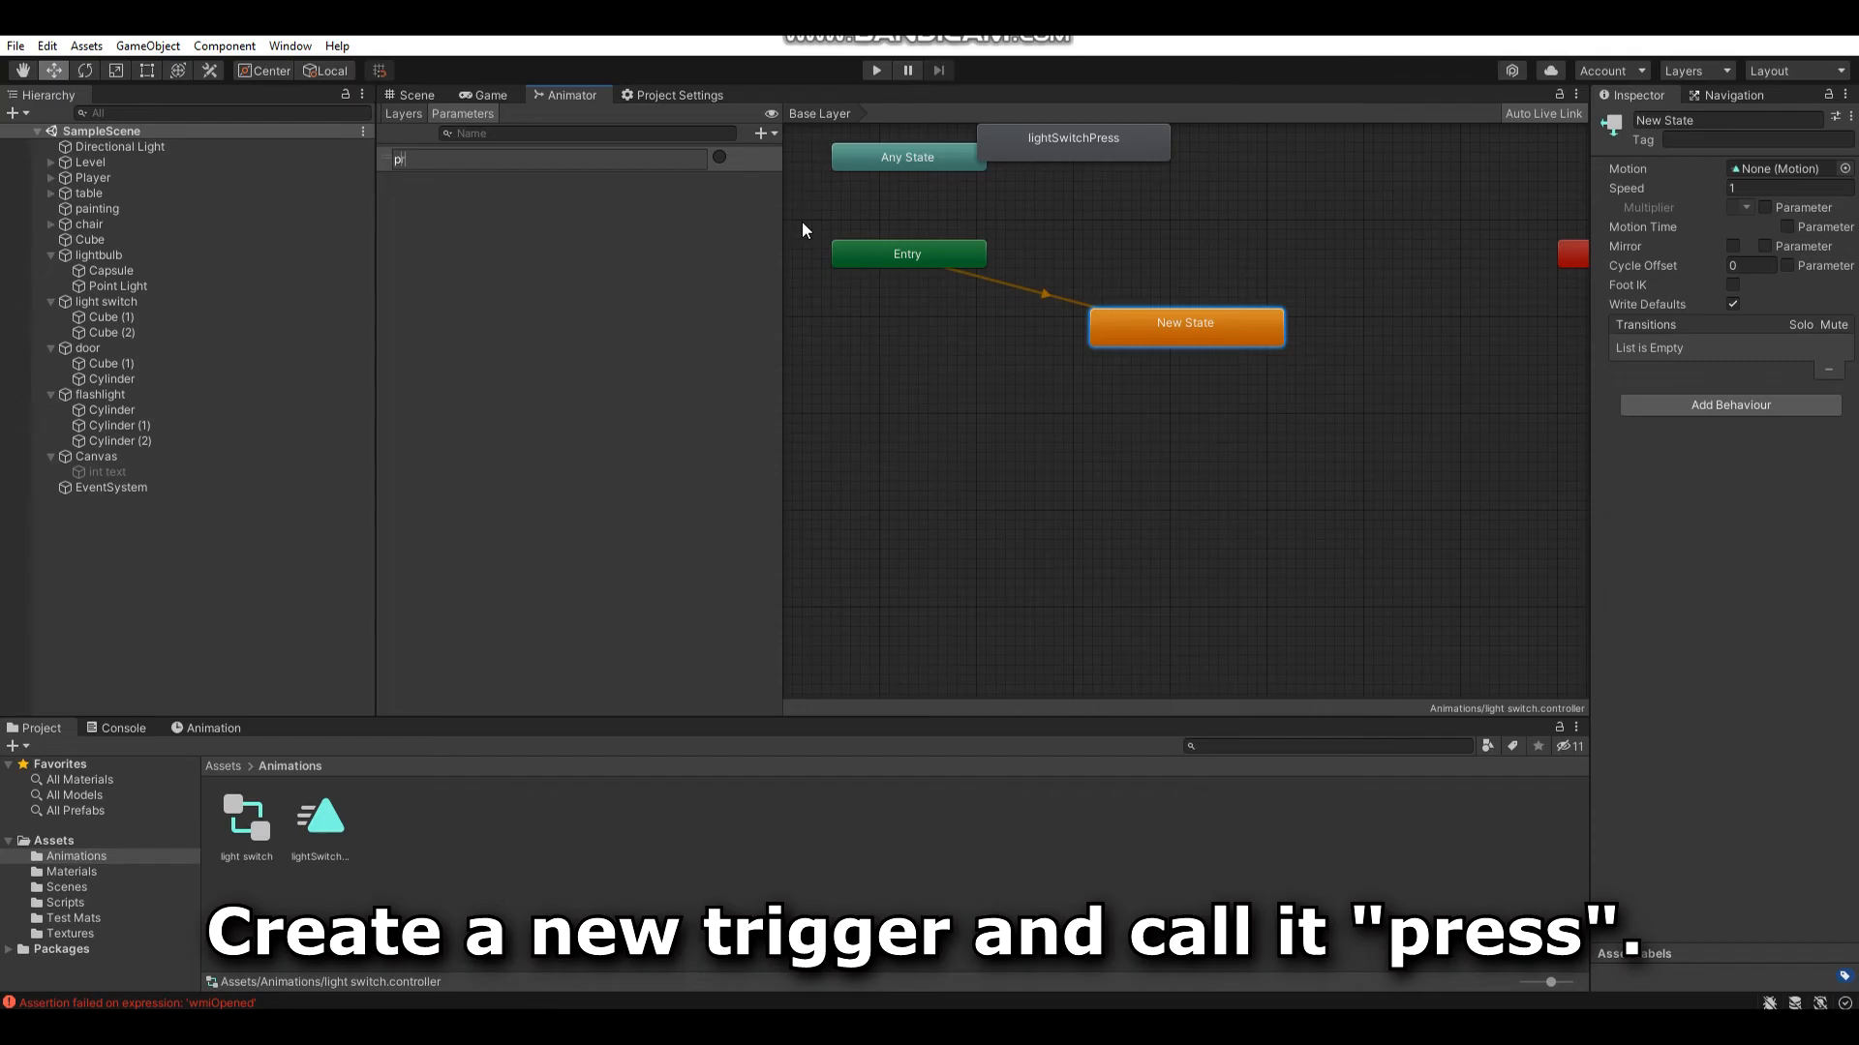
{"action": "type", "text": "s"}
{"action": "key", "text": "Return"}
- Make transitions in both directions between New State and lightSwitchPress
{"action": "right_click", "coordinate": [1152, 319]}
{"action": "left_click", "coordinate": [1200, 333]}
{"action": "left_click", "coordinate": [1105, 154]}
{"action": "right_click", "coordinate": [1112, 153]}
{"action": "left_click", "coordinate": [1162, 164]}
{"action": "left_click", "coordinate": [1218, 357]}
{"action": "right_click", "coordinate": [1135, 149]}
{"action": "left_click", "coordinate": [1166, 161]}
{"action": "left_click", "coordinate": [1205, 329]}
- Disable Has Exit Time and add the press condition on the New State to lightSwitchPress transition, and select the return transition
{"action": "left_click", "coordinate": [1147, 252]}
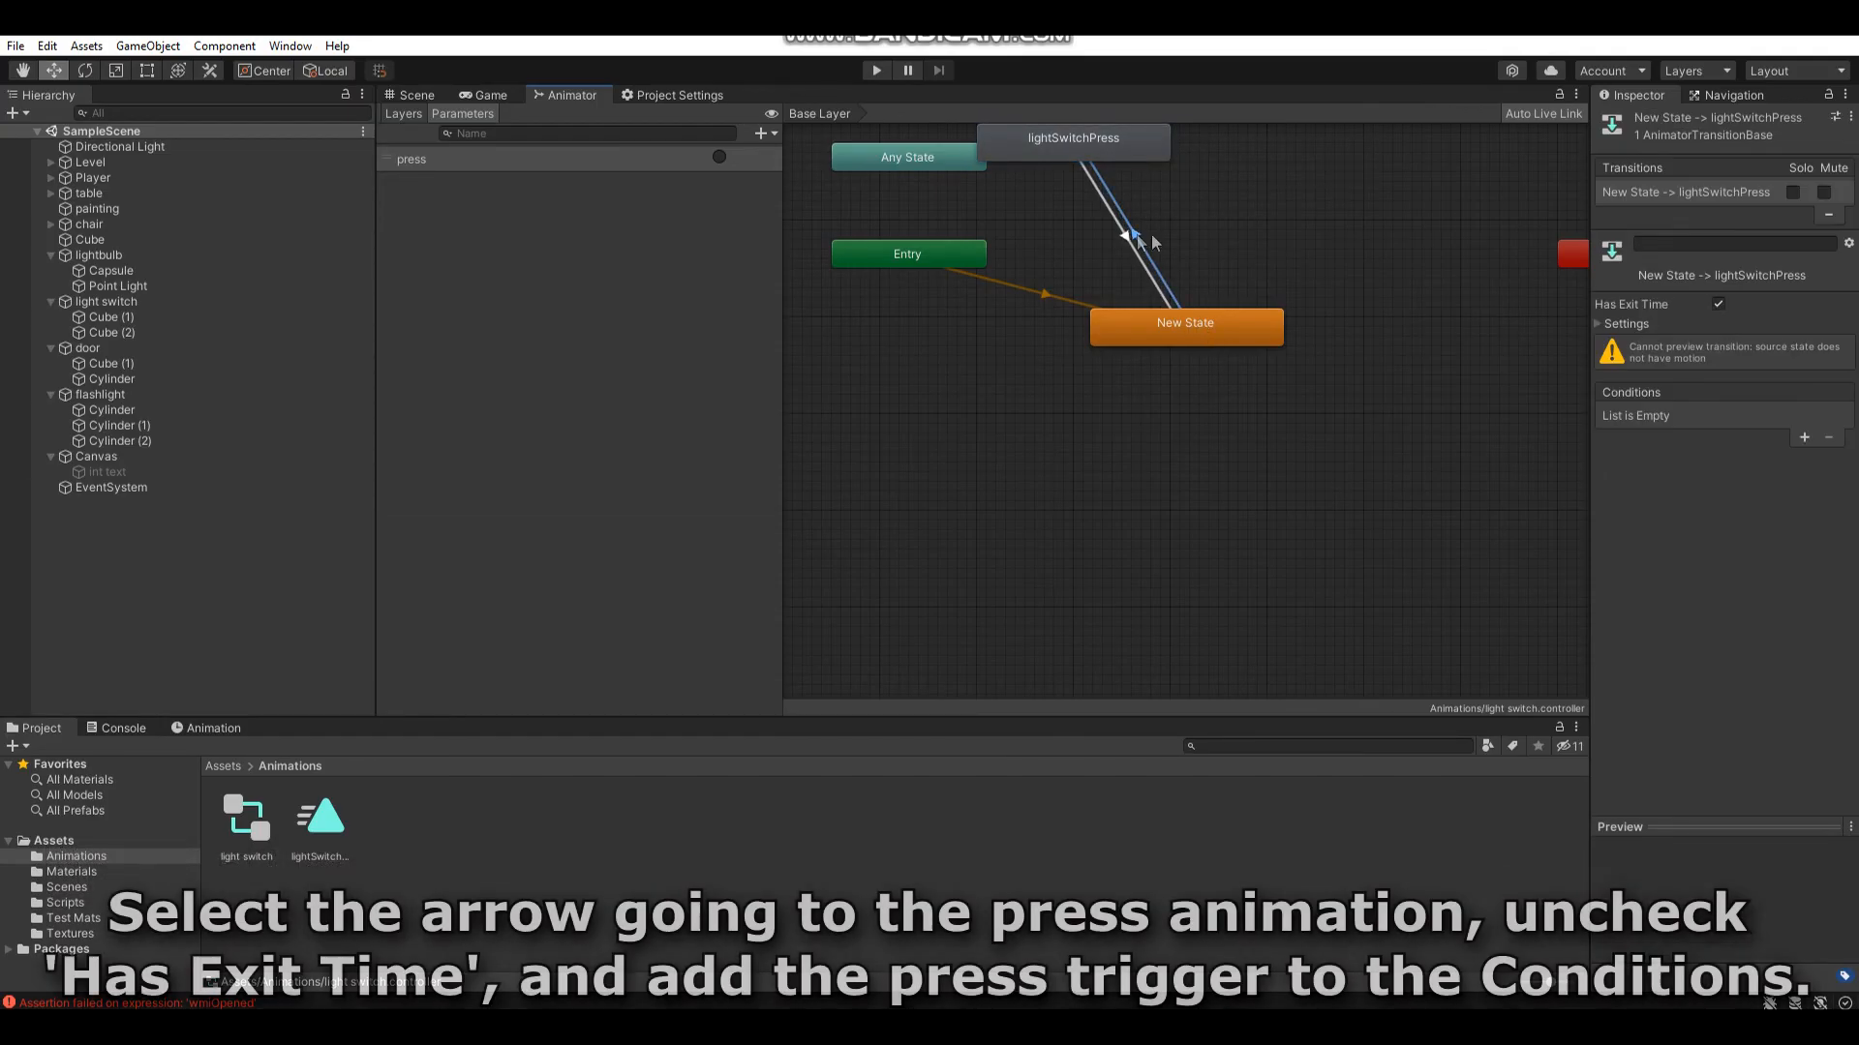
{"action": "left_click", "coordinate": [1719, 305]}
{"action": "left_click", "coordinate": [1803, 437]}
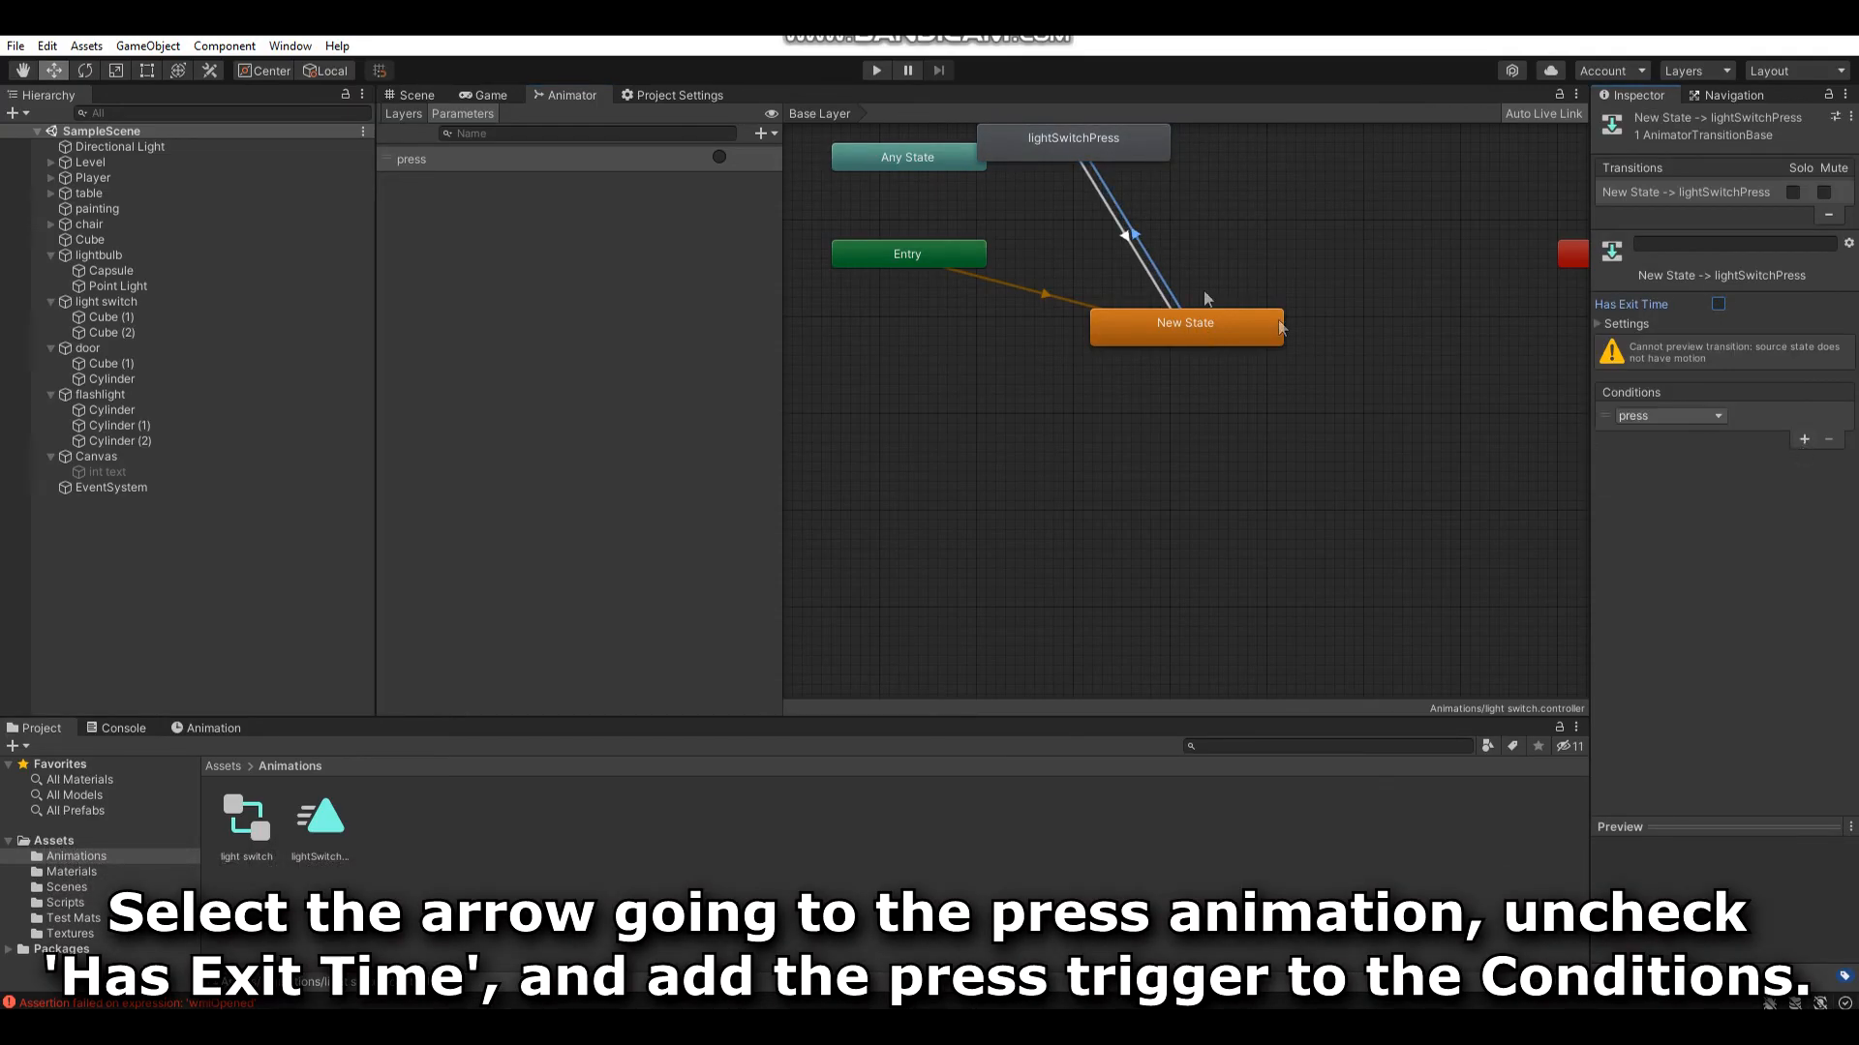
{"action": "left_click", "coordinate": [1129, 239]}
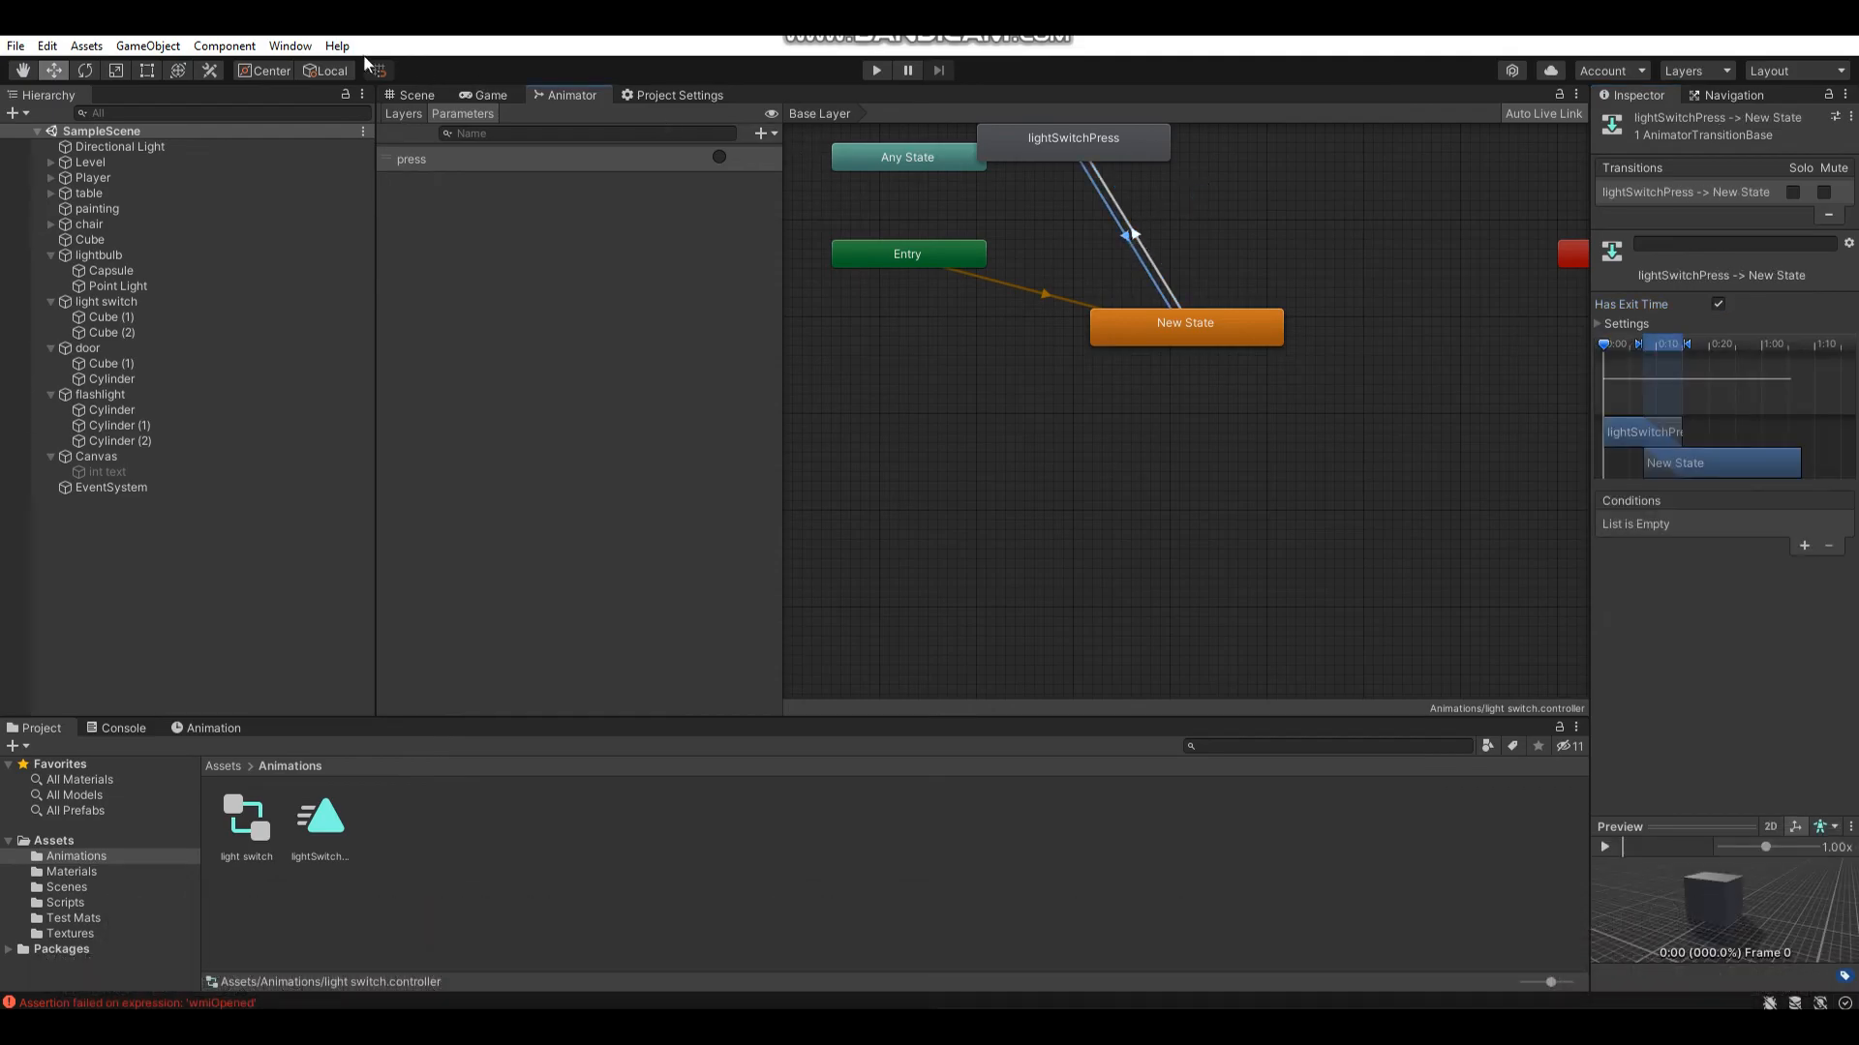
- Assign the light switch object as the Switch Anim reference of its Light Switch script
{"action": "left_click", "coordinate": [416, 95]}
{"action": "right_click_drag", "start_coordinate": [1350, 439], "coordinate": [1190, 440]}
{"action": "left_click", "coordinate": [972, 417]}
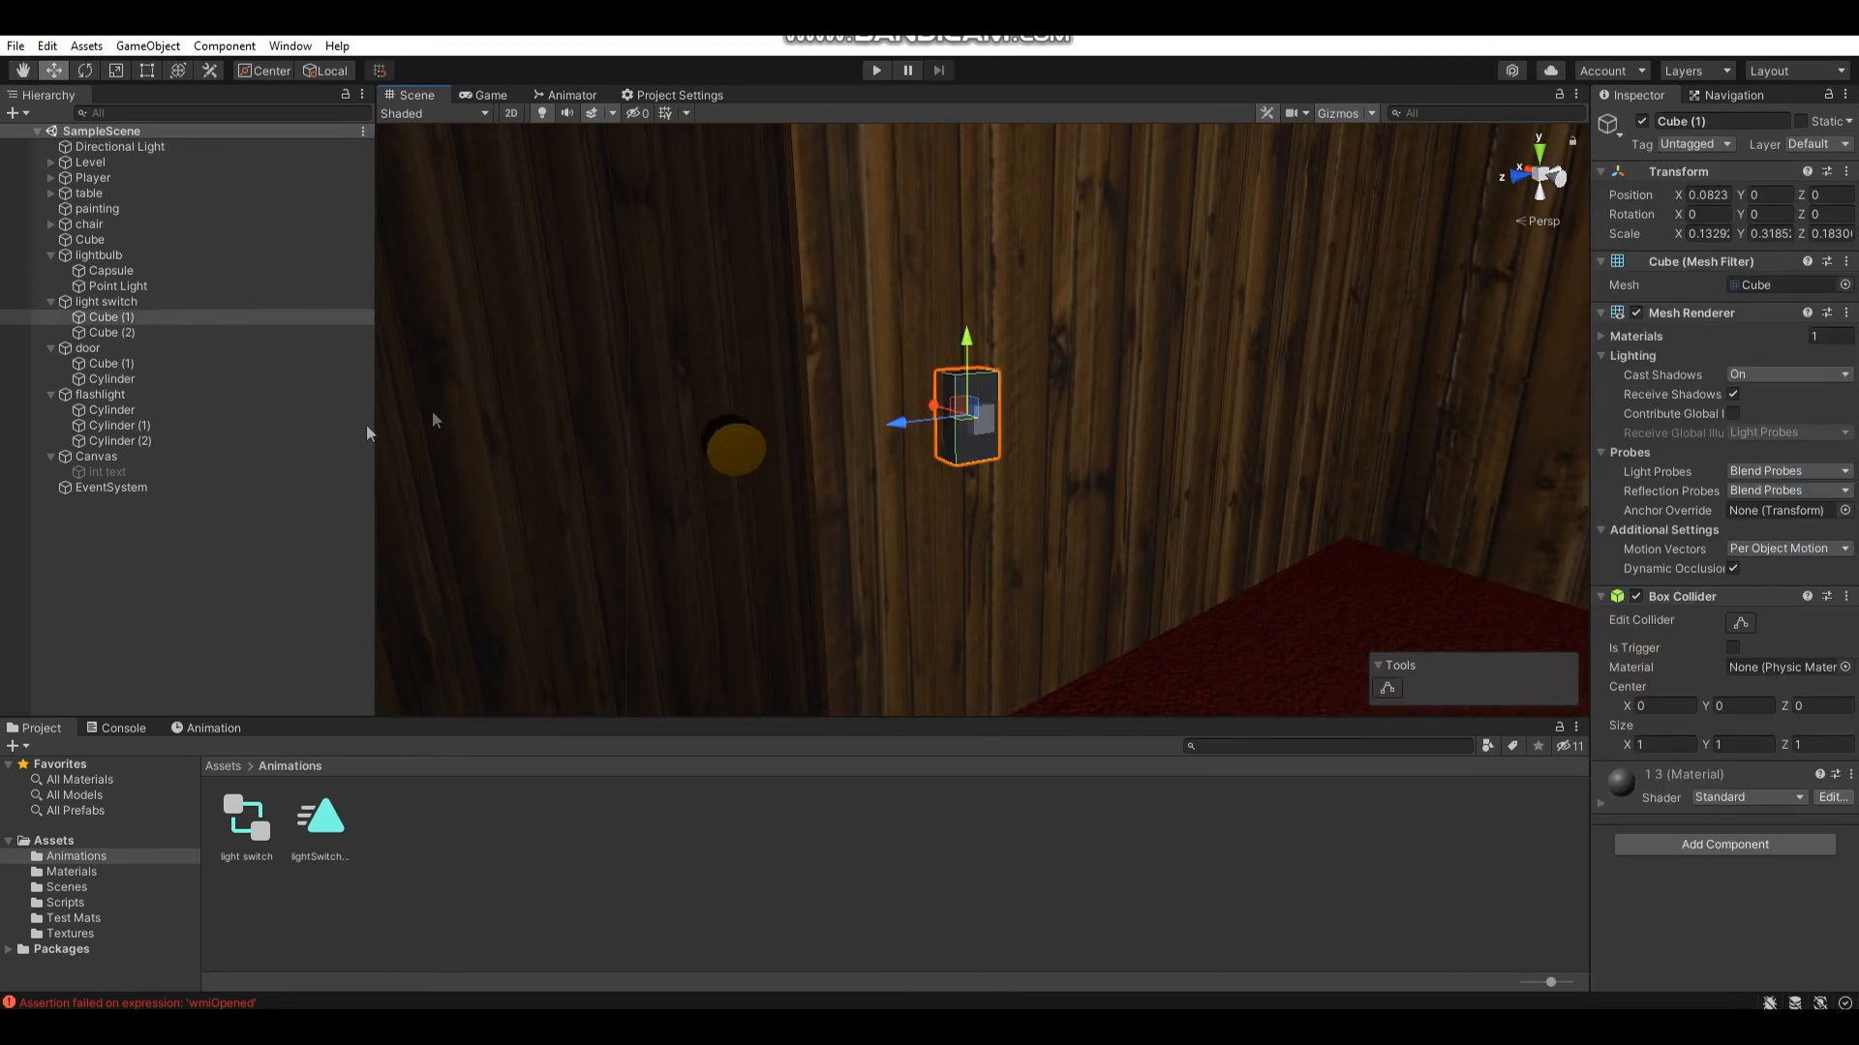
{"action": "left_click", "coordinate": [143, 303]}
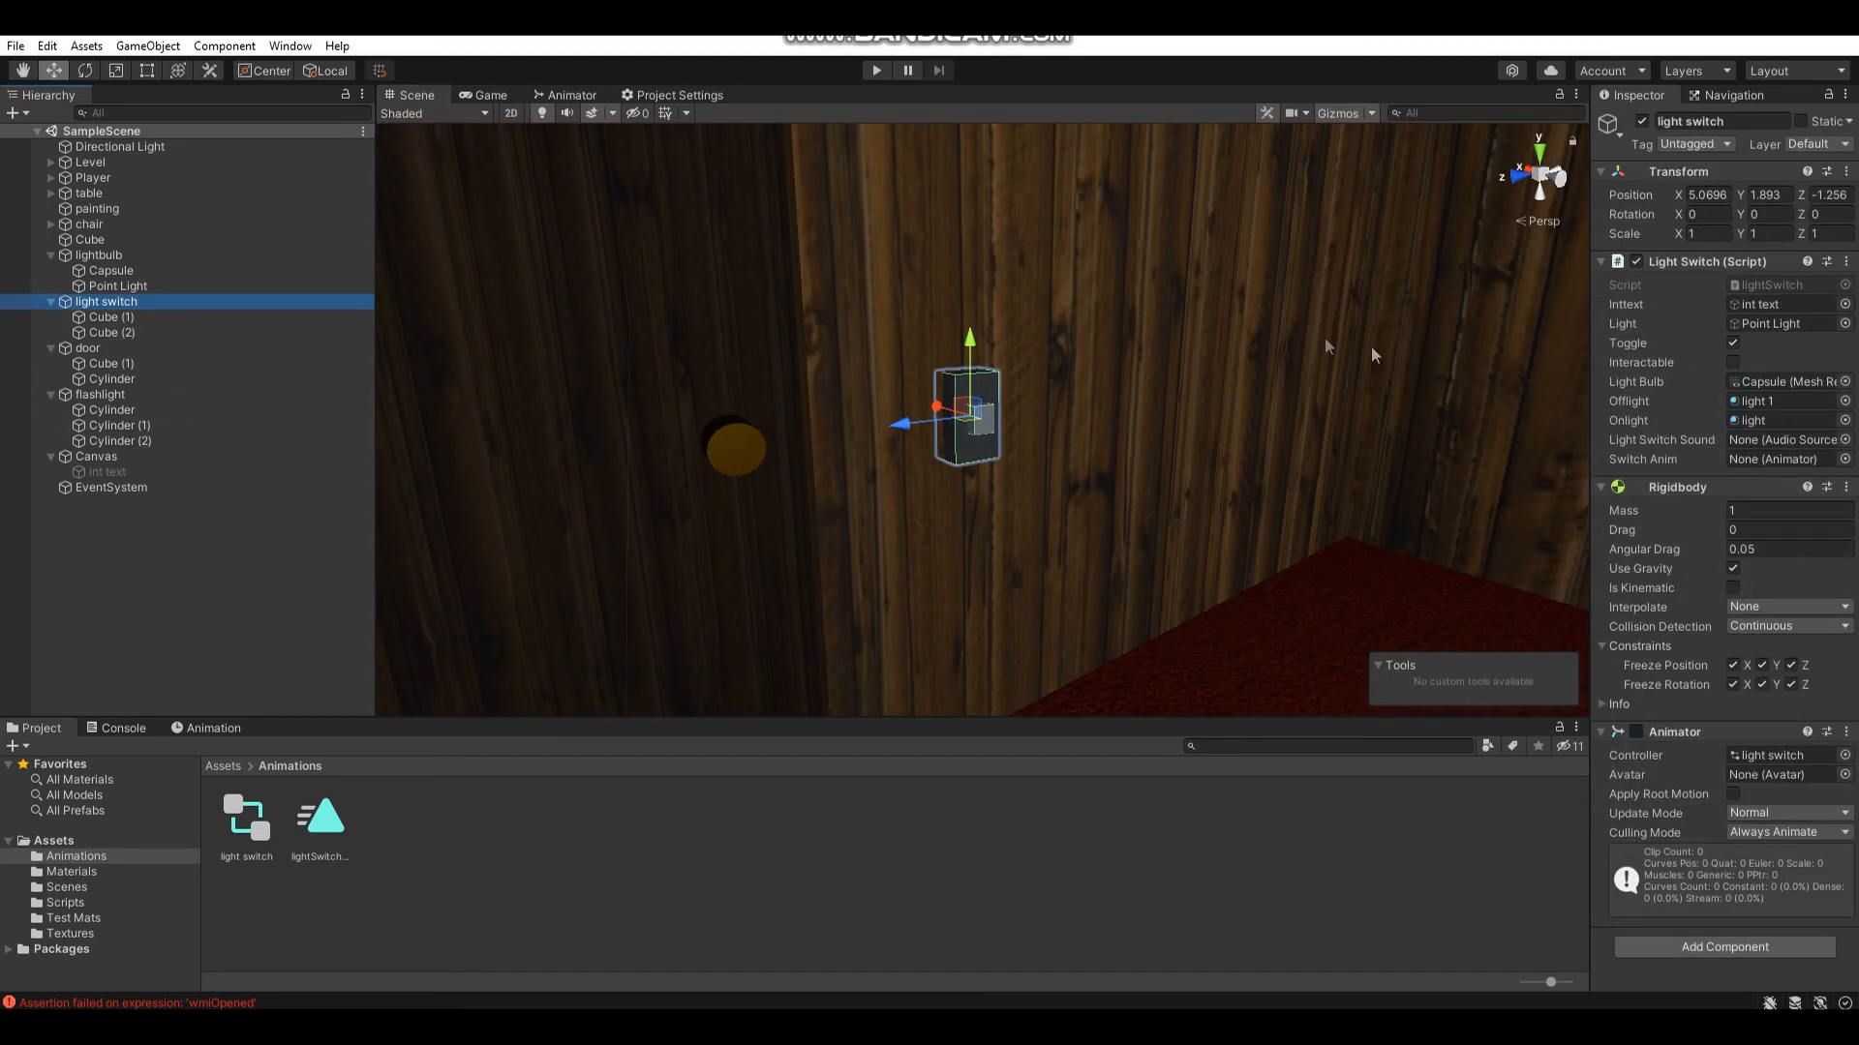
{"action": "left_click_drag", "start_coordinate": [149, 304], "coordinate": [1742, 461]}
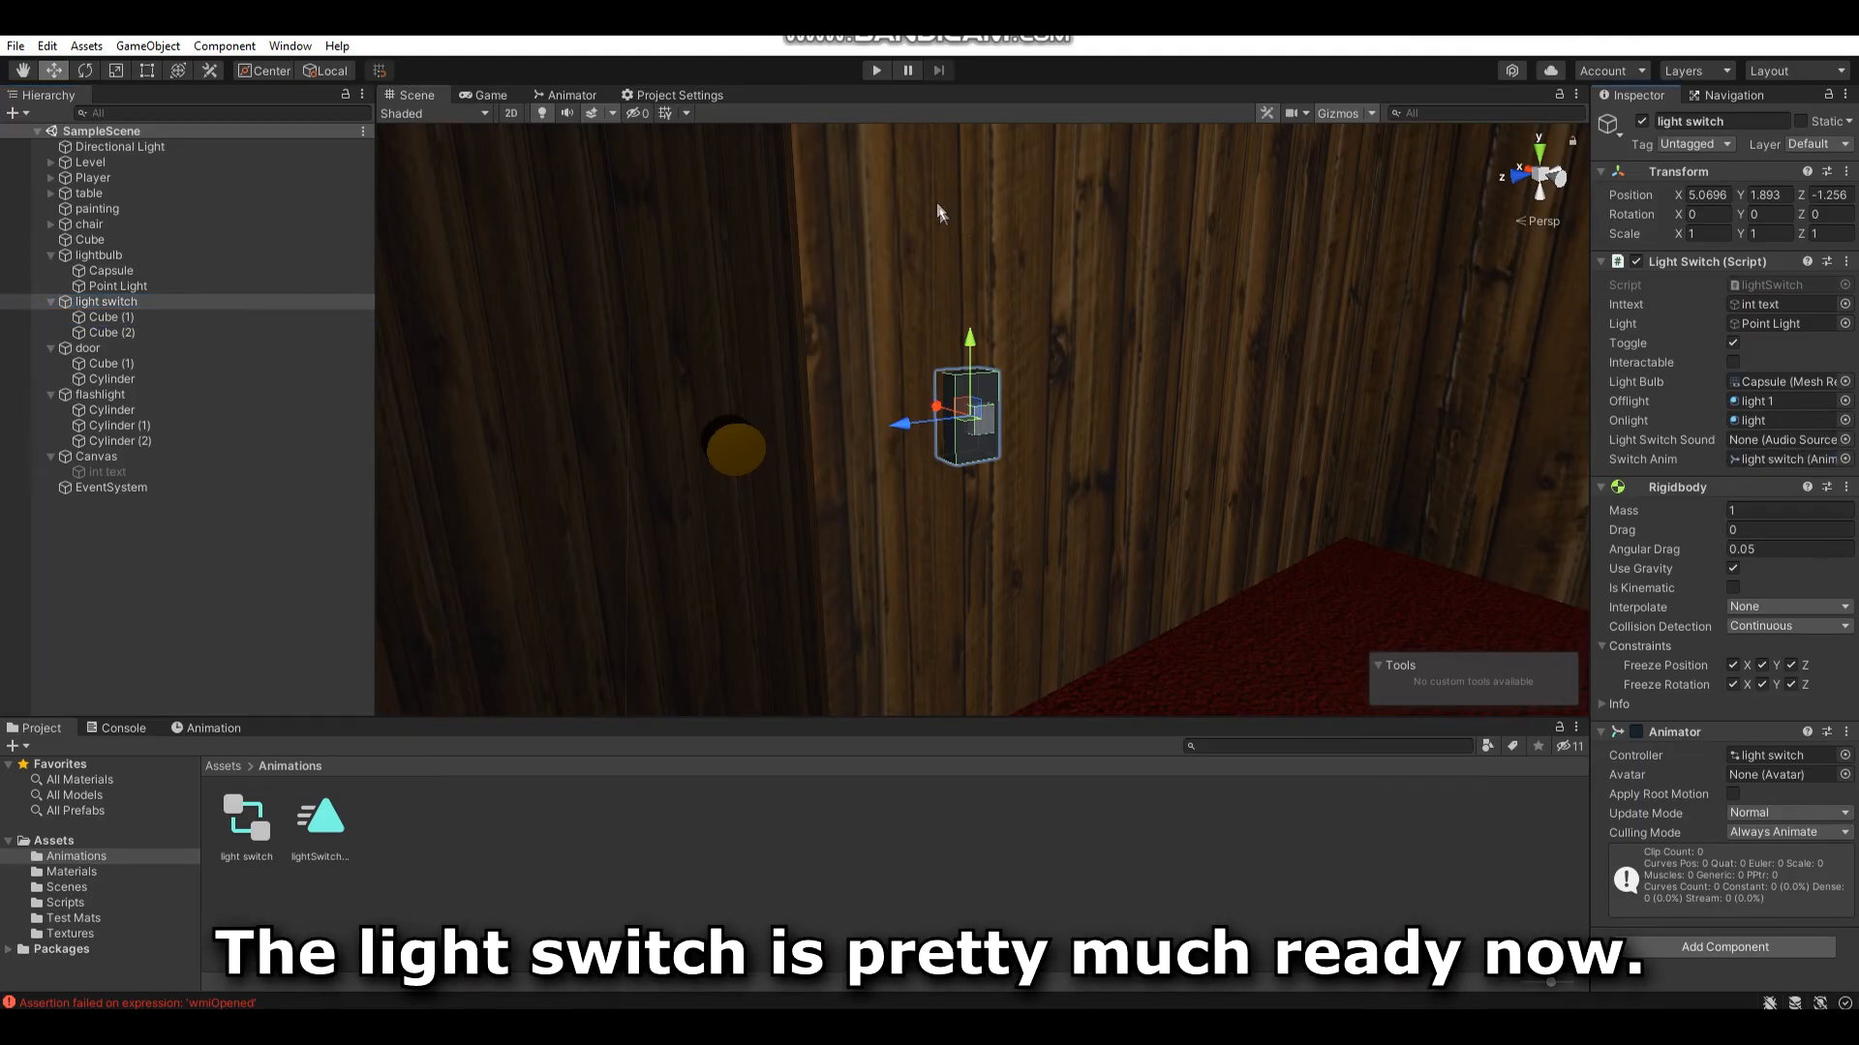
- Add a Box Collider component to the player's Camera
{"action": "key", "text": "s"}
{"action": "right_click_drag", "start_coordinate": [876, 266], "coordinate": [955, 420]}
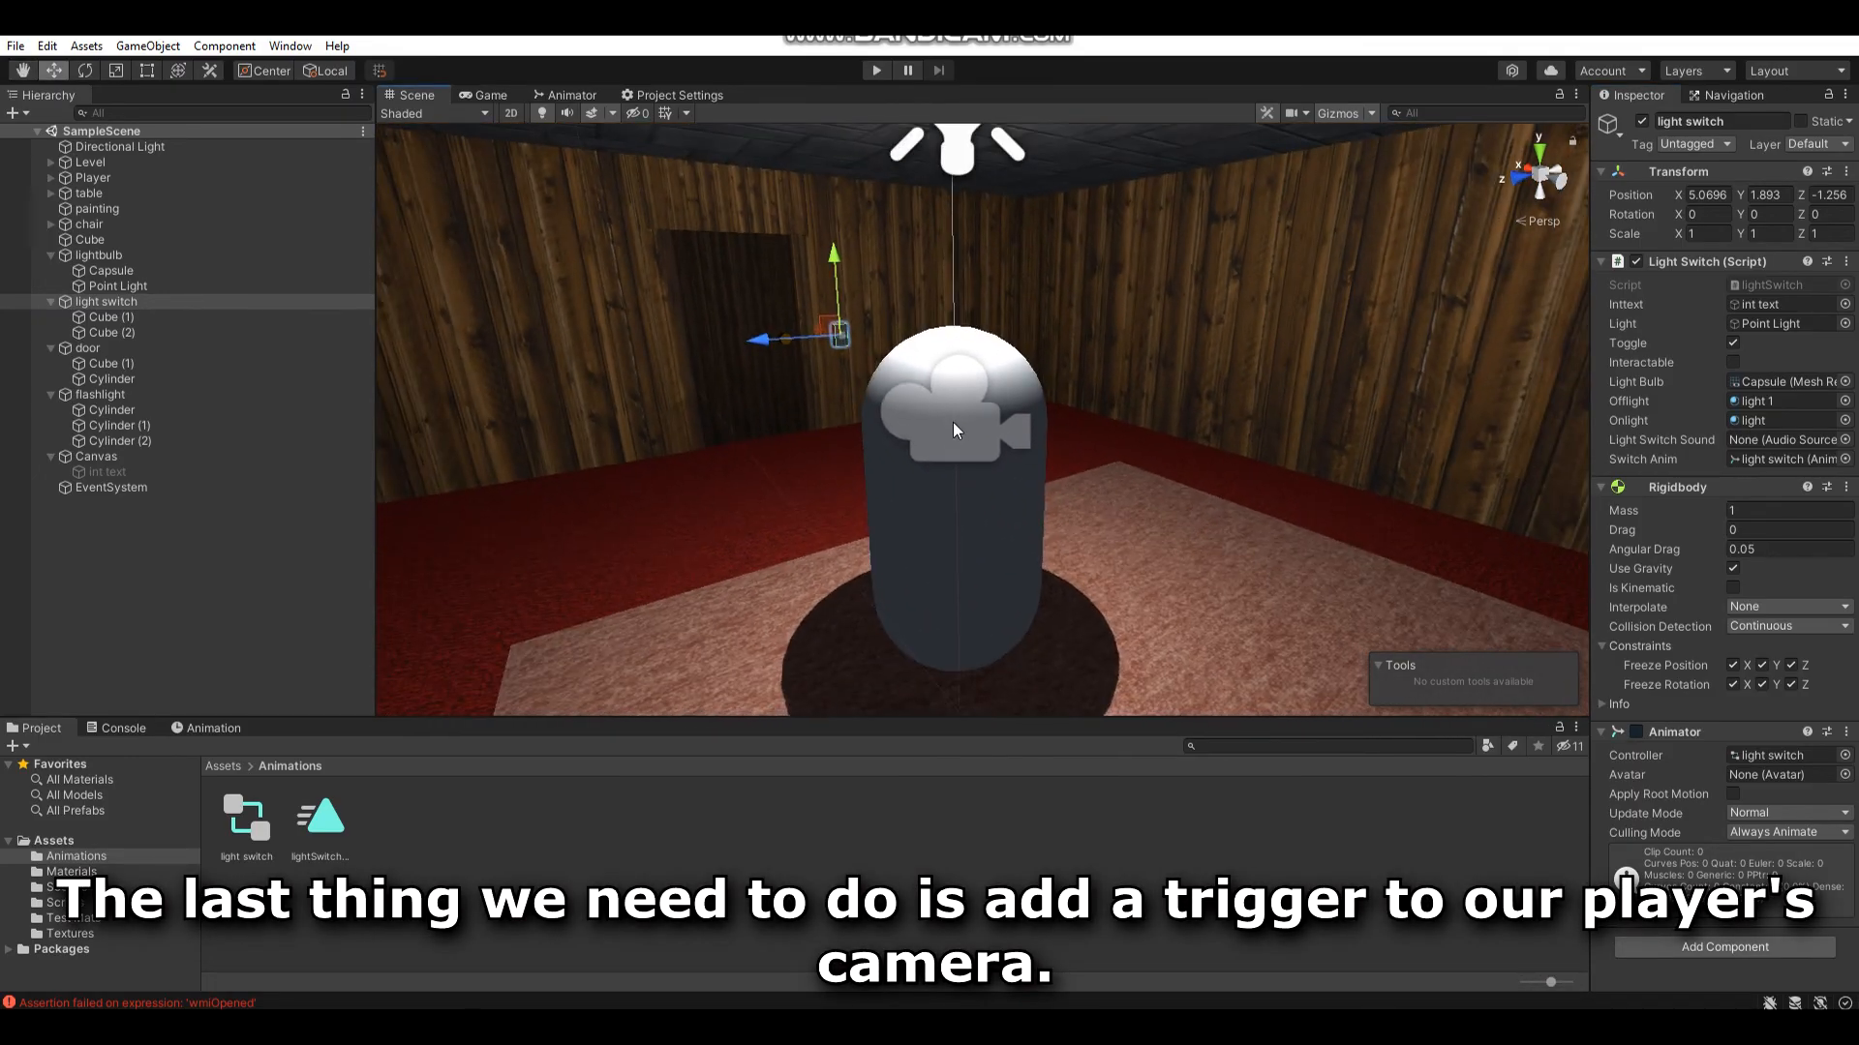
{"action": "left_click", "coordinate": [953, 422]}
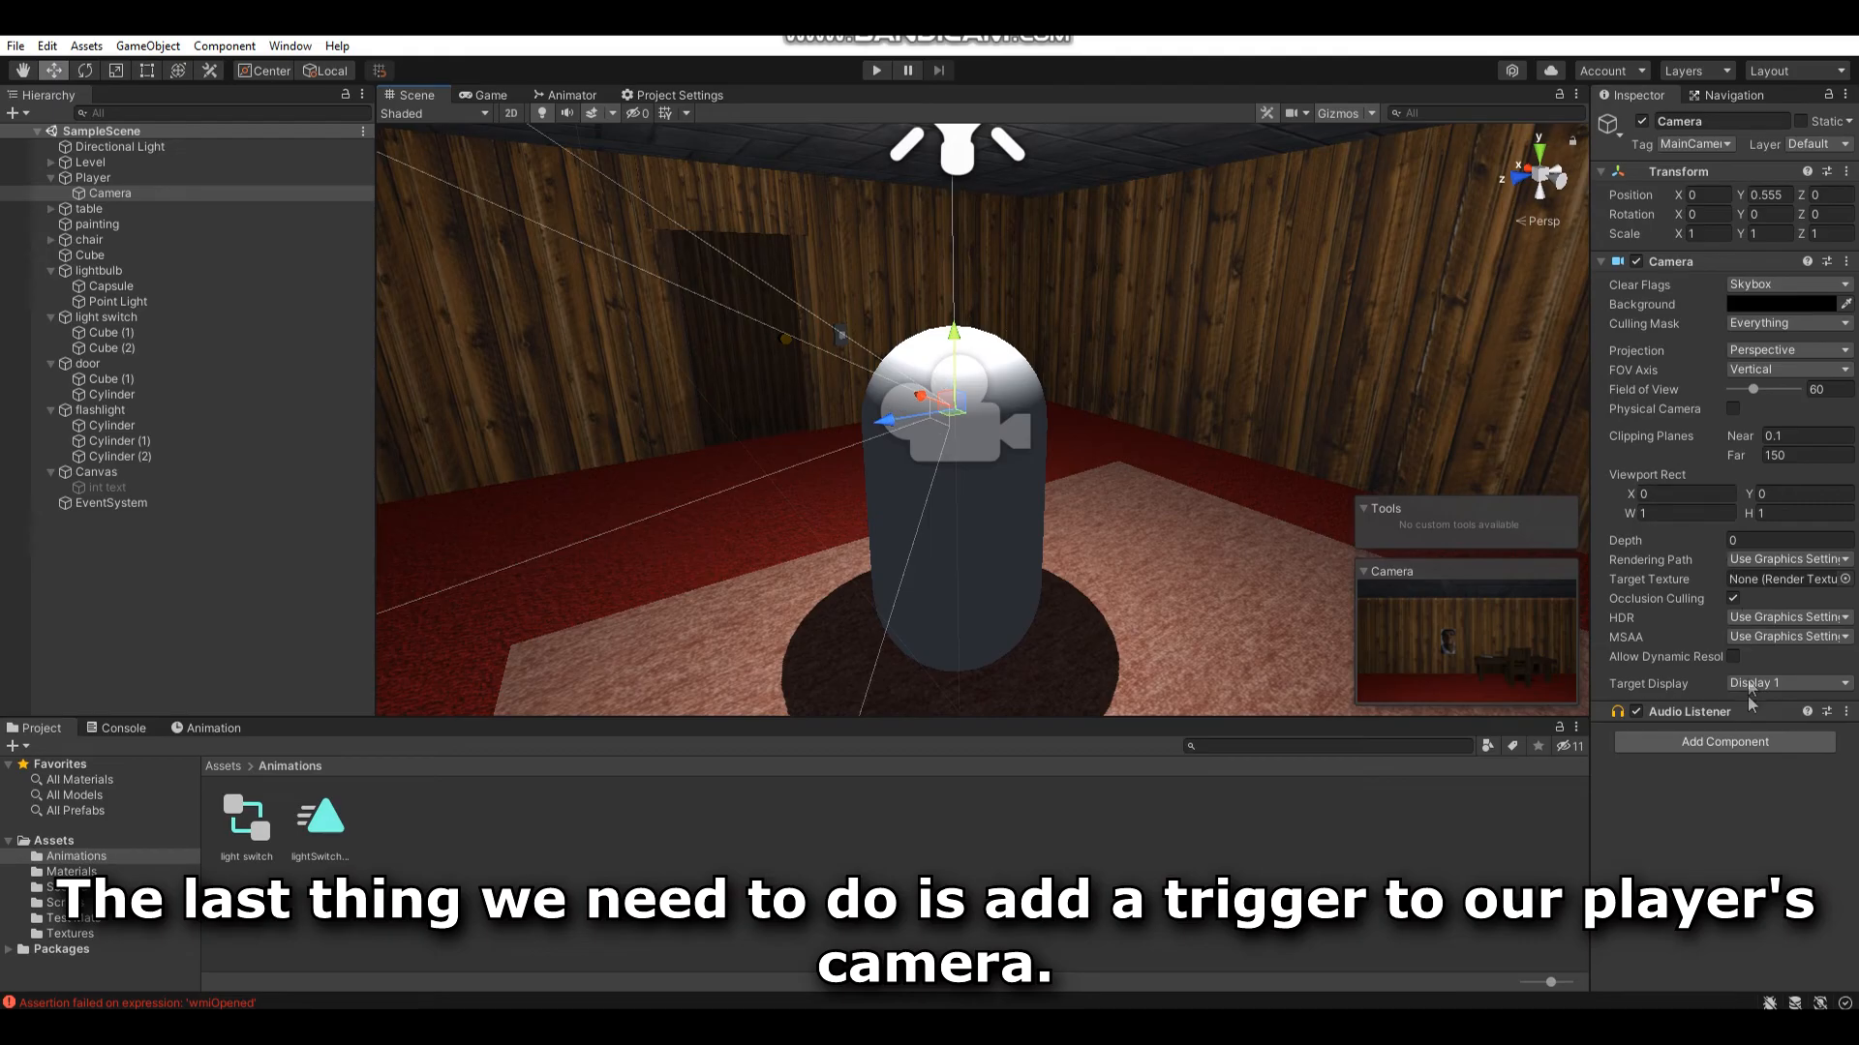
{"action": "left_click", "coordinate": [1716, 740]}
{"action": "type", "text": "box"}
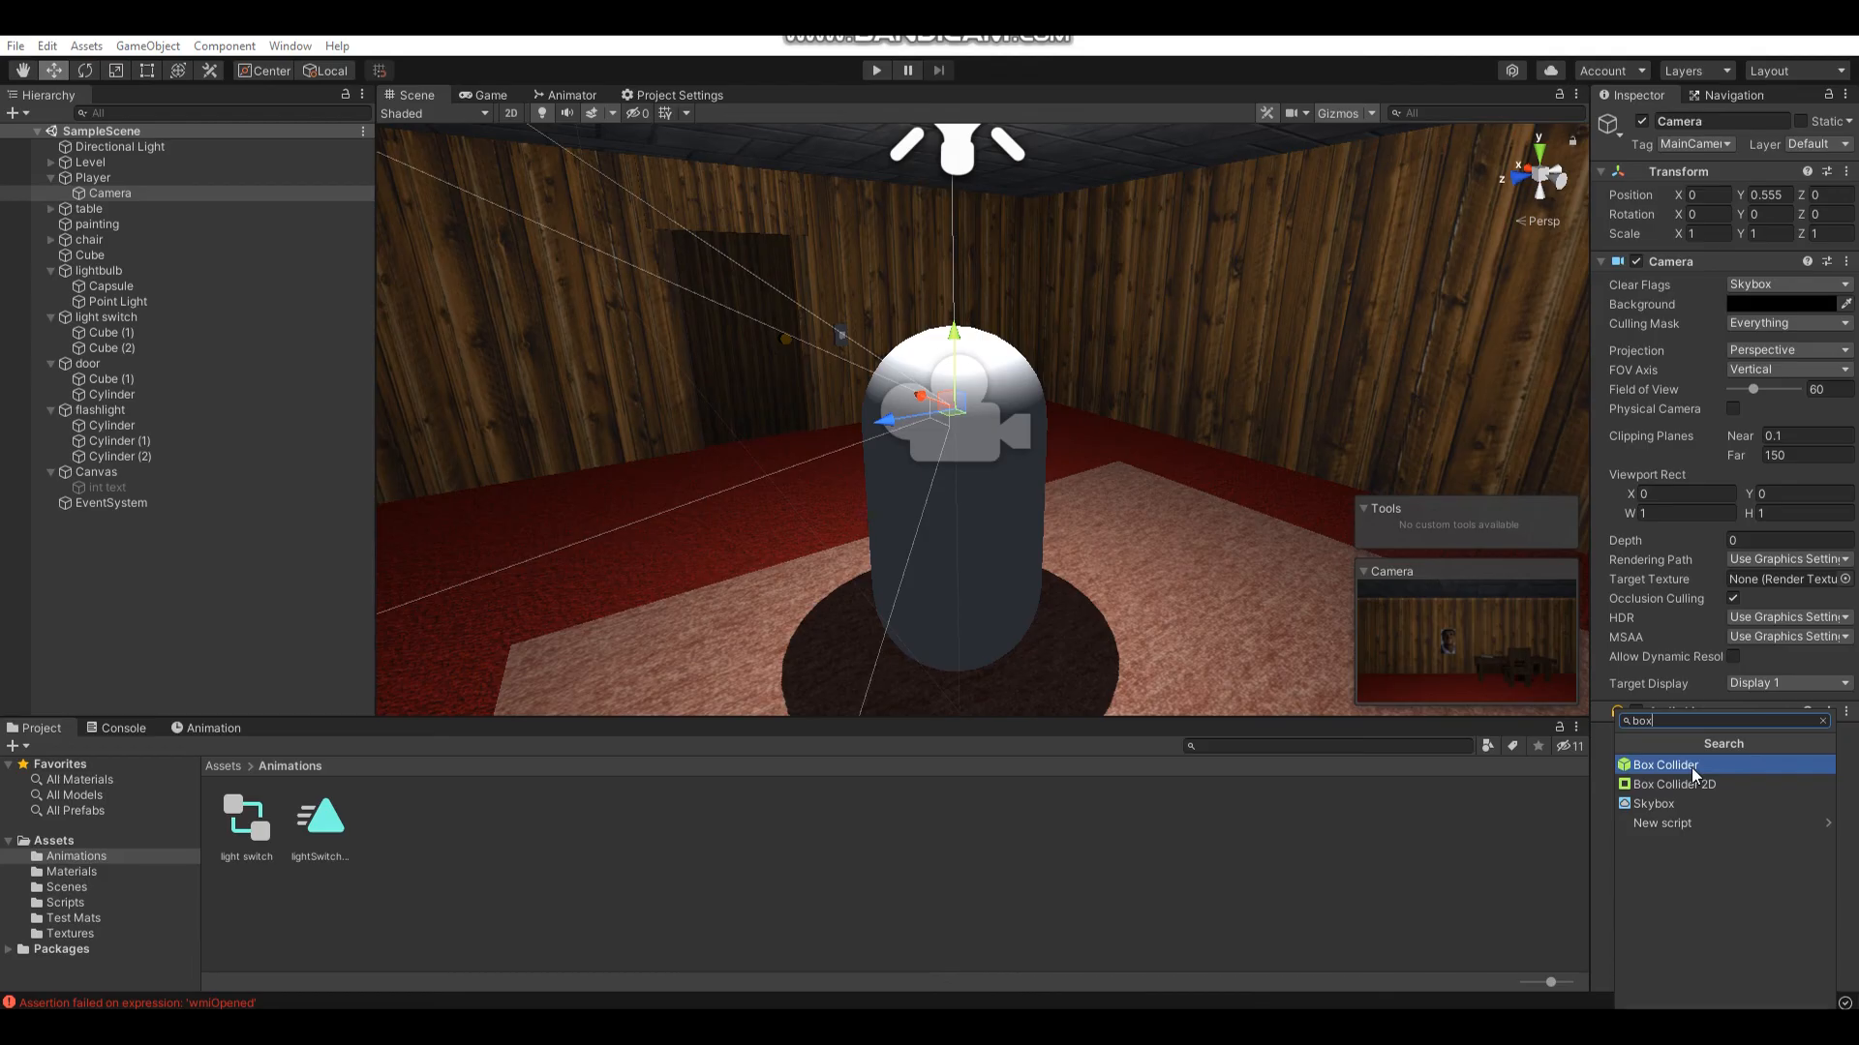
{"action": "left_click", "coordinate": [1692, 768]}
- Set the camera collider's X and Y size to 0.1 and its Z center to 0.6
{"action": "scroll", "coordinate": [1282, 427], "scroll_direction": "up", "scroll_amount": 5}
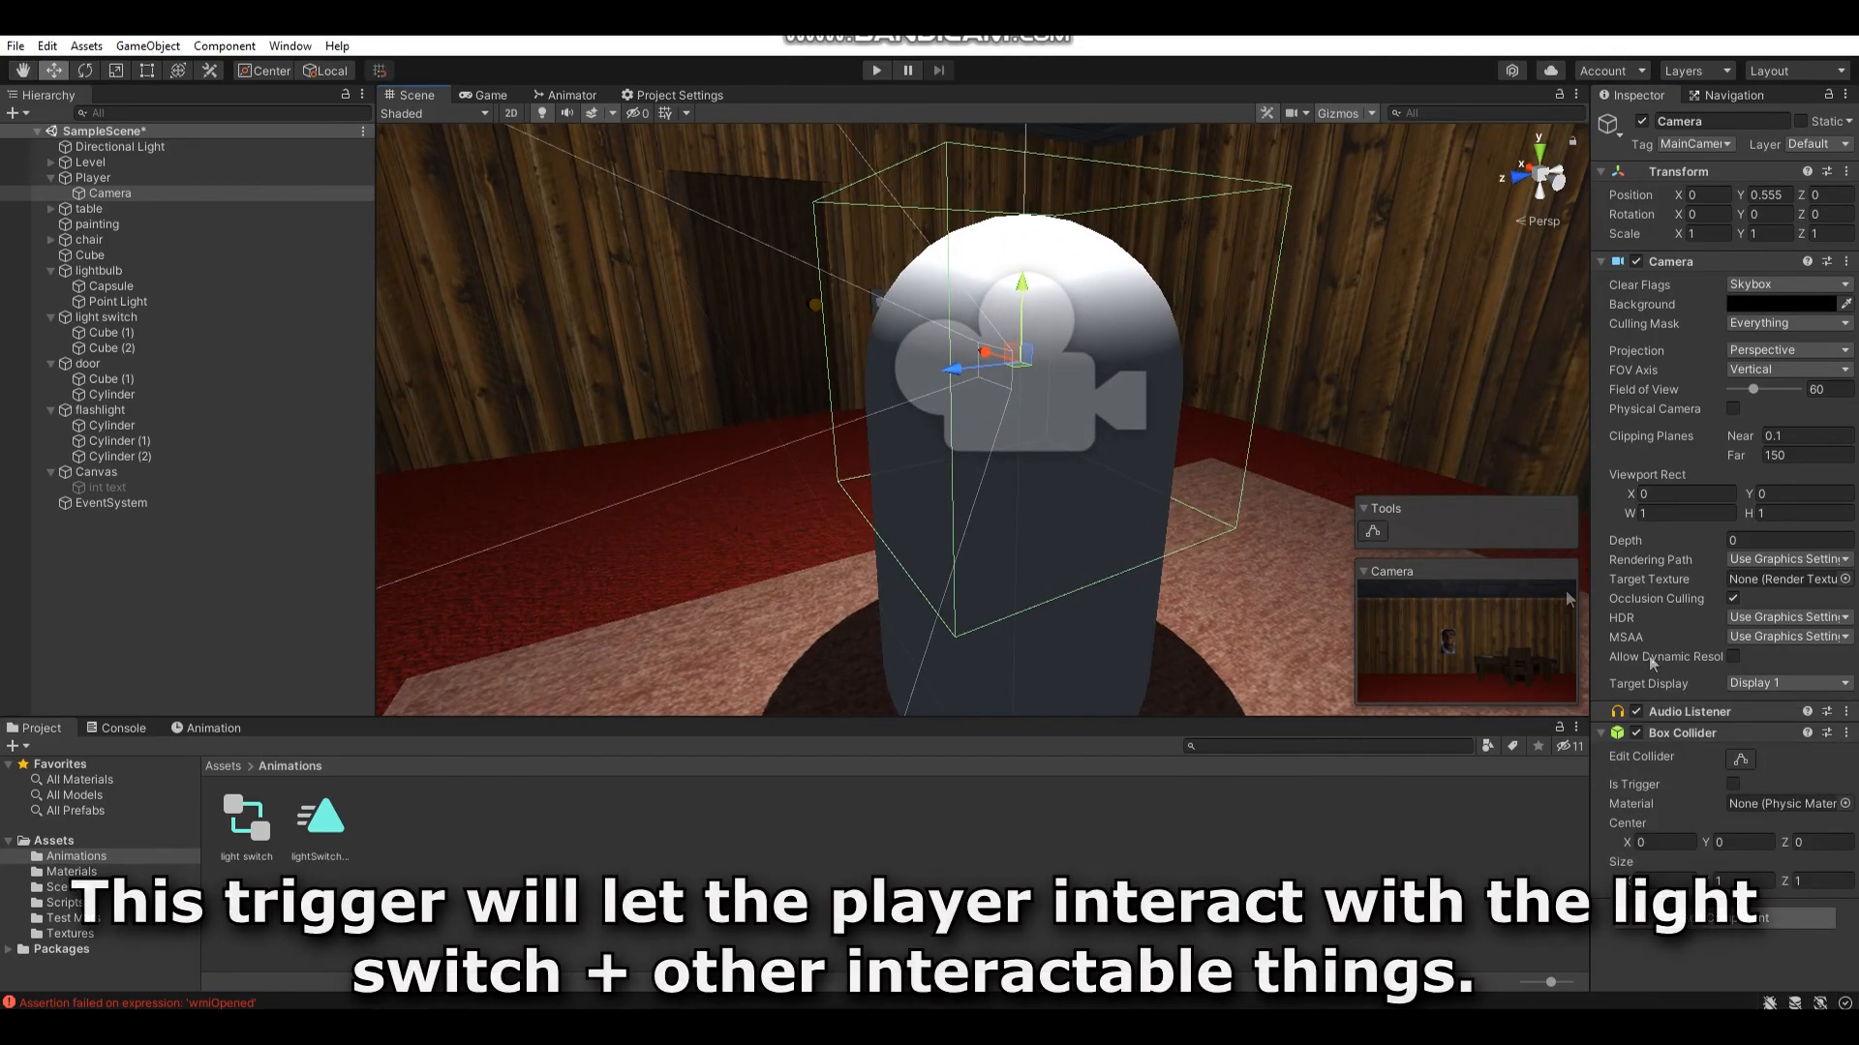
{"action": "key", "text": "BackSpace"}
{"action": "type", "text": ".1.1"}
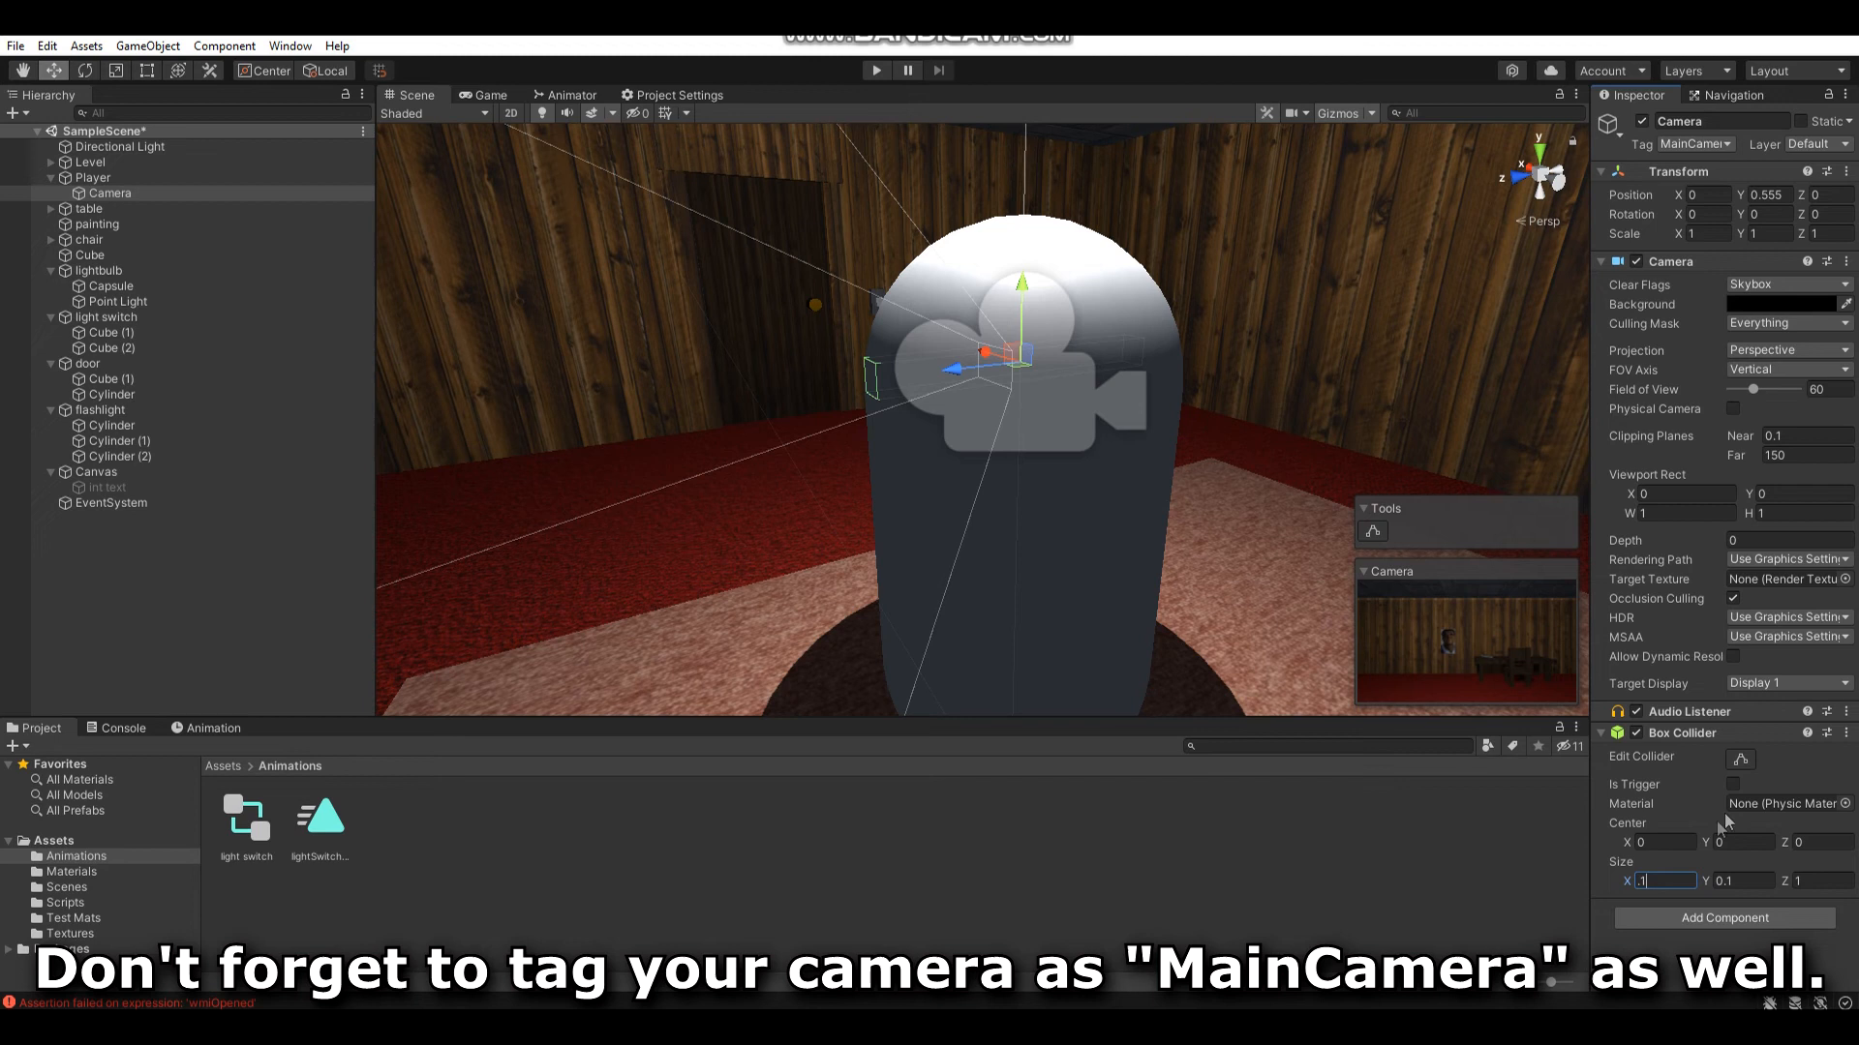
{"action": "left_click", "coordinate": [1816, 842]}
{"action": "type", "text": "0.6"}
{"action": "left_click_drag", "start_coordinate": [1815, 841], "coordinate": [1811, 840]}
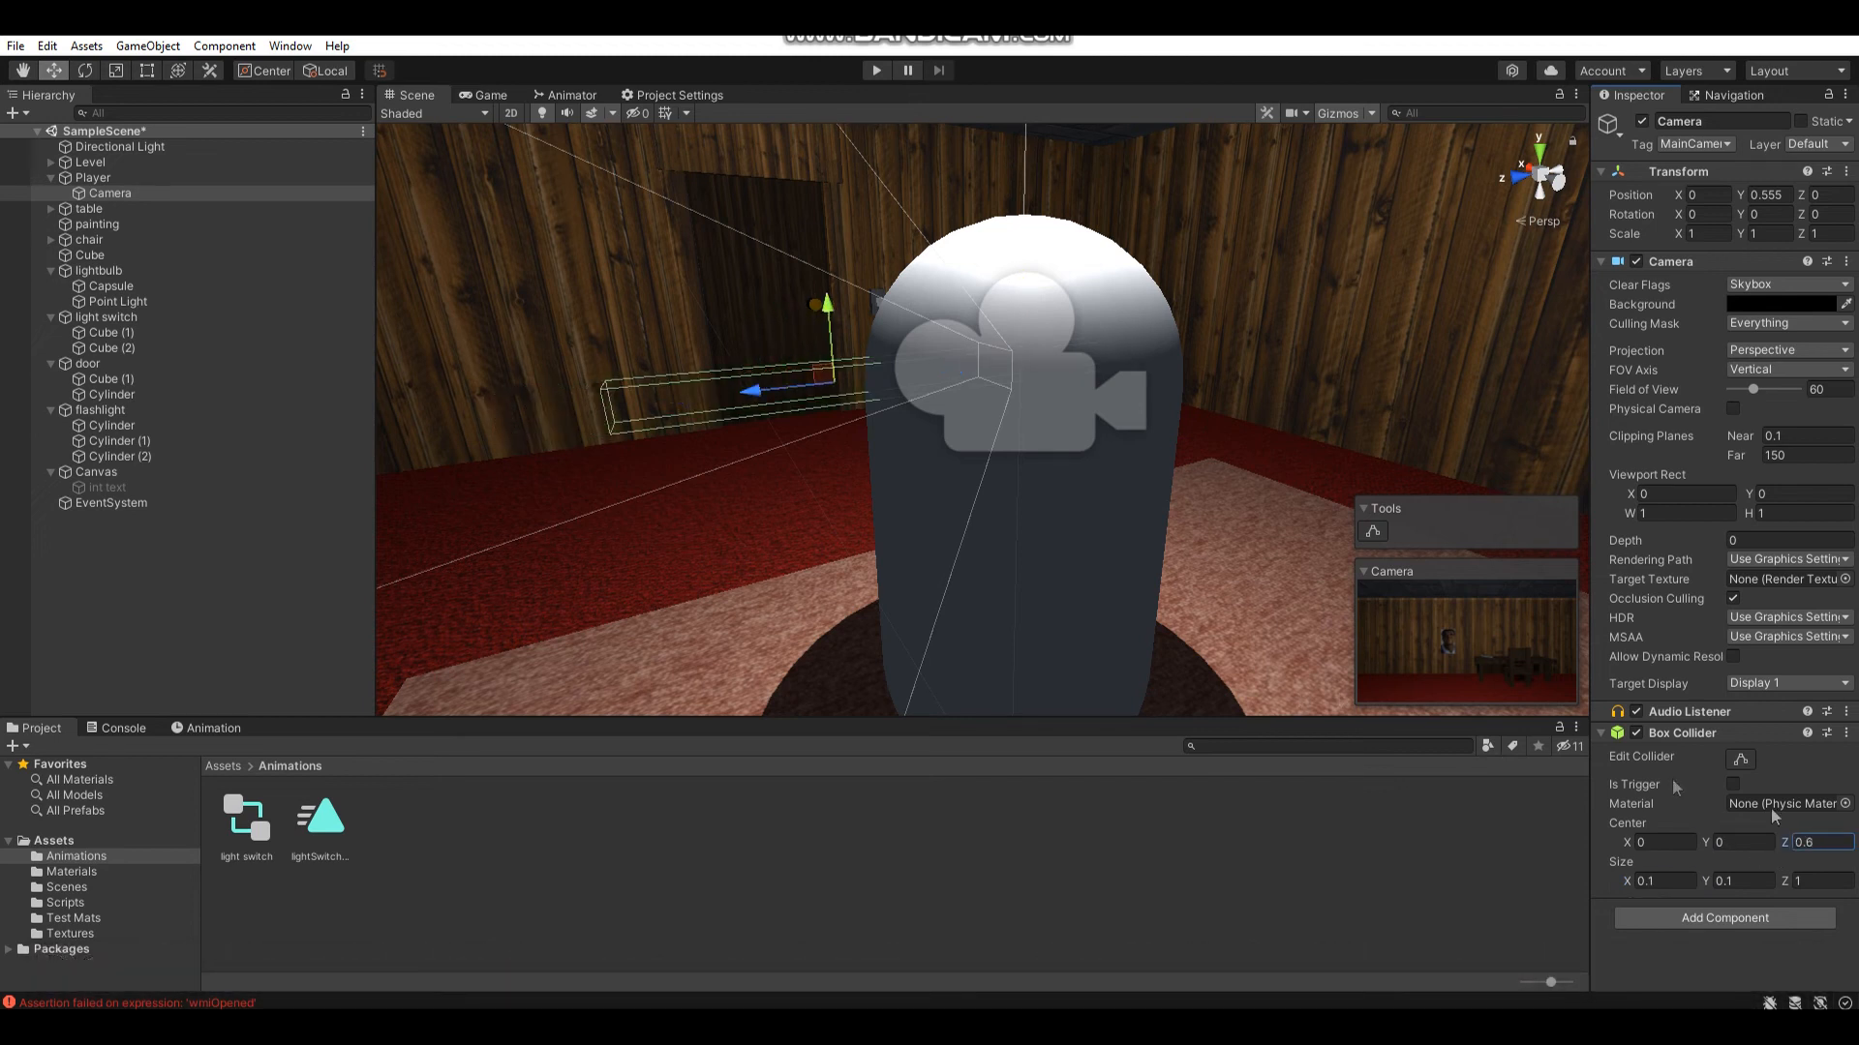
- Stretch the camera's box collider forward in the scene to about 1.64 long in Z and enable Is Trigger
{"action": "left_click", "coordinate": [1740, 760]}
{"action": "mouse_move", "coordinate": [954, 437]}
{"action": "right_mouse_down"}
{"action": "mouse_move", "coordinate": [1023, 449]}
{"action": "mouse_move", "coordinate": [985, 432]}
{"action": "right_mouse_up"}
{"action": "key", "text": "a"}
{"action": "key", "text": "s"}
{"action": "key", "text": "d"}
{"action": "left_click_drag", "start_coordinate": [984, 420], "coordinate": [860, 444]}
{"action": "right_click_drag", "start_coordinate": [1123, 470], "coordinate": [953, 484]}
{"action": "key", "text": "d"}
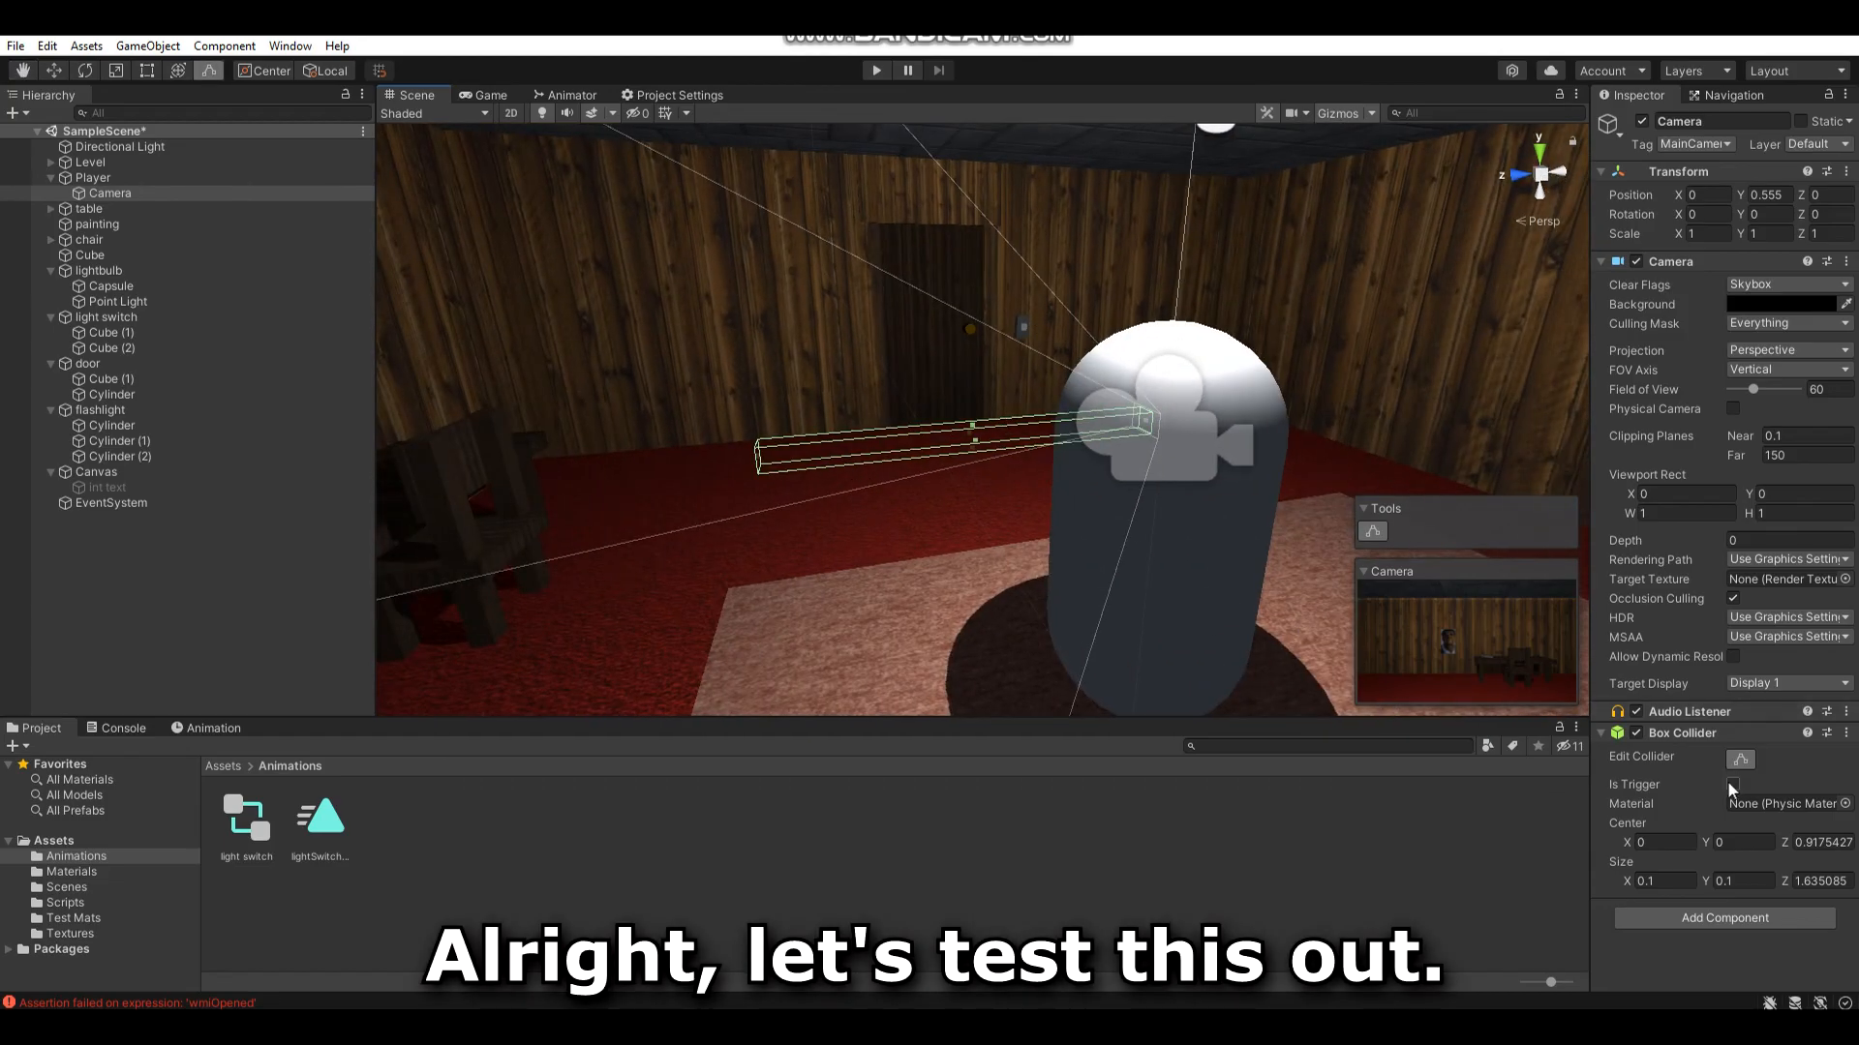
- Save the scene and playtest the light switch by walking up to it and toggling the bulb repeatedly, ending in edit mode
{"action": "key", "text": "ctrl+s"}
{"action": "left_click", "coordinate": [876, 70]}
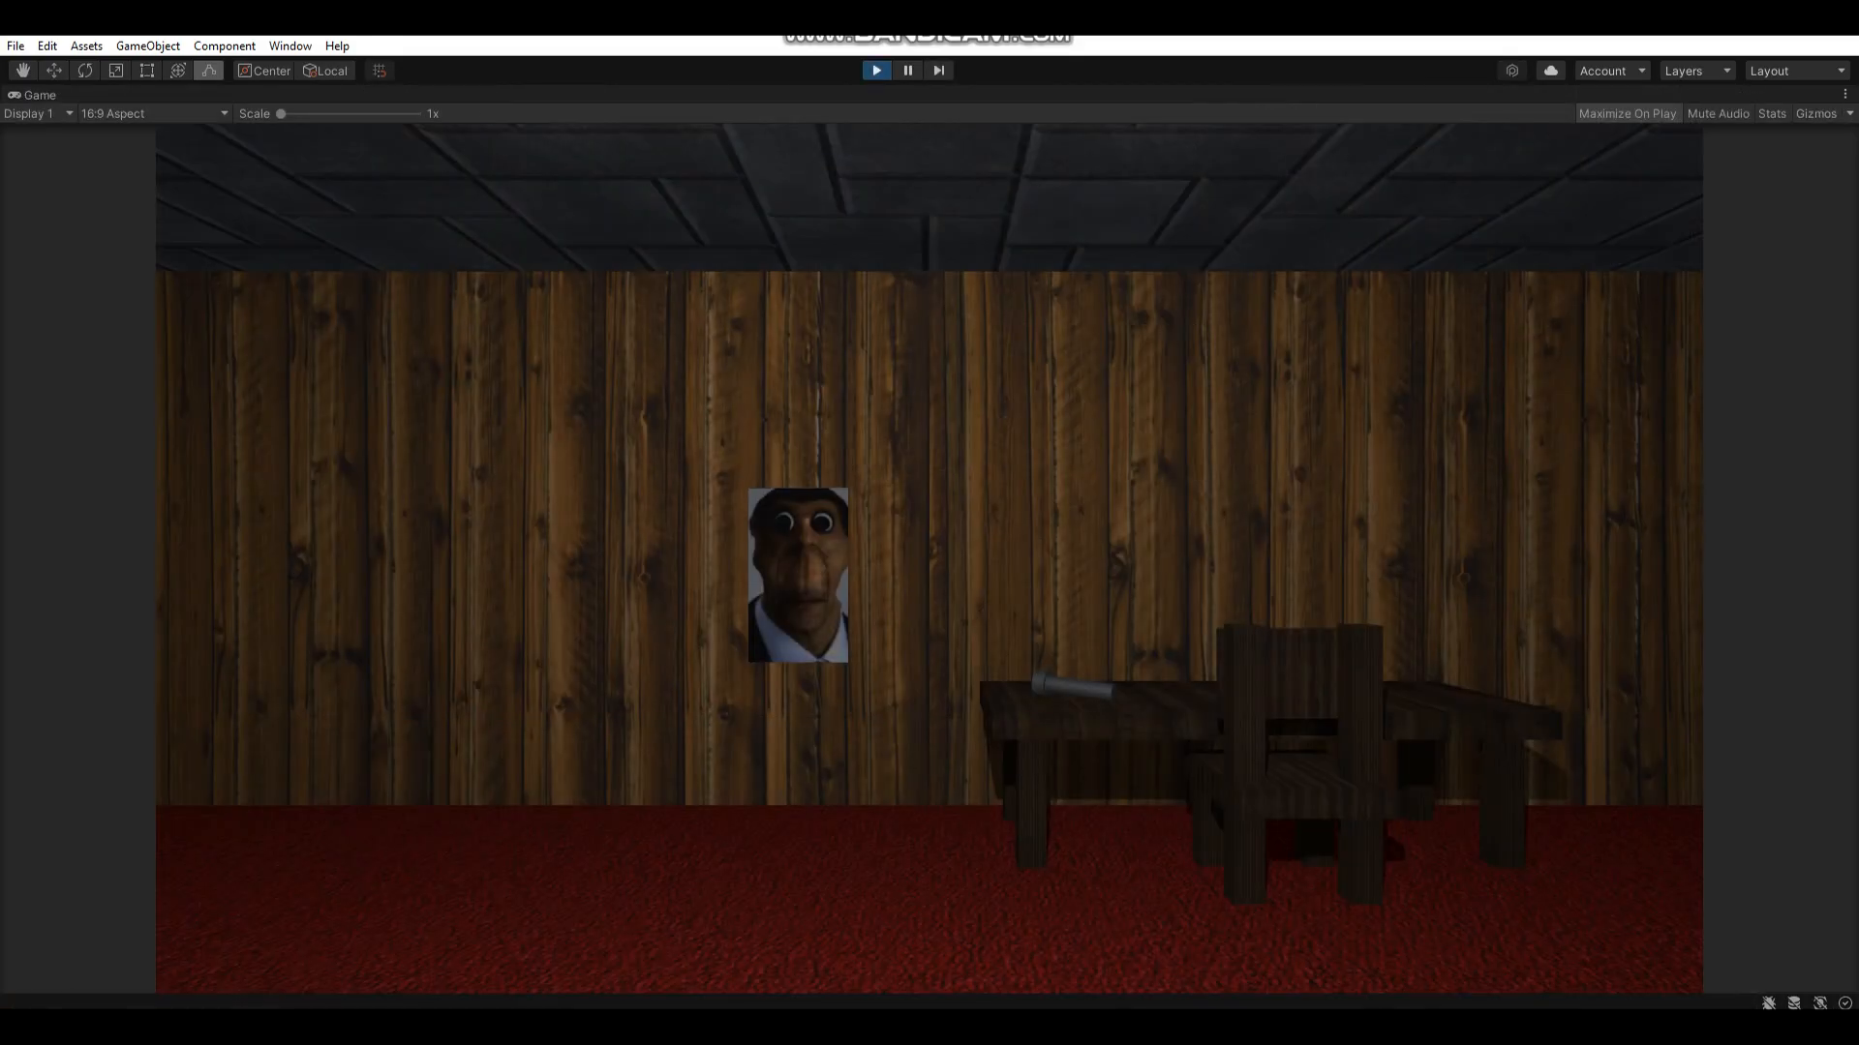
{"action": "key", "text": "w"}
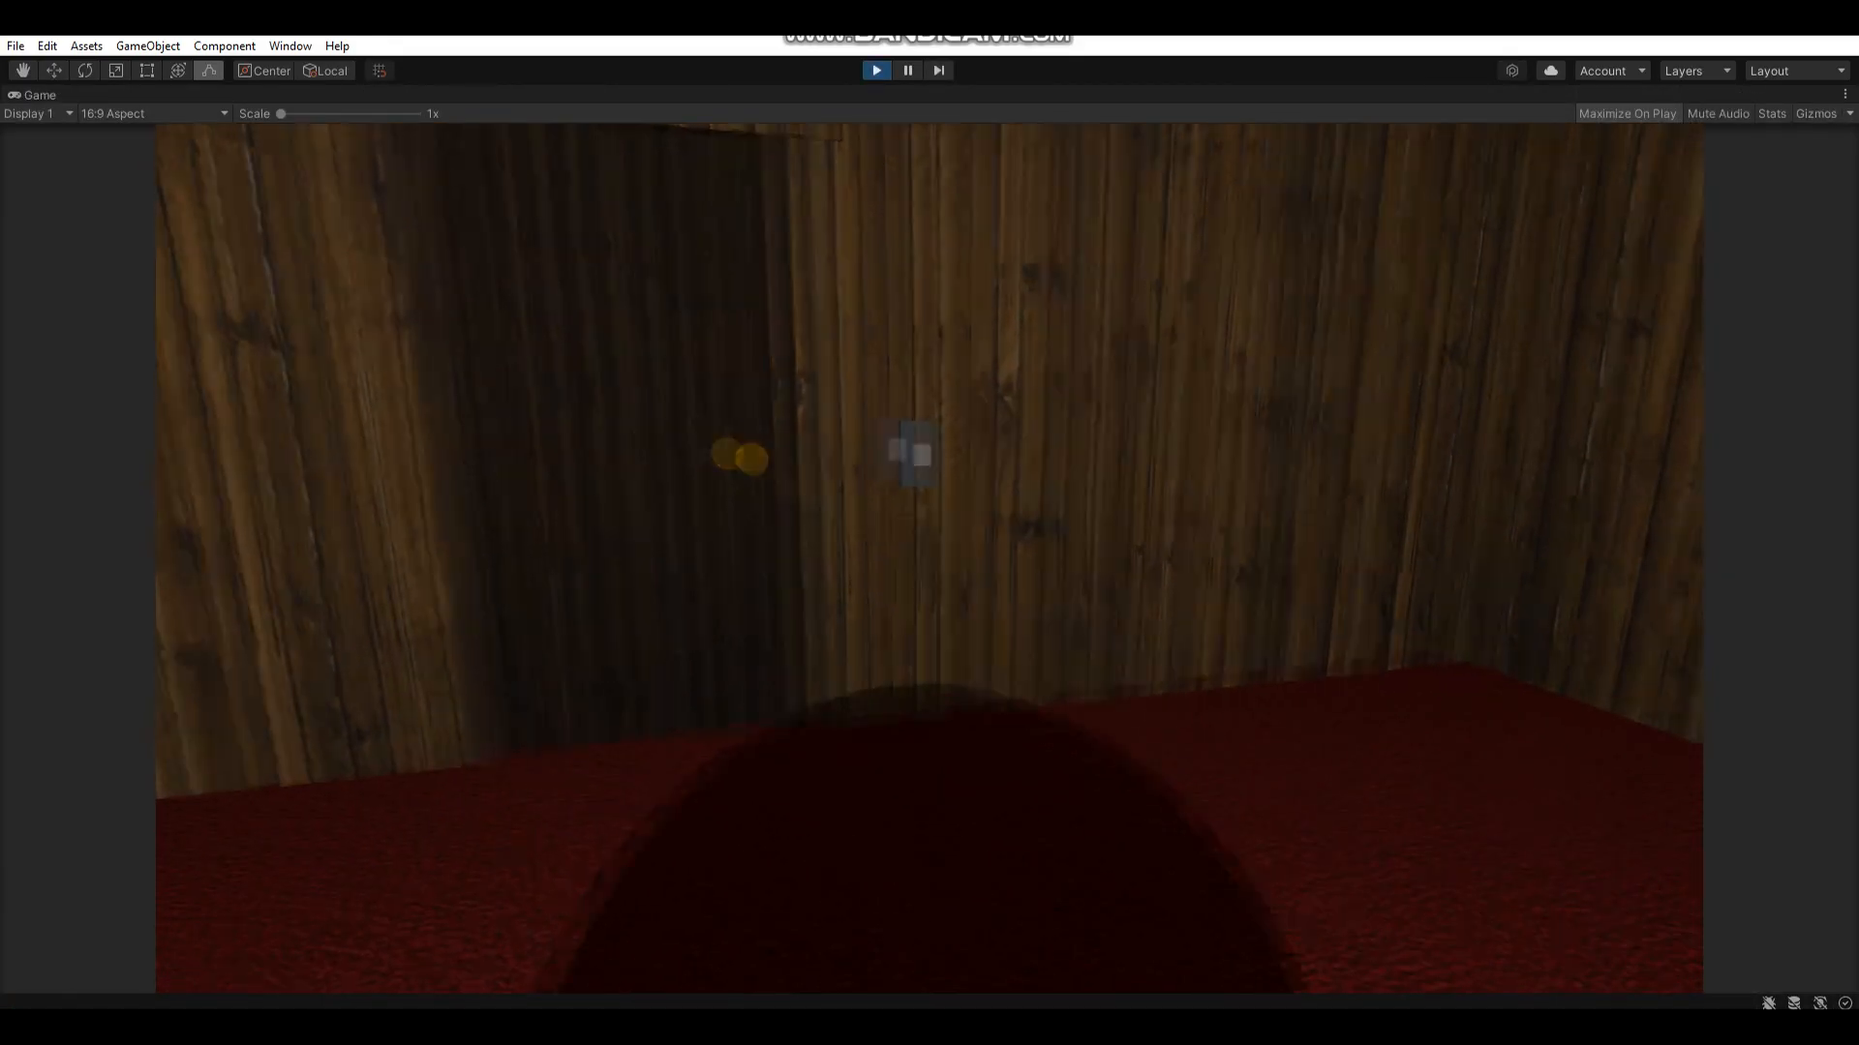
{"action": "key", "text": "s"}
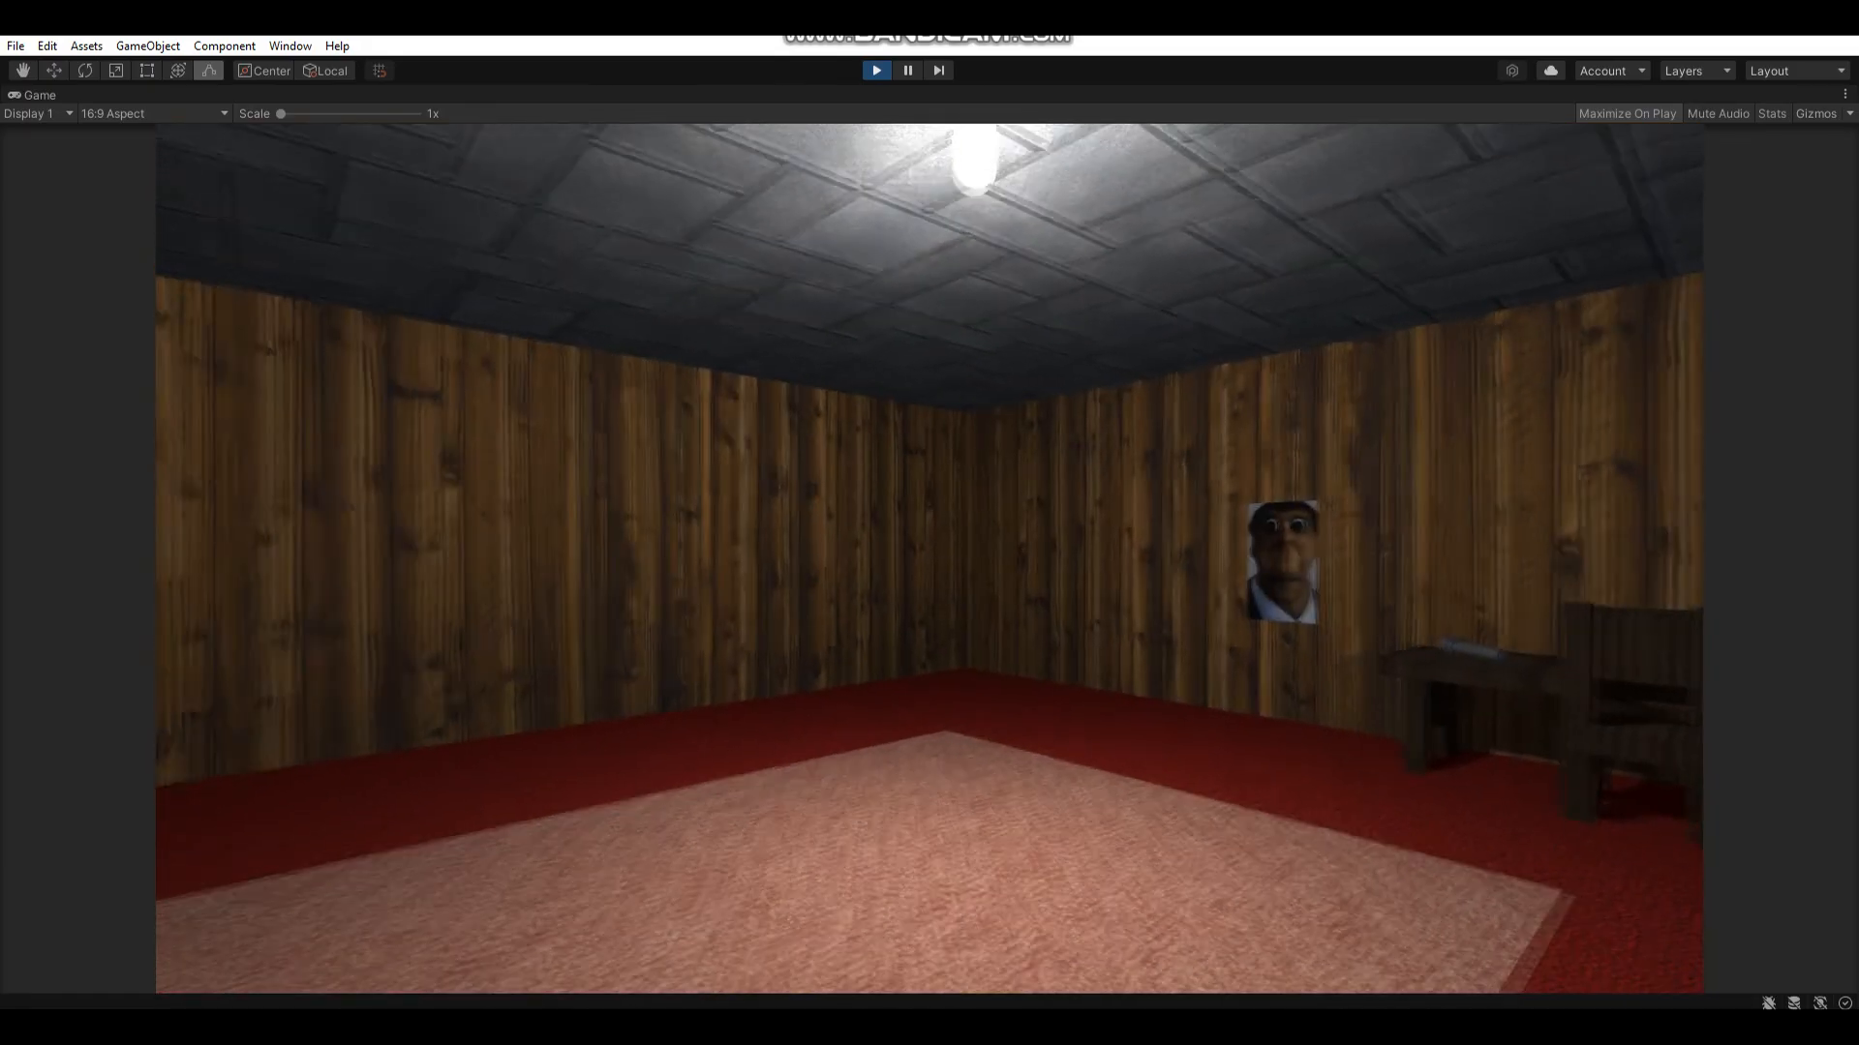
{"action": "key", "text": "w"}
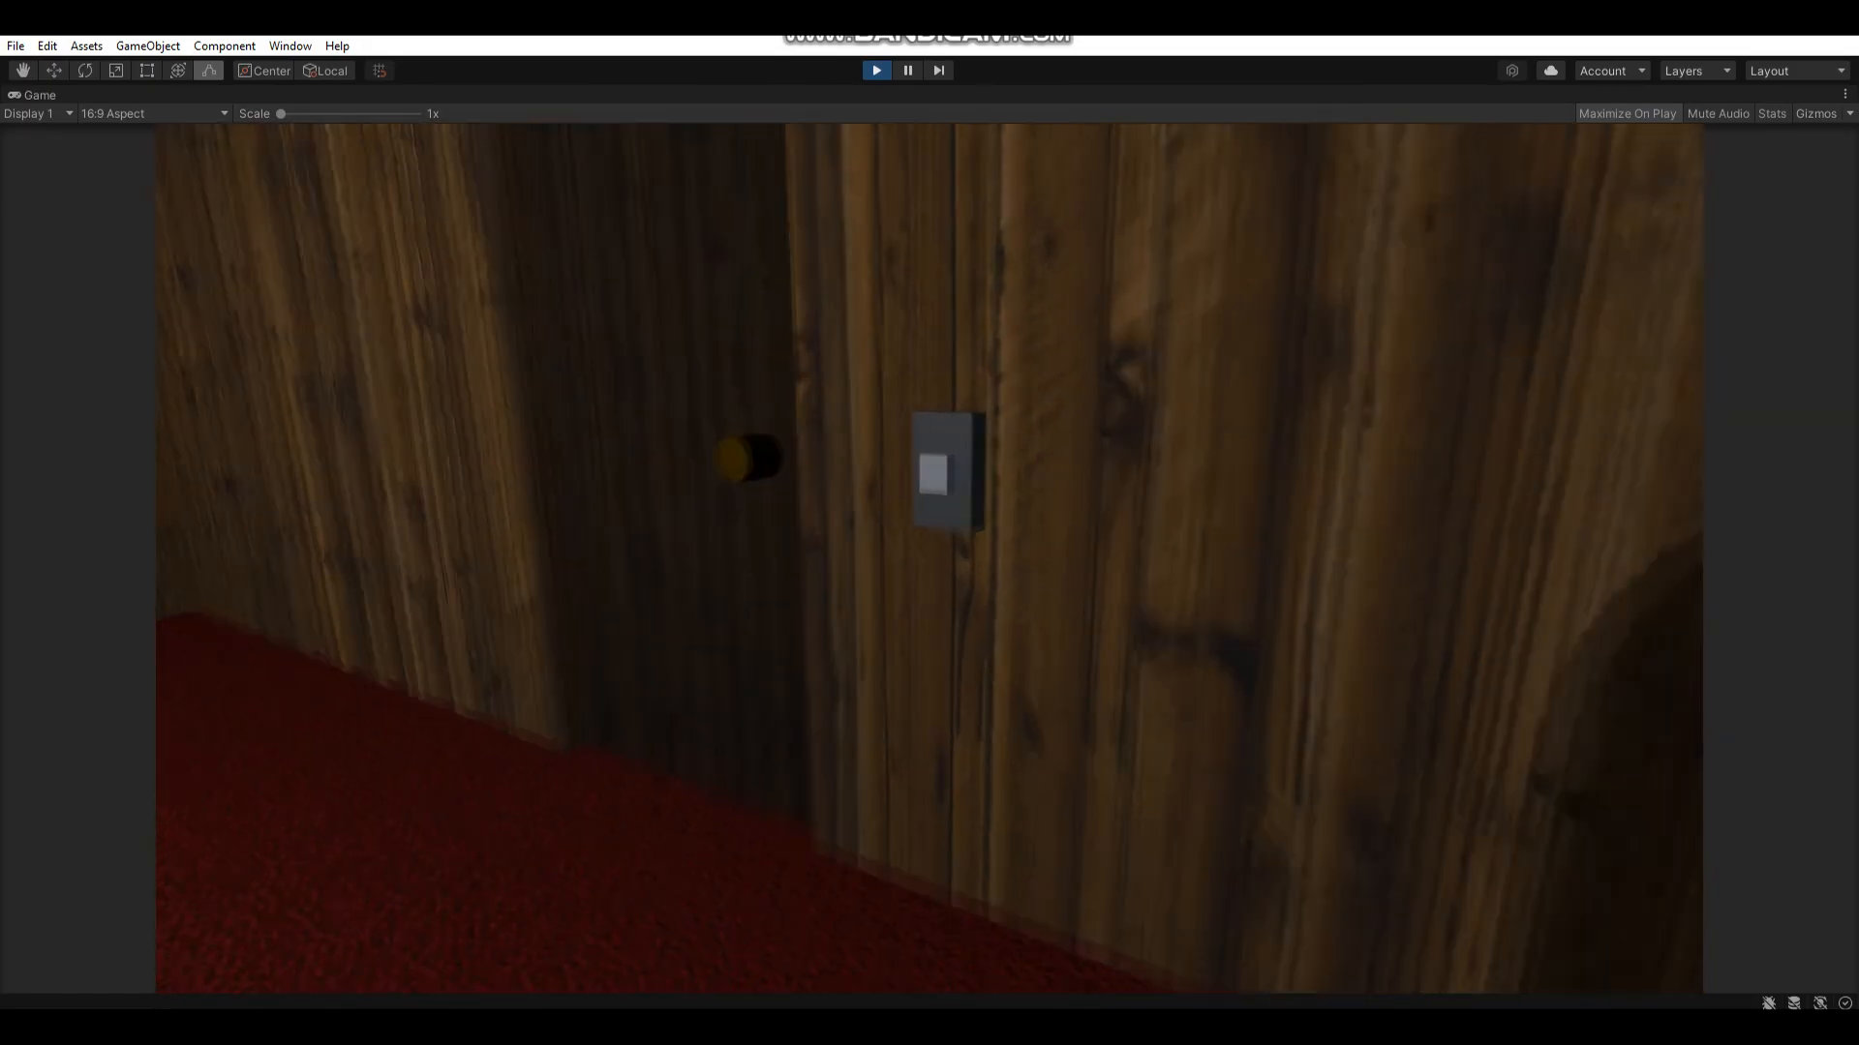
{"action": "key", "text": "w"}
{"action": "key", "text": "e"}
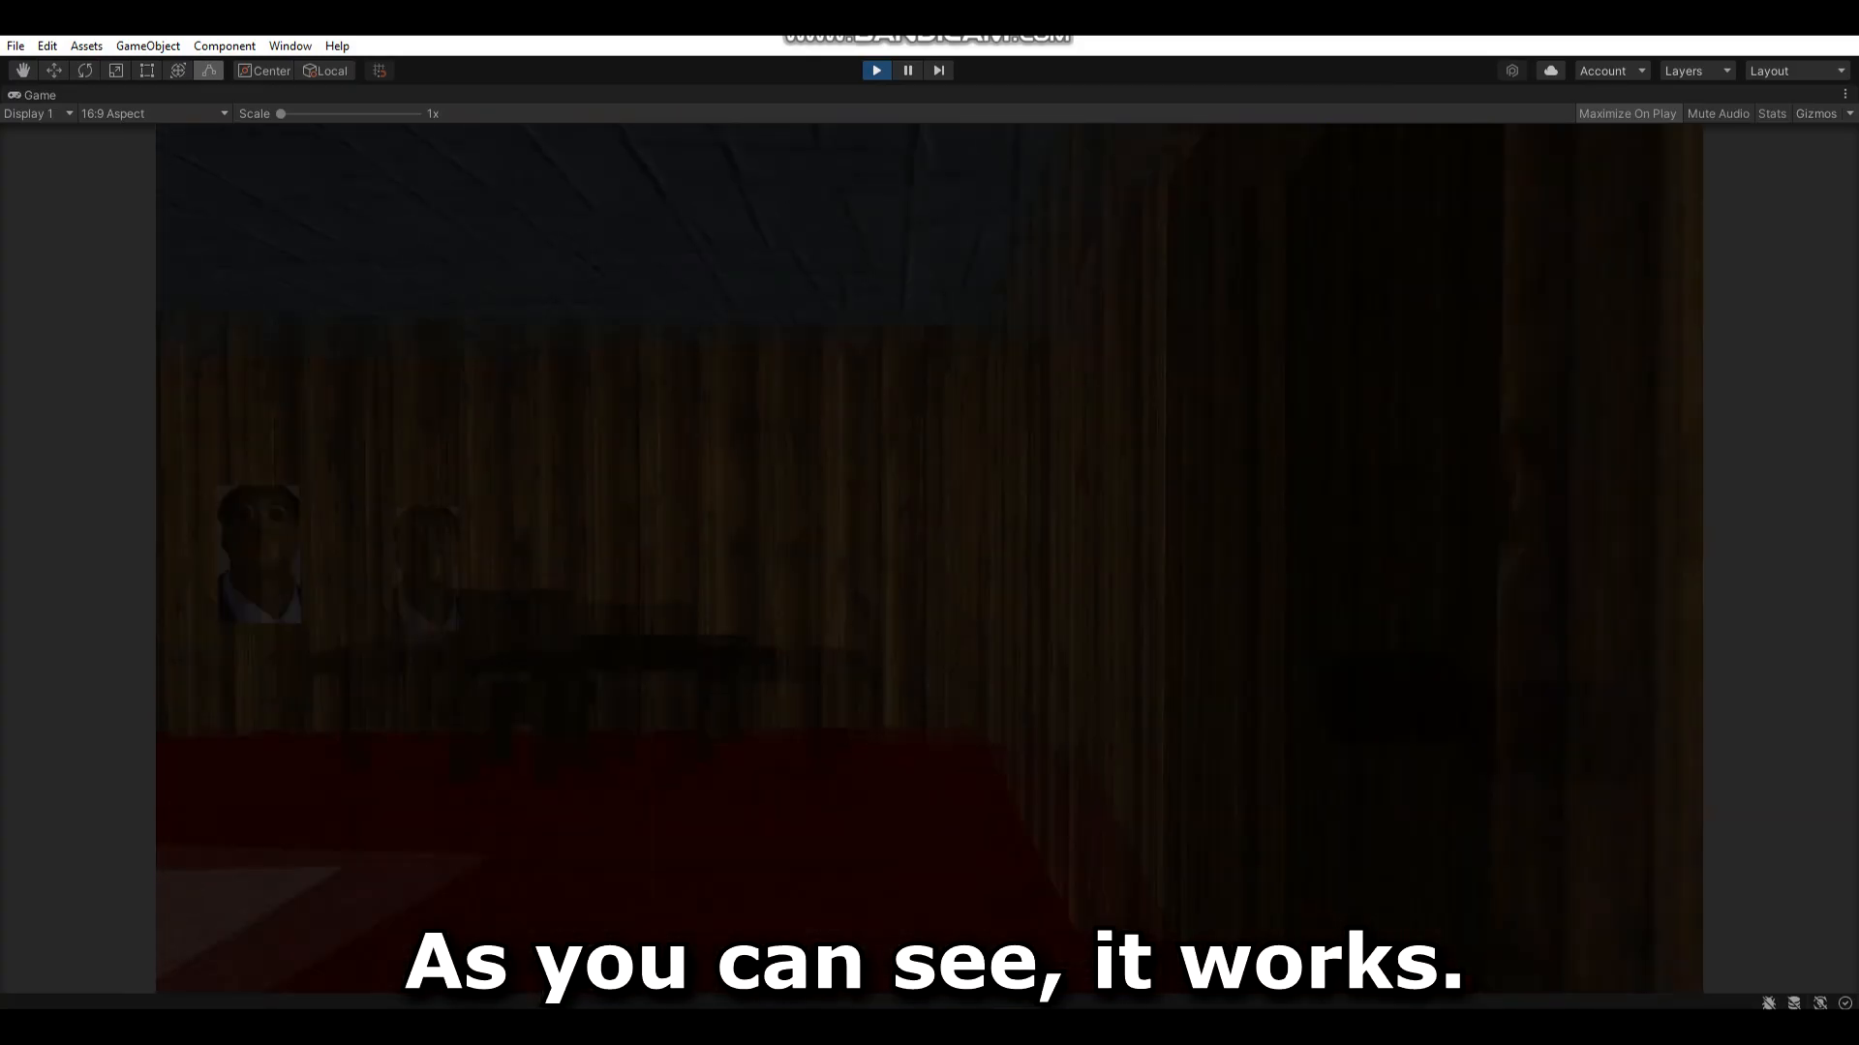
{"action": "key", "text": "e"}
{"action": "key", "text": "e"}
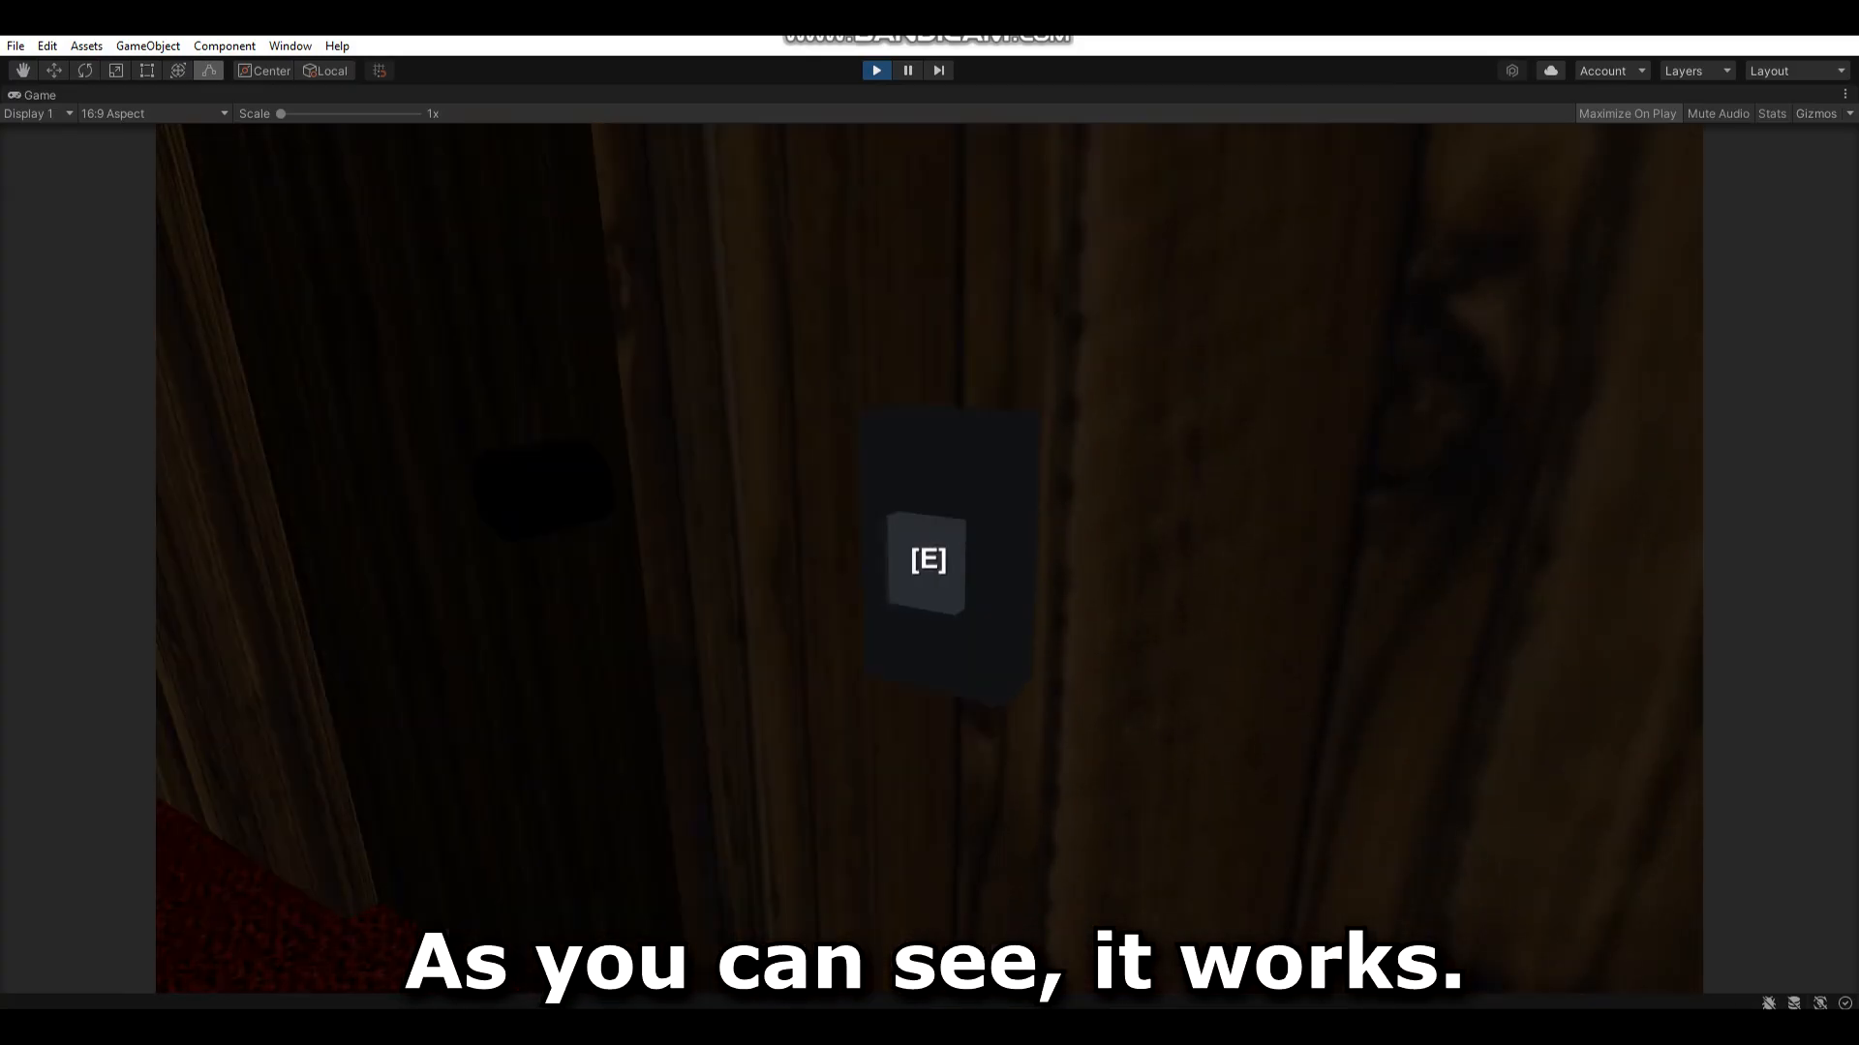
{"action": "key", "text": "e"}
{"action": "key", "text": "e"}
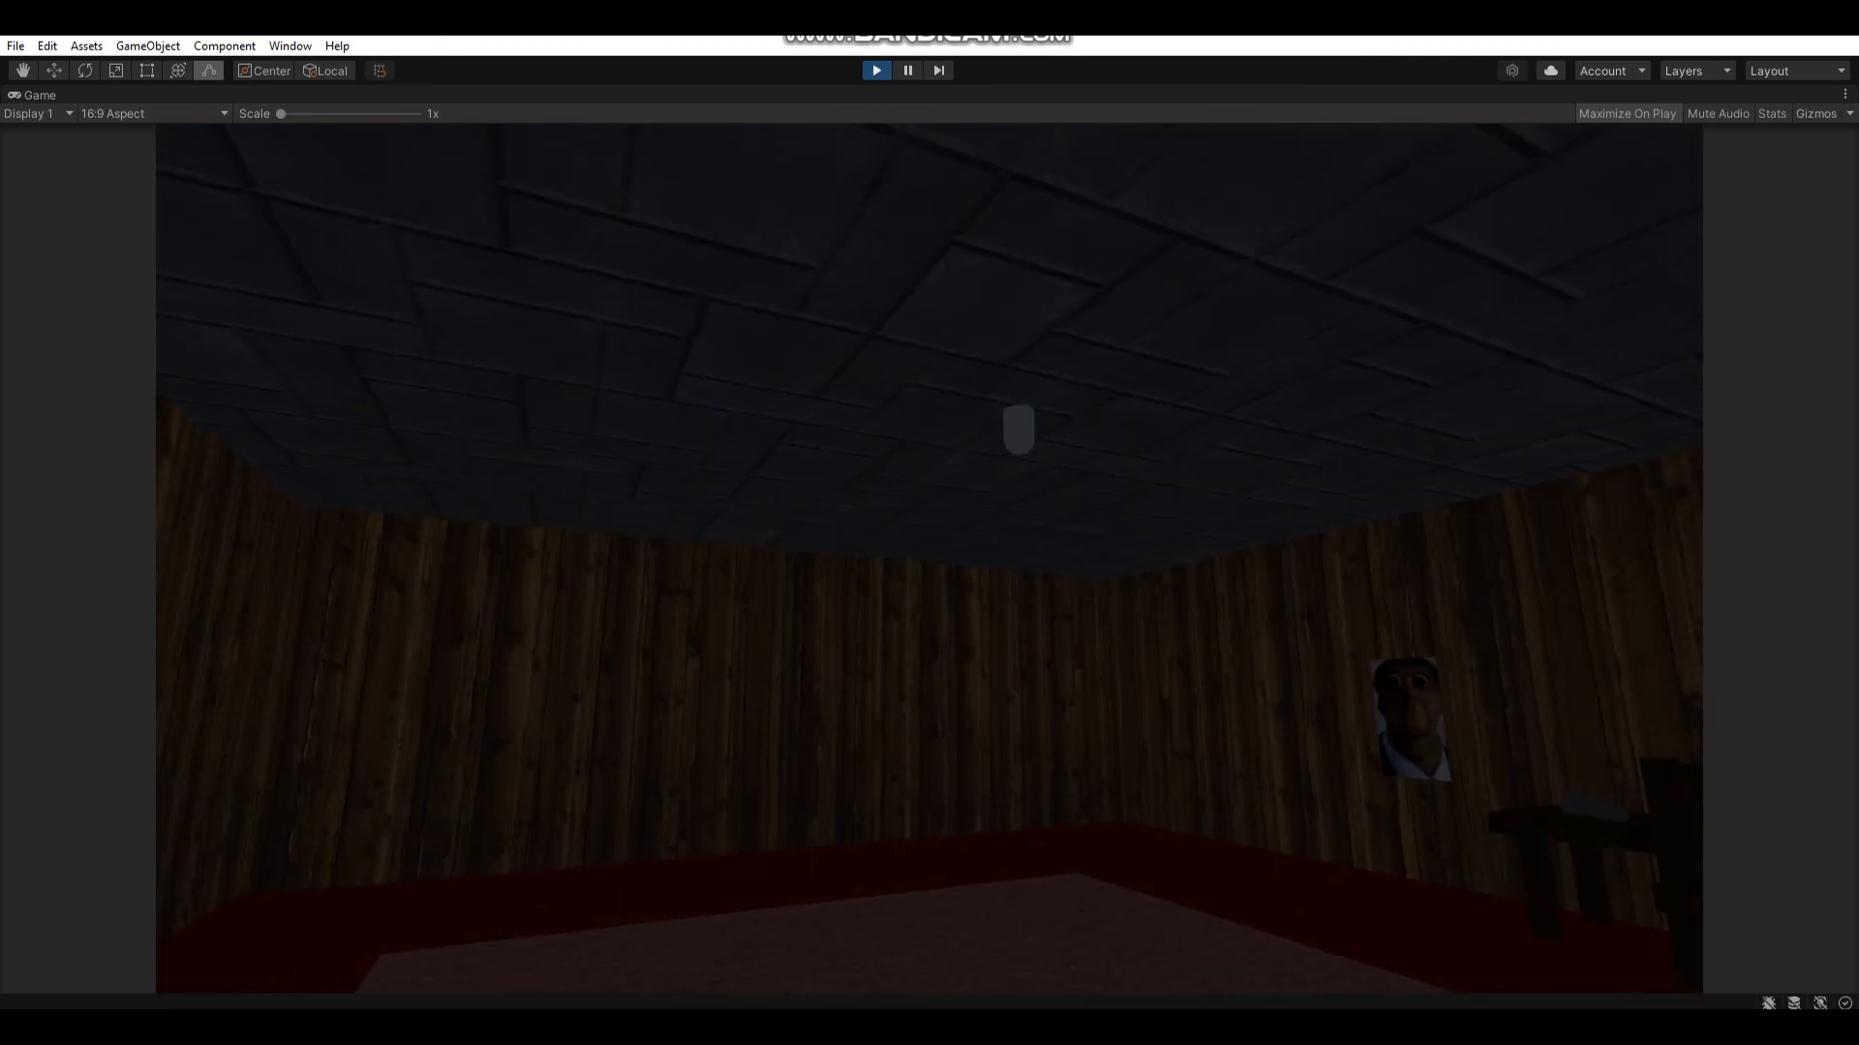
{"action": "key", "text": "e"}
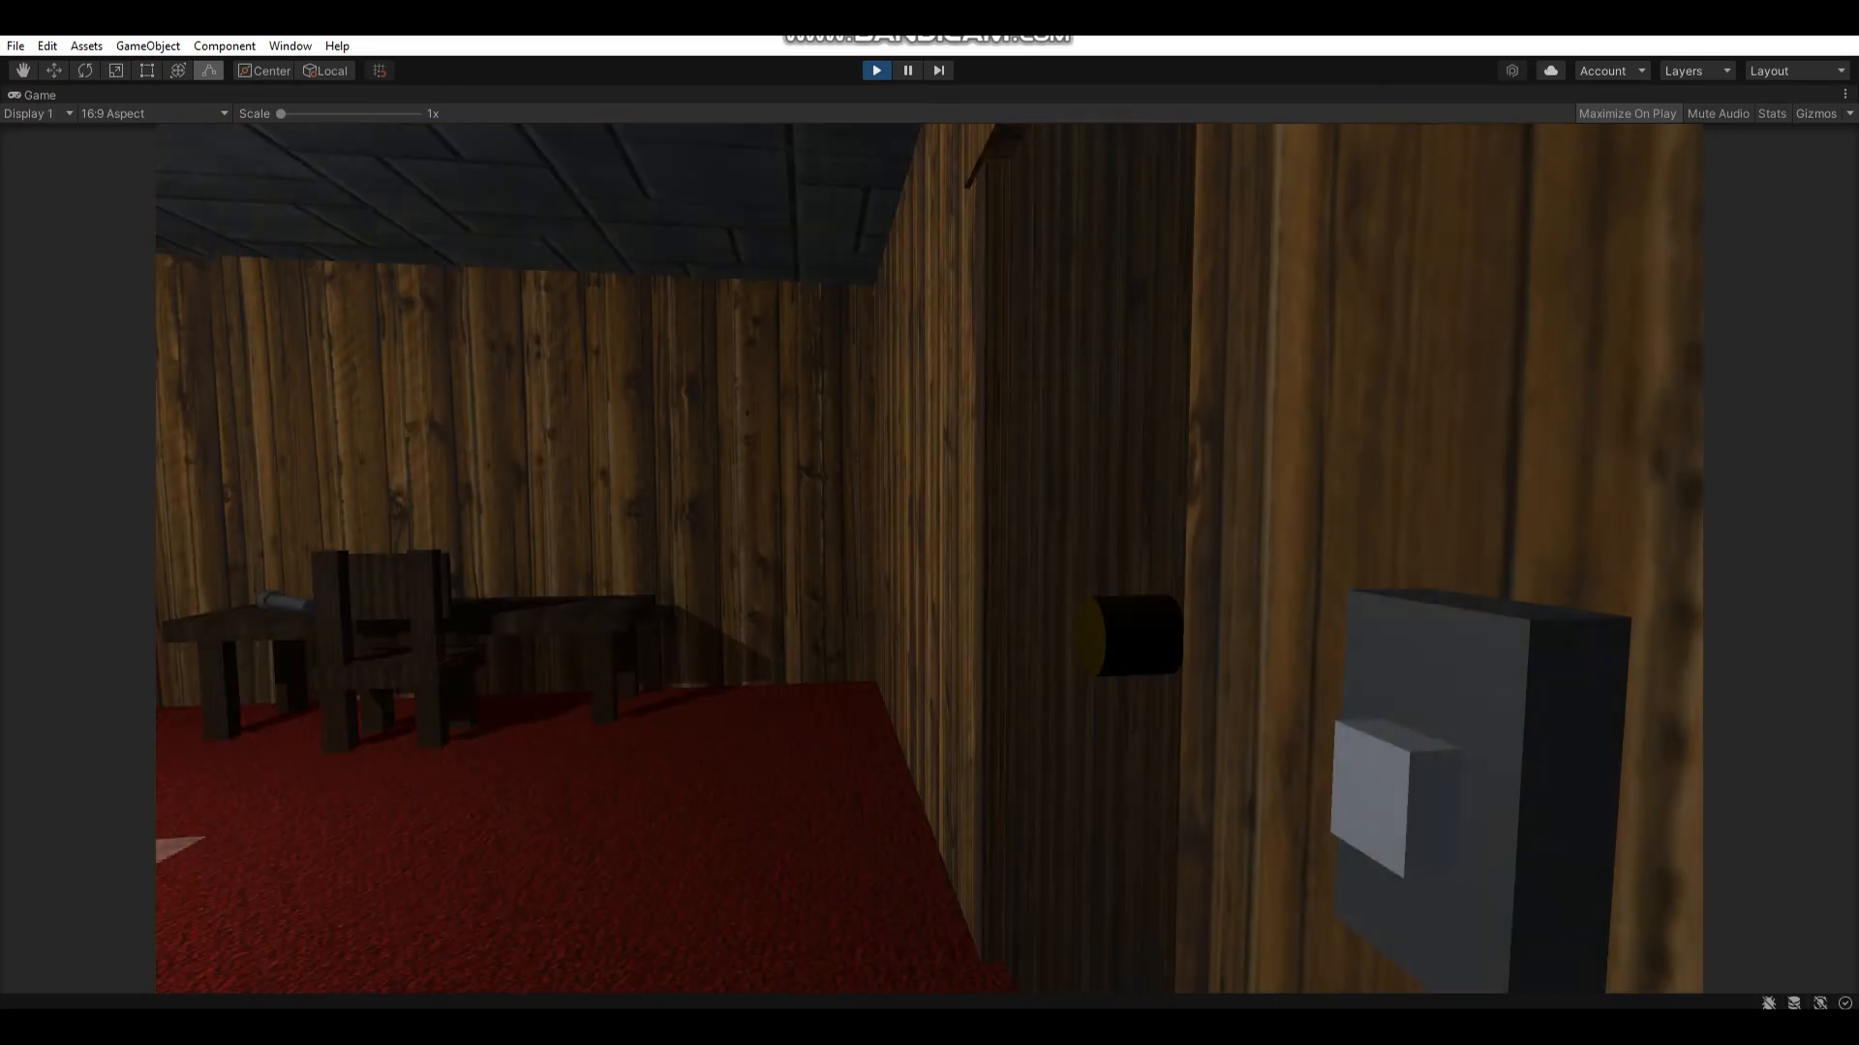
{"action": "key", "text": "w"}
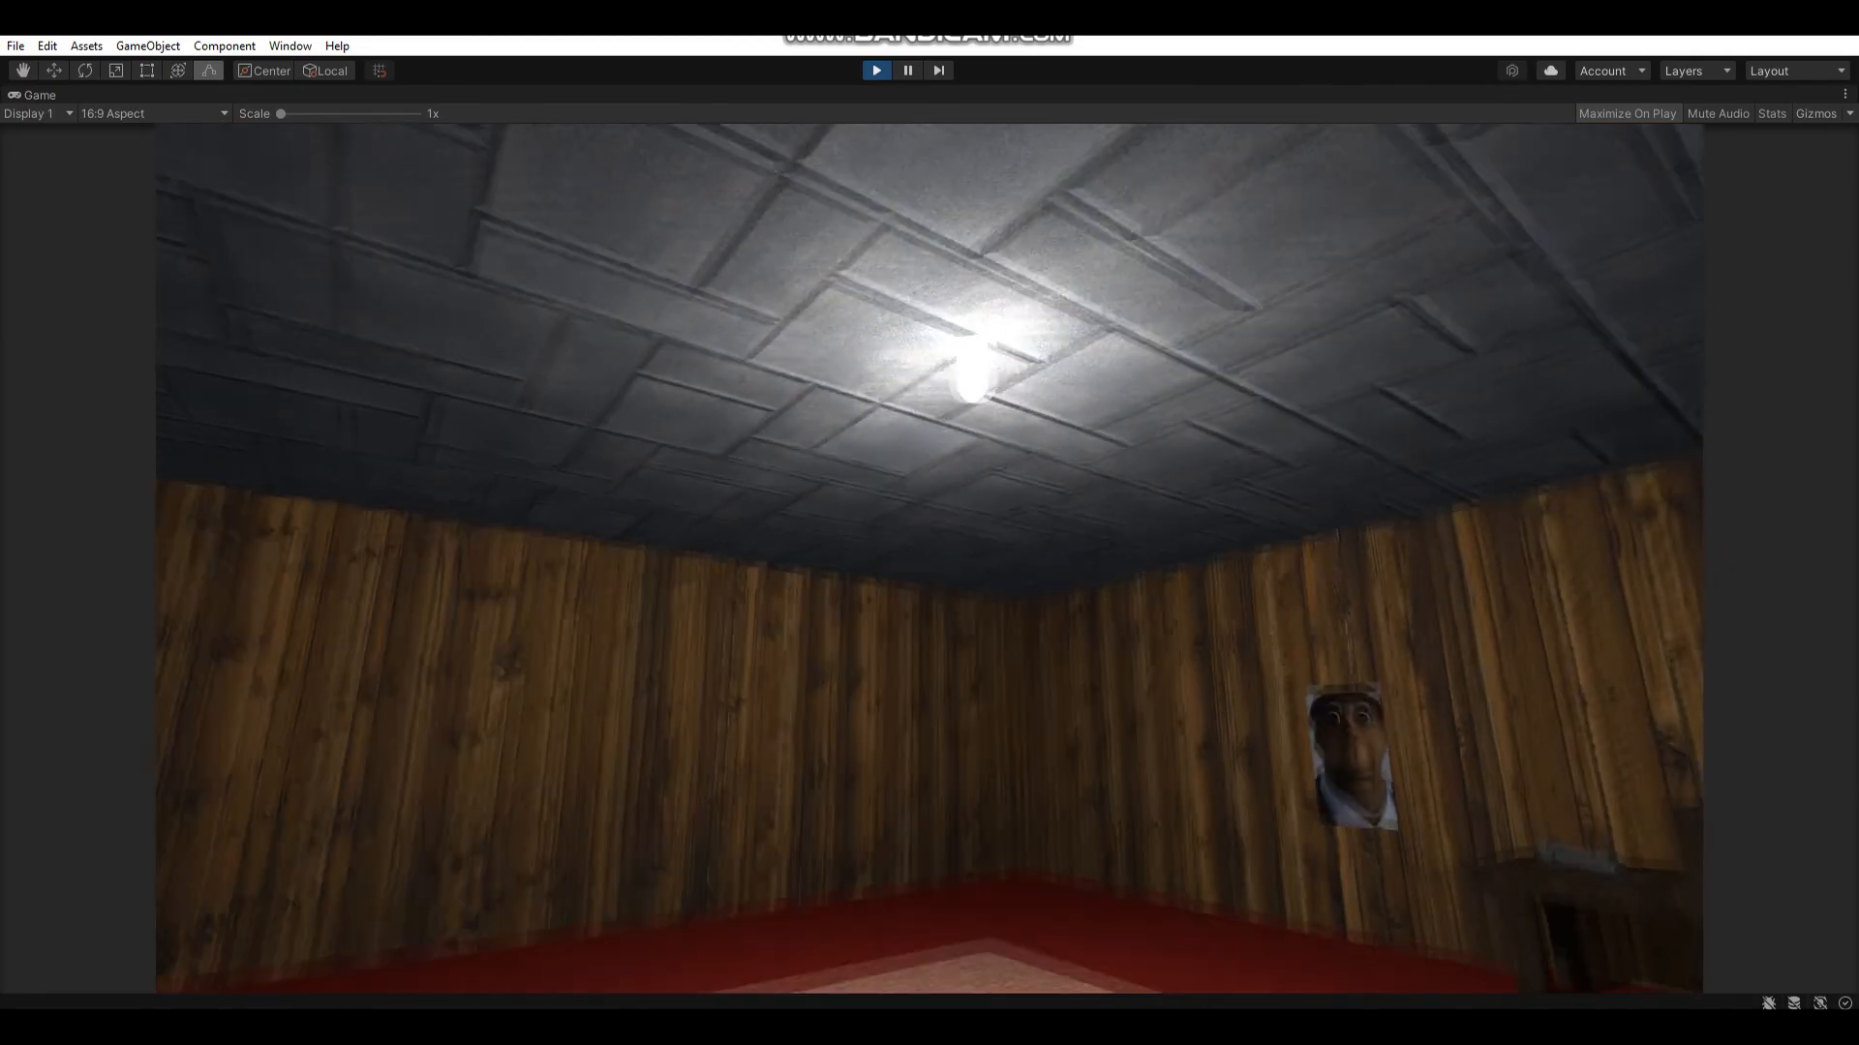
{"action": "key", "text": "ctrl+p"}
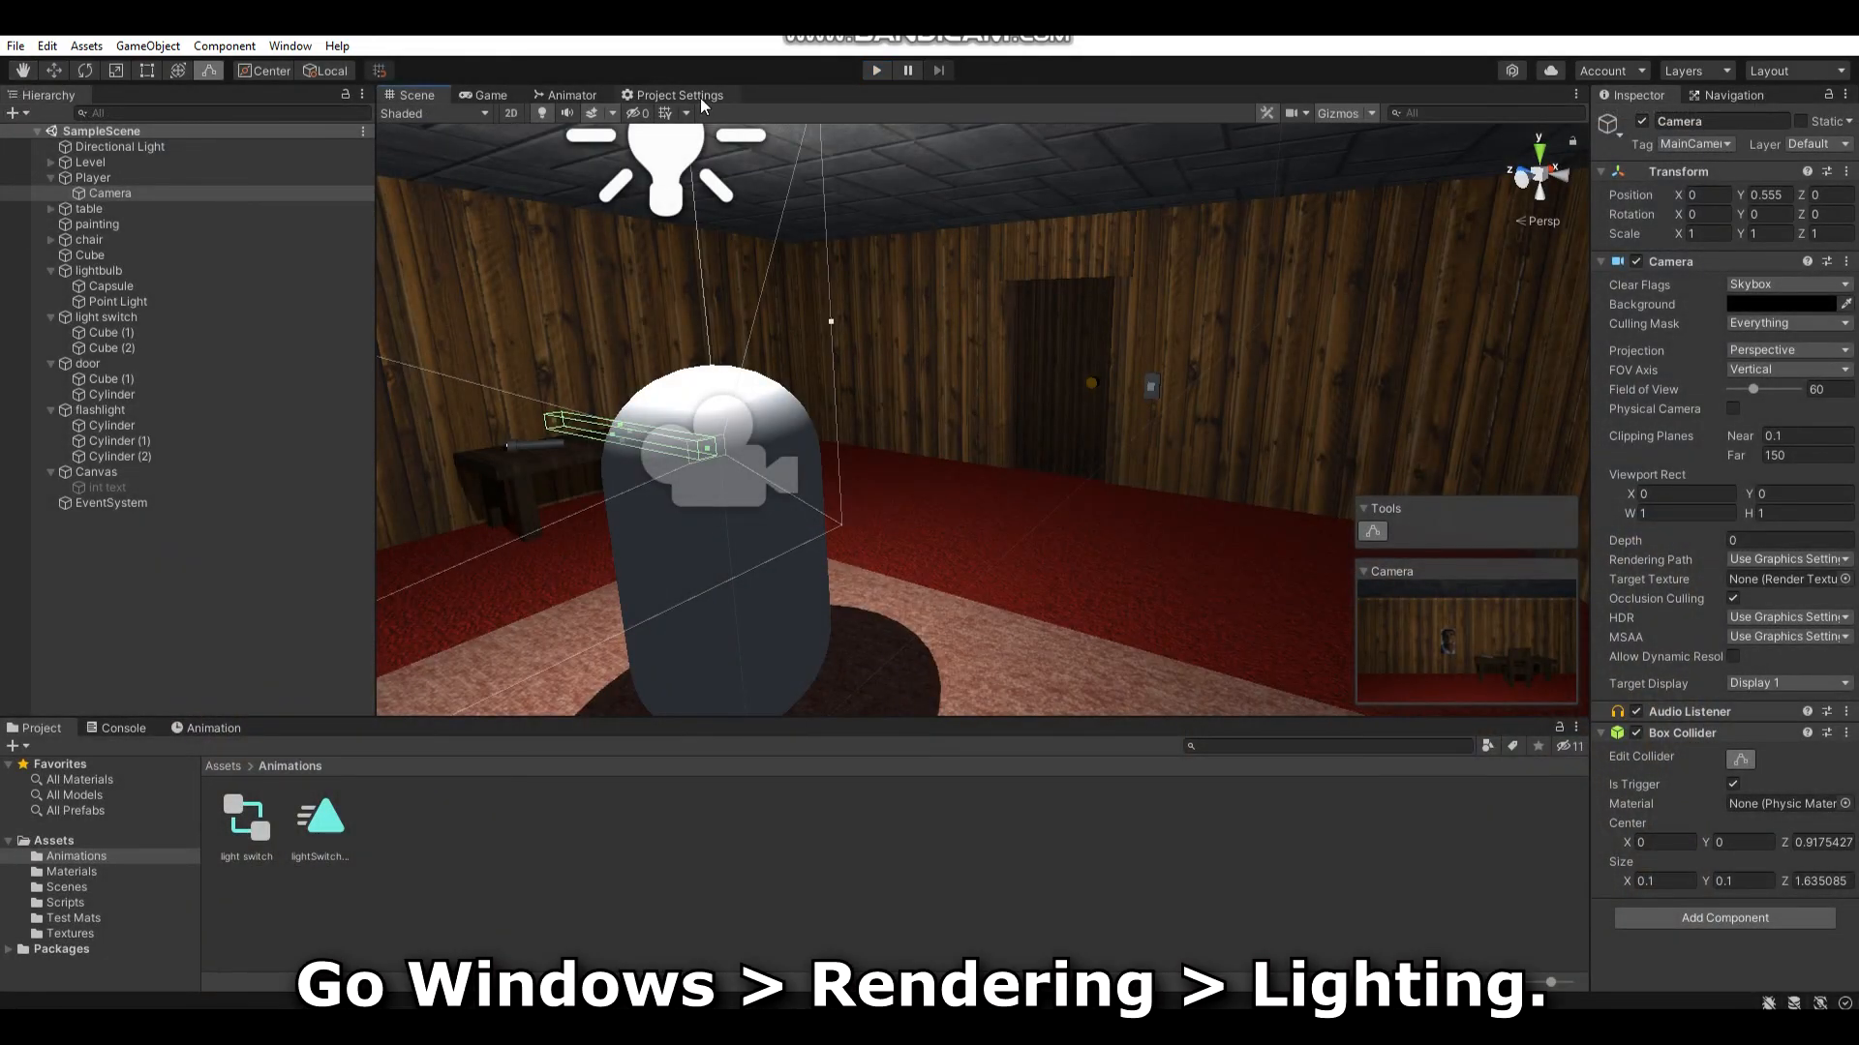
- Set the Ambient Color in the scene's environment lighting to black (RGB 0, 0, 0) and close the Lighting window
{"action": "left_click", "coordinate": [293, 46]}
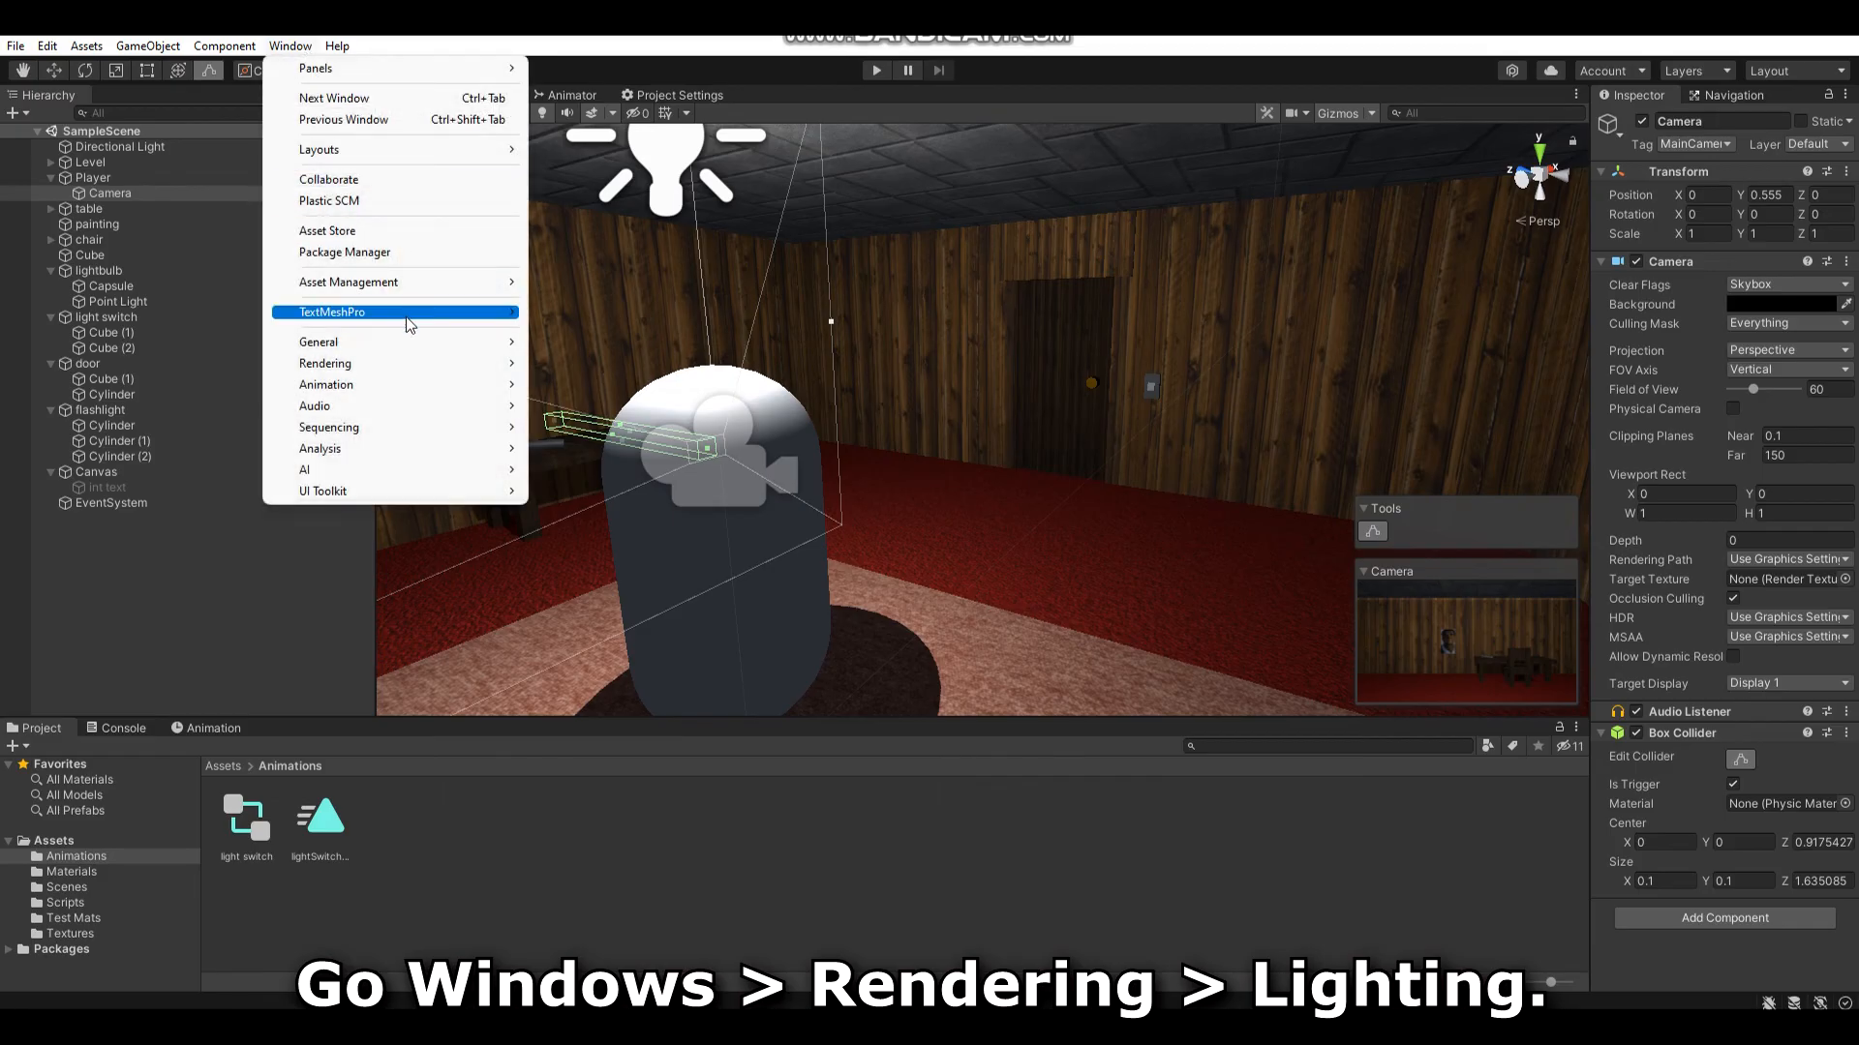
{"action": "left_click", "coordinate": [581, 365]}
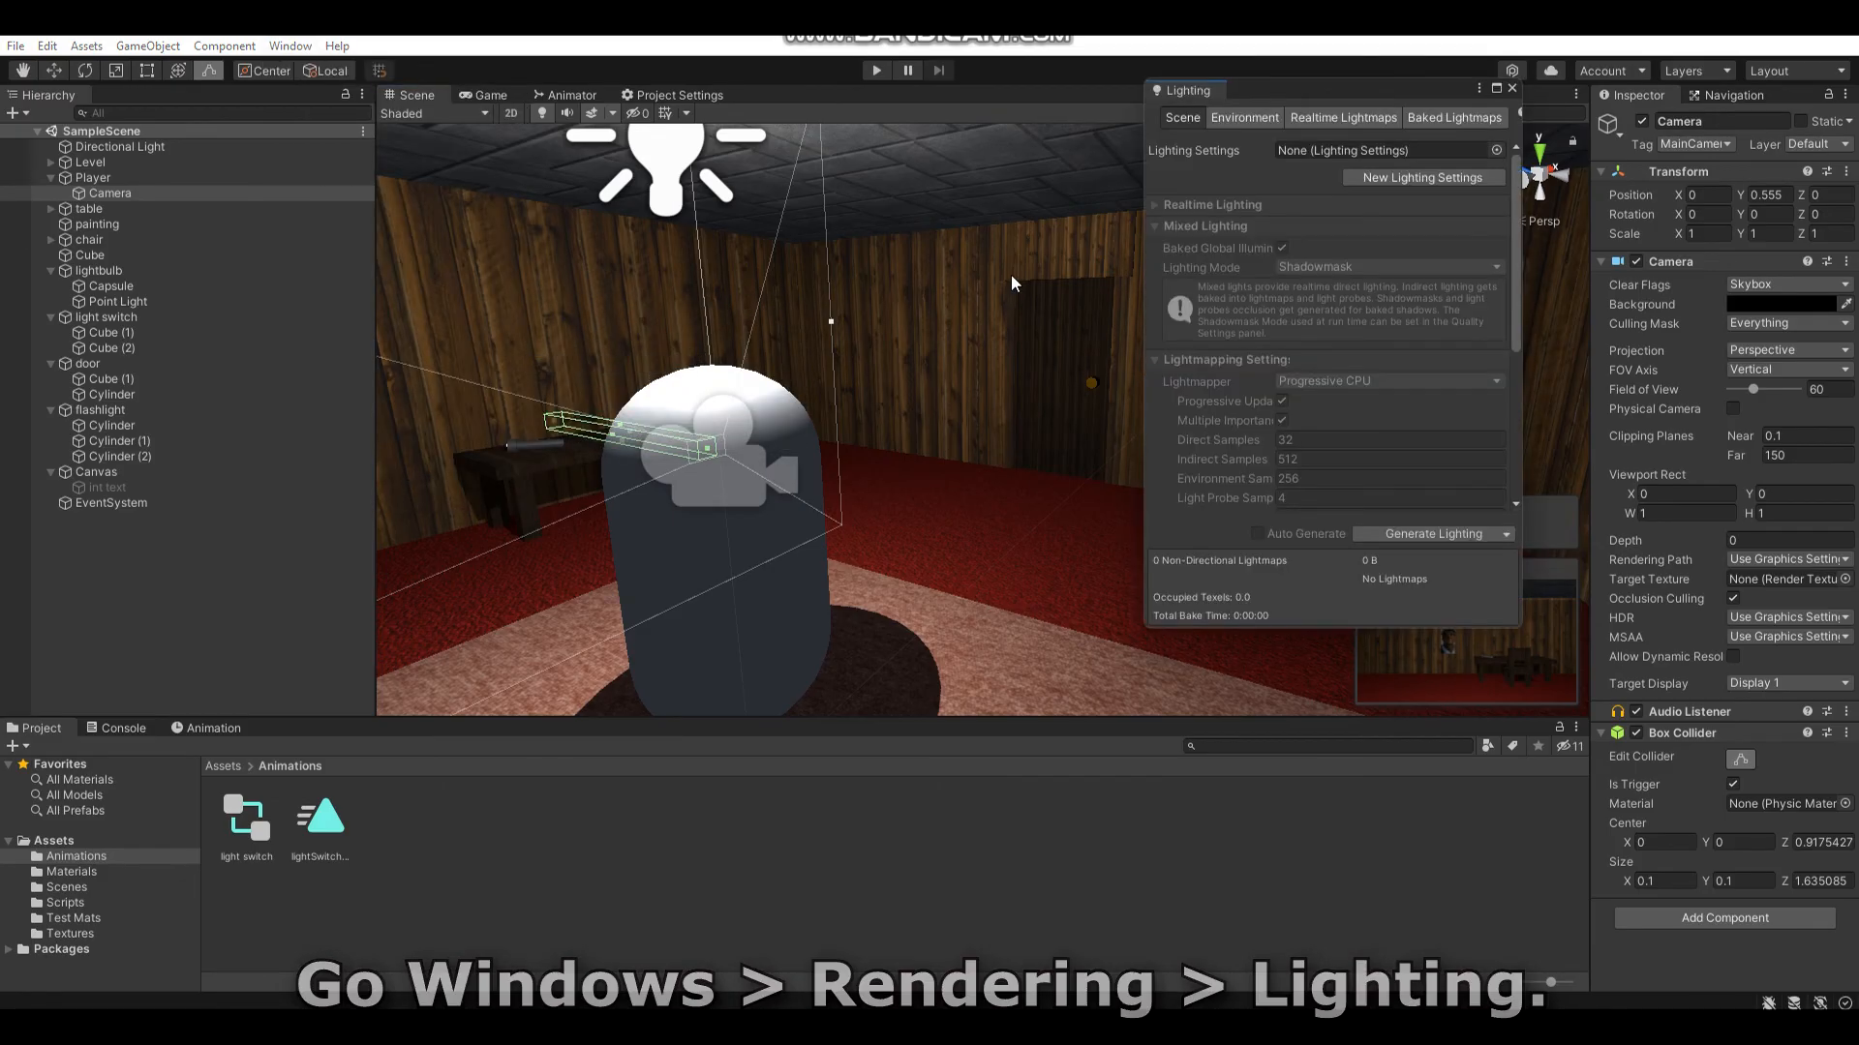
{"action": "left_click", "coordinate": [1231, 116]}
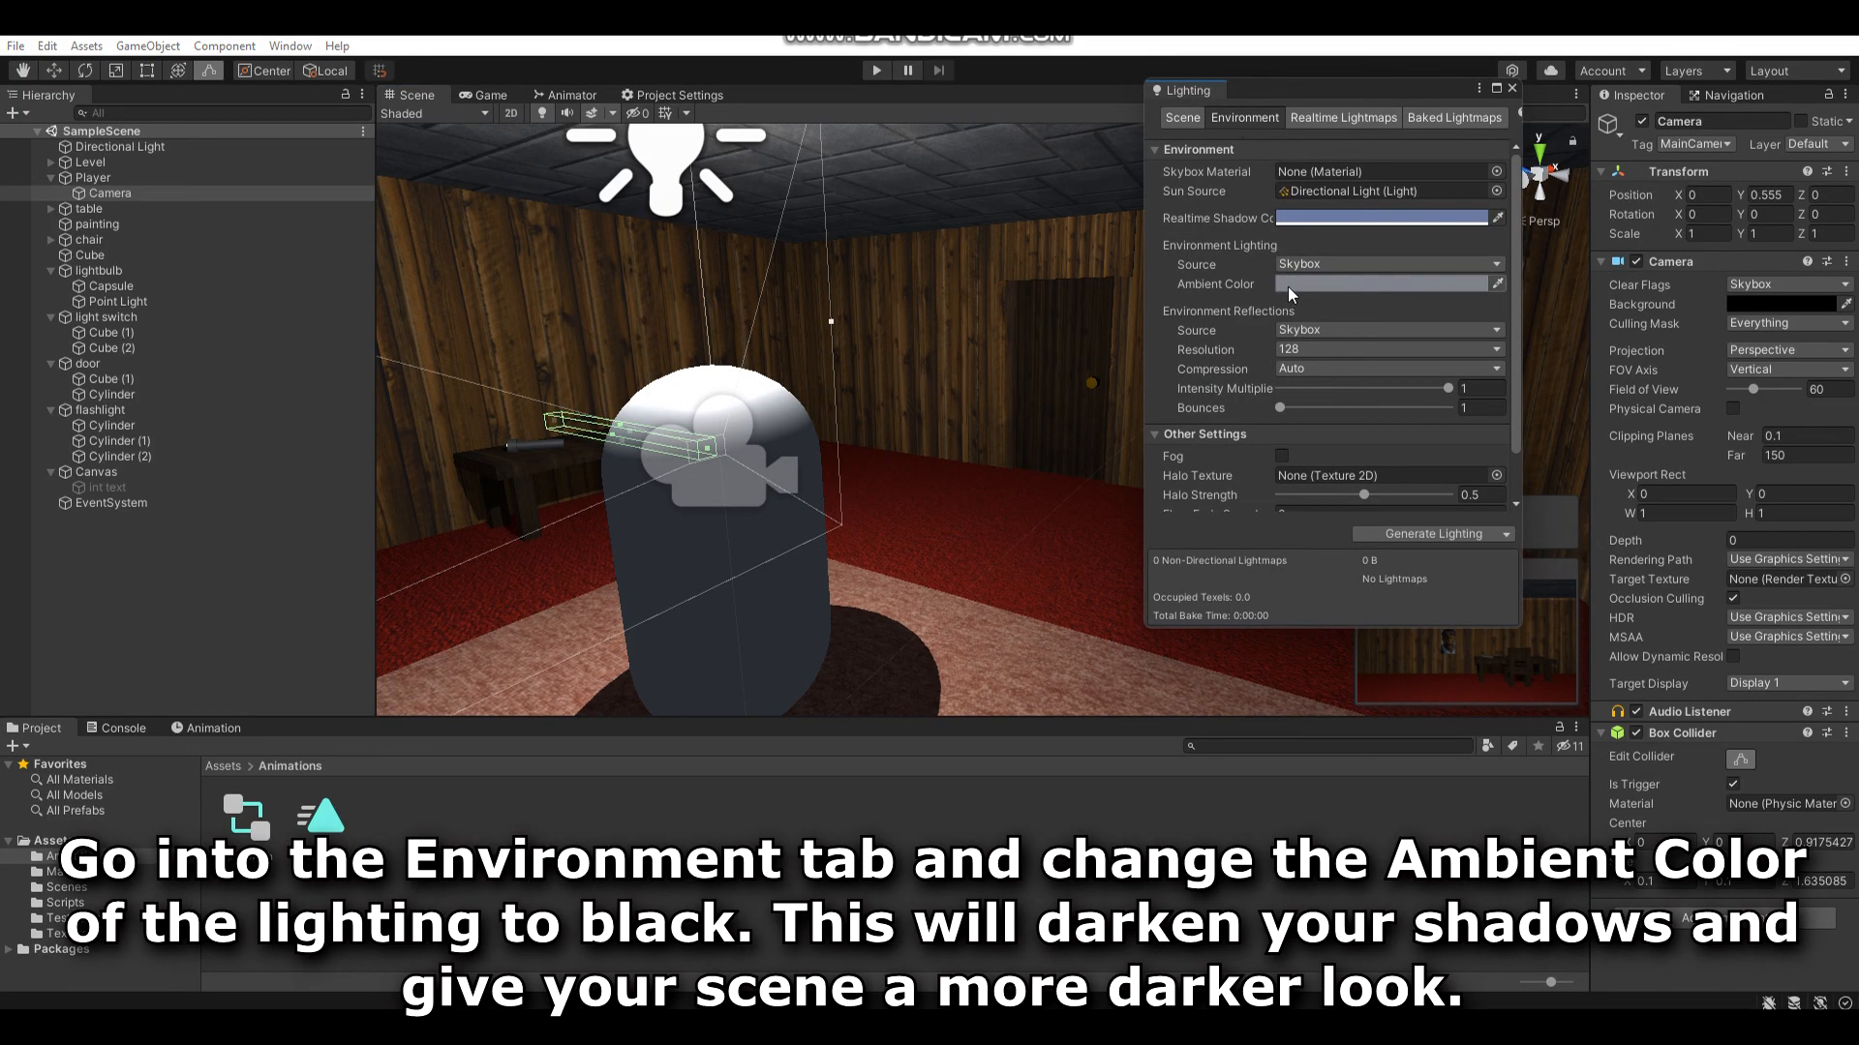
{"action": "left_click", "coordinate": [1288, 284]}
{"action": "left_click_drag", "start_coordinate": [1370, 469], "coordinate": [1350, 488]}
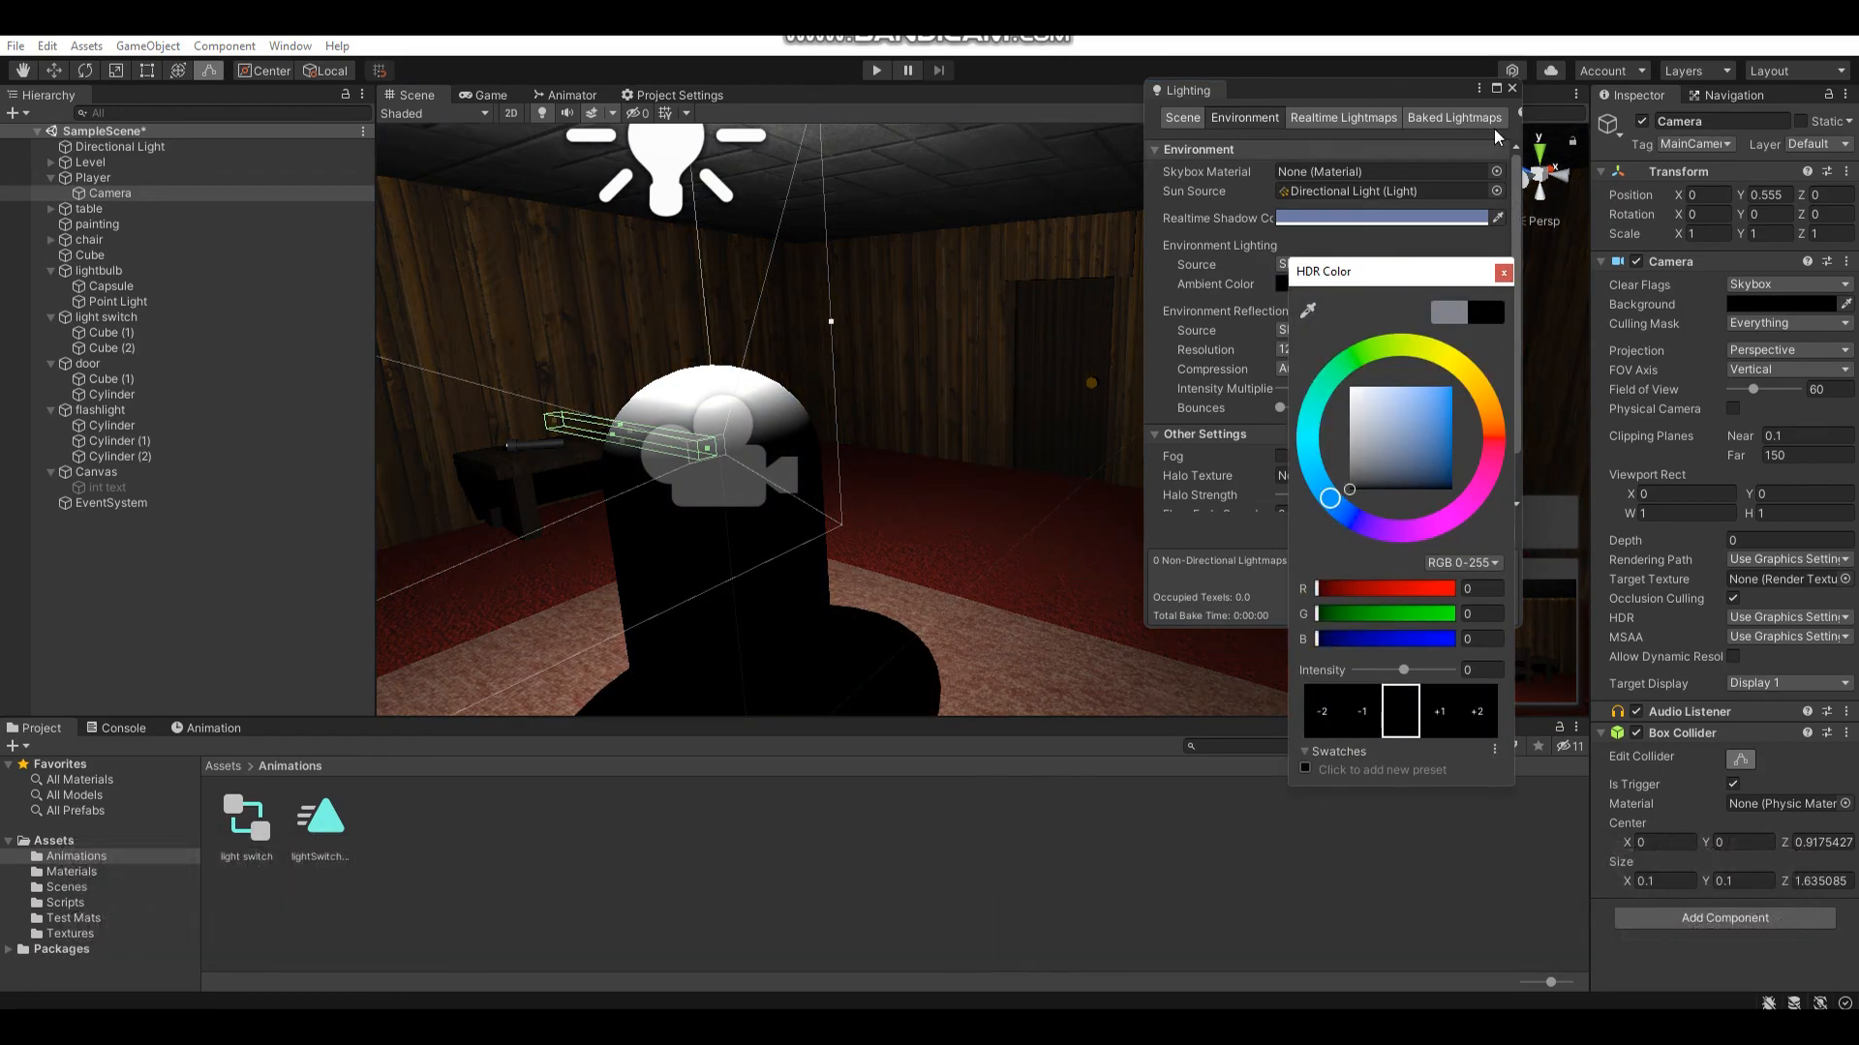
{"action": "left_click", "coordinate": [1512, 88]}
- Playtest the darkened room, walking to the light switch and toggling the bulb off and on
{"action": "right_click_drag", "start_coordinate": [1077, 294], "coordinate": [1053, 360]}
{"action": "key", "text": "s"}
{"action": "left_click", "coordinate": [873, 76]}
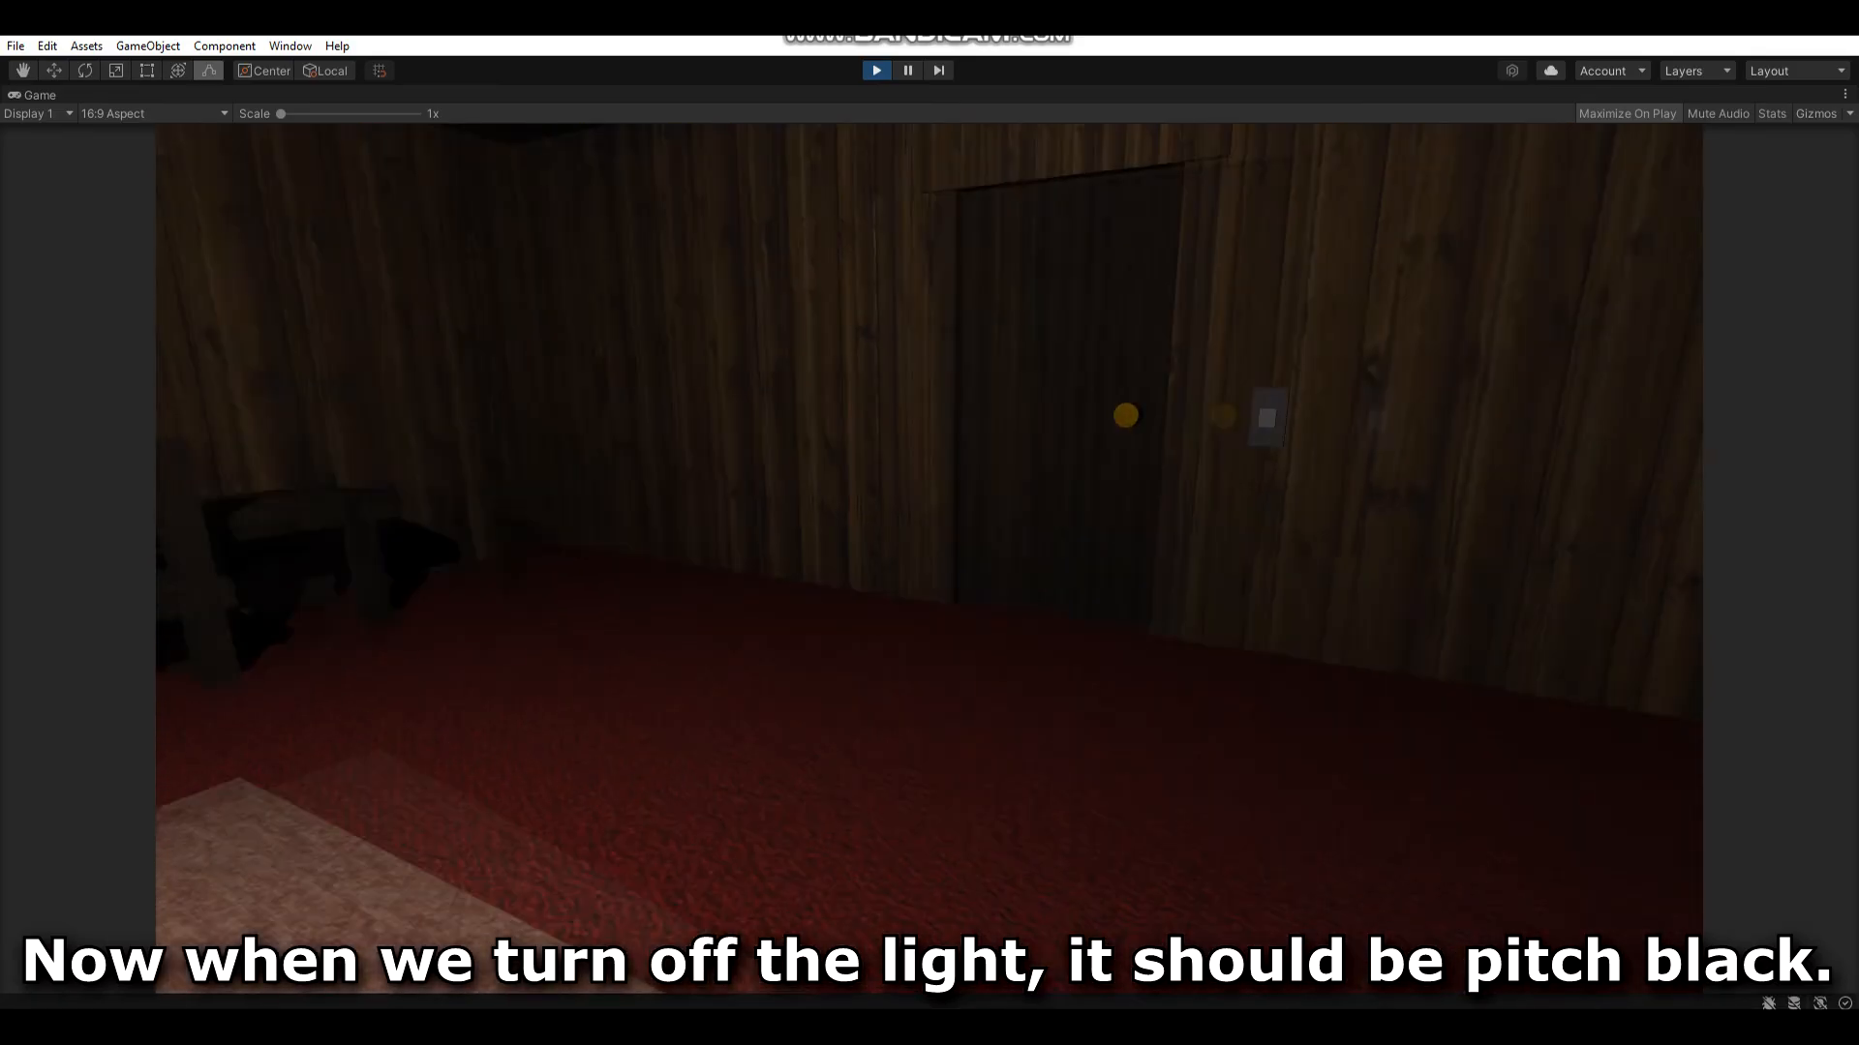
{"action": "key", "text": "w"}
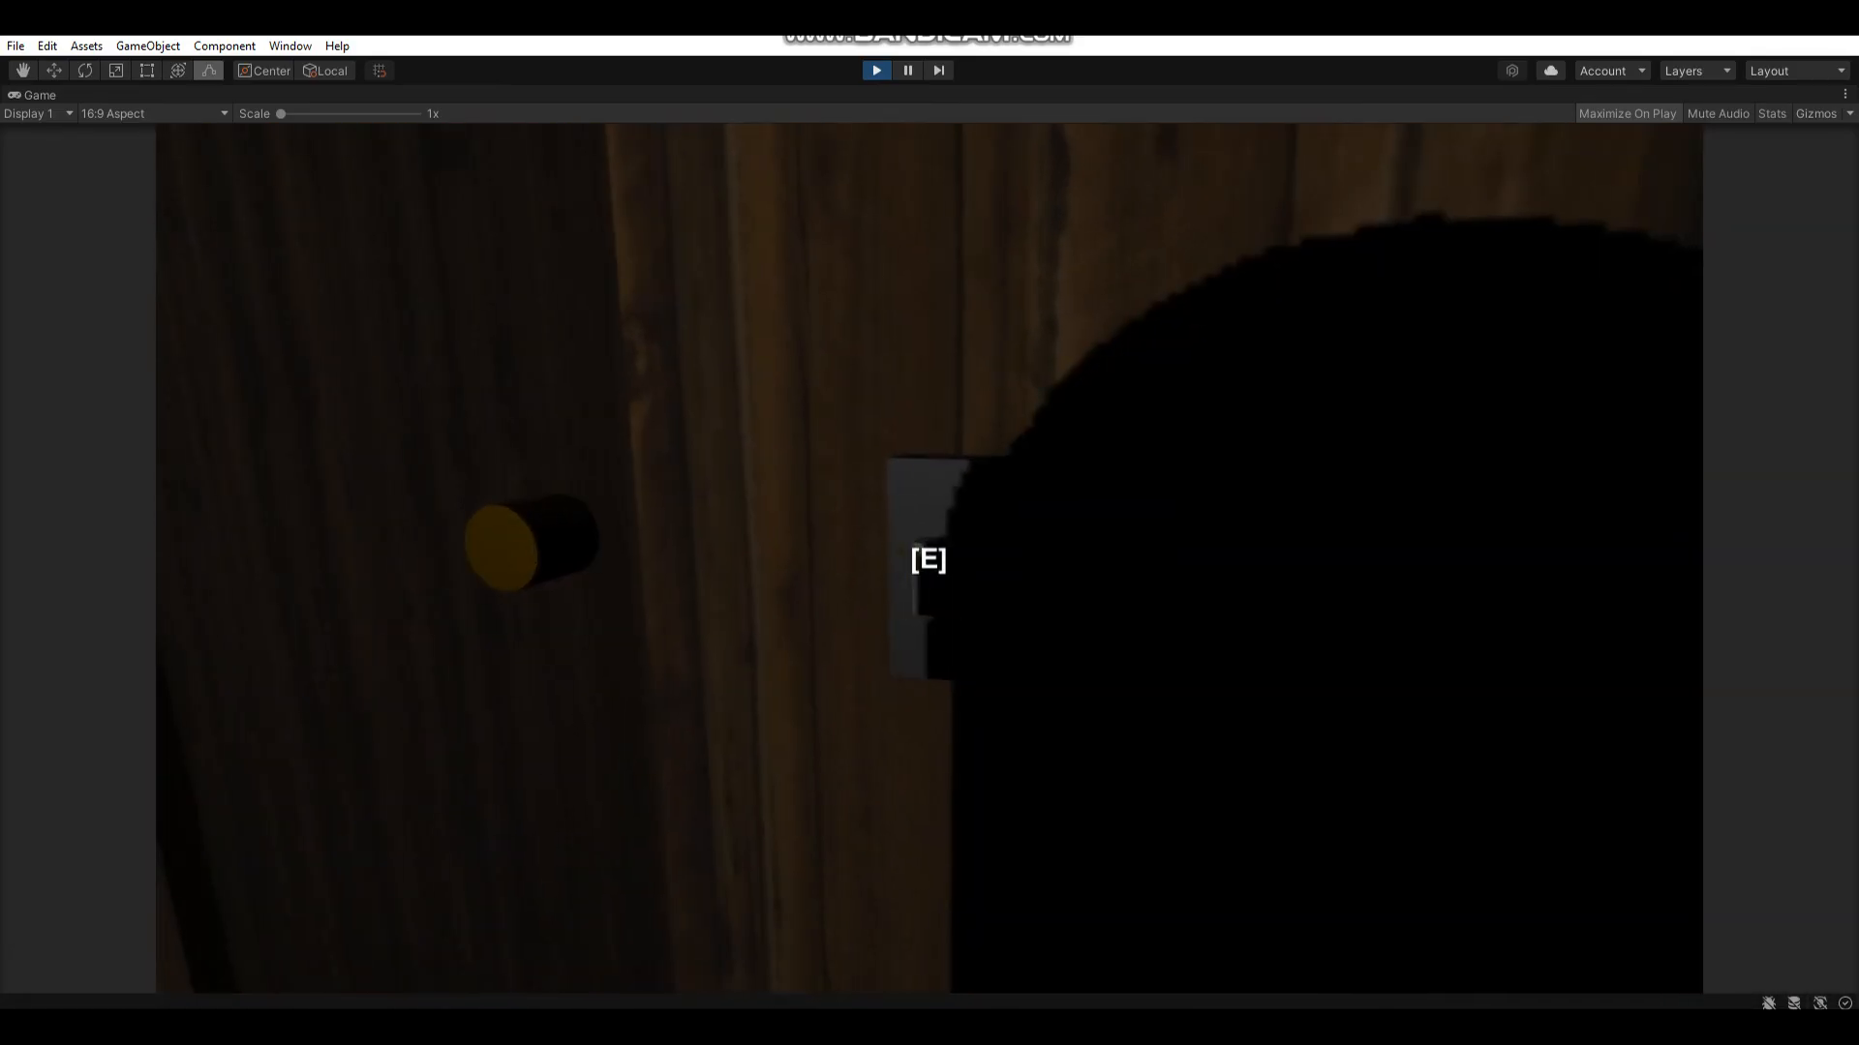
{"action": "key", "text": "e"}
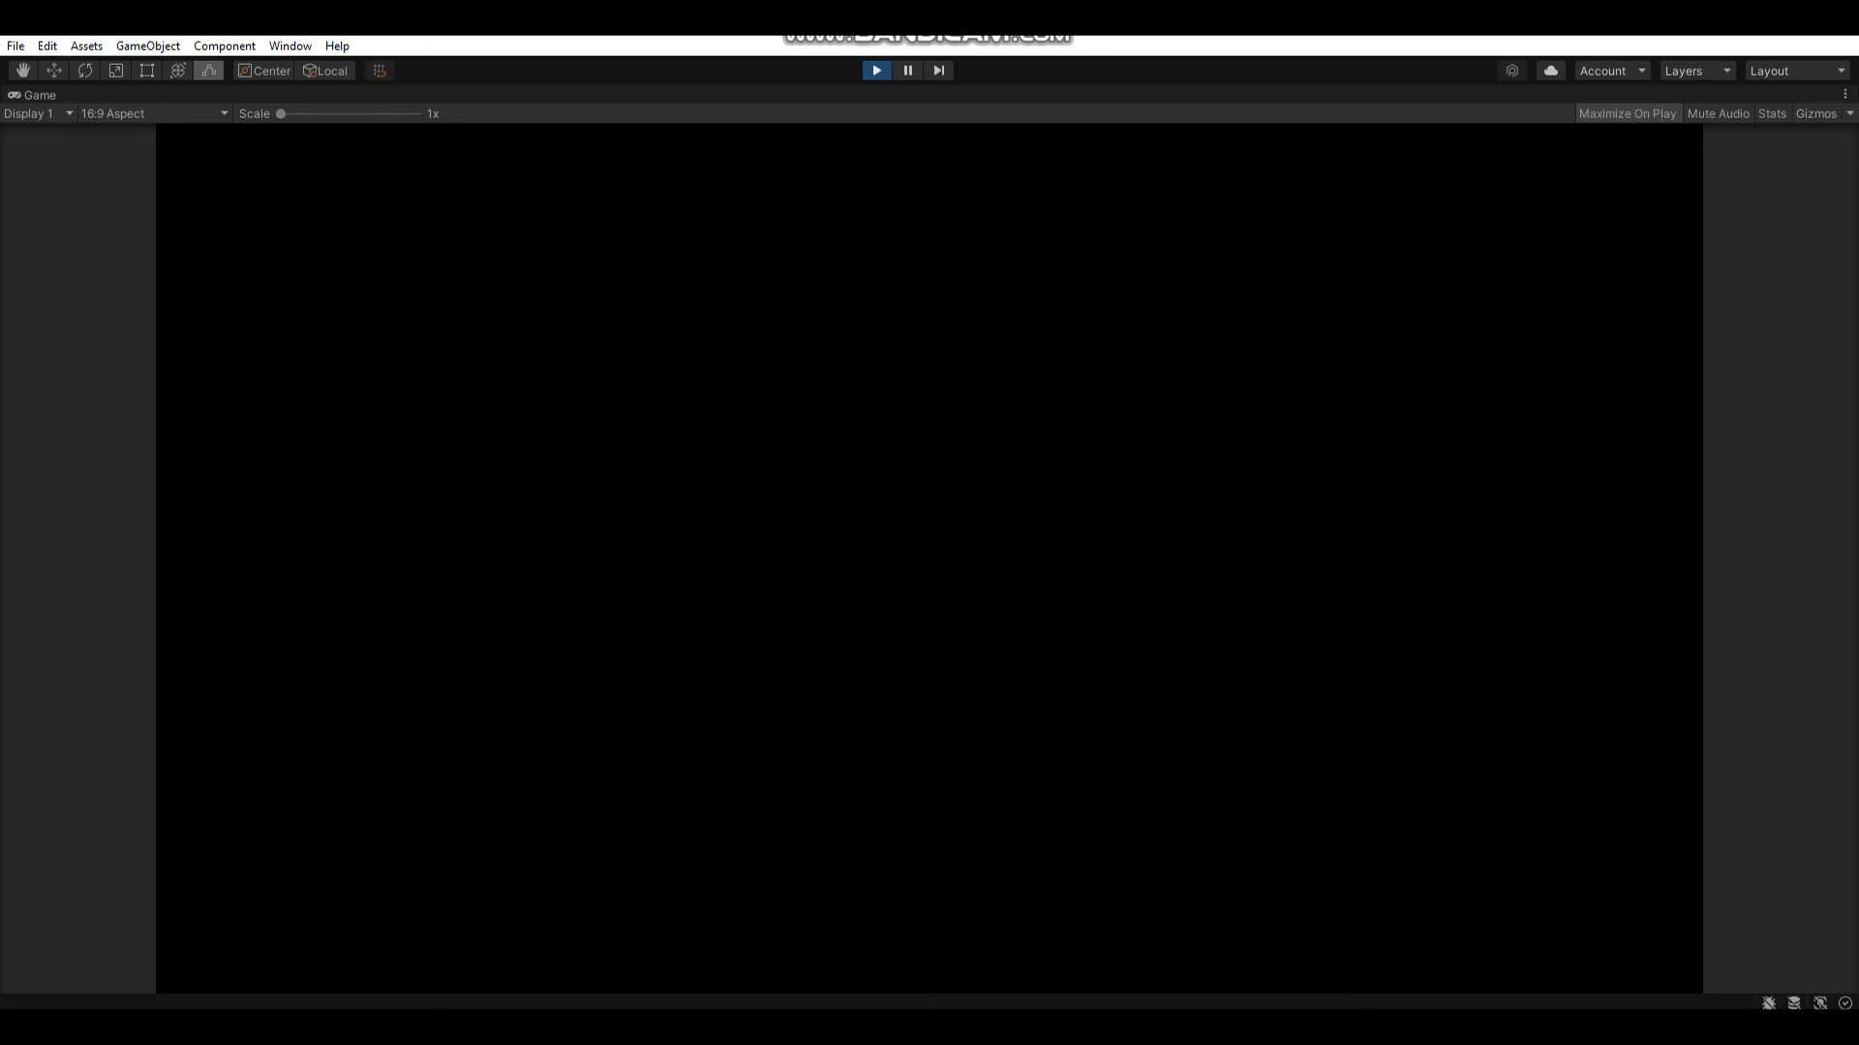
{"action": "key", "text": "e"}
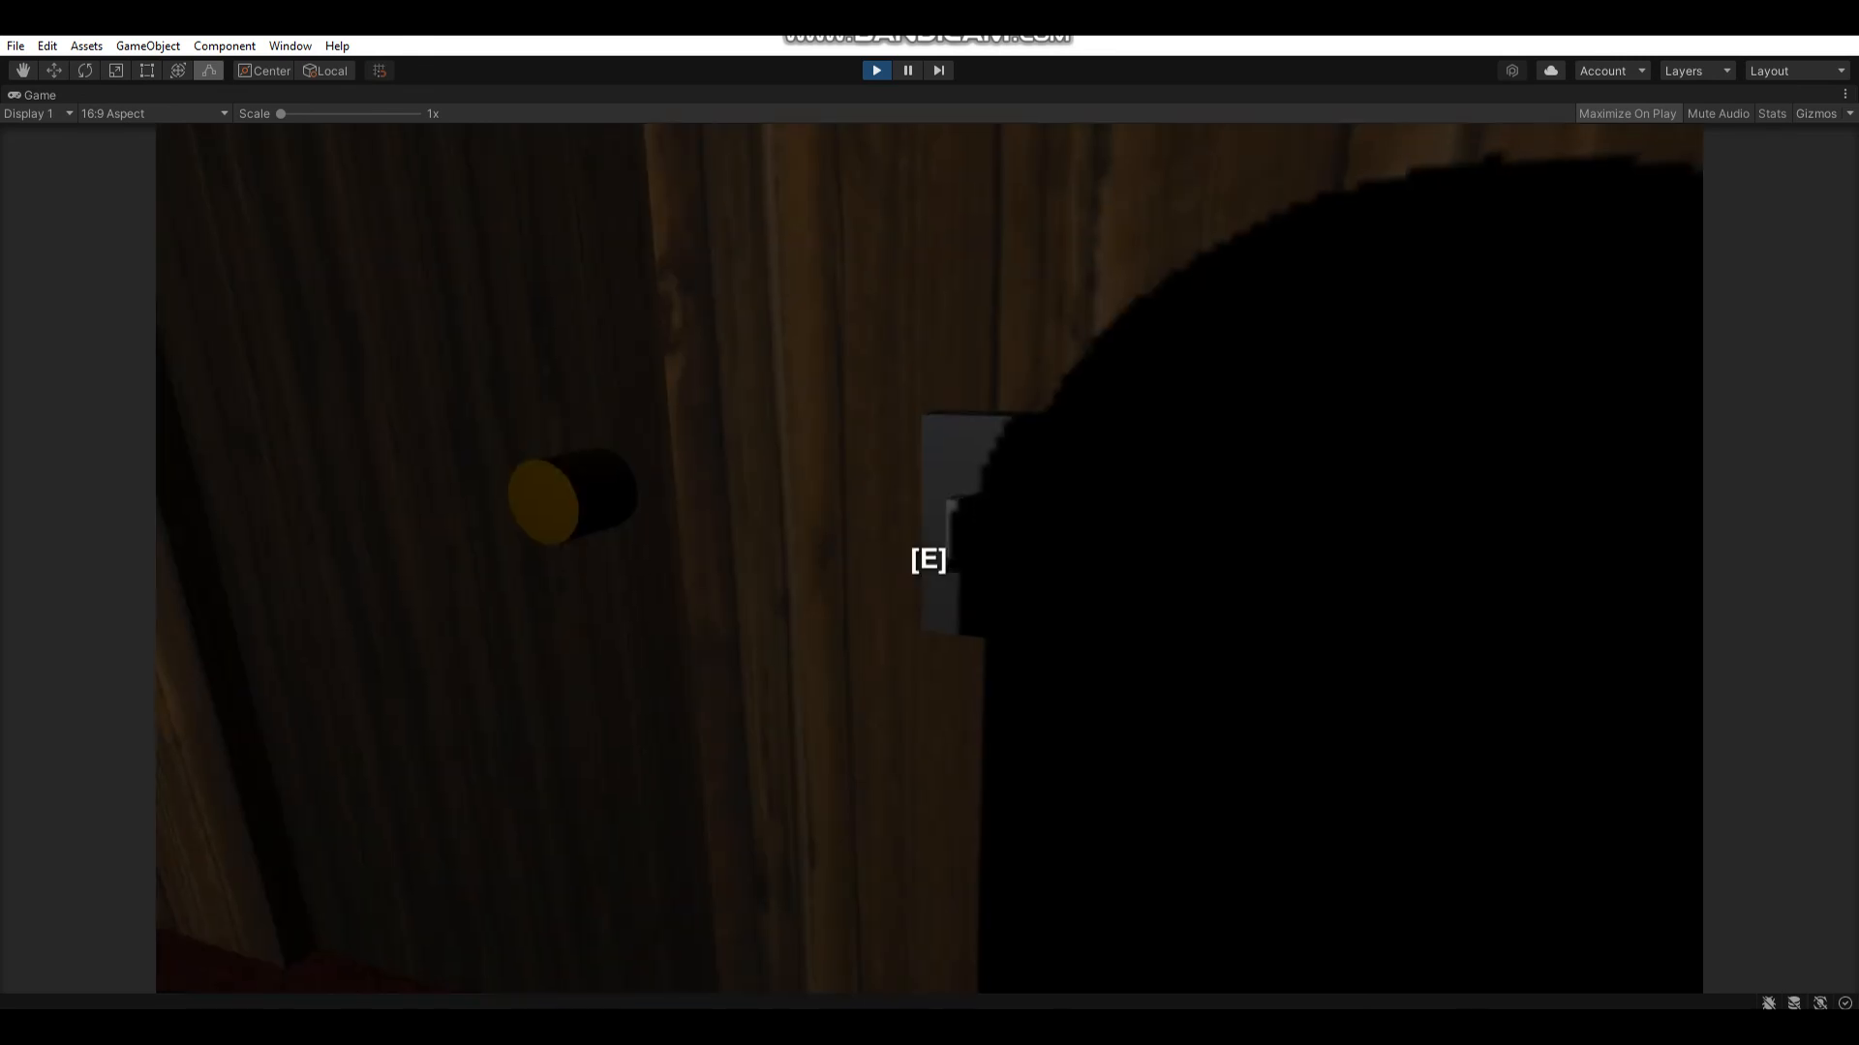
{"action": "key", "text": "e"}
{"action": "key", "text": "e"}
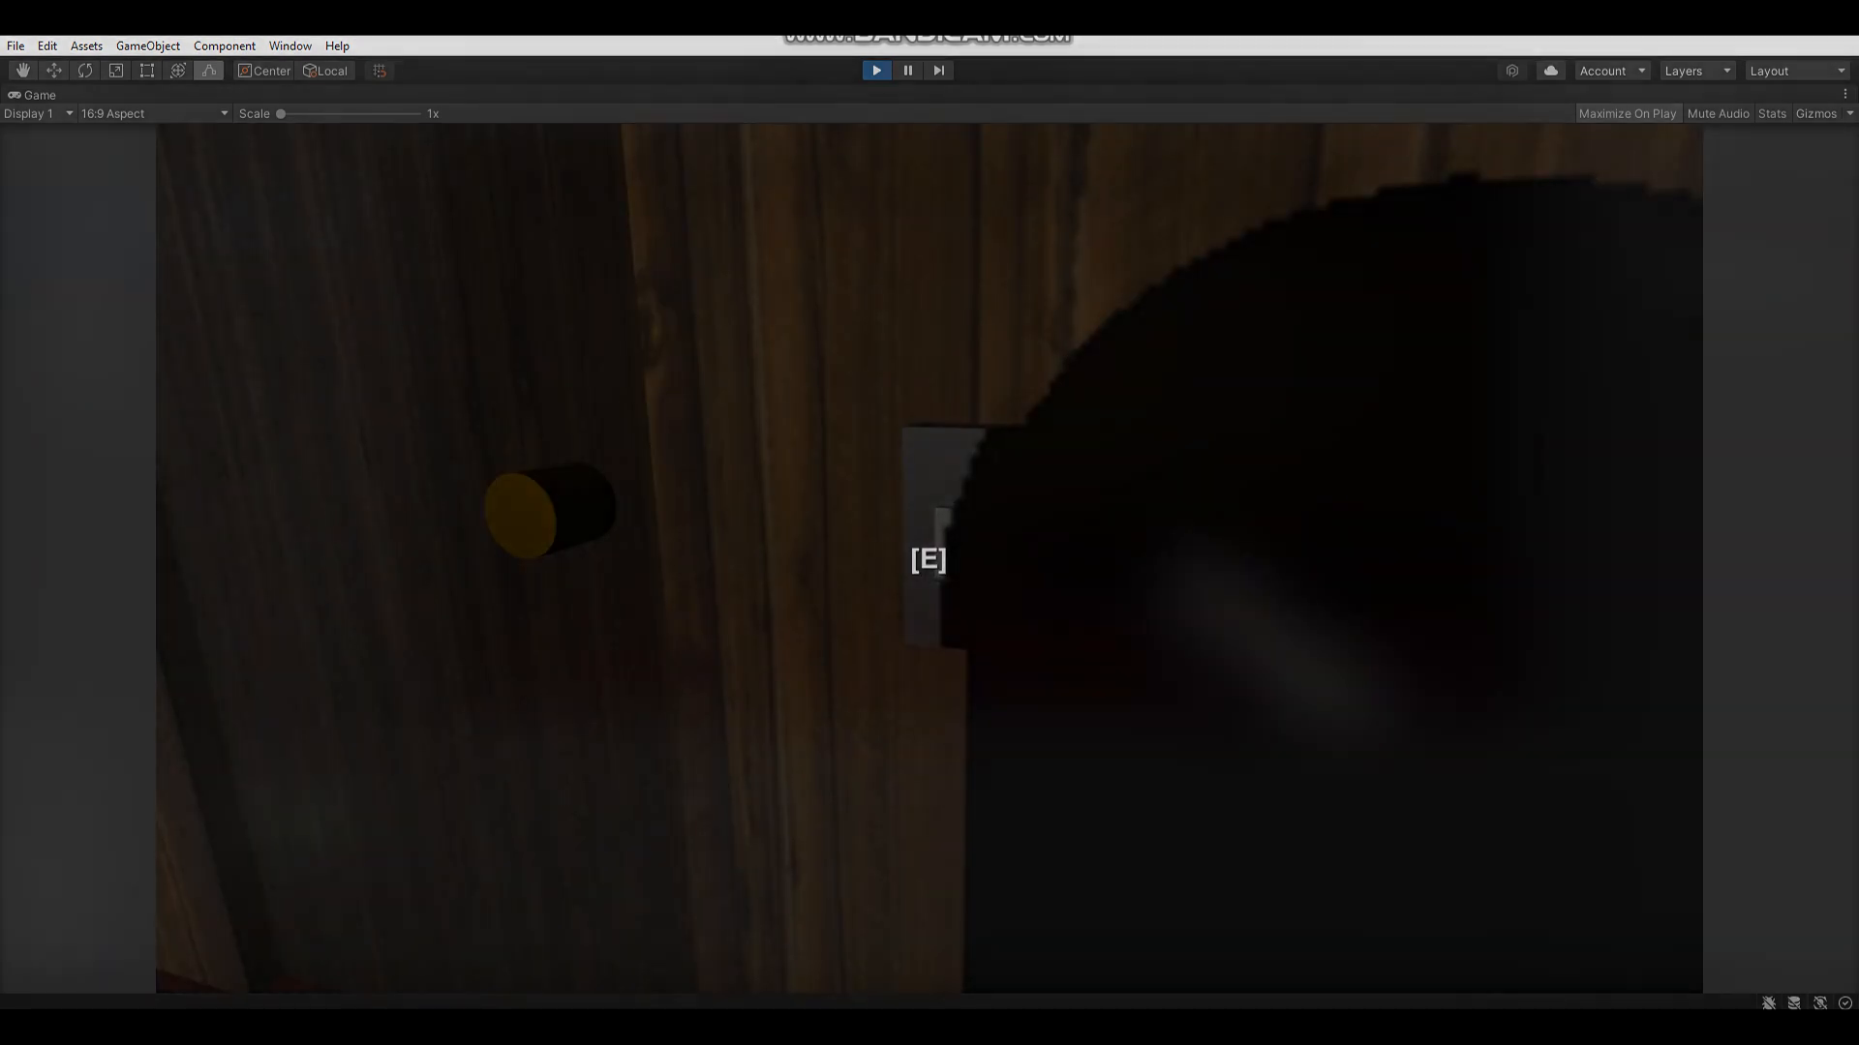